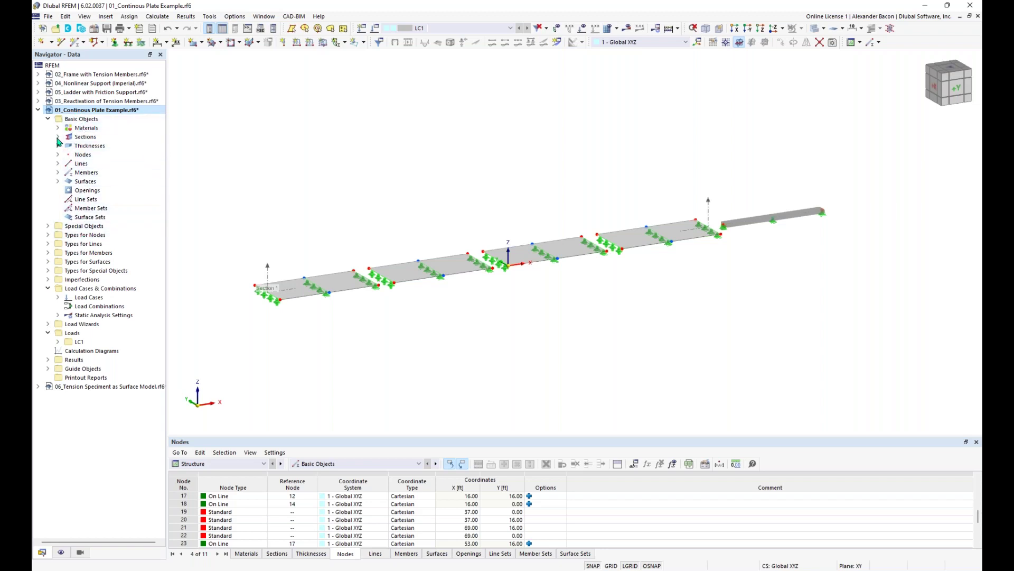
- Expand the sections and thicknesses of the continuous plate model and enlarge the node table down to its first empty row
{"action": "left_click", "coordinate": [57, 137]}
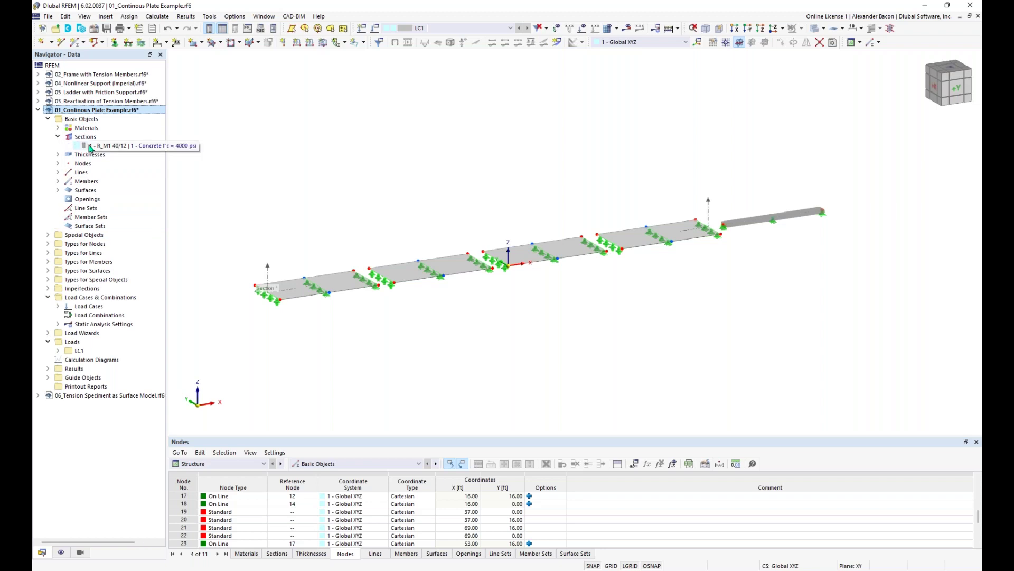
{"action": "left_click", "coordinate": [58, 154]}
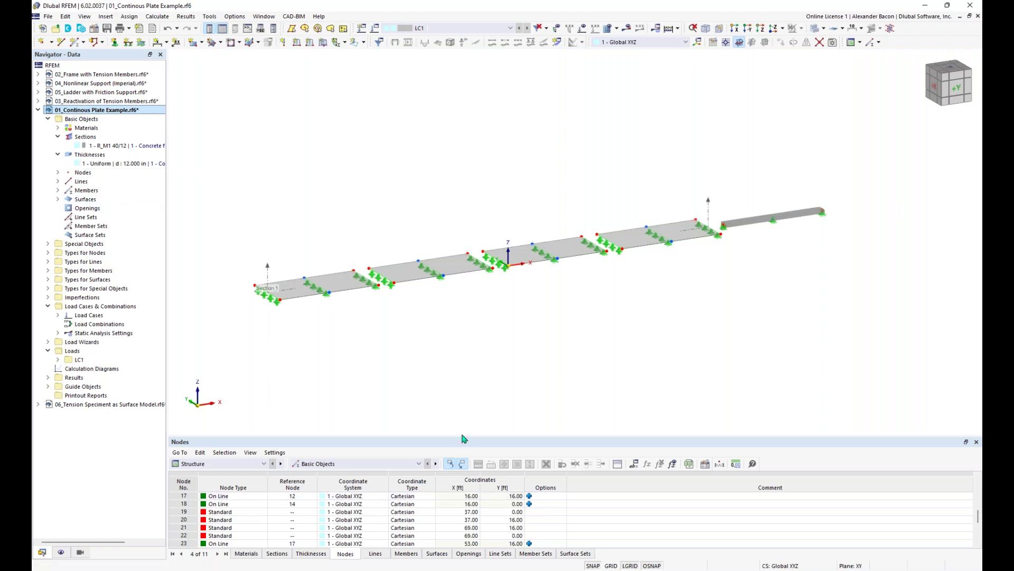
{"action": "left_click_drag", "start_coordinate": [475, 438], "coordinate": [476, 405]}
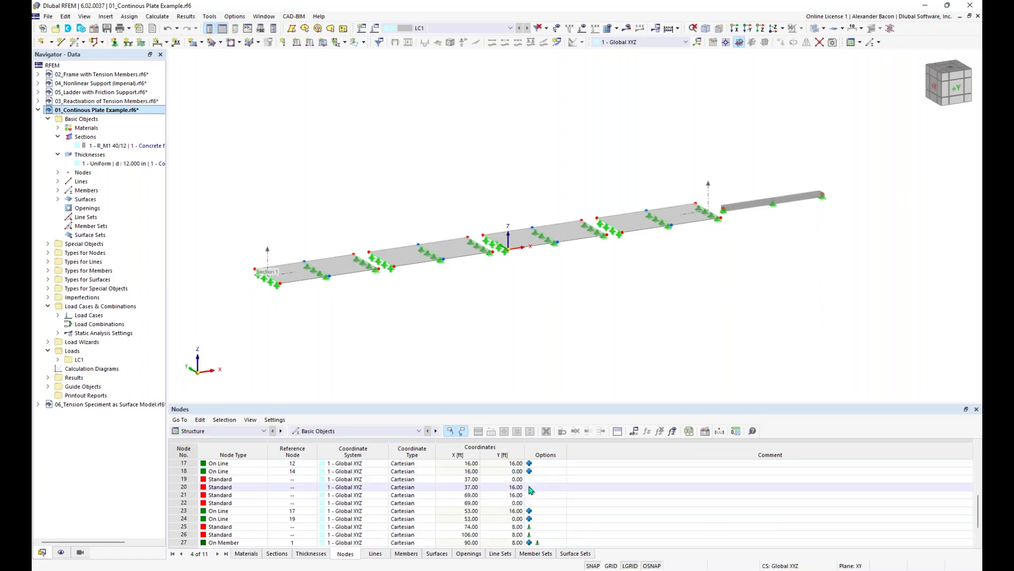
{"action": "scroll", "coordinate": [418, 509], "scroll_direction": "down", "scroll_amount": 2}
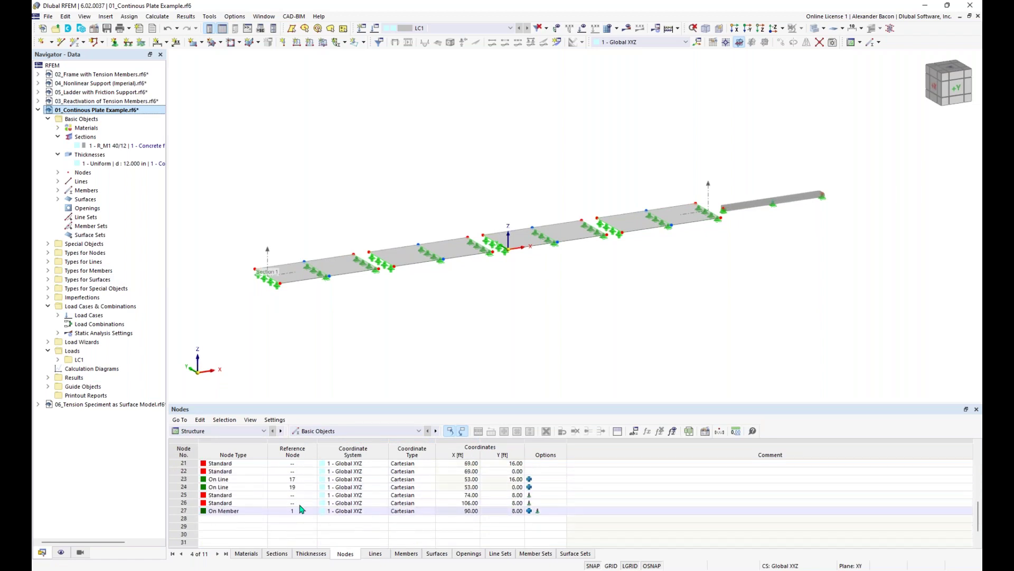
{"action": "left_click", "coordinate": [235, 518]}
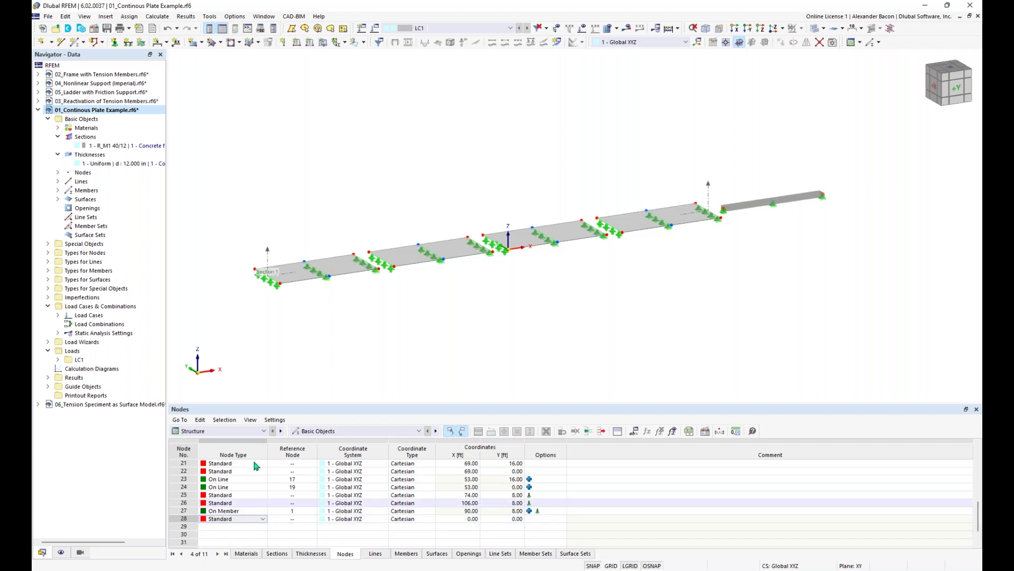
{"action": "left_click", "coordinate": [261, 431]}
{"action": "left_click", "coordinate": [314, 432]}
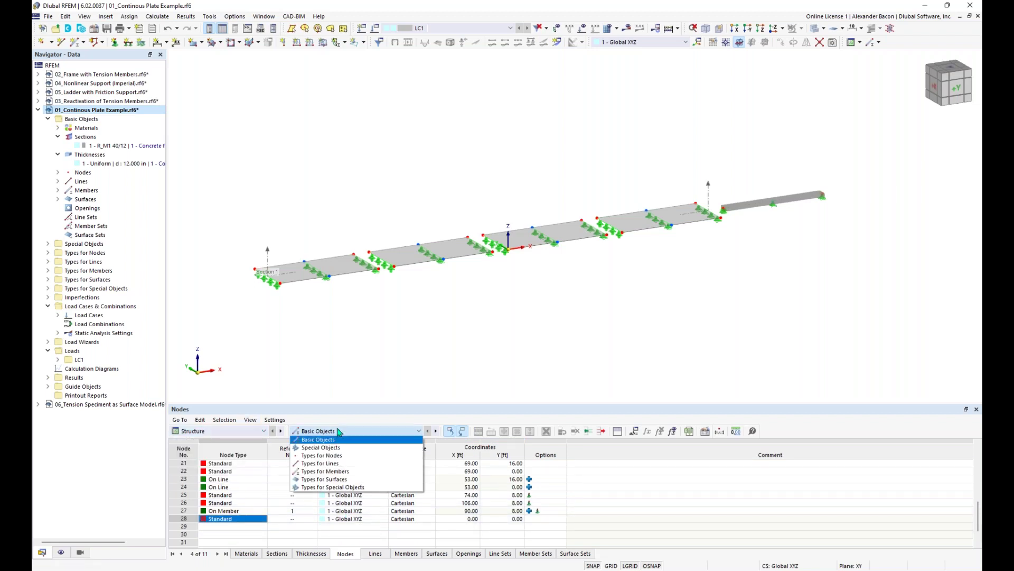
{"action": "left_click", "coordinate": [341, 443]}
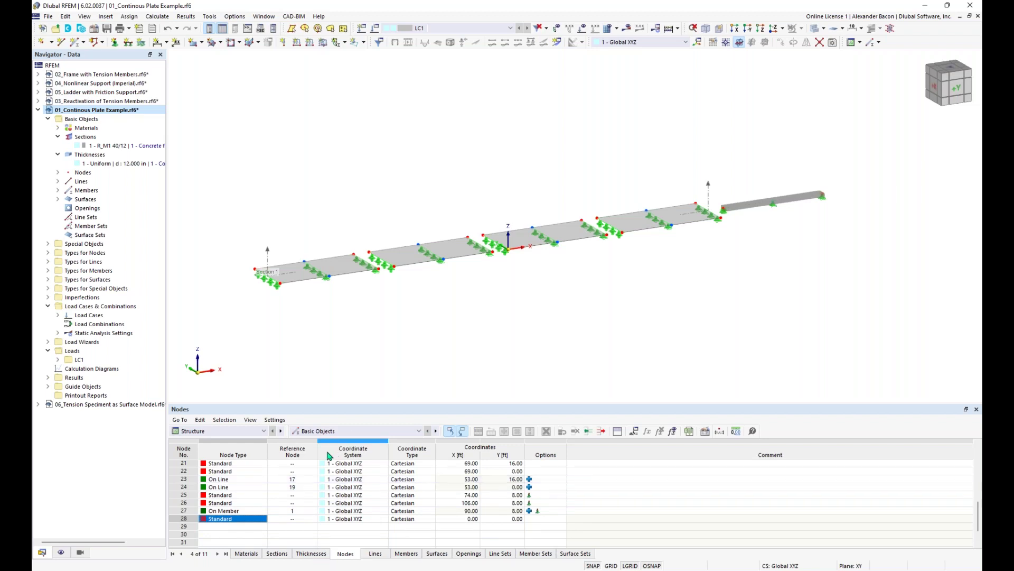
{"action": "left_click", "coordinate": [248, 432]}
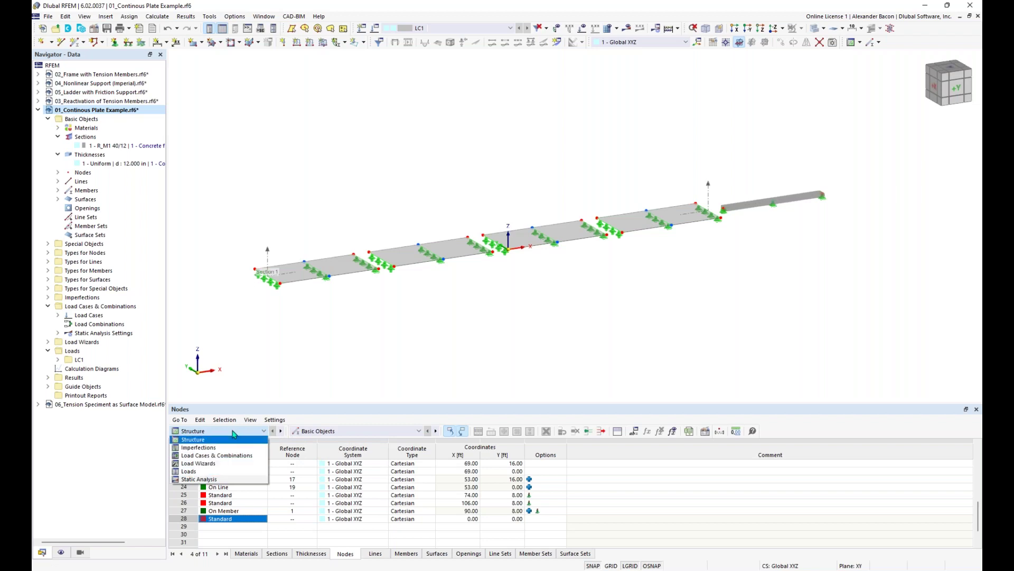
{"action": "left_click", "coordinate": [233, 432]}
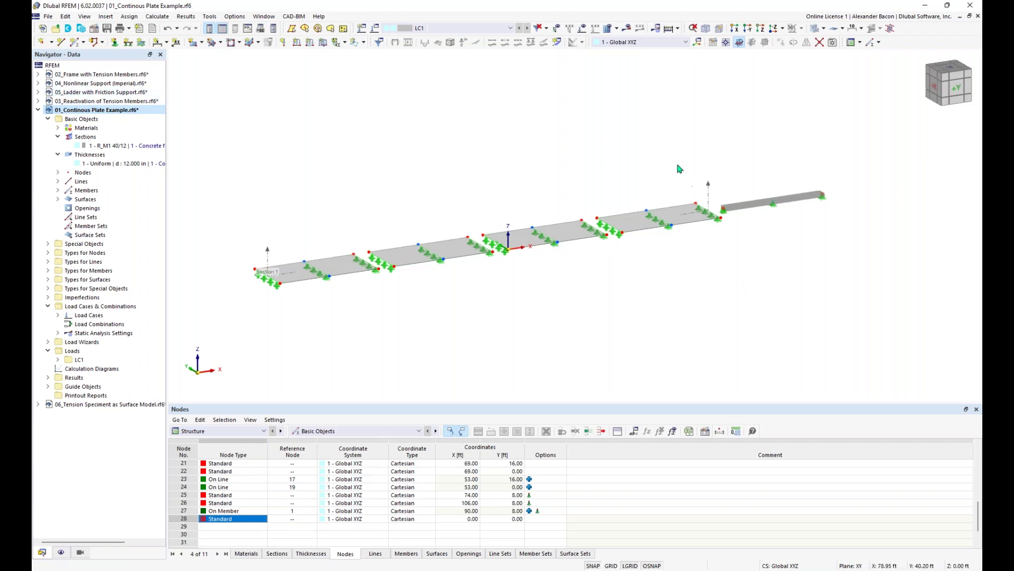
- Load the white background preset in the display properties and close them without applying
{"action": "left_click", "coordinate": [234, 16]}
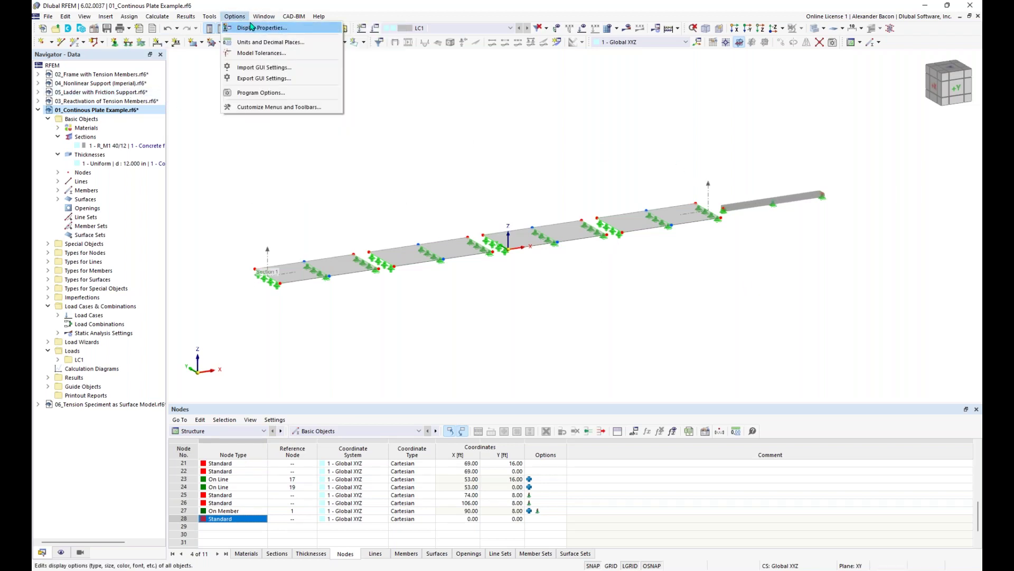
{"action": "left_click", "coordinate": [251, 27]}
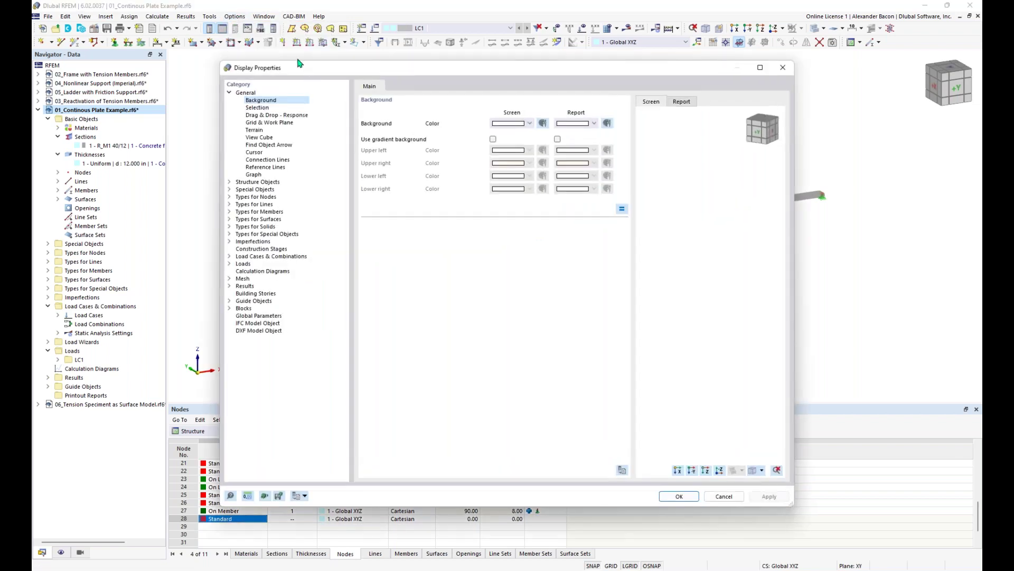
{"action": "left_click_drag", "start_coordinate": [304, 68], "coordinate": [291, 57]}
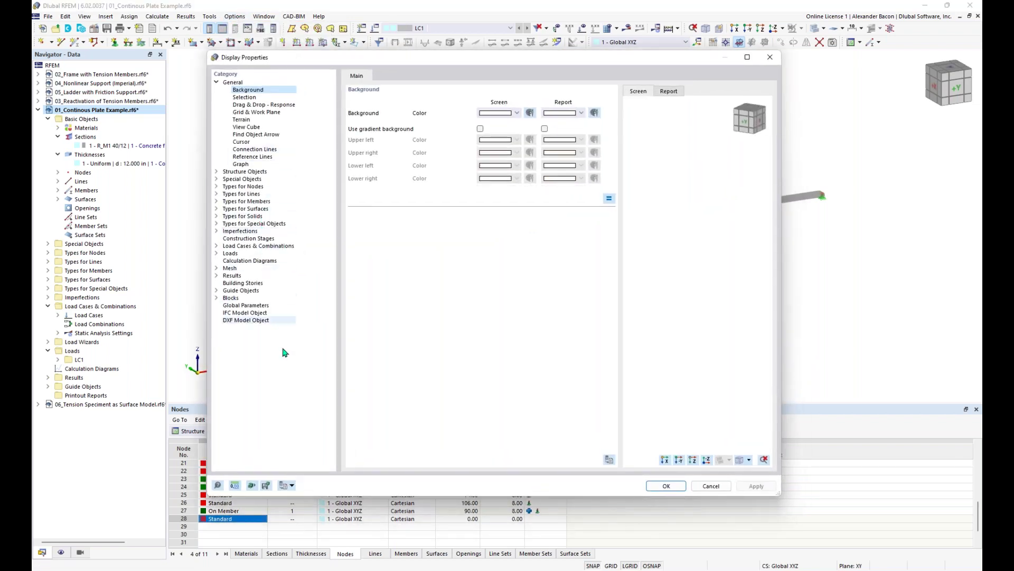
{"action": "left_click", "coordinate": [291, 485]}
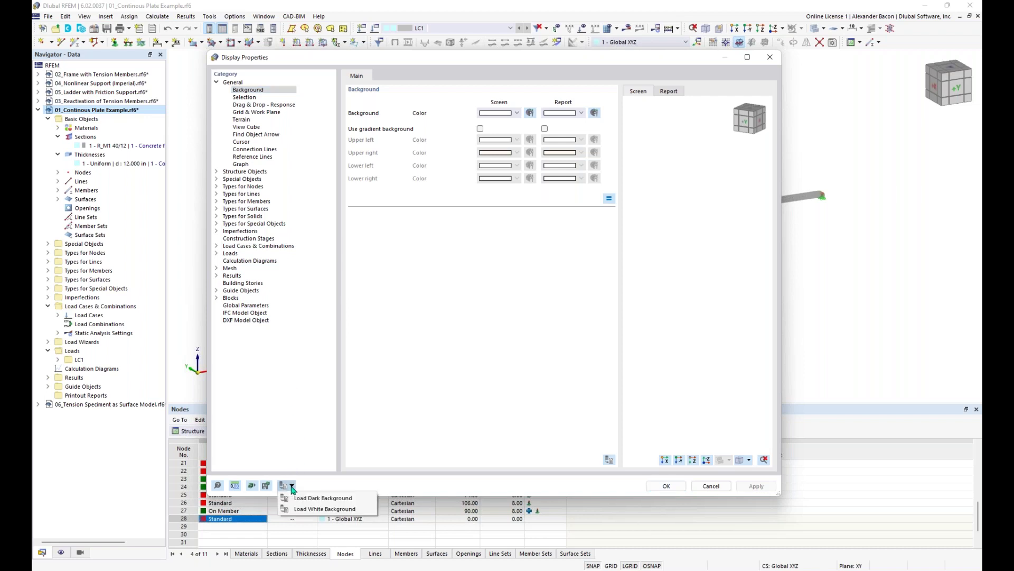
{"action": "left_click", "coordinate": [310, 507]}
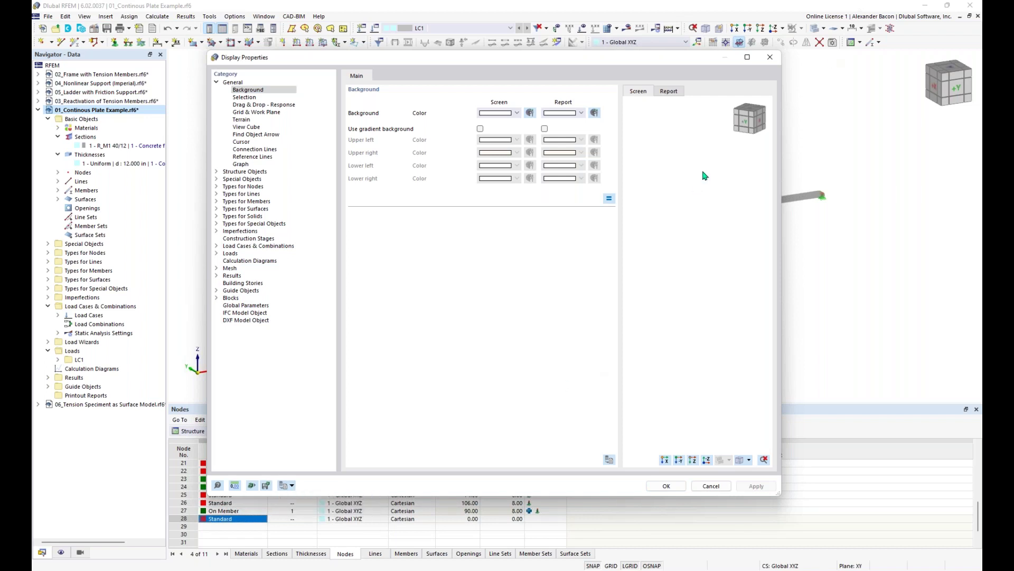
{"action": "left_click", "coordinate": [770, 58]}
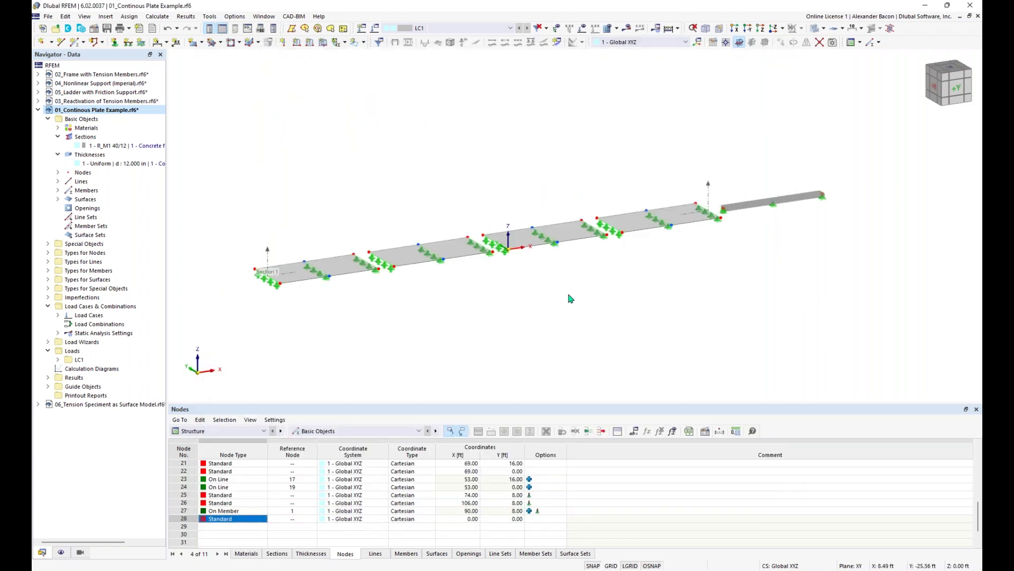
- Orbit, zoom and pan around the continuous plate model to view it from another angle
{"action": "middle_click_drag", "start_coordinate": [562, 299], "coordinate": [546, 283]}
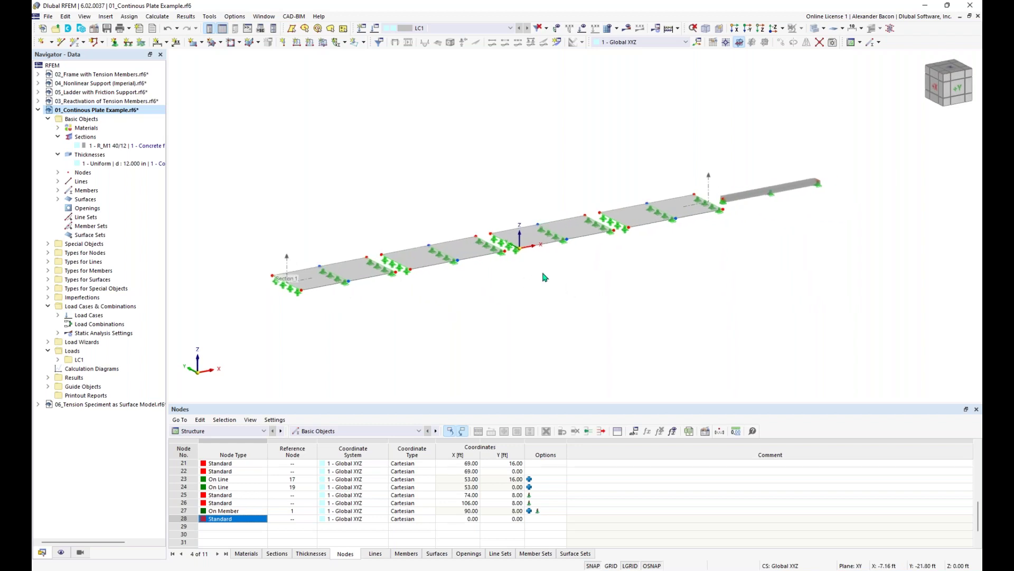
{"action": "middle_click_drag", "start_coordinate": [414, 288], "coordinate": [459, 273]}
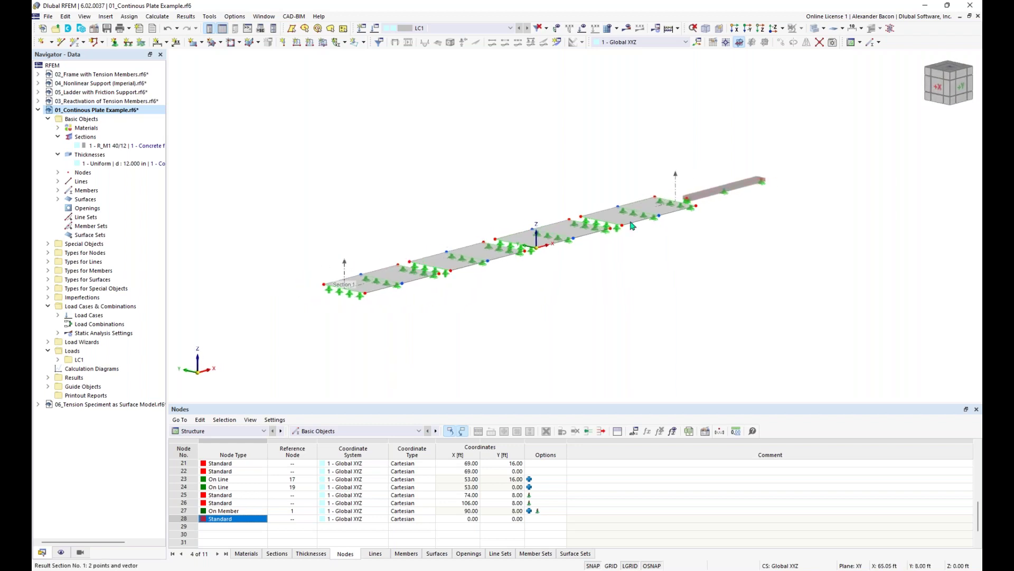
{"action": "scroll", "coordinate": [550, 312], "scroll_direction": "up", "scroll_amount": 1}
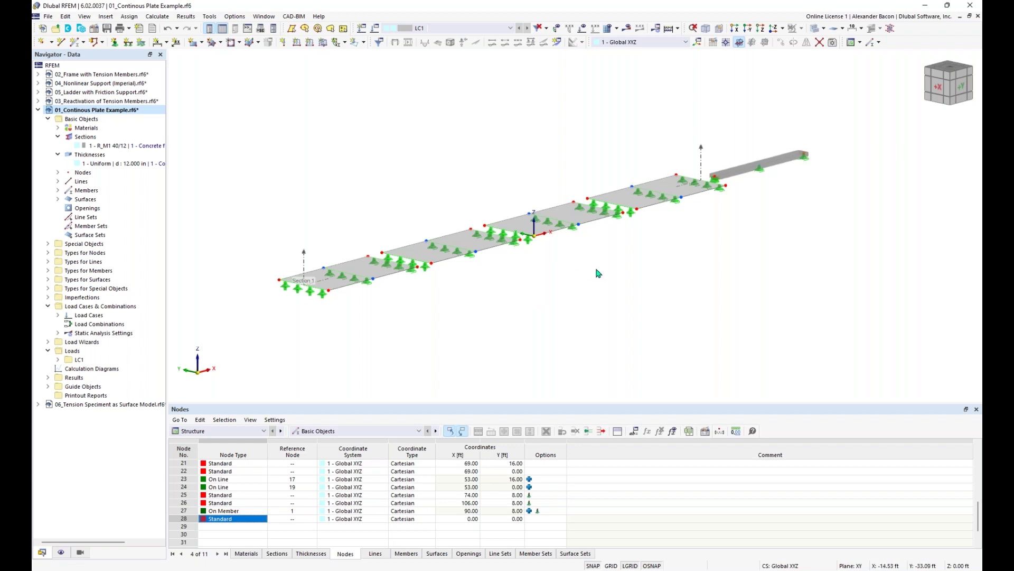
{"action": "middle_click_drag", "start_coordinate": [602, 253], "coordinate": [578, 256]}
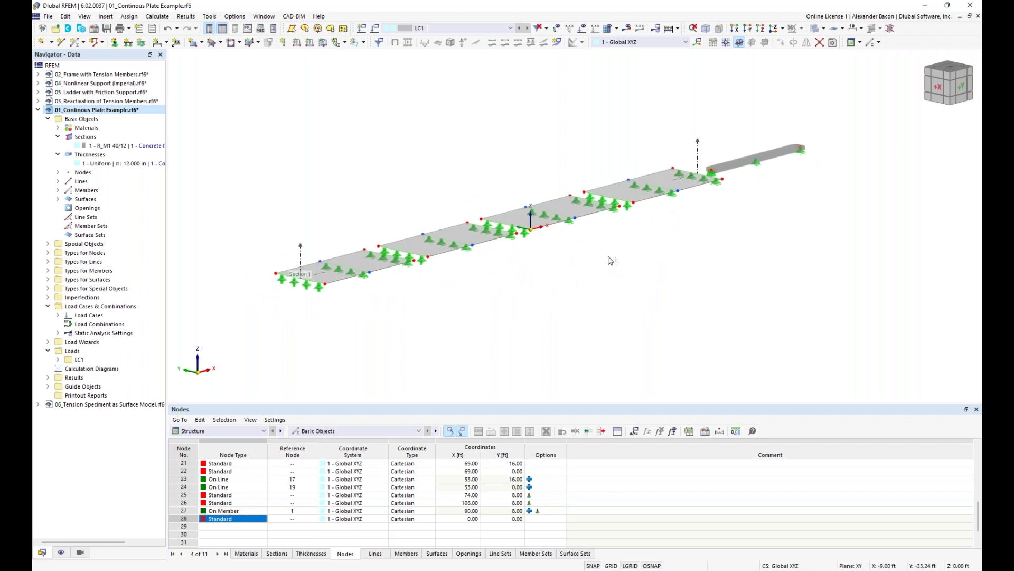
{"action": "middle_click_drag", "start_coordinate": [596, 245], "coordinate": [607, 262], "text": "ctrl"}
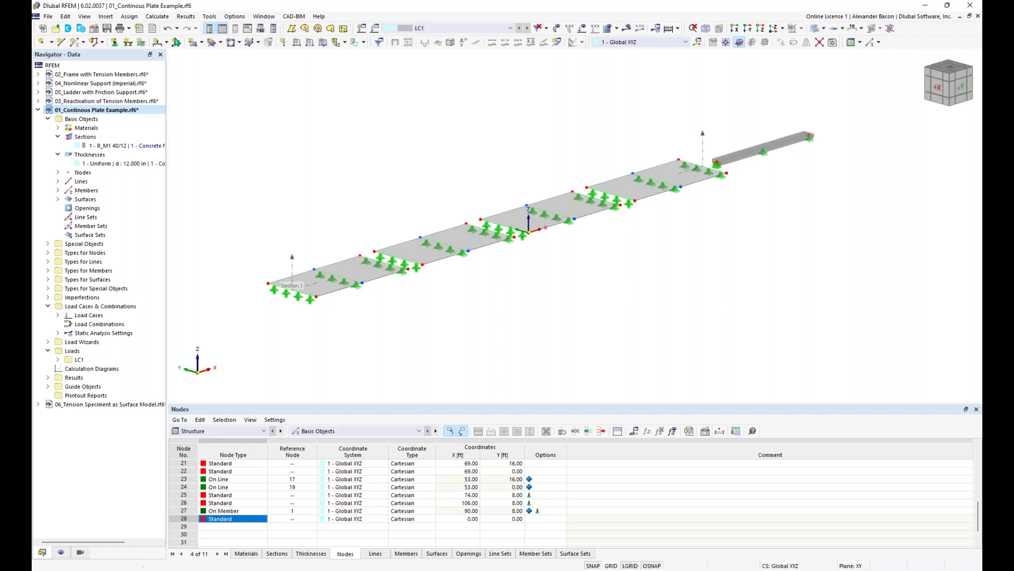
- Restore the program's default layout and reactivate the 01_Continous Plate Example.rf6 model
{"action": "mouse_move", "coordinate": [284, 29]}
{"action": "left_mouse_down"}
{"action": "mouse_move", "coordinate": [299, 28]}
{"action": "mouse_move", "coordinate": [280, 29]}
{"action": "left_mouse_up"}
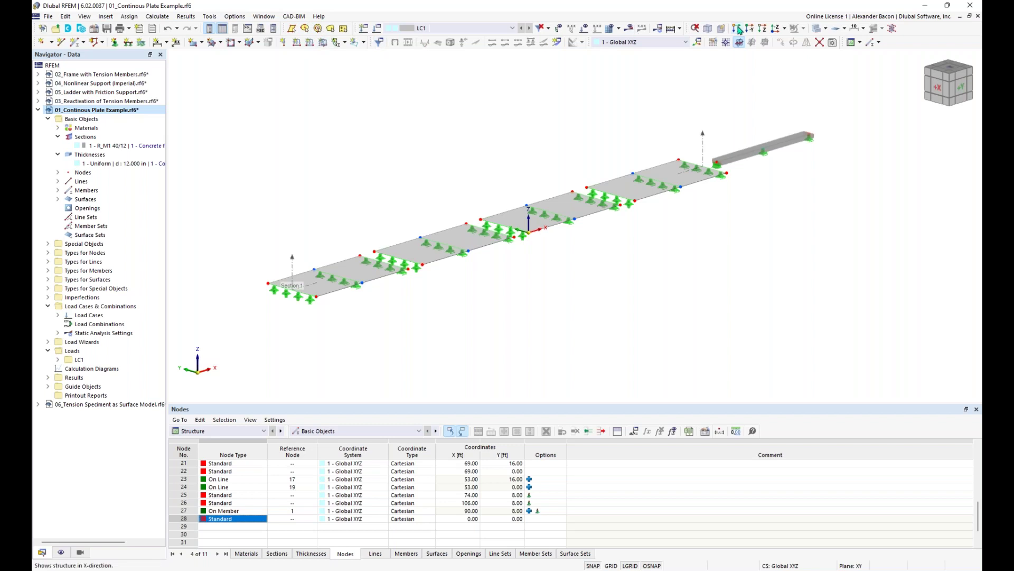
{"action": "right_click", "coordinate": [900, 43]}
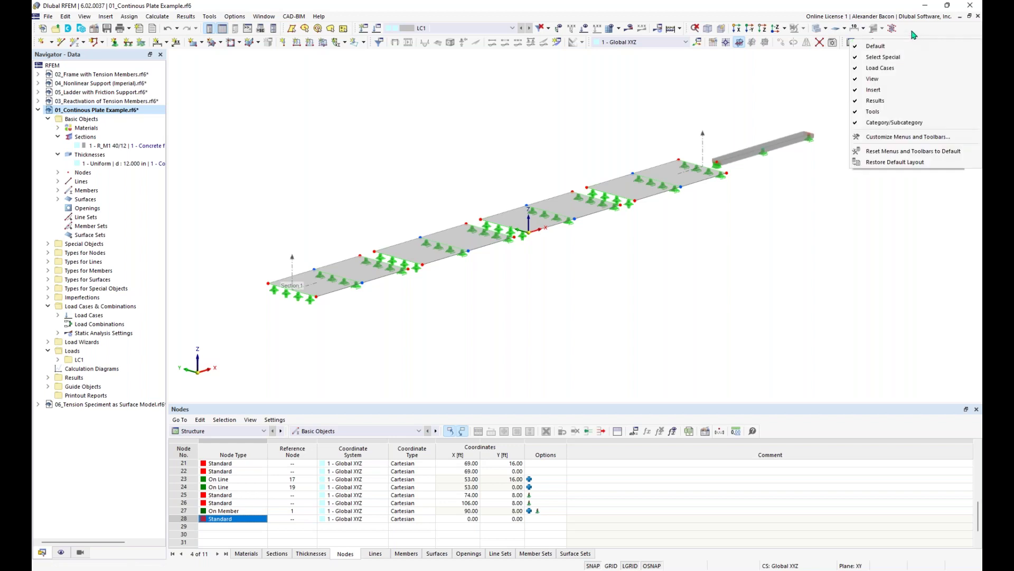
{"action": "left_click", "coordinate": [896, 162]}
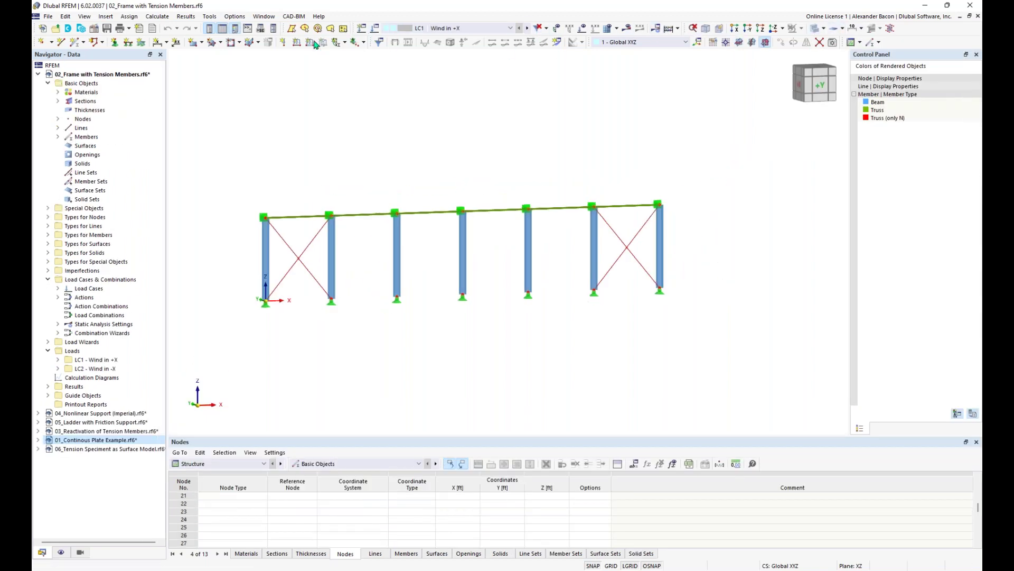
{"action": "left_click", "coordinate": [39, 74]}
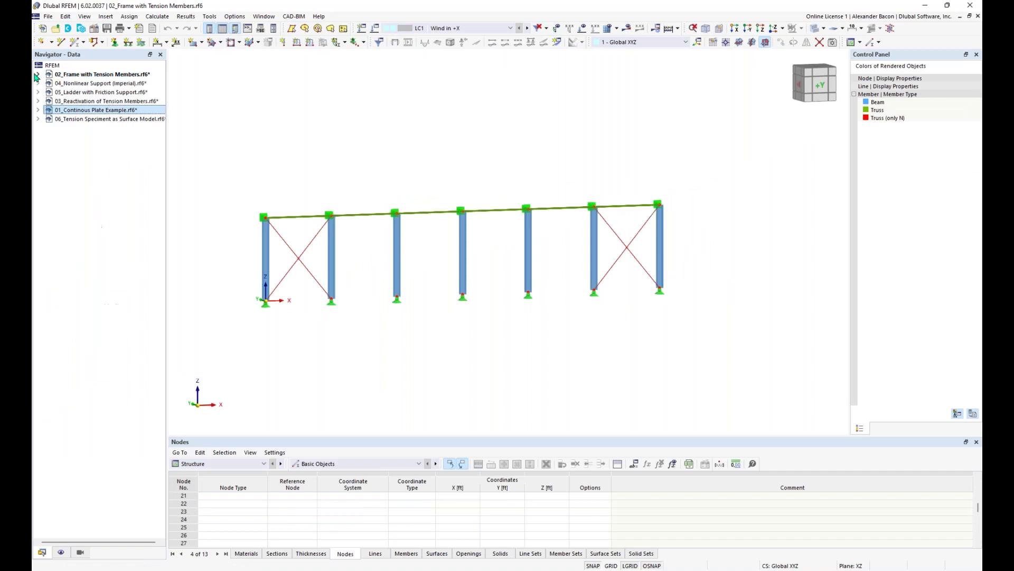
{"action": "double_click", "coordinate": [101, 111]}
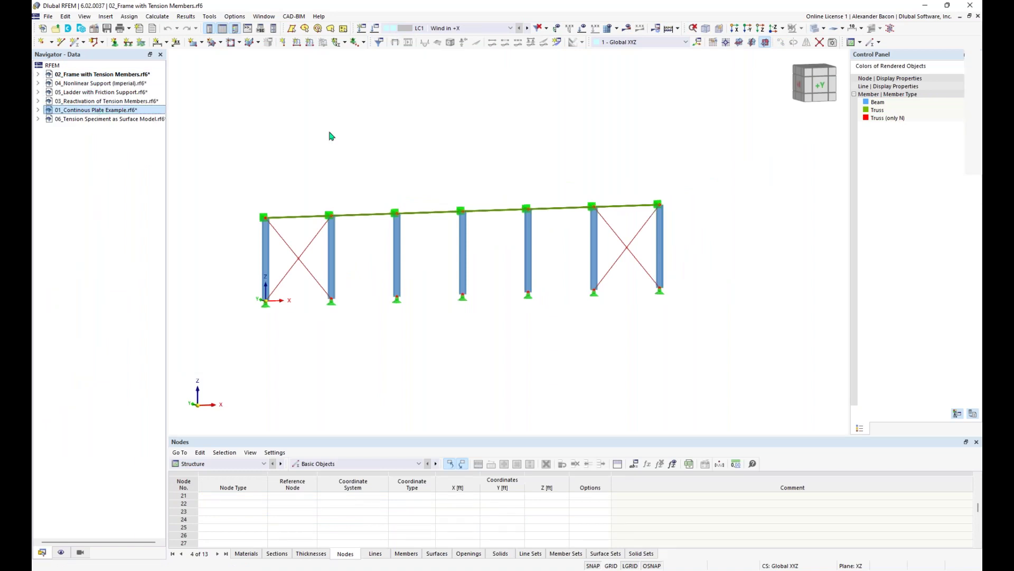
{"action": "left_click", "coordinate": [107, 16]}
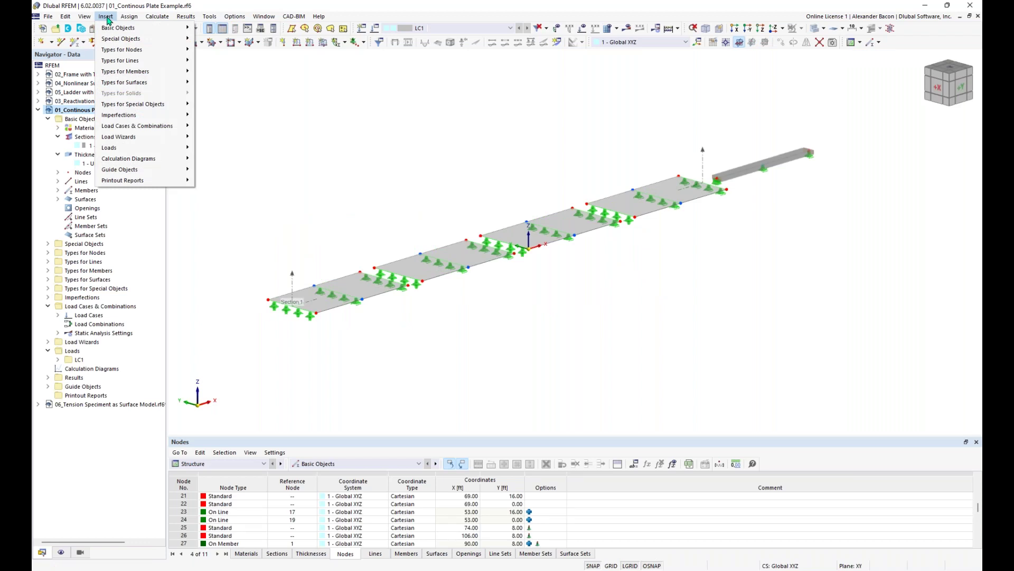
{"action": "mouse_move", "coordinate": [156, 30]}
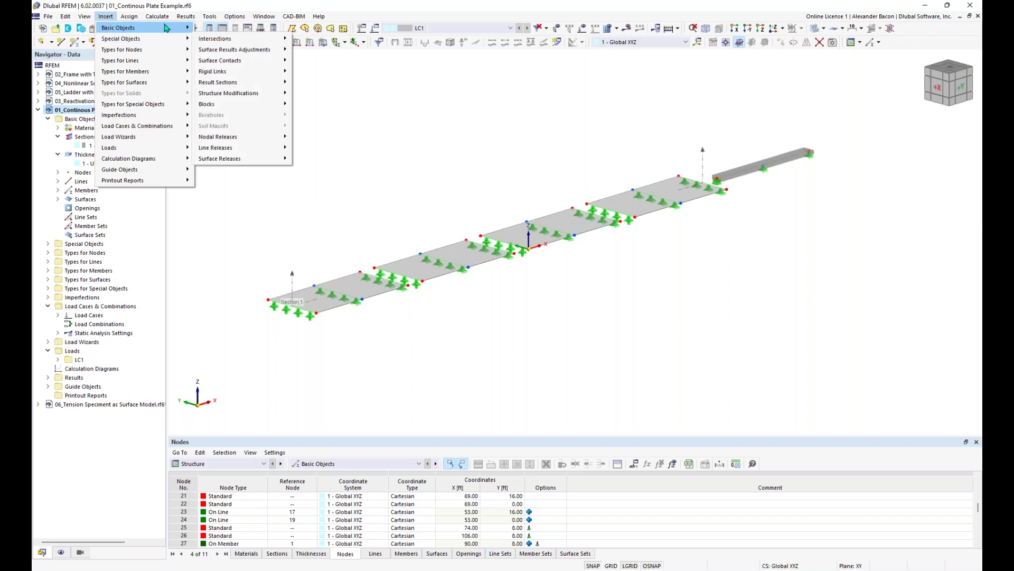
{"action": "mouse_move", "coordinate": [224, 32]}
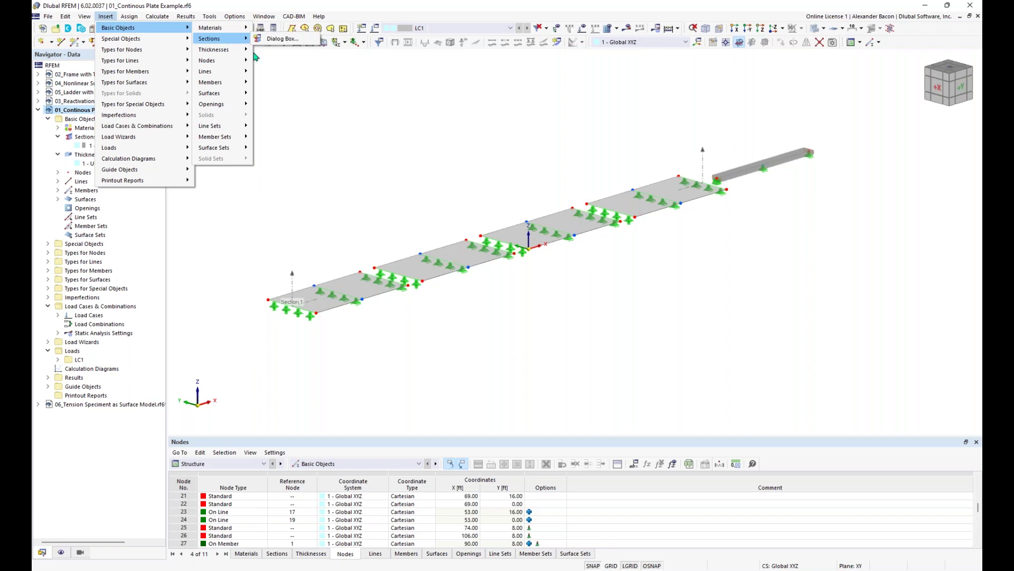
{"action": "left_click", "coordinate": [324, 77]}
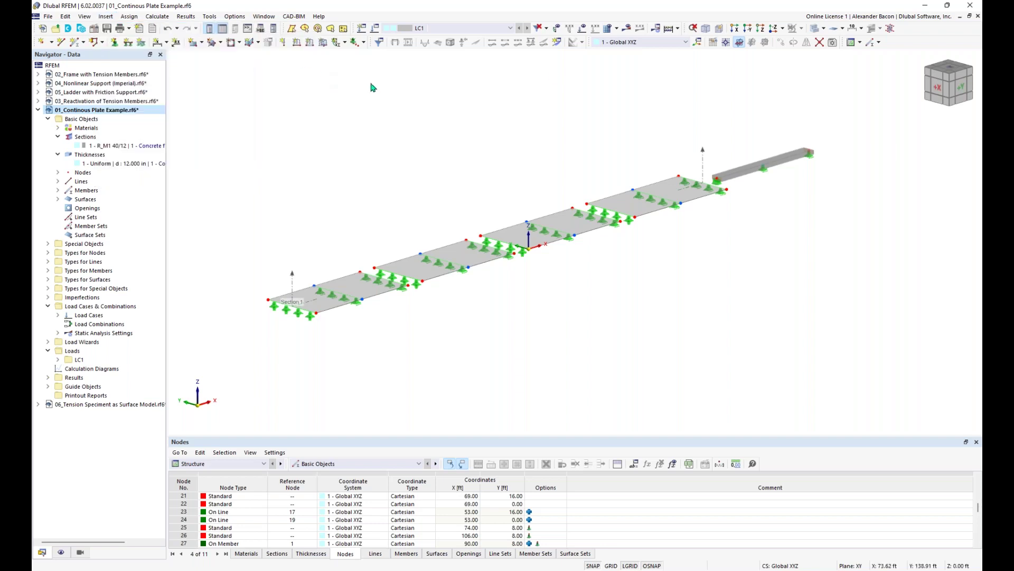
- View the plate model along the X and Z directions, ending in the default axonometric view
{"action": "left_click", "coordinate": [735, 30]}
{"action": "left_click", "coordinate": [761, 30]}
{"action": "left_click", "coordinate": [782, 28]}
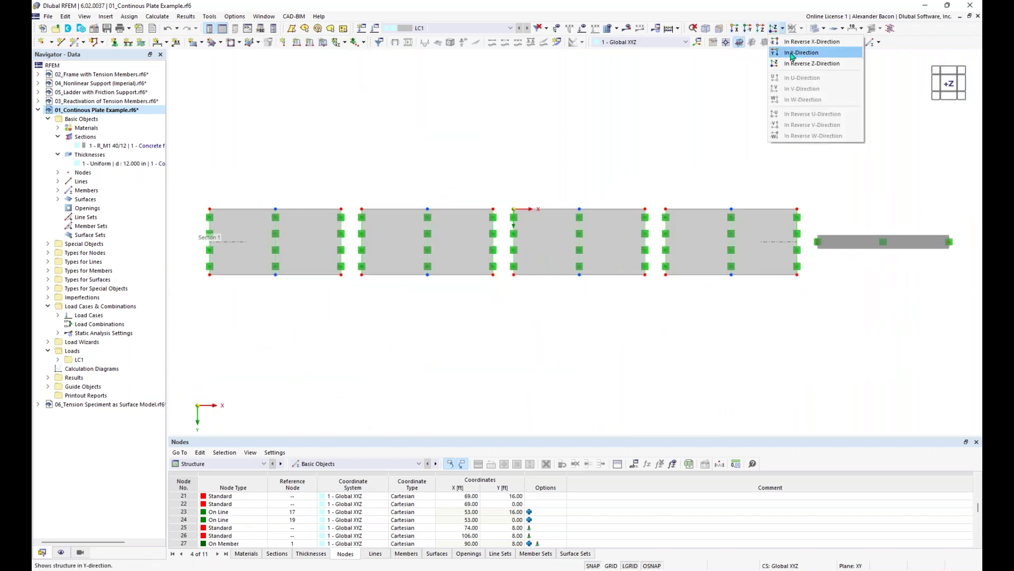
{"action": "left_click", "coordinate": [792, 54]}
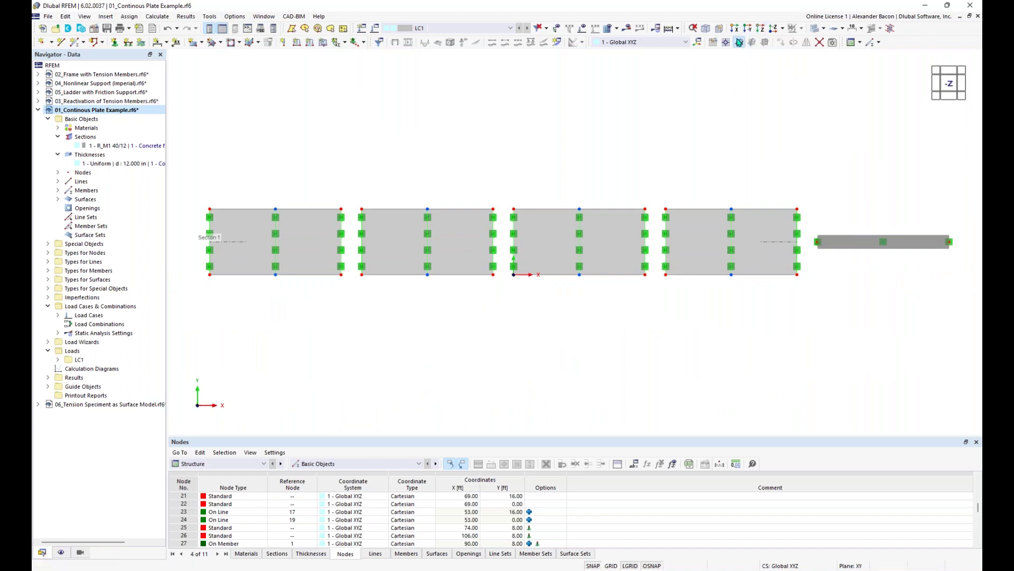
{"action": "left_click", "coordinate": [709, 32]}
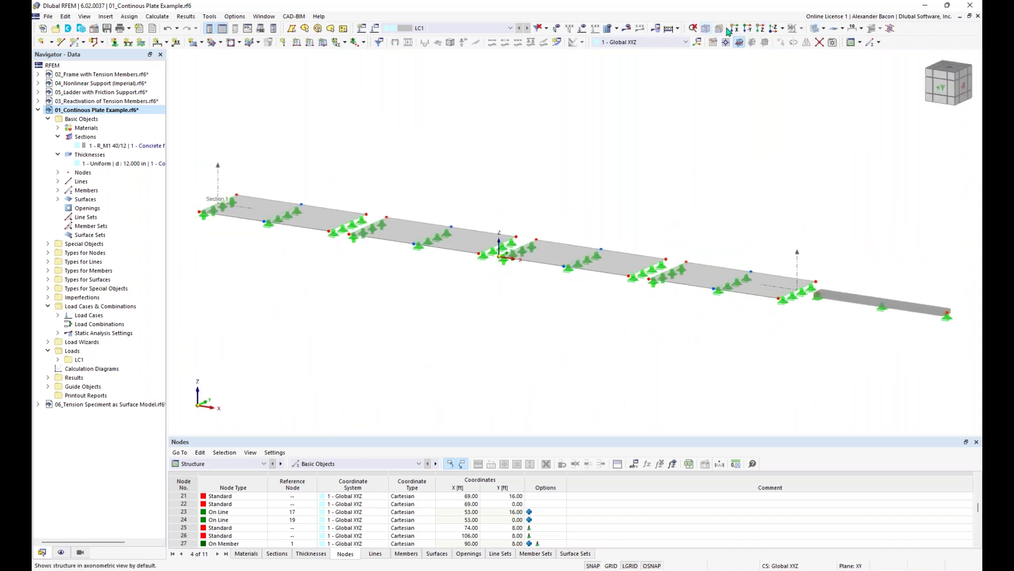
- Show the plate model as a Transparent Model and bring up the navigator's display settings
{"action": "left_click", "coordinate": [824, 29]}
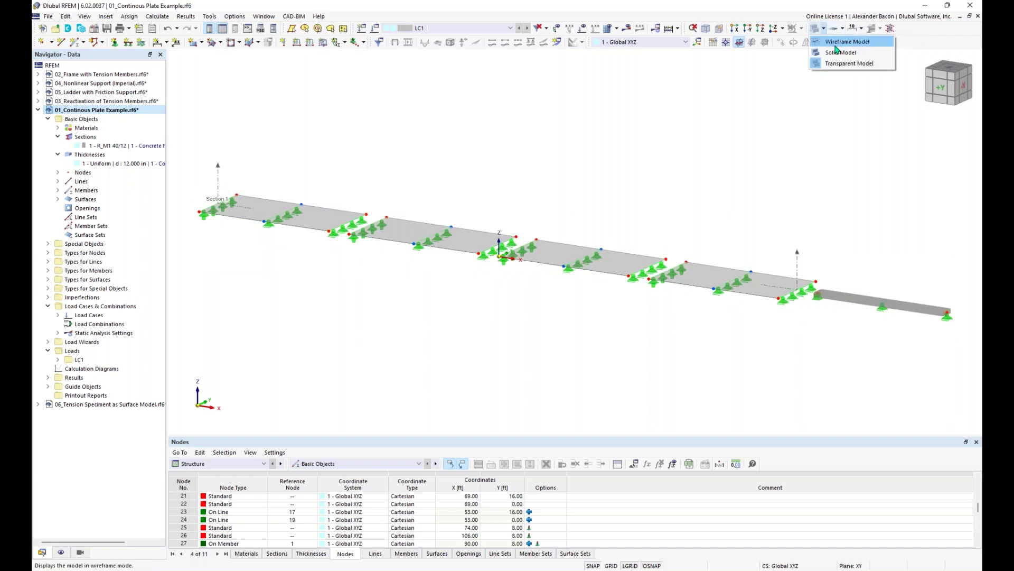
{"action": "left_click", "coordinate": [858, 65]}
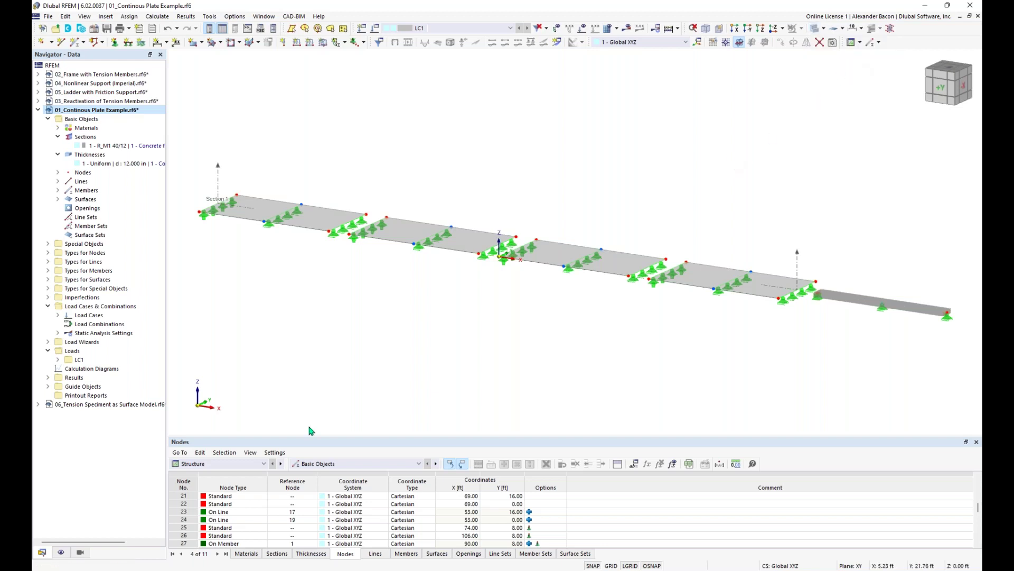
{"action": "left_click", "coordinate": [62, 552]}
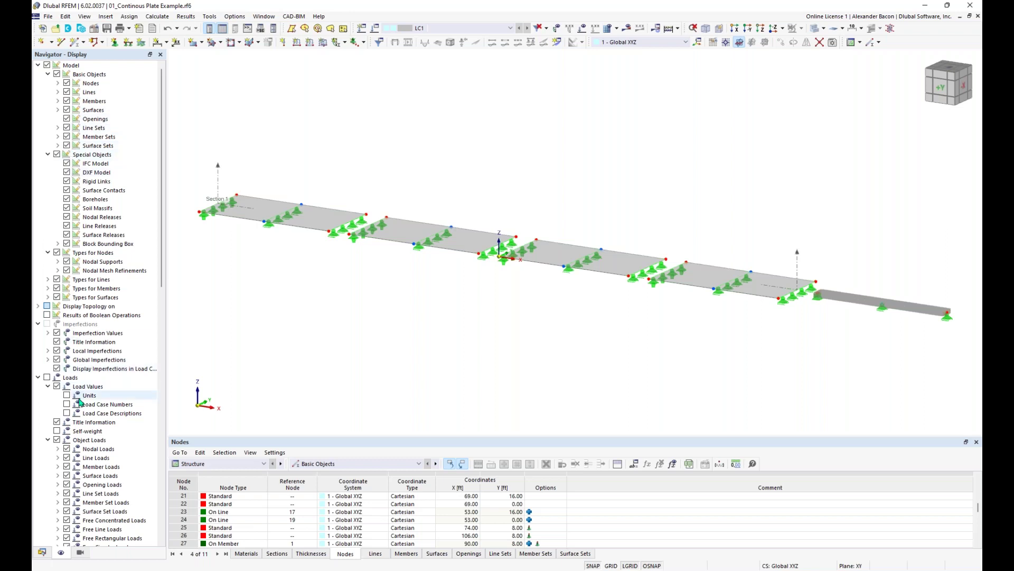
- Switch the display of the special objects, the members and the surfaces off and back on, one category at a time
{"action": "scroll", "coordinate": [80, 391], "scroll_direction": "down", "scroll_amount": 5}
{"action": "scroll", "coordinate": [80, 391], "scroll_direction": "up", "scroll_amount": 5}
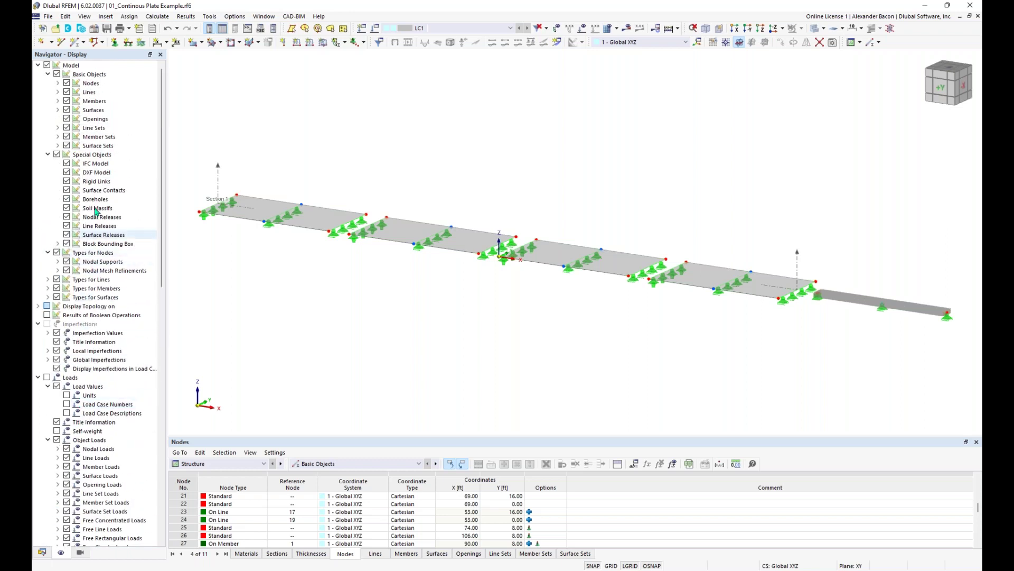
{"action": "left_click", "coordinate": [57, 154]}
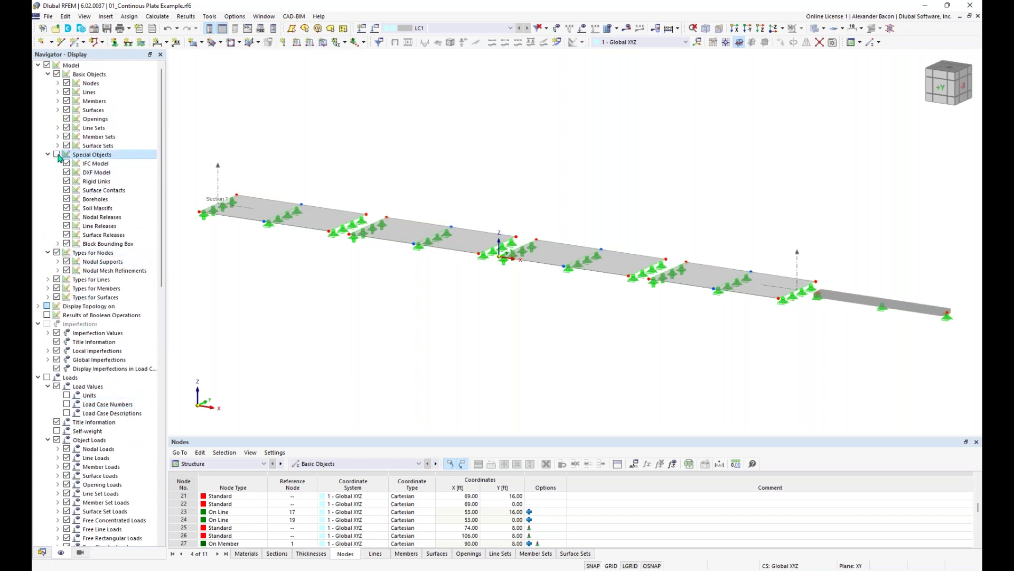
{"action": "left_click", "coordinate": [57, 154]}
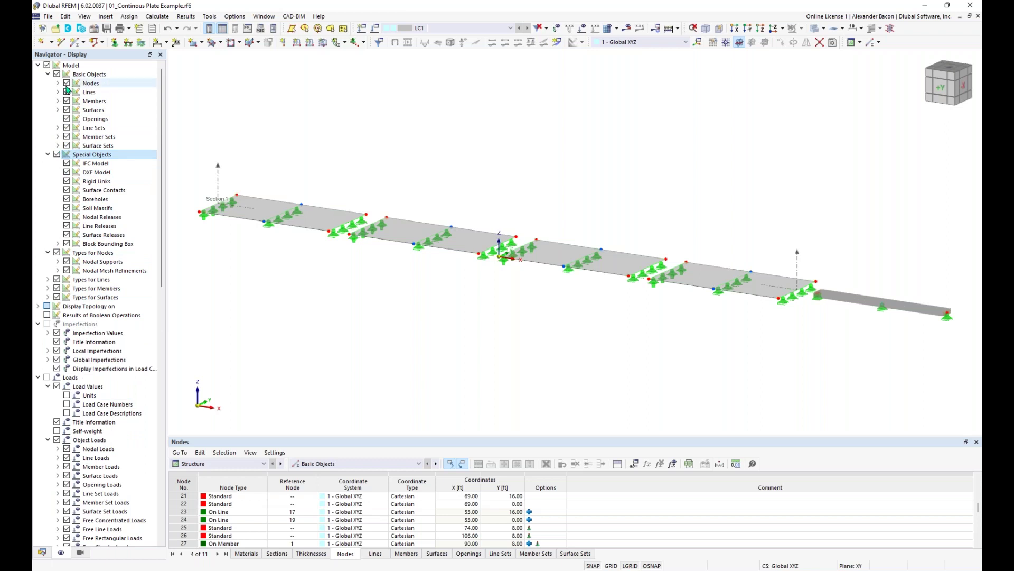
{"action": "left_click", "coordinate": [67, 101]}
{"action": "left_click", "coordinate": [66, 101]}
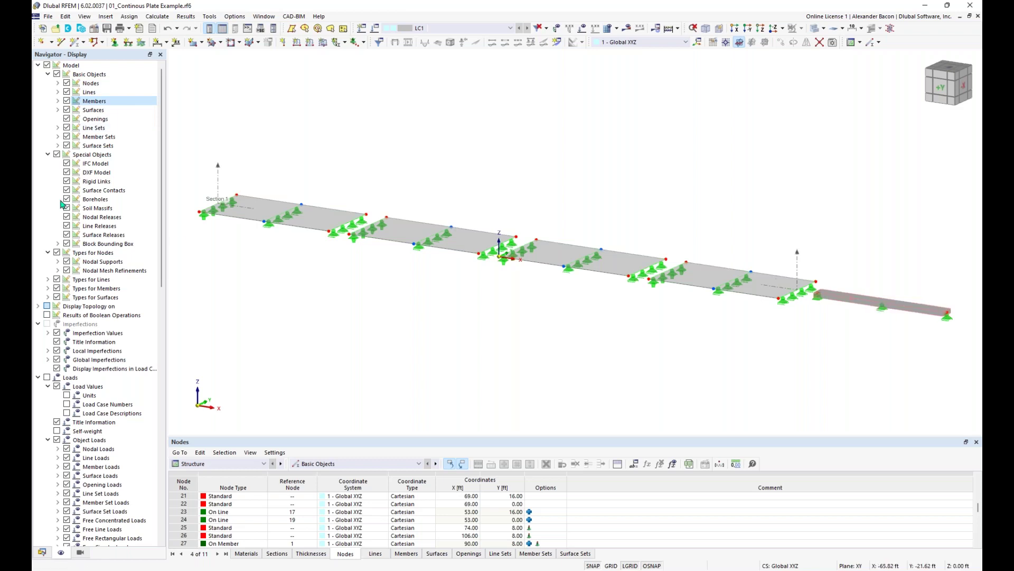
{"action": "left_click", "coordinate": [67, 111]}
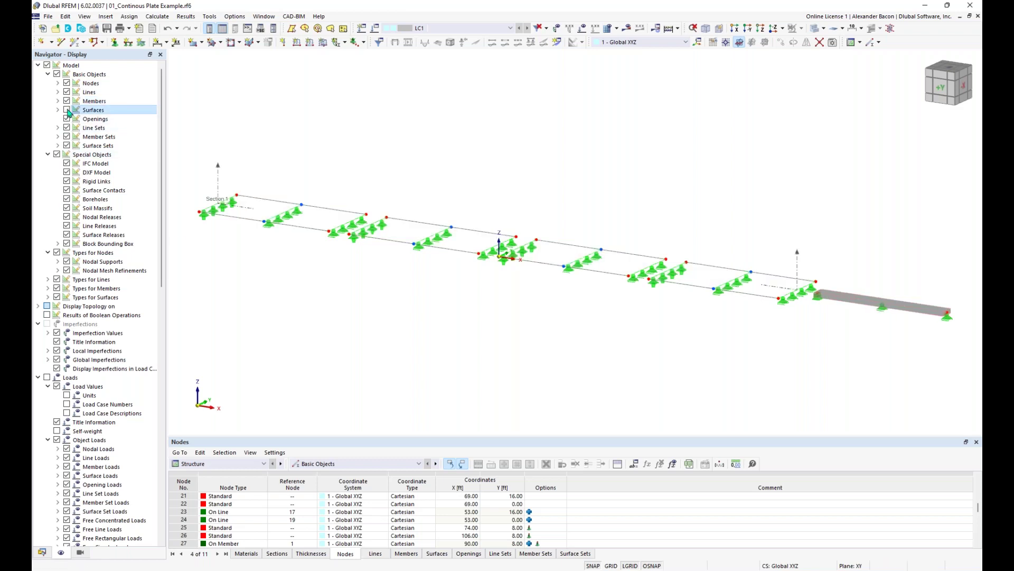
{"action": "left_click", "coordinate": [67, 110]}
- Activate the generated visibilities in the Views navigator to isolate the member with section R_M1 40/12
{"action": "left_click", "coordinate": [47, 552]}
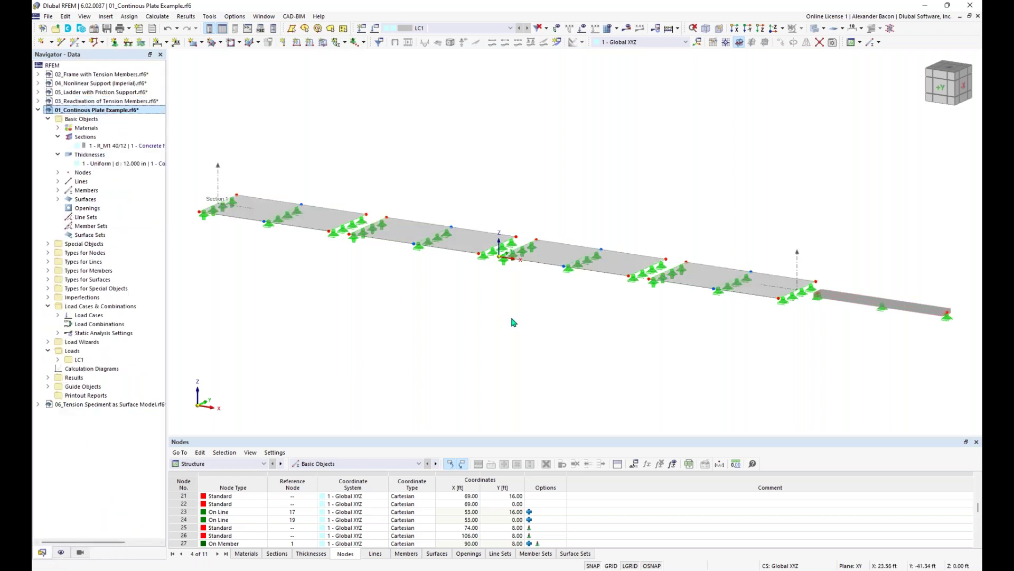
{"action": "left_click", "coordinate": [80, 552]}
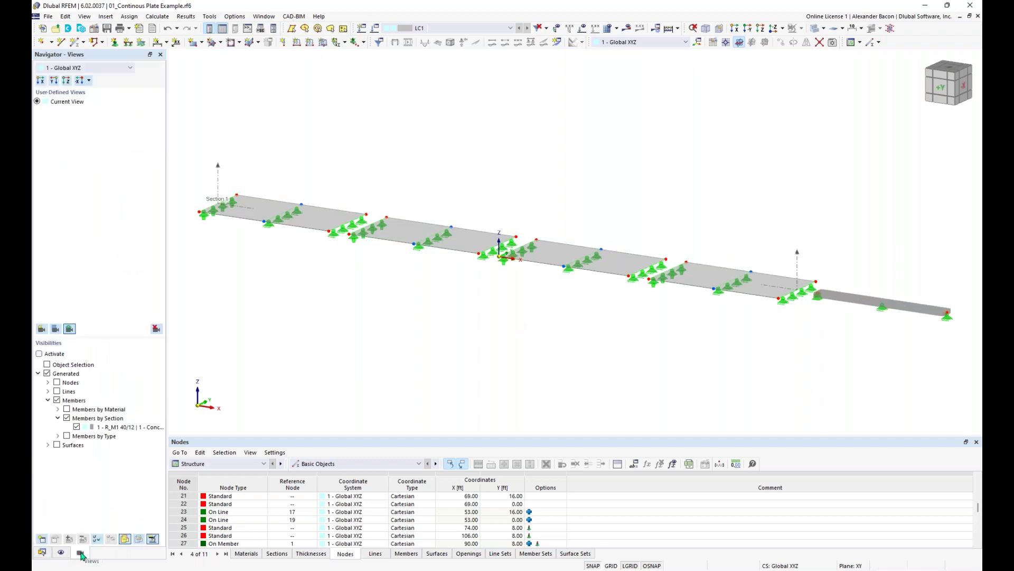
{"action": "left_click", "coordinate": [40, 354]}
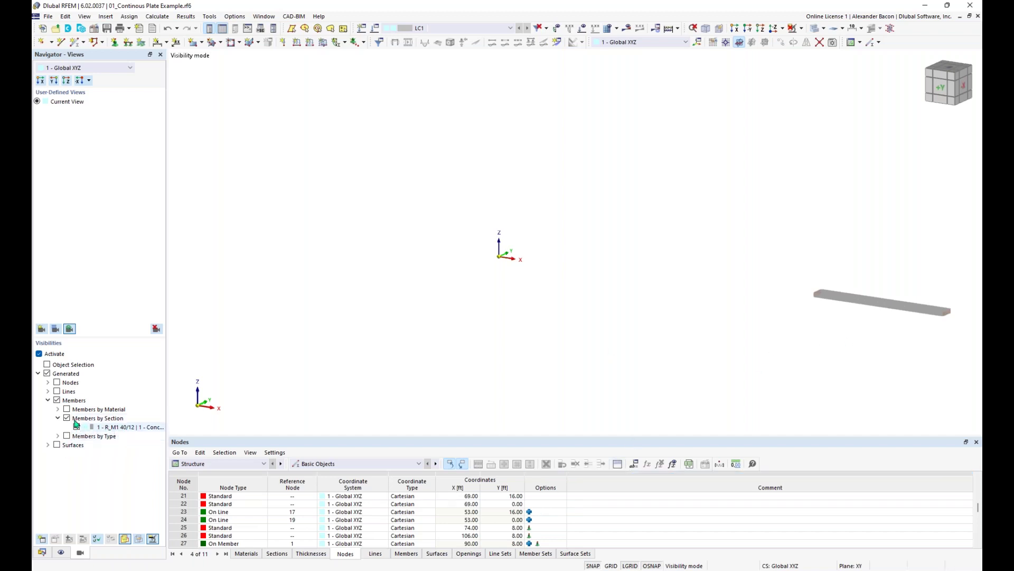
{"action": "middle_click_drag", "start_coordinate": [887, 342], "coordinate": [803, 332]}
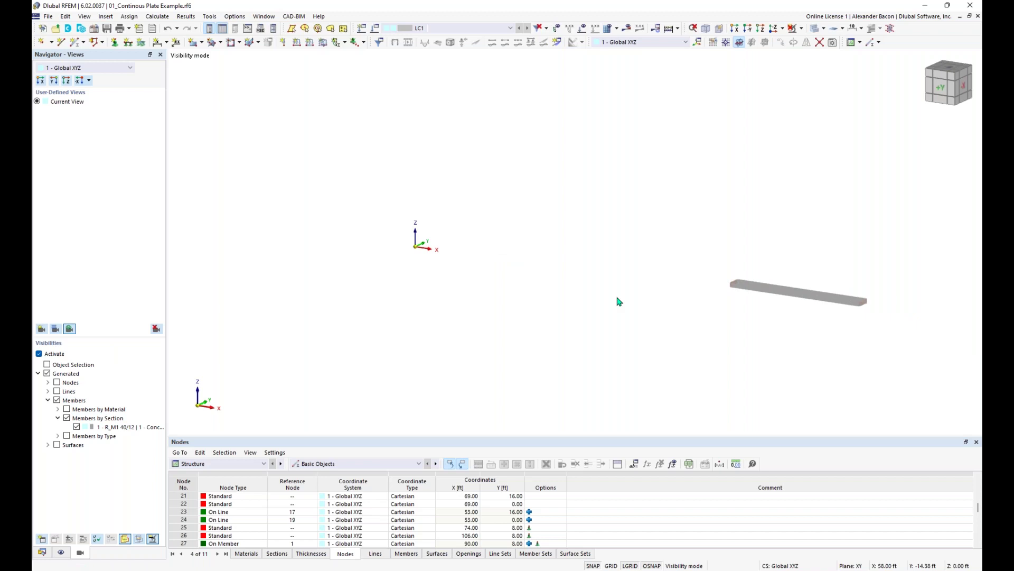
- Save the current isolated member view as a user-defined view named asdfas
{"action": "left_click", "coordinate": [41, 329]}
{"action": "type", "text": "asdfas"}
{"action": "left_click", "coordinate": [520, 301]}
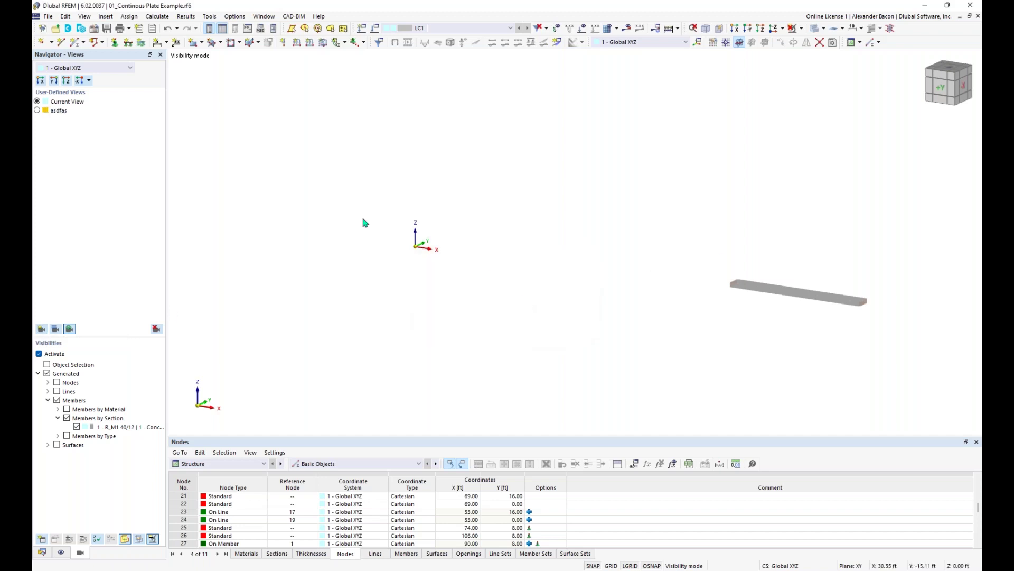
- Switch between the saved asdfas view and the current view, ending with visibilities deactivated so the full model is shown
{"action": "left_click", "coordinate": [37, 110]}
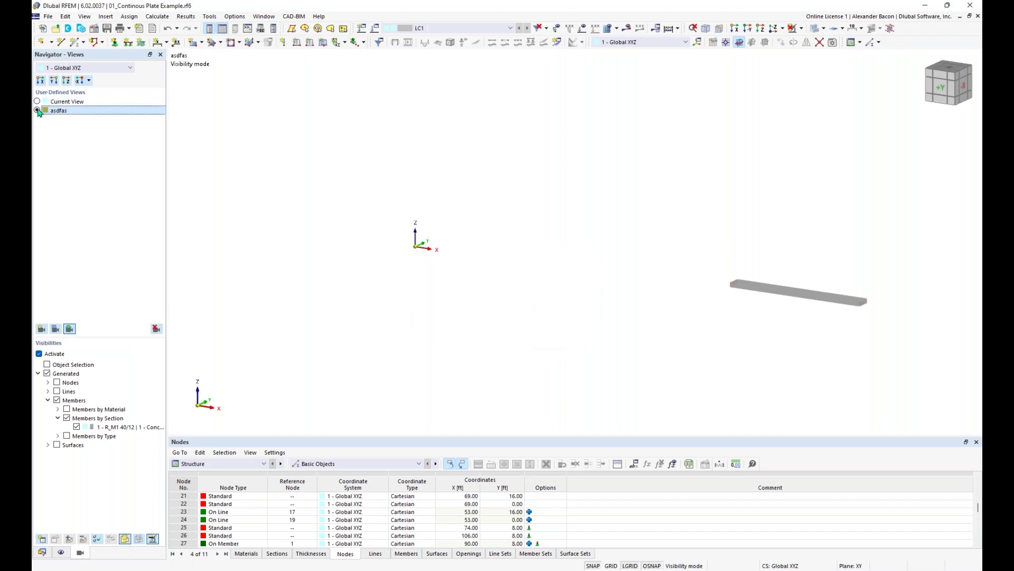
{"action": "left_click", "coordinate": [37, 102]}
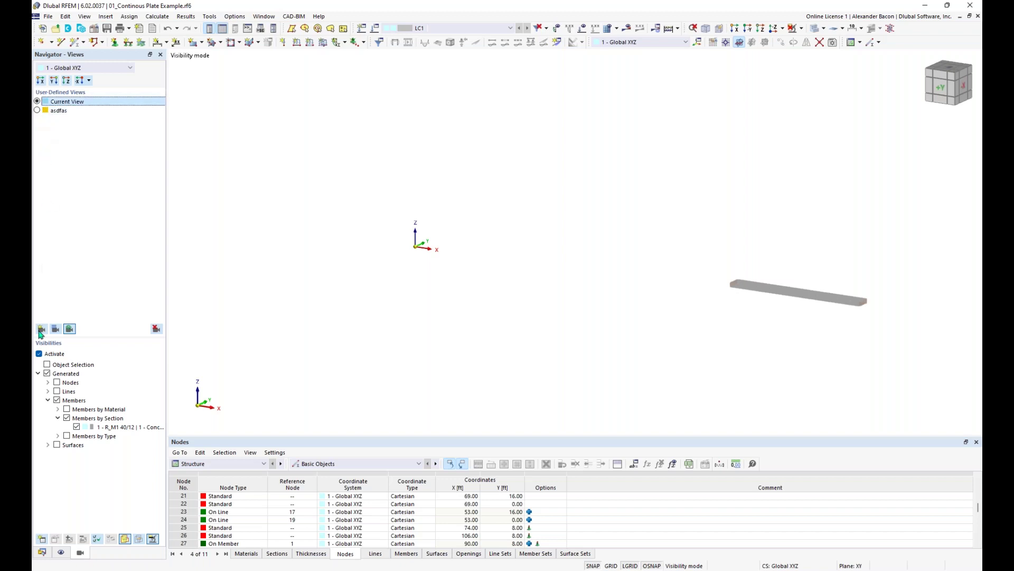
{"action": "left_click", "coordinate": [40, 354]}
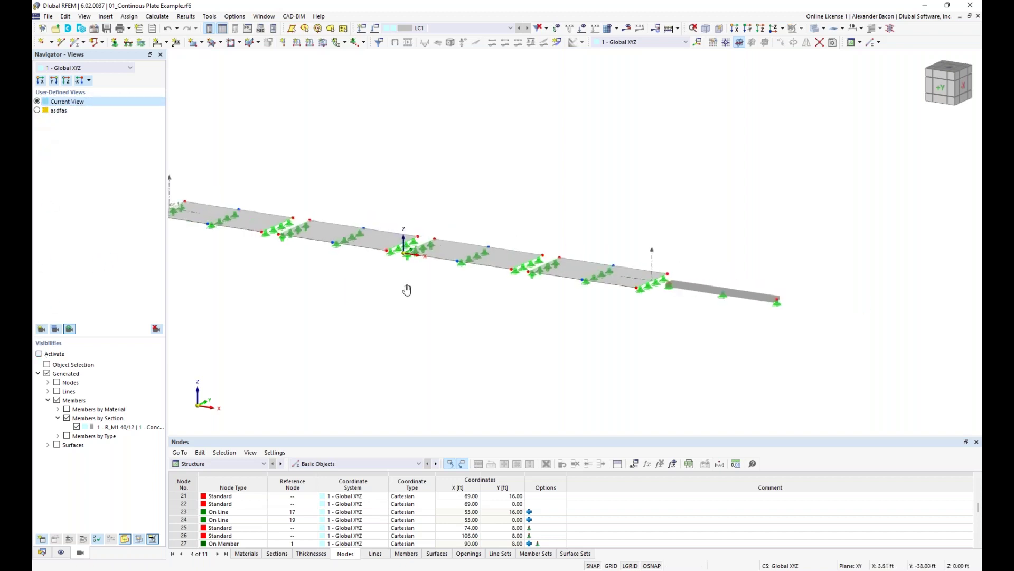
{"action": "left_click", "coordinate": [37, 110]}
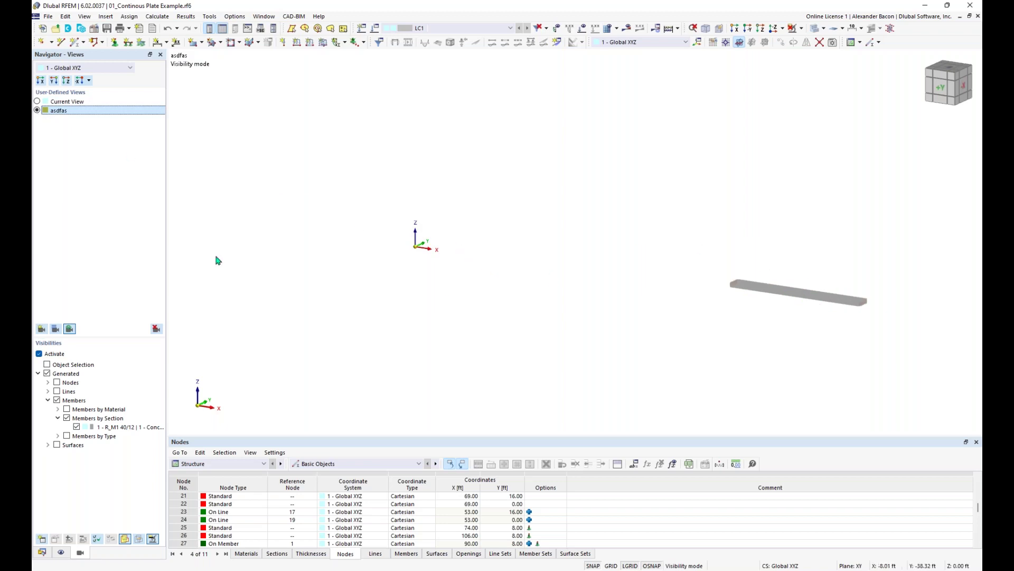
{"action": "left_click", "coordinate": [39, 354]}
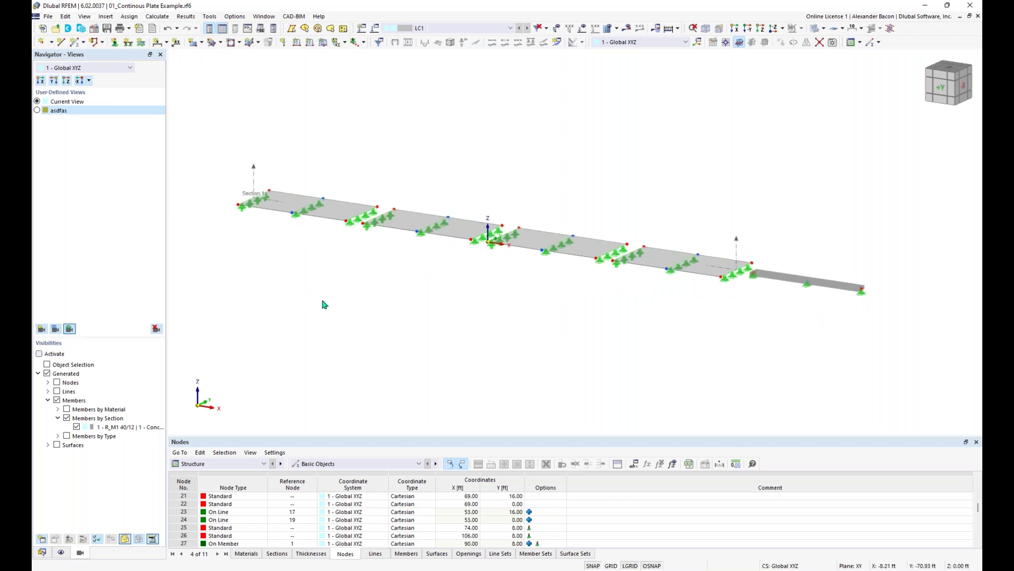
- Show the LC1 analysis results, turn off the member results and display the global deformations |u|
{"action": "left_click", "coordinate": [634, 30]}
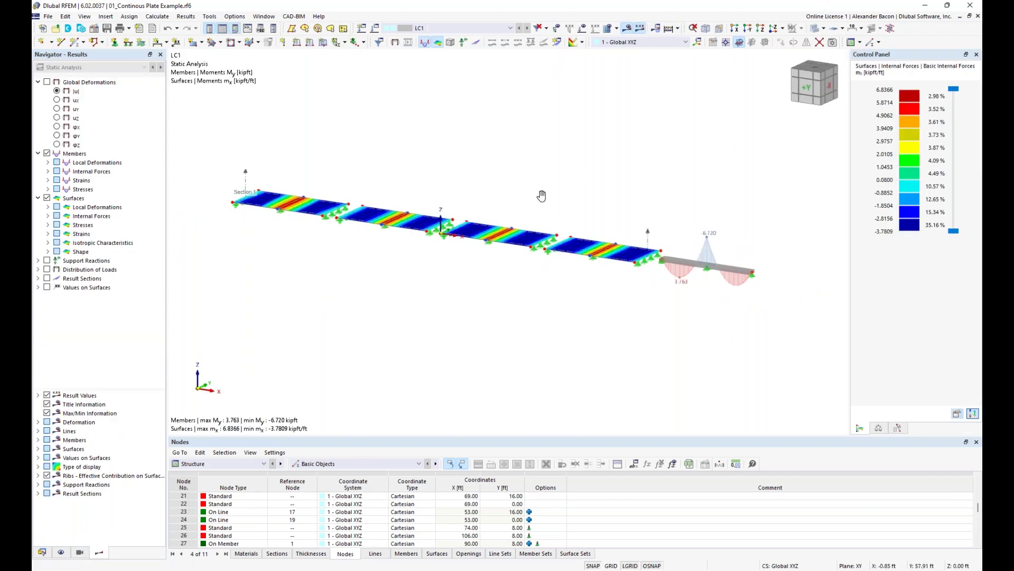
{"action": "middle_click_drag", "start_coordinate": [541, 196], "coordinate": [553, 201]}
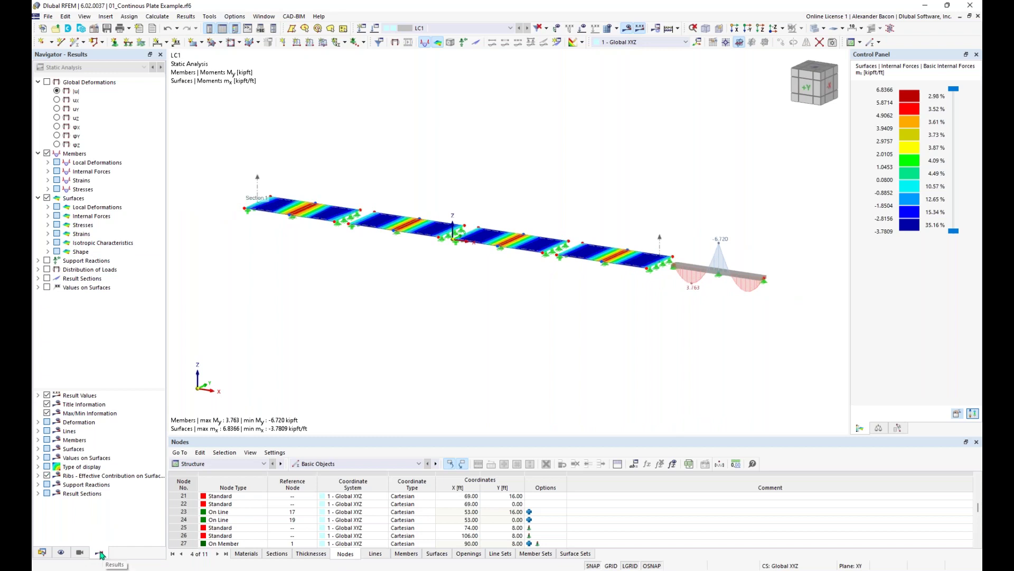
{"action": "left_click", "coordinate": [47, 154]}
{"action": "left_click", "coordinate": [47, 154]}
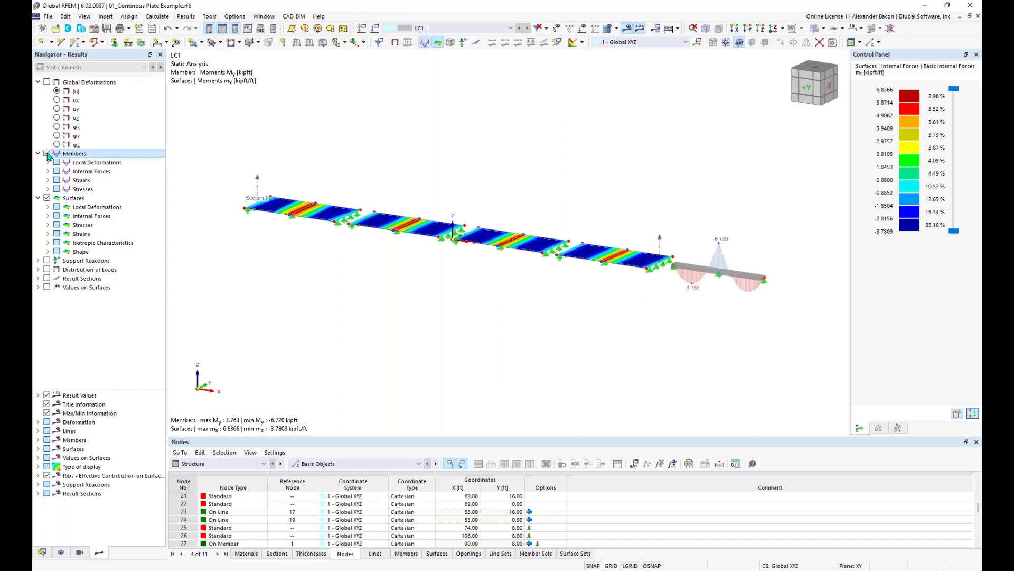
{"action": "left_click", "coordinate": [47, 153]}
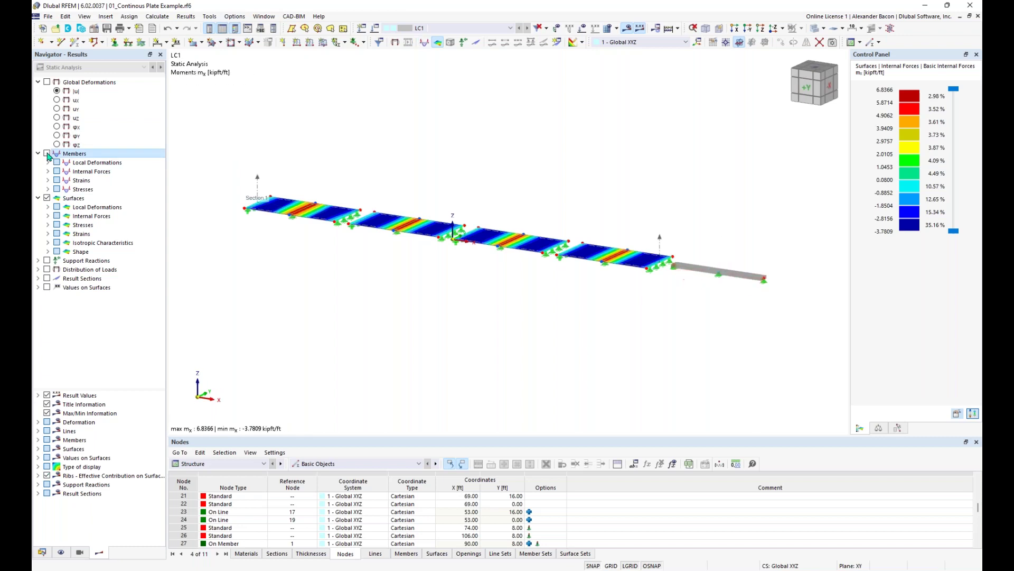
{"action": "left_click", "coordinate": [47, 82]}
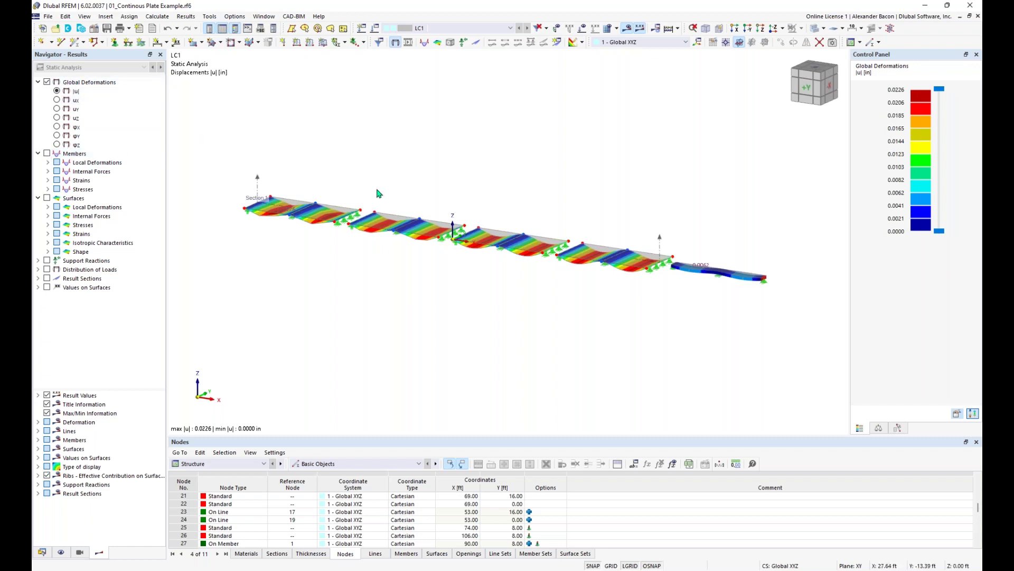
- Display the member moments My together with the surface results, and turn the results display off
{"action": "left_click", "coordinate": [47, 153]}
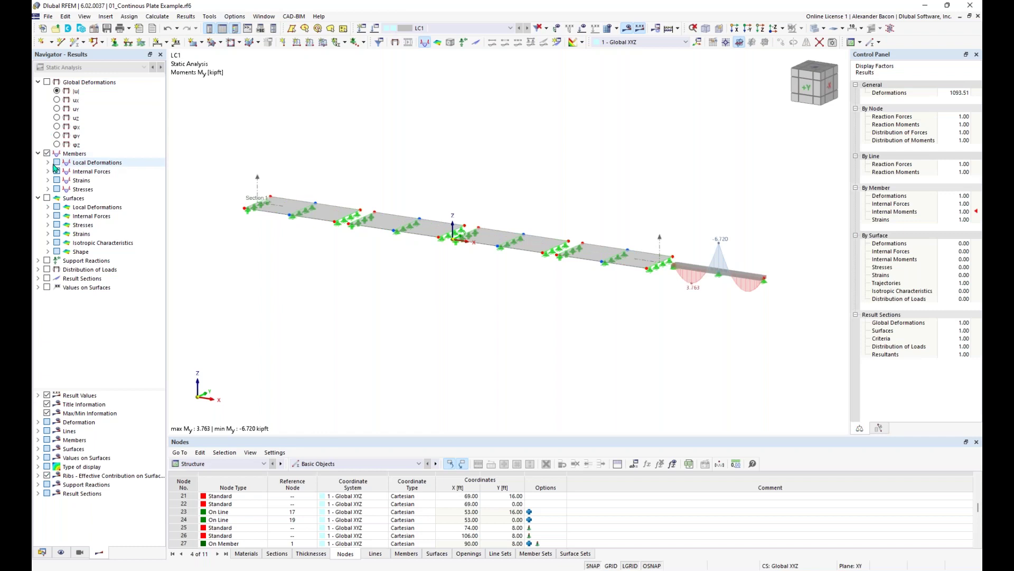
{"action": "left_click", "coordinate": [48, 172]}
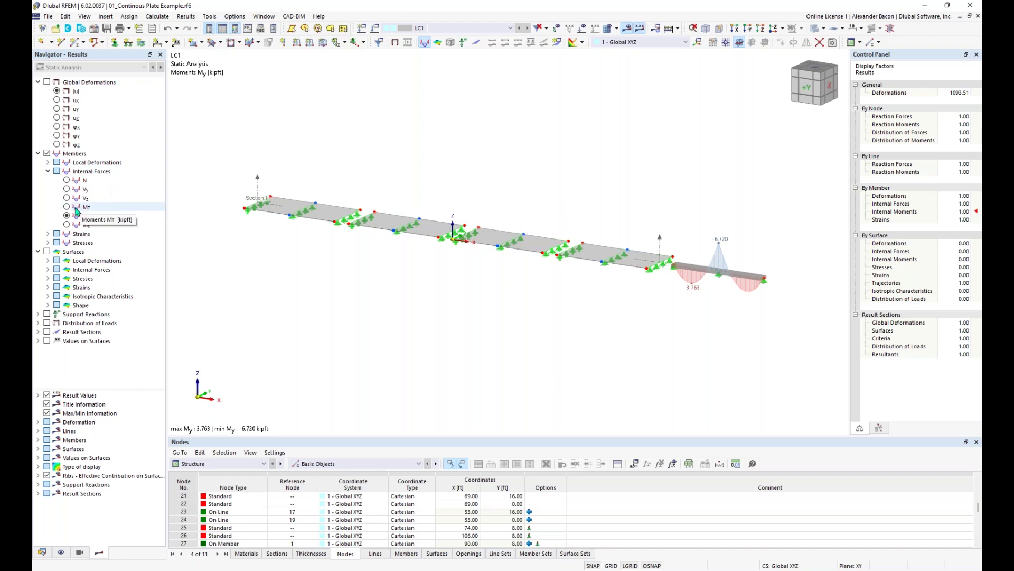
{"action": "left_click", "coordinate": [47, 252]}
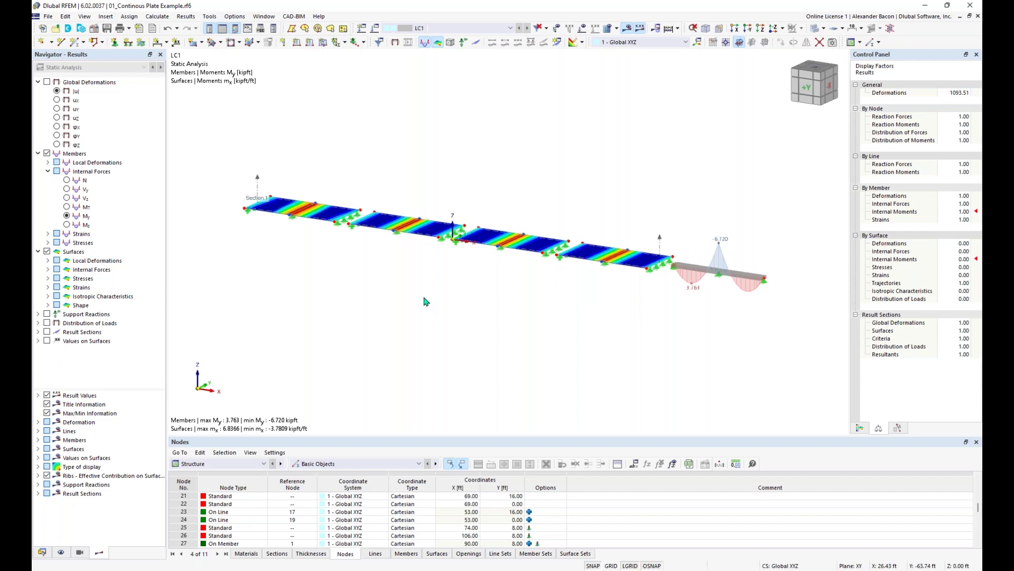
{"action": "middle_click_drag", "start_coordinate": [513, 283], "coordinate": [551, 335]}
{"action": "left_click", "coordinate": [628, 30]}
- Select objects on the plate at the origin with an enclosing window, reselect with a crossing window, and clear the selection
{"action": "scroll", "coordinate": [584, 263], "scroll_direction": "up", "scroll_amount": 3}
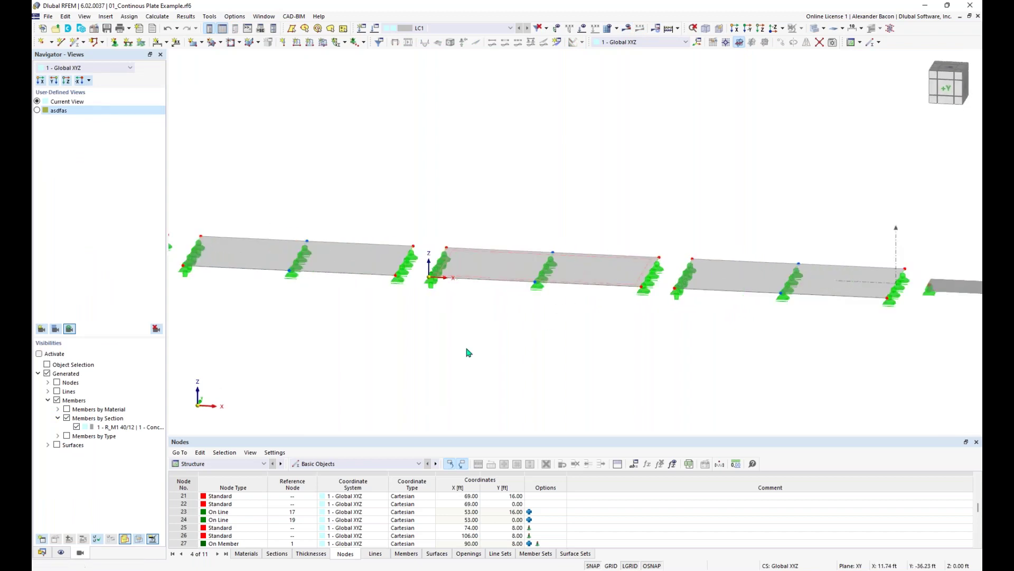
{"action": "left_click_drag", "start_coordinate": [488, 346], "coordinate": [604, 185]}
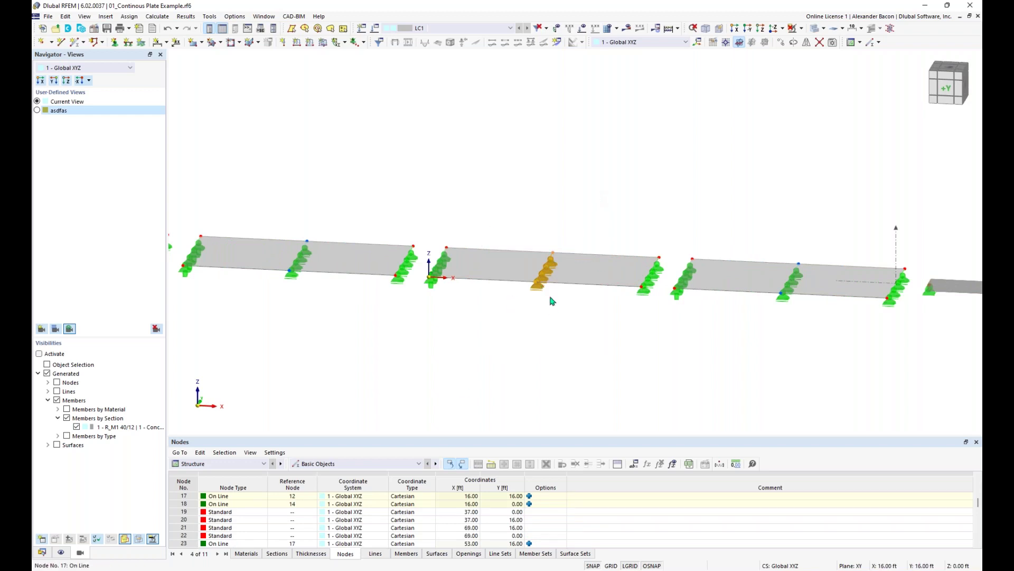
{"action": "left_click", "coordinate": [585, 209]}
{"action": "left_click_drag", "start_coordinate": [604, 162], "coordinate": [485, 369]}
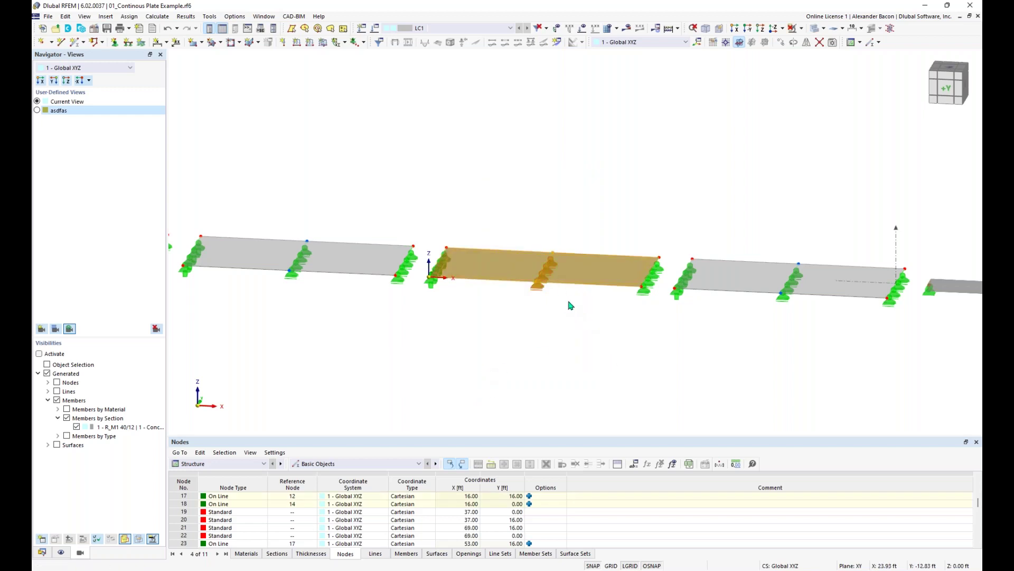
{"action": "scroll", "coordinate": [483, 235], "scroll_direction": "down", "scroll_amount": 1}
{"action": "middle_click_drag", "start_coordinate": [483, 235], "coordinate": [495, 191], "text": "ctrl"}
{"action": "left_click", "coordinate": [498, 189]}
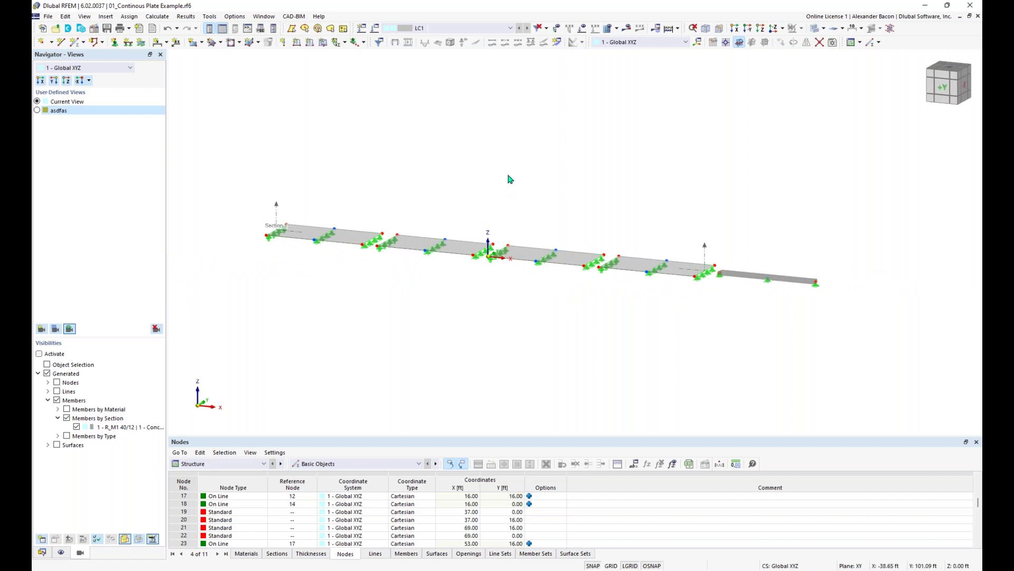
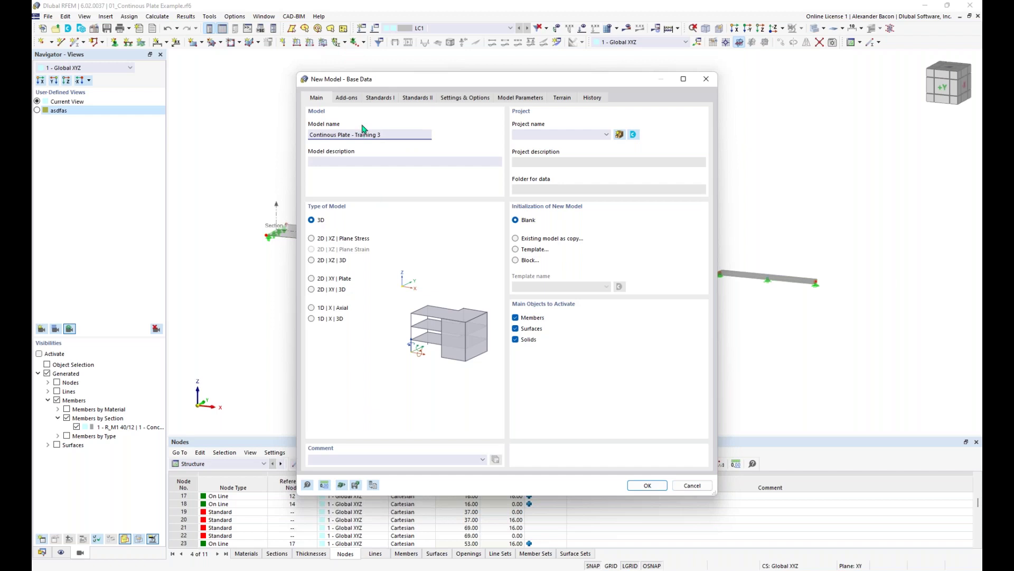
- Set the type of the new model Continous Plate - Training 3 to 2D | XY | Plate
{"action": "left_click", "coordinate": [381, 160]}
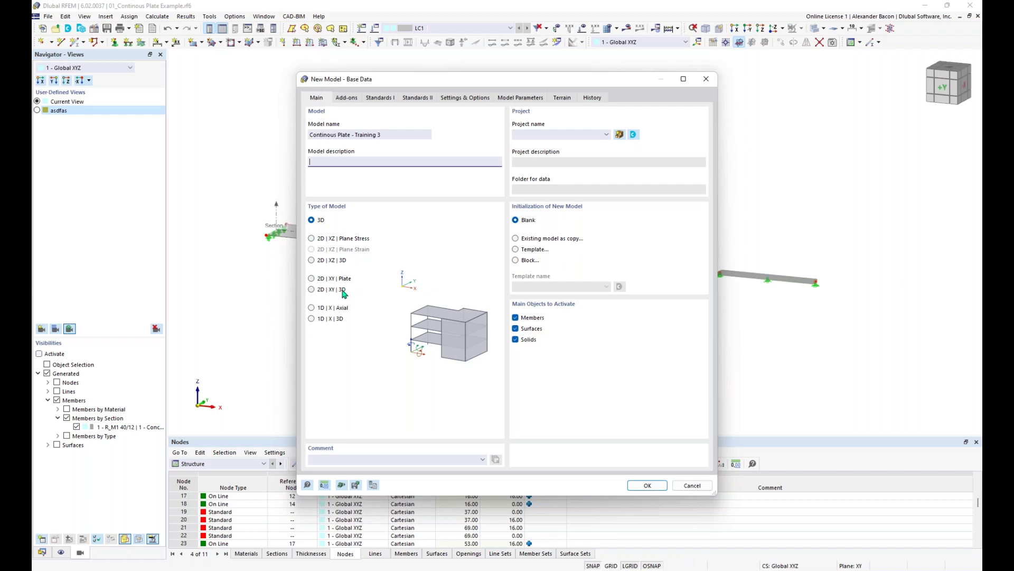
{"action": "left_click", "coordinate": [313, 279]}
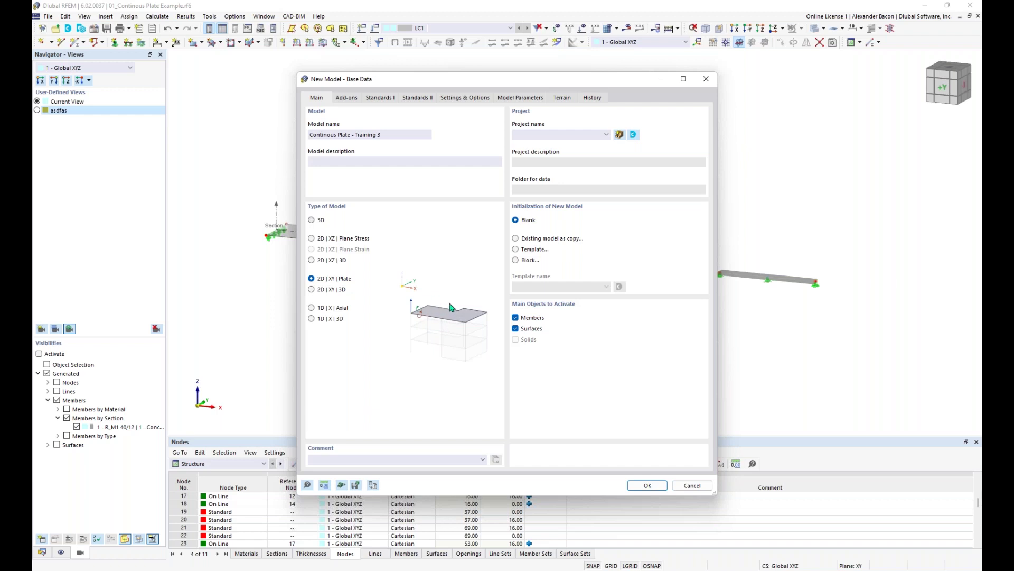
{"action": "left_click", "coordinate": [313, 290]}
{"action": "left_click", "coordinate": [313, 279]}
- Review the new model's add-ons, including the load wizards option, and both pages of its standards settings
{"action": "left_click", "coordinate": [348, 102]}
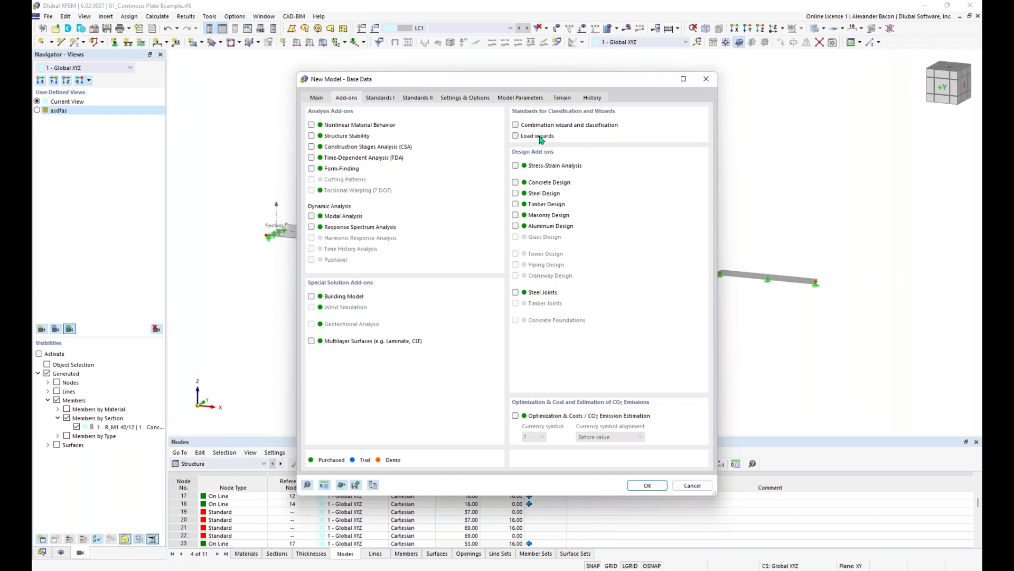
{"action": "left_click", "coordinate": [516, 135]}
{"action": "left_click", "coordinate": [380, 98]}
{"action": "left_click", "coordinate": [419, 98]}
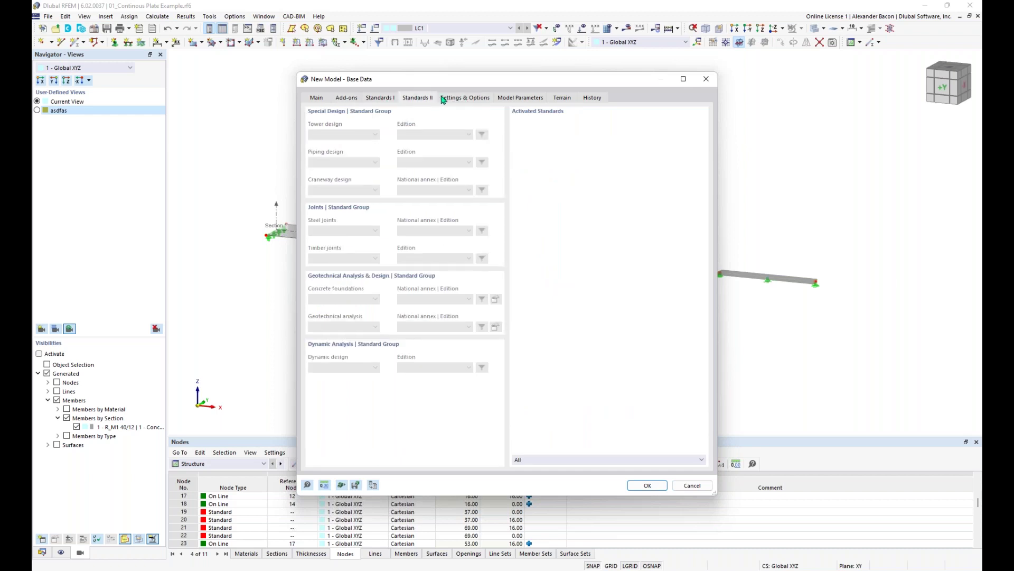
- Review the new model's gravity, axes and tolerance settings, check its units and the available unit templates, and create the model
{"action": "left_click", "coordinate": [469, 98]}
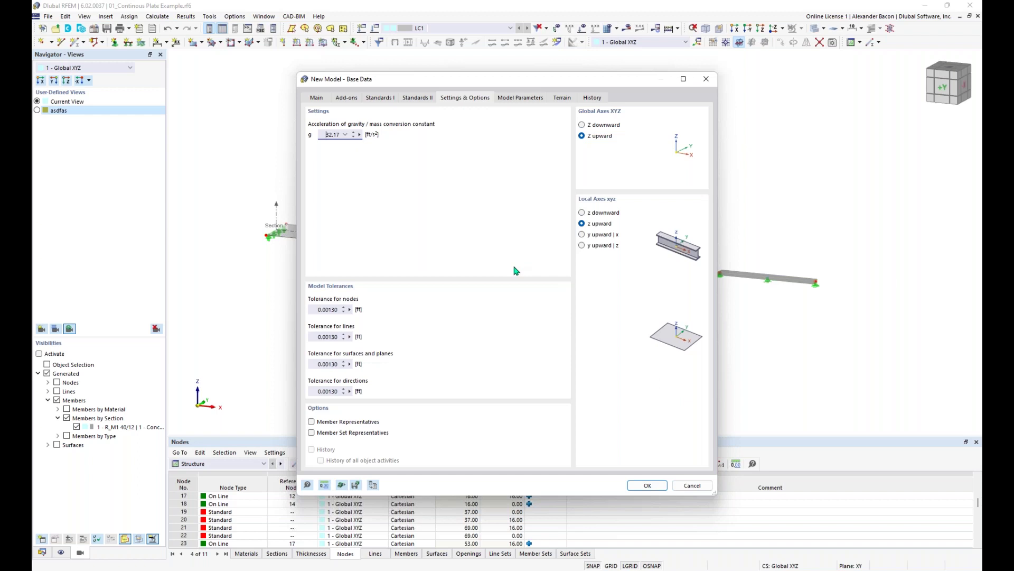
{"action": "left_click", "coordinate": [324, 485]}
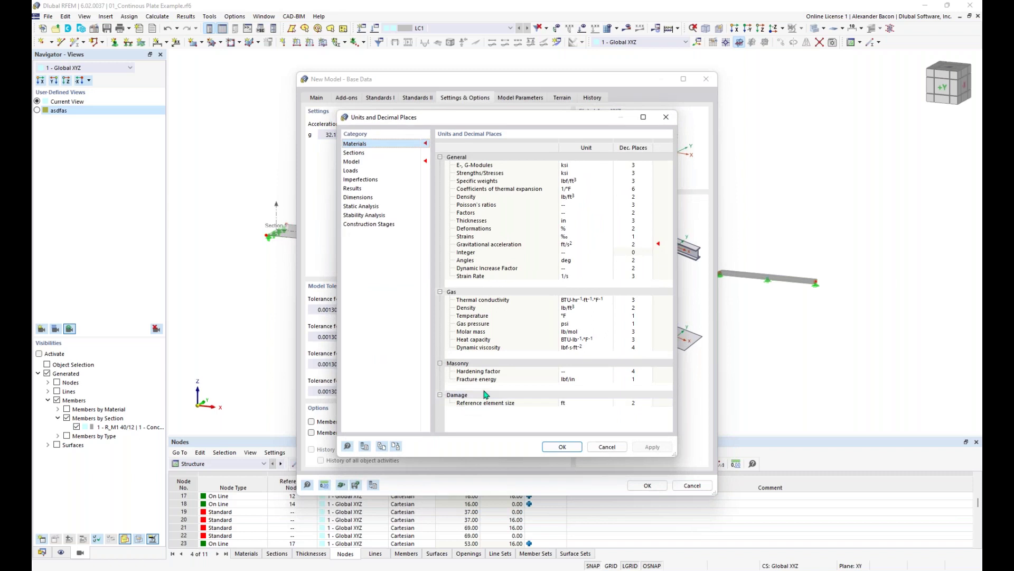
{"action": "left_click", "coordinate": [382, 447]}
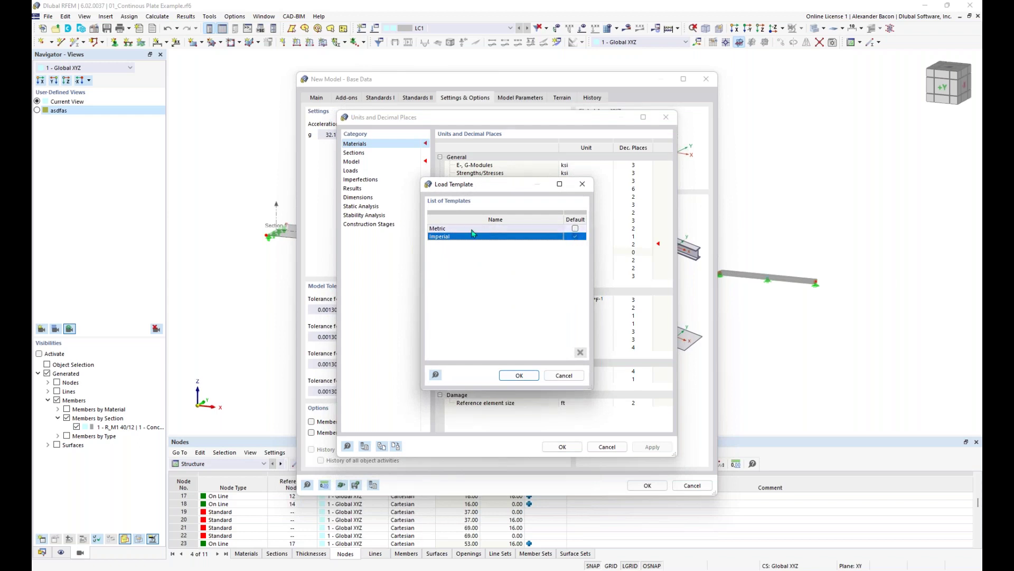
{"action": "left_click", "coordinate": [582, 184]}
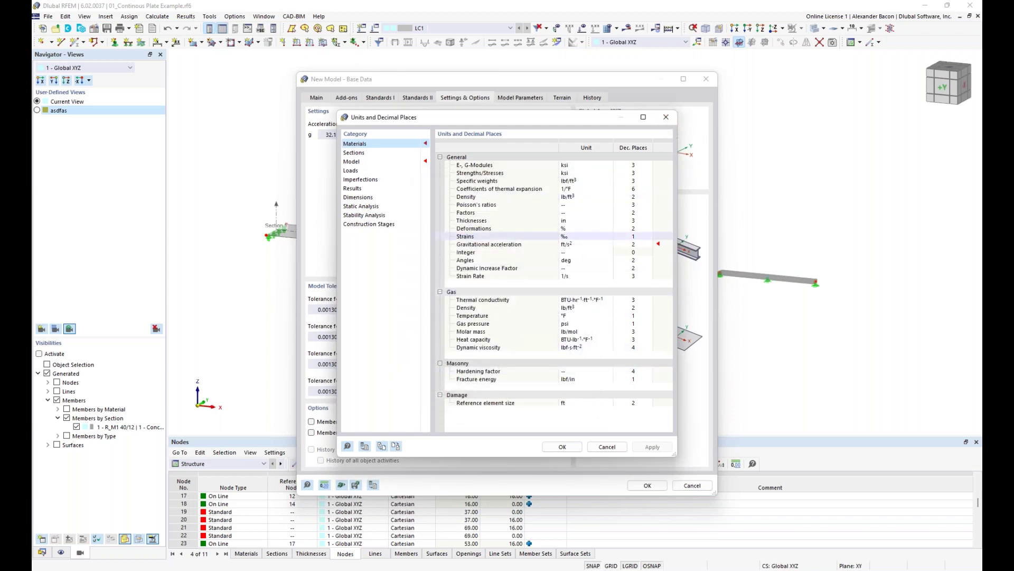
{"action": "left_click", "coordinate": [667, 118]}
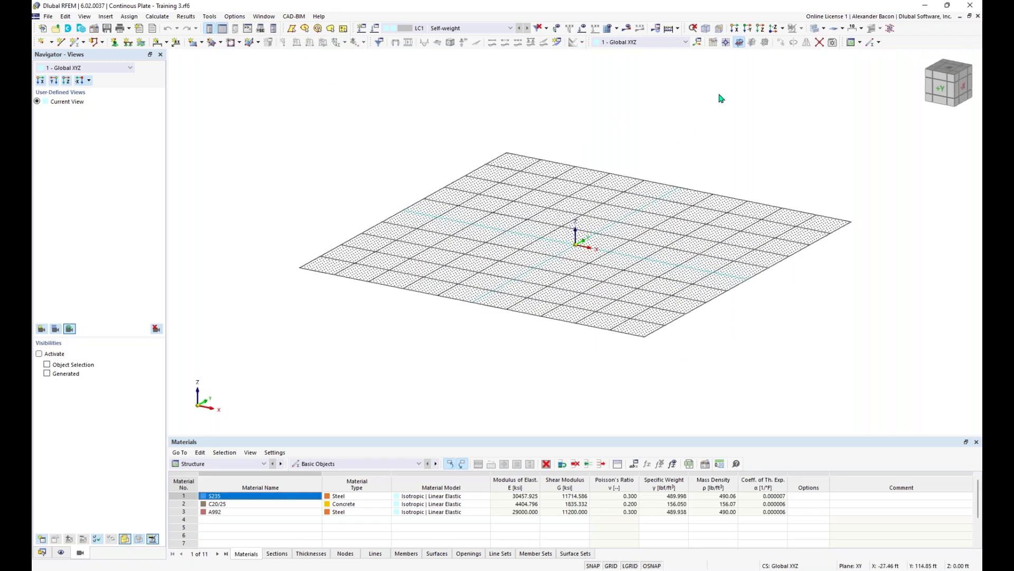
- Set the number of work plane grid points in direction 1 to 100 on both the positive and negative sides
{"action": "middle_click_drag", "start_coordinate": [581, 261], "coordinate": [560, 280]}
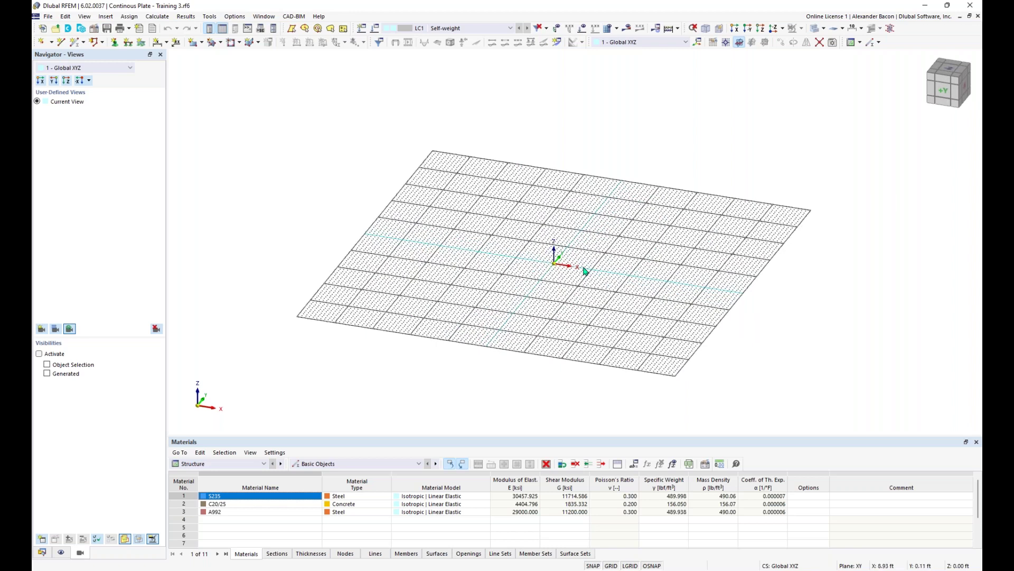
{"action": "scroll", "coordinate": [586, 272], "scroll_direction": "up", "scroll_amount": 3}
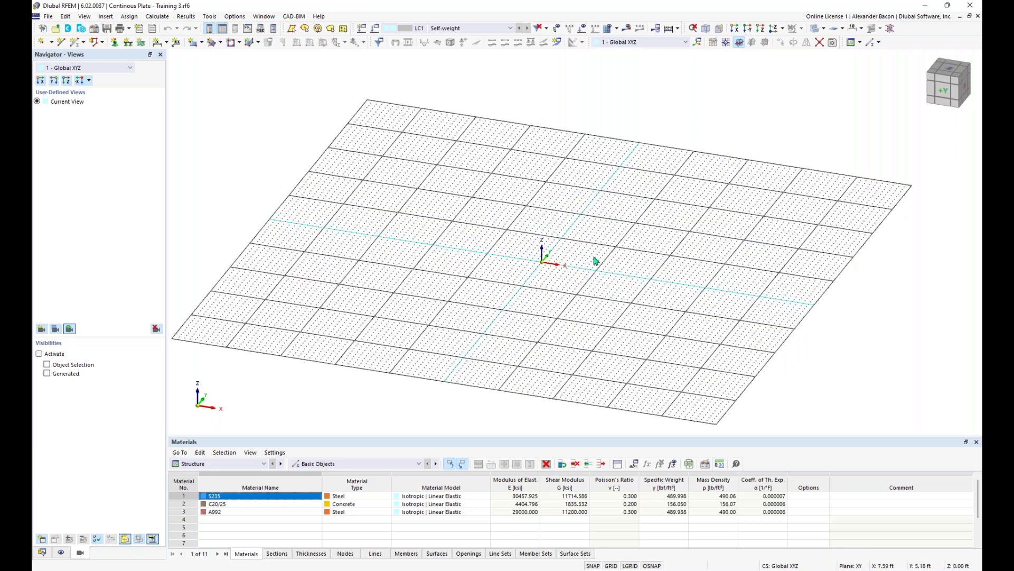
{"action": "scroll", "coordinate": [552, 265], "scroll_direction": "up", "scroll_amount": 1}
{"action": "scroll", "coordinate": [552, 265], "scroll_direction": "up", "scroll_amount": 1}
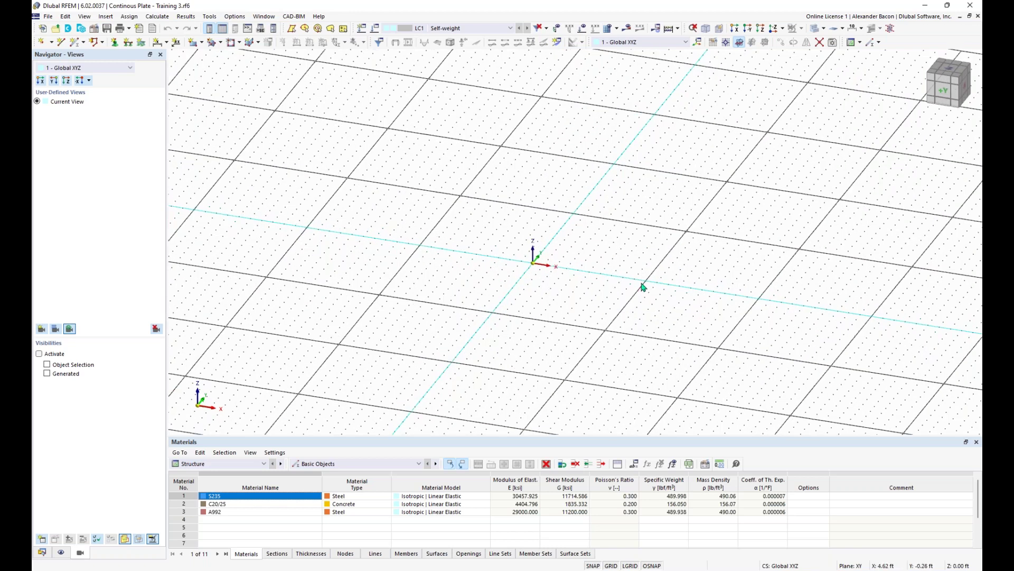
{"action": "middle_click_drag", "start_coordinate": [610, 273], "coordinate": [551, 272]}
{"action": "scroll", "coordinate": [552, 271], "scroll_direction": "down", "scroll_amount": 1}
{"action": "scroll", "coordinate": [632, 287], "scroll_direction": "down", "scroll_amount": 3}
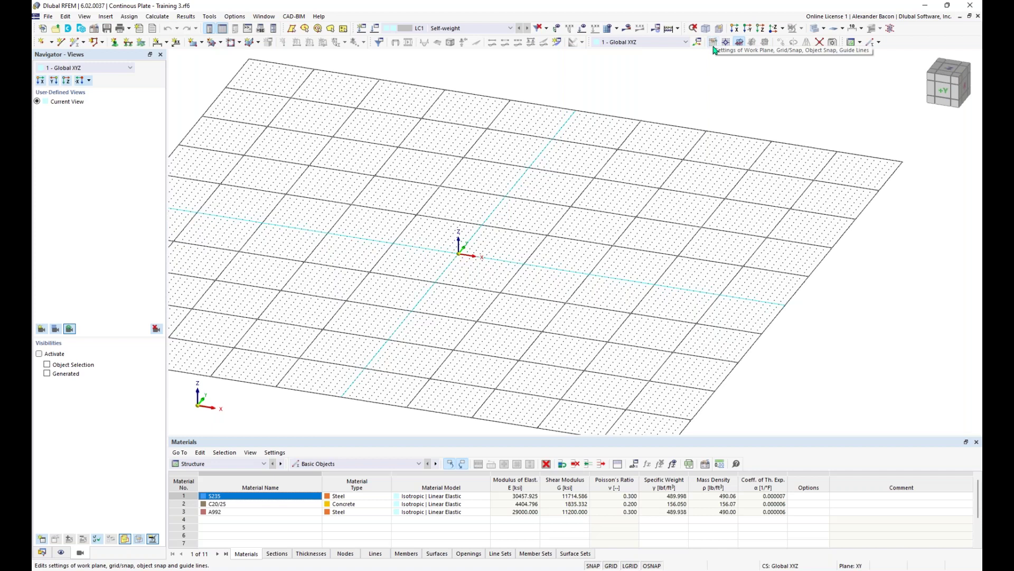
{"action": "left_click", "coordinate": [713, 43]}
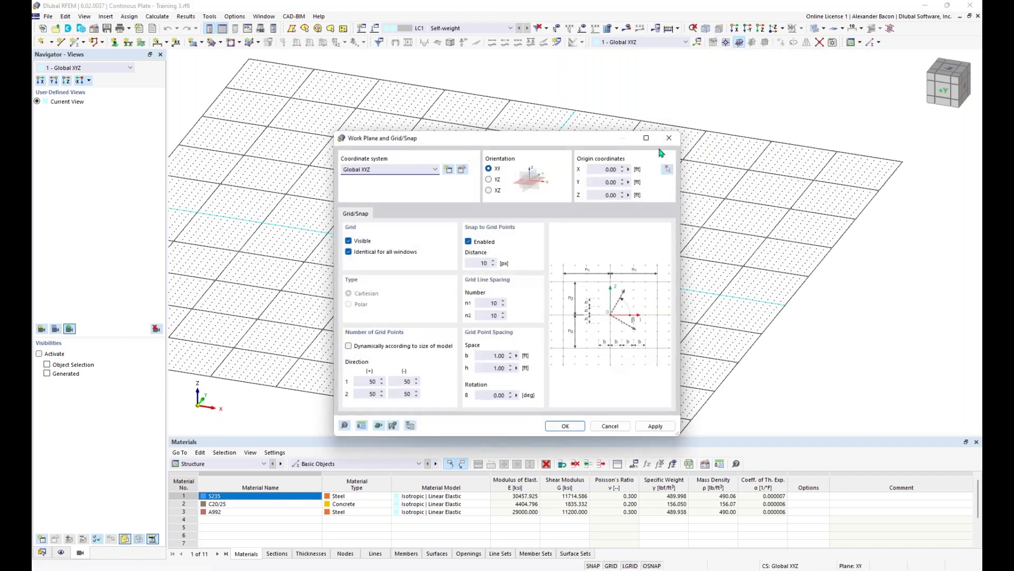
{"action": "left_click_drag", "start_coordinate": [531, 142], "coordinate": [509, 118]}
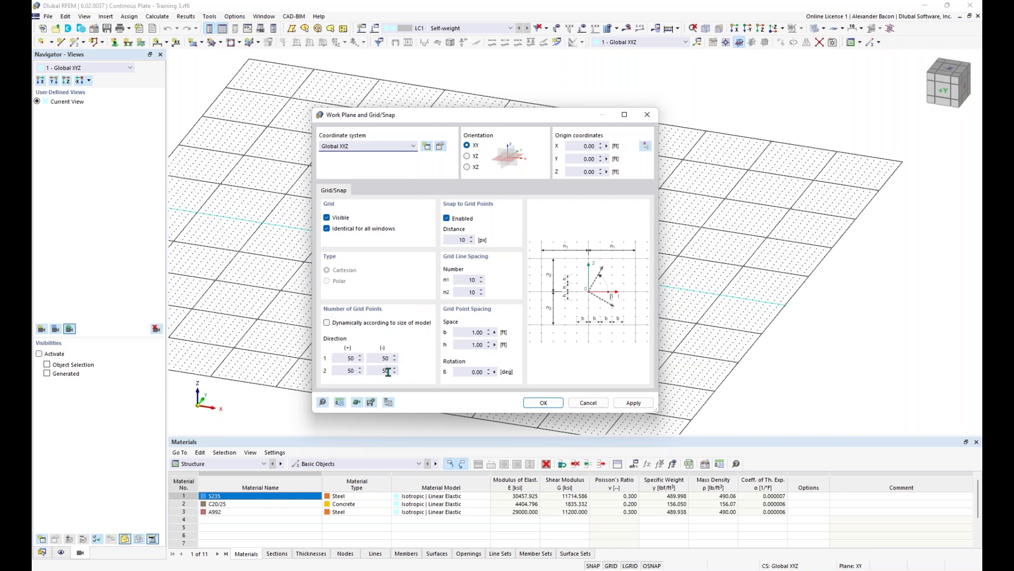
{"action": "double_click", "coordinate": [344, 358]}
{"action": "double_click", "coordinate": [376, 358]}
{"action": "type", "text": "100"}
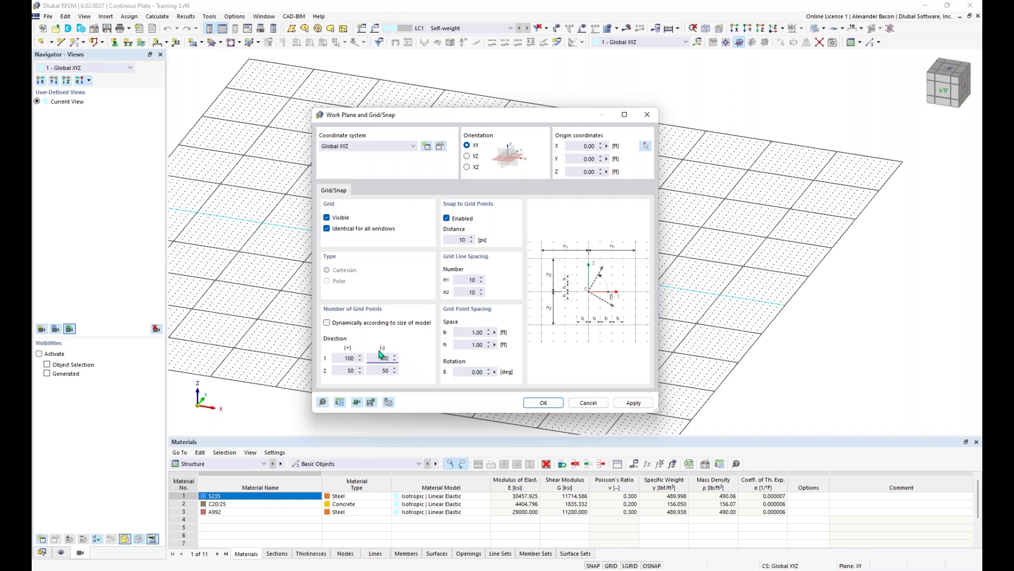
- Load the Student Training template for the work plane and grid settings, and apply them to the model
{"action": "left_click", "coordinate": [357, 403]}
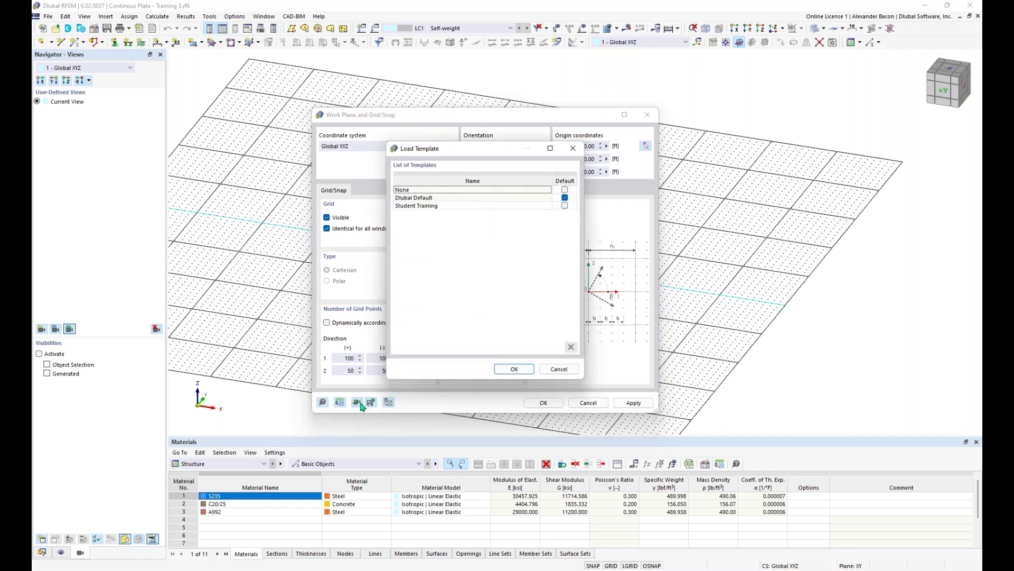
{"action": "double_click", "coordinate": [452, 206]}
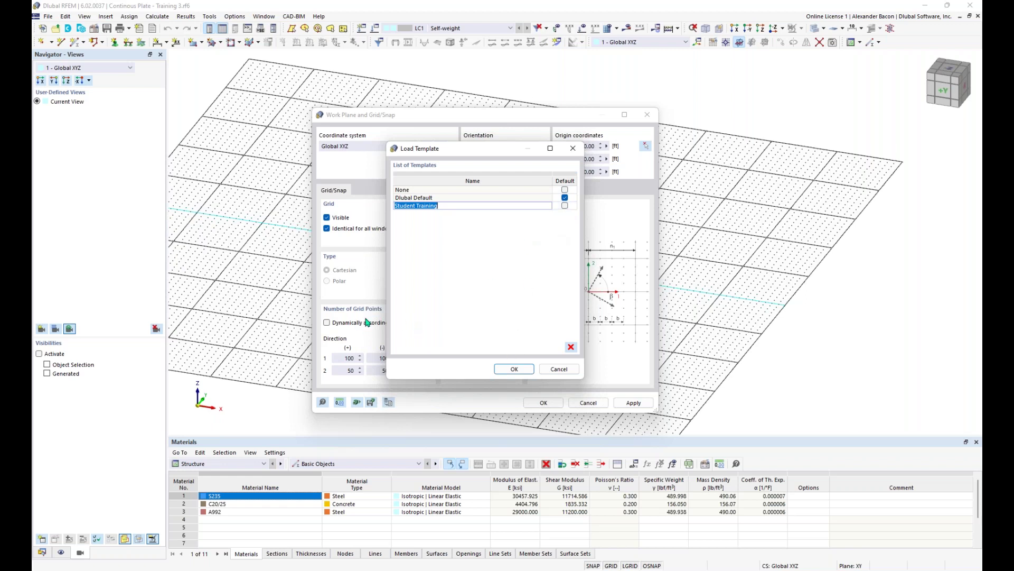
{"action": "left_click", "coordinate": [510, 372]}
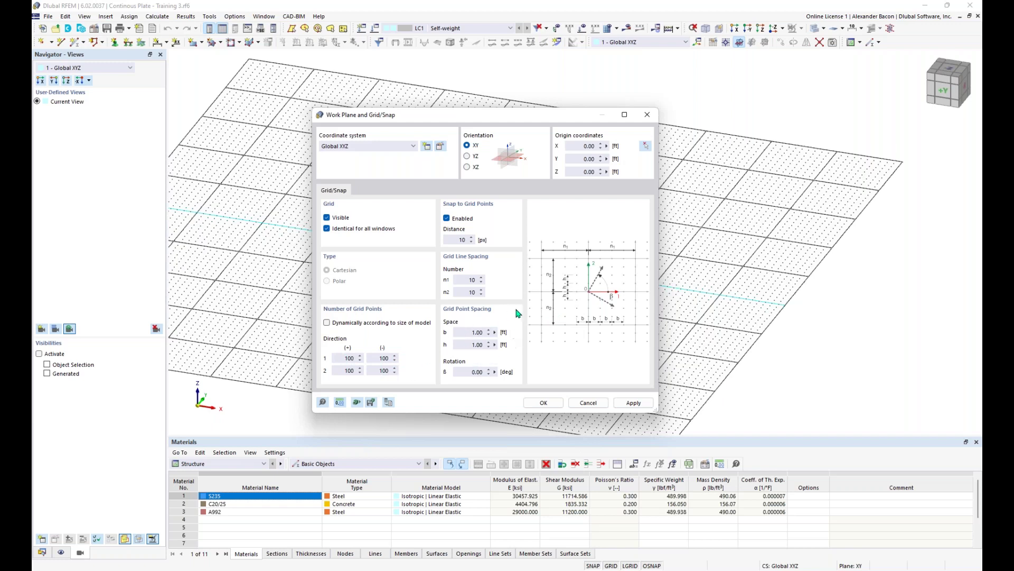
{"action": "left_click", "coordinate": [549, 403]}
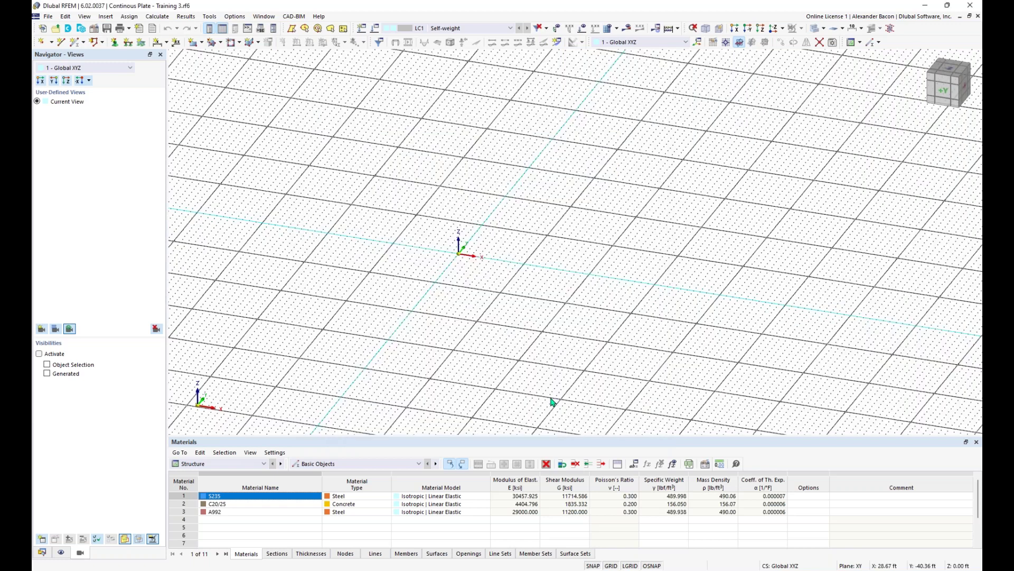
- Begin a new rectangular surface, examine the available stiffness types, and keep Standard
{"action": "scroll", "coordinate": [486, 236], "scroll_direction": "down", "scroll_amount": 3}
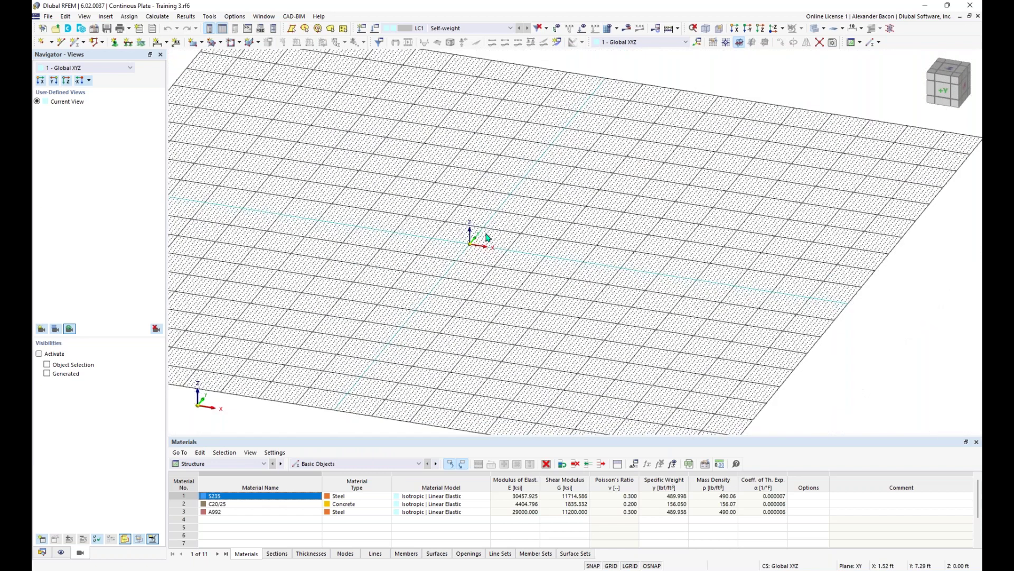
{"action": "scroll", "coordinate": [495, 240], "scroll_direction": "down", "scroll_amount": 2}
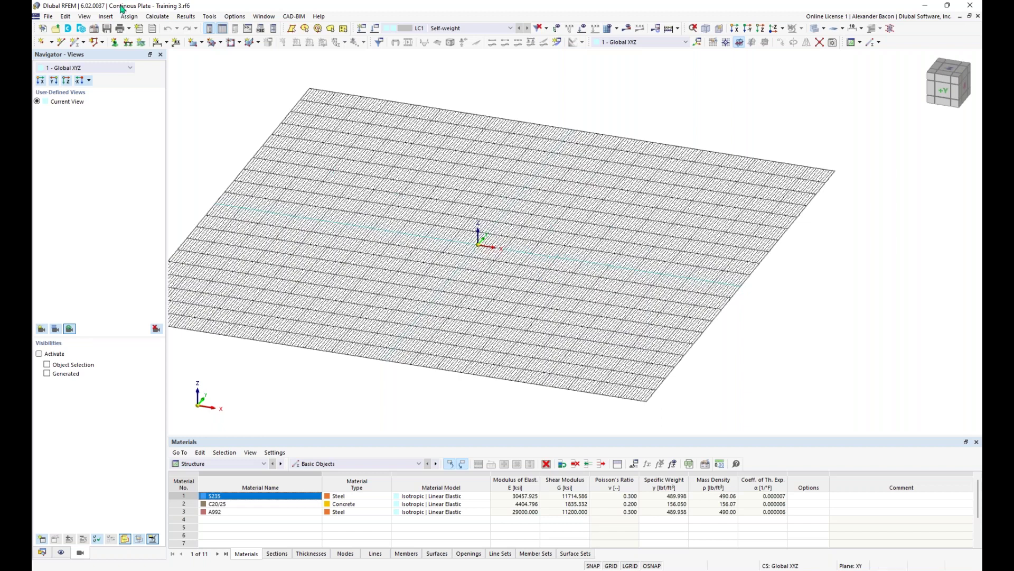
{"action": "left_click", "coordinate": [194, 46]}
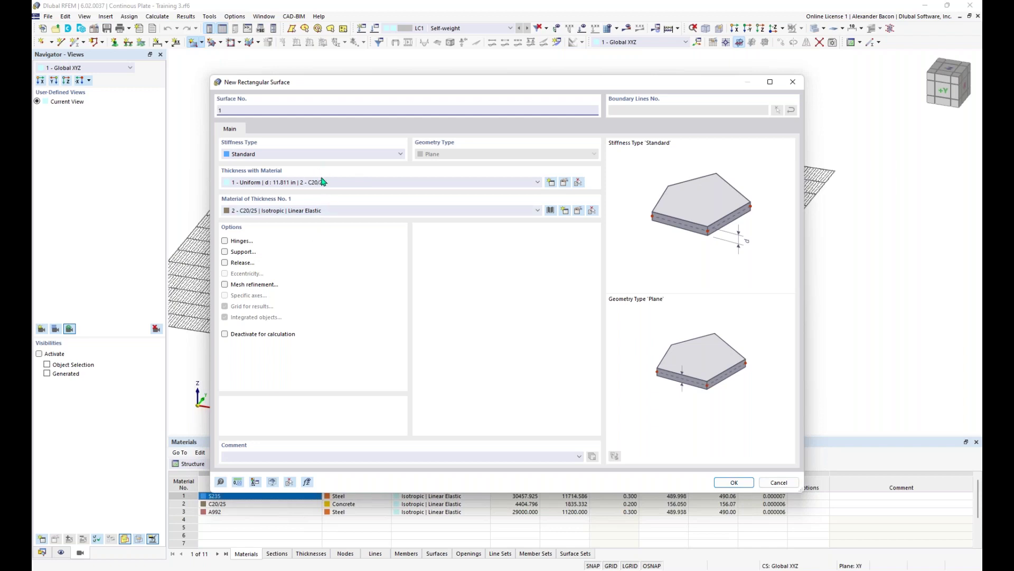
{"action": "left_click", "coordinate": [312, 157]}
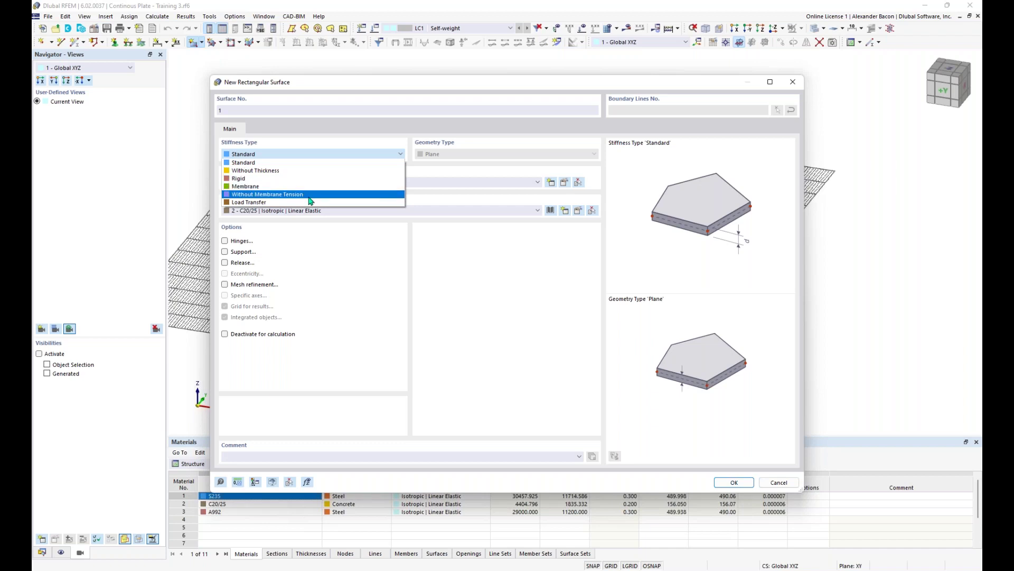
{"action": "left_click", "coordinate": [312, 165]}
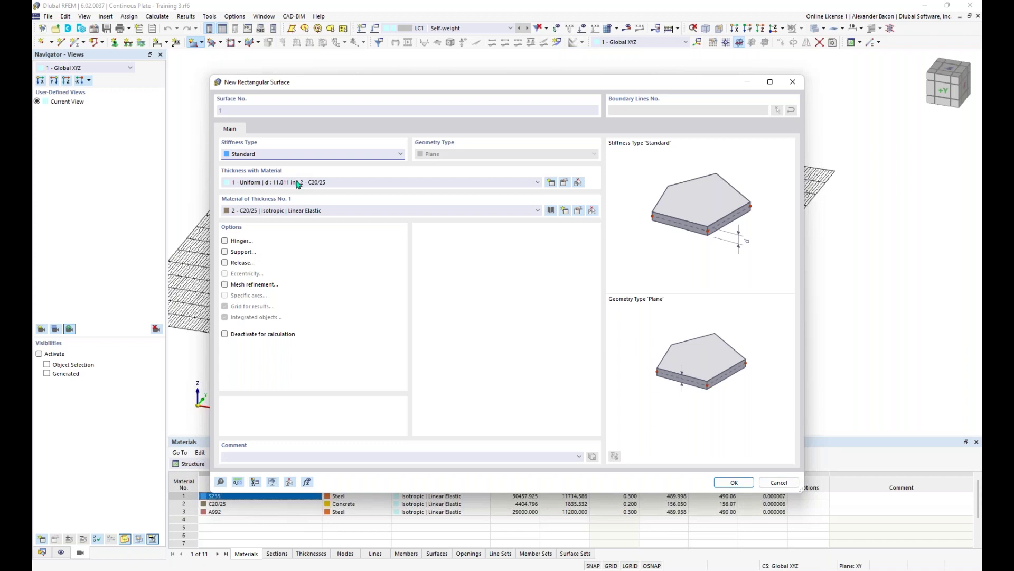
- Define a new uniform thickness of 12 in for the surface, using Concrete f'c = 4000 psi from the ACI 318-19 material library
{"action": "left_click", "coordinate": [552, 183]}
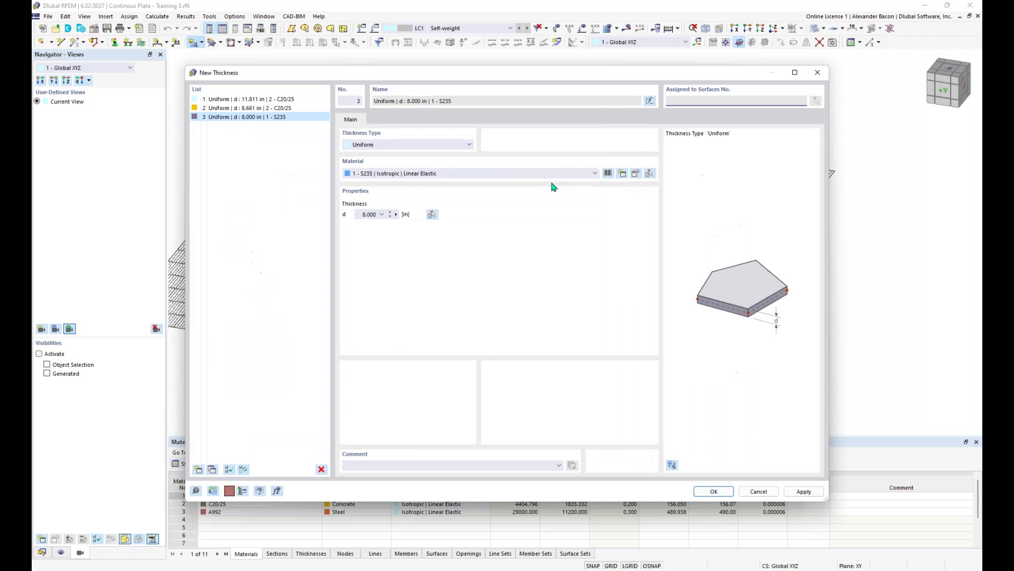
{"action": "left_click", "coordinate": [439, 152]}
{"action": "left_click", "coordinate": [439, 152]}
{"action": "left_click", "coordinate": [608, 174]}
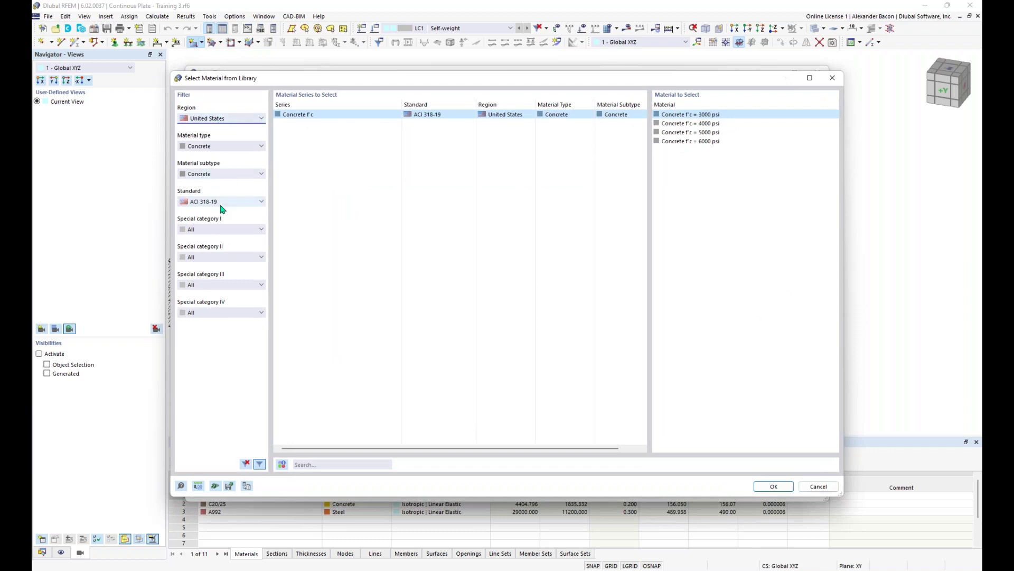
{"action": "left_click", "coordinate": [696, 124]}
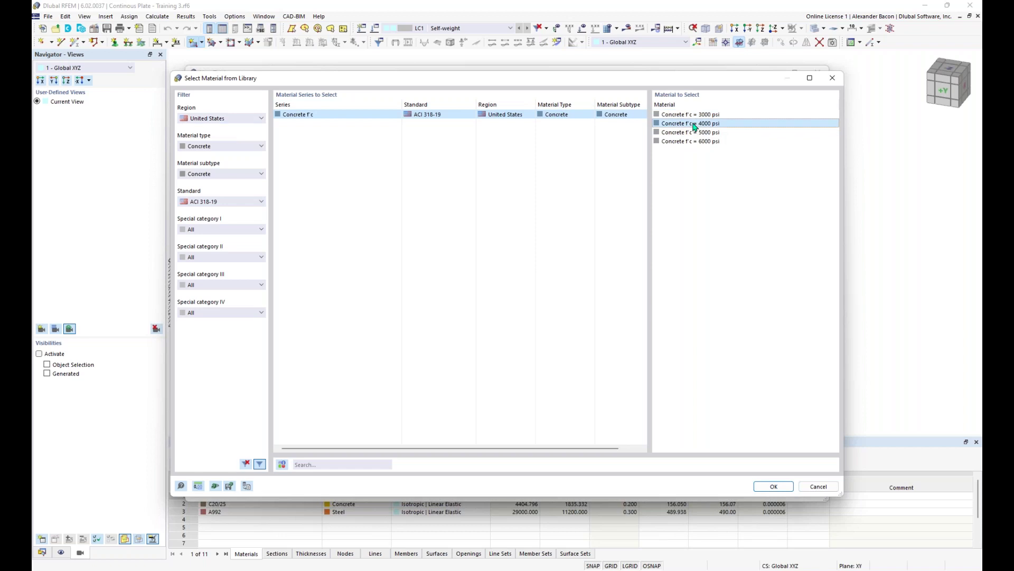
{"action": "left_click", "coordinate": [774, 487]}
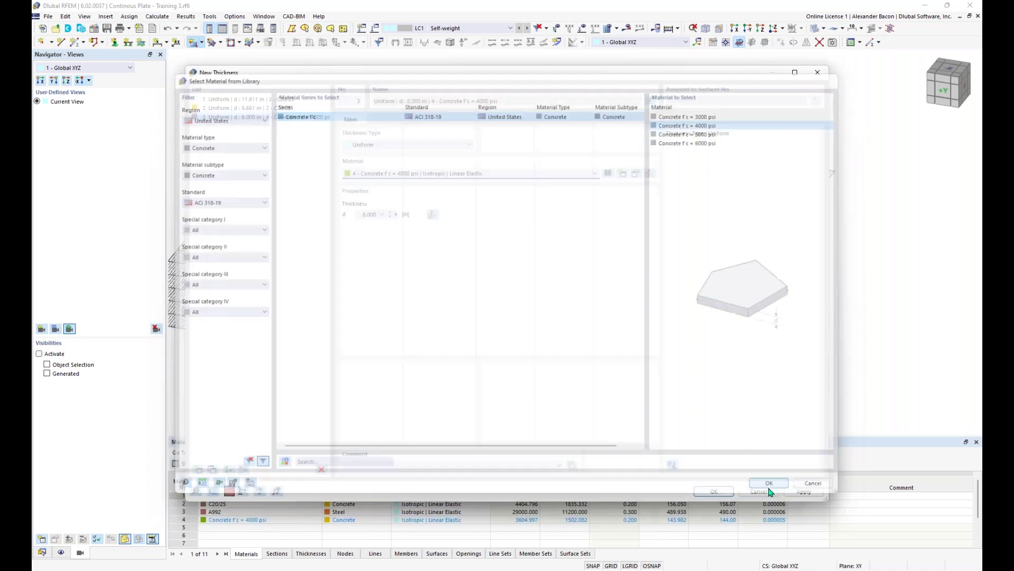
{"action": "double_click", "coordinate": [365, 214]}
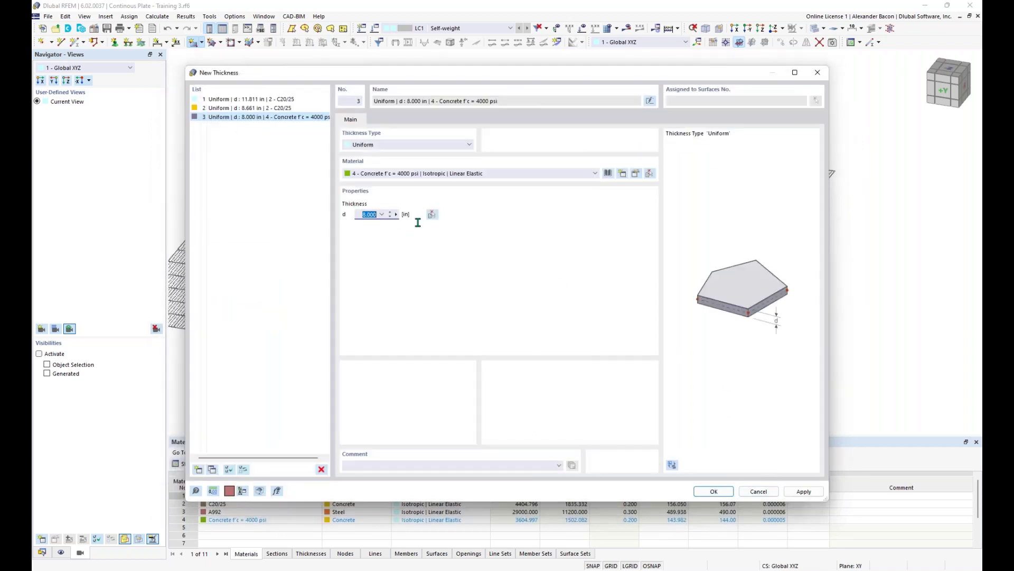
{"action": "type", "text": "12"}
- Make Concrete f'c = 4000 psi a user-defined material with a Poisson's ratio of 0, and accept the new thickness
{"action": "left_click", "coordinate": [636, 175]}
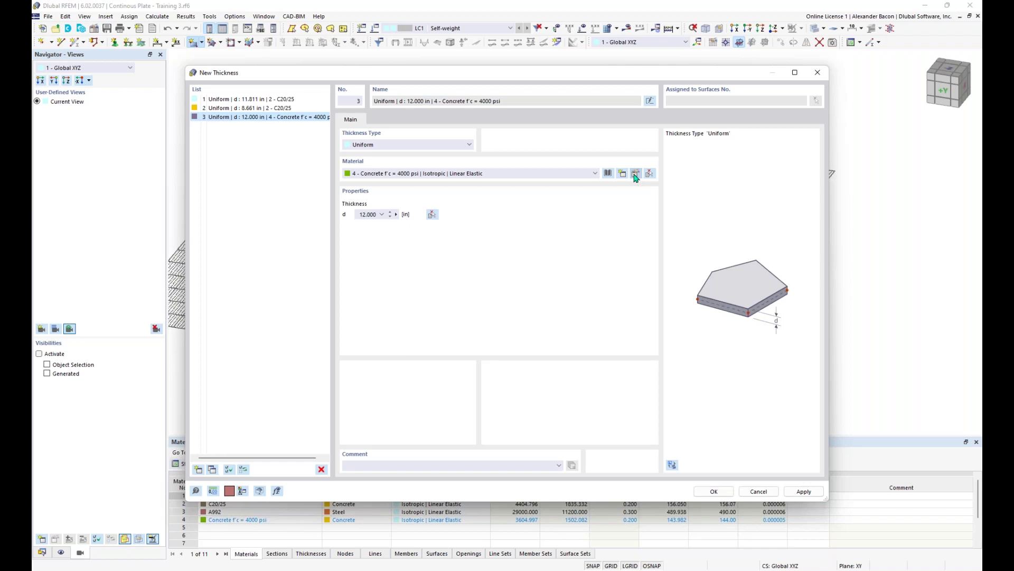
{"action": "left_click", "coordinate": [636, 174]}
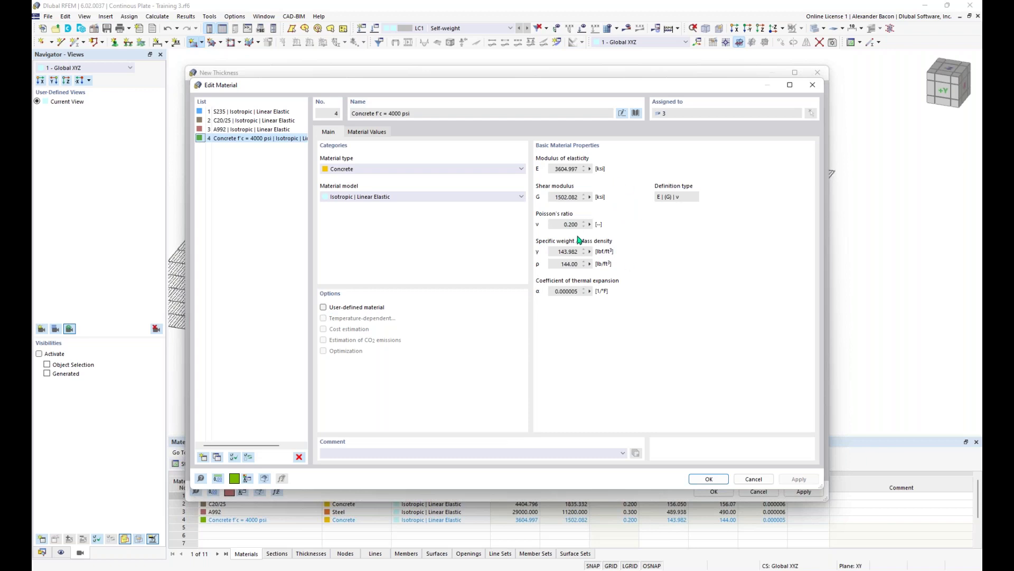
{"action": "left_click", "coordinate": [324, 307]}
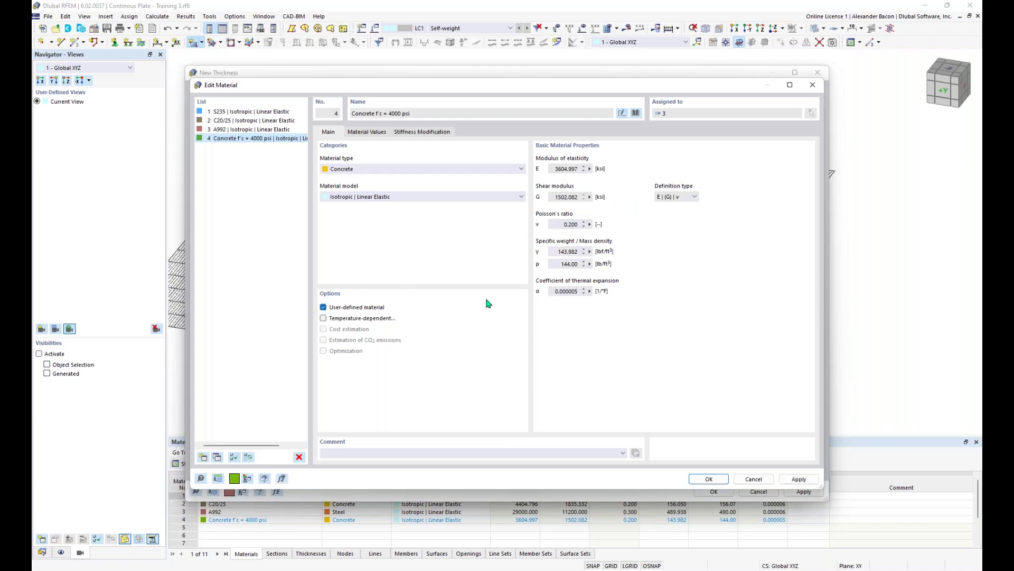
{"action": "left_click", "coordinate": [556, 224]}
{"action": "type", "text": "0"}
{"action": "left_click", "coordinate": [709, 479]}
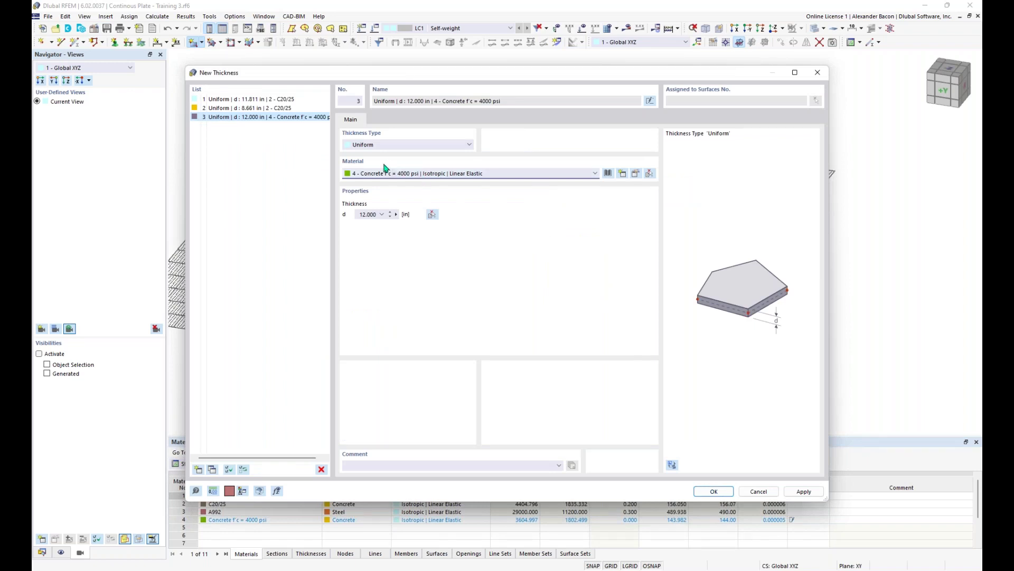
{"action": "left_click", "coordinate": [715, 492]}
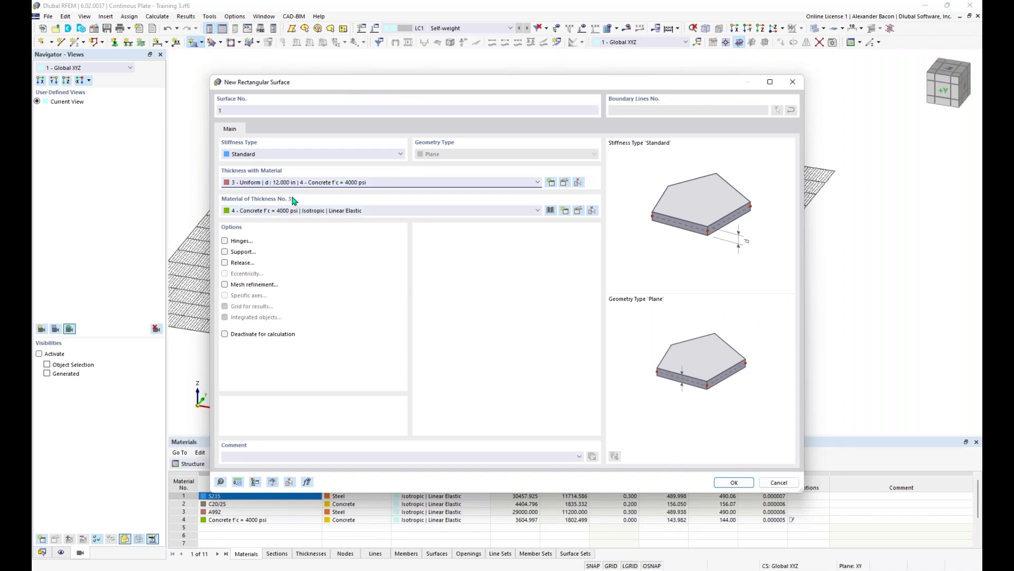
- Accept the surface settings and draw the rectangular plate from the origin to X 32 ft, Y 16 ft
{"action": "left_click", "coordinate": [734, 482]}
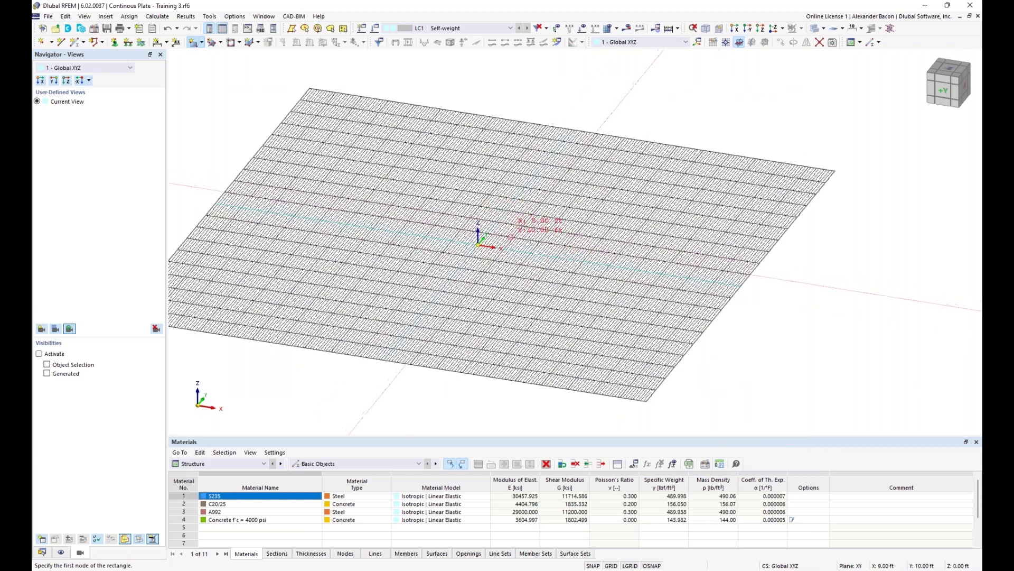
{"action": "scroll", "coordinate": [510, 236], "scroll_direction": "up", "scroll_amount": 3}
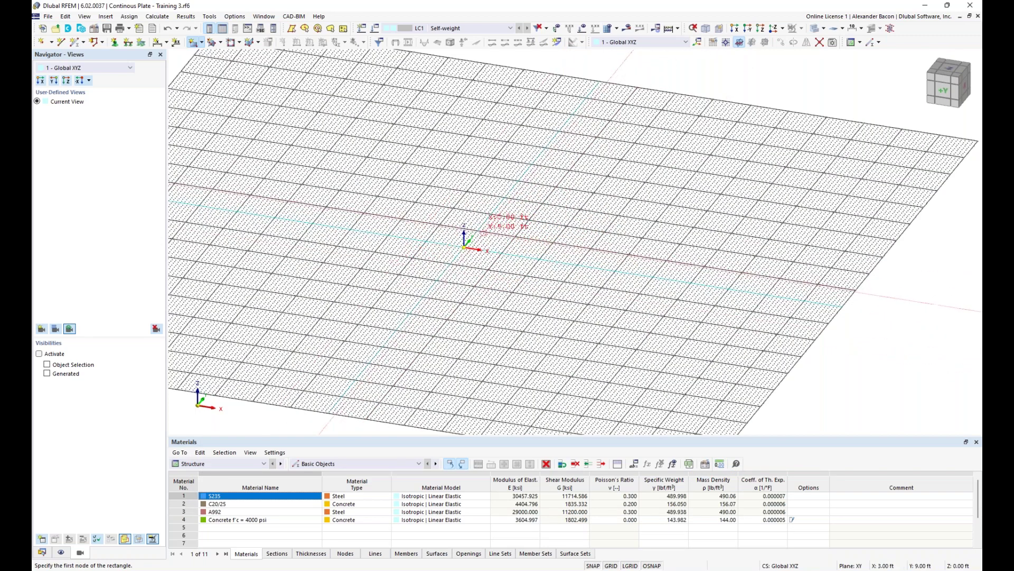
{"action": "scroll", "coordinate": [485, 232], "scroll_direction": "up", "scroll_amount": 4}
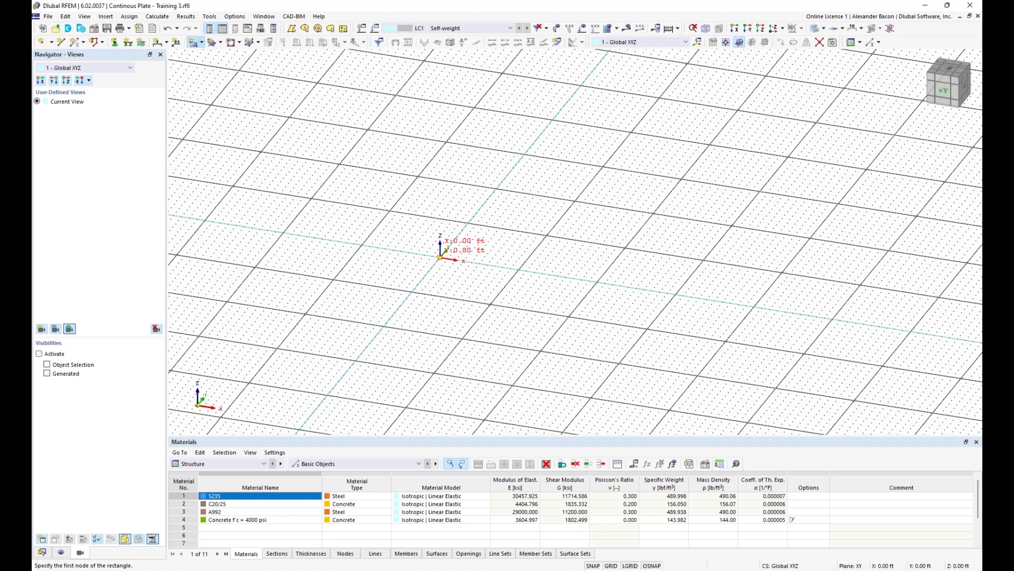
{"action": "left_click", "coordinate": [440, 258]}
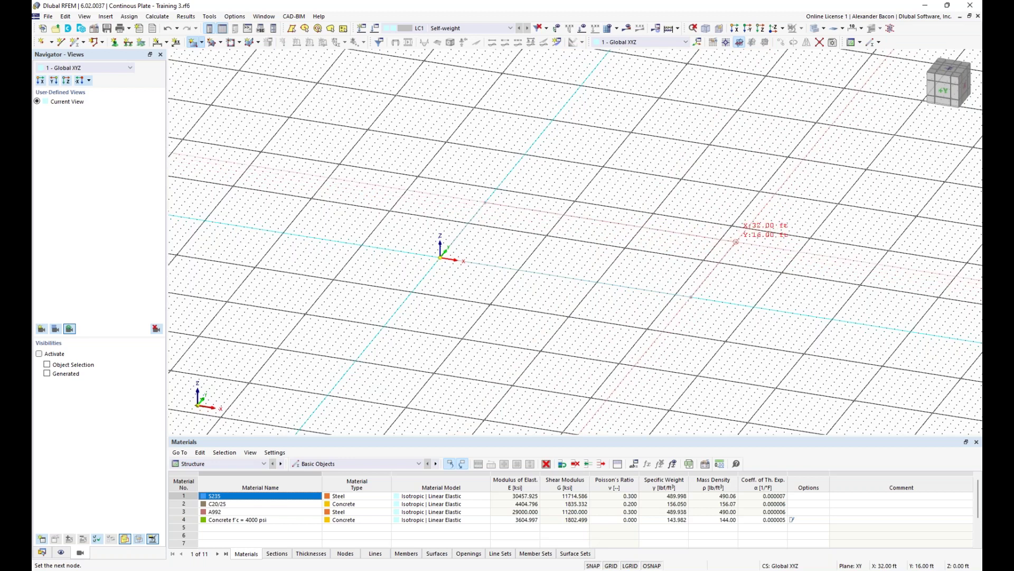
{"action": "left_click", "coordinate": [736, 241]}
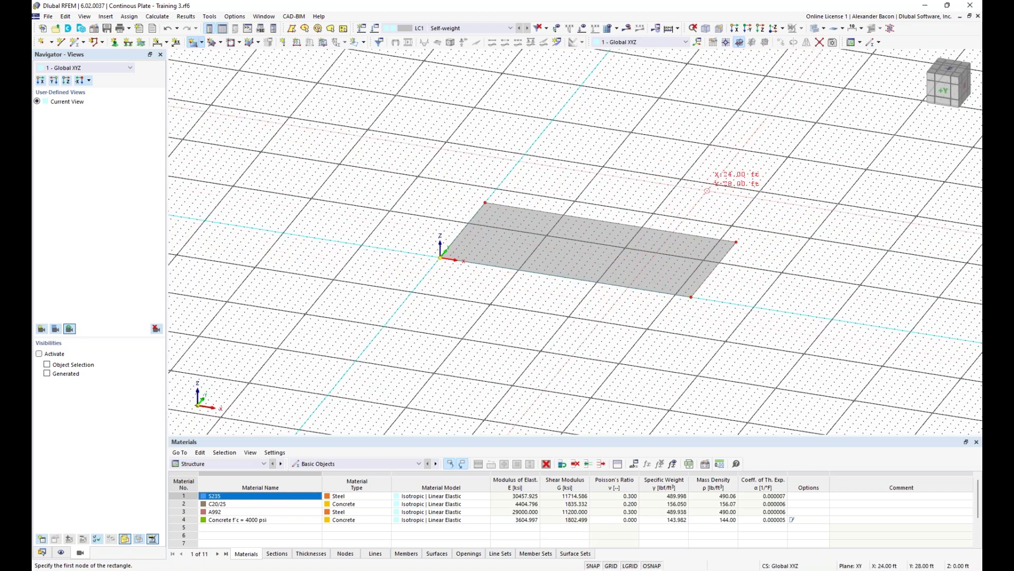
{"action": "key", "text": "Escape"}
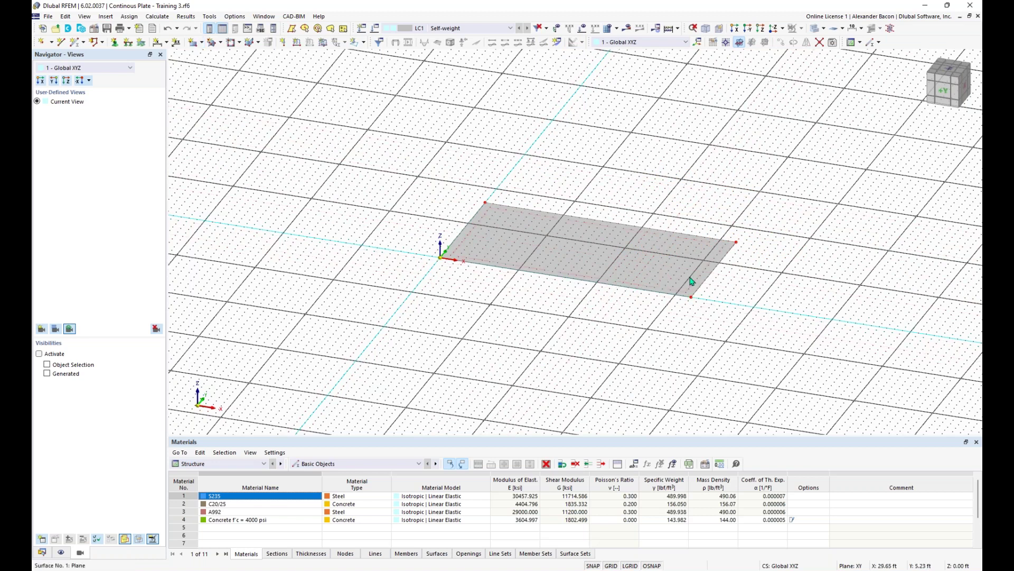
- Draw a single line across the middle of the plate at X 16 ft, between its two long edges
{"action": "scroll", "coordinate": [740, 278], "scroll_direction": "up", "scroll_amount": 2}
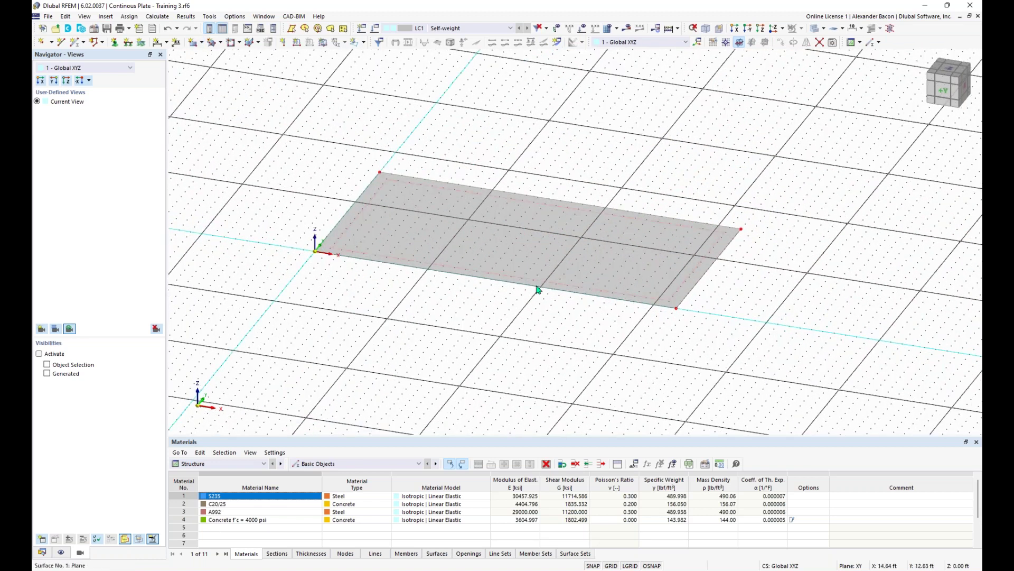
{"action": "scroll", "coordinate": [593, 301], "scroll_direction": "down", "scroll_amount": 2}
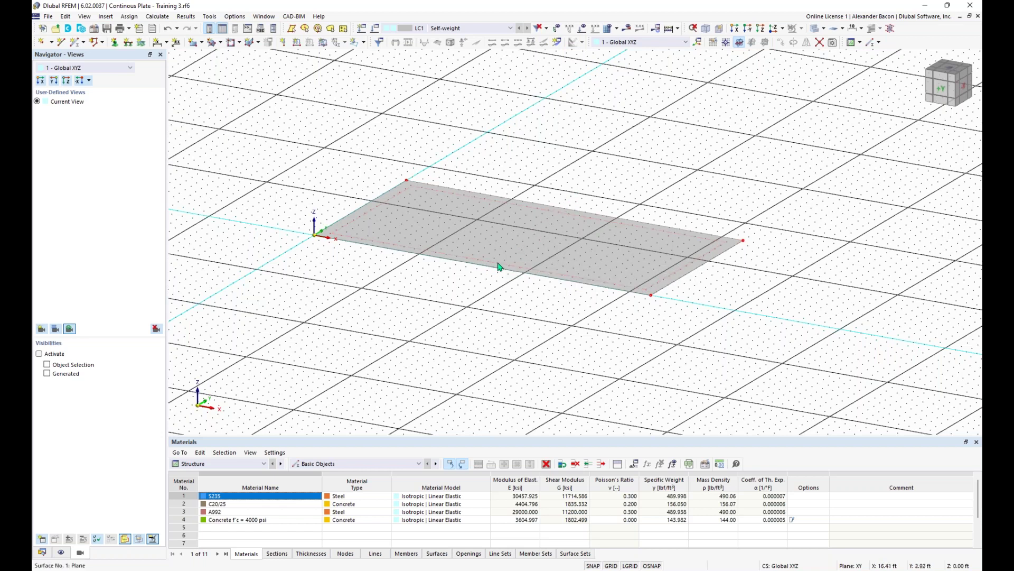
{"action": "left_click", "coordinate": [61, 43]}
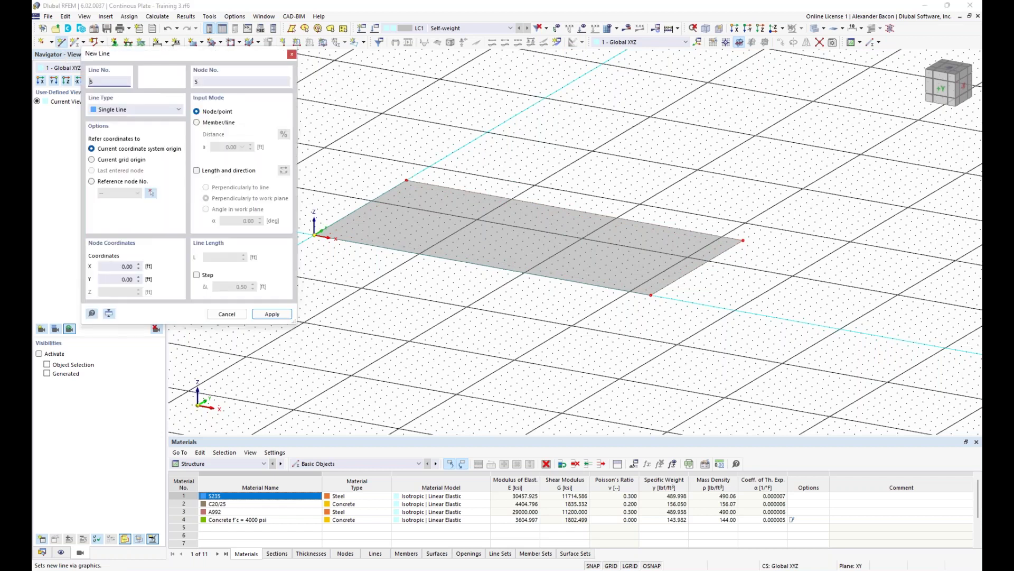
{"action": "left_click", "coordinate": [575, 211]}
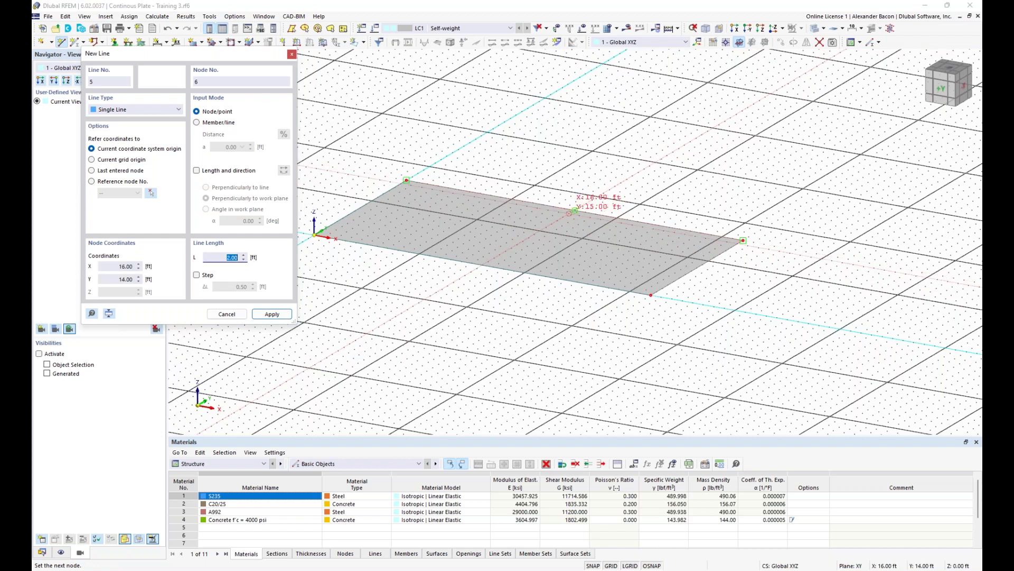
{"action": "left_click", "coordinate": [482, 264]}
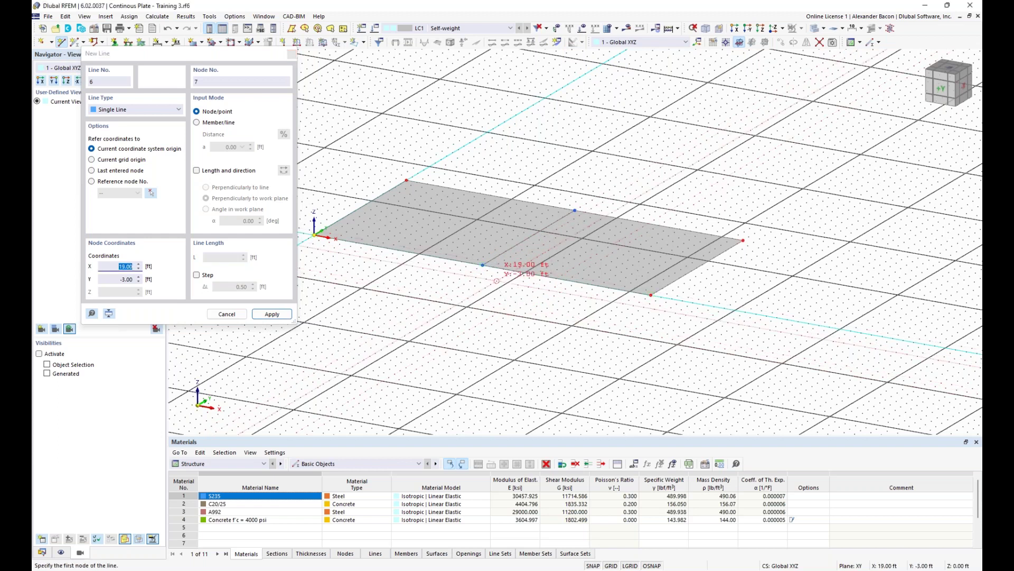
{"action": "key", "text": "Escape"}
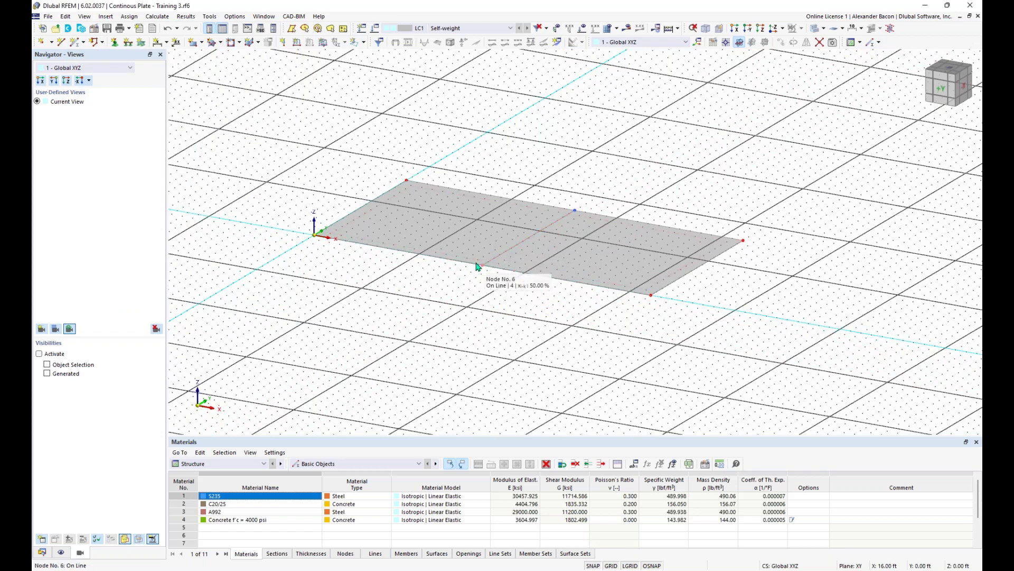
- Examine the node type and on-line parameters of the midpoint node on the plate's long edge at Y 0
{"action": "scroll", "coordinate": [554, 310], "scroll_direction": "up", "scroll_amount": 4}
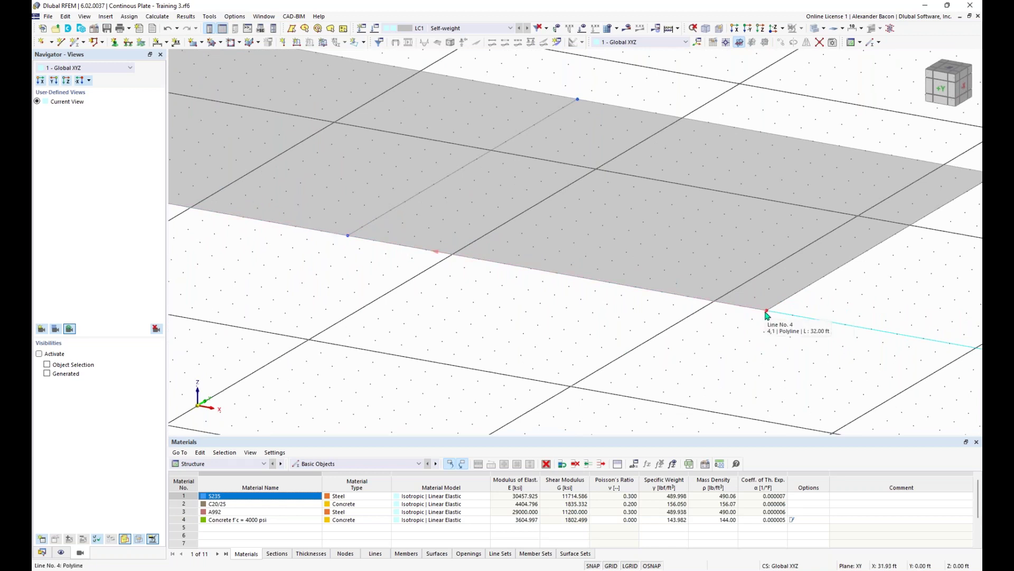
{"action": "double_click", "coordinate": [348, 239]}
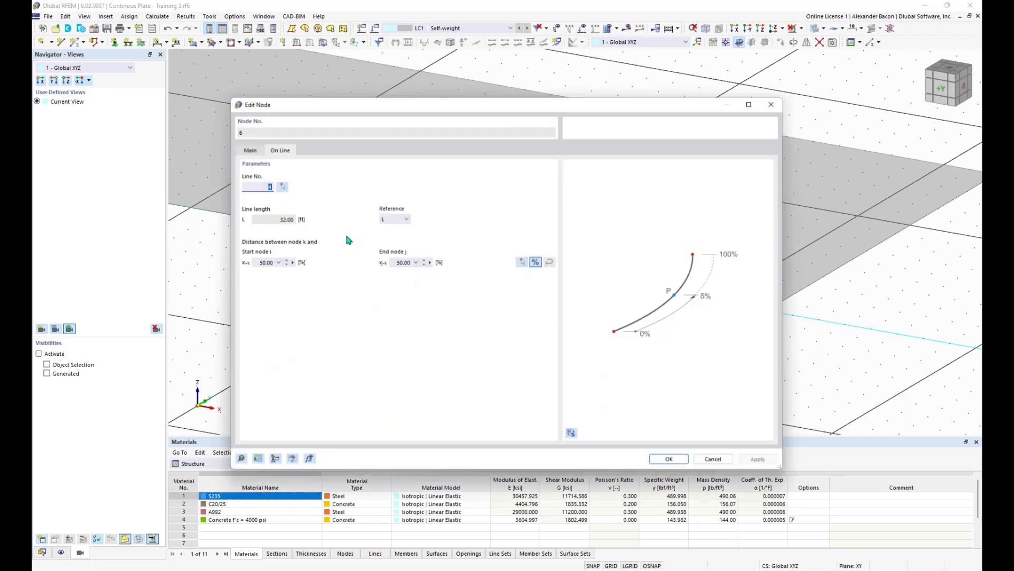
{"action": "left_click", "coordinate": [248, 149]}
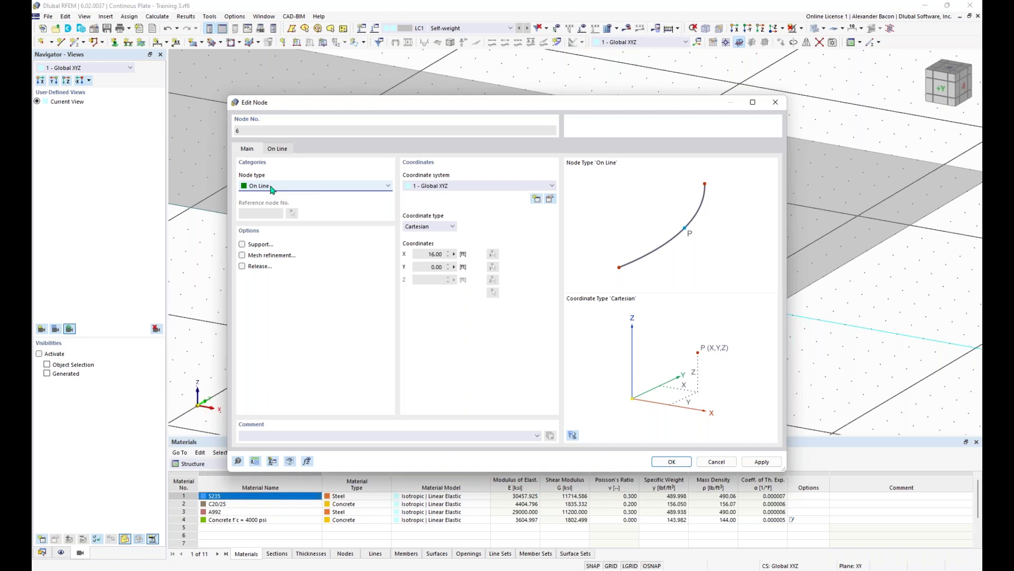
{"action": "left_click", "coordinate": [276, 150]}
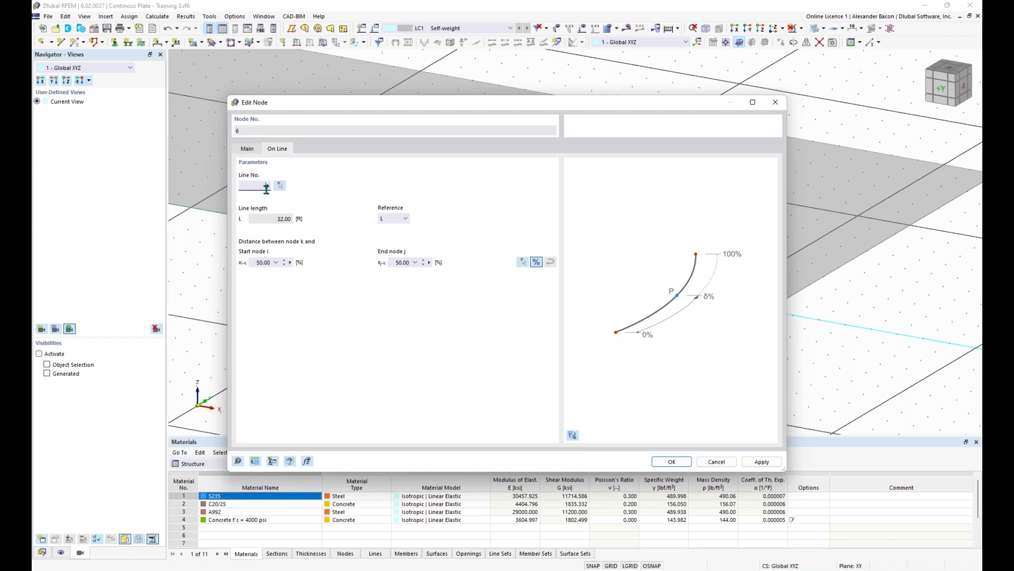
{"action": "left_click", "coordinate": [775, 102]}
- Show object numbering in the model view
{"action": "scroll", "coordinate": [444, 262], "scroll_direction": "down", "scroll_amount": 2}
{"action": "middle_click_drag", "start_coordinate": [419, 287], "coordinate": [521, 271]}
{"action": "right_click", "coordinate": [521, 271]}
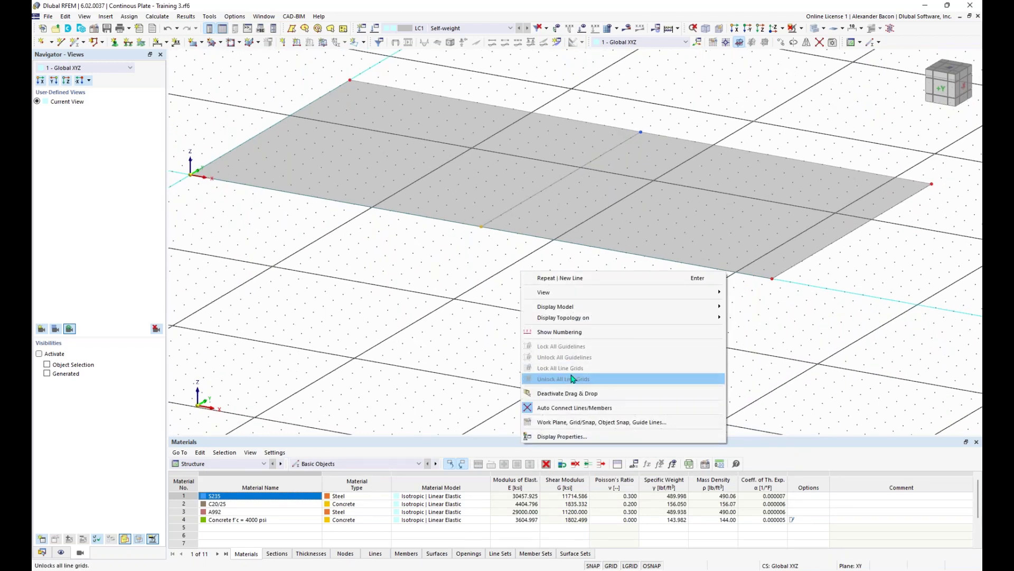
{"action": "left_click", "coordinate": [578, 331]}
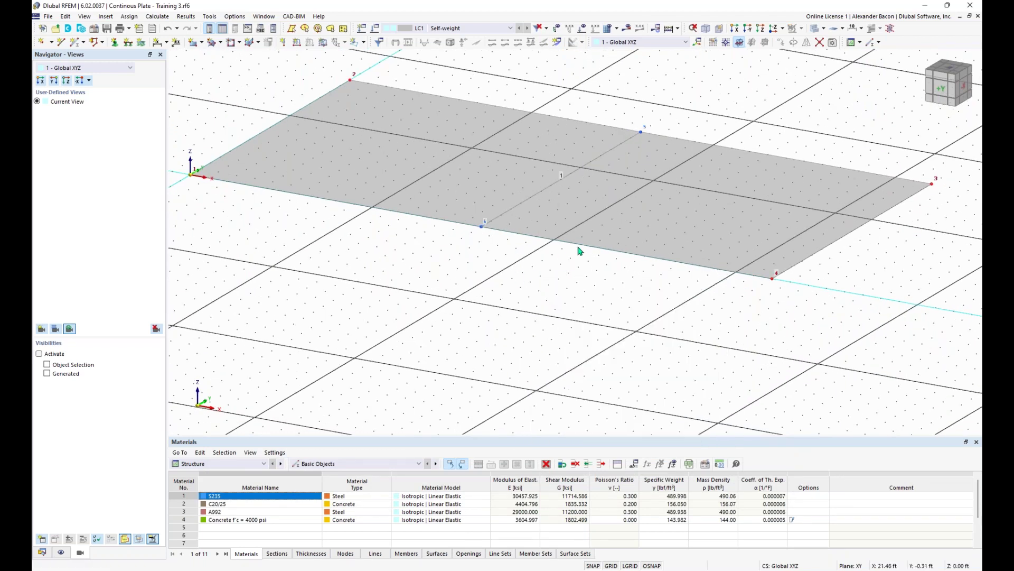
- Examine the properties of the plate's long edge at Y 0 and the nodes assigned to it
{"action": "double_click", "coordinate": [549, 244]}
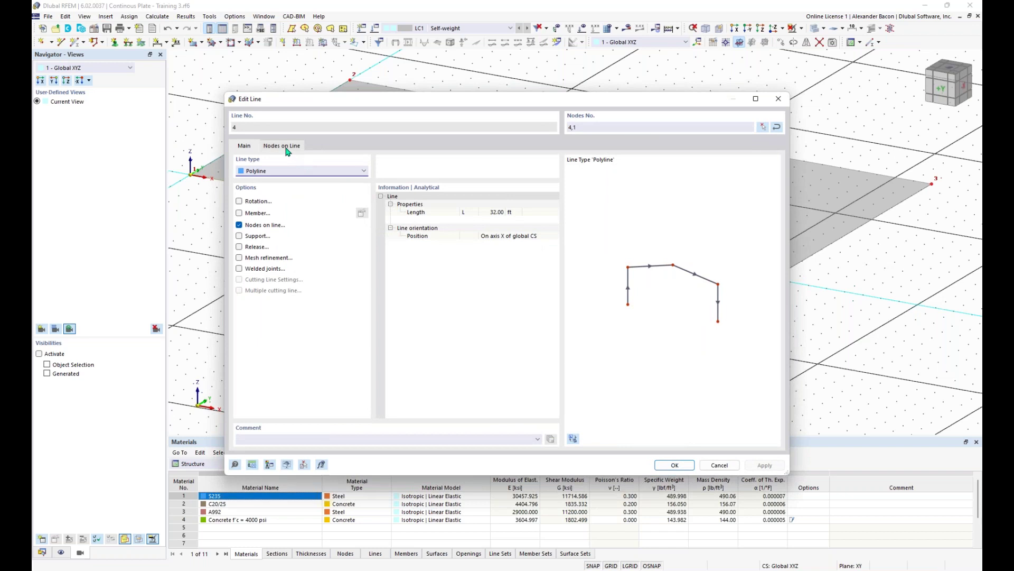
{"action": "left_click", "coordinate": [285, 146]}
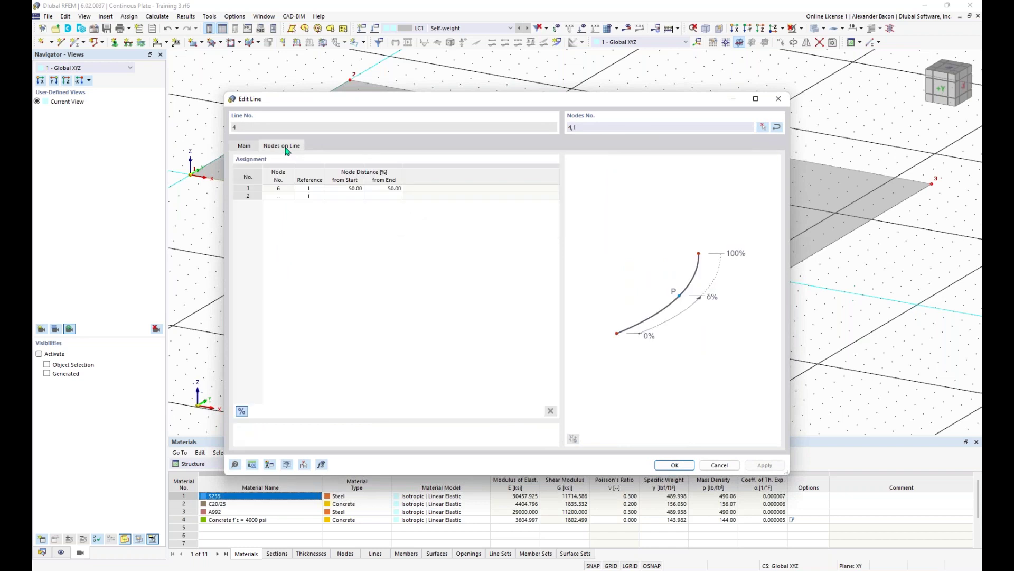
{"action": "left_click", "coordinate": [278, 188]}
{"action": "left_click", "coordinate": [779, 99]}
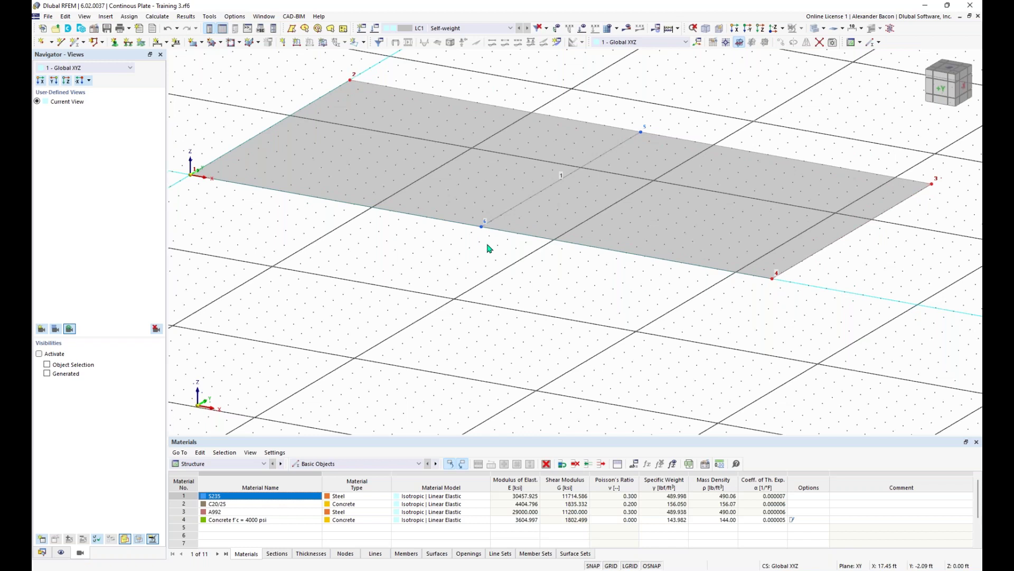
- Assign the Hinged line support to the plate's short edge at X 0, line 1
{"action": "middle_click_drag", "start_coordinate": [448, 274], "coordinate": [504, 293]}
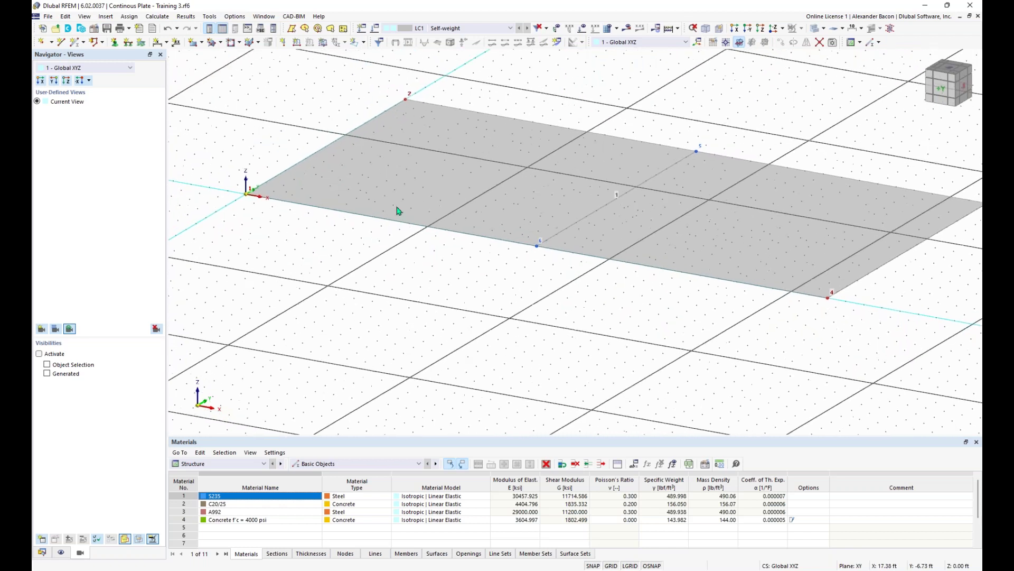
{"action": "double_click", "coordinate": [314, 157]}
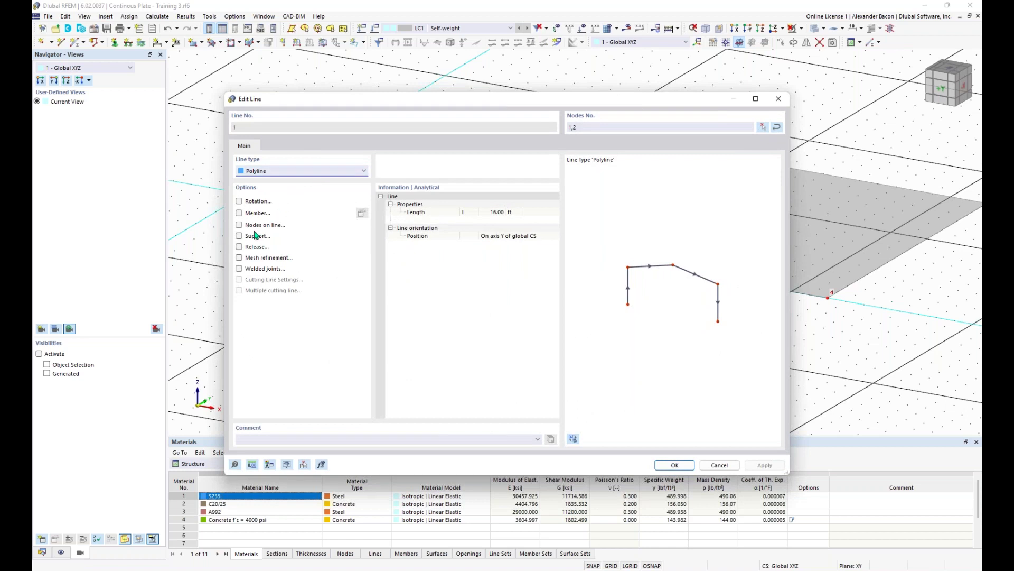
{"action": "left_click_drag", "start_coordinate": [377, 103], "coordinate": [395, 88]}
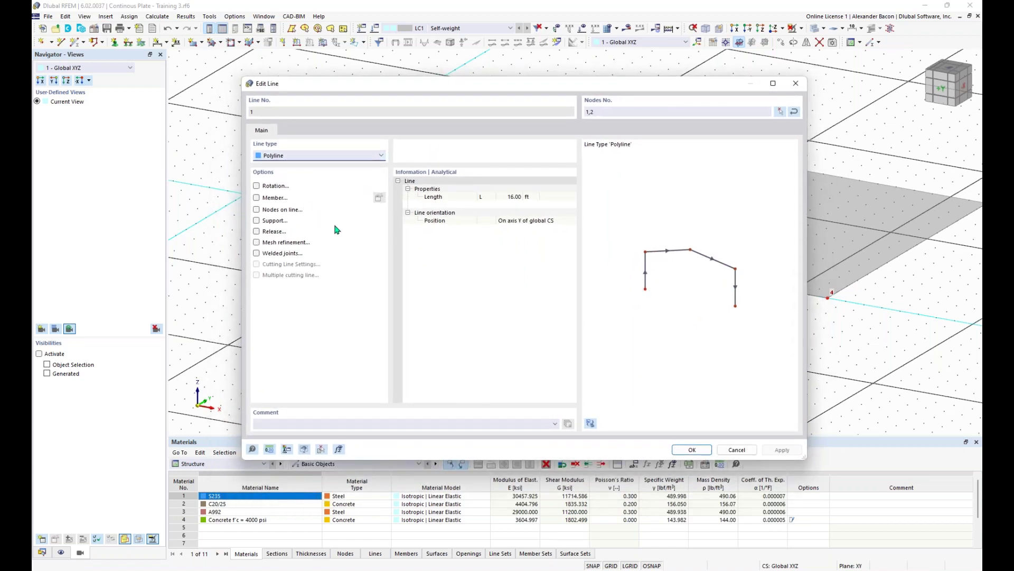
{"action": "left_click", "coordinate": [257, 222]}
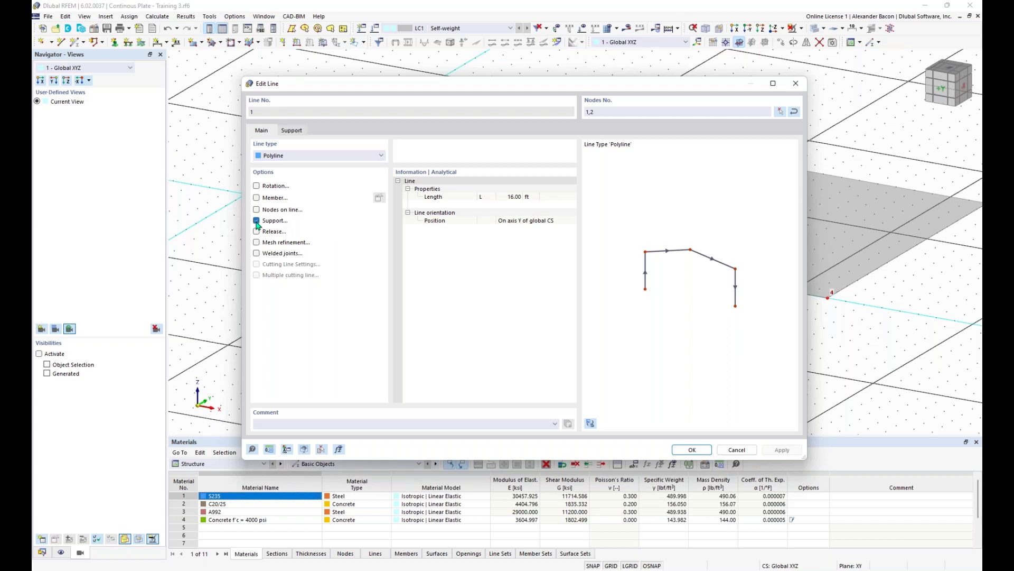
{"action": "left_click", "coordinate": [292, 133]}
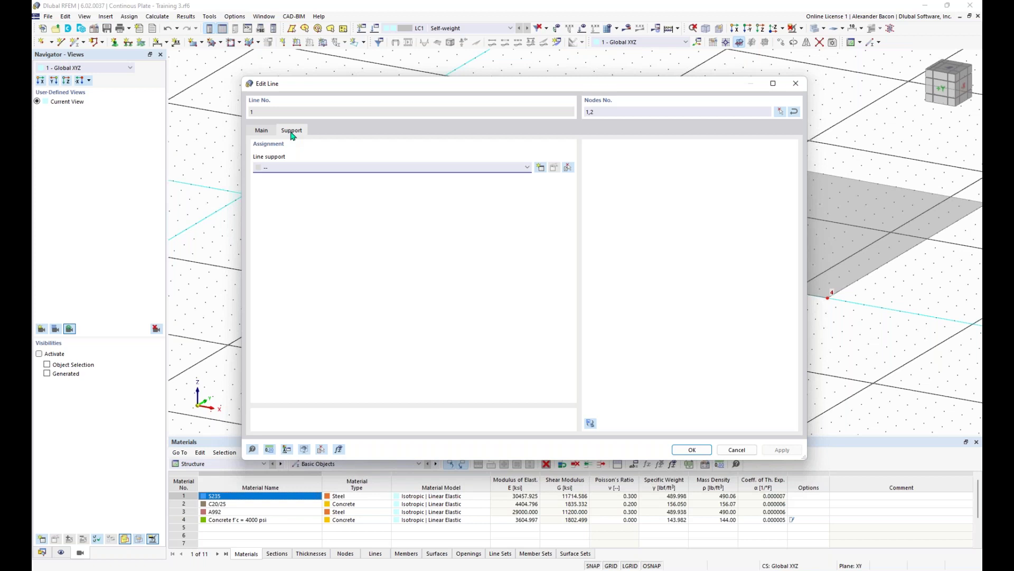
{"action": "left_click", "coordinate": [334, 168]}
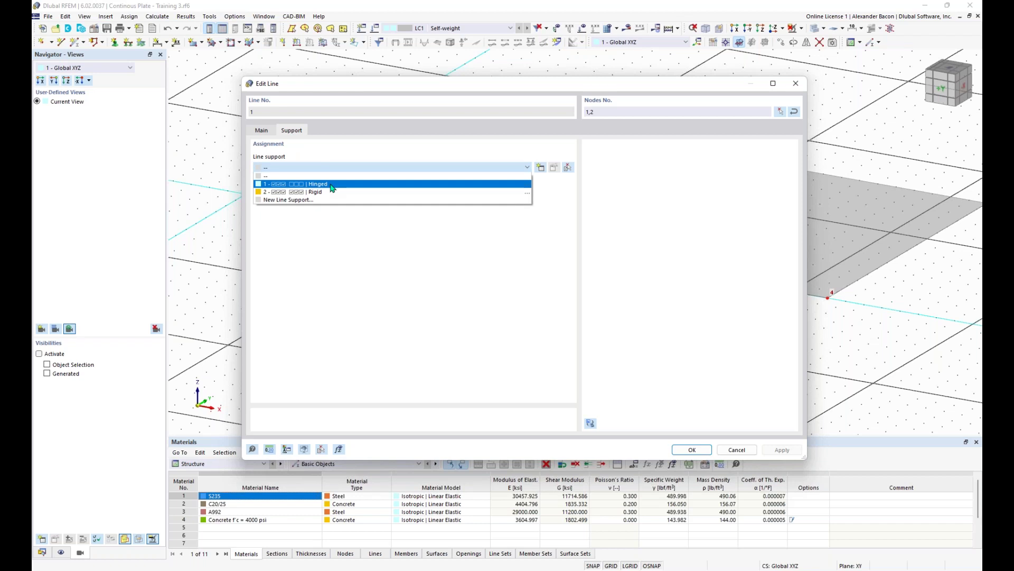
{"action": "left_click", "coordinate": [332, 185]}
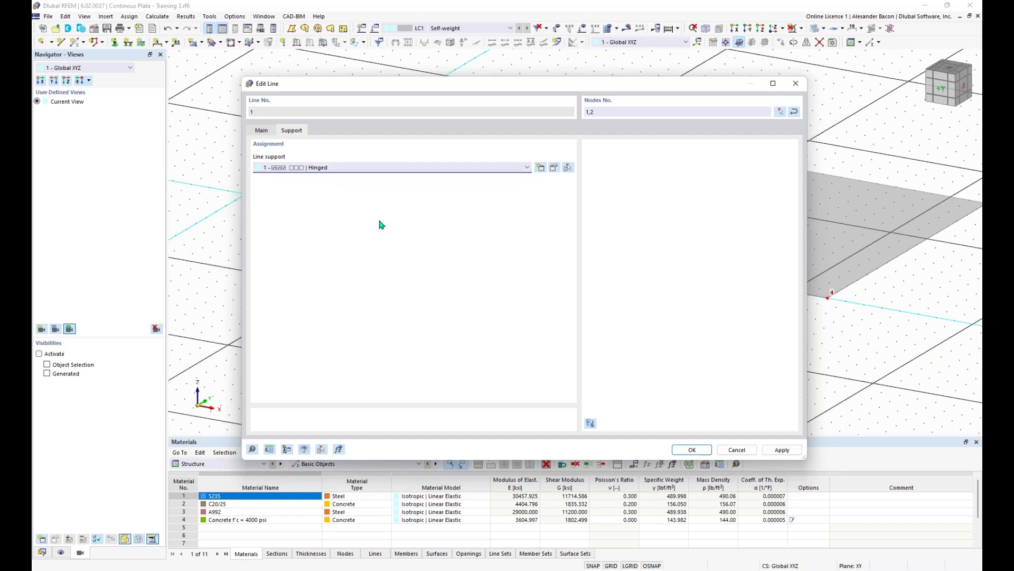
{"action": "left_click", "coordinate": [689, 450]}
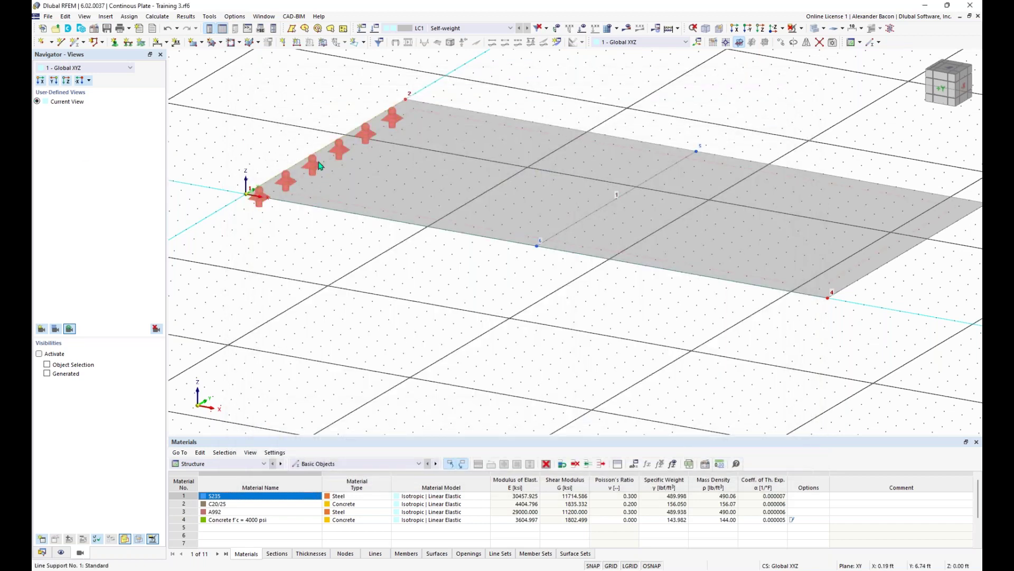
{"action": "mouse_move", "coordinate": [316, 167]}
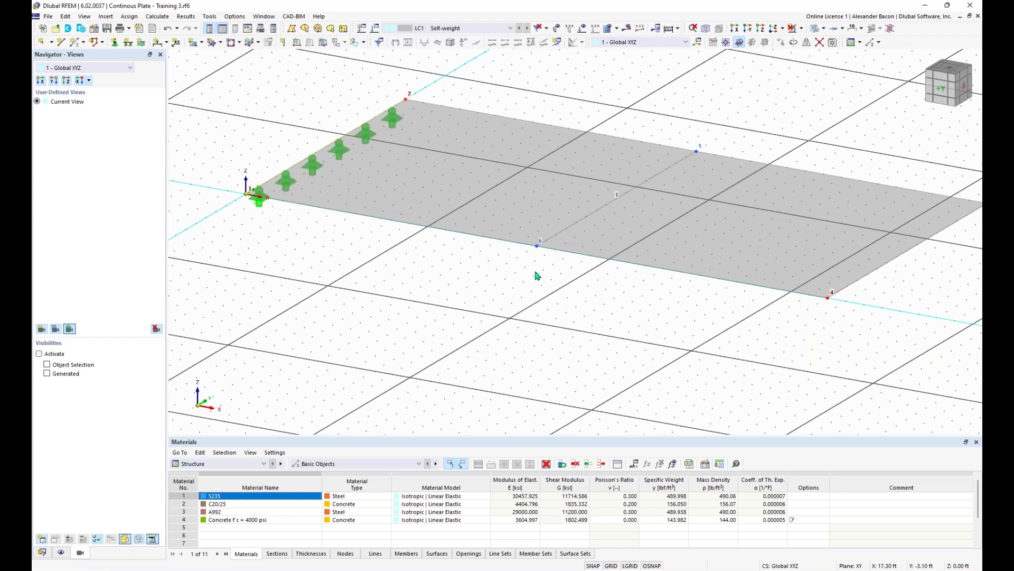
- Assign a new line support, free in uX with uY, uZ and φZ fixed, to the plate's middle line 5 and opposite short edge line 3
{"action": "scroll", "coordinate": [537, 275], "scroll_direction": "down", "scroll_amount": 2}
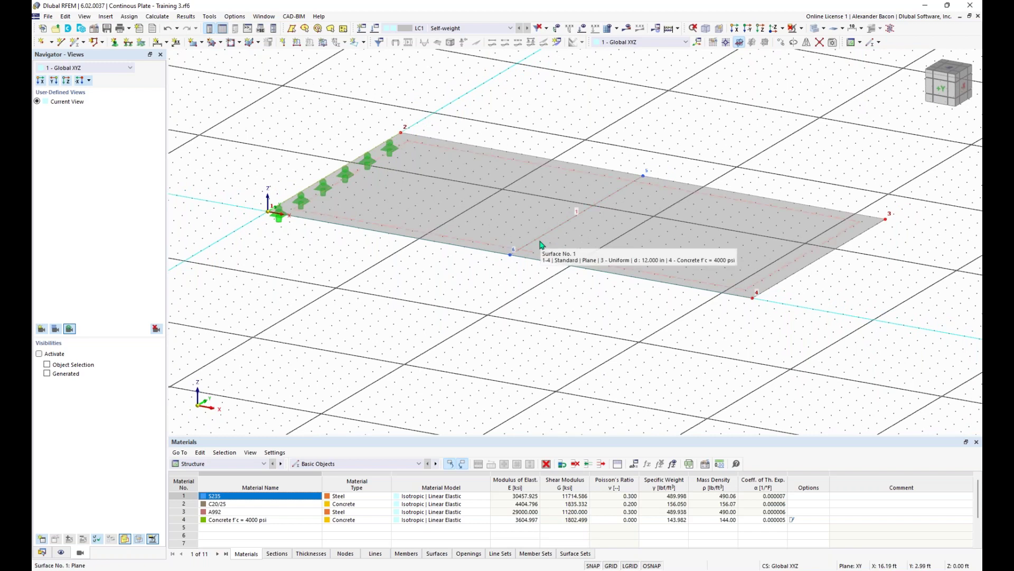
{"action": "scroll", "coordinate": [540, 241], "scroll_direction": "down", "scroll_amount": 1}
{"action": "middle_click_drag", "start_coordinate": [528, 273], "coordinate": [508, 291]}
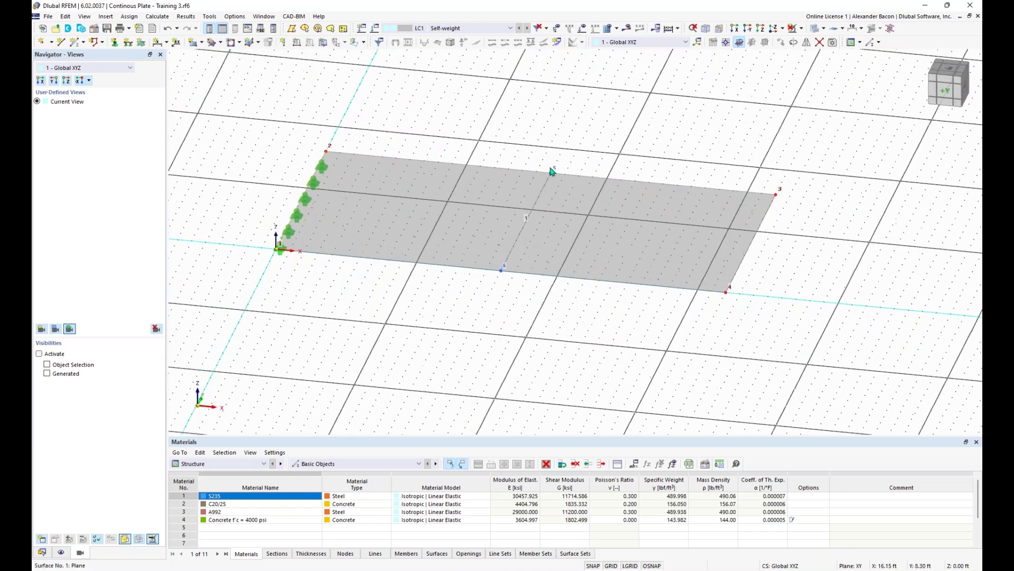
{"action": "left_click_drag", "start_coordinate": [498, 277], "coordinate": [589, 141]}
{"action": "left_click_drag", "start_coordinate": [492, 294], "coordinate": [580, 144]}
{"action": "left_click_drag", "start_coordinate": [713, 321], "coordinate": [818, 162]}
{"action": "left_click", "coordinate": [128, 44]}
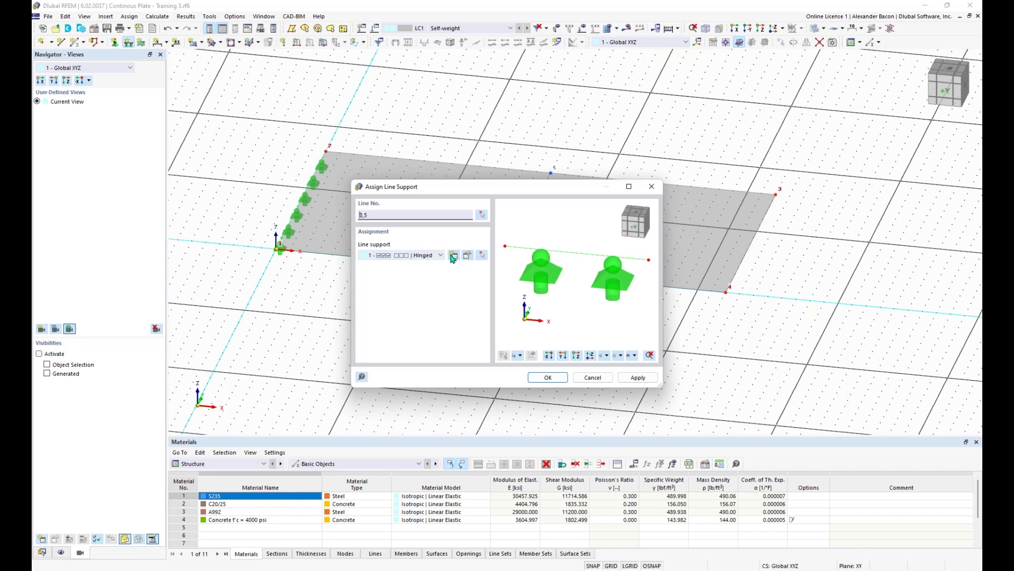
{"action": "left_click", "coordinate": [454, 256]}
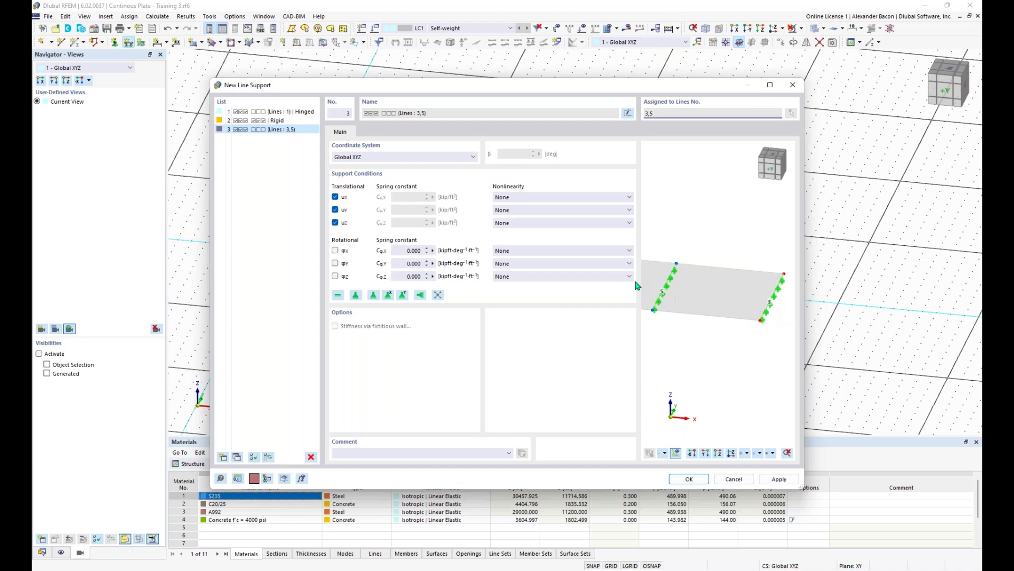
{"action": "middle_click_drag", "start_coordinate": [705, 294], "coordinate": [694, 331]}
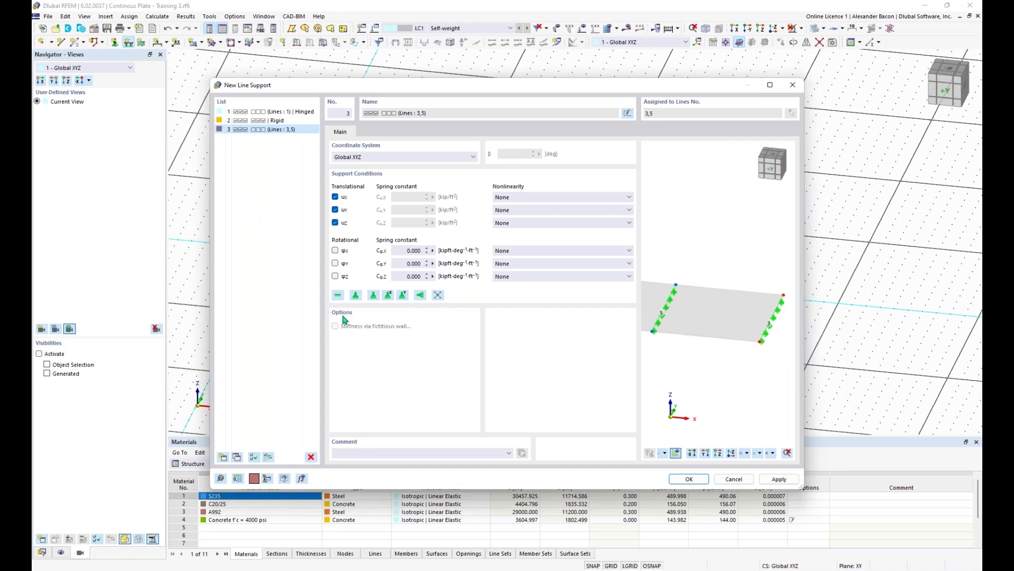
{"action": "left_click", "coordinate": [390, 296]}
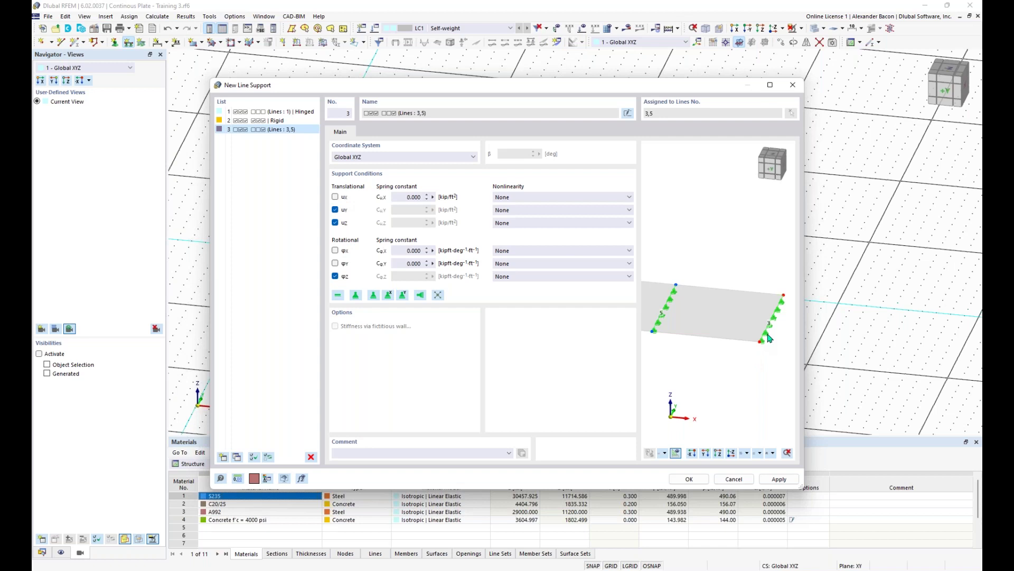
{"action": "scroll", "coordinate": [770, 338], "scroll_direction": "up", "scroll_amount": 5}
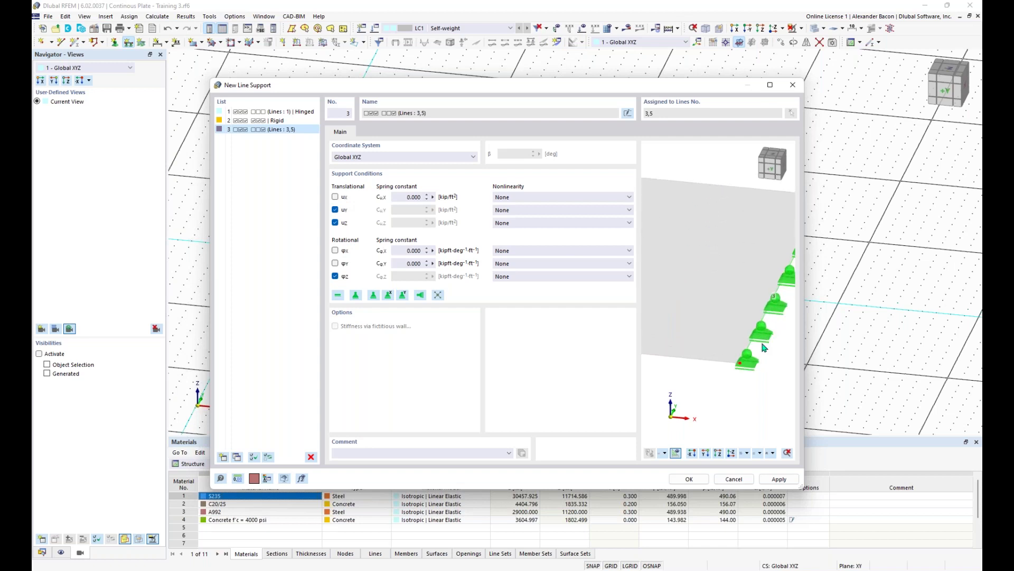
{"action": "middle_click_drag", "start_coordinate": [758, 377], "coordinate": [744, 348], "text": "ctrl"}
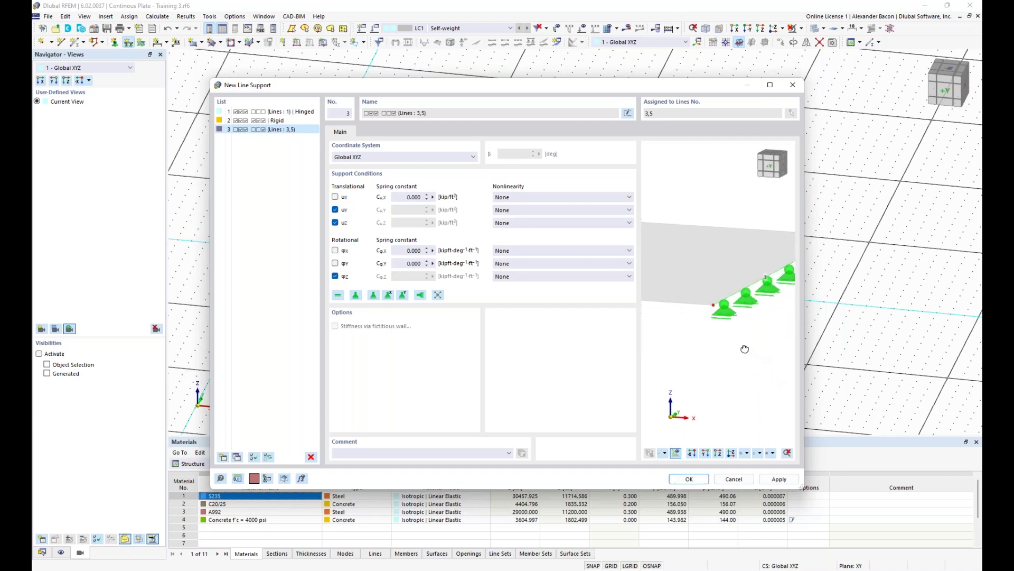
{"action": "left_click", "coordinate": [695, 480]}
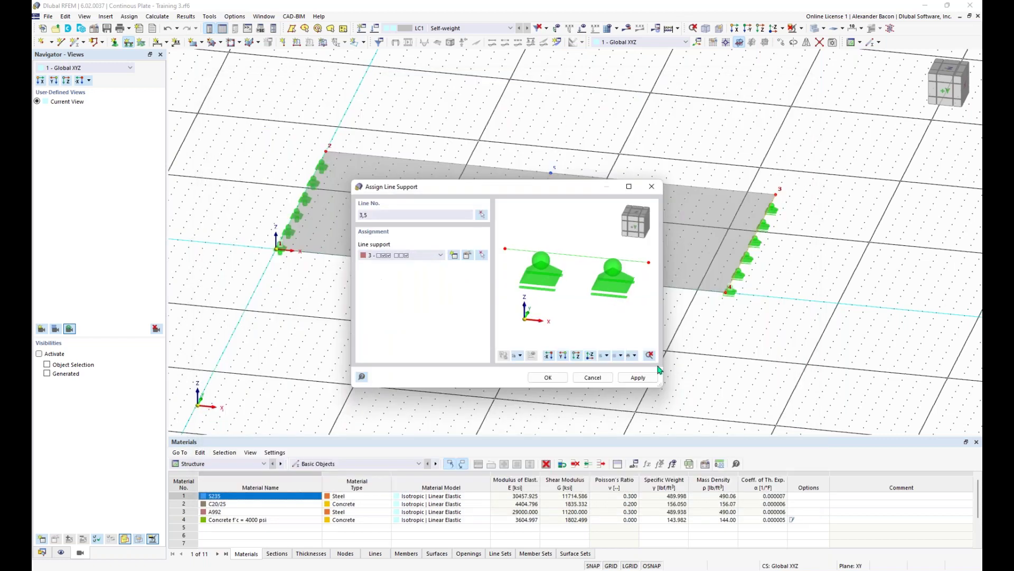
{"action": "left_click", "coordinate": [552, 377]}
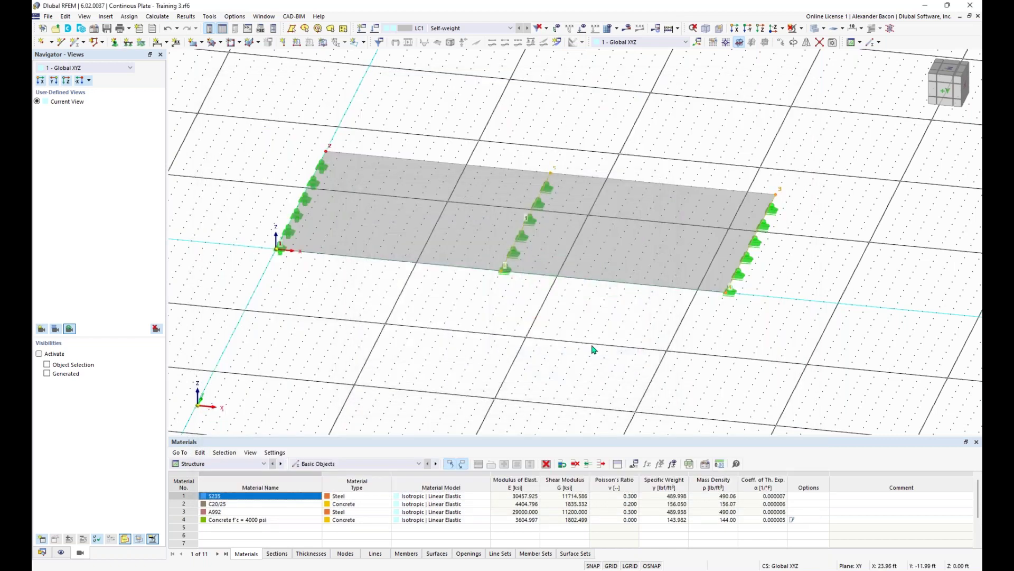
- Examine the line support assigned to the plate's short edge, line 3
{"action": "double_click", "coordinate": [742, 281]}
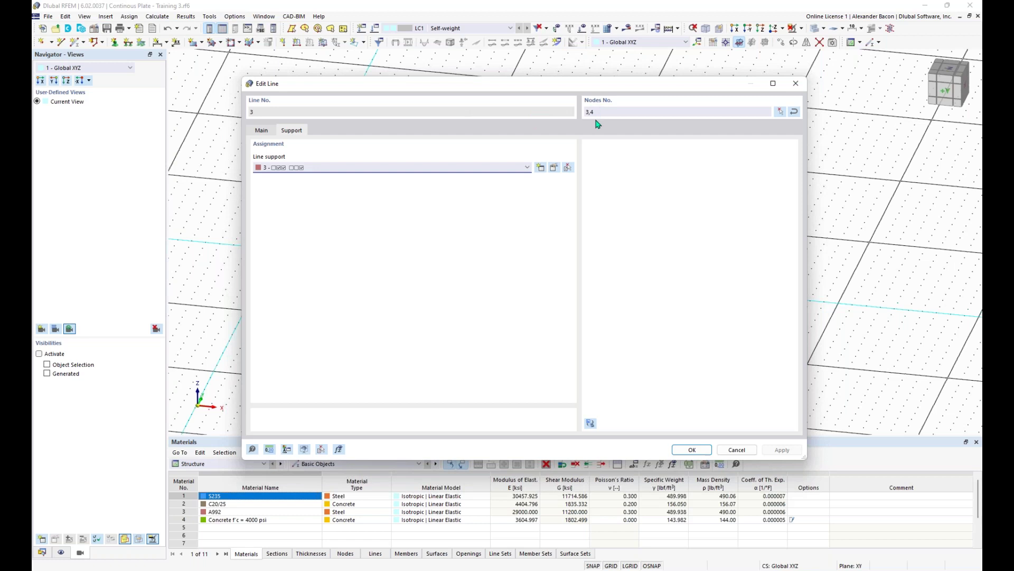
{"action": "left_click", "coordinate": [796, 84]}
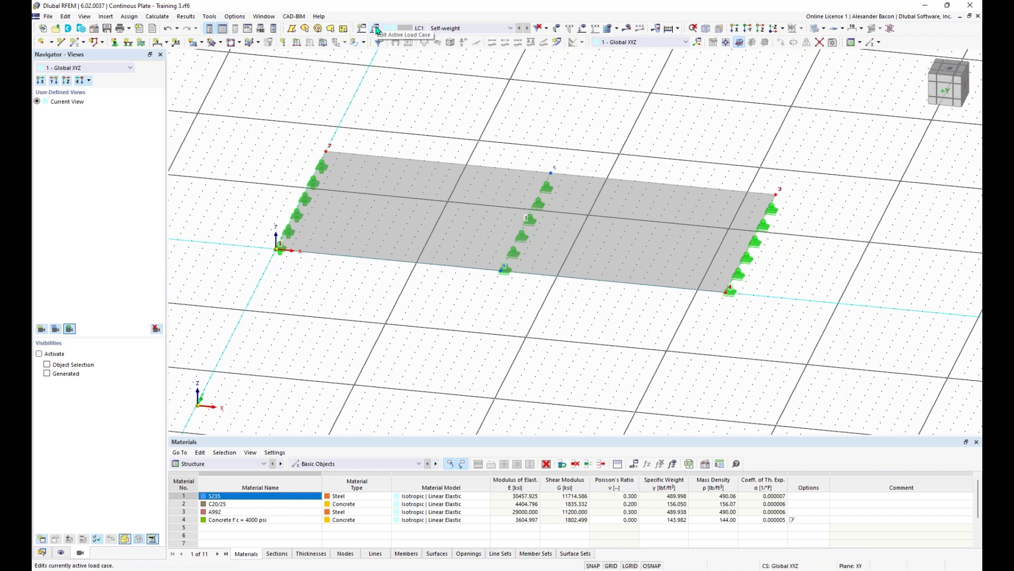
- Deactivate the active self-weight in load case LC1 Self-weight
{"action": "left_click", "coordinate": [419, 30]}
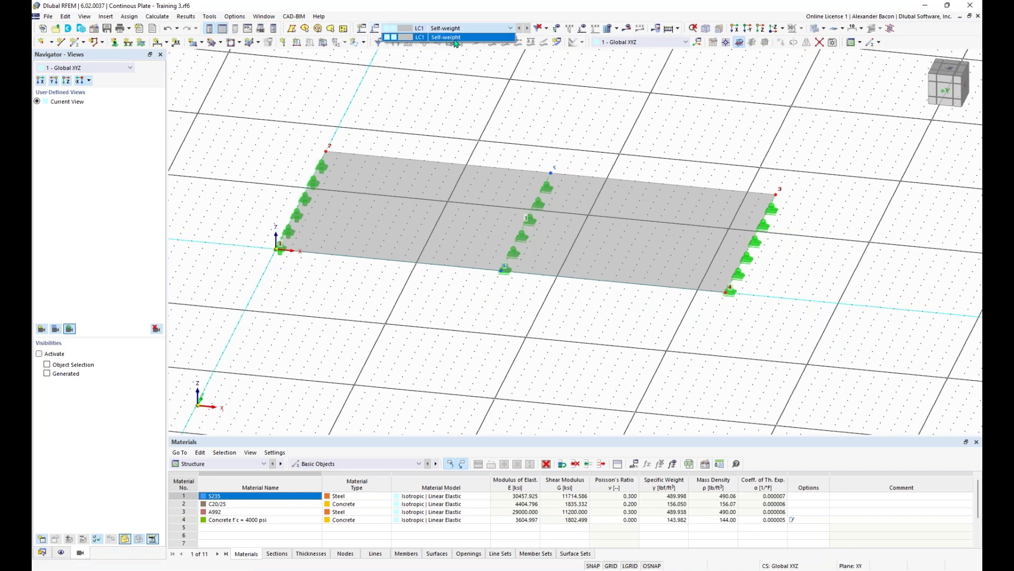
{"action": "left_click", "coordinate": [427, 29]}
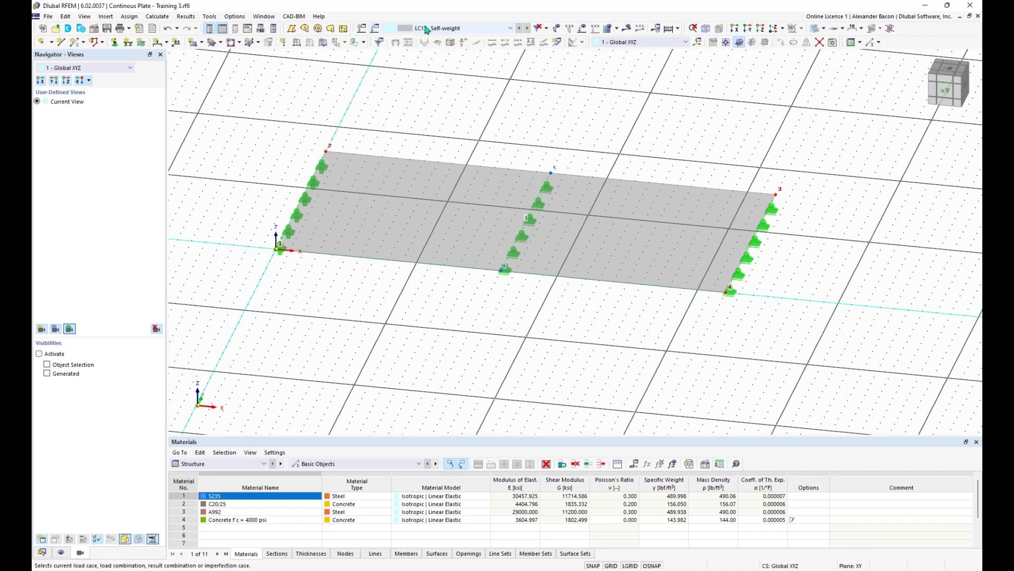
{"action": "left_click", "coordinate": [375, 29]}
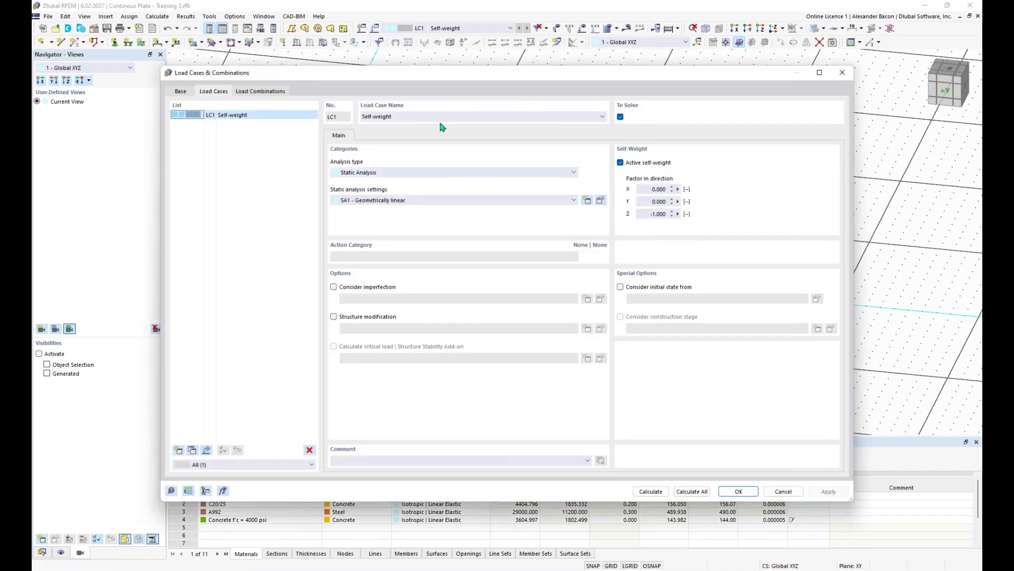
{"action": "left_click", "coordinate": [621, 164]}
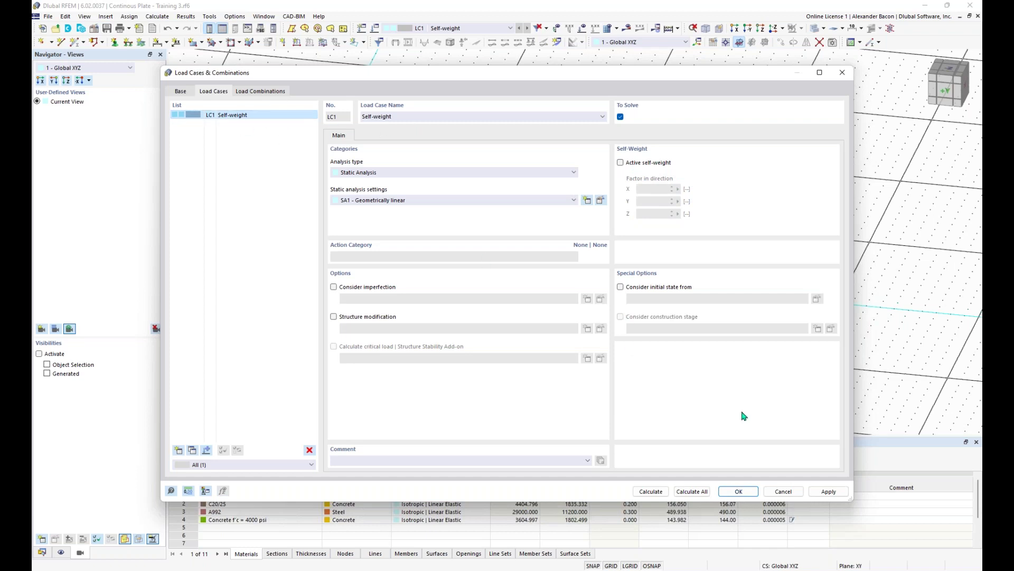
{"action": "left_click", "coordinate": [739, 491]}
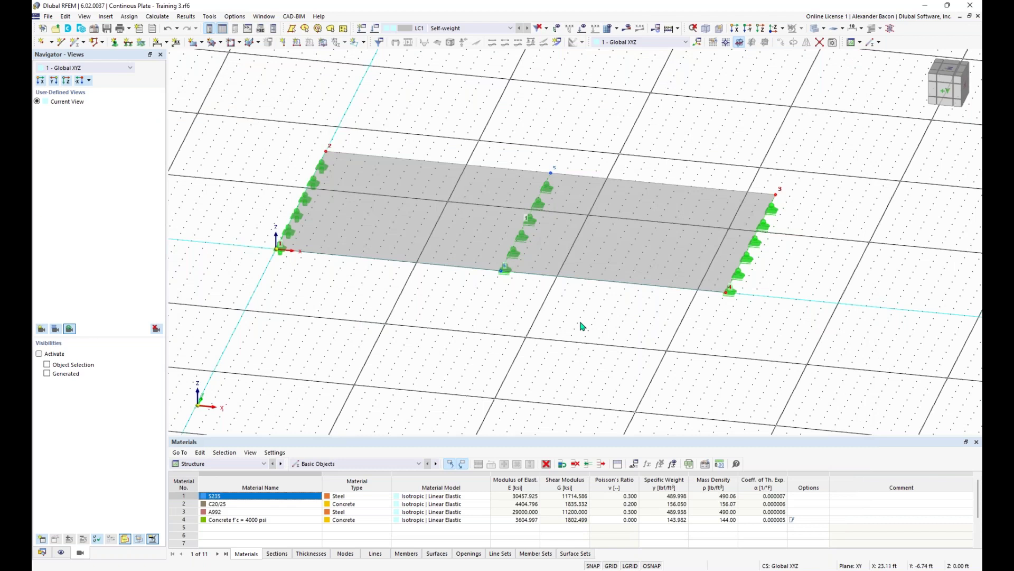
- Start a new surface load in LC1 as a uniform force acting global in Z on true area (ZA)
{"action": "middle_click_drag", "start_coordinate": [574, 215], "coordinate": [588, 267], "text": "ctrl"}
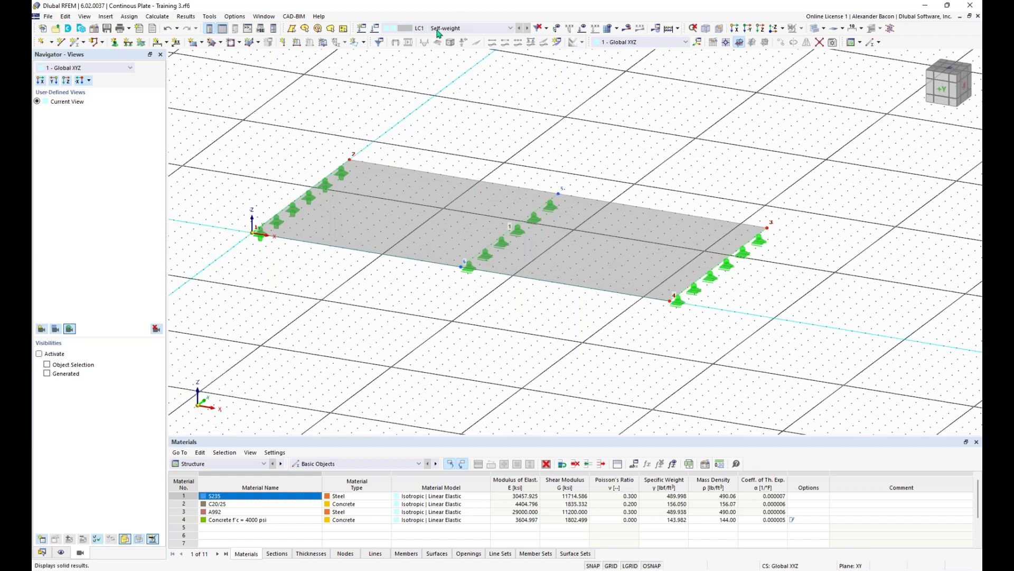
{"action": "left_click", "coordinate": [323, 45]}
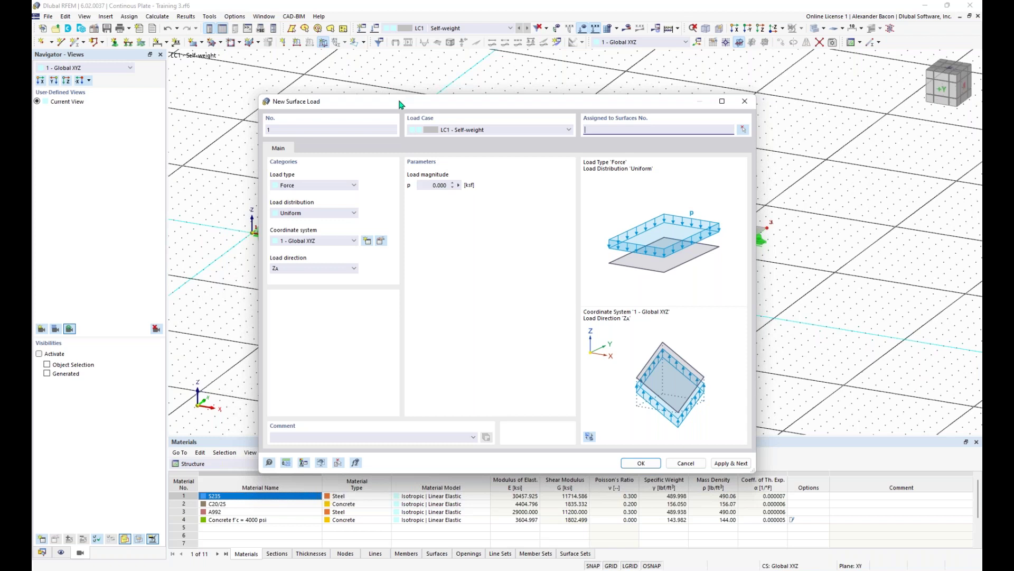
{"action": "left_click_drag", "start_coordinate": [400, 104], "coordinate": [378, 77]}
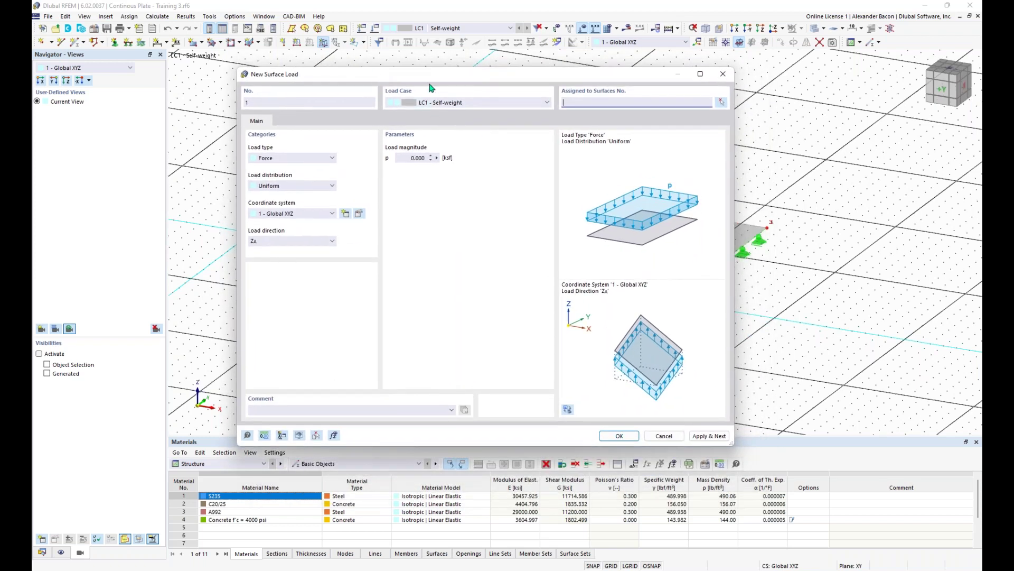
{"action": "left_click_drag", "start_coordinate": [436, 88], "coordinate": [432, 65]}
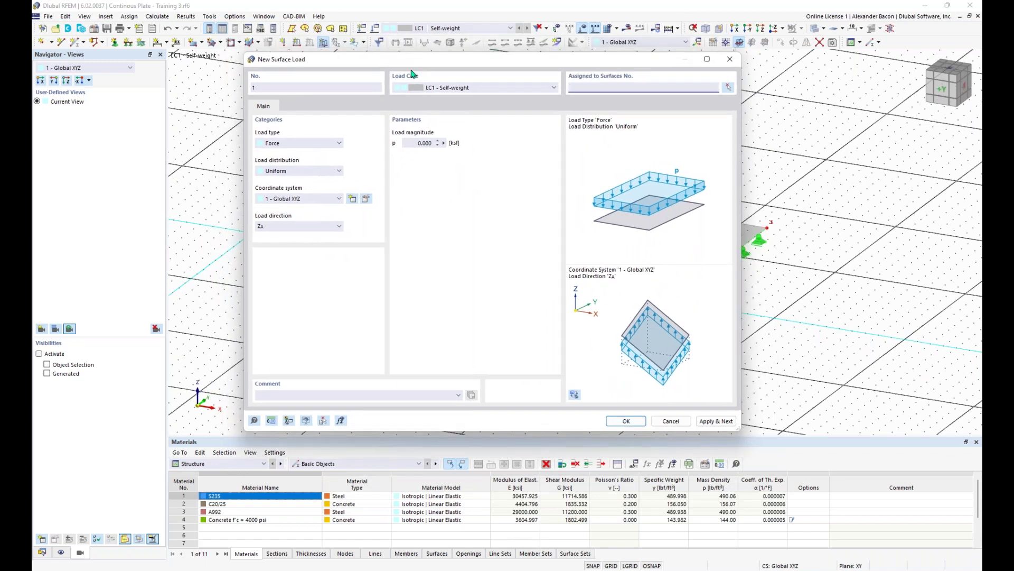
{"action": "left_click", "coordinate": [289, 145]}
{"action": "left_click", "coordinate": [285, 153]}
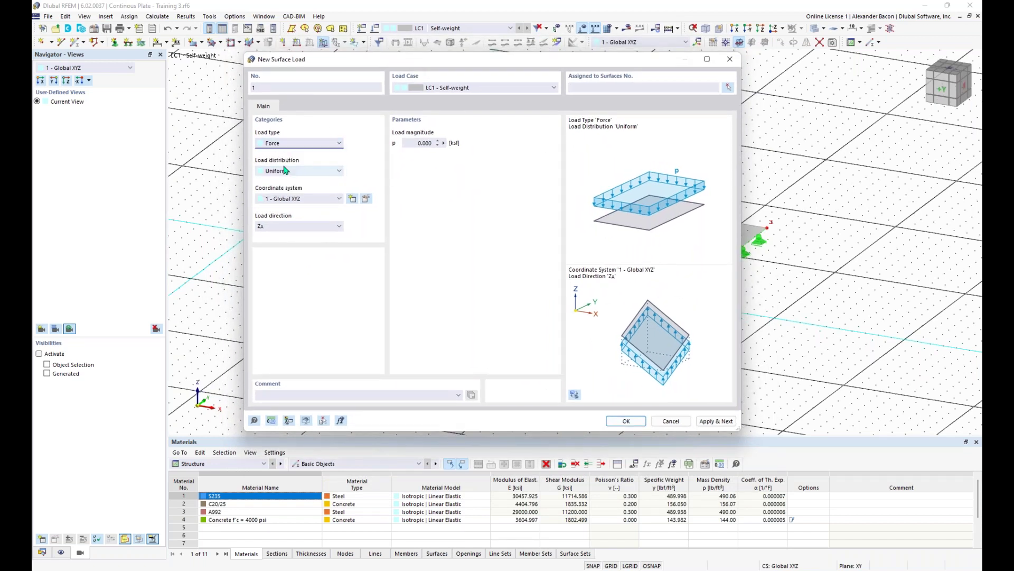
{"action": "left_click", "coordinate": [287, 170]}
{"action": "left_click", "coordinate": [288, 180]}
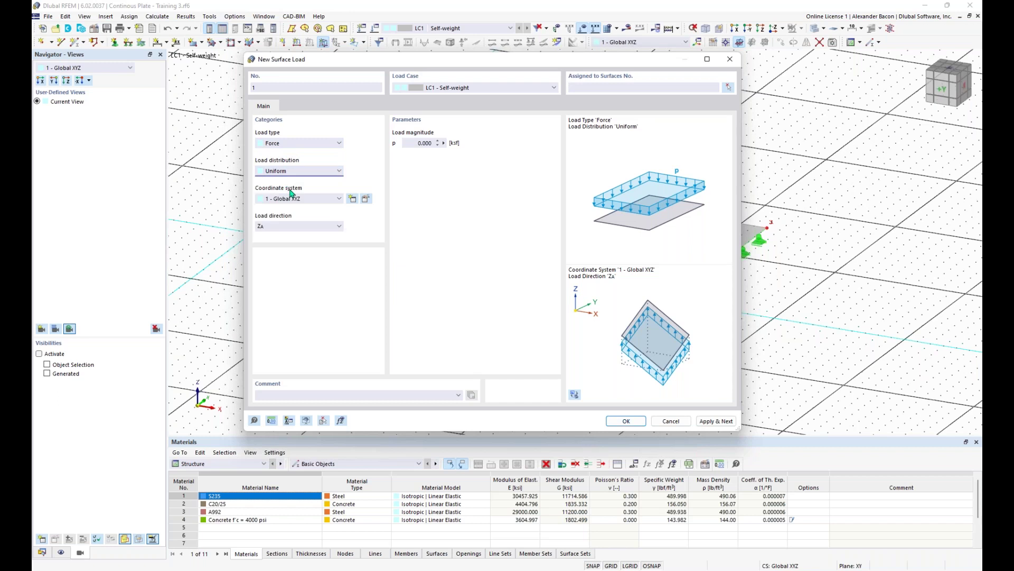
{"action": "left_click", "coordinate": [295, 226]}
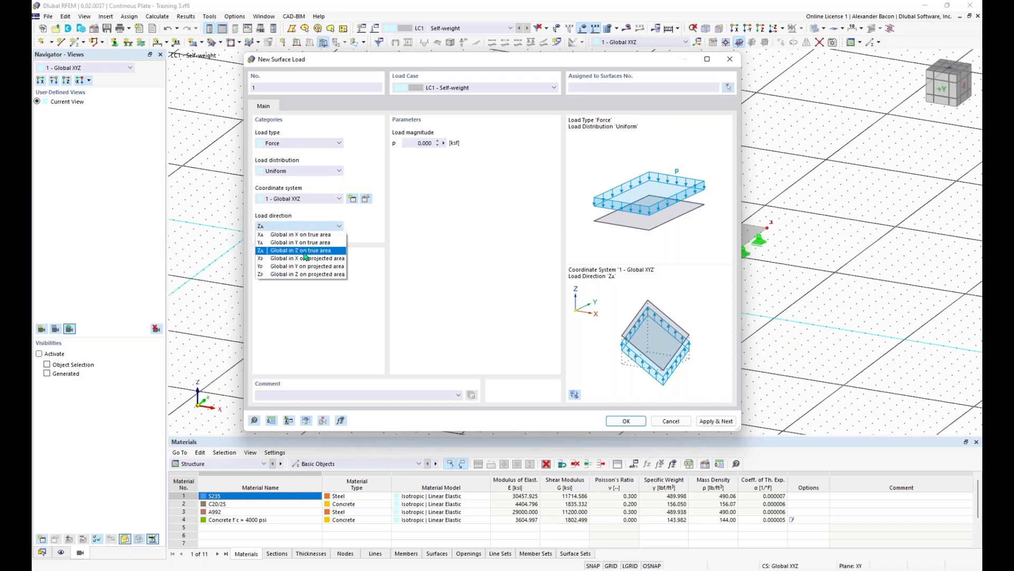
{"action": "left_click", "coordinate": [305, 251]}
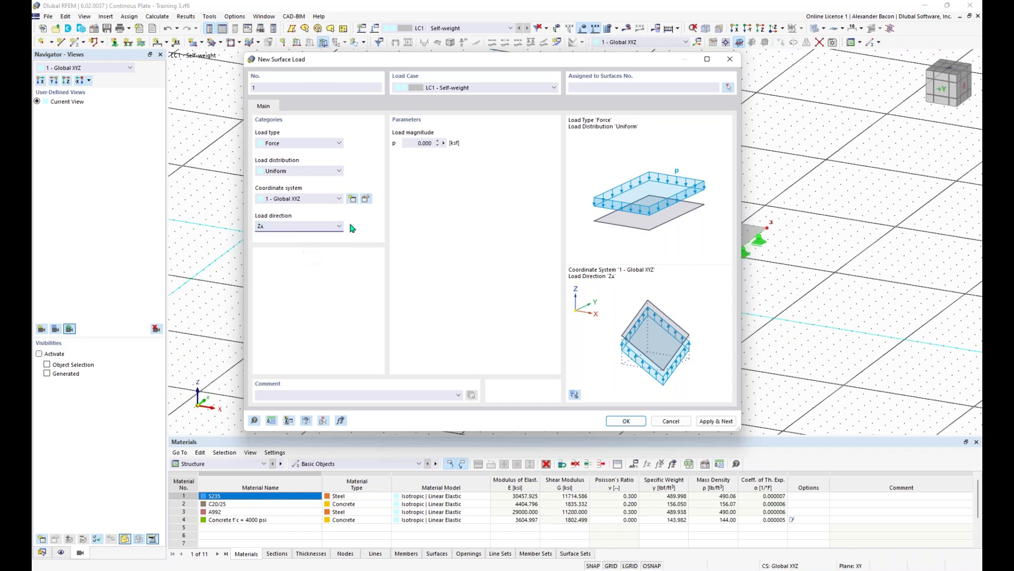
- Set the surface load magnitude to -0.210 ksf and assign the load to the plate, surface 1
{"action": "left_click", "coordinate": [420, 142]}
{"action": "key", "text": "BackSpace"}
{"action": "left_click", "coordinate": [625, 421]}
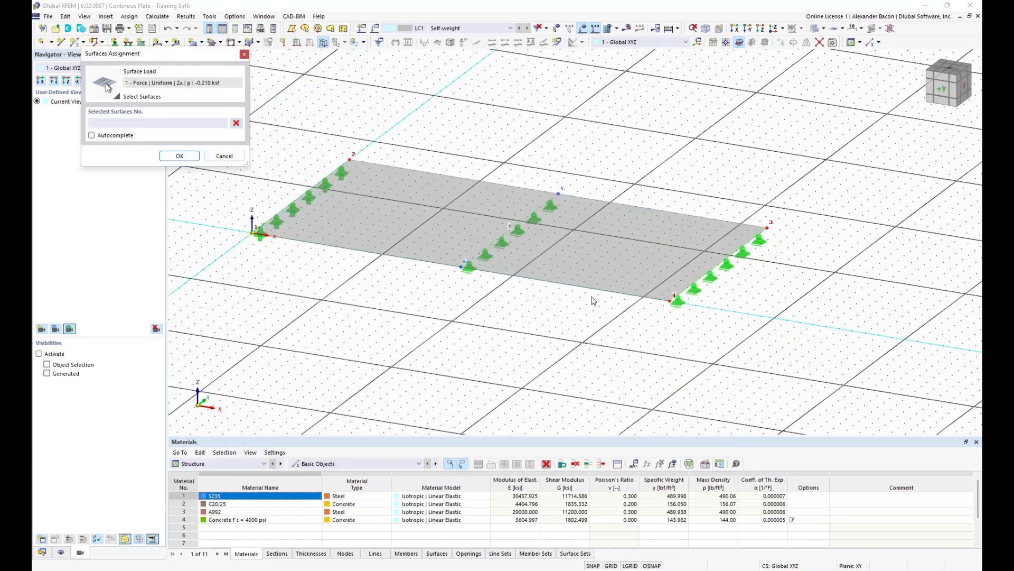
{"action": "left_click", "coordinate": [590, 270]}
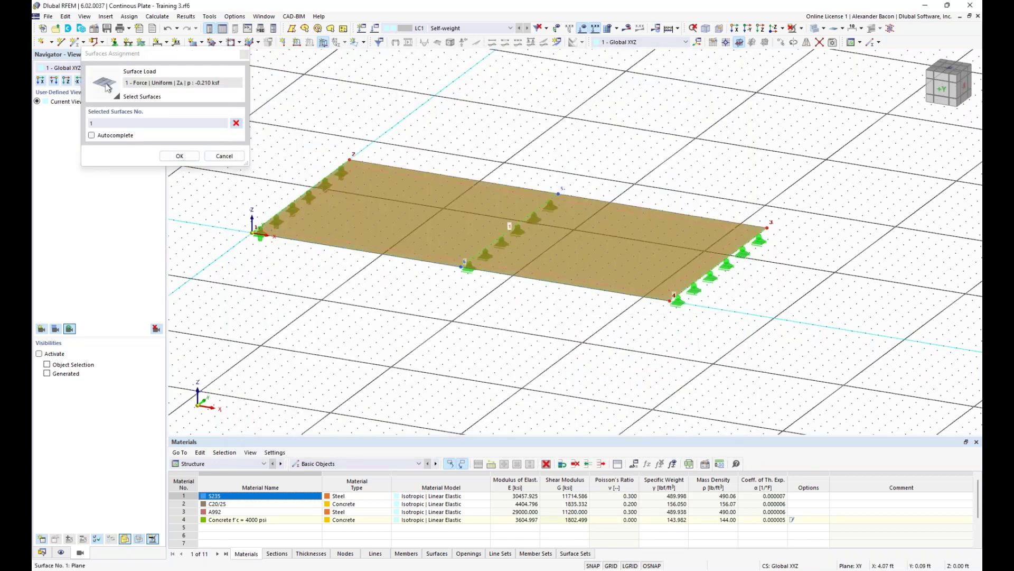
{"action": "left_click", "coordinate": [180, 155]}
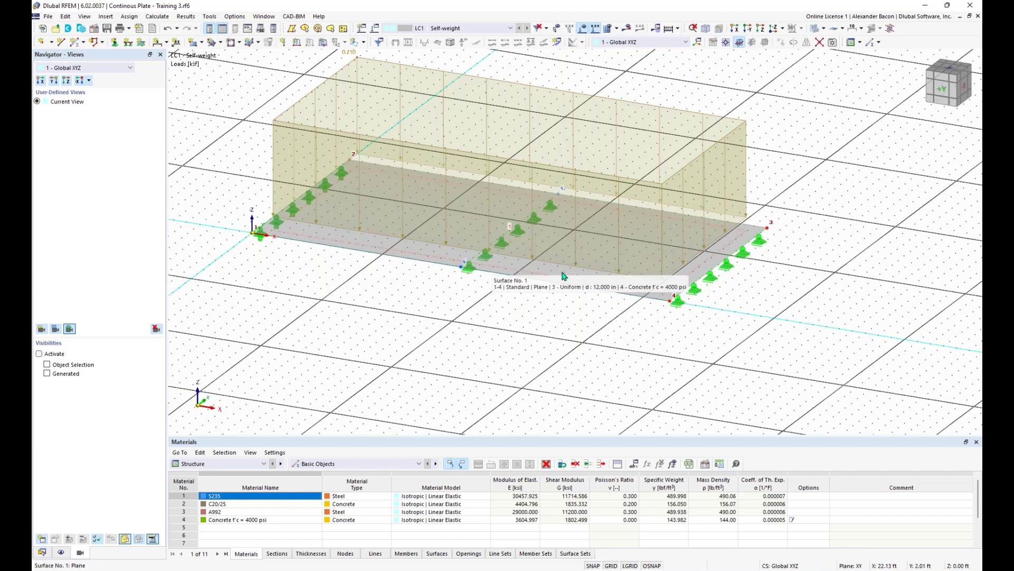
- Reduce the display height of the surface load drawn above the plate
{"action": "scroll", "coordinate": [521, 302], "scroll_direction": "down", "scroll_amount": 3}
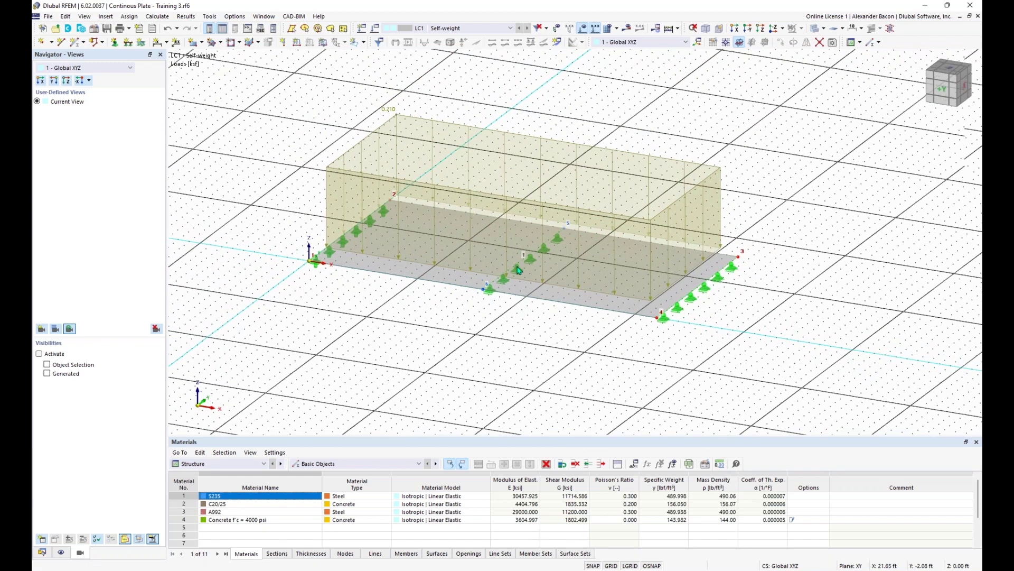
{"action": "right_click", "coordinate": [346, 150]}
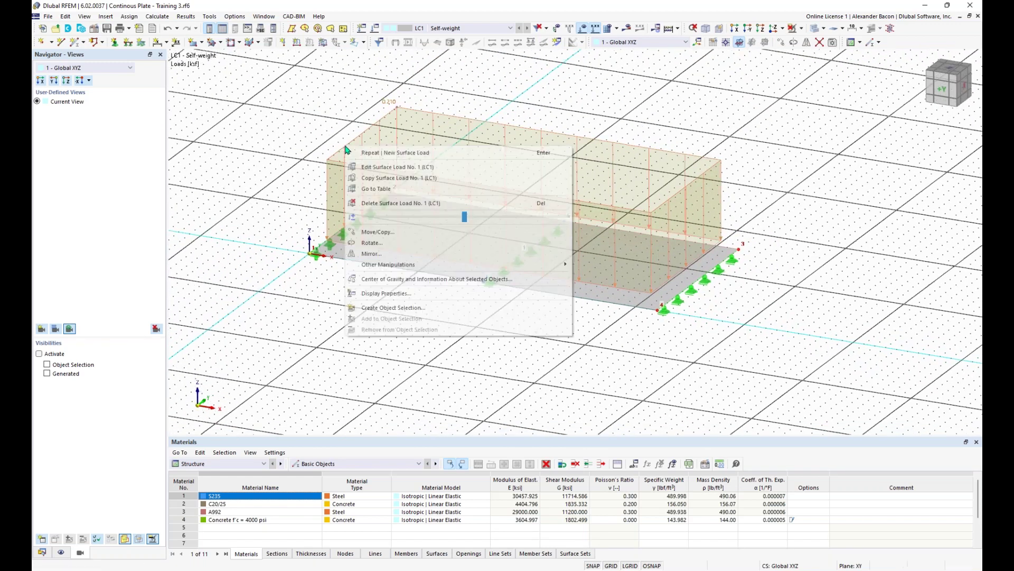
{"action": "left_click", "coordinate": [461, 221]}
{"action": "left_click_drag", "start_coordinate": [460, 220], "coordinate": [397, 222]}
{"action": "left_click", "coordinate": [540, 323]}
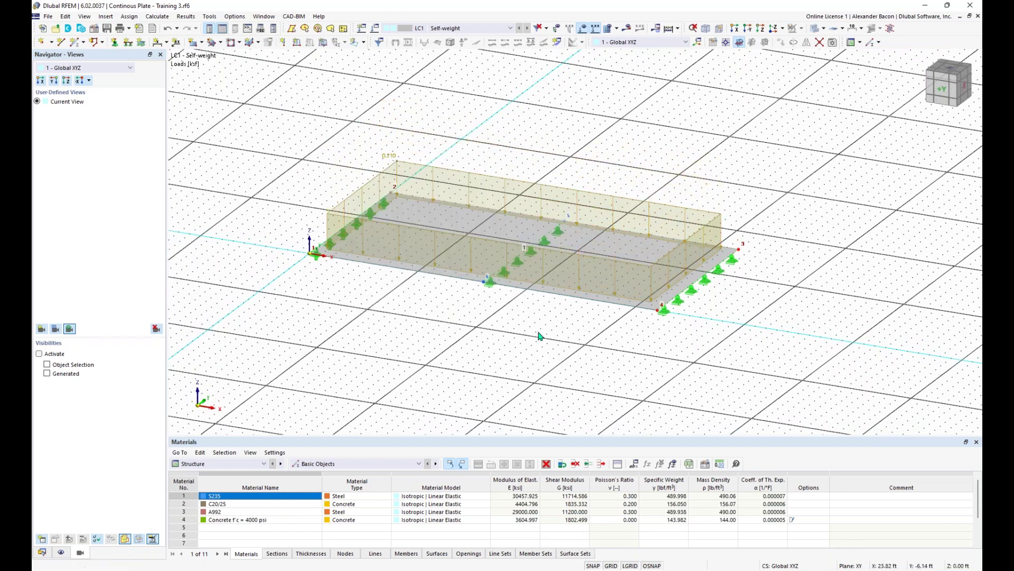
- Check the general mesh settings, including the target length of finite elements, and accept them
{"action": "scroll", "coordinate": [555, 333], "scroll_direction": "down", "scroll_amount": 1}
{"action": "middle_click_drag", "start_coordinate": [552, 334], "coordinate": [448, 318]}
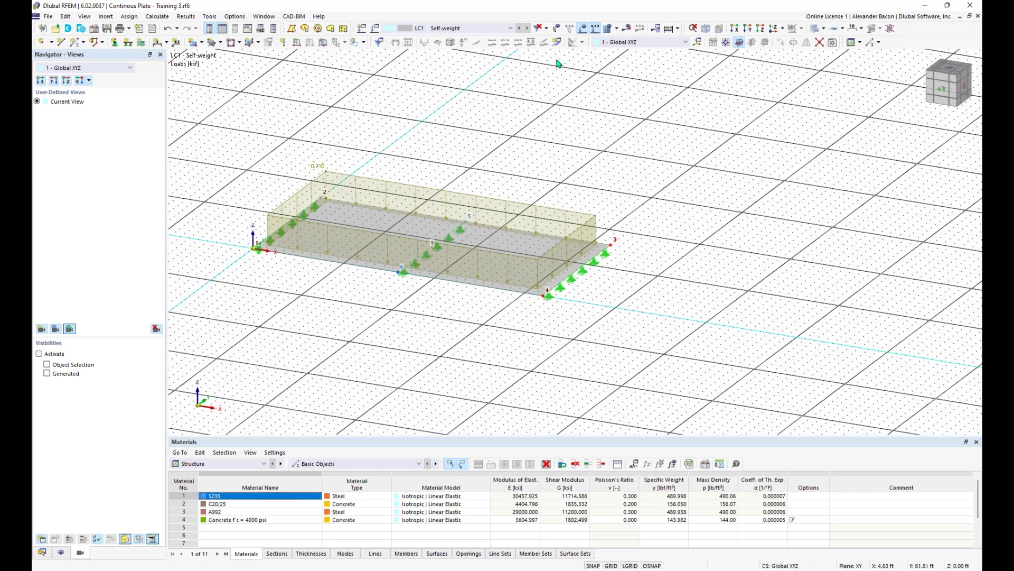
{"action": "left_click", "coordinate": [584, 30]}
{"action": "left_click", "coordinate": [617, 29]}
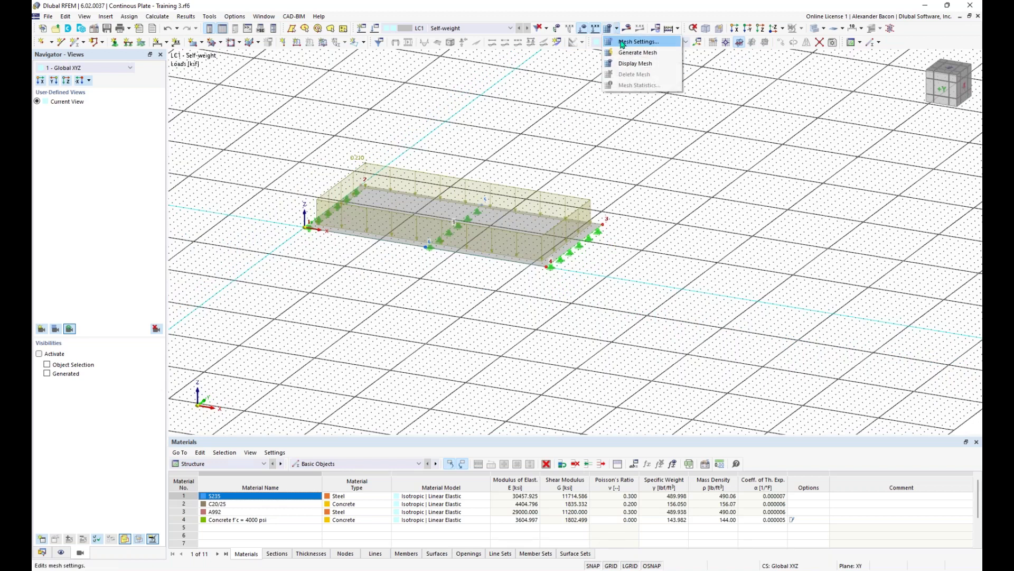
{"action": "left_click", "coordinate": [622, 42]}
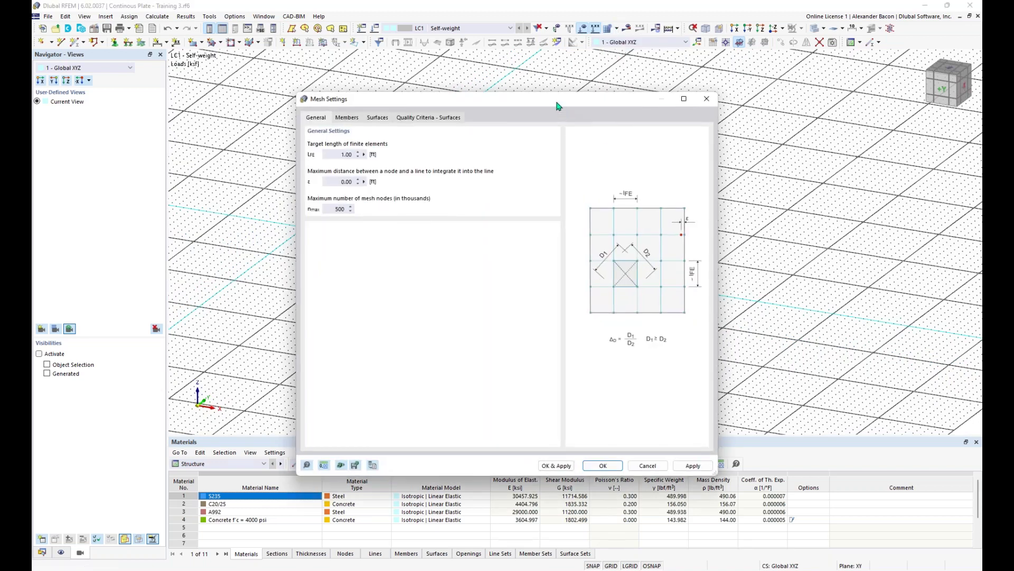
{"action": "left_click_drag", "start_coordinate": [560, 106], "coordinate": [579, 91]}
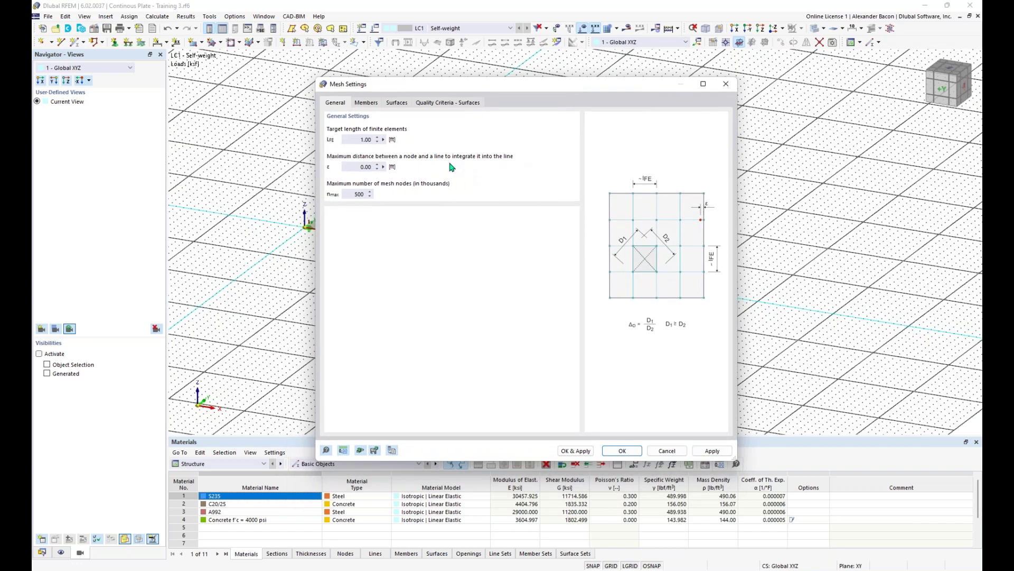
{"action": "double_click", "coordinate": [361, 140]}
{"action": "left_click", "coordinate": [623, 452]}
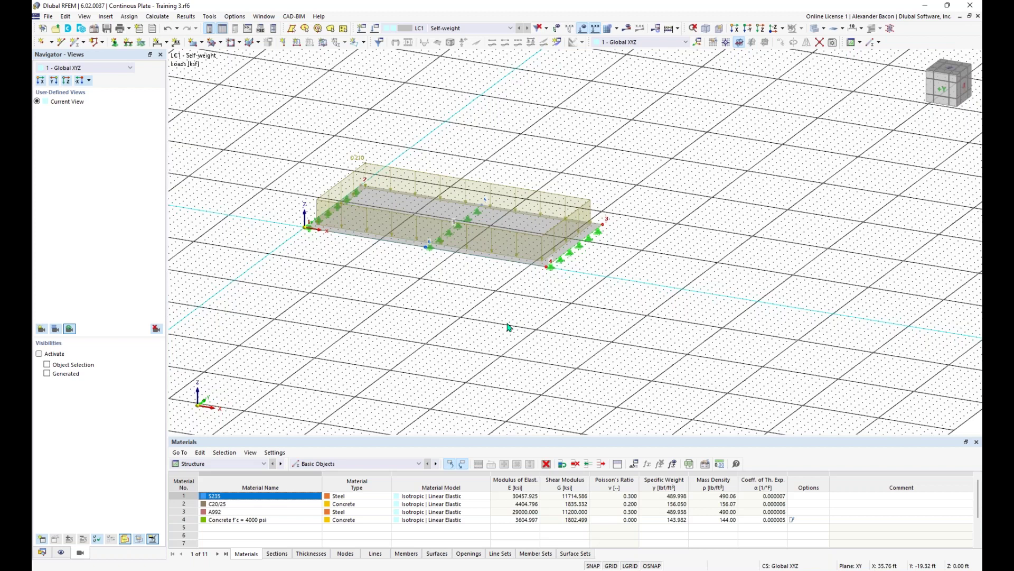
- Create four new surface mesh refinements under the types for surfaces
{"action": "scroll", "coordinate": [428, 261], "scroll_direction": "up", "scroll_amount": 1}
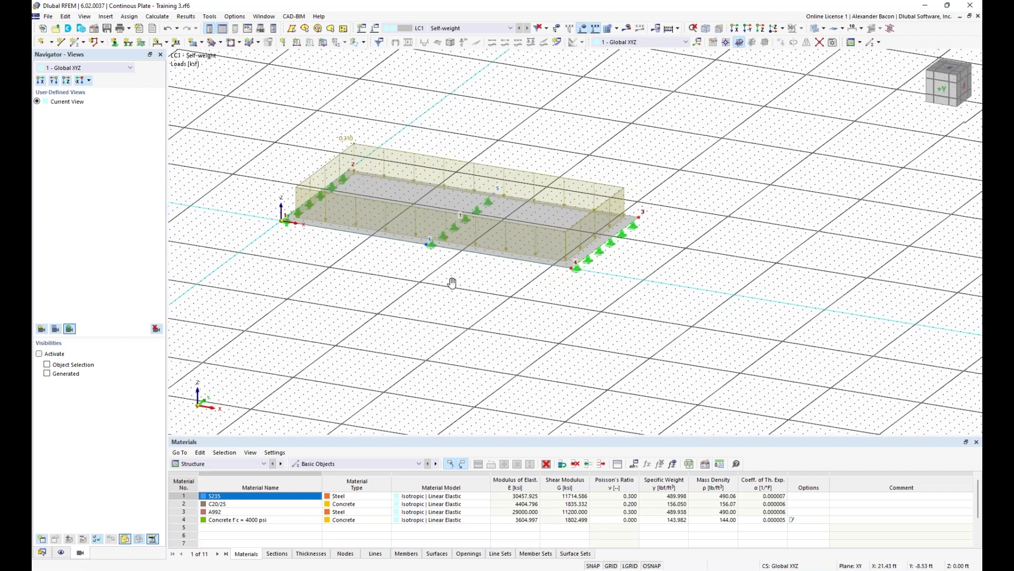
{"action": "middle_click_drag", "start_coordinate": [427, 261], "coordinate": [463, 276]}
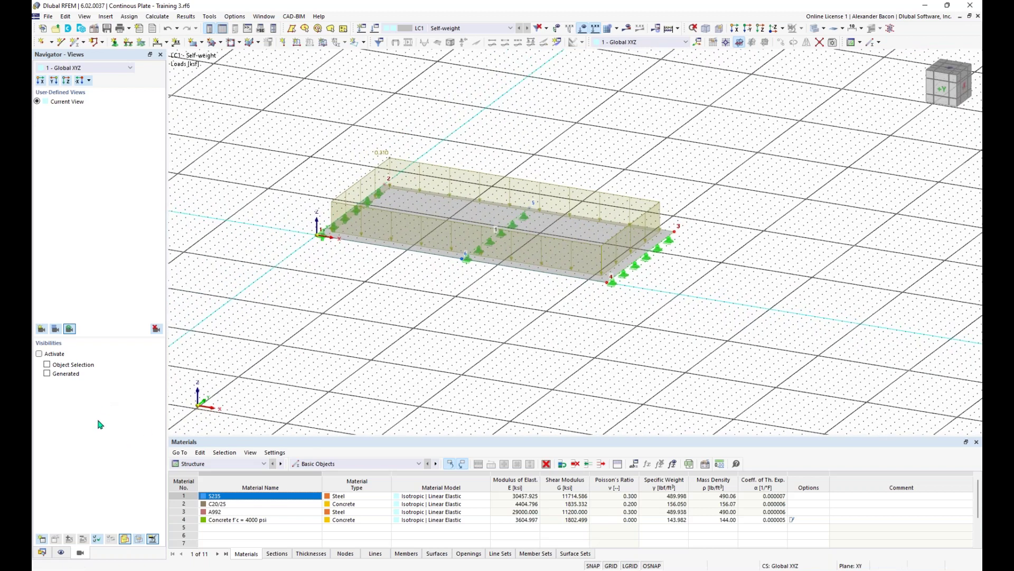
{"action": "left_click", "coordinate": [42, 552]}
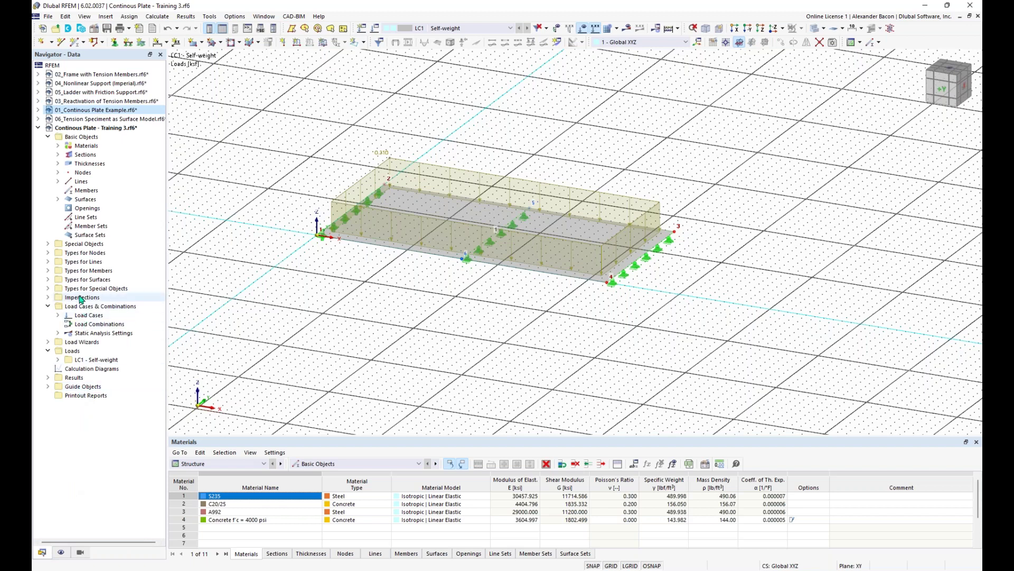
{"action": "left_click", "coordinate": [48, 279]}
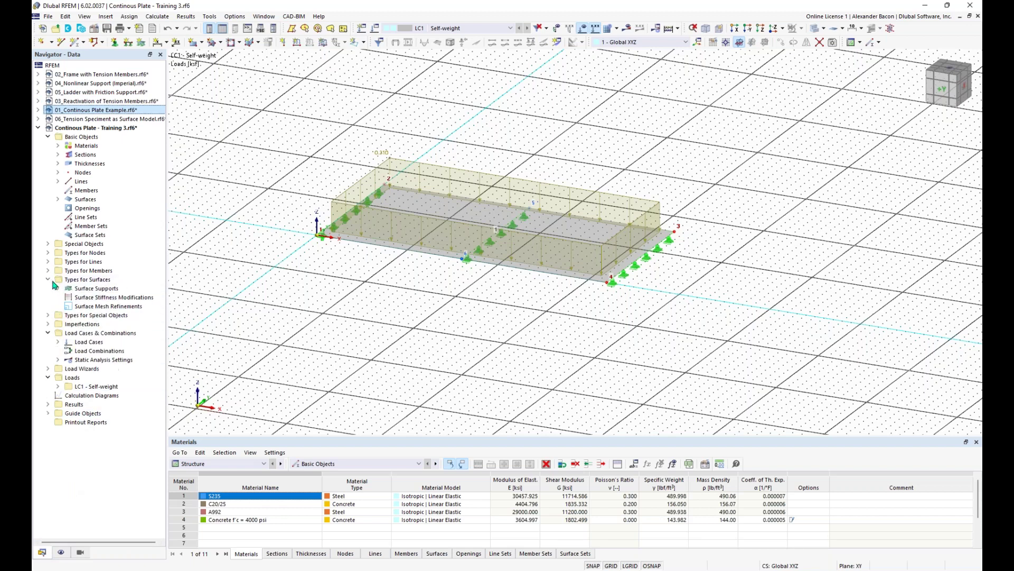
{"action": "right_click", "coordinate": [97, 307]}
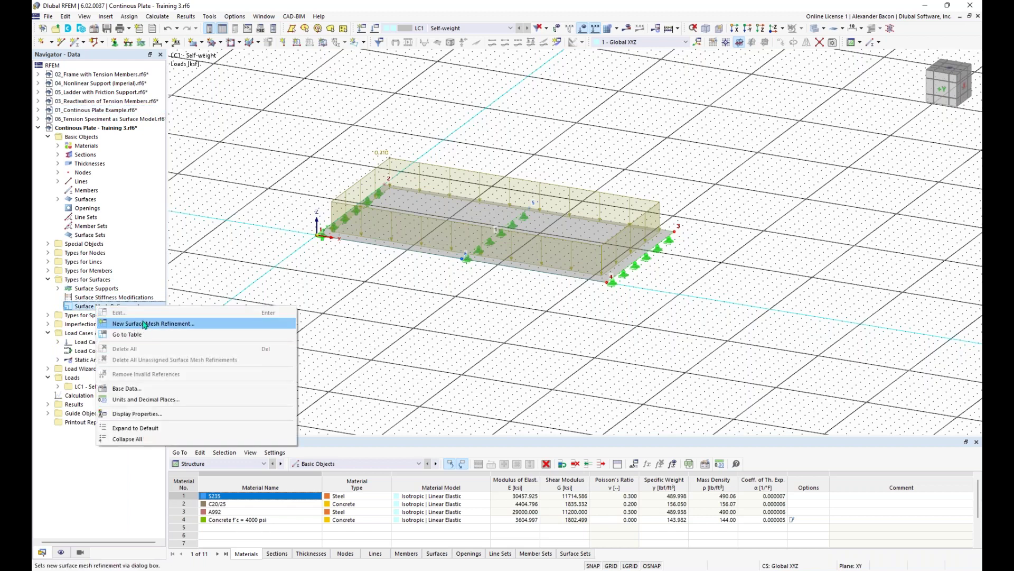
{"action": "left_click", "coordinate": [142, 324]}
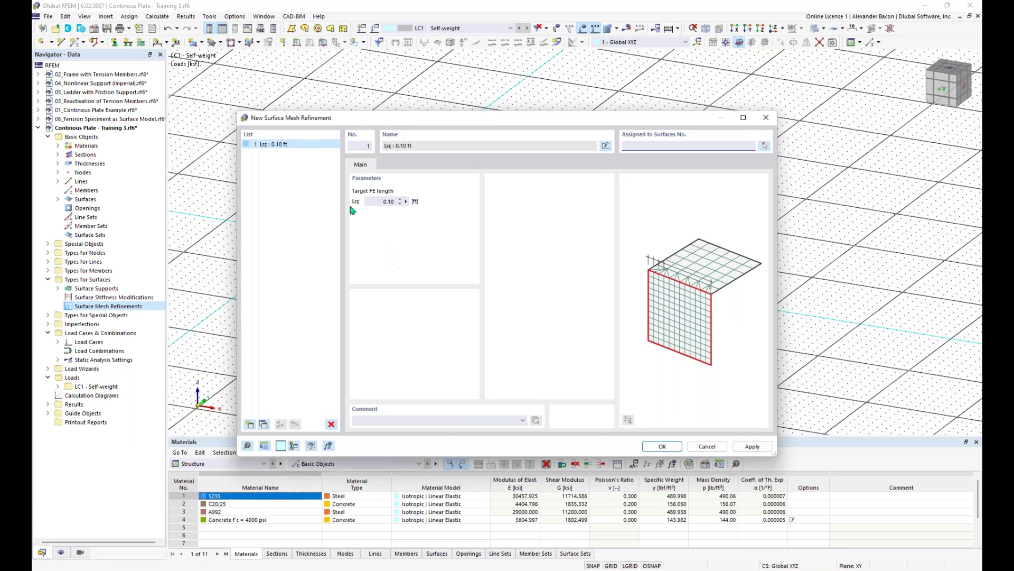
{"action": "left_click", "coordinate": [250, 425]}
{"action": "left_click", "coordinate": [251, 424]}
{"action": "left_click", "coordinate": [251, 425]}
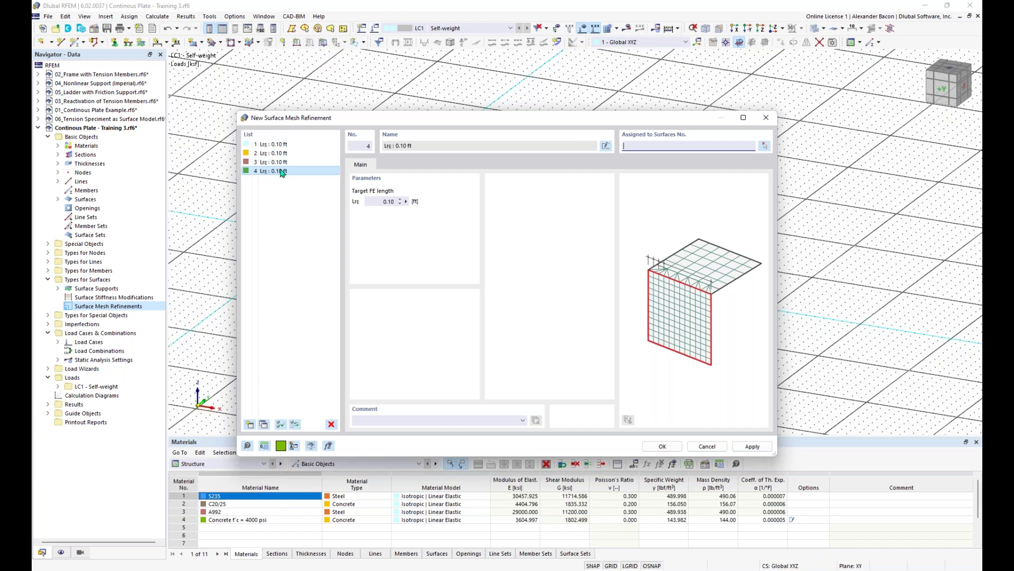
- Set the target FE length of surface mesh refinement 1 to 7.00 ft and refinement 2 to 4.00 ft
{"action": "left_click", "coordinate": [280, 145]}
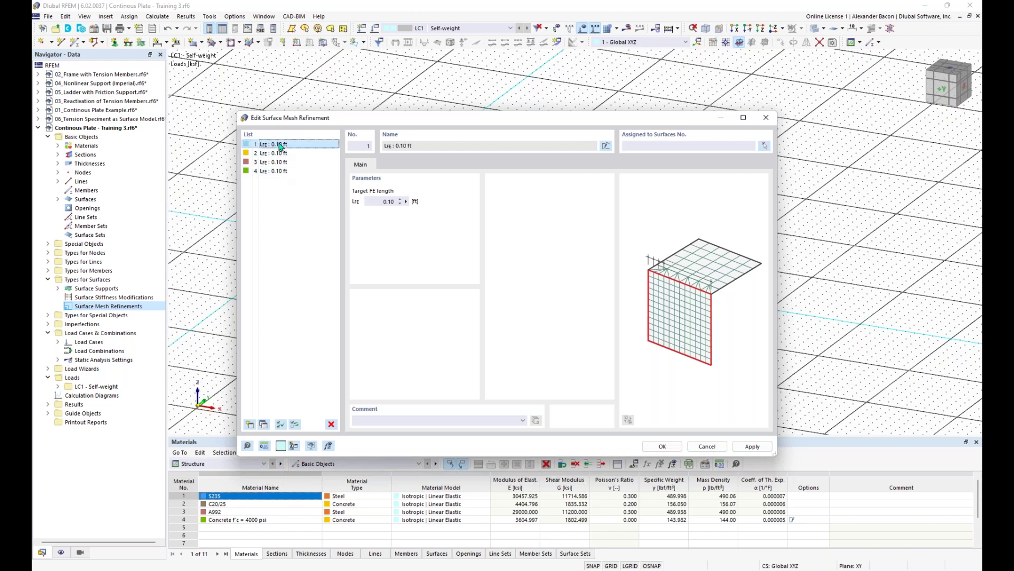
{"action": "double_click", "coordinate": [376, 201]}
{"action": "type", "text": "7"}
{"action": "left_click", "coordinate": [288, 153]}
{"action": "double_click", "coordinate": [375, 201]}
{"action": "type", "text": "4"}
- Set the target FE length of surface mesh refinement 3 to 1.25 ft and refinement 4 to 0.40 ft, then list the saved refinements
{"action": "left_click", "coordinate": [272, 162]}
{"action": "left_click_drag", "start_coordinate": [372, 202], "coordinate": [416, 205]}
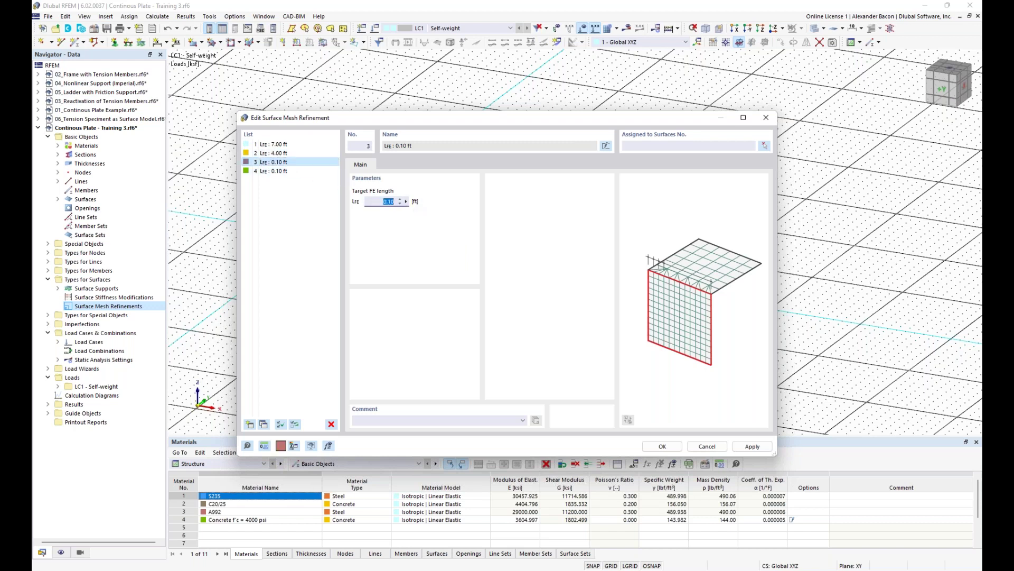
{"action": "type", "text": "1.25"}
{"action": "left_click", "coordinate": [296, 171]}
{"action": "left_click", "coordinate": [379, 201]}
{"action": "left_click_drag", "start_coordinate": [377, 201], "coordinate": [411, 208]}
{"action": "type", "text": "0.4"}
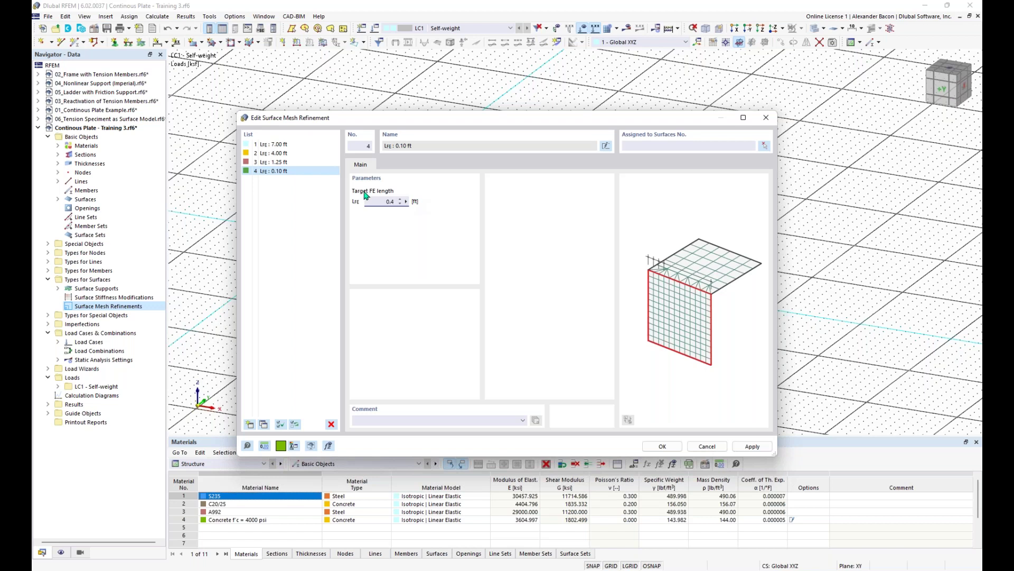
{"action": "left_click", "coordinate": [294, 146]}
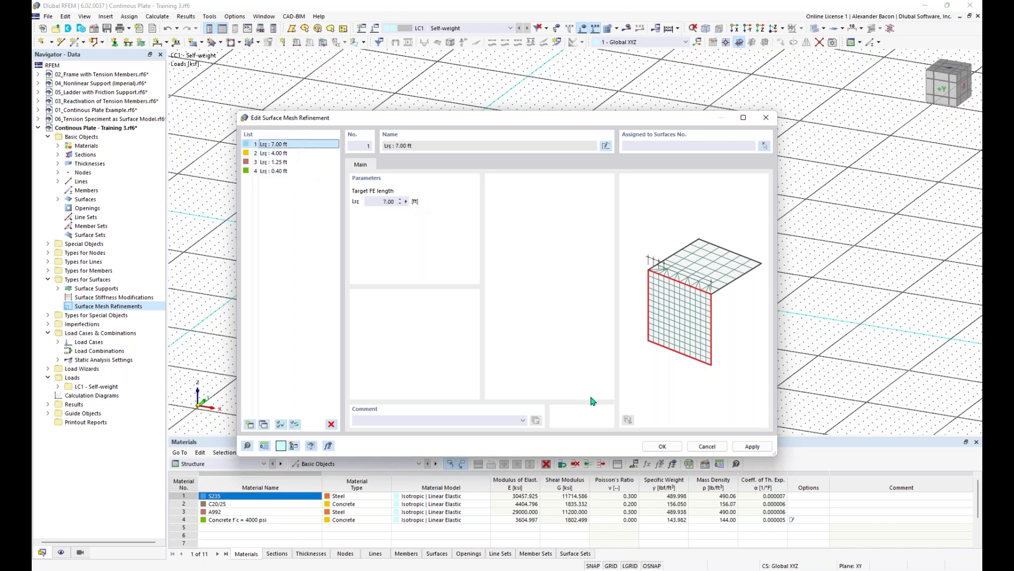
{"action": "left_click", "coordinate": [662, 447]}
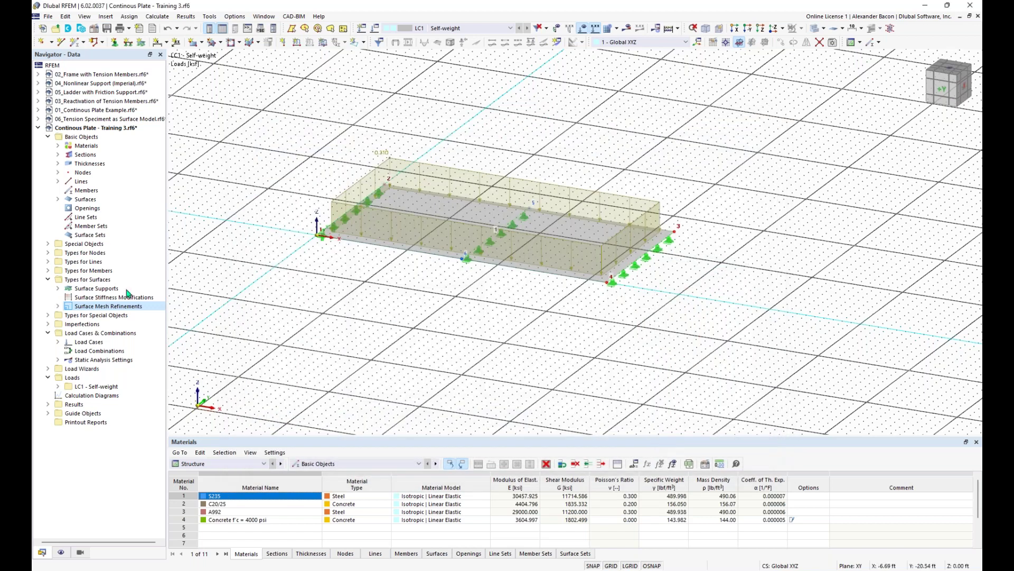
{"action": "left_click", "coordinate": [57, 307]}
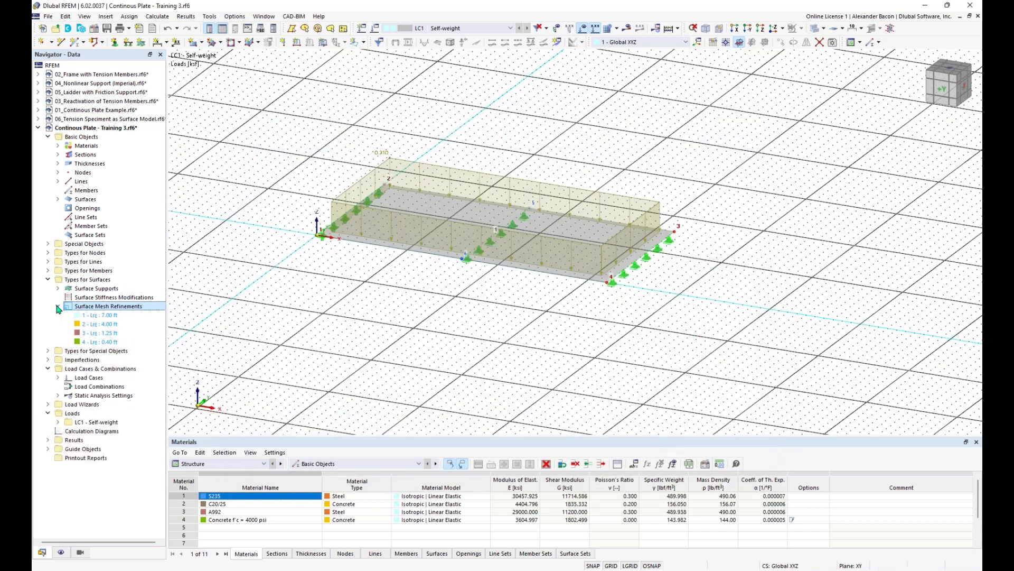
{"action": "left_click", "coordinate": [104, 316]}
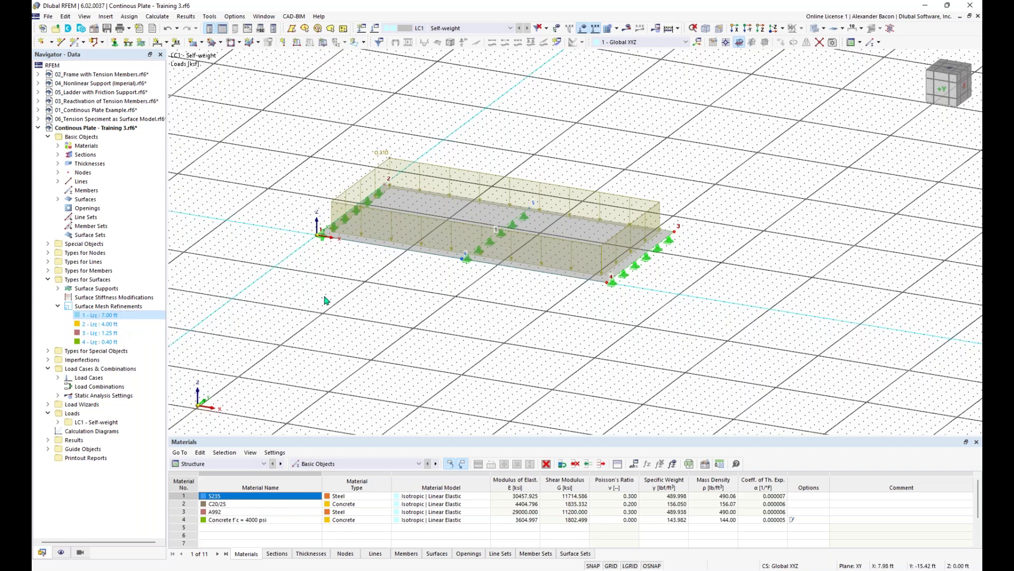
- Copy the whole plate with its supports and load in 3 steps, using a displacement vector of 37 ft in X
{"action": "scroll", "coordinate": [448, 302], "scroll_direction": "down", "scroll_amount": 1}
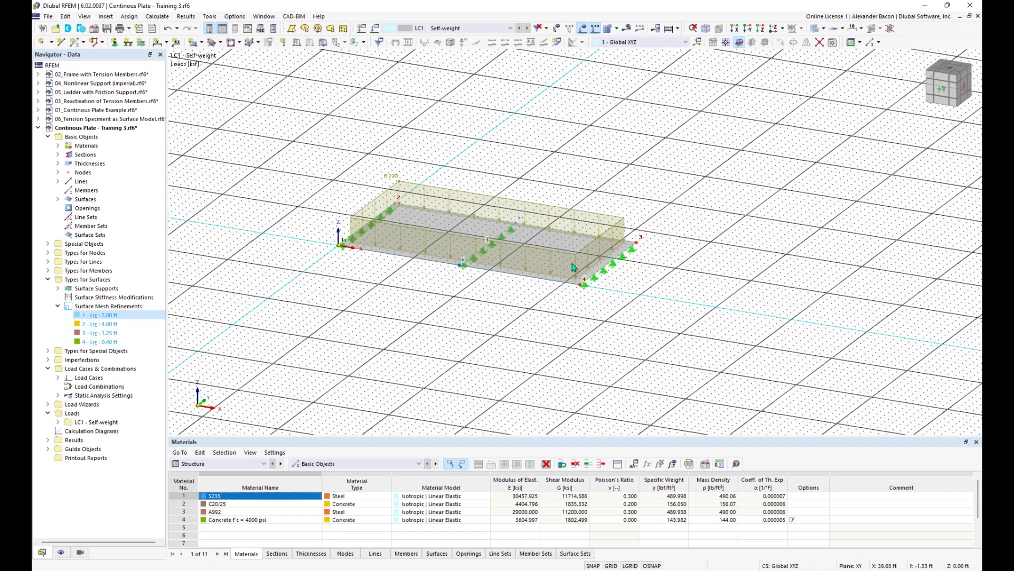
{"action": "scroll", "coordinate": [552, 312], "scroll_direction": "down", "scroll_amount": 2}
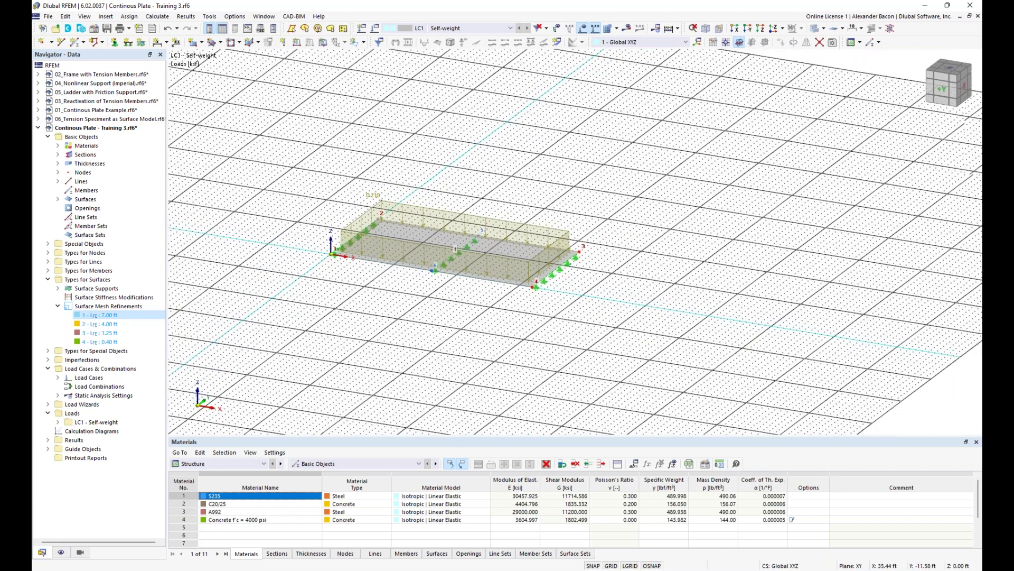
{"action": "middle_click_drag", "start_coordinate": [497, 253], "coordinate": [475, 248]}
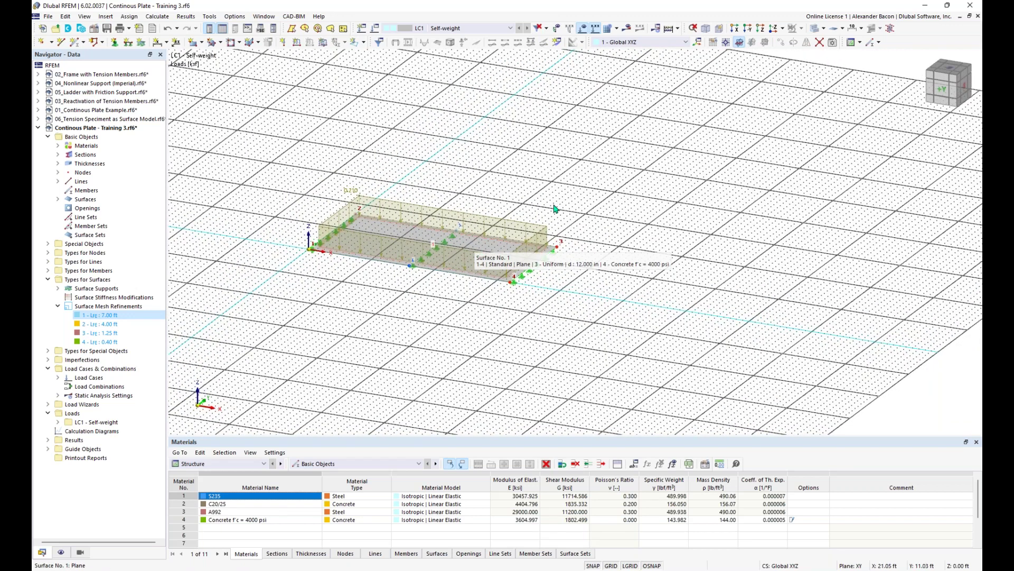
{"action": "left_click_drag", "start_coordinate": [608, 156], "coordinate": [274, 365]}
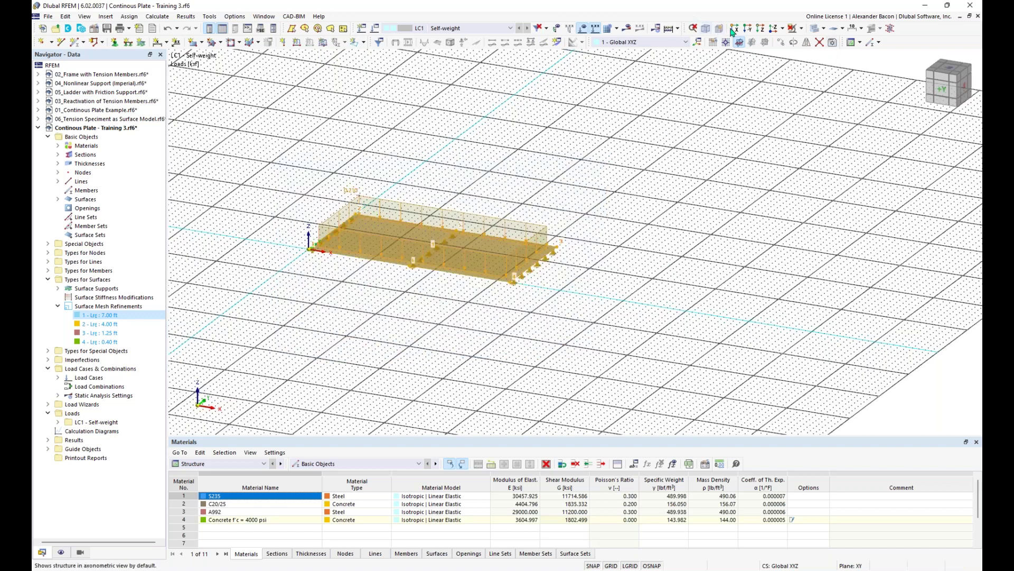
{"action": "left_click", "coordinate": [782, 44]}
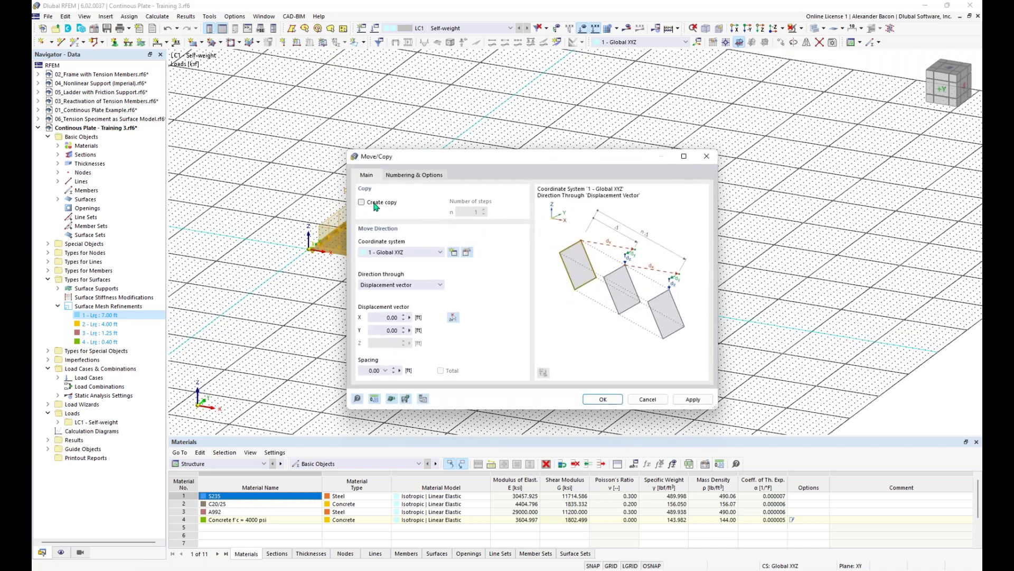
{"action": "left_click", "coordinate": [375, 206]}
{"action": "double_click", "coordinate": [475, 212]}
{"action": "type", "text": "3"}
{"action": "double_click", "coordinate": [382, 317]}
{"action": "type", "text": "37"}
{"action": "mouse_move", "coordinate": [514, 161]}
{"action": "left_mouse_down"}
{"action": "mouse_move", "coordinate": [503, 152]}
{"action": "mouse_move", "coordinate": [513, 148]}
{"action": "left_mouse_up"}
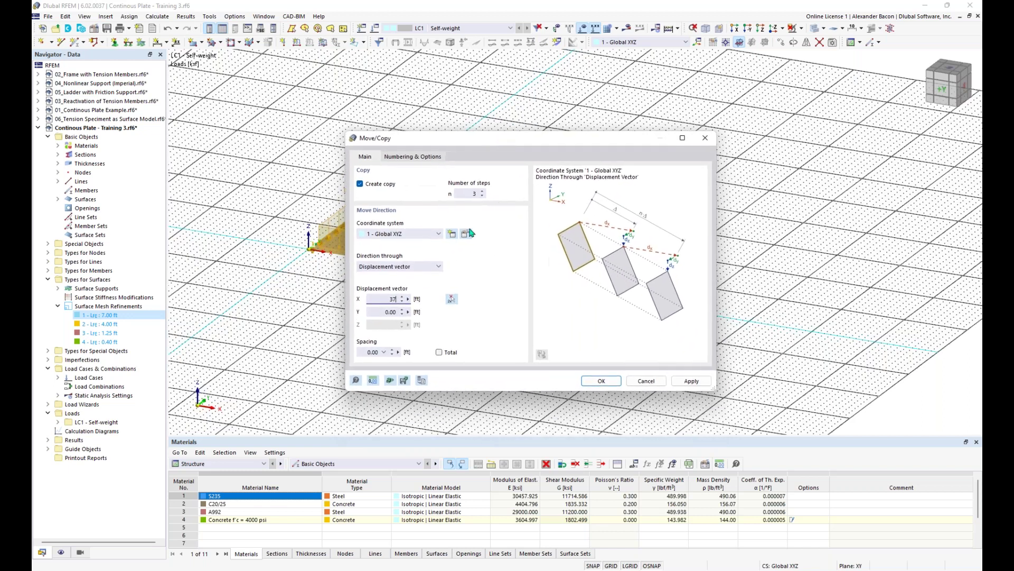
{"action": "left_click", "coordinate": [603, 381]}
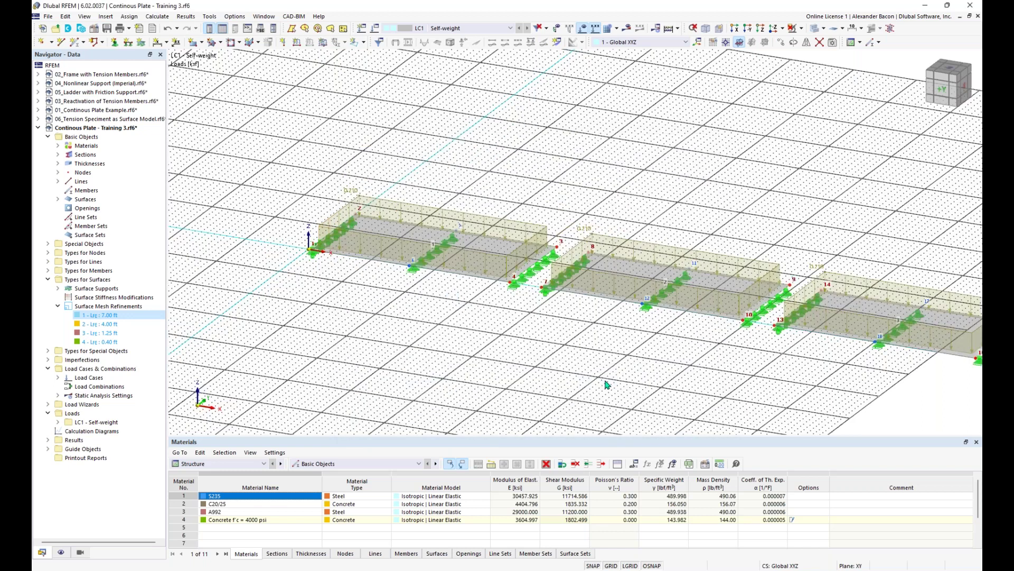
- Move all four plates together along X so the third plate's corner node 13 sits at the coordinate origin
{"action": "scroll", "coordinate": [603, 379], "scroll_direction": "down", "scroll_amount": 3}
{"action": "middle_click_drag", "start_coordinate": [603, 379], "coordinate": [454, 295]}
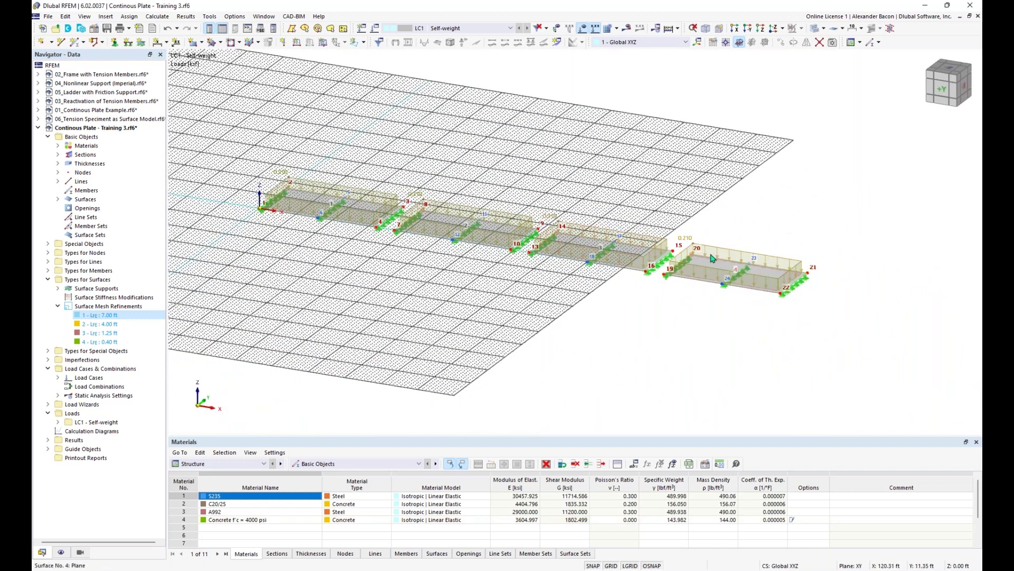
{"action": "scroll", "coordinate": [460, 247], "scroll_direction": "down", "scroll_amount": 1}
{"action": "middle_click_drag", "start_coordinate": [493, 277], "coordinate": [559, 297]}
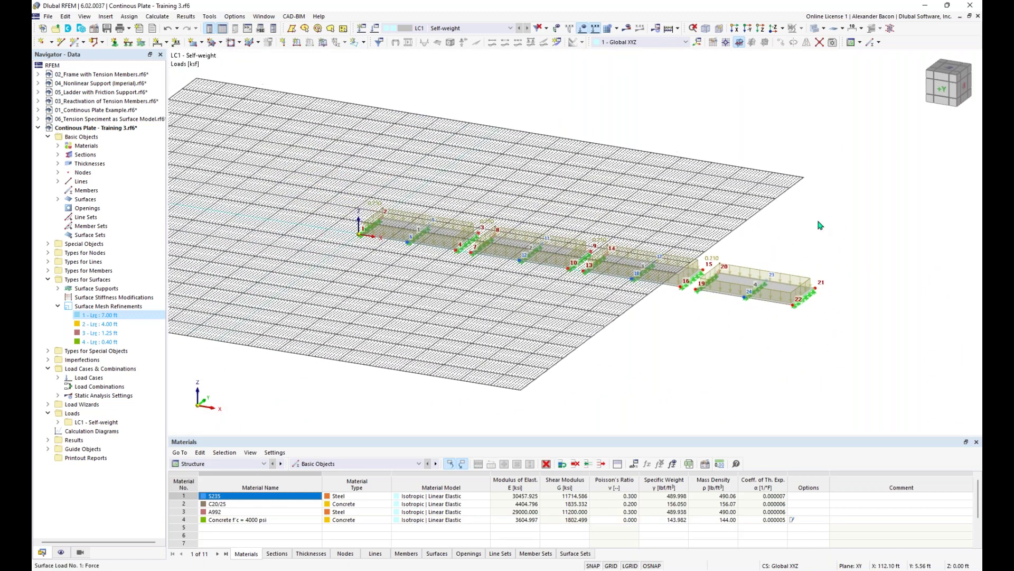
{"action": "left_click_drag", "start_coordinate": [882, 161], "coordinate": [317, 412]}
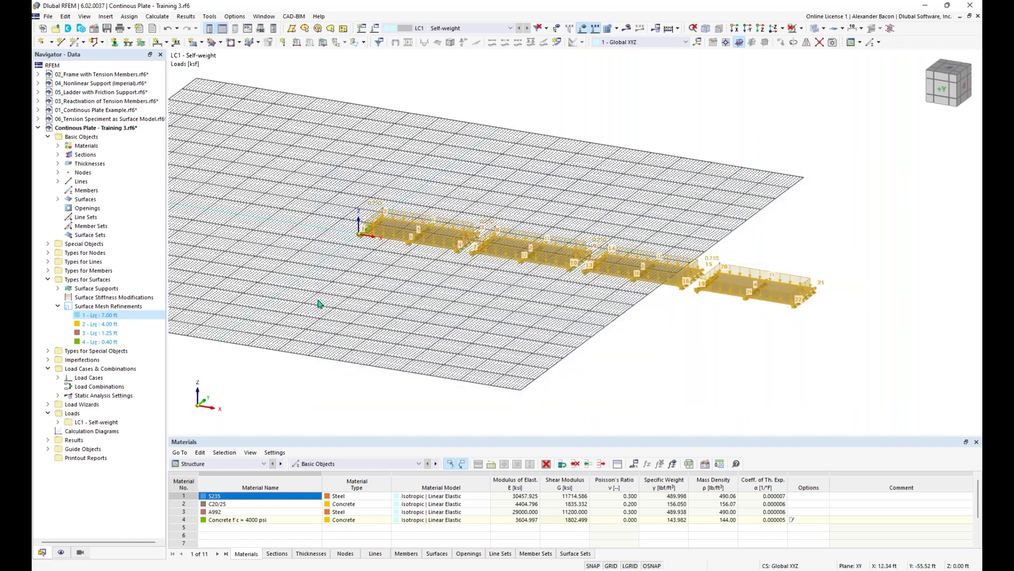
{"action": "scroll", "coordinate": [337, 306], "scroll_direction": "up", "scroll_amount": 2}
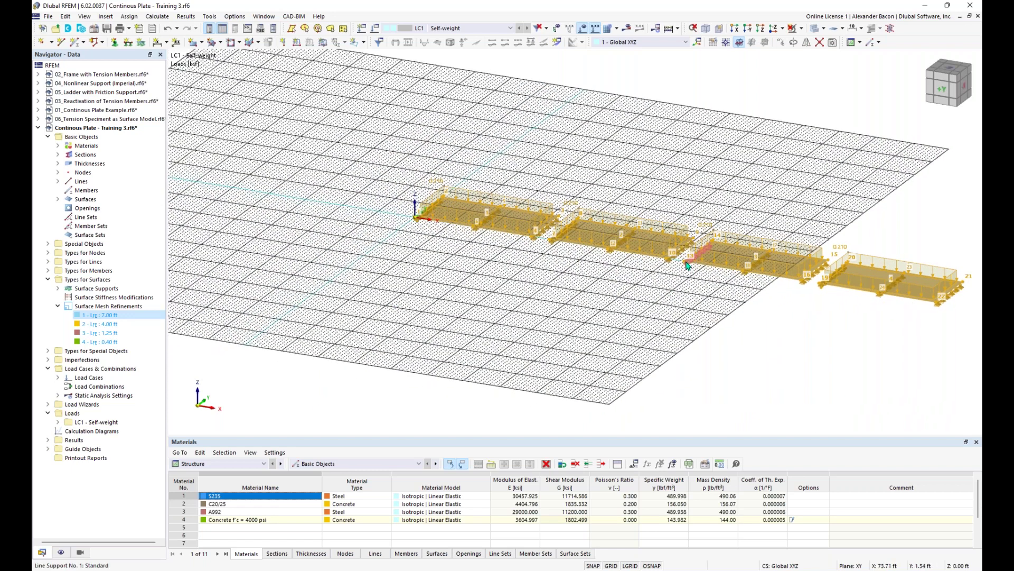
{"action": "left_click_drag", "start_coordinate": [681, 266], "coordinate": [433, 247]}
{"action": "scroll", "coordinate": [432, 248], "scroll_direction": "down", "scroll_amount": 1}
{"action": "key", "text": "Escape"}
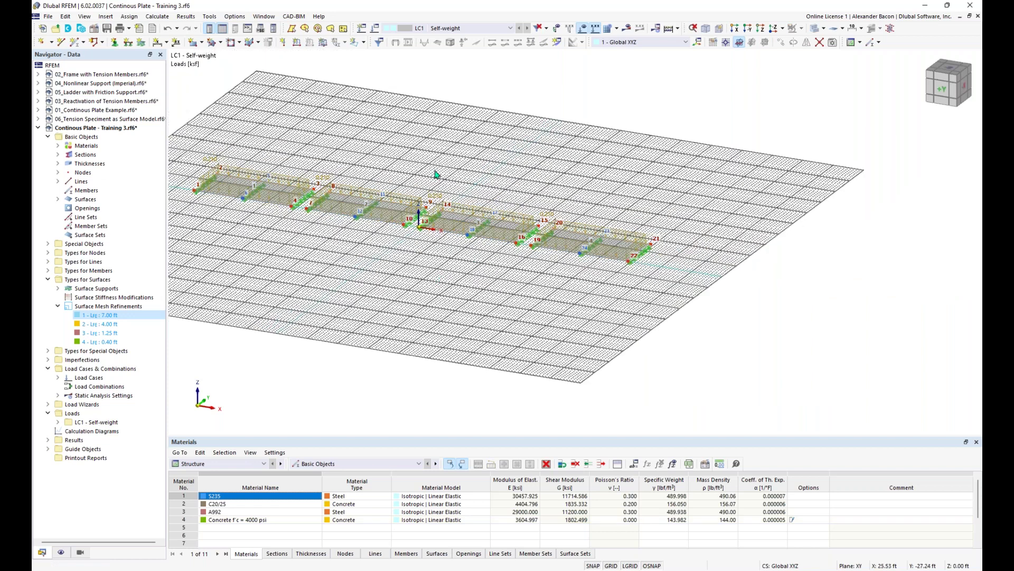
{"action": "middle_click_drag", "start_coordinate": [549, 291], "coordinate": [602, 308]}
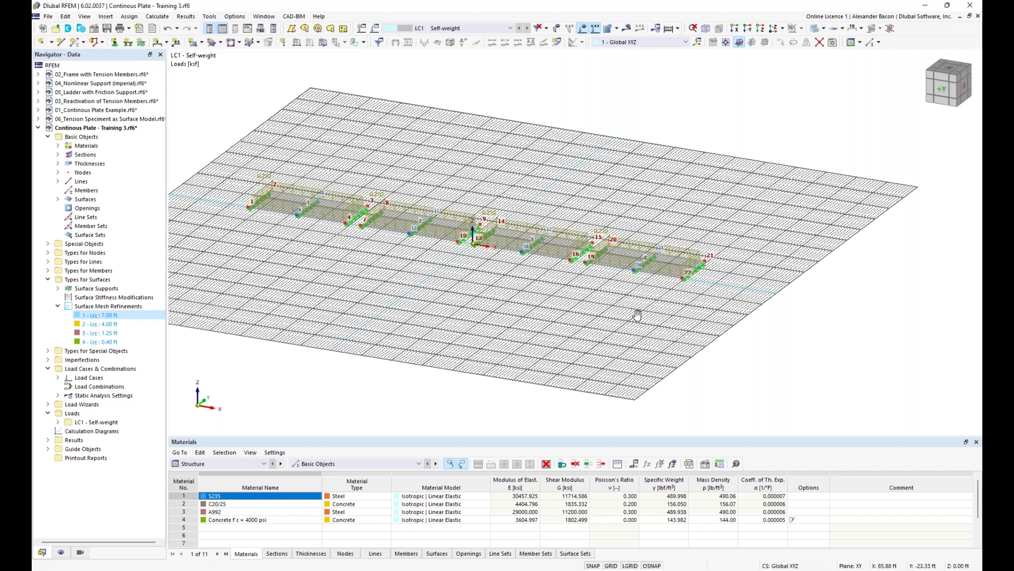
{"action": "middle_click_drag", "start_coordinate": [547, 268], "coordinate": [438, 270]}
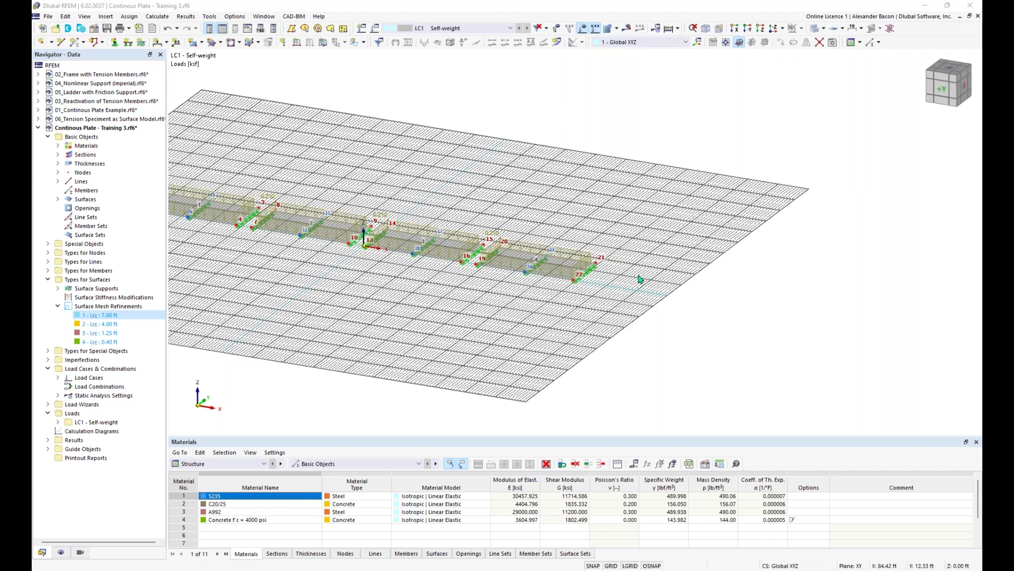
{"action": "scroll", "coordinate": [641, 279], "scroll_direction": "up", "scroll_amount": 5}
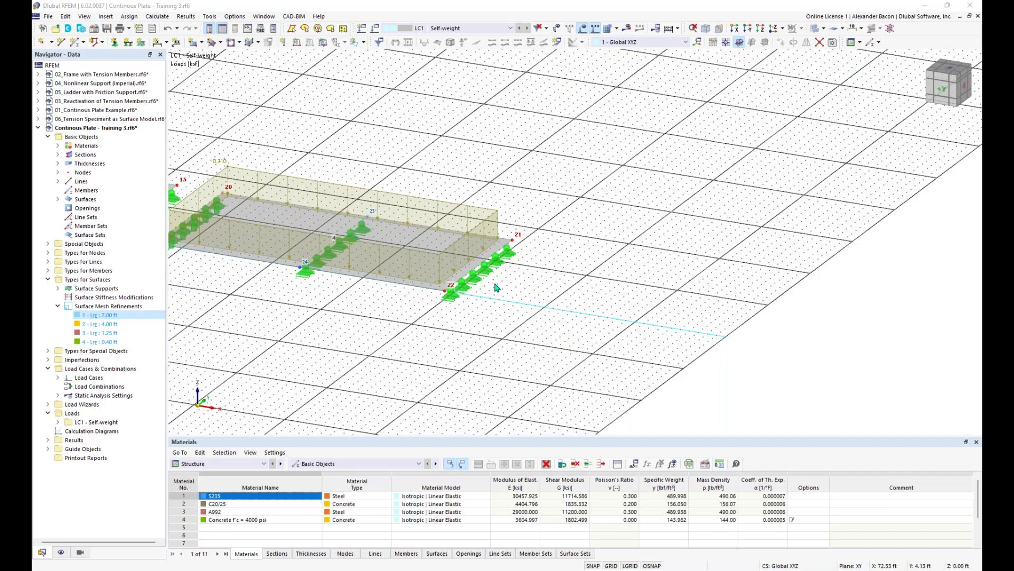
{"action": "scroll", "coordinate": [496, 288], "scroll_direction": "down", "scroll_amount": 5}
{"action": "middle_click_drag", "start_coordinate": [335, 310], "coordinate": [595, 286]}
{"action": "scroll", "coordinate": [595, 287], "scroll_direction": "up", "scroll_amount": 3}
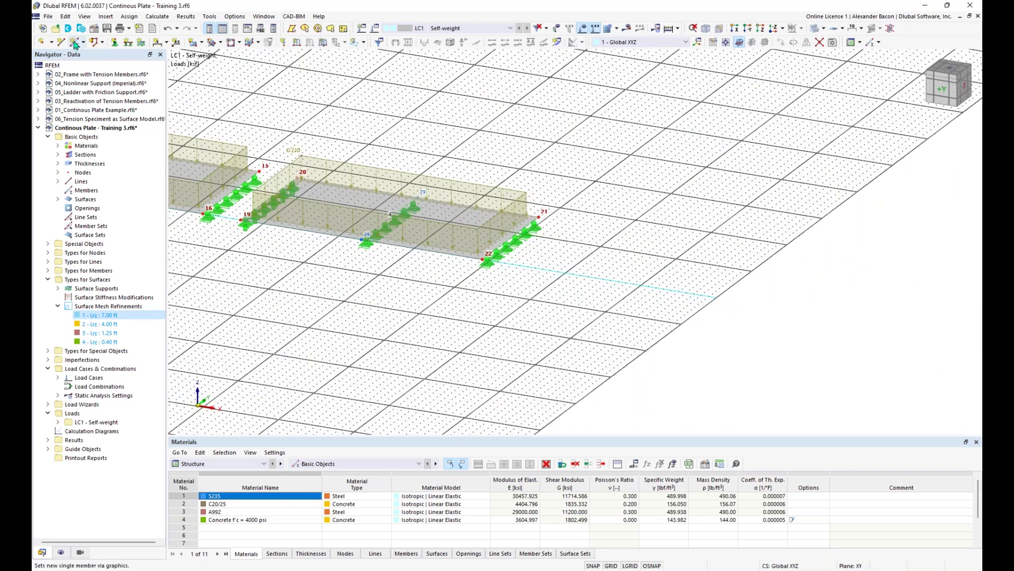
- Start defining a new single member and set its member type to Beam
{"action": "left_click", "coordinate": [75, 44]}
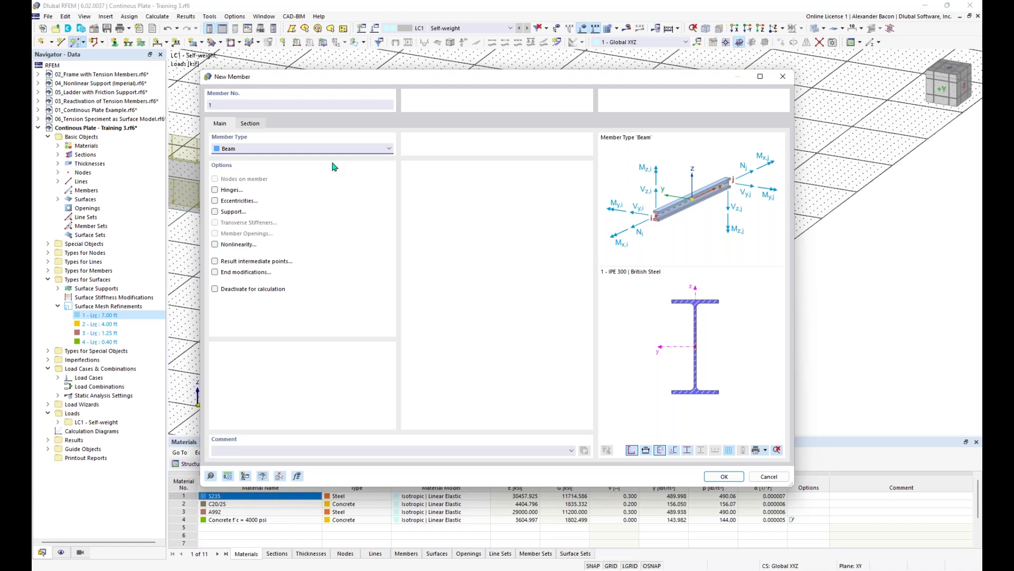
{"action": "left_click_drag", "start_coordinate": [335, 77], "coordinate": [346, 59]}
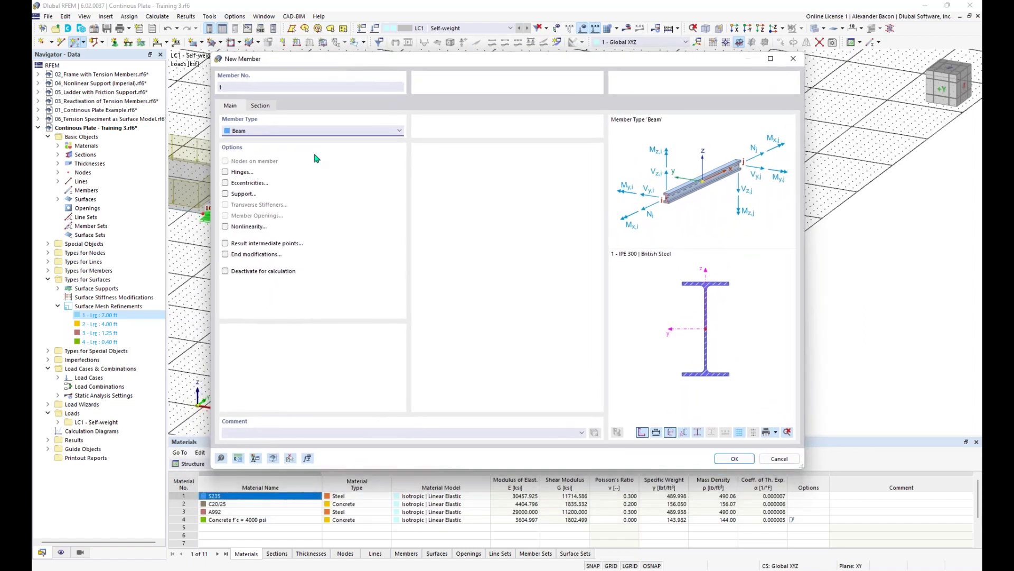
{"action": "left_click", "coordinate": [257, 131]}
{"action": "left_click", "coordinate": [258, 133]}
{"action": "left_click", "coordinate": [258, 131]}
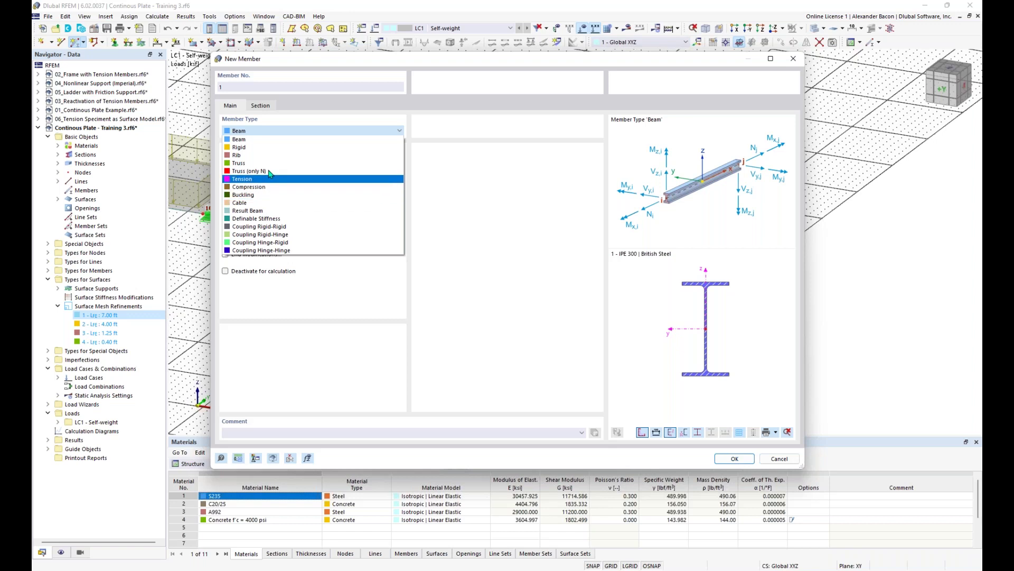
{"action": "left_click", "coordinate": [258, 139]}
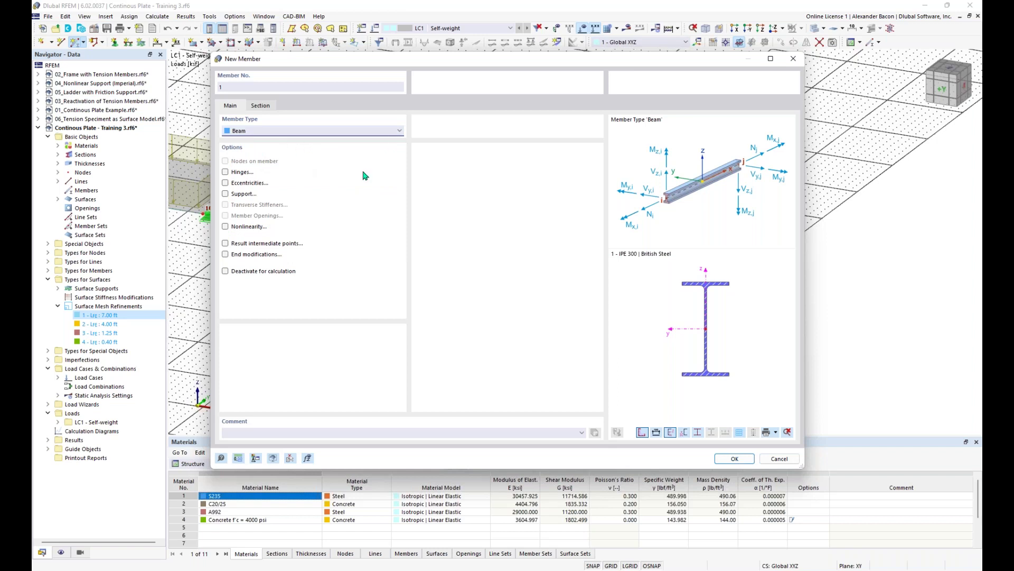
- Create a new section for the member start from the library, using the Massive I rectangle shape
{"action": "left_click", "coordinate": [272, 107]}
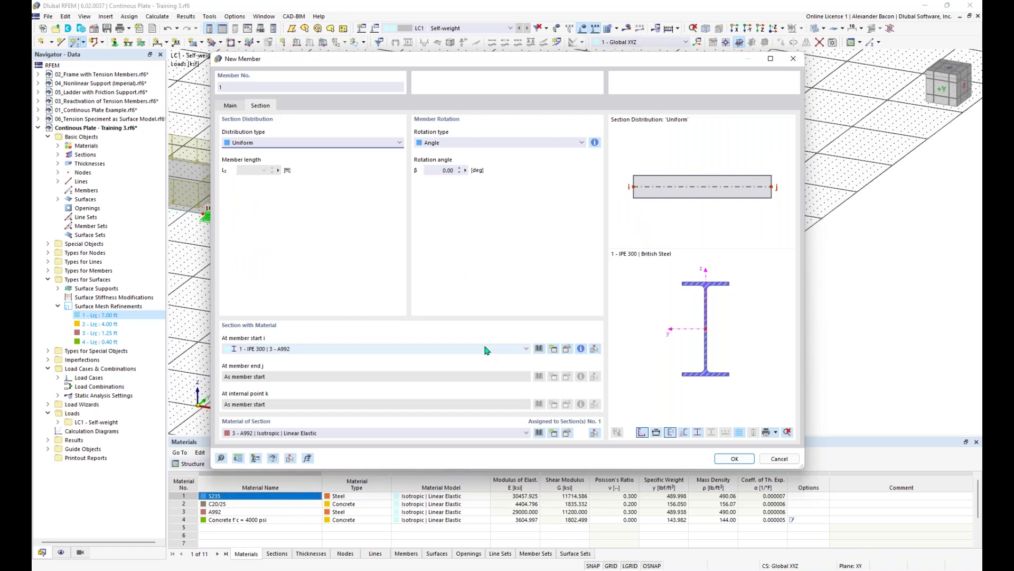
{"action": "left_click", "coordinate": [539, 350]}
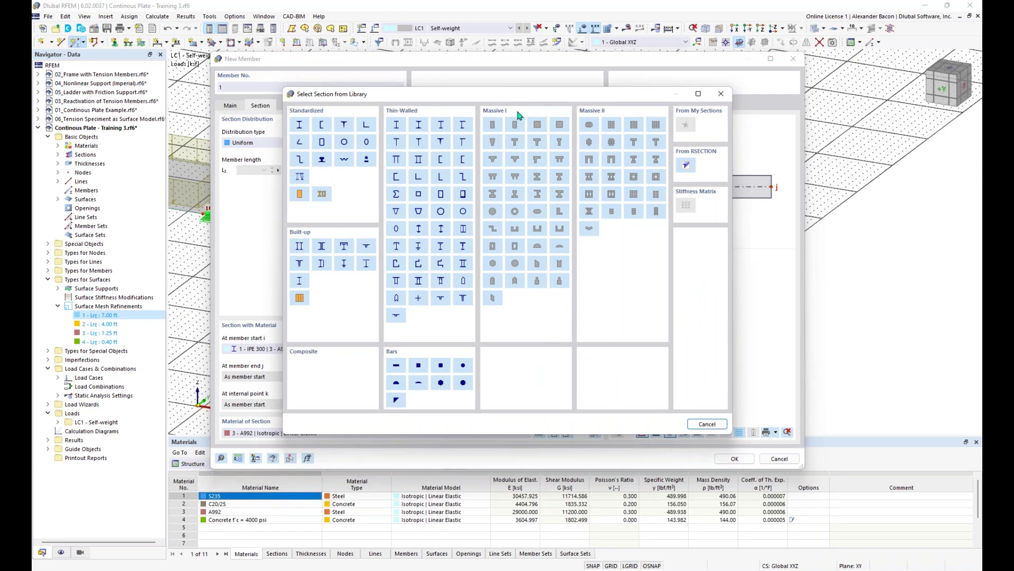
{"action": "left_click_drag", "start_coordinate": [517, 95], "coordinate": [507, 82]}
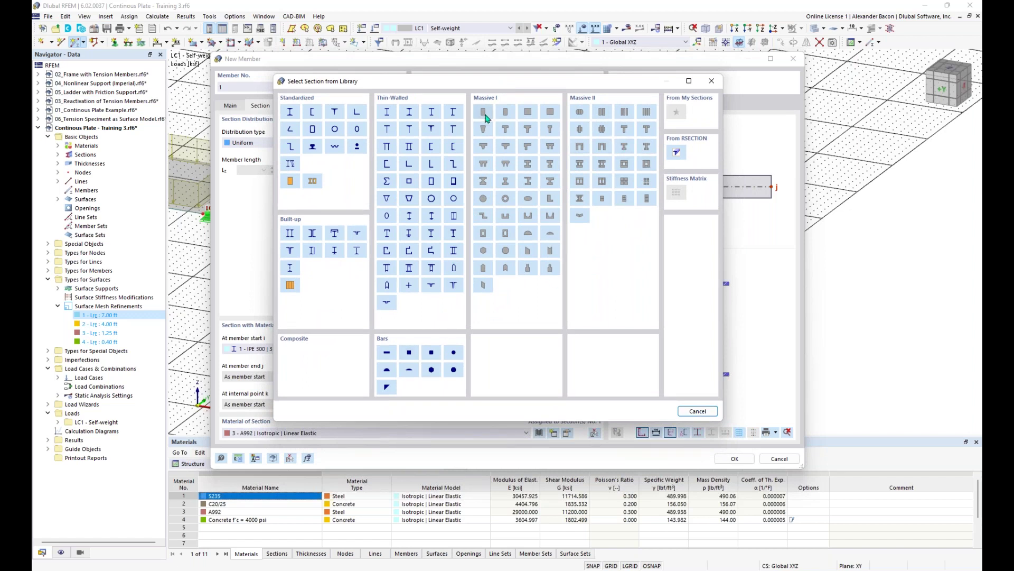
{"action": "left_click", "coordinate": [484, 112]}
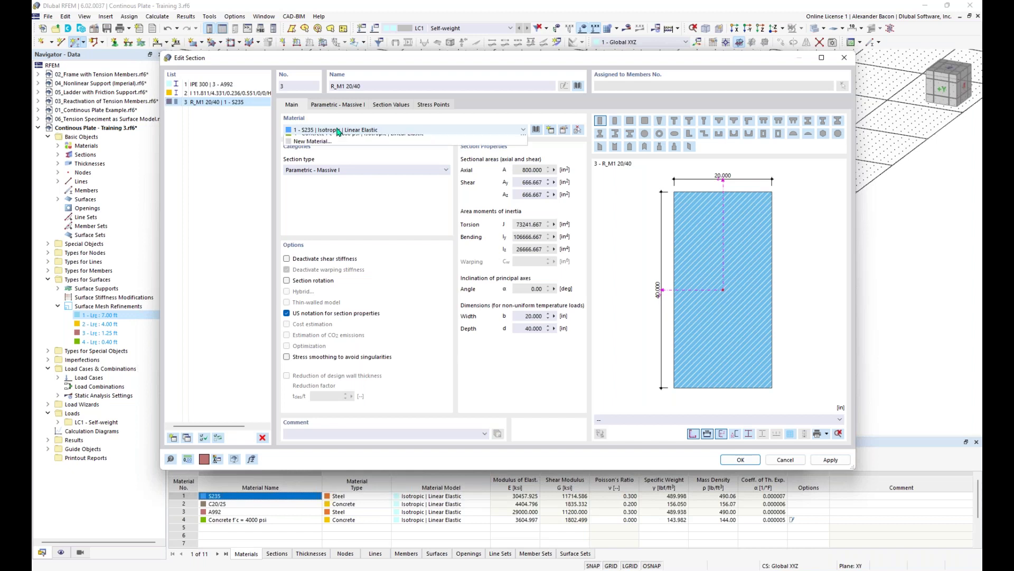
- Assign Concrete f'c = 4000 psi from the ACI 318-19 material library to the rectangular section
{"action": "left_click", "coordinate": [339, 130]}
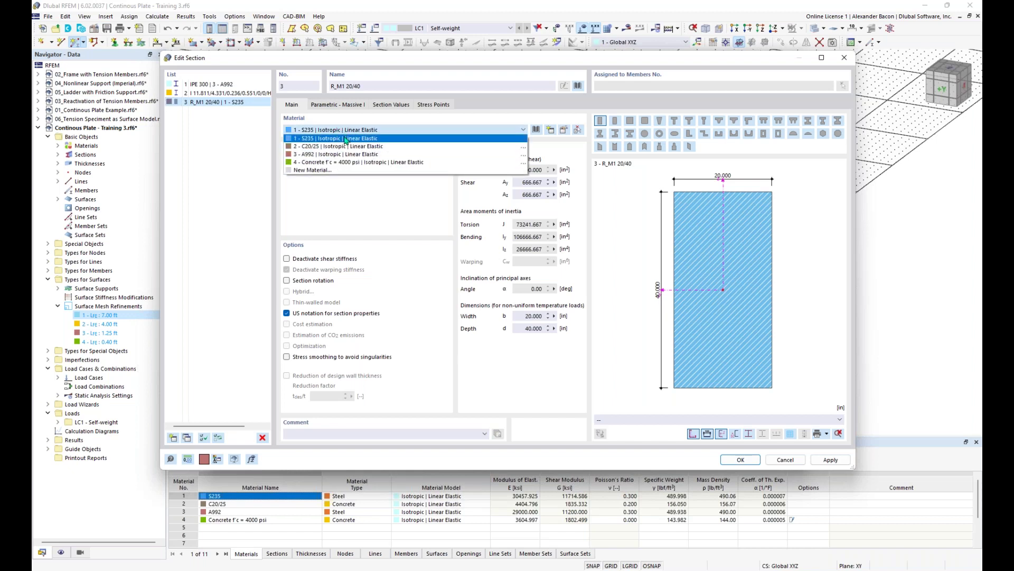
{"action": "left_click", "coordinate": [347, 138]}
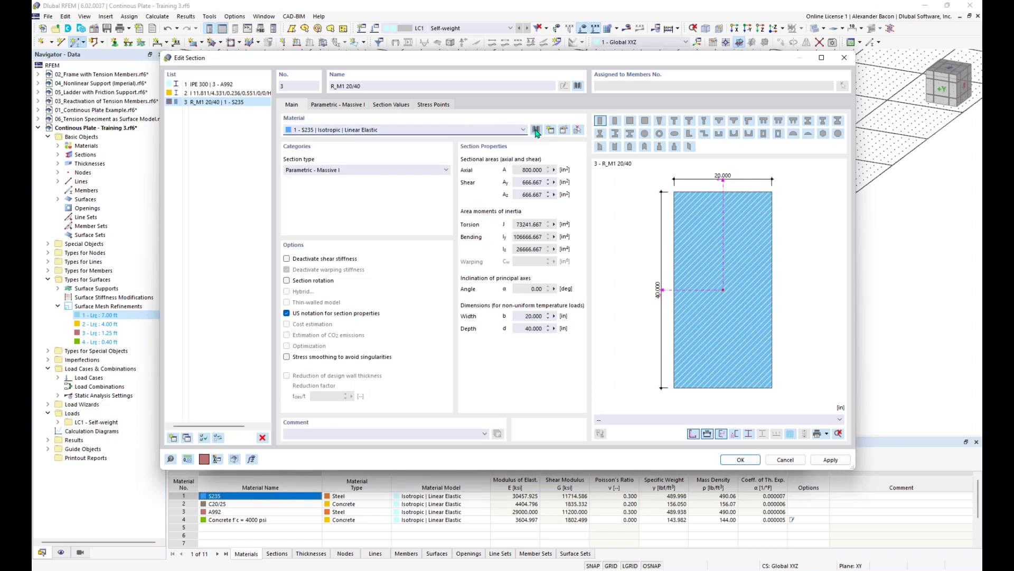
{"action": "left_click", "coordinate": [536, 131]}
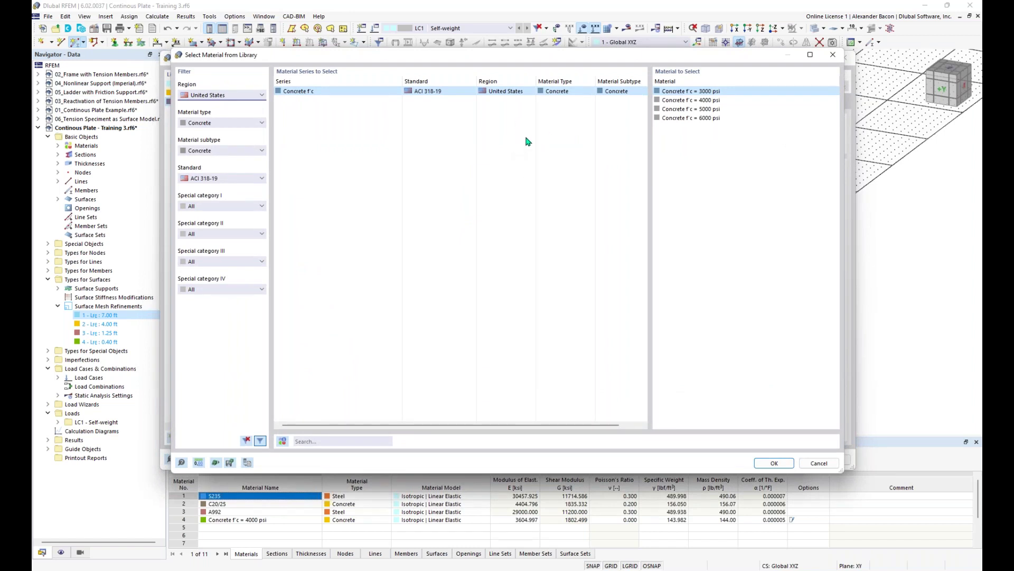
{"action": "left_click", "coordinate": [711, 102]}
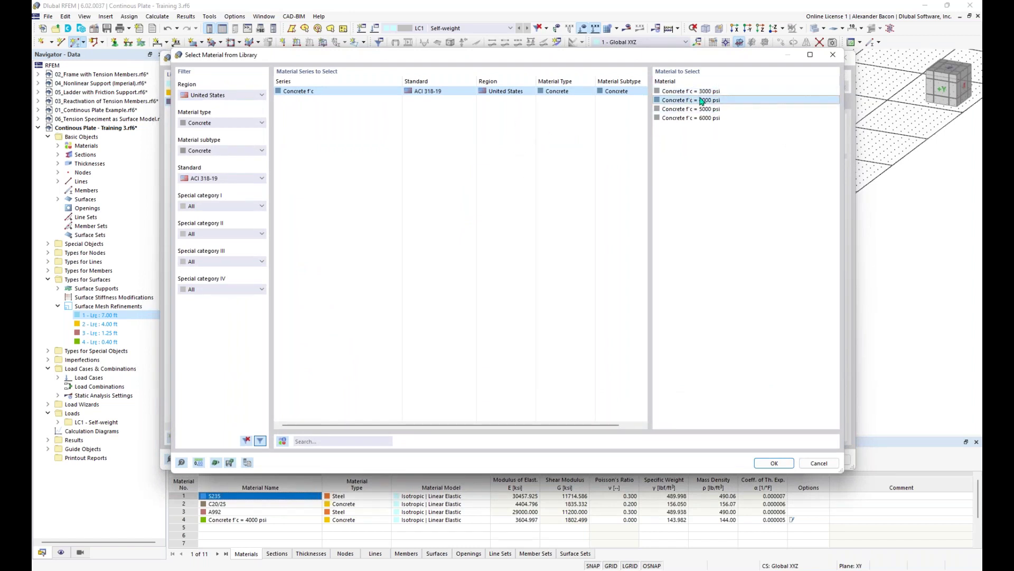
{"action": "left_click", "coordinate": [774, 464]}
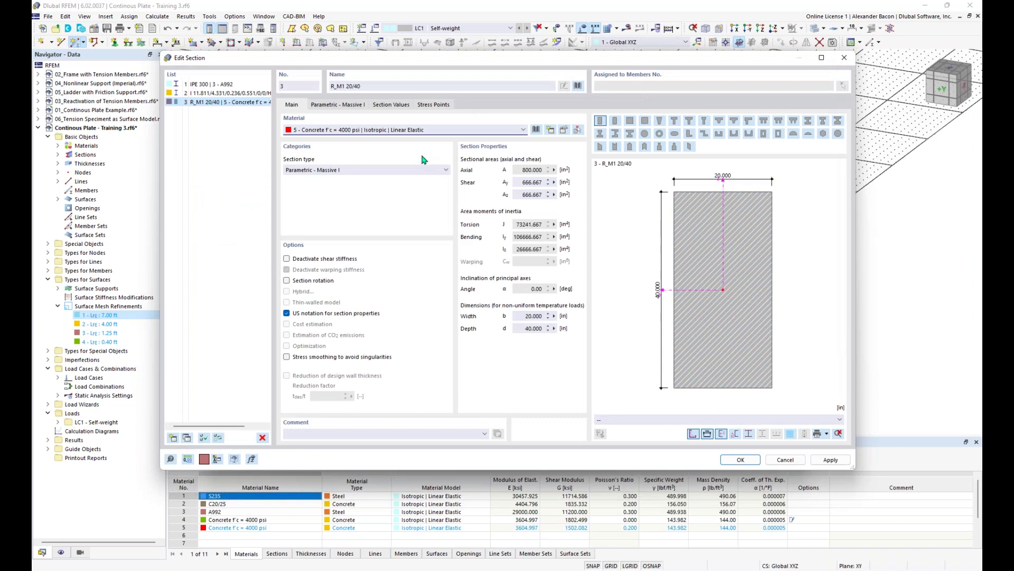
- Set the rectangular section's depth to 12 in with the width kept at 20 in, and review its section properties
{"action": "left_click", "coordinate": [341, 105]}
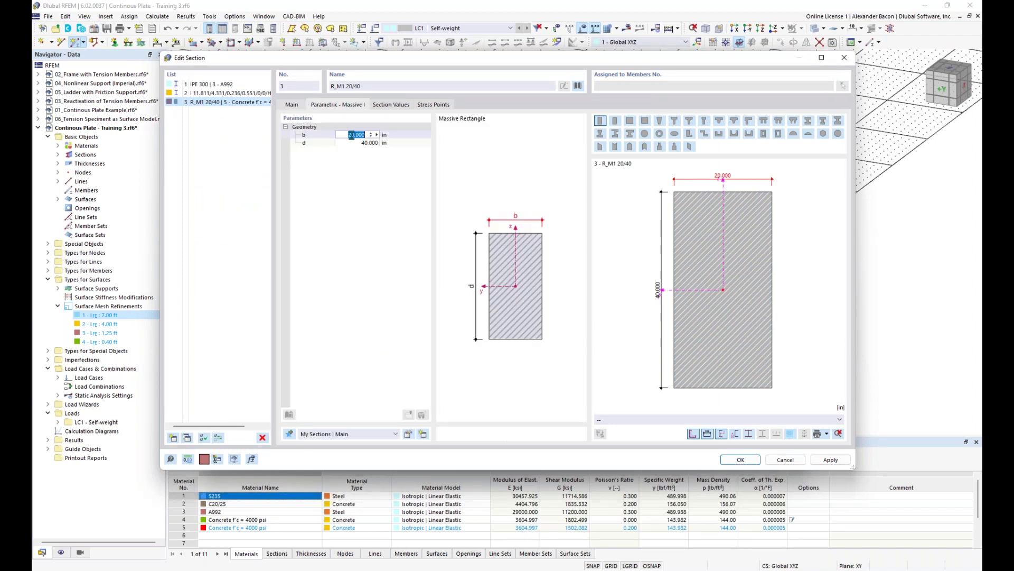
{"action": "key", "text": "Tab"}
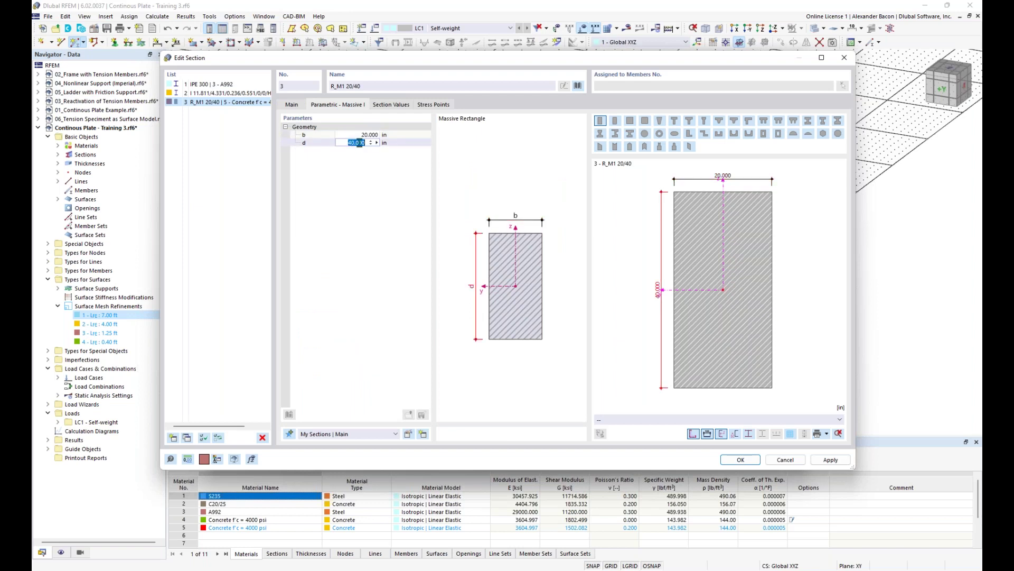
{"action": "type", "text": "12"}
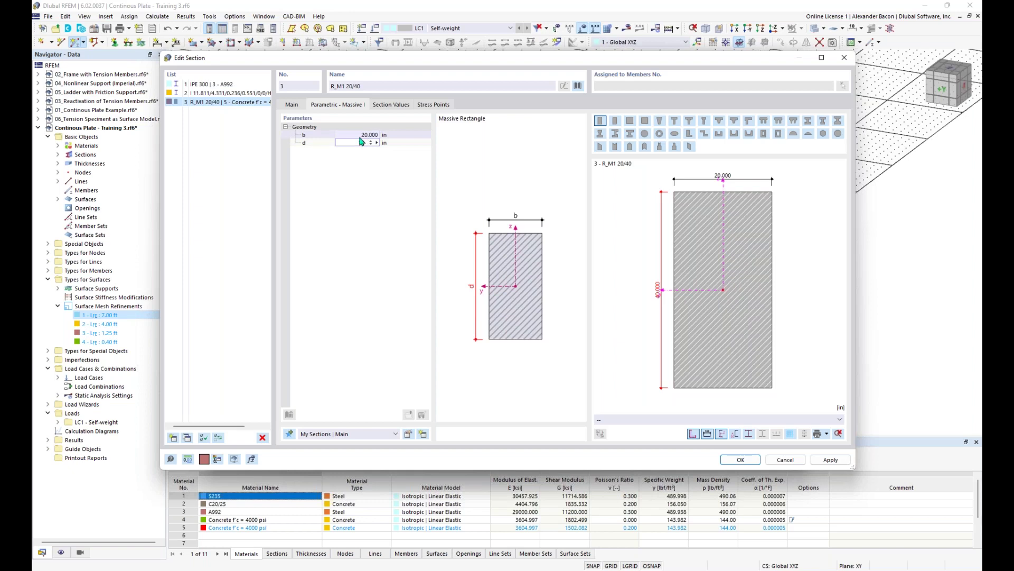
{"action": "key", "text": "Return"}
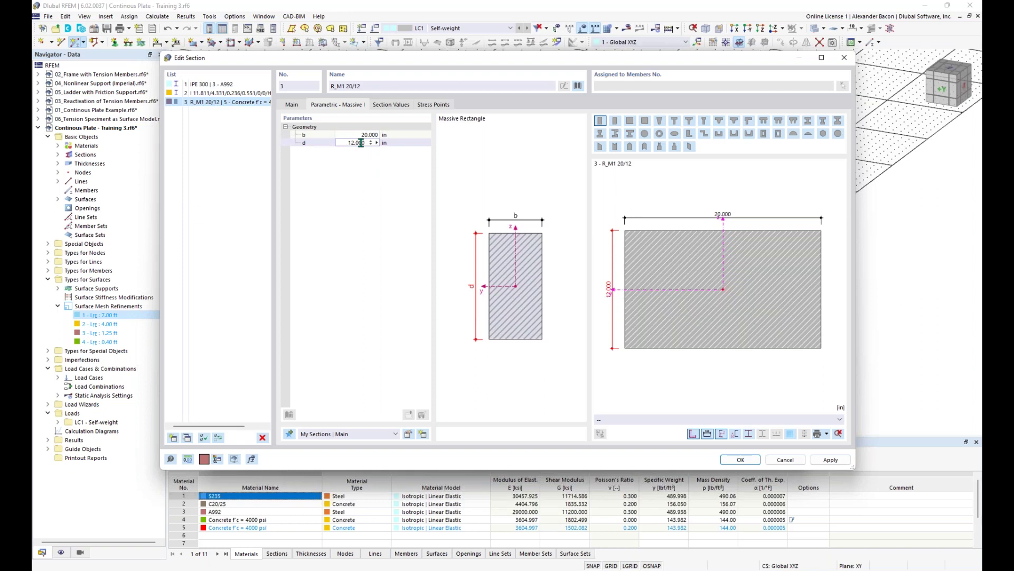
{"action": "left_click", "coordinate": [294, 105]}
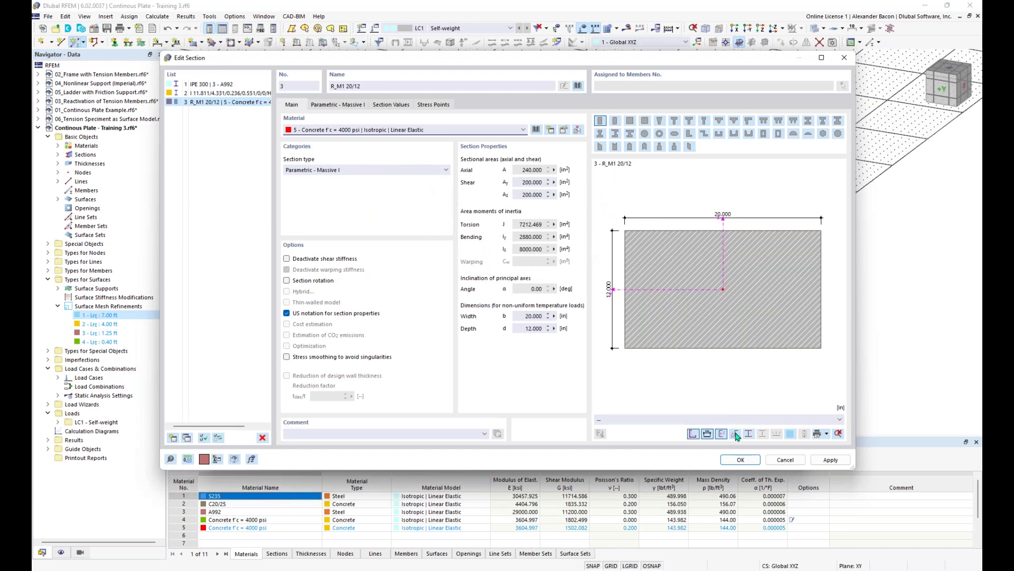
{"action": "left_click", "coordinate": [742, 459]}
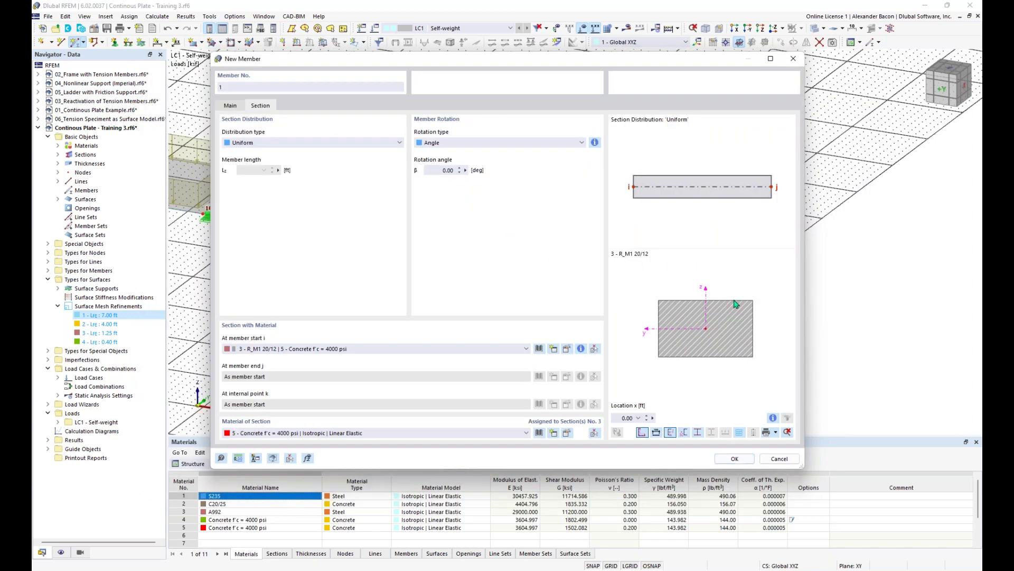
{"action": "left_click", "coordinate": [581, 349]}
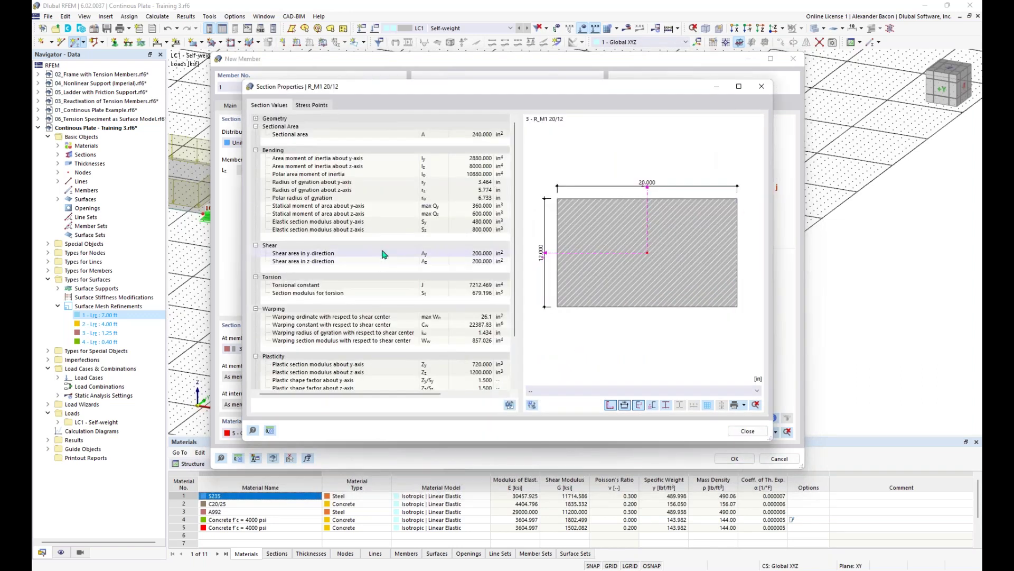
{"action": "scroll", "coordinate": [384, 238], "scroll_direction": "down", "scroll_amount": 3}
{"action": "scroll", "coordinate": [385, 235], "scroll_direction": "up", "scroll_amount": 3}
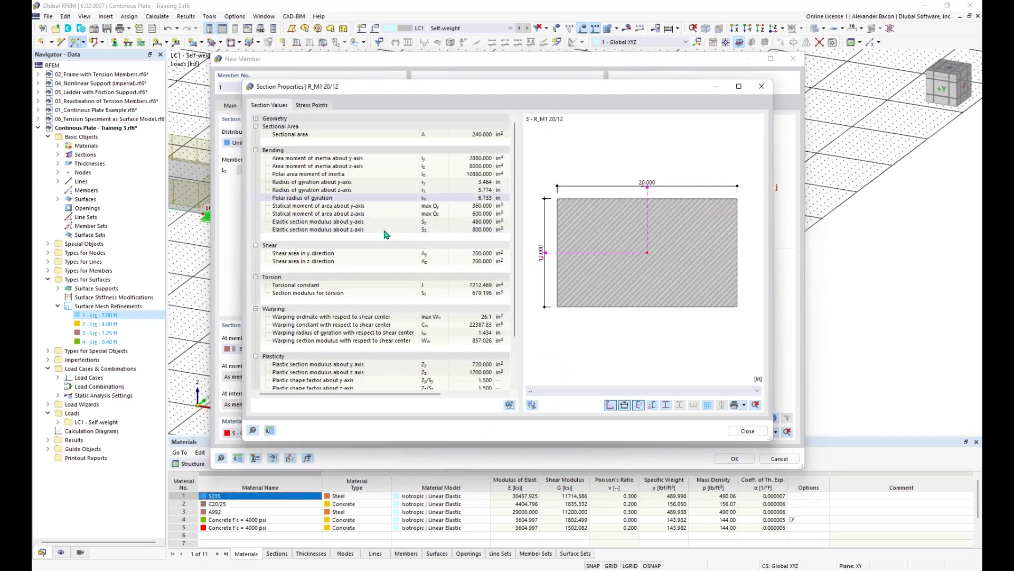
{"action": "left_click", "coordinate": [761, 87]}
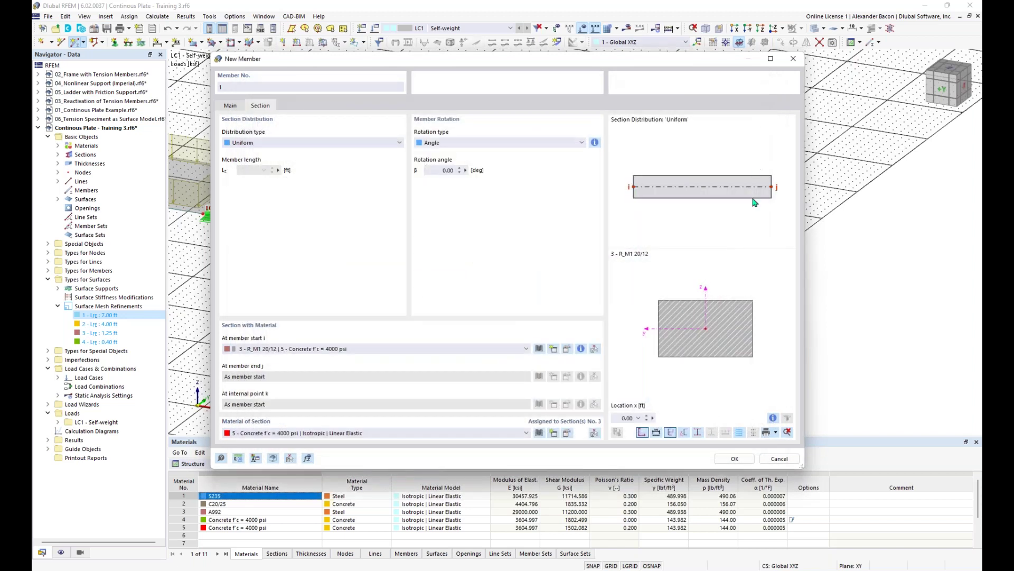
- Place the beam beside the last plate, starting at X 74 ft, Y 8 ft, with a length of 32 ft along X
{"action": "left_click", "coordinate": [735, 458]}
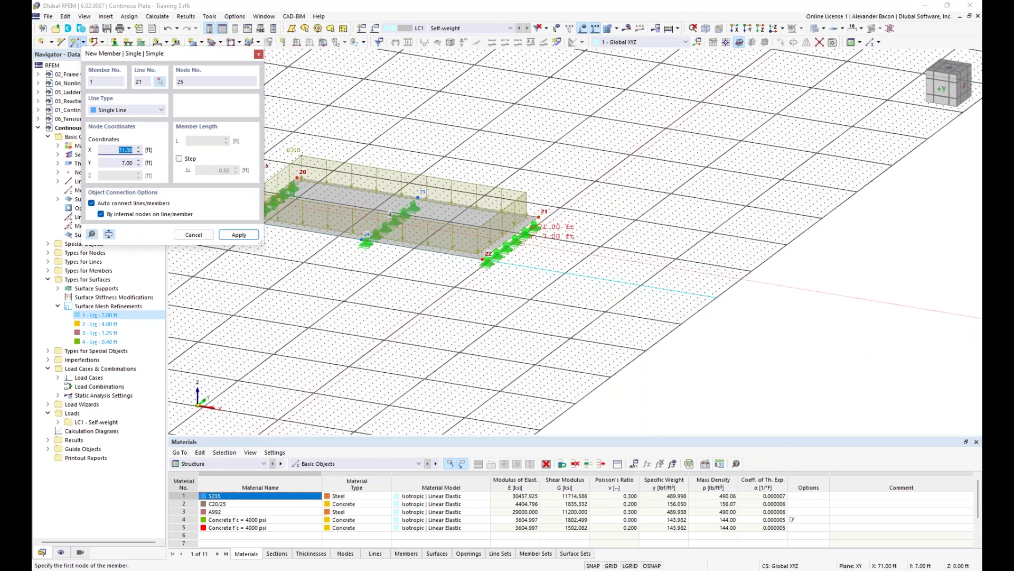
{"action": "scroll", "coordinate": [533, 241], "scroll_direction": "up", "scroll_amount": 2}
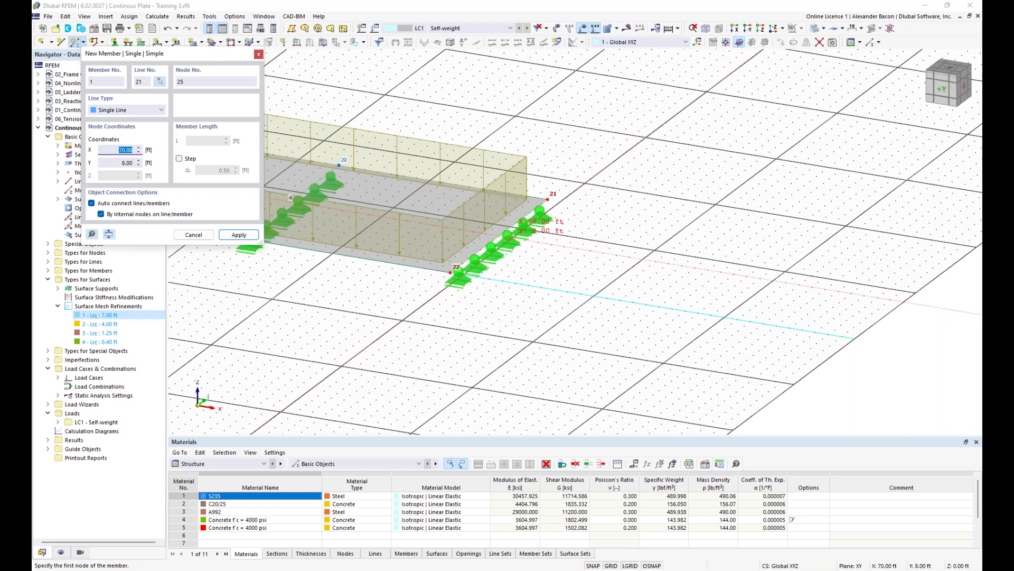
{"action": "left_click", "coordinate": [564, 246]}
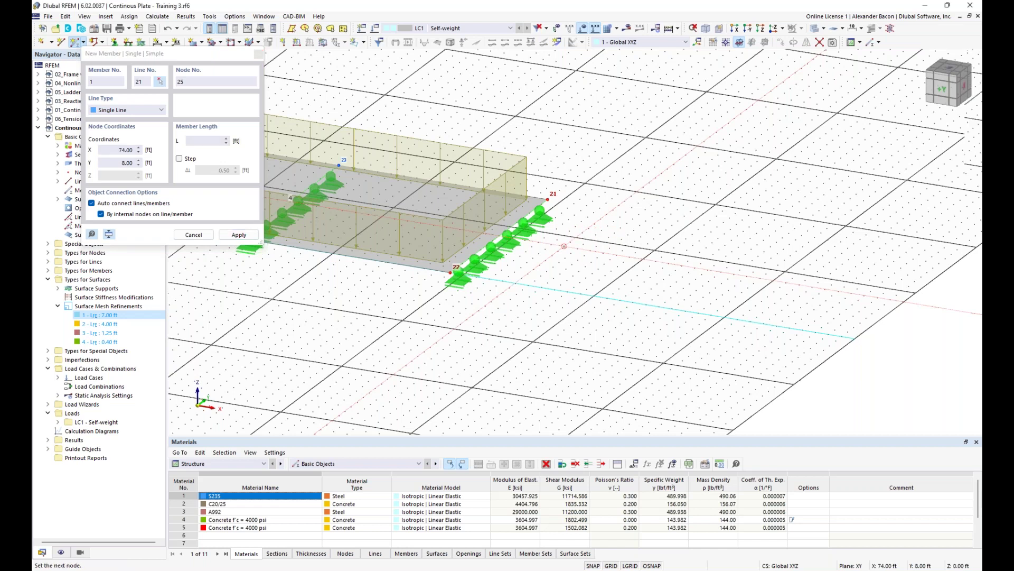
{"action": "scroll", "coordinate": [564, 247], "scroll_direction": "down", "scroll_amount": 2}
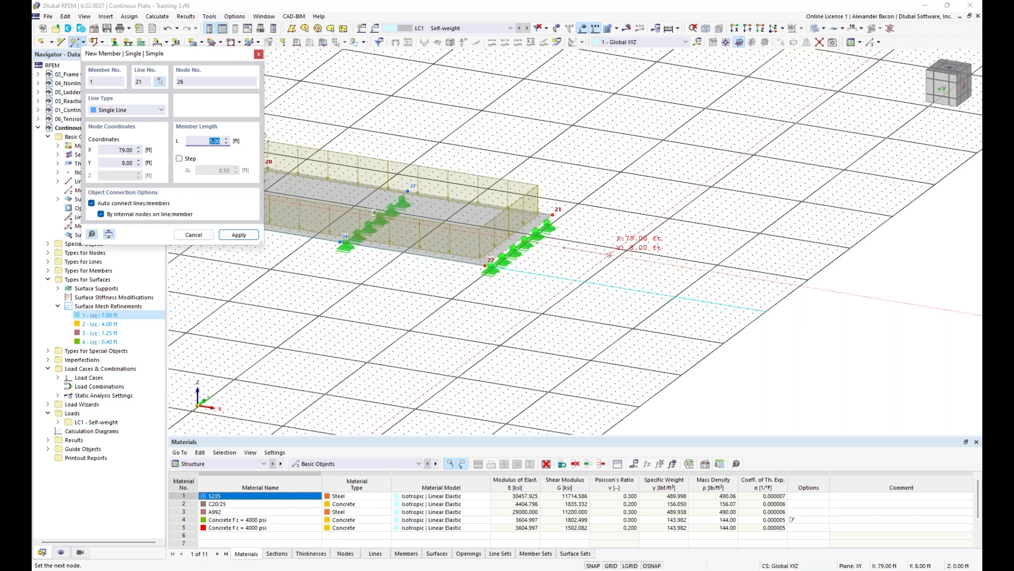
{"action": "type", "text": "32"}
{"action": "key", "text": "Return"}
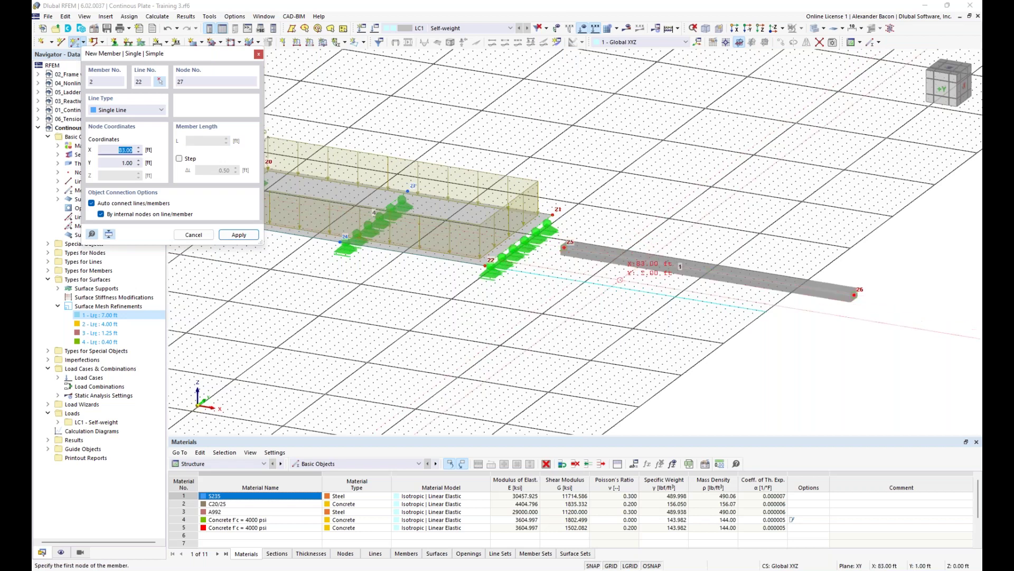
{"action": "key", "text": "Escape"}
- Turn off the work plane grid around the plates and the new beam
{"action": "scroll", "coordinate": [688, 328], "scroll_direction": "down", "scroll_amount": 1}
{"action": "middle_click_drag", "start_coordinate": [651, 329], "coordinate": [595, 332]}
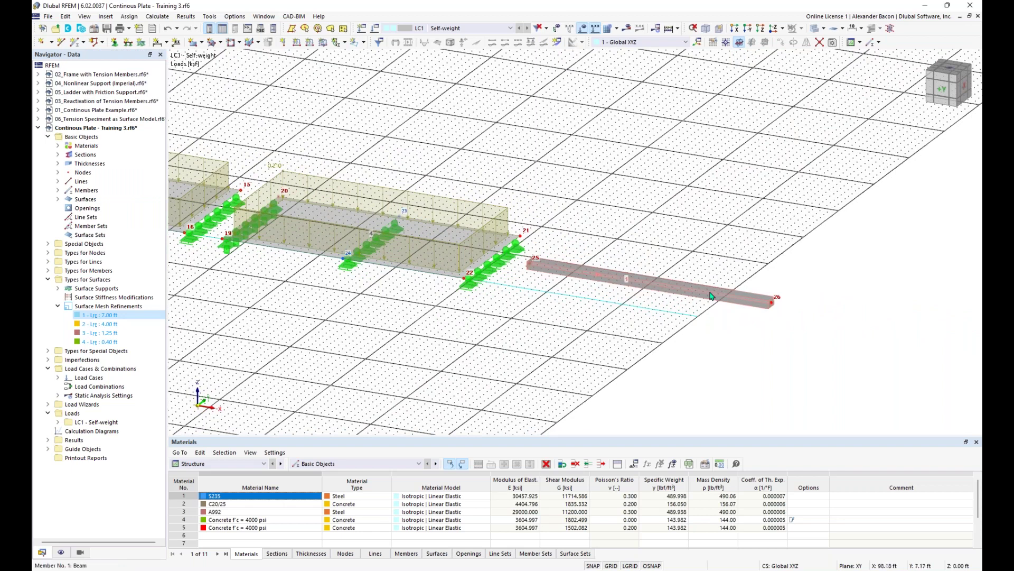
{"action": "scroll", "coordinate": [695, 322], "scroll_direction": "up", "scroll_amount": 2}
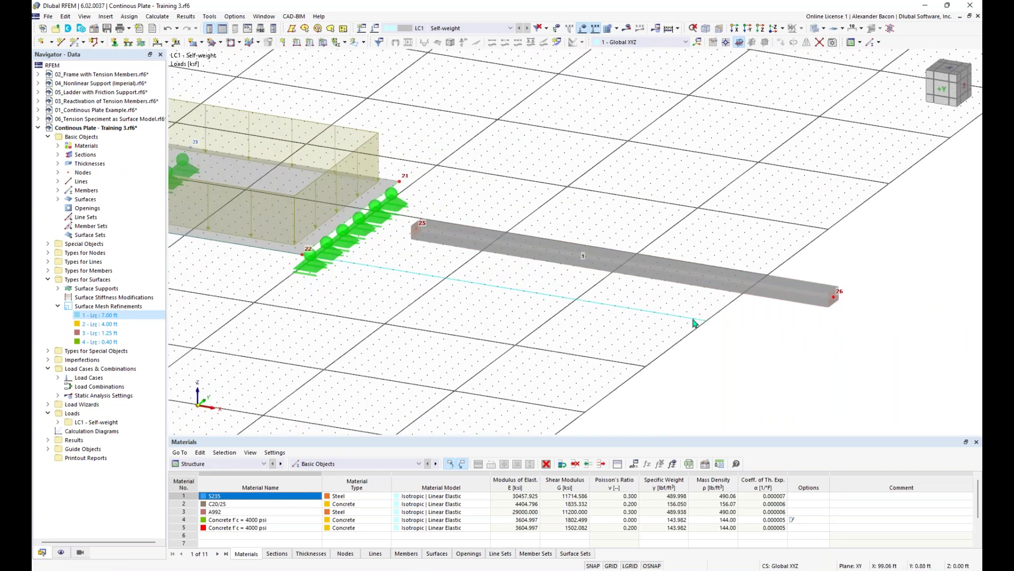
{"action": "middle_click_drag", "start_coordinate": [695, 321], "coordinate": [645, 317]}
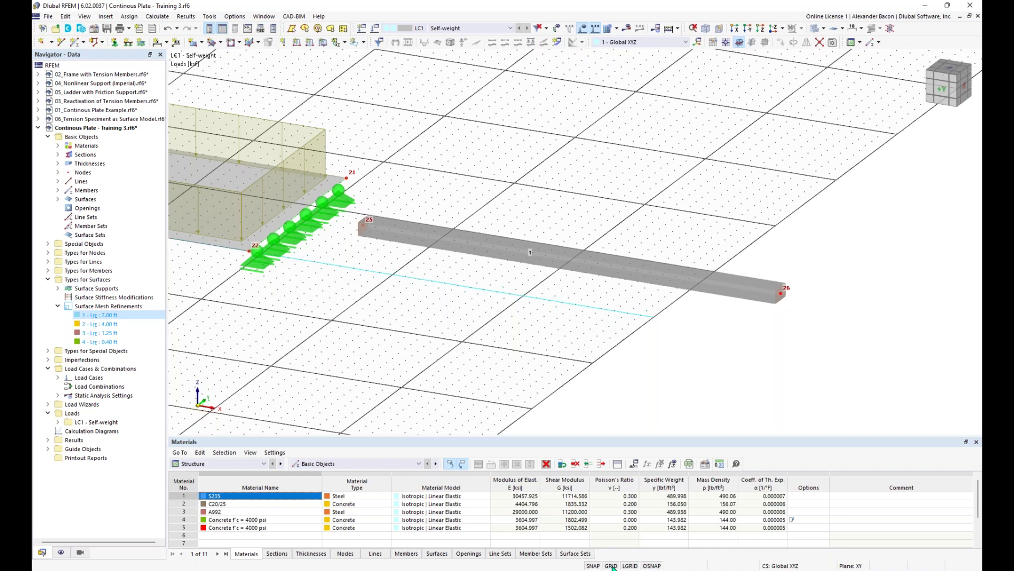
{"action": "left_click", "coordinate": [611, 566]}
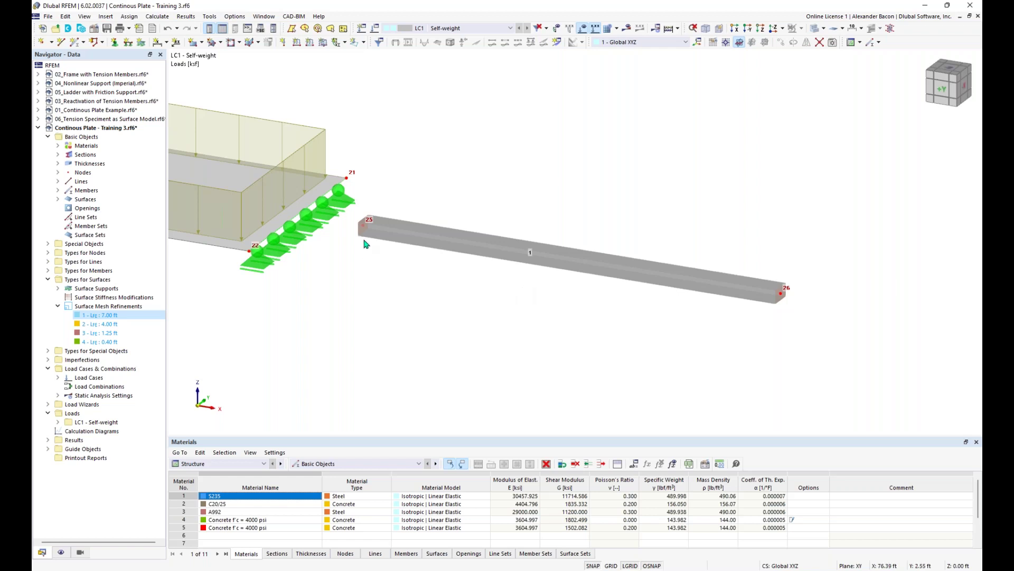
- Add one intermediate node on the beam using the option that creates 'On Member' nodes without dividing the member
{"action": "mouse_move", "coordinate": [565, 260]}
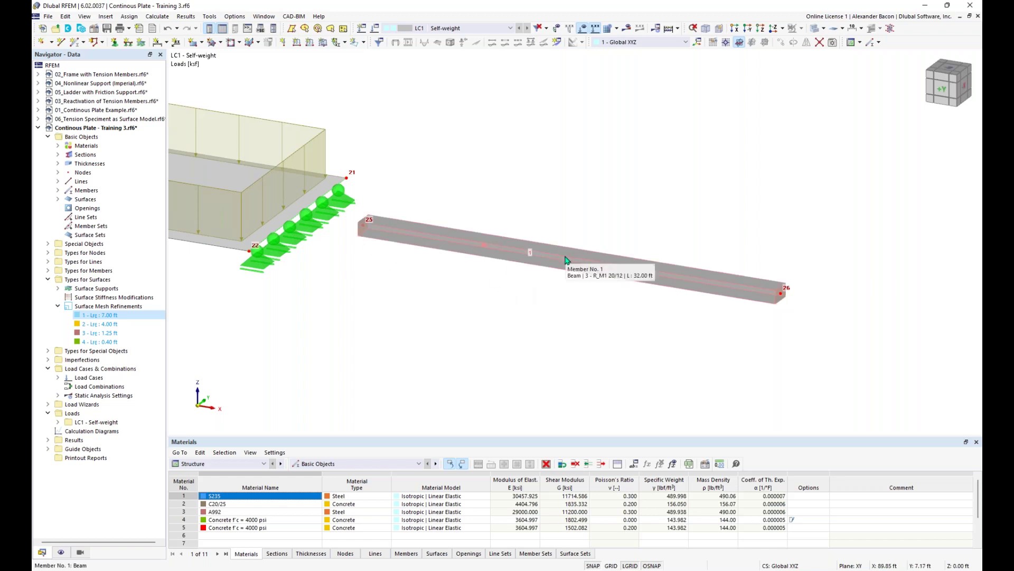
{"action": "right_click", "coordinate": [566, 260]}
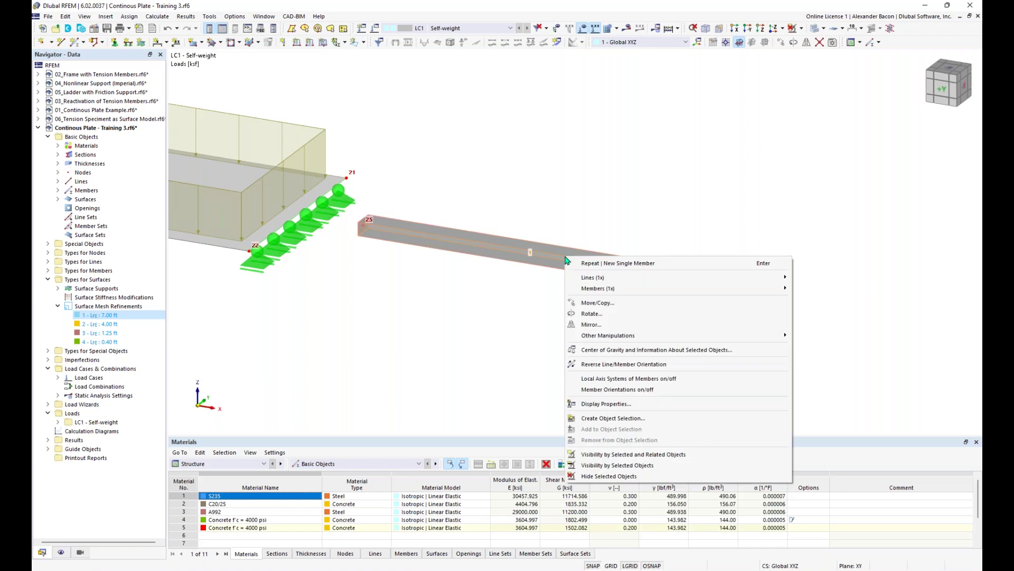
{"action": "mouse_move", "coordinate": [656, 288]}
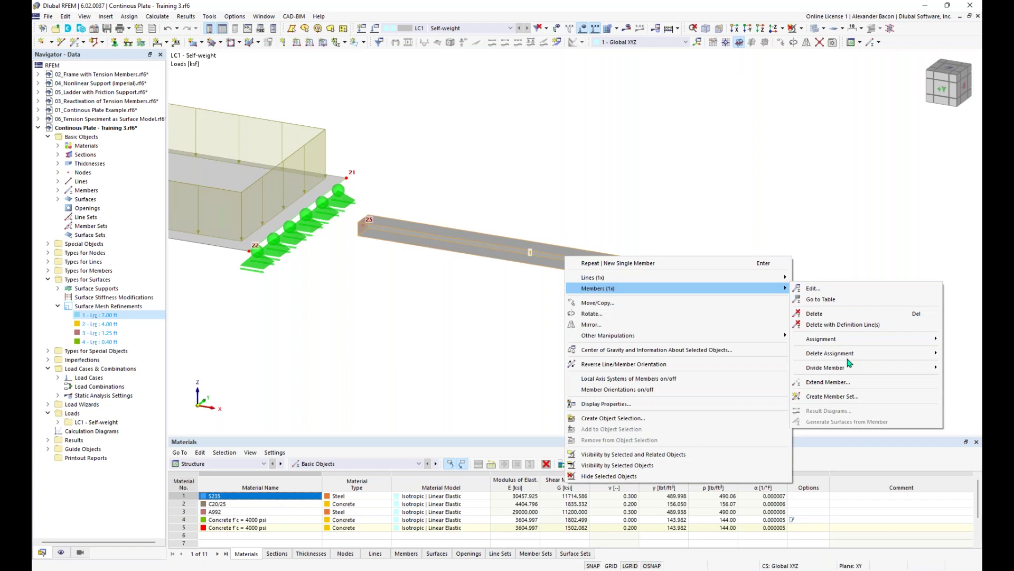
{"action": "mouse_move", "coordinate": [844, 369]}
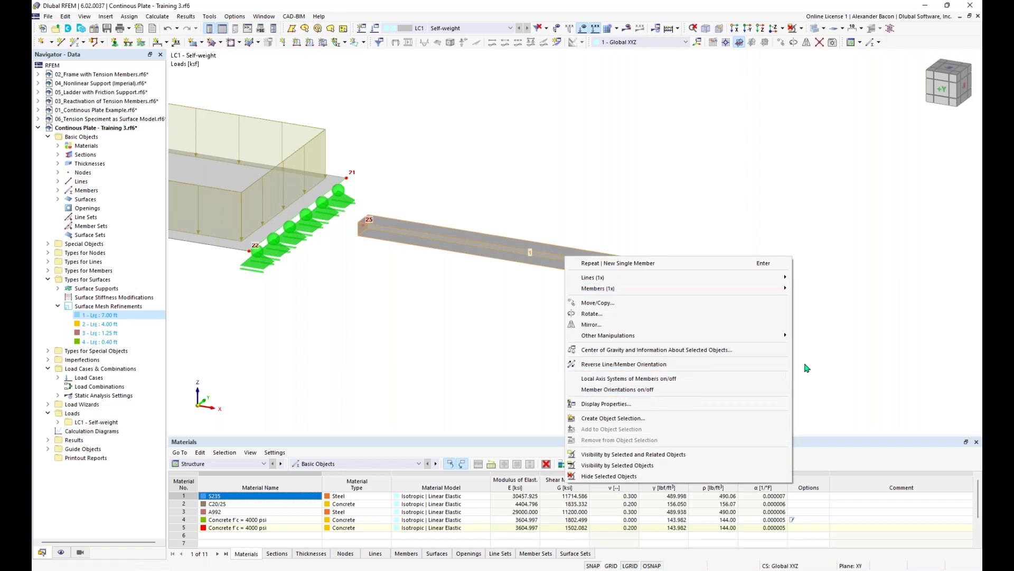
{"action": "mouse_move", "coordinate": [740, 289]}
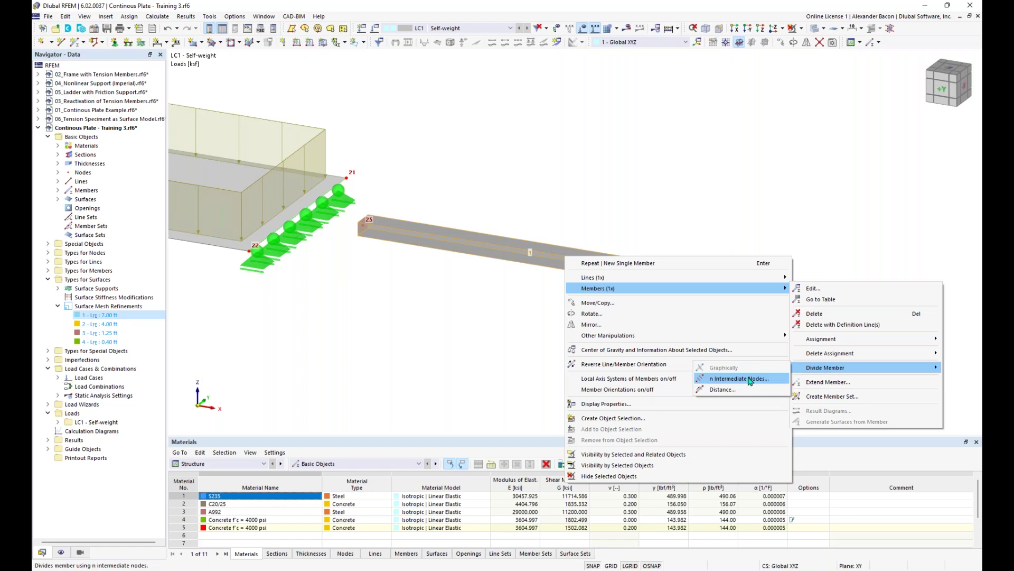
{"action": "left_click", "coordinate": [750, 380]}
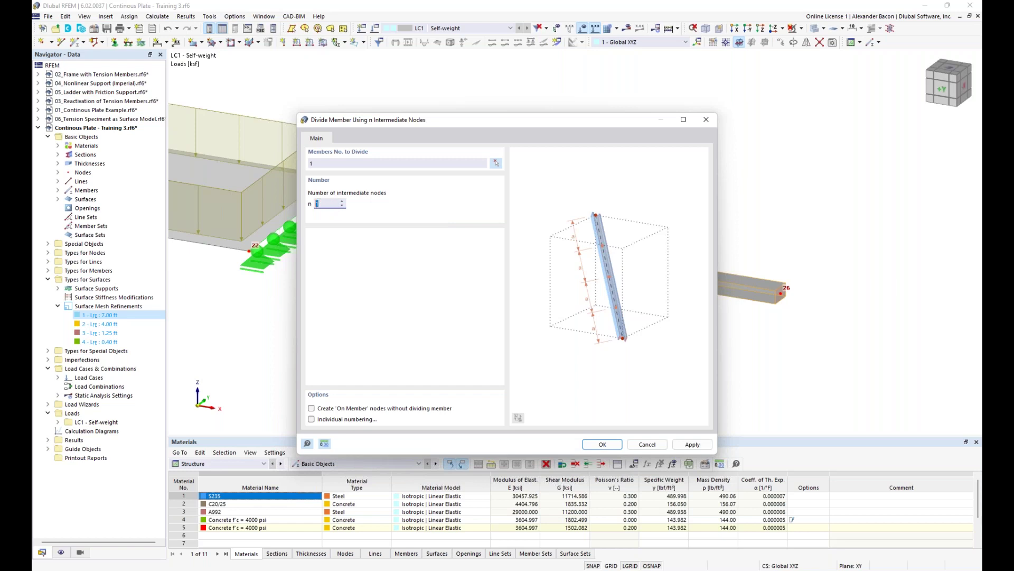
{"action": "left_click", "coordinate": [339, 412]}
{"action": "left_click", "coordinate": [603, 444]}
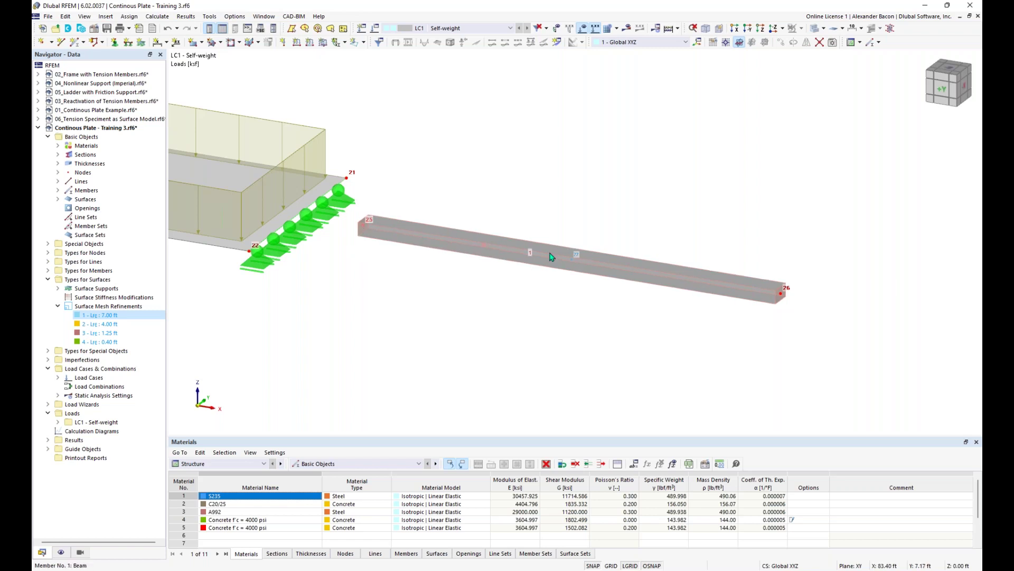
- Fix rotation about X in the Hinged nodal support and assign it to node 25 at the beam's start
{"action": "left_click", "coordinate": [115, 42]}
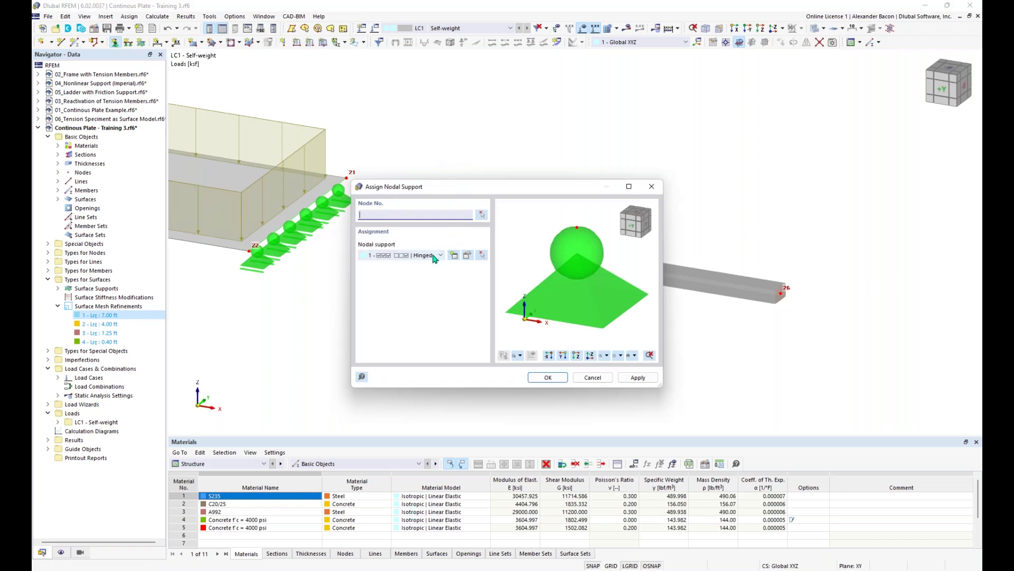
{"action": "left_click", "coordinate": [467, 255]}
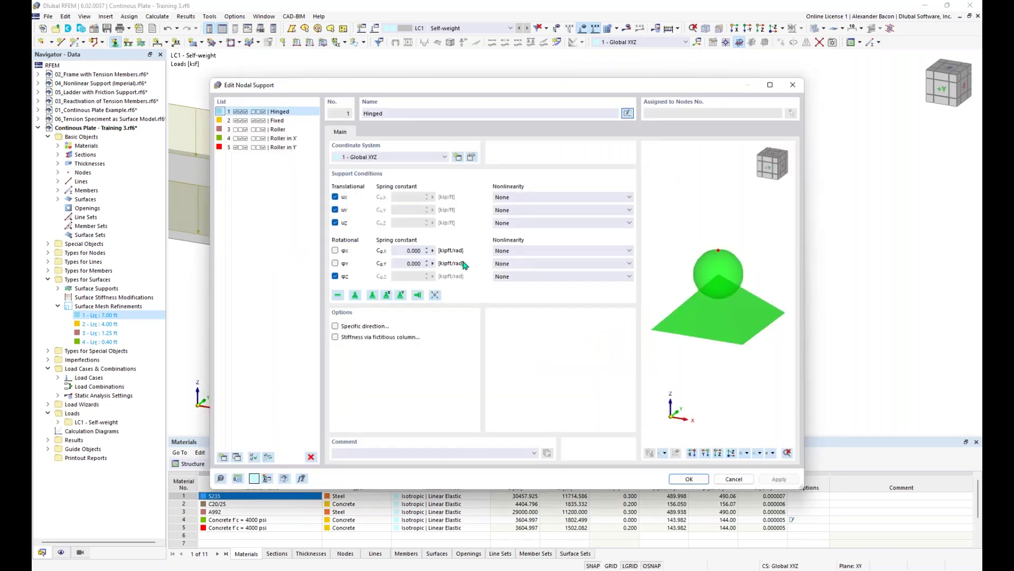
{"action": "left_click", "coordinate": [336, 251]}
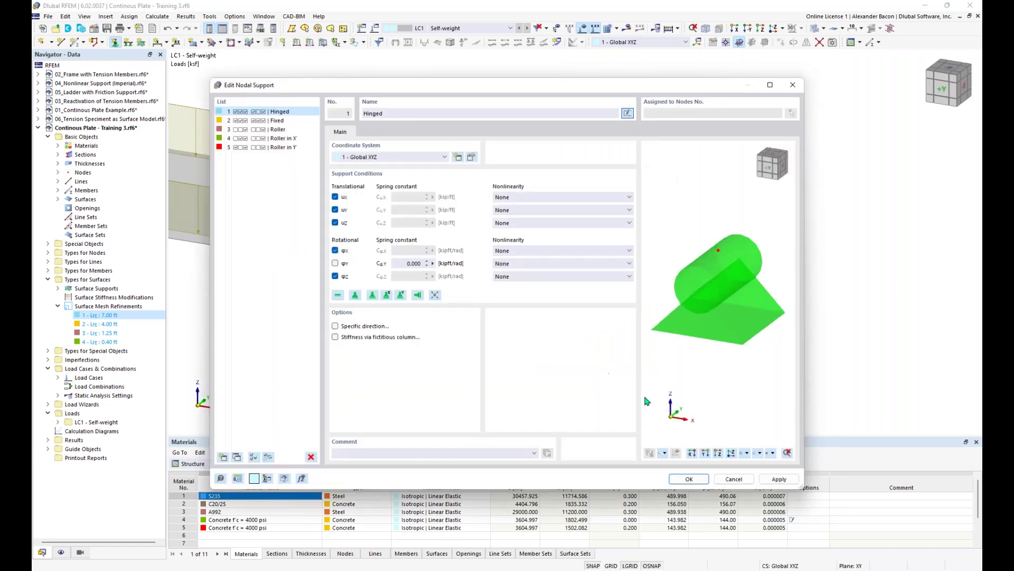
{"action": "left_click", "coordinate": [689, 478]}
{"action": "left_click", "coordinate": [546, 376]}
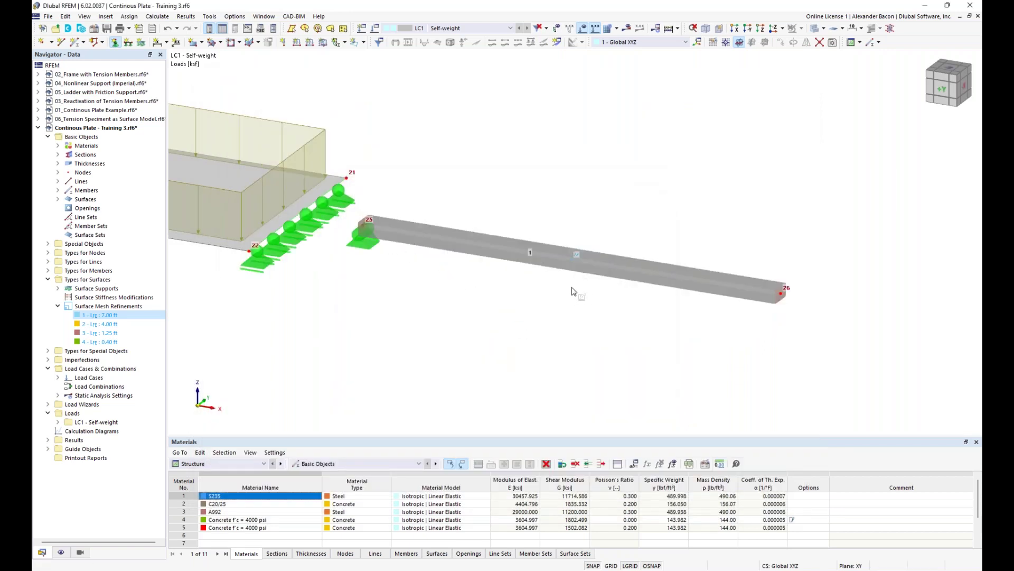
{"action": "key", "text": "Escape"}
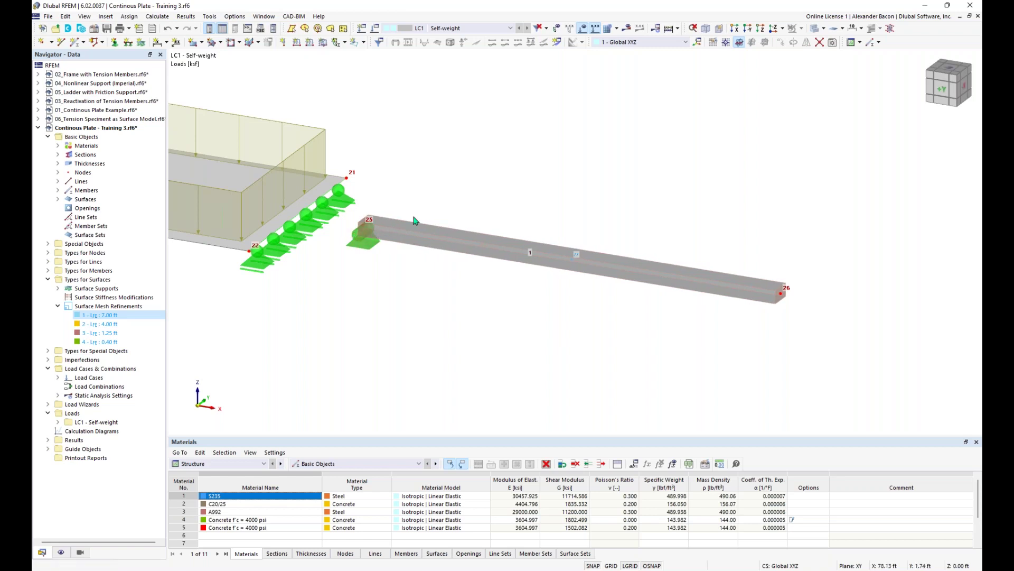
- Show the beam's local axes and create a nodal support free in uX, with uY, uZ and φZ fixed
{"action": "right_click", "coordinate": [420, 236]}
{"action": "left_click", "coordinate": [479, 356]}
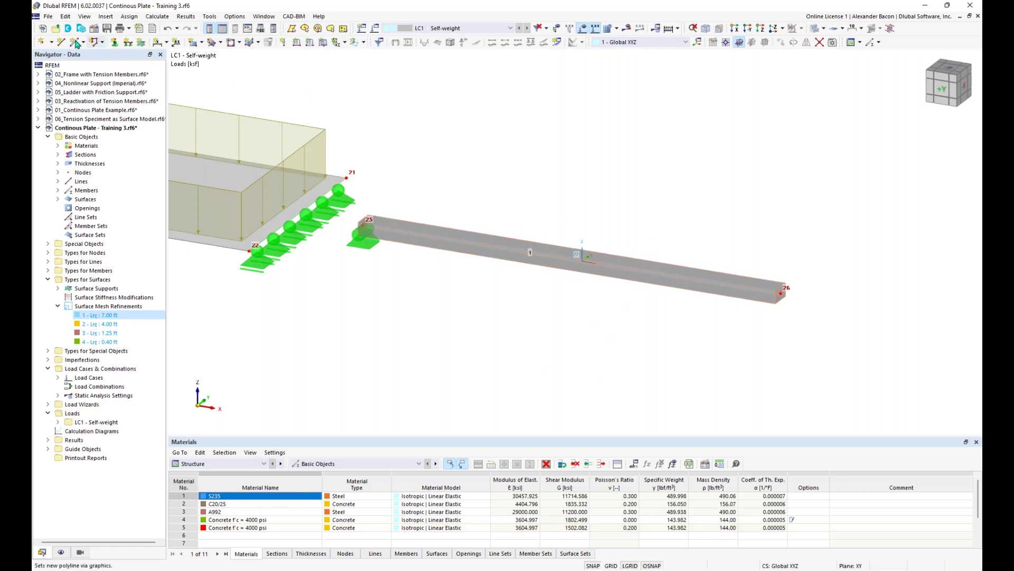
{"action": "left_click", "coordinate": [115, 42]}
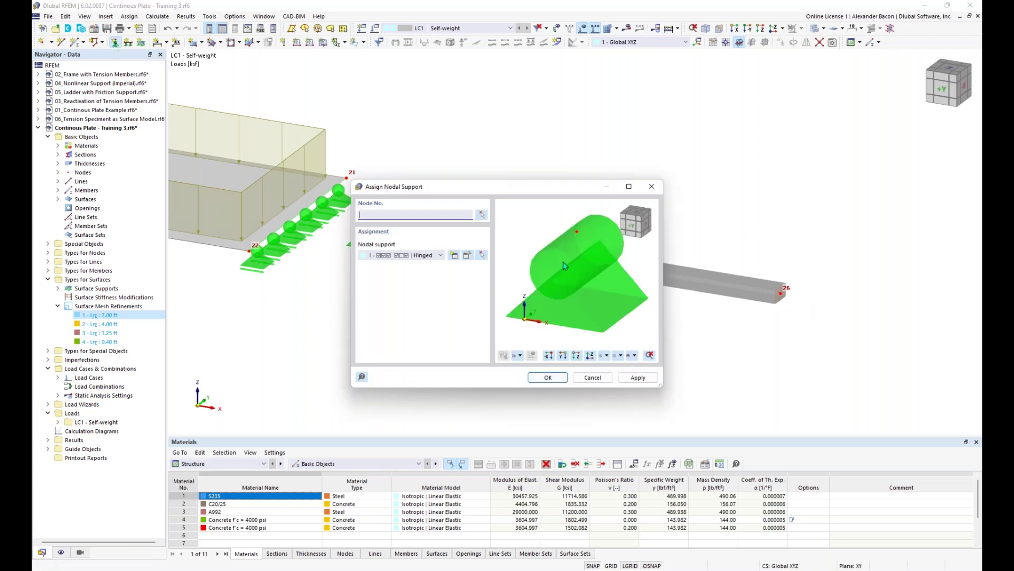
{"action": "left_click", "coordinate": [454, 256]}
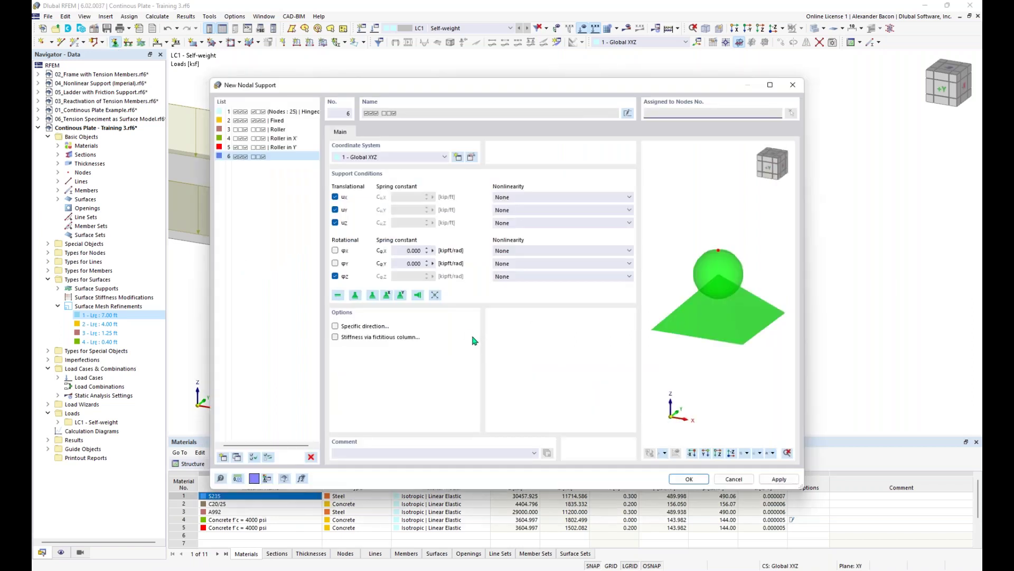
{"action": "left_click", "coordinate": [389, 298]}
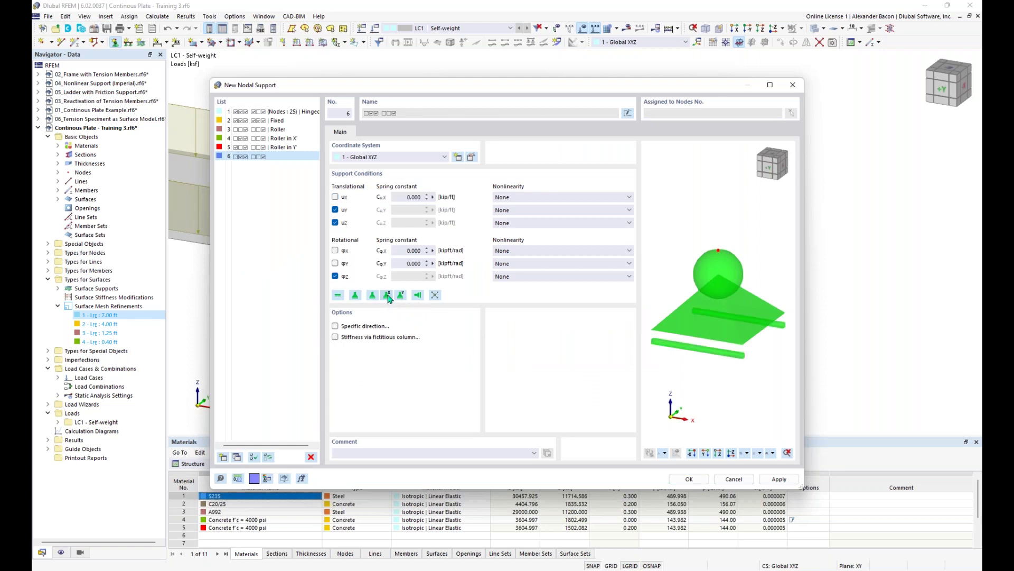
{"action": "left_click", "coordinate": [690, 480]}
- Assign the new roller support to the beam's intermediate node and its far end at node 26
{"action": "left_click", "coordinate": [568, 378]}
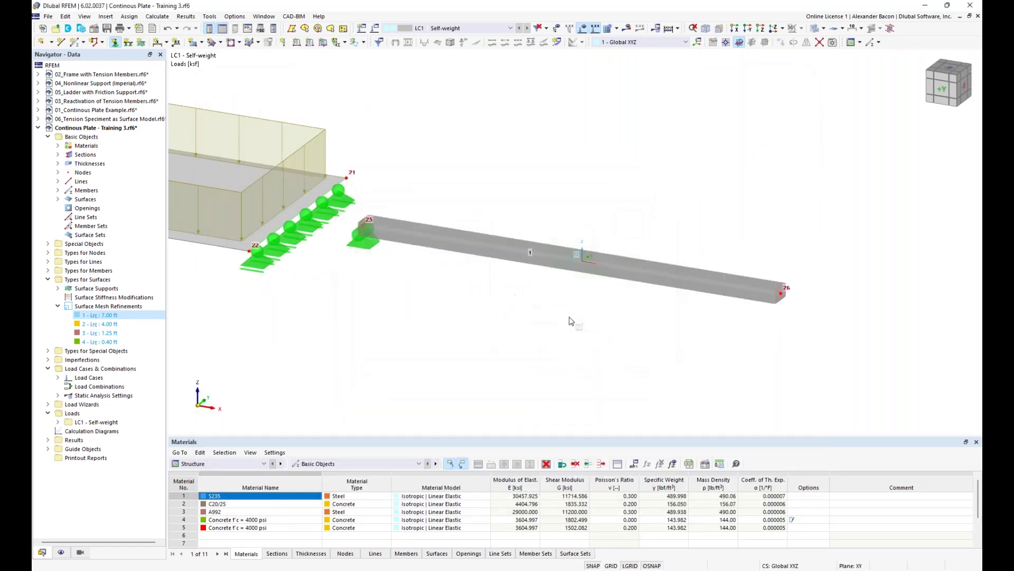
{"action": "left_click", "coordinate": [571, 259]}
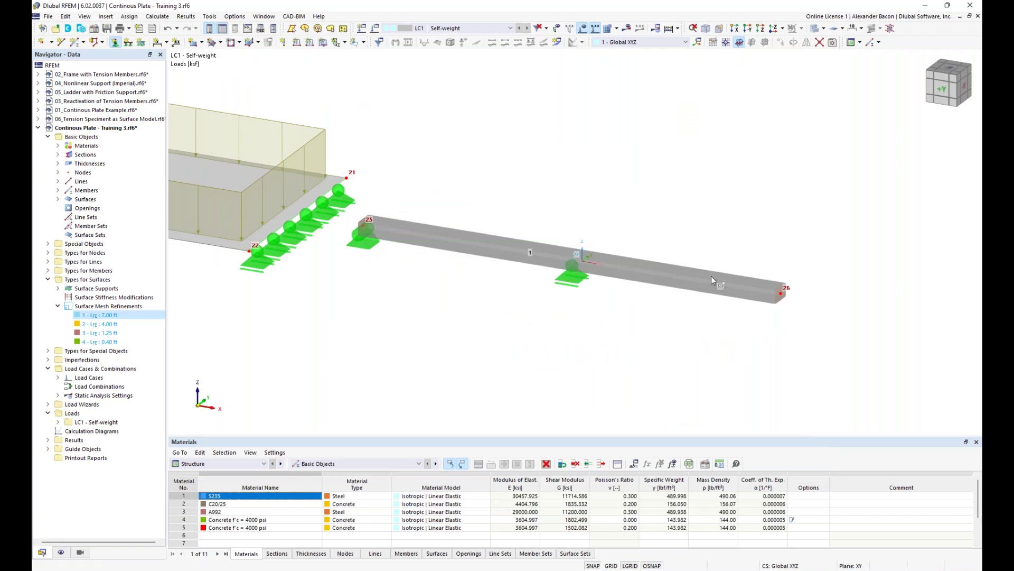
{"action": "left_click", "coordinate": [782, 294]}
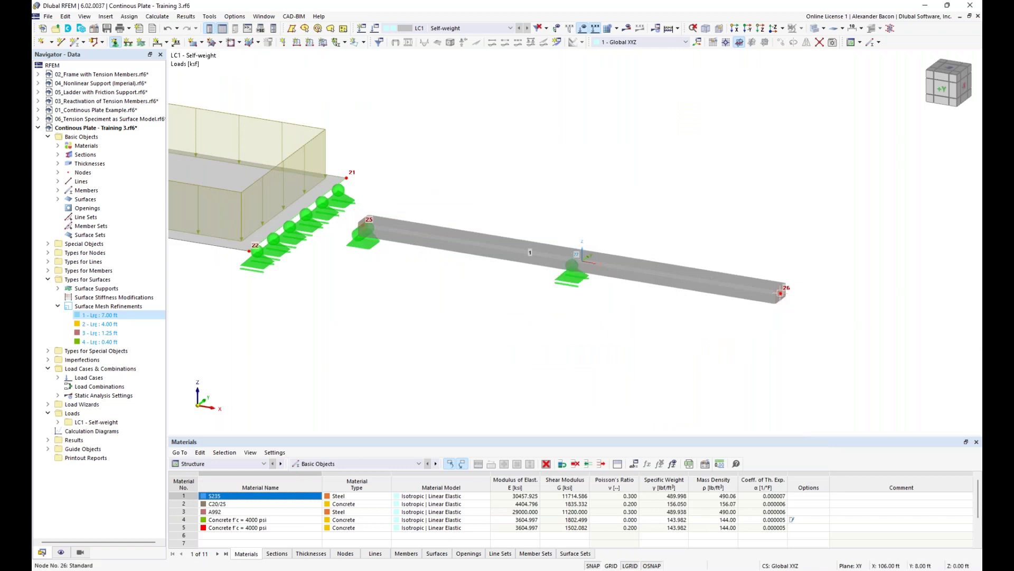
{"action": "scroll", "coordinate": [636, 334], "scroll_direction": "down", "scroll_amount": 2}
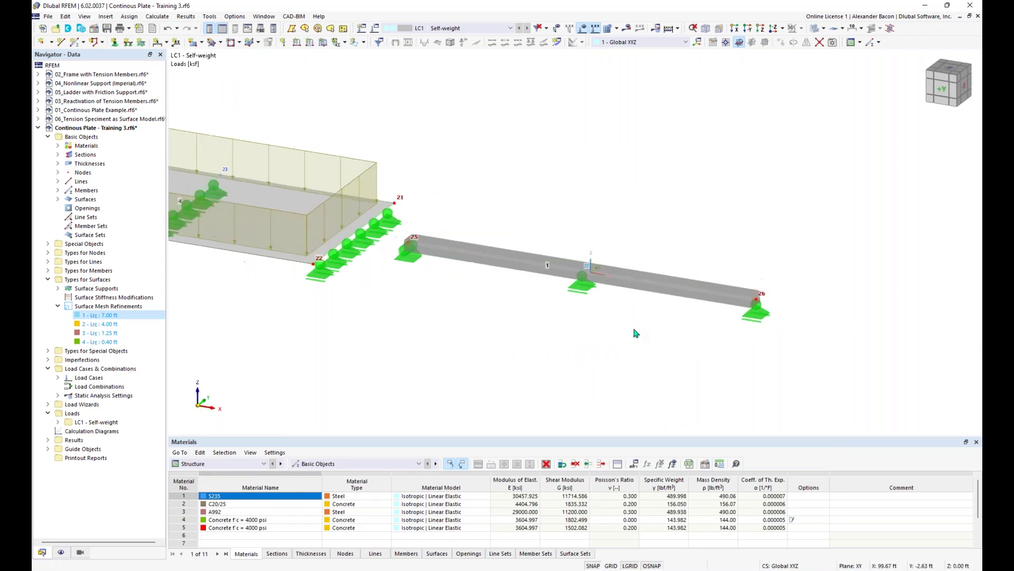
{"action": "middle_click_drag", "start_coordinate": [611, 337], "coordinate": [553, 295]}
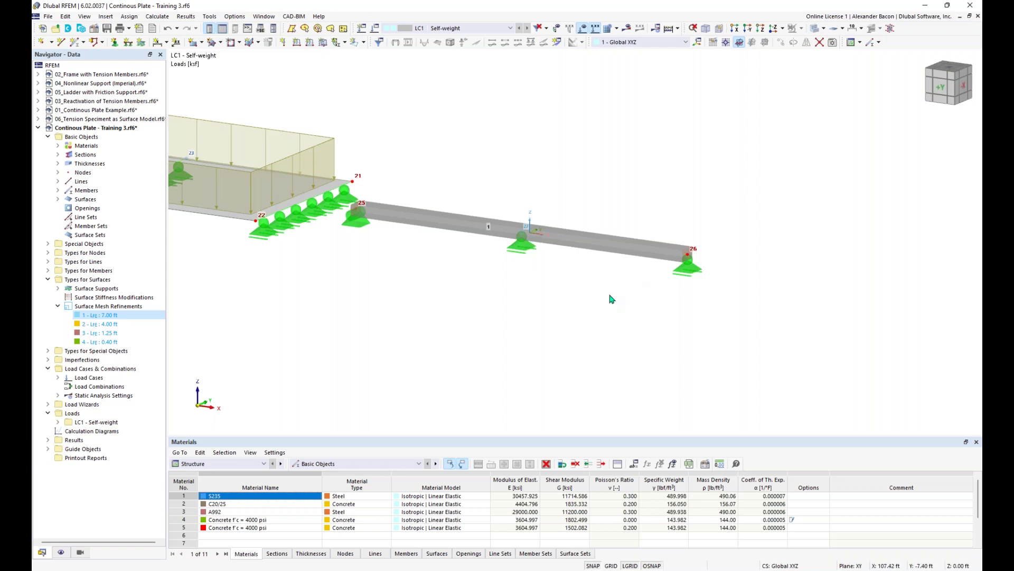
{"action": "middle_click_drag", "start_coordinate": [476, 280], "coordinate": [476, 294], "text": "ctrl"}
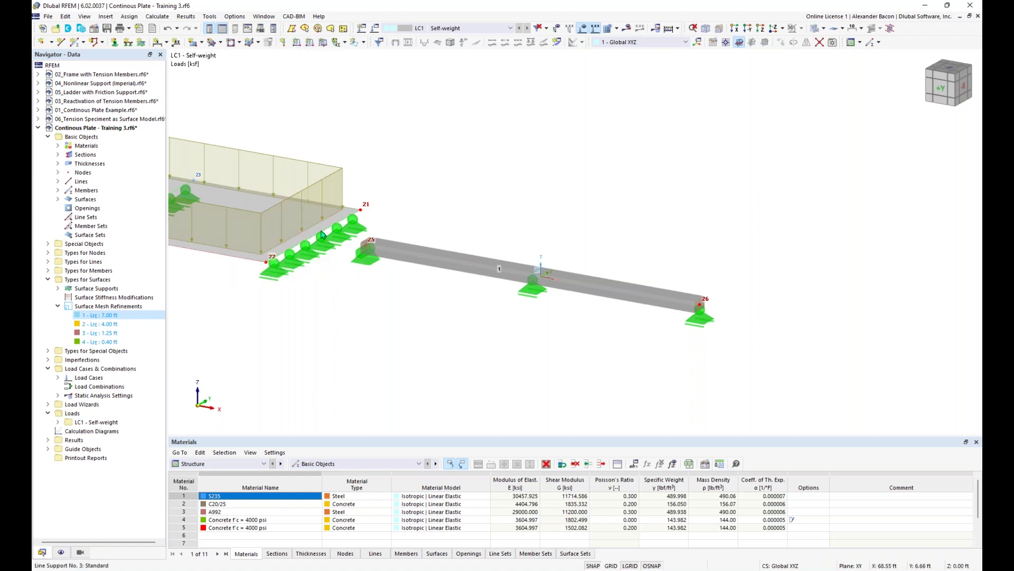
{"action": "left_click", "coordinate": [346, 222]}
{"action": "key", "text": "Escape"}
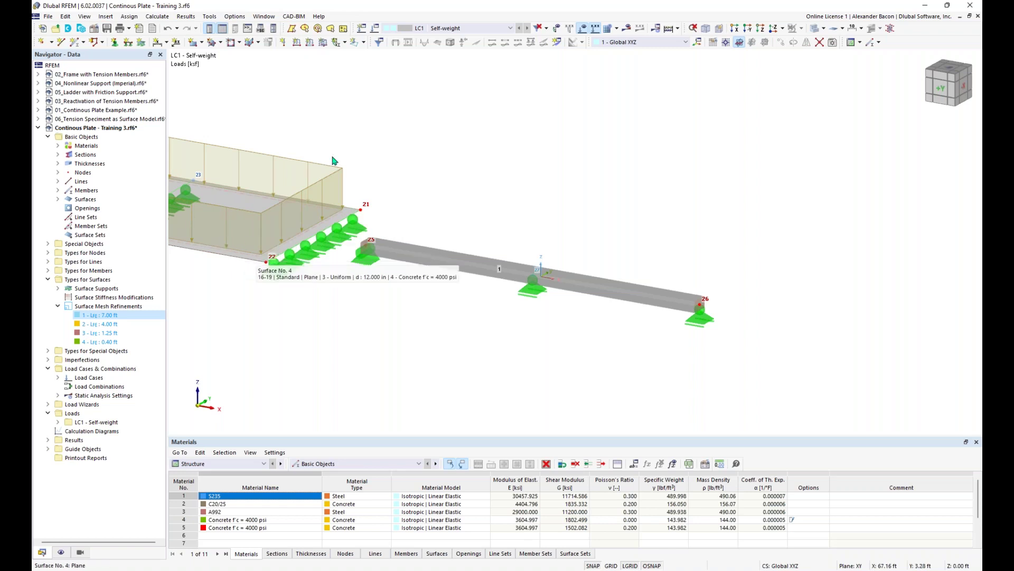
- Apply a uniform member load of -0.210 kip/ft in the global Z direction to the beam in LC1
{"action": "left_click", "coordinate": [310, 47]}
{"action": "left_click", "coordinate": [312, 46]}
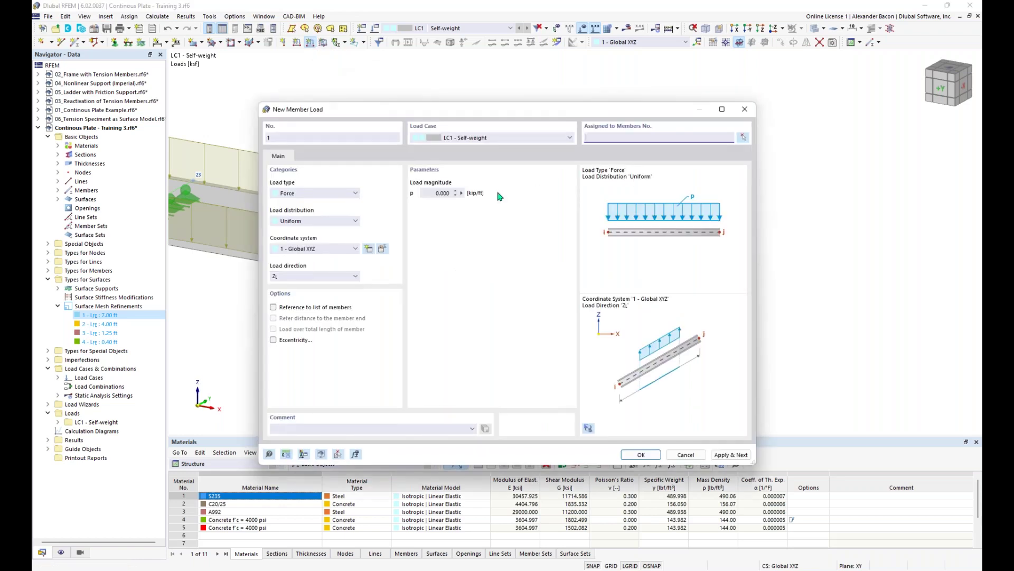
{"action": "left_click", "coordinate": [428, 193]}
{"action": "type", "text": "-0.210"}
{"action": "left_click", "coordinate": [636, 455]}
{"action": "left_click", "coordinate": [588, 284]}
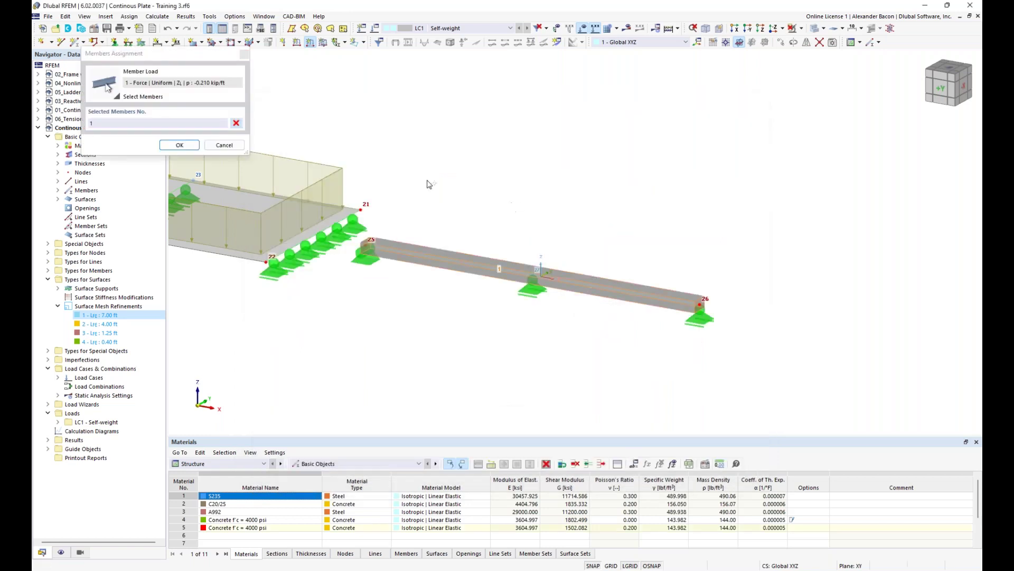
{"action": "left_click", "coordinate": [179, 145]}
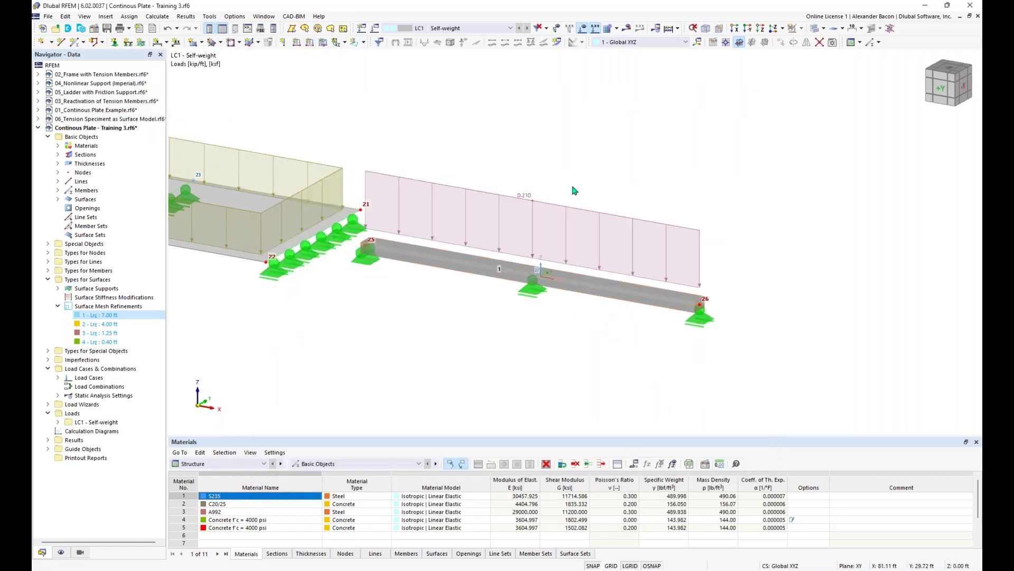
- Hide the load display on the four plates and the beam
{"action": "scroll", "coordinate": [629, 222], "scroll_direction": "down", "scroll_amount": 3}
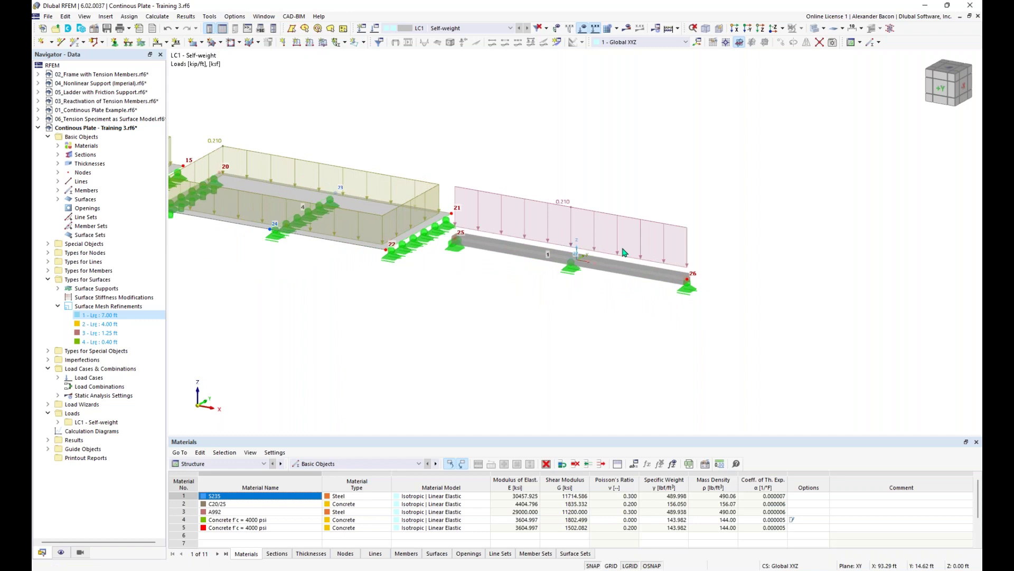
{"action": "scroll", "coordinate": [404, 253], "scroll_direction": "down", "scroll_amount": 3}
{"action": "middle_click_drag", "start_coordinate": [403, 254], "coordinate": [592, 336]}
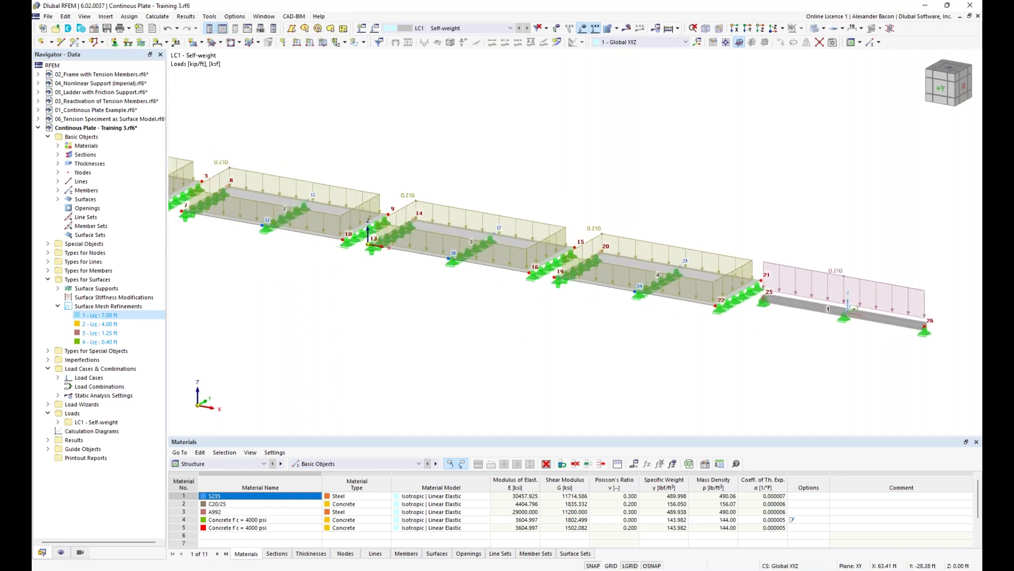
{"action": "scroll", "coordinate": [596, 351], "scroll_direction": "down", "scroll_amount": 2}
{"action": "middle_click_drag", "start_coordinate": [502, 349], "coordinate": [544, 357]}
{"action": "scroll", "coordinate": [544, 359], "scroll_direction": "up", "scroll_amount": 2}
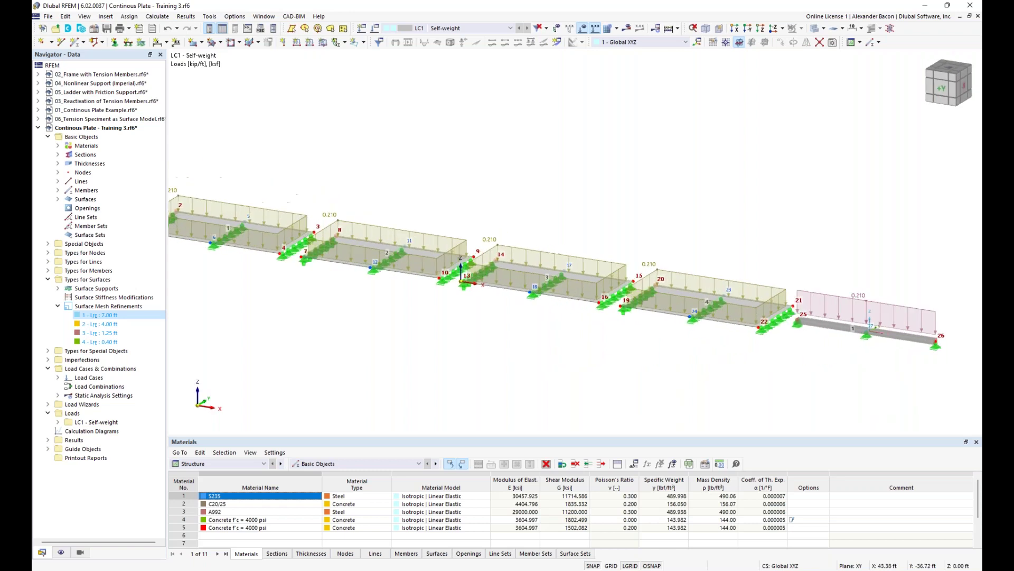
{"action": "scroll", "coordinate": [573, 353], "scroll_direction": "down", "scroll_amount": 1}
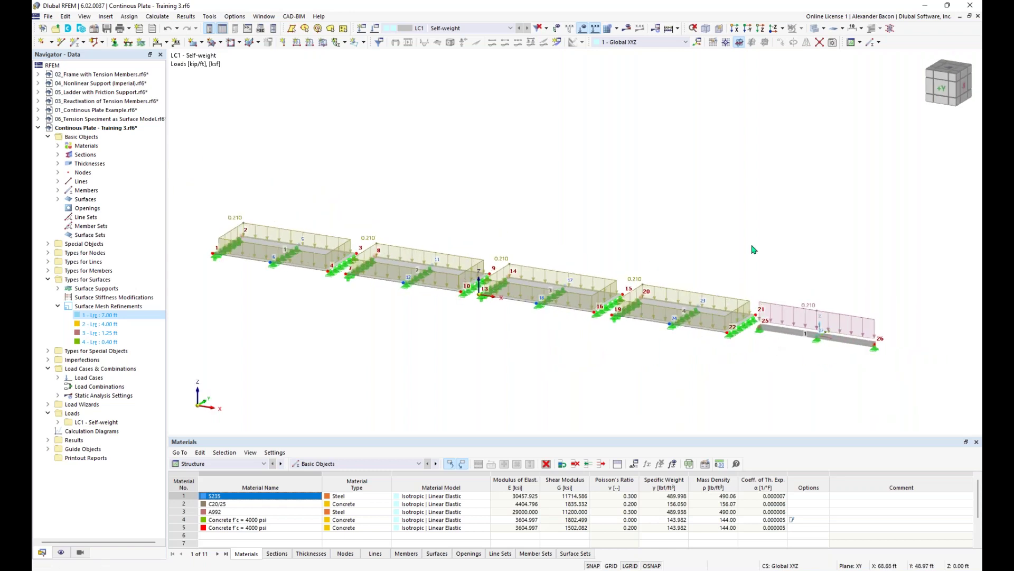
{"action": "left_click", "coordinate": [582, 30]}
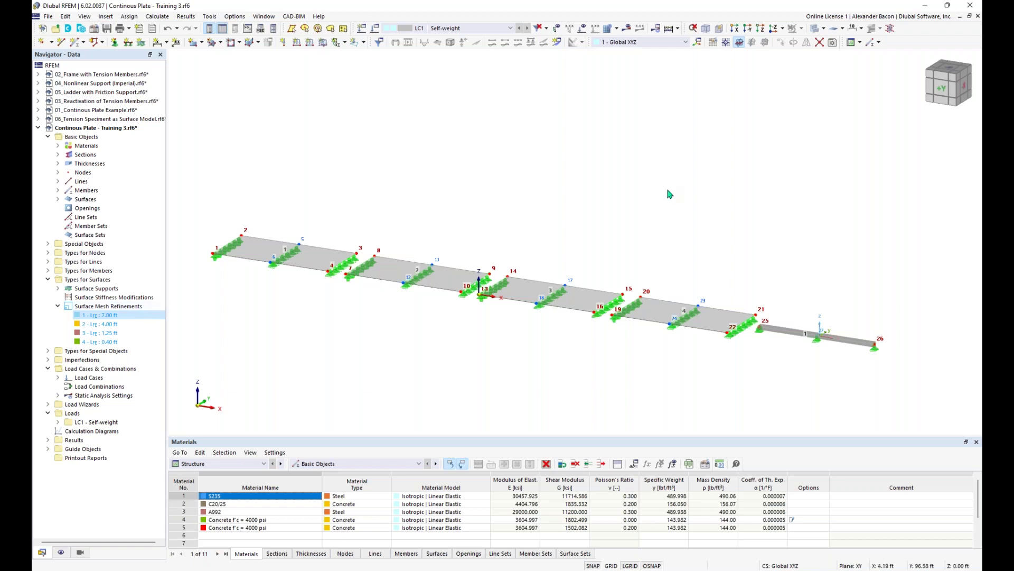
- Assign the 7.00 ft surface mesh refinement to the first plate, surface 1
{"action": "right_click", "coordinate": [104, 316]}
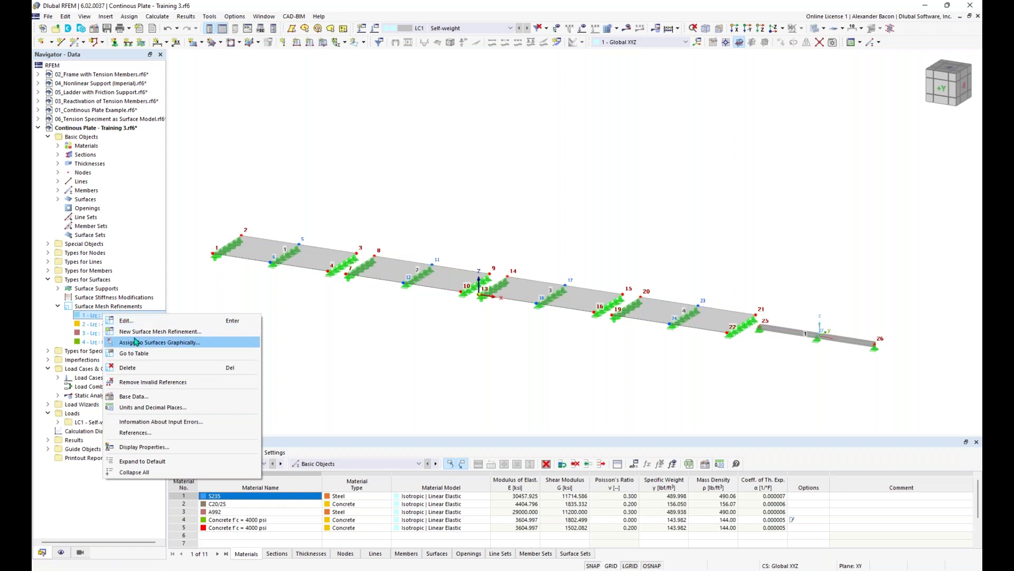
{"action": "left_click", "coordinate": [136, 342]}
{"action": "left_click", "coordinate": [250, 244]}
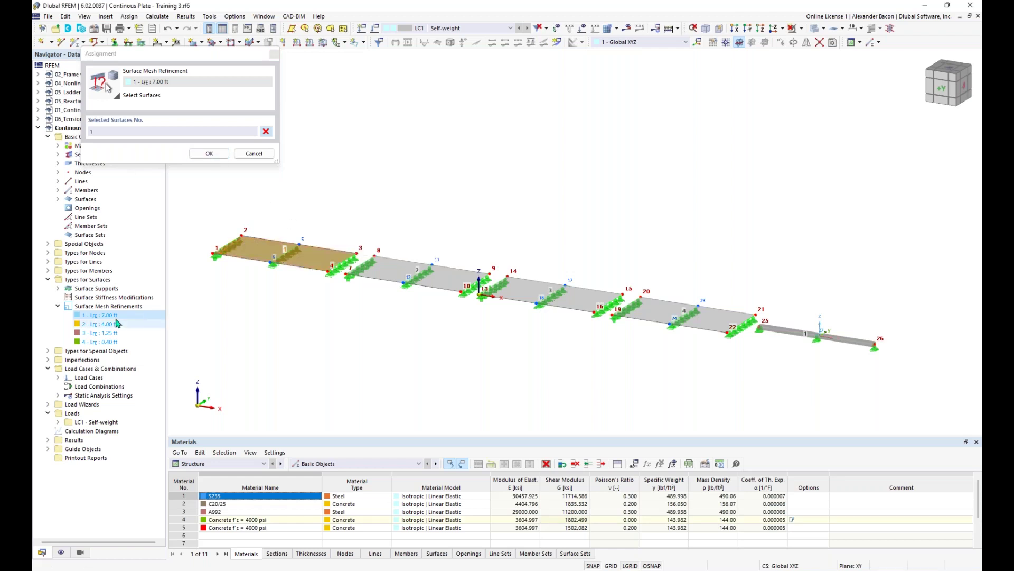
{"action": "left_click", "coordinate": [209, 153]}
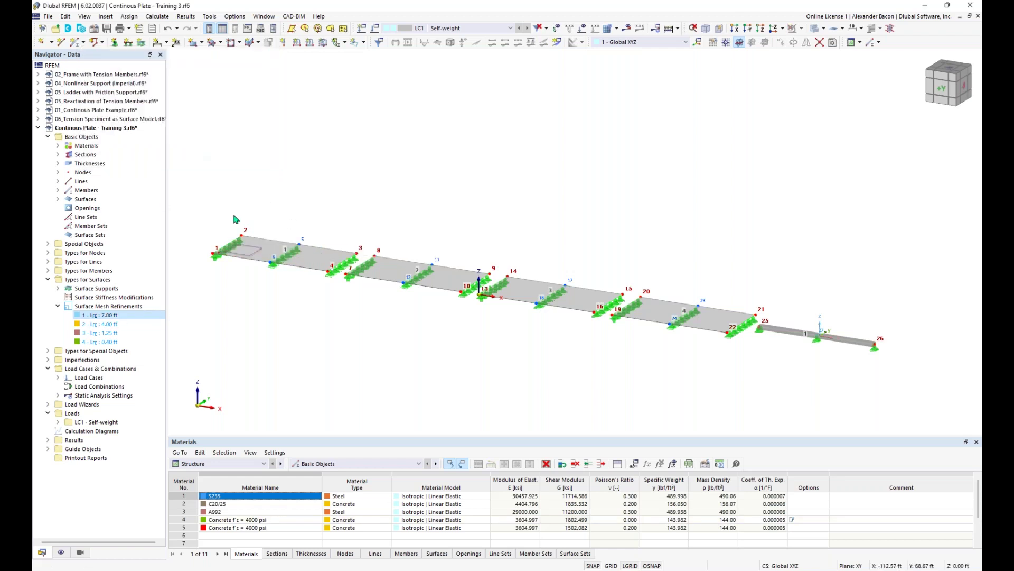
- Assign the 4.00 ft surface mesh refinement to the second plate and the 1.25 ft refinement to the third plate, surface 3
{"action": "right_click", "coordinate": [104, 324]}
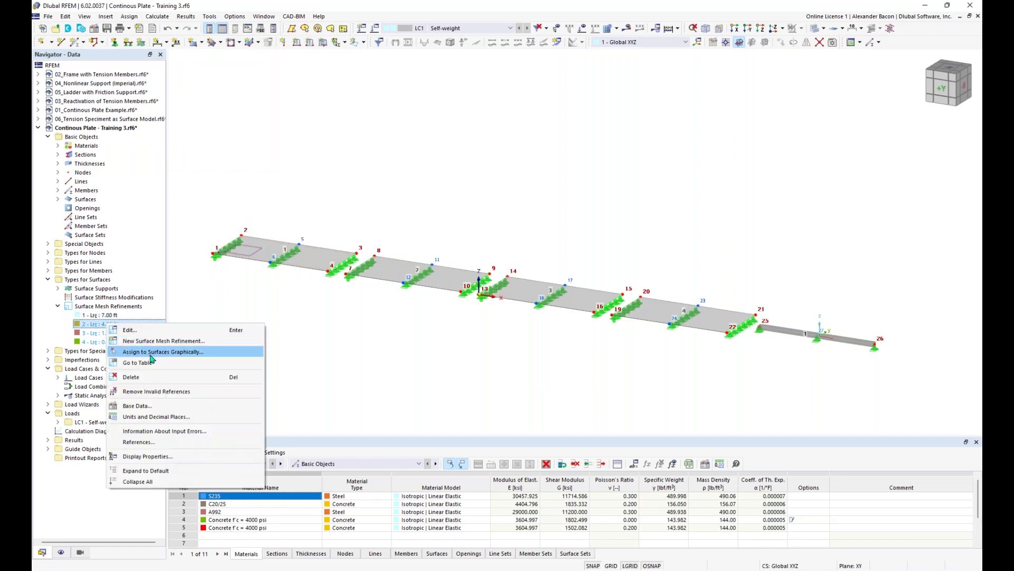
{"action": "left_click", "coordinate": [151, 352]}
{"action": "left_click", "coordinate": [210, 153]}
{"action": "right_click", "coordinate": [110, 333]}
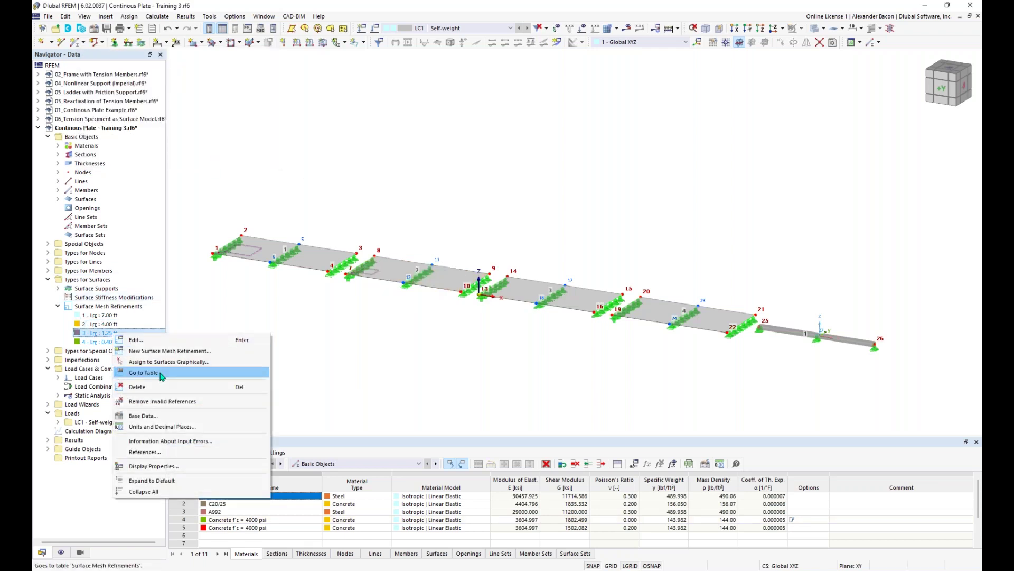
{"action": "left_click", "coordinate": [165, 363]}
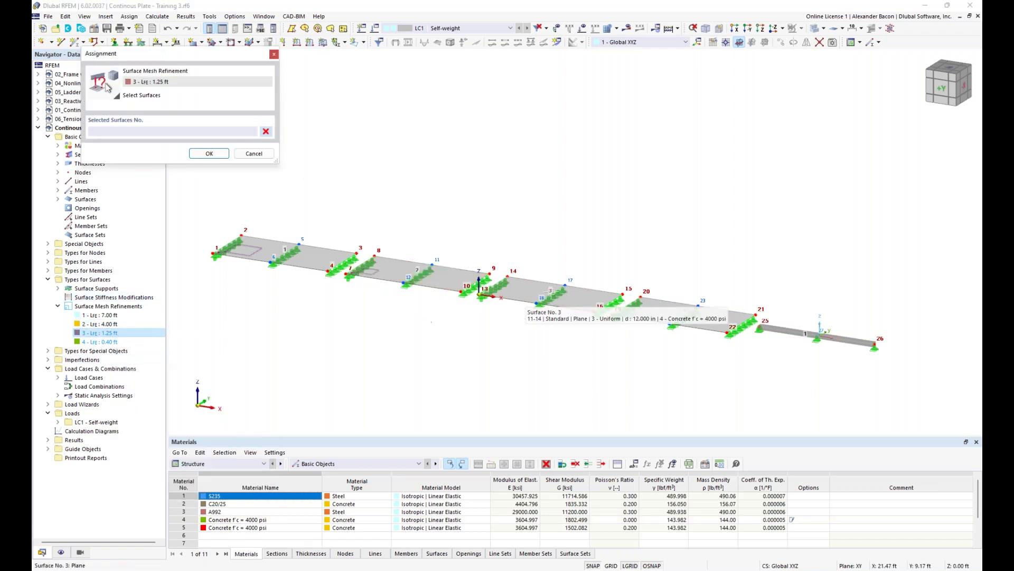
{"action": "left_click", "coordinate": [528, 300]}
{"action": "left_click", "coordinate": [225, 154]}
- Assign the 0.40 ft surface mesh refinement to the fourth plate, surface 4
{"action": "right_click", "coordinate": [94, 342]}
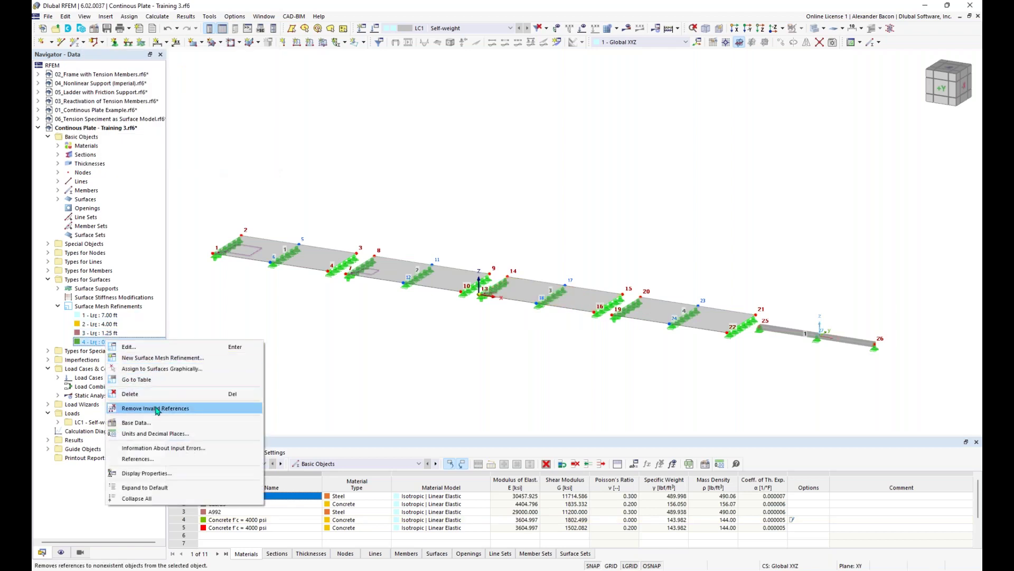
{"action": "left_click", "coordinate": [159, 368]}
{"action": "left_click", "coordinate": [653, 325]}
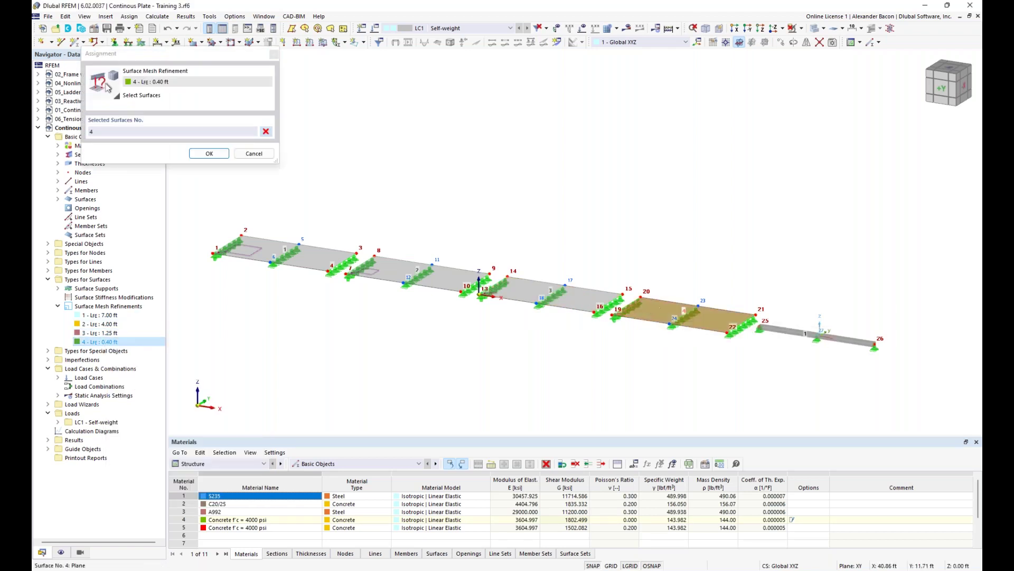
{"action": "left_click", "coordinate": [210, 153]}
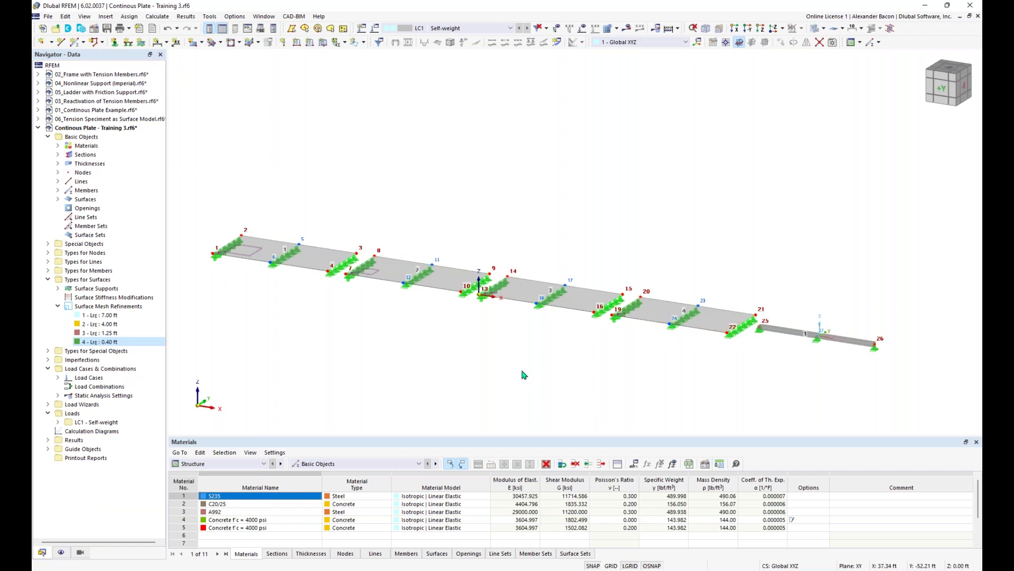
- Switch the model to wireframe display and show the generated finite element mesh on the plates
{"action": "left_click", "coordinate": [817, 29]}
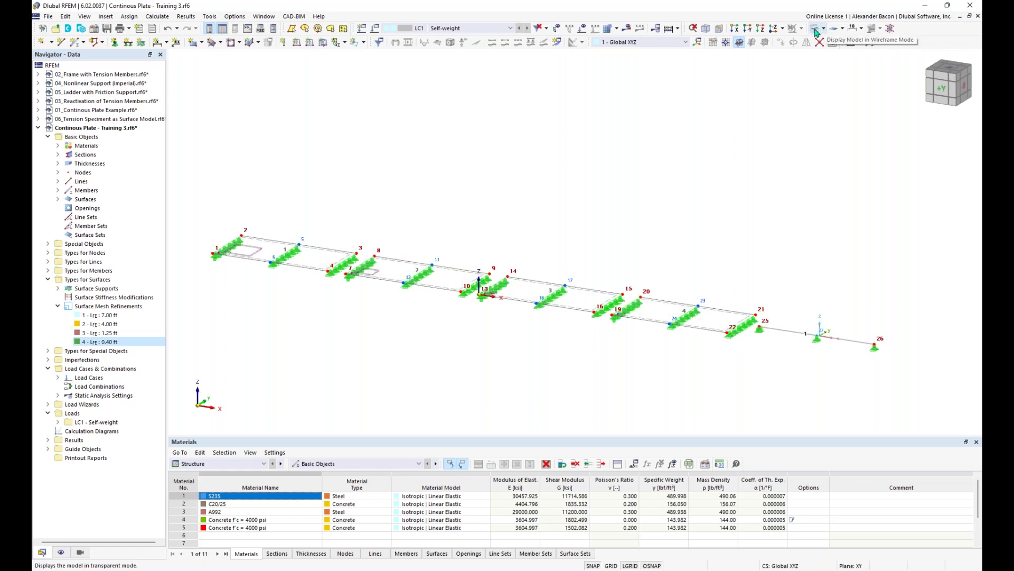
{"action": "left_click", "coordinate": [617, 29]}
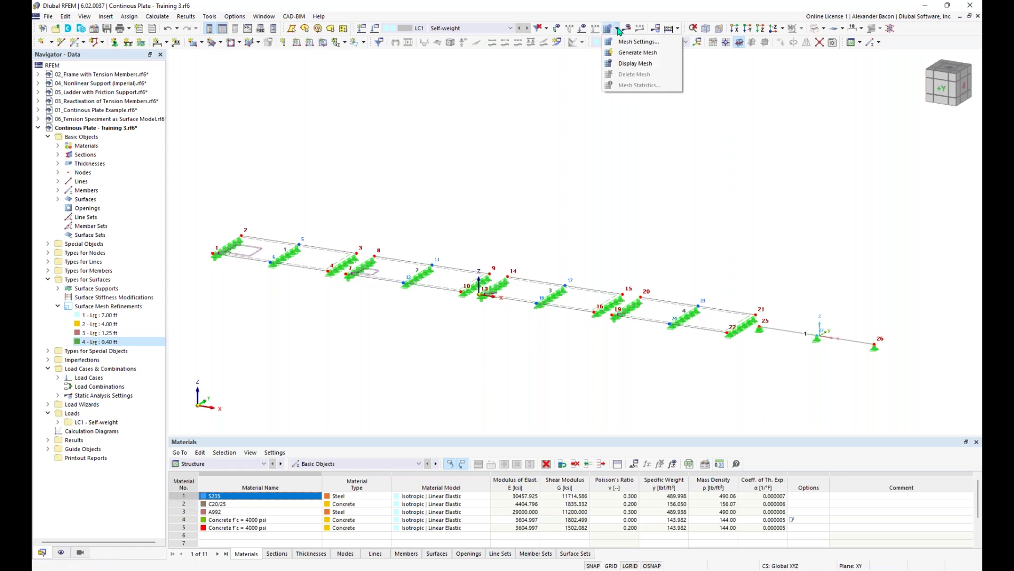
{"action": "left_click", "coordinate": [625, 59]}
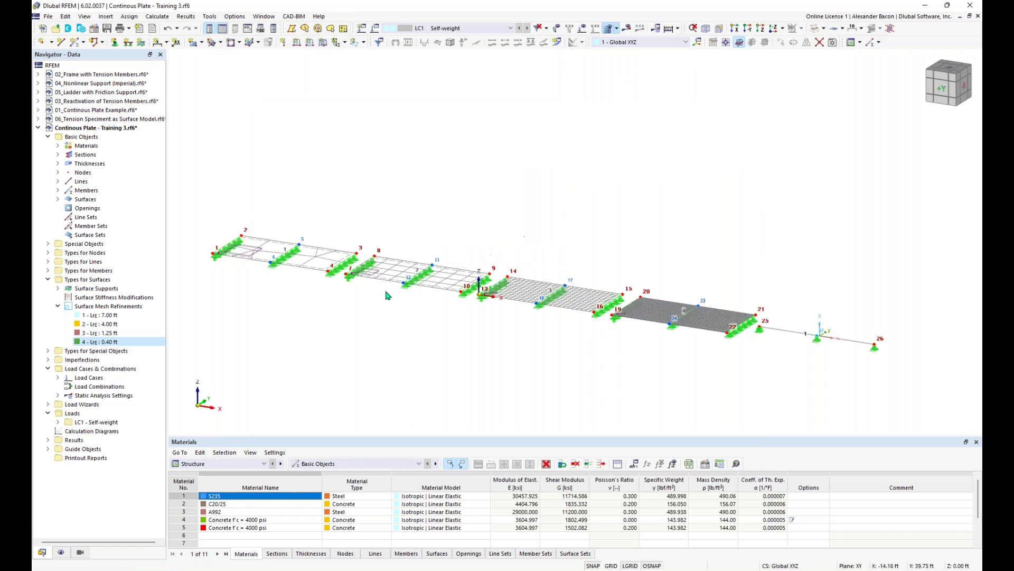
- Examine the mesh on each of the four plates from above, comparing the element sizes with the assigned refinements
{"action": "middle_click_drag", "start_coordinate": [370, 286], "coordinate": [443, 391]}
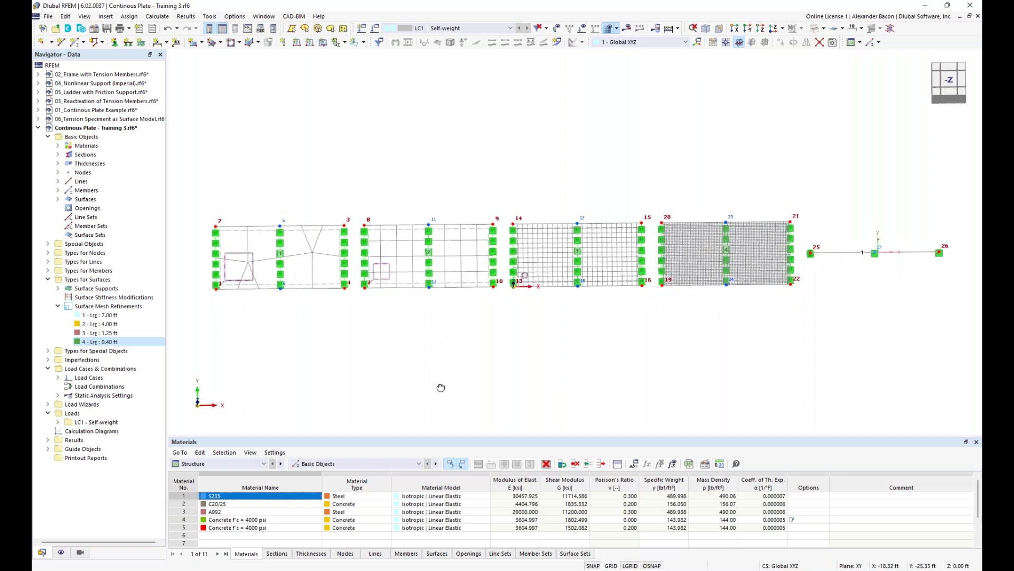
{"action": "scroll", "coordinate": [248, 319], "scroll_direction": "up", "scroll_amount": 3}
{"action": "scroll", "coordinate": [249, 320], "scroll_direction": "up", "scroll_amount": 1}
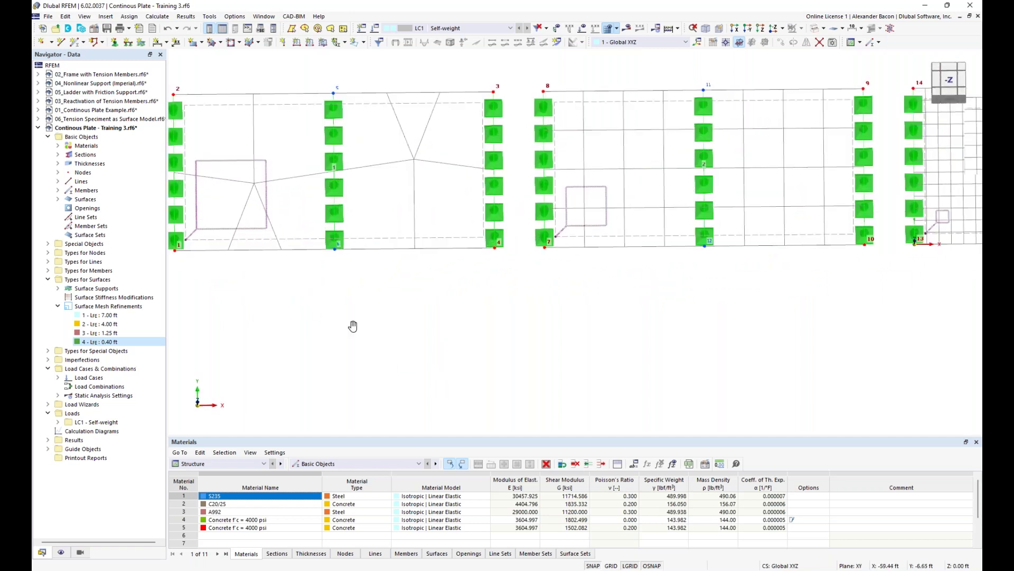
{"action": "middle_click_drag", "start_coordinate": [293, 243], "coordinate": [410, 320]}
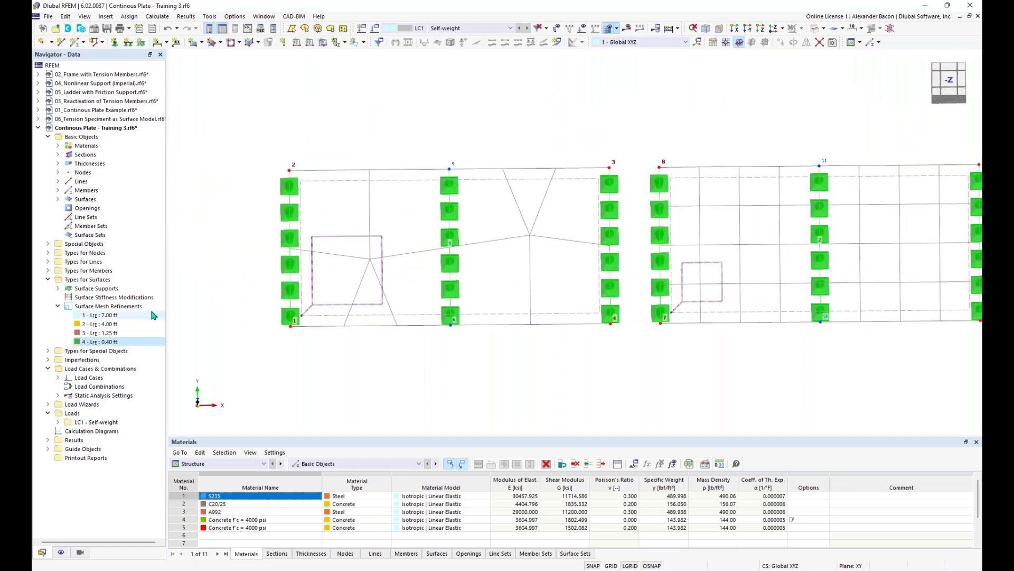
{"action": "left_click", "coordinate": [135, 316]}
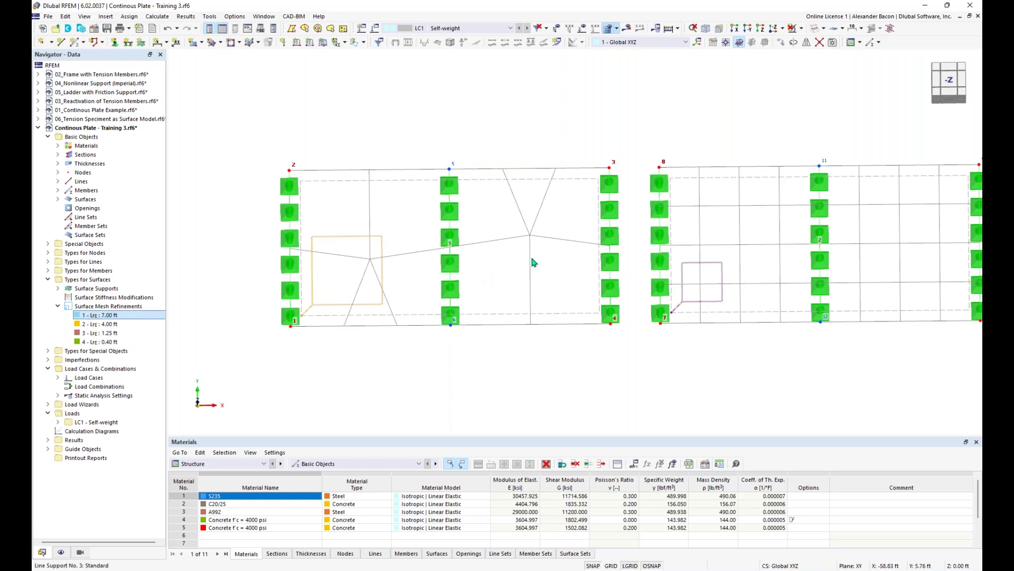
{"action": "scroll", "coordinate": [547, 294], "scroll_direction": "down", "scroll_amount": 2}
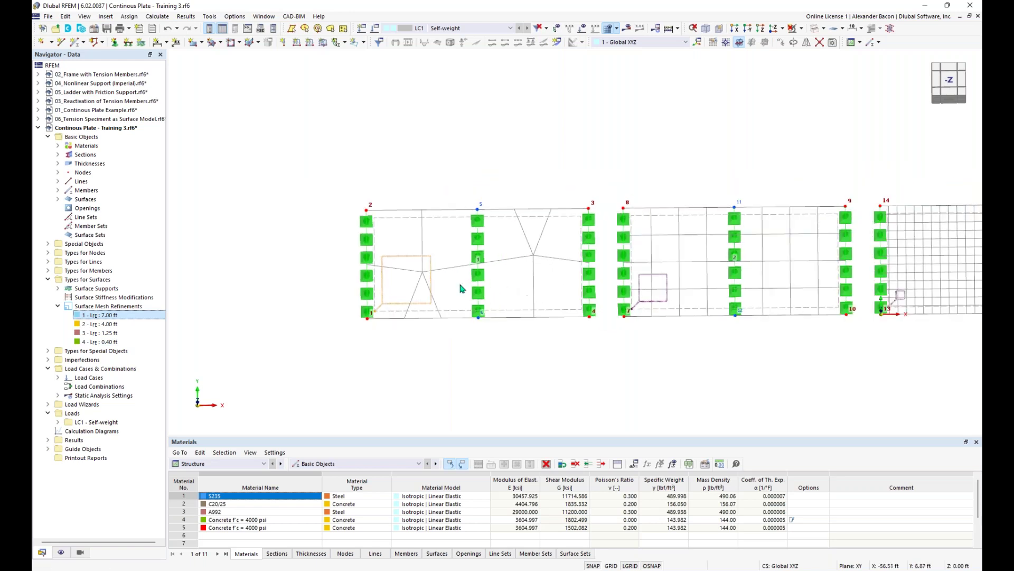
{"action": "middle_click_drag", "start_coordinate": [663, 362], "coordinate": [363, 378]}
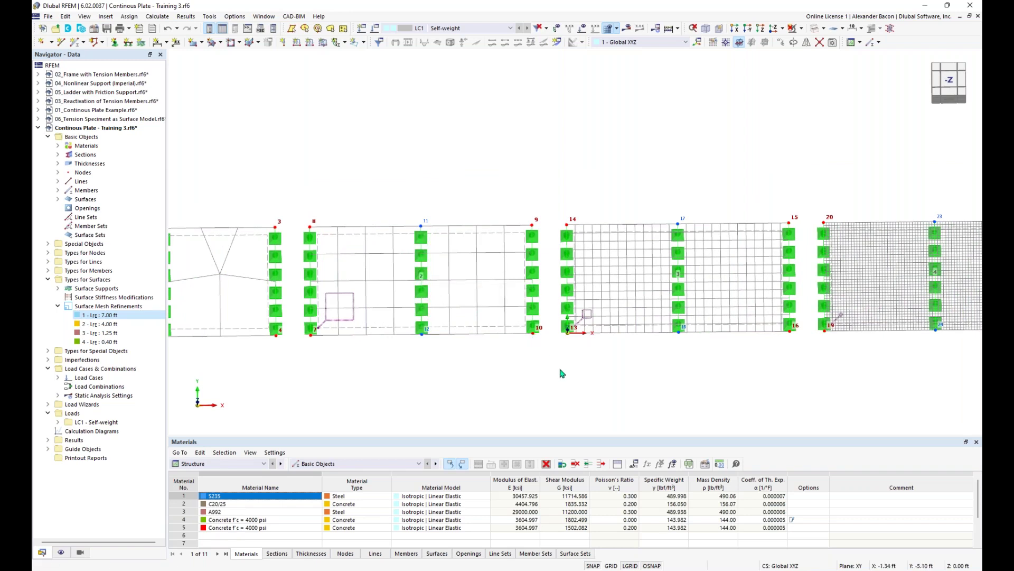
{"action": "middle_click_drag", "start_coordinate": [583, 376], "coordinate": [380, 378]}
{"action": "middle_click_drag", "start_coordinate": [644, 385], "coordinate": [371, 402]}
{"action": "scroll", "coordinate": [577, 311], "scroll_direction": "up", "scroll_amount": 1}
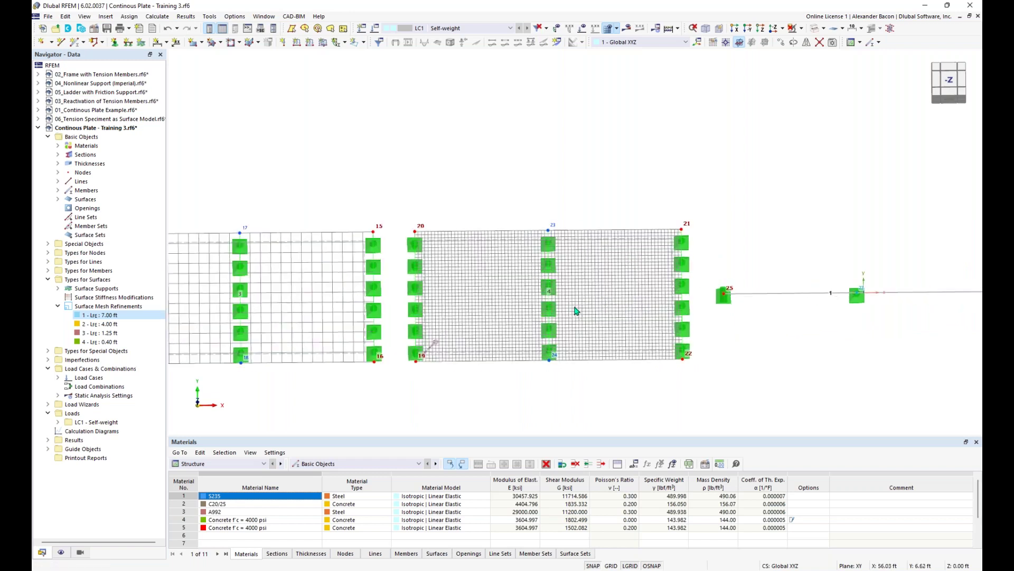
{"action": "scroll", "coordinate": [576, 311], "scroll_direction": "up", "scroll_amount": 1}
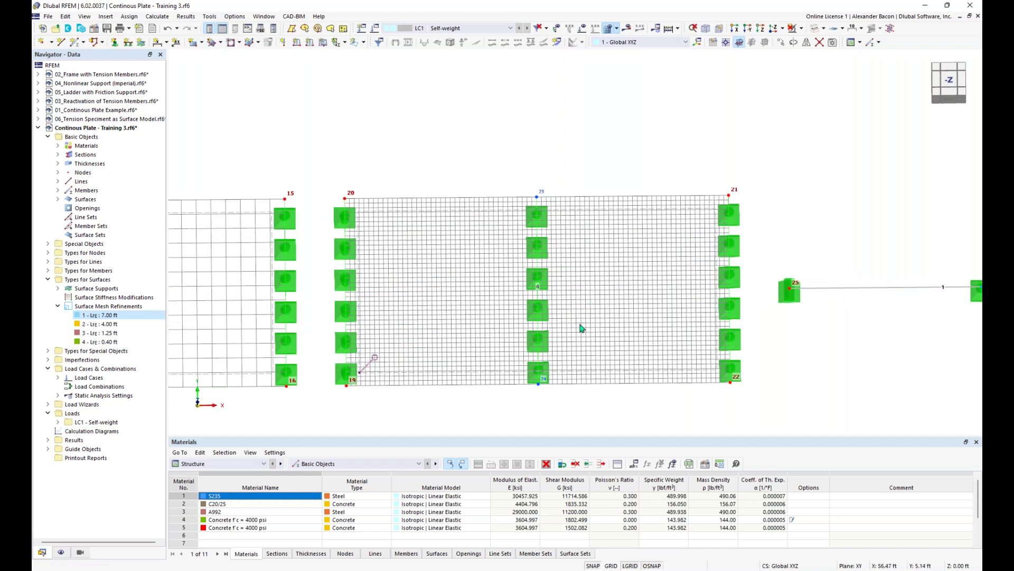
{"action": "middle_click_drag", "start_coordinate": [598, 422], "coordinate": [732, 421], "text": "ctrl"}
{"action": "scroll", "coordinate": [533, 342], "scroll_direction": "down", "scroll_amount": 2}
{"action": "scroll", "coordinate": [584, 388], "scroll_direction": "down", "scroll_amount": 3}
{"action": "middle_click_drag", "start_coordinate": [570, 390], "coordinate": [601, 359]}
{"action": "scroll", "coordinate": [620, 374], "scroll_direction": "down", "scroll_amount": 1}
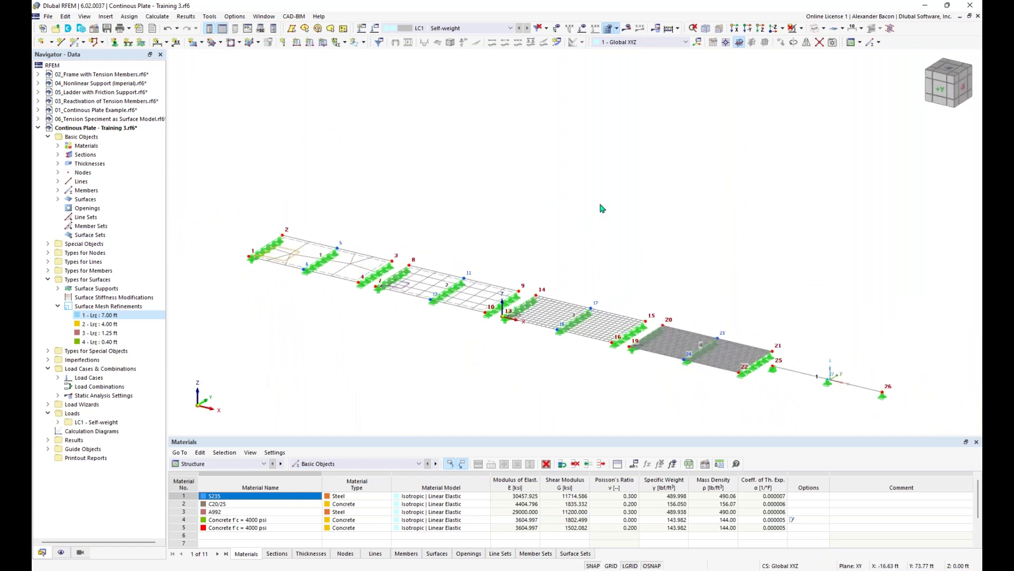
- Create a two-point result section for all surfaces from (-74, 8, 0) to (69, 8, 0) ft, projected in global Z
{"action": "left_click", "coordinate": [557, 43]}
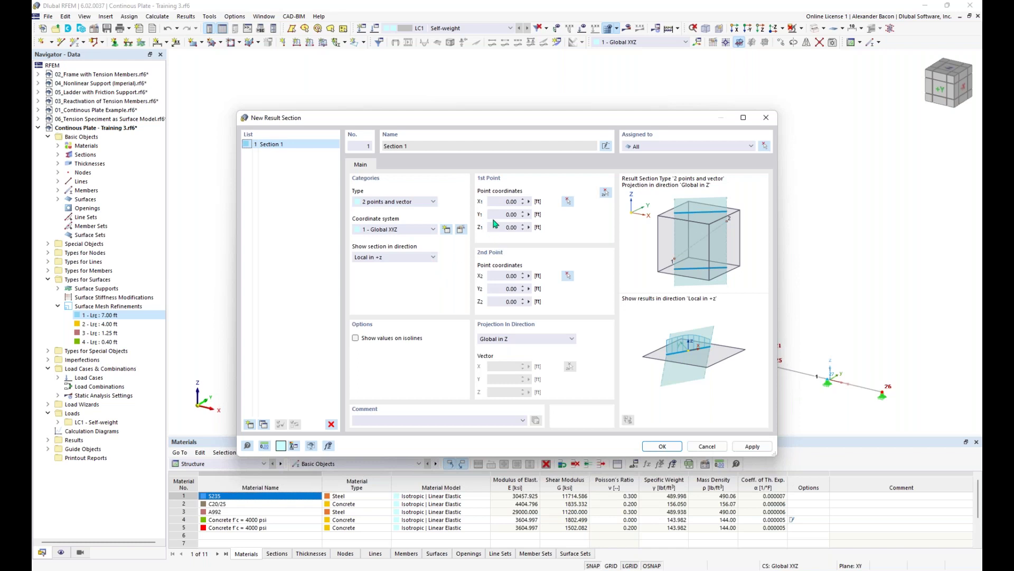
{"action": "left_click", "coordinate": [508, 343]}
{"action": "left_click", "coordinate": [508, 343]}
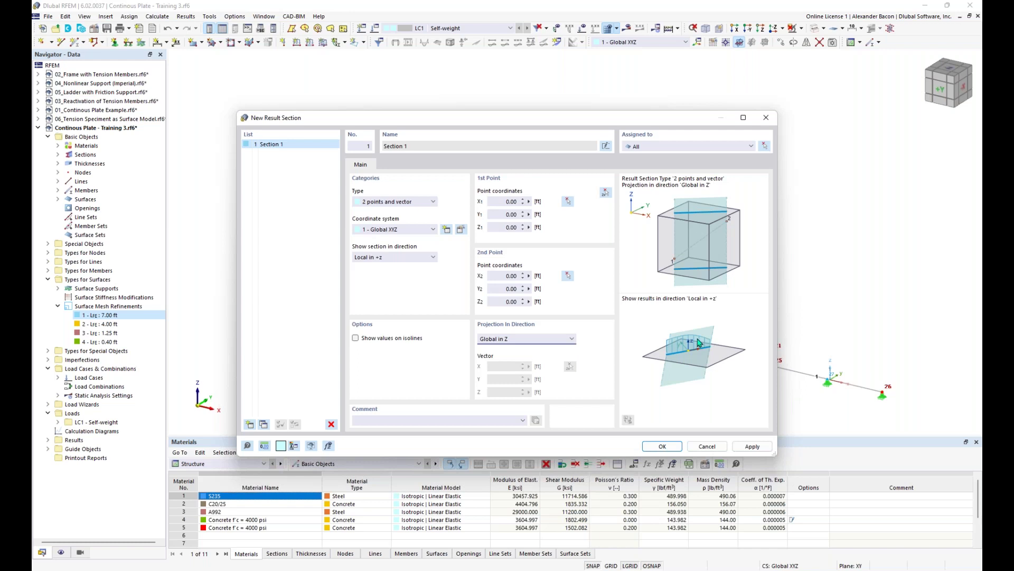
{"action": "left_click", "coordinate": [606, 193]}
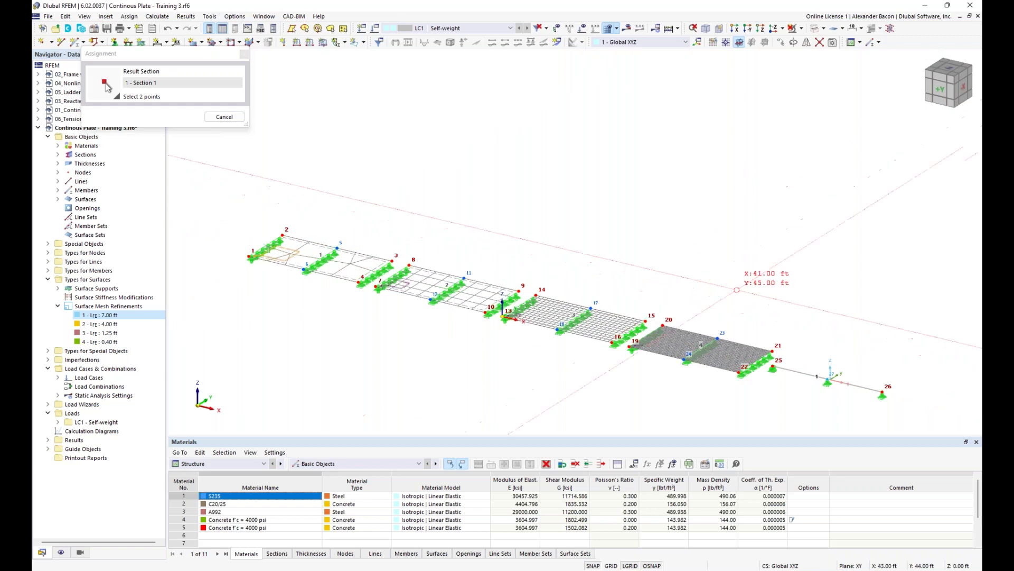
{"action": "left_click", "coordinate": [773, 351]}
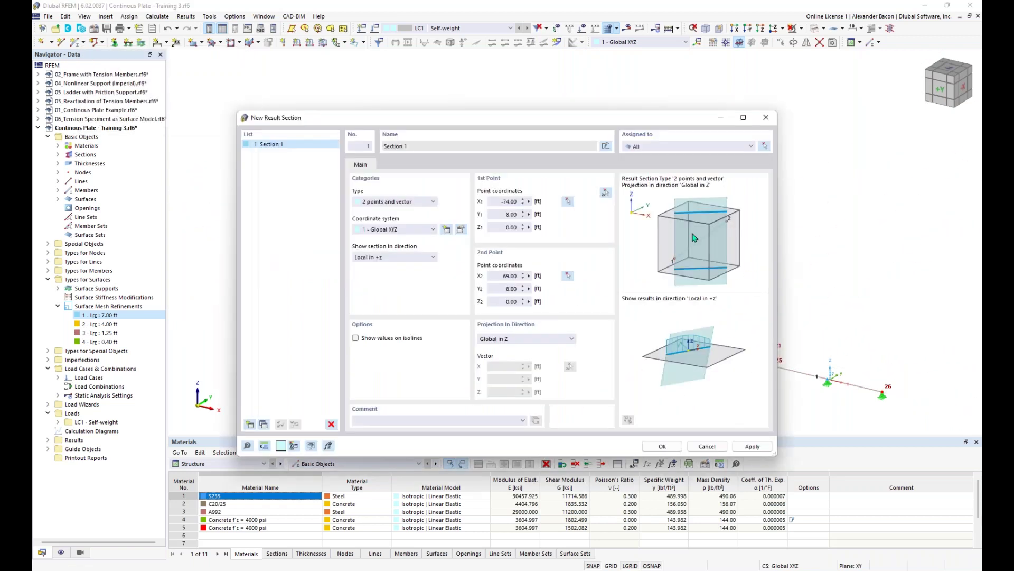
{"action": "left_click", "coordinate": [418, 151]}
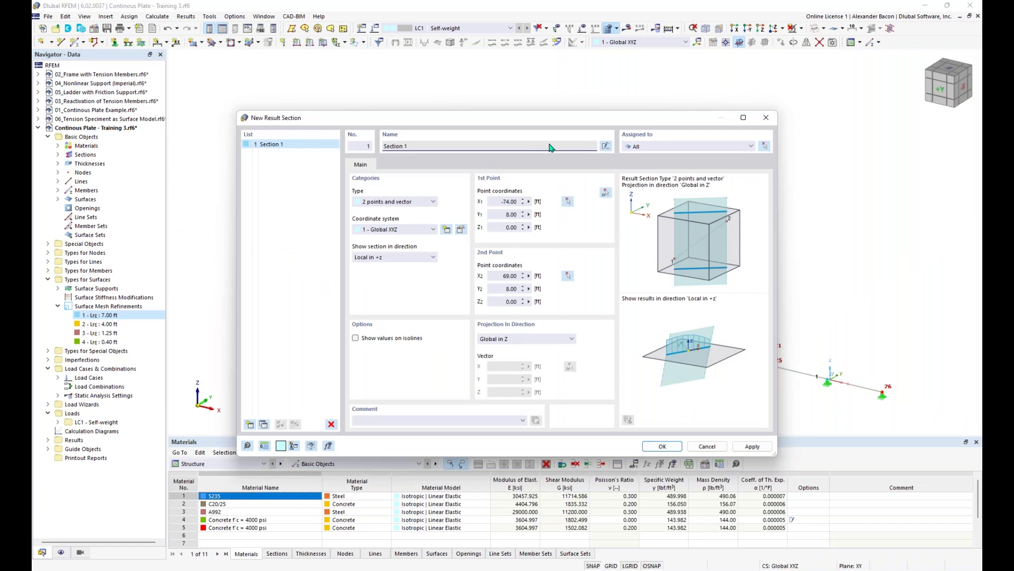
{"action": "left_click", "coordinate": [670, 151]}
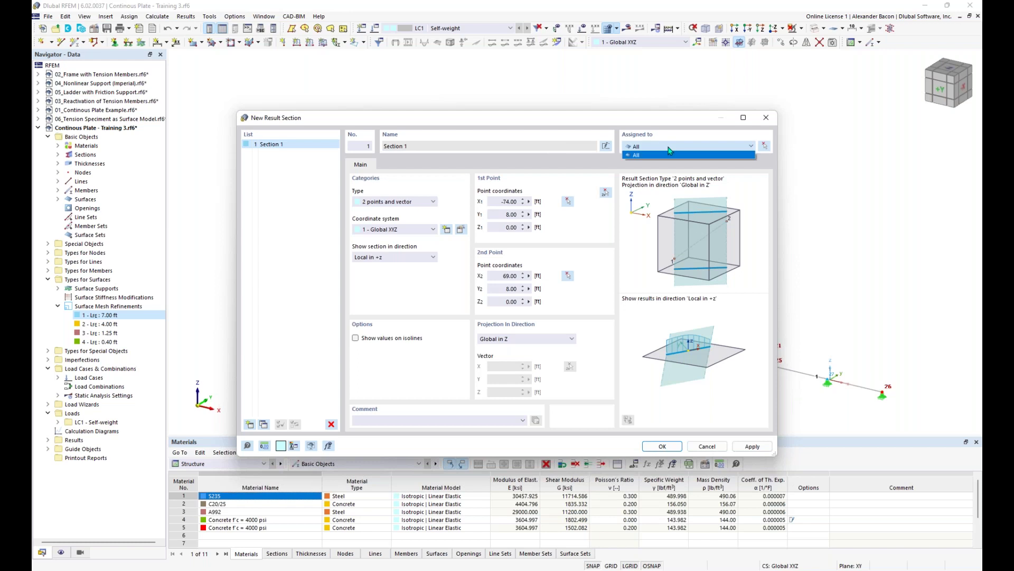
{"action": "left_click", "coordinate": [662, 446]}
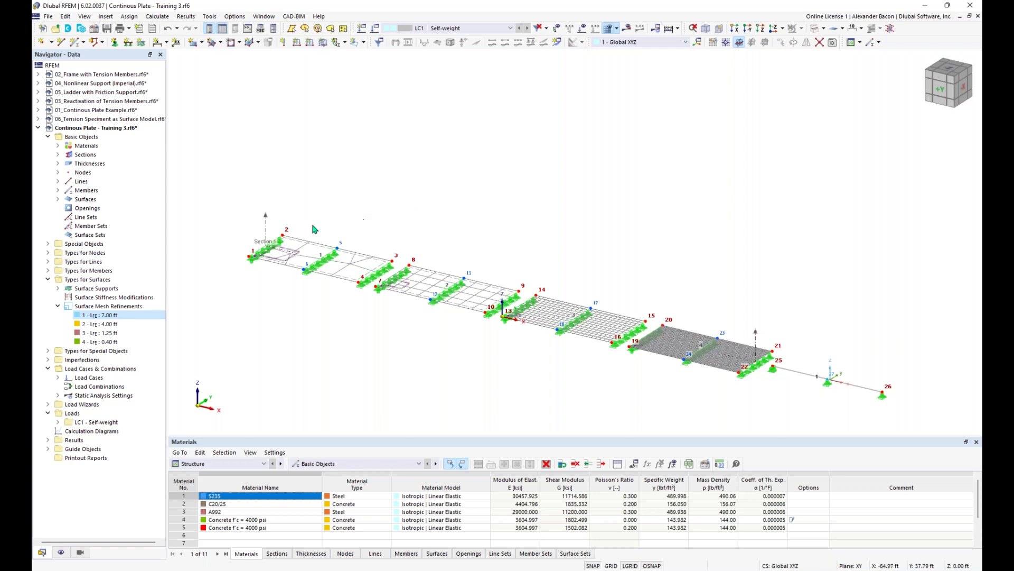
- Examine where the new result section runs through the middle of the four plates
{"action": "scroll", "coordinate": [290, 245], "scroll_direction": "up", "scroll_amount": 3}
{"action": "middle_click_drag", "start_coordinate": [295, 296], "coordinate": [322, 264]}
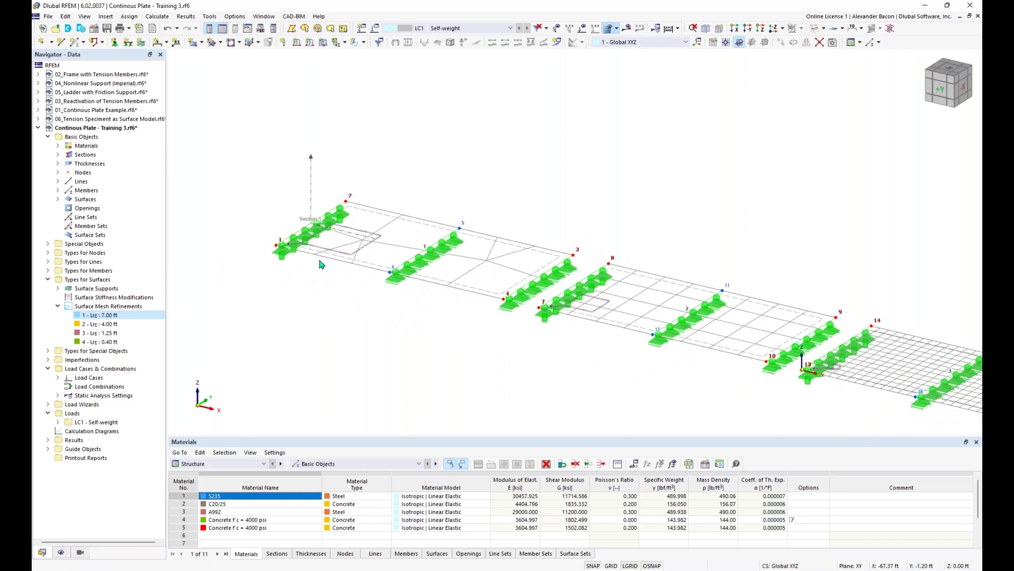
{"action": "scroll", "coordinate": [342, 242], "scroll_direction": "up", "scroll_amount": 3}
{"action": "scroll", "coordinate": [357, 245], "scroll_direction": "down", "scroll_amount": 2}
{"action": "scroll", "coordinate": [358, 245], "scroll_direction": "down", "scroll_amount": 2}
{"action": "scroll", "coordinate": [519, 296], "scroll_direction": "up", "scroll_amount": 2}
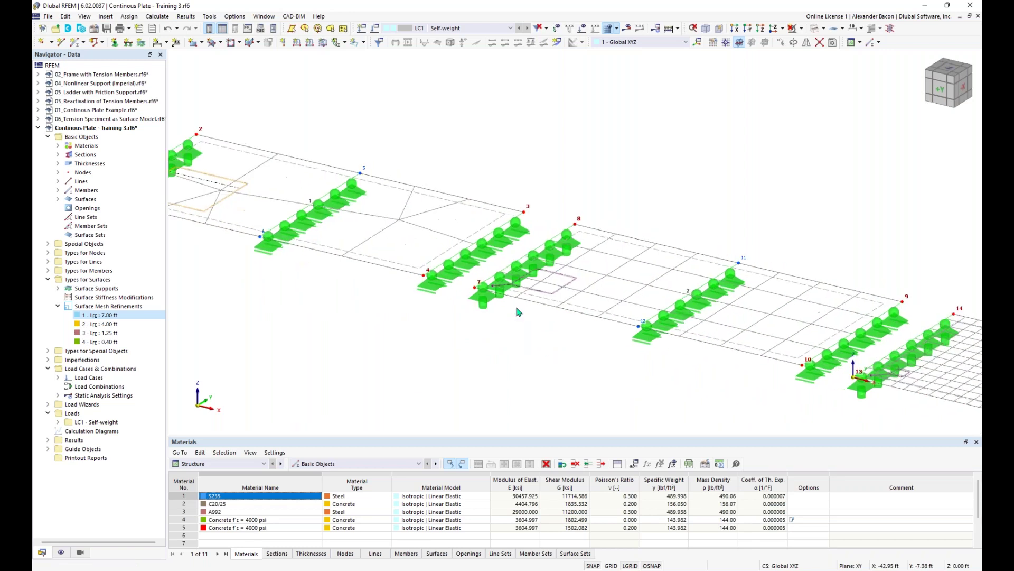
{"action": "scroll", "coordinate": [582, 354], "scroll_direction": "down", "scroll_amount": 2}
{"action": "scroll", "coordinate": [474, 314], "scroll_direction": "up", "scroll_amount": 2}
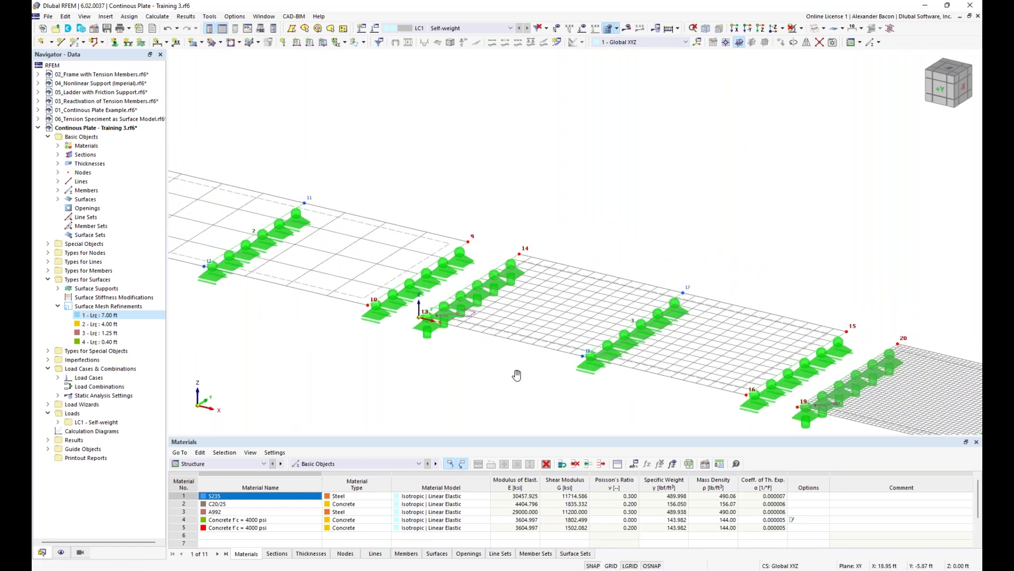
{"action": "scroll", "coordinate": [516, 374], "scroll_direction": "down", "scroll_amount": 2}
{"action": "scroll", "coordinate": [705, 392], "scroll_direction": "up", "scroll_amount": 2}
{"action": "scroll", "coordinate": [628, 366], "scroll_direction": "down", "scroll_amount": 2}
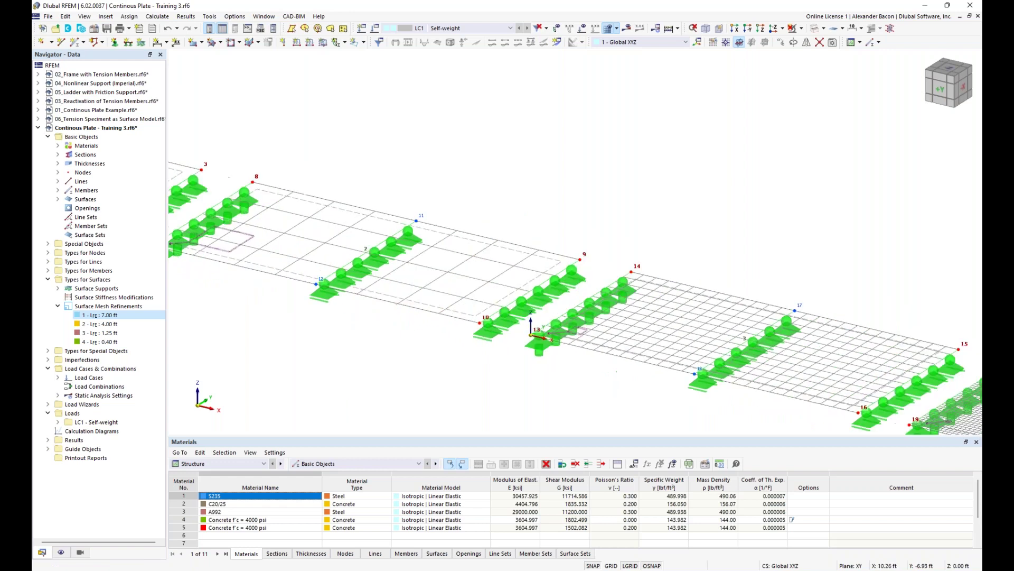
{"action": "scroll", "coordinate": [288, 258], "scroll_direction": "up", "scroll_amount": 2}
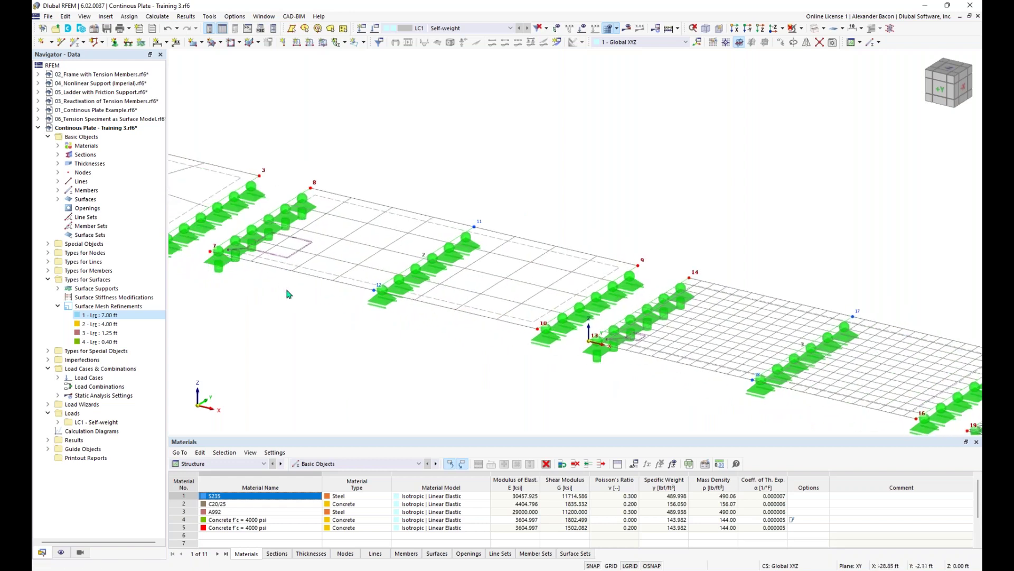
{"action": "scroll", "coordinate": [373, 329], "scroll_direction": "down", "scroll_amount": 2}
{"action": "scroll", "coordinate": [481, 346], "scroll_direction": "up", "scroll_amount": 2}
{"action": "scroll", "coordinate": [480, 346], "scroll_direction": "down", "scroll_amount": 1}
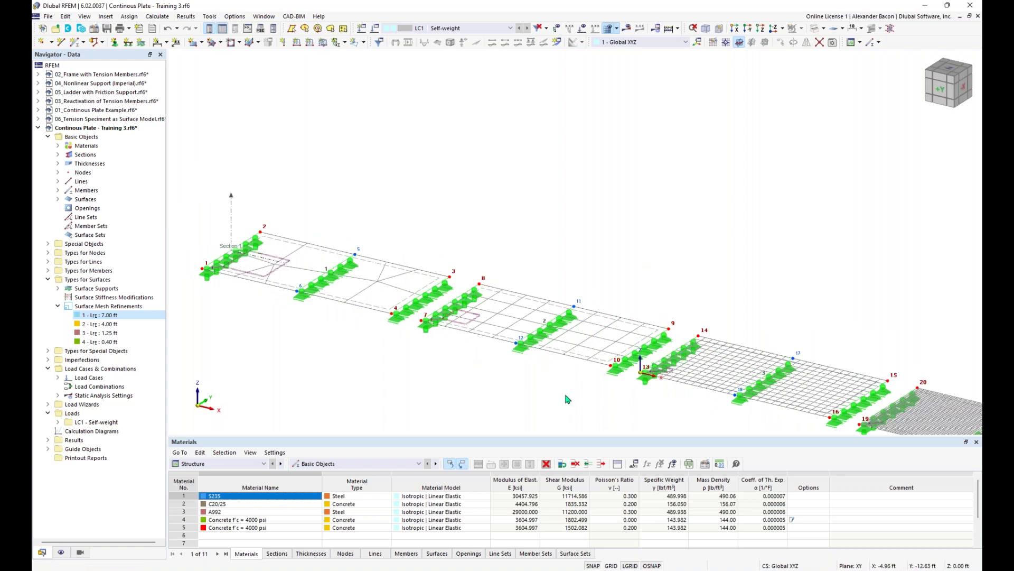
{"action": "scroll", "coordinate": [544, 369], "scroll_direction": "down", "scroll_amount": 1}
{"action": "middle_click_drag", "start_coordinate": [543, 369], "coordinate": [441, 287]}
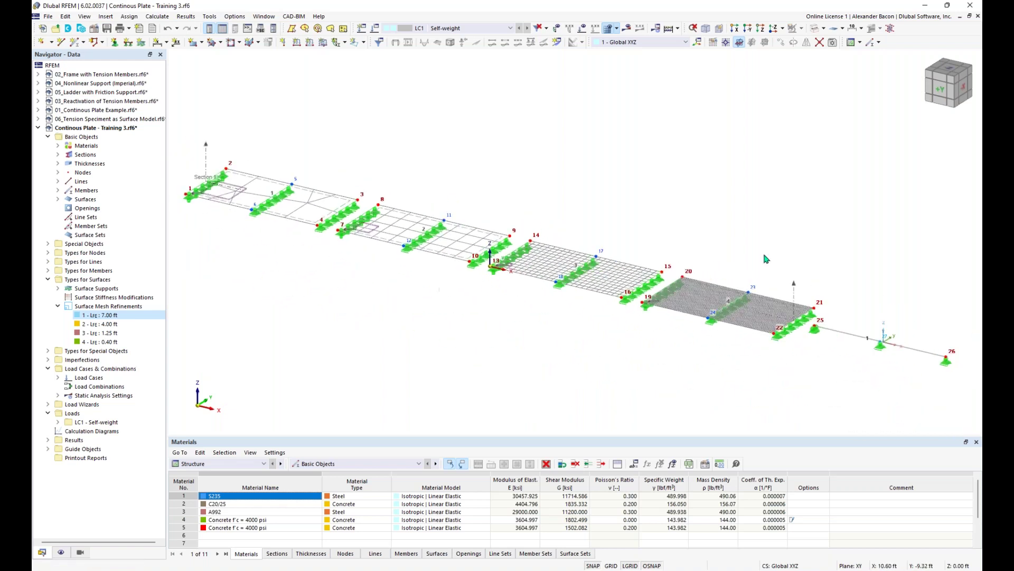
{"action": "scroll", "coordinate": [789, 259], "scroll_direction": "down", "scroll_amount": 1}
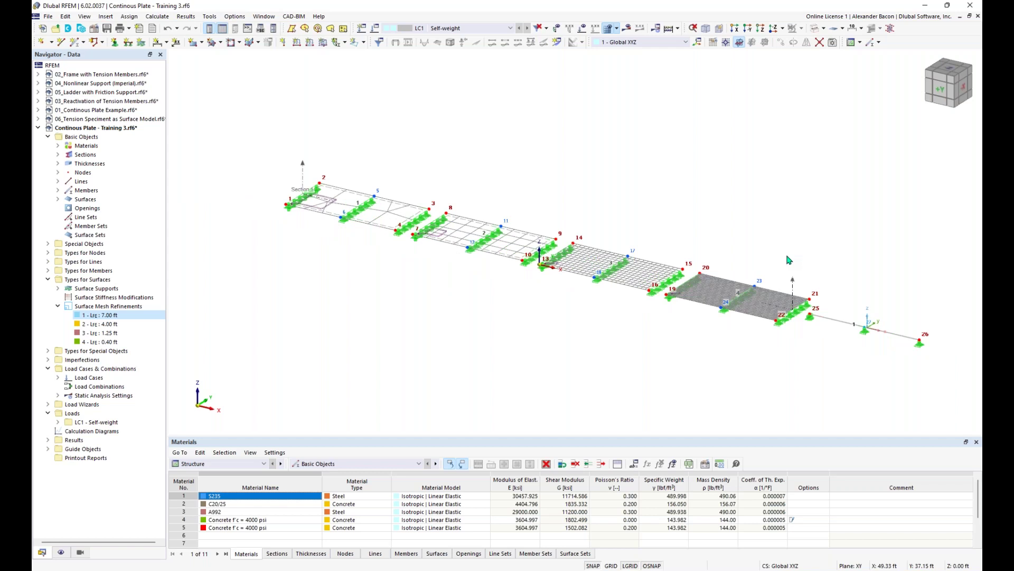
- Run the calculation and display the LC1 global deformations of the four plates and the beam
{"action": "left_click", "coordinate": [669, 30]}
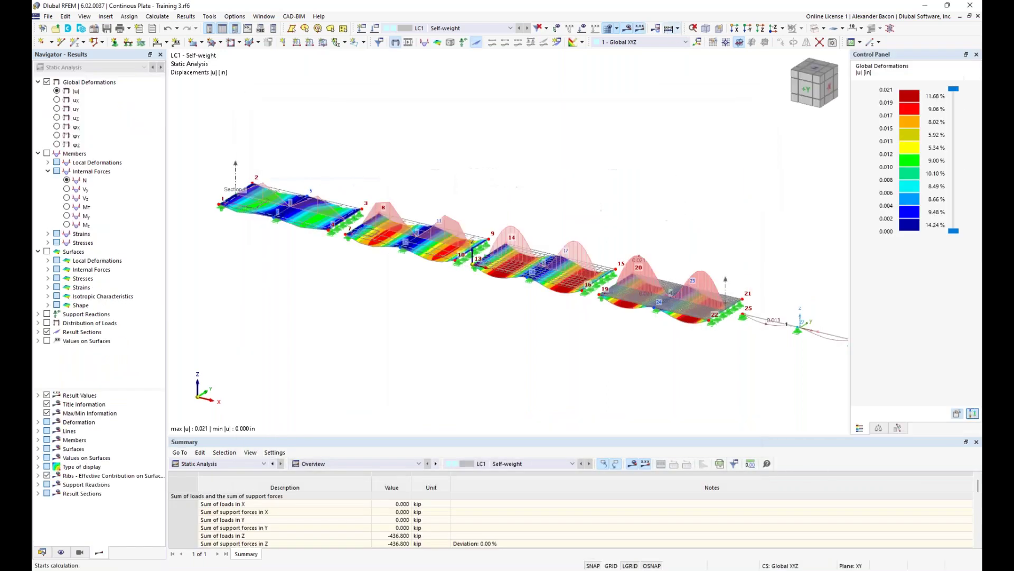
{"action": "scroll", "coordinate": [714, 200], "scroll_direction": "down", "scroll_amount": 1}
{"action": "middle_click_drag", "start_coordinate": [714, 201], "coordinate": [642, 196]}
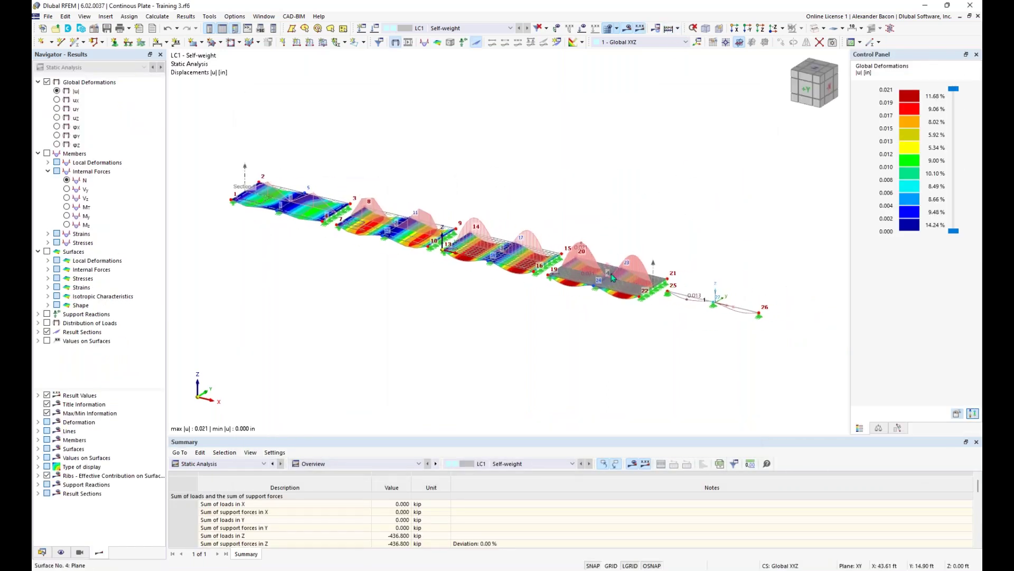
- Examine the global deformations and the result section curves along the four plates, comparing them with the beam's deflection
{"action": "middle_click_drag", "start_coordinate": [608, 328], "coordinate": [585, 314], "text": "ctrl"}
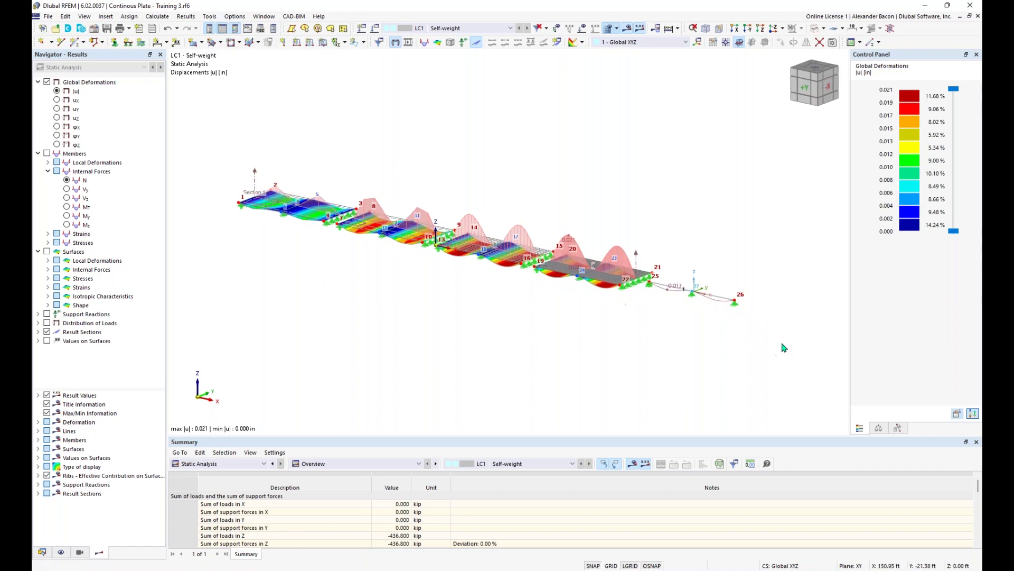
{"action": "scroll", "coordinate": [668, 317], "scroll_direction": "up", "scroll_amount": 2}
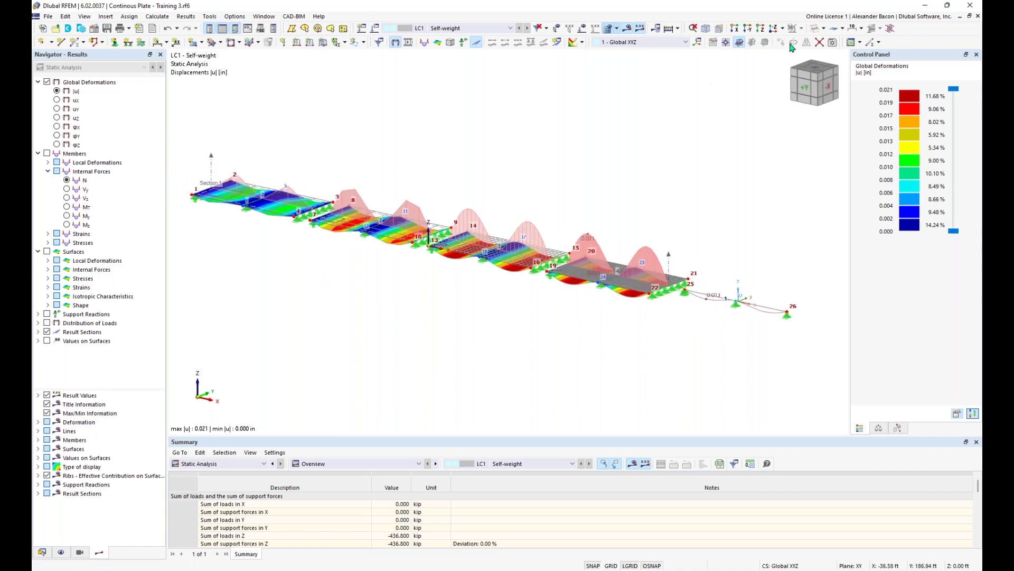
{"action": "left_click", "coordinate": [815, 29]}
{"action": "left_click", "coordinate": [816, 28]}
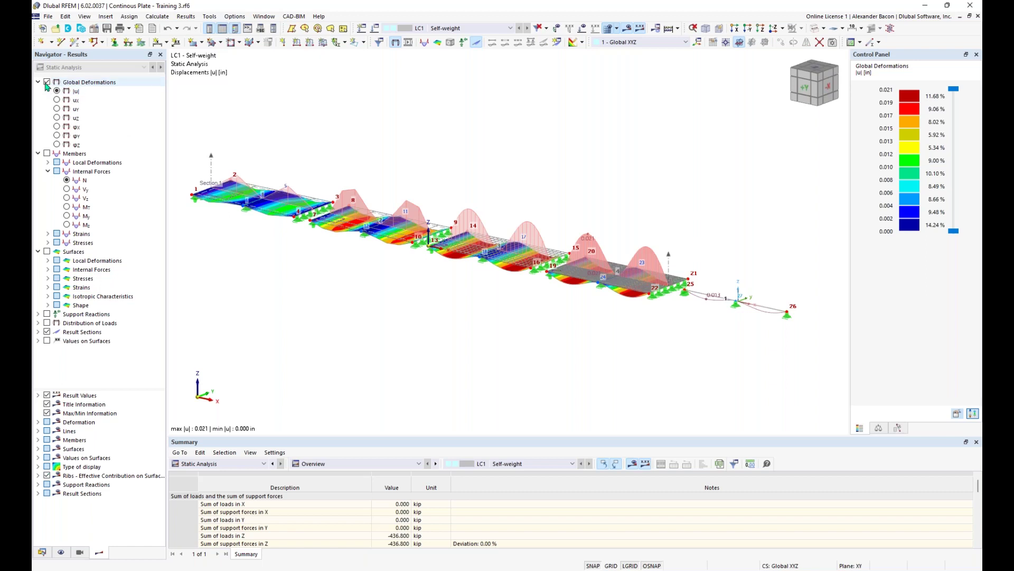
{"action": "middle_click_drag", "start_coordinate": [409, 306], "coordinate": [437, 292], "text": "ctrl"}
{"action": "scroll", "coordinate": [505, 272], "scroll_direction": "down", "scroll_amount": 1}
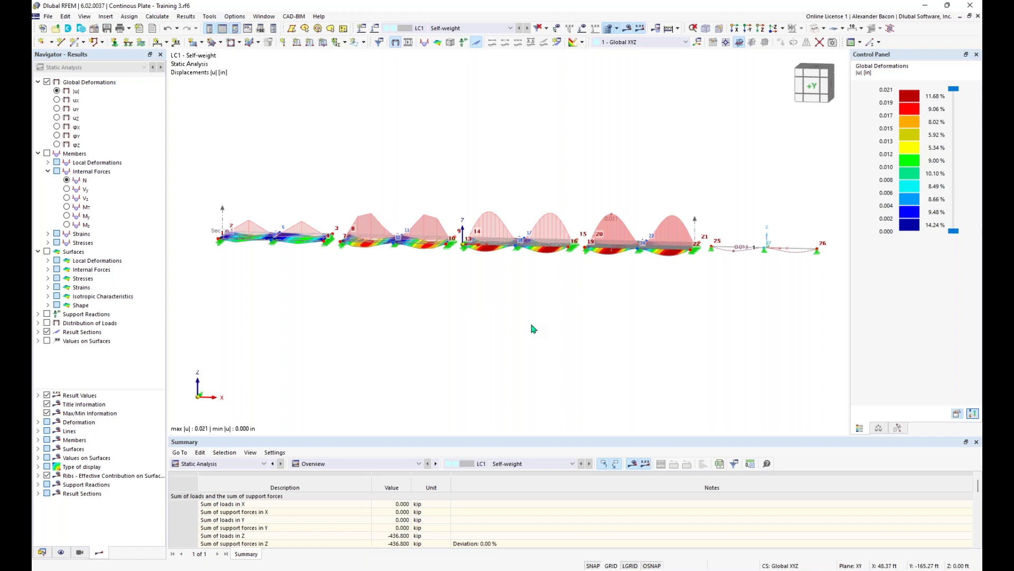
{"action": "scroll", "coordinate": [305, 244], "scroll_direction": "up", "scroll_amount": 3}
{"action": "middle_click_drag", "start_coordinate": [361, 266], "coordinate": [381, 258]}
{"action": "middle_click_drag", "start_coordinate": [527, 300], "coordinate": [360, 311]}
{"action": "middle_click_drag", "start_coordinate": [647, 356], "coordinate": [458, 371]}
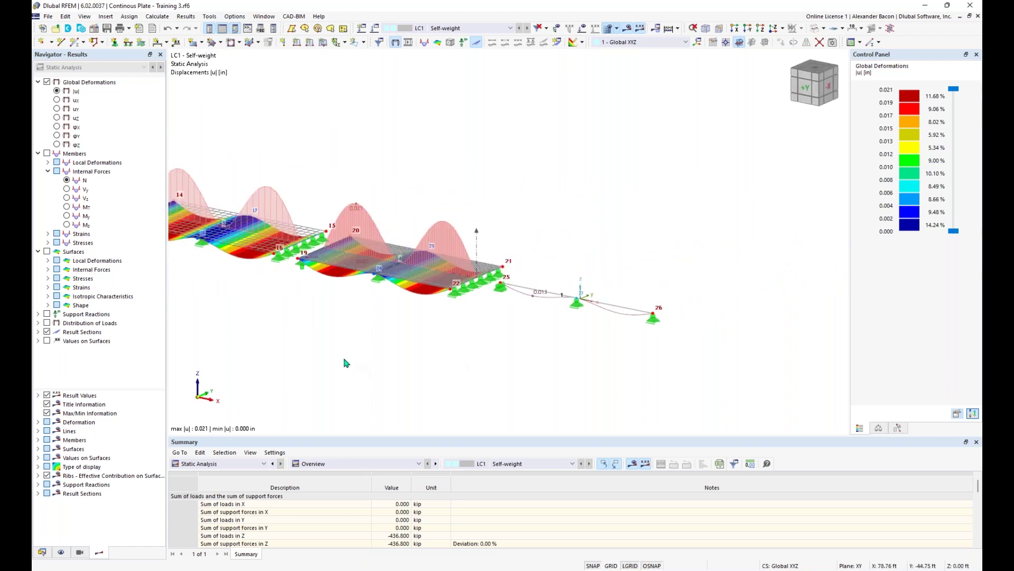
{"action": "middle_click_drag", "start_coordinate": [349, 347], "coordinate": [555, 365]}
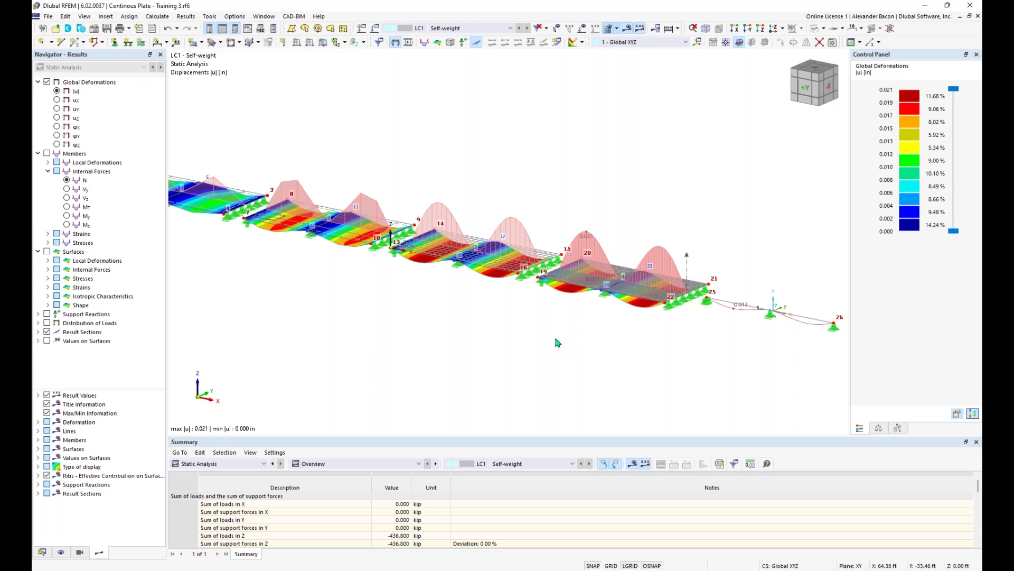
{"action": "scroll", "coordinate": [491, 341], "scroll_direction": "down", "scroll_amount": 2}
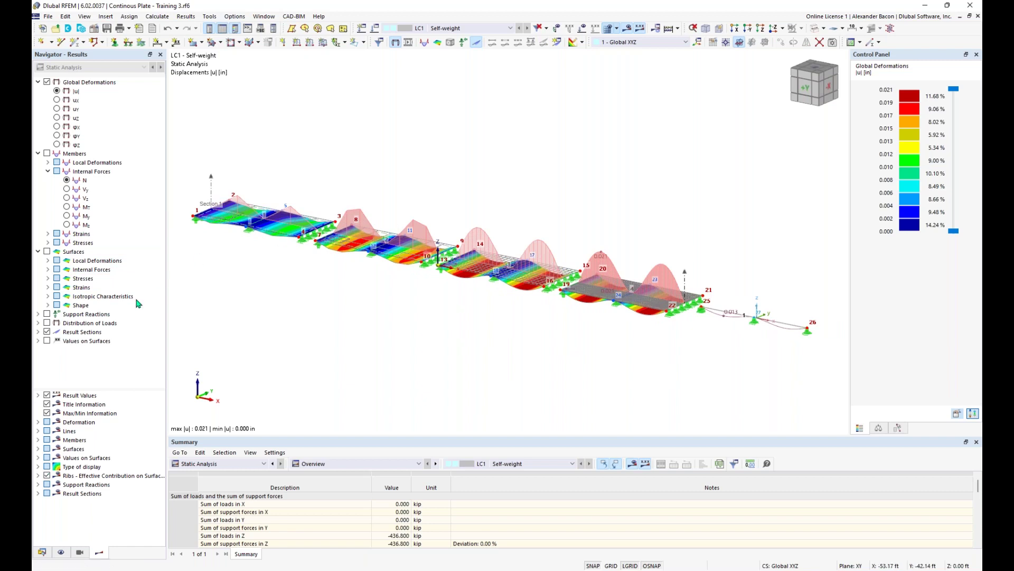
- Turn off the result section results and isolate the fourth plate and the beam together with their related objects
{"action": "left_click", "coordinate": [47, 332]}
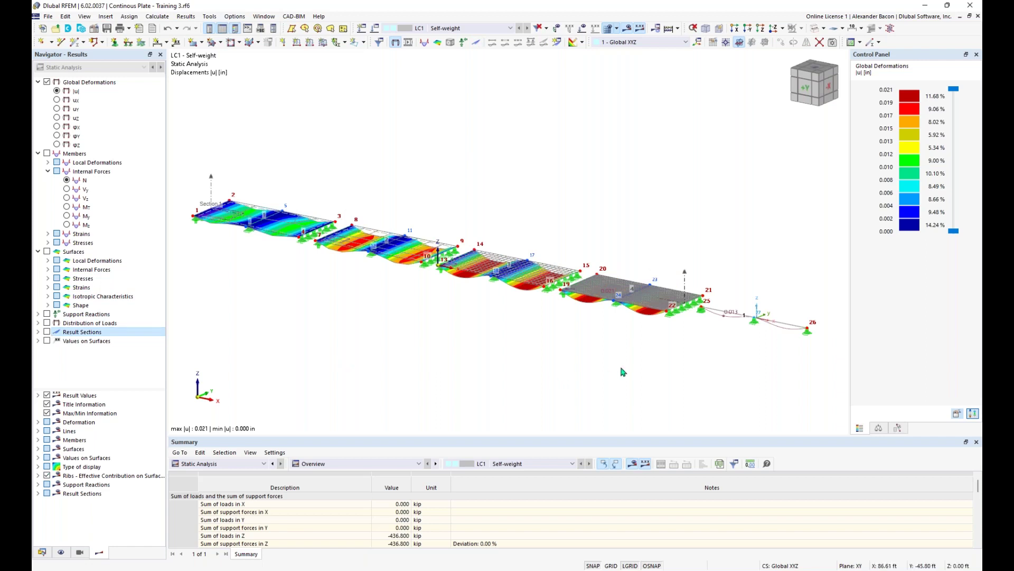
{"action": "middle_click_drag", "start_coordinate": [661, 393], "coordinate": [497, 328]}
{"action": "left_click_drag", "start_coordinate": [754, 166], "coordinate": [415, 325]}
{"action": "middle_click_drag", "start_coordinate": [598, 276], "coordinate": [550, 307], "text": "ctrl"}
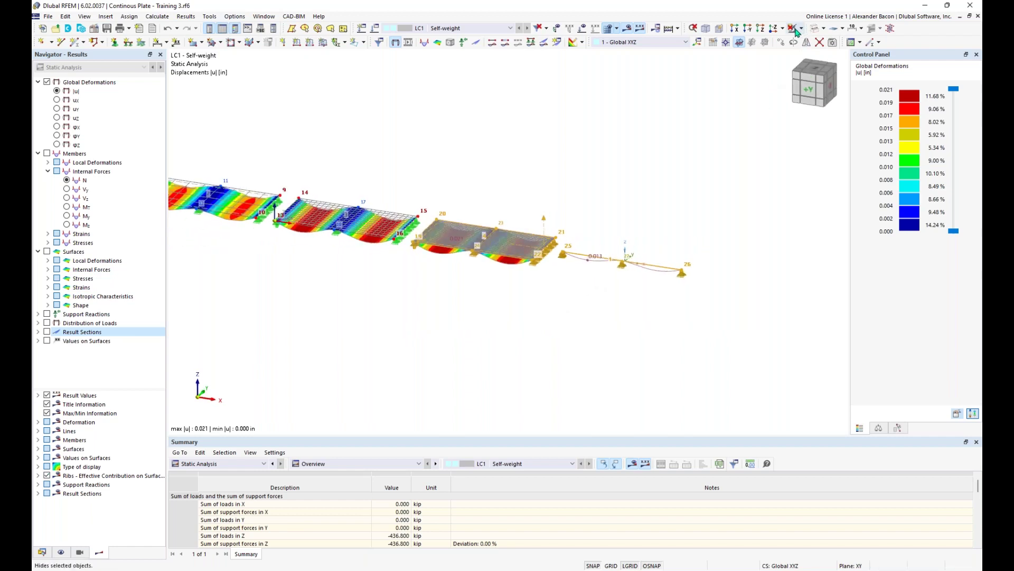
{"action": "left_click", "coordinate": [802, 29]}
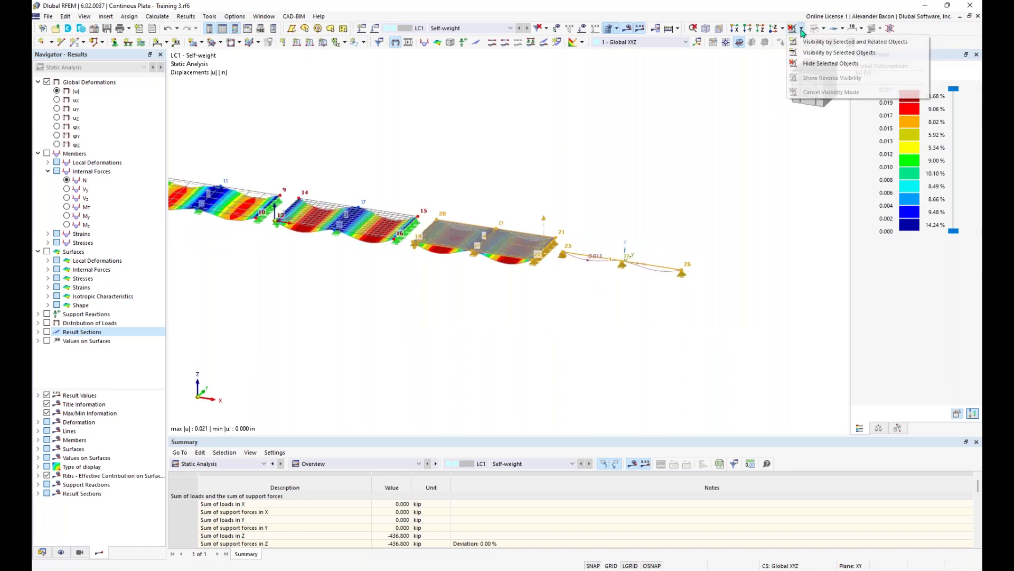
{"action": "left_click", "coordinate": [806, 42]}
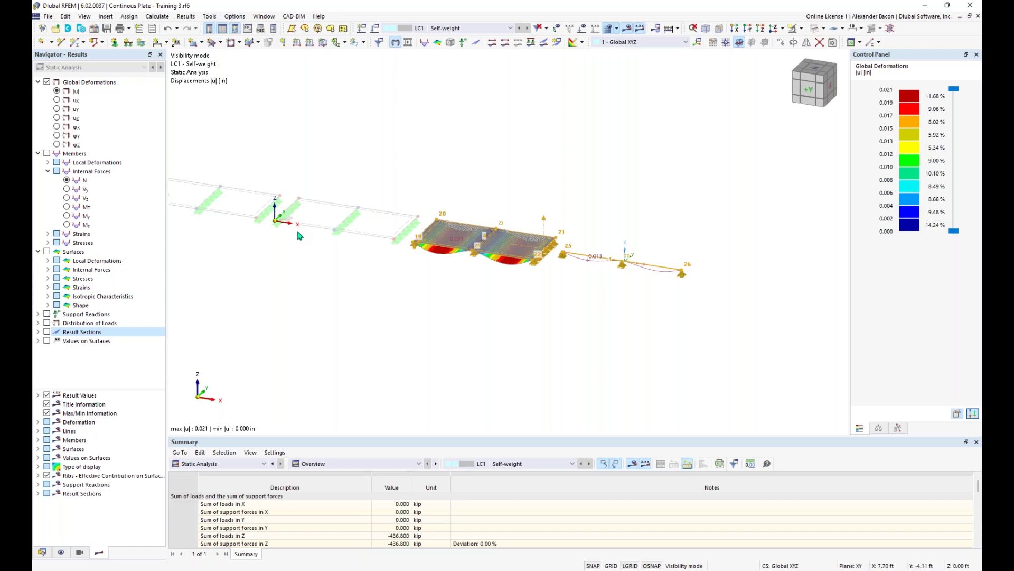
- Turn off the background display of hidden objects and compare the deformations of the isolated plate and beam
{"action": "right_click", "coordinate": [321, 262]}
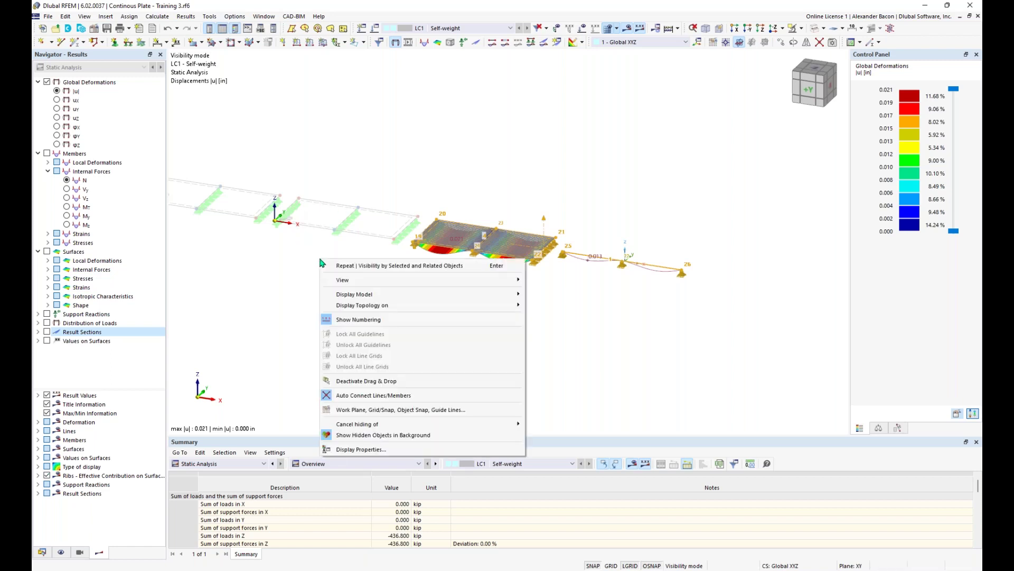
{"action": "left_click", "coordinate": [368, 435]}
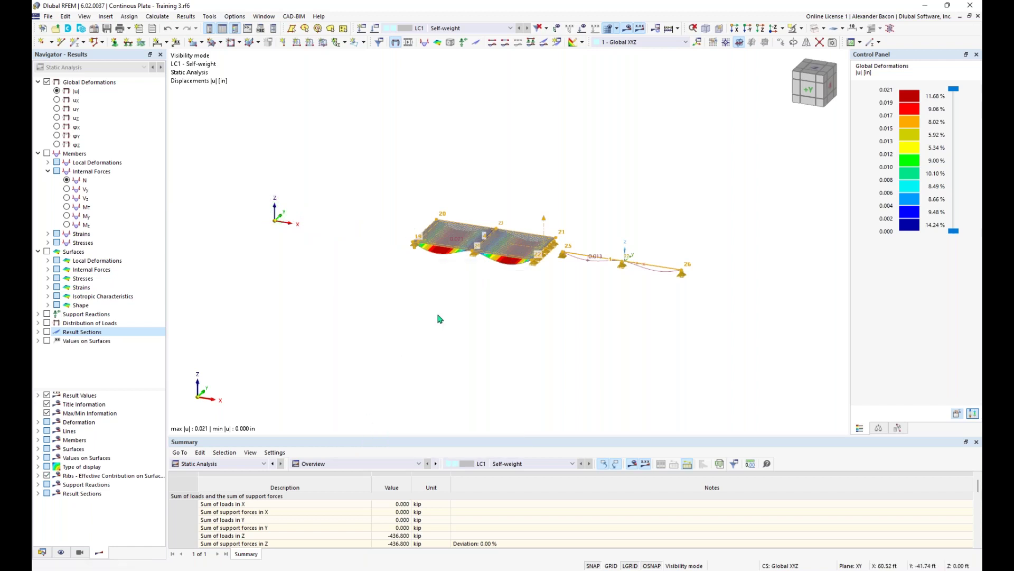
{"action": "middle_click_drag", "start_coordinate": [554, 311], "coordinate": [540, 311]}
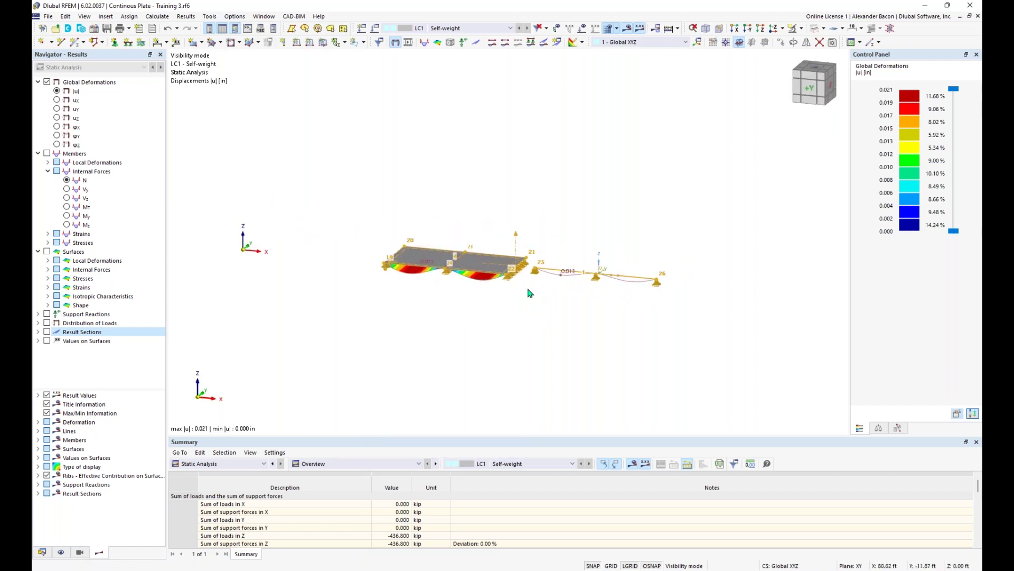
{"action": "scroll", "coordinate": [551, 309], "scroll_direction": "up", "scroll_amount": 3}
{"action": "middle_click_drag", "start_coordinate": [551, 308], "coordinate": [537, 320]}
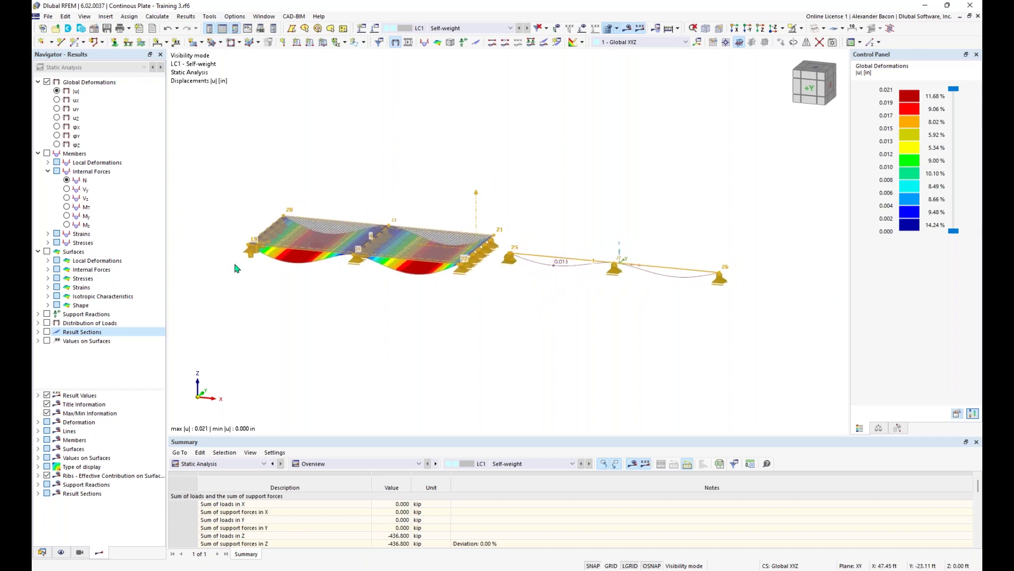
- Display the beam's internal moment diagram My and check the member's local axis system
{"action": "left_click", "coordinate": [47, 153]}
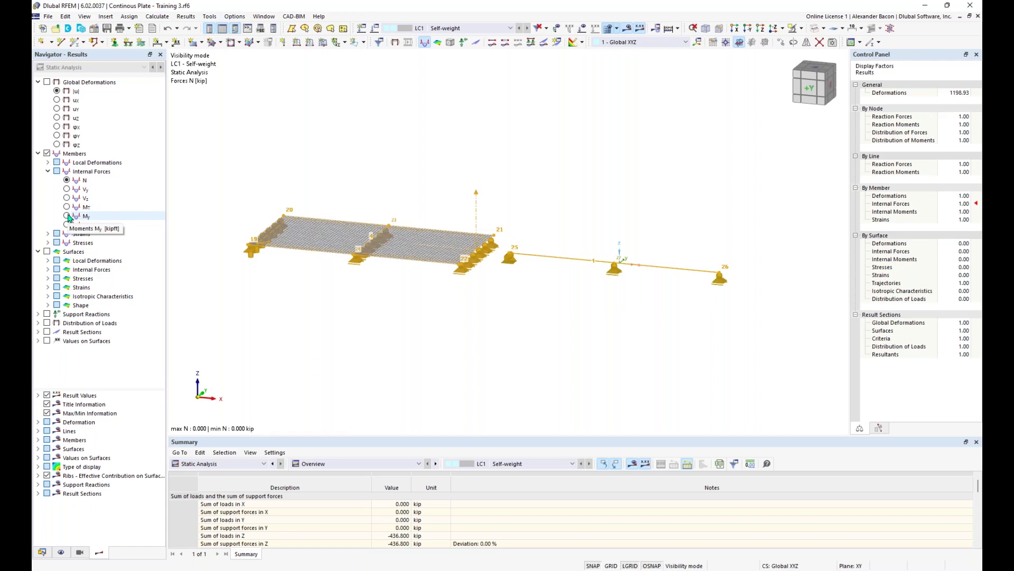
{"action": "left_click", "coordinate": [67, 215]}
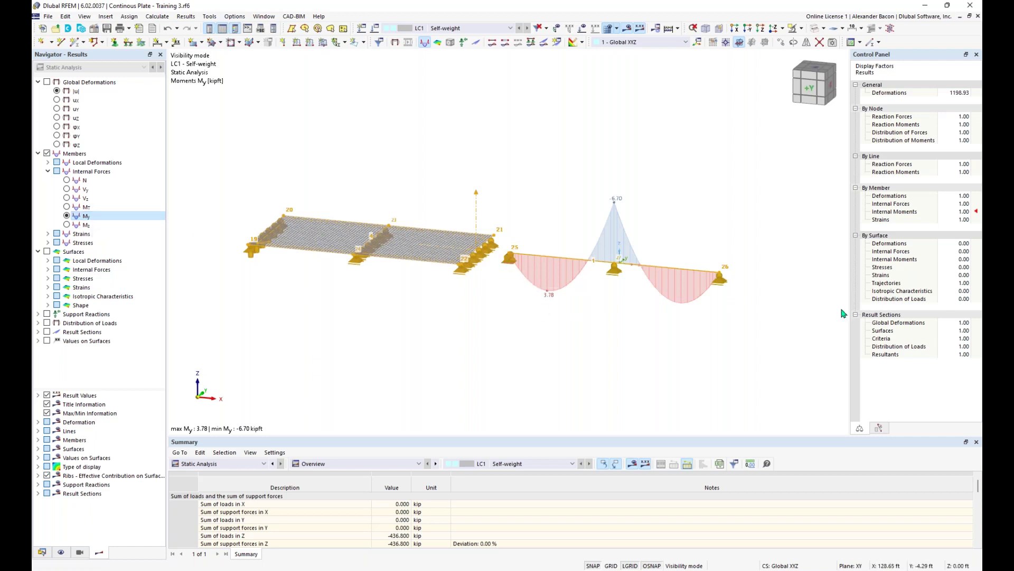
{"action": "scroll", "coordinate": [625, 276], "scroll_direction": "up", "scroll_amount": 3}
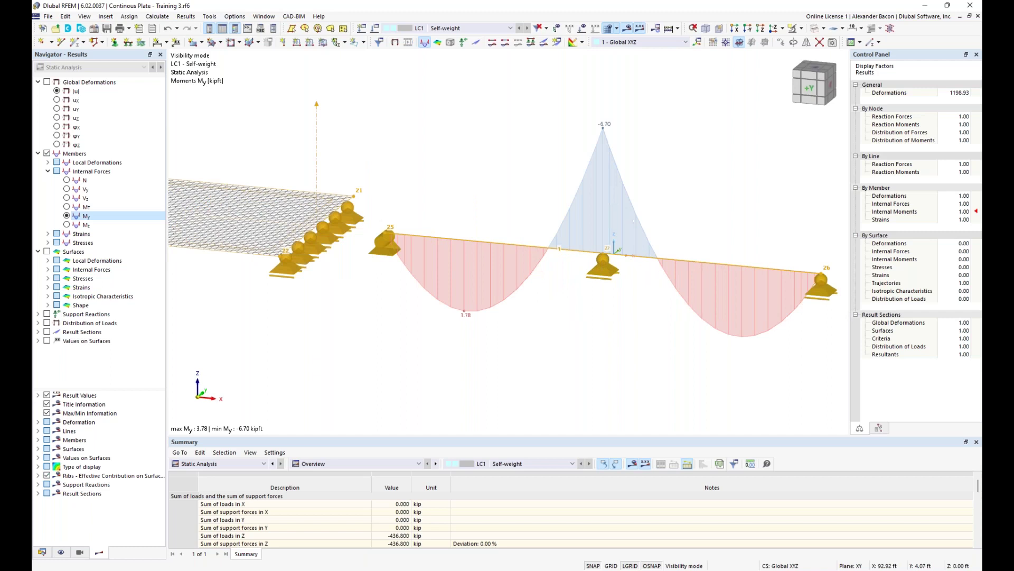
{"action": "right_click", "coordinate": [623, 259]}
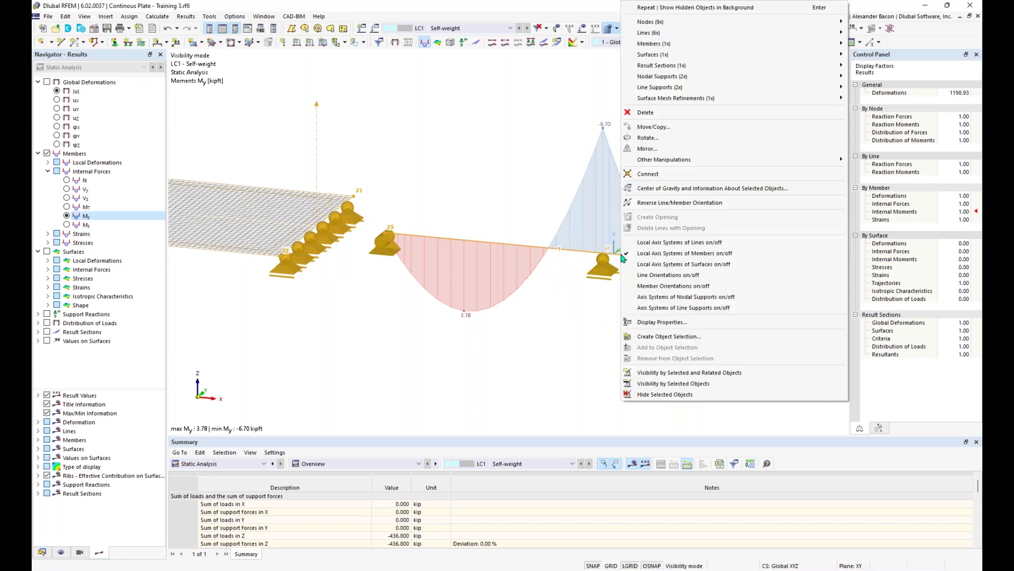
{"action": "left_click", "coordinate": [658, 254]}
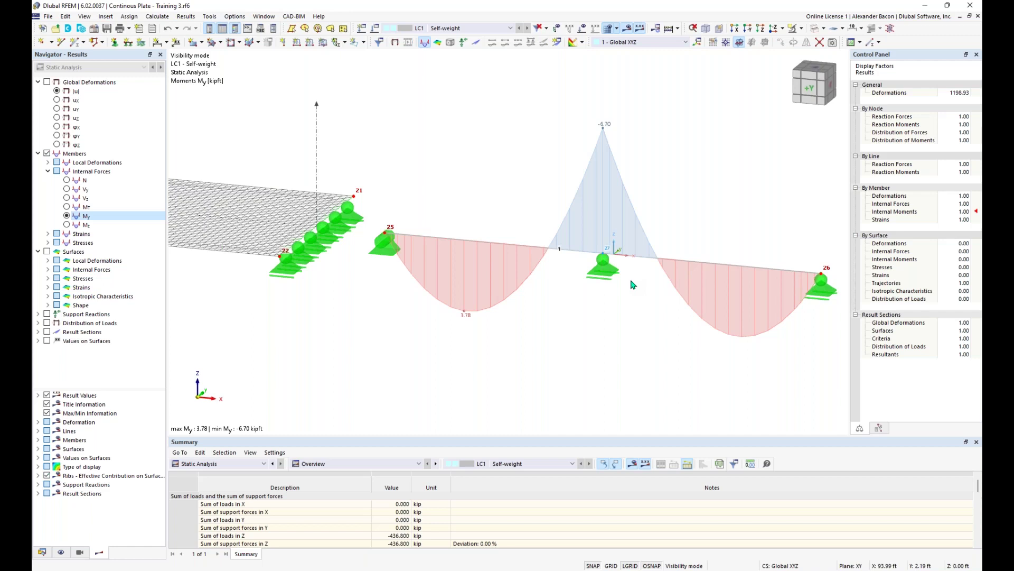
{"action": "scroll", "coordinate": [454, 375], "scroll_direction": "down", "scroll_amount": 5}
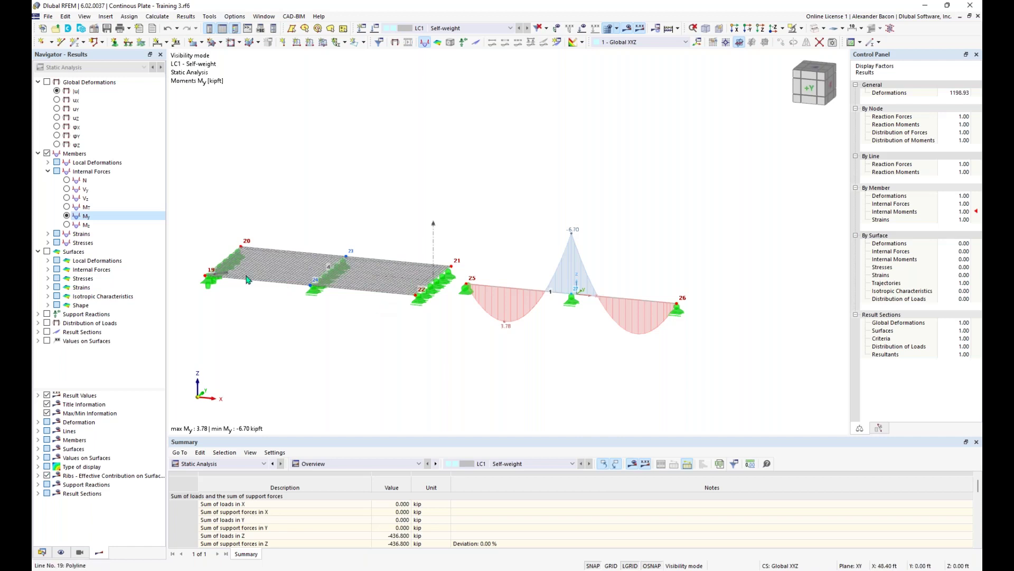
- Turn on the surface results and display the plate's basic internal moments mx for comparison with the beam's My diagram
{"action": "left_click", "coordinate": [47, 252]}
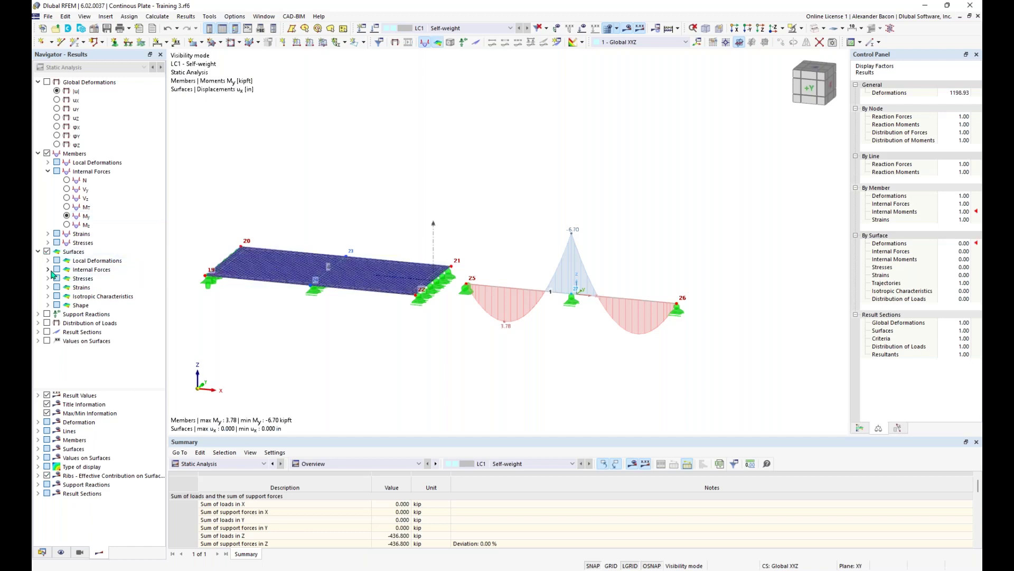
{"action": "left_click", "coordinate": [49, 270]}
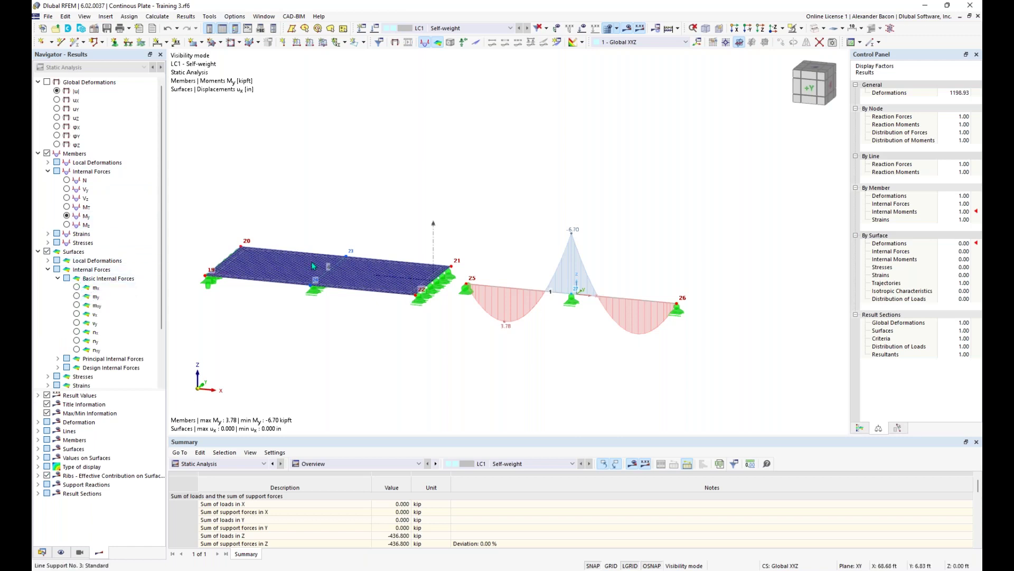
{"action": "left_click", "coordinate": [77, 288]}
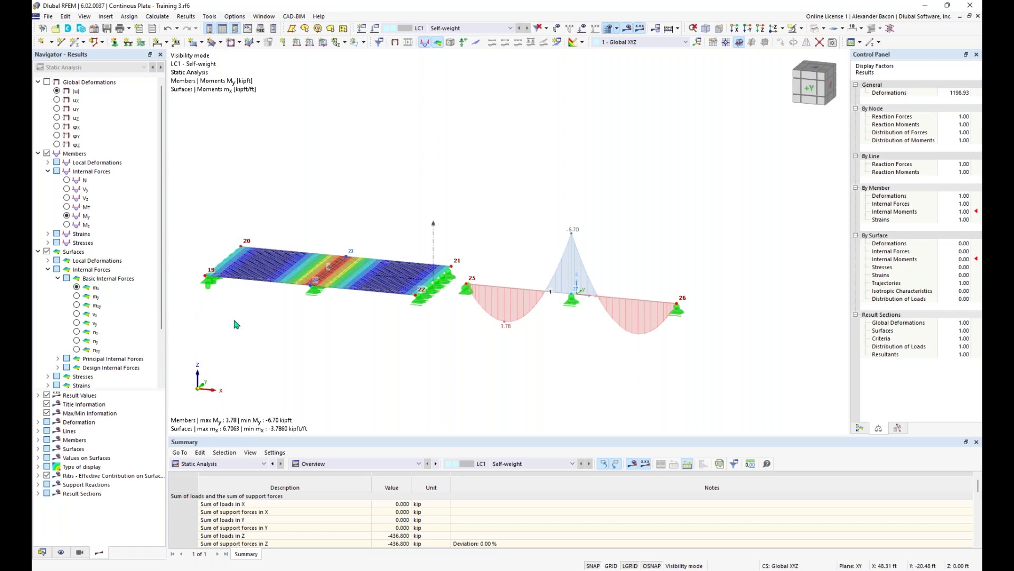
{"action": "scroll", "coordinate": [304, 273], "scroll_direction": "up", "scroll_amount": 3}
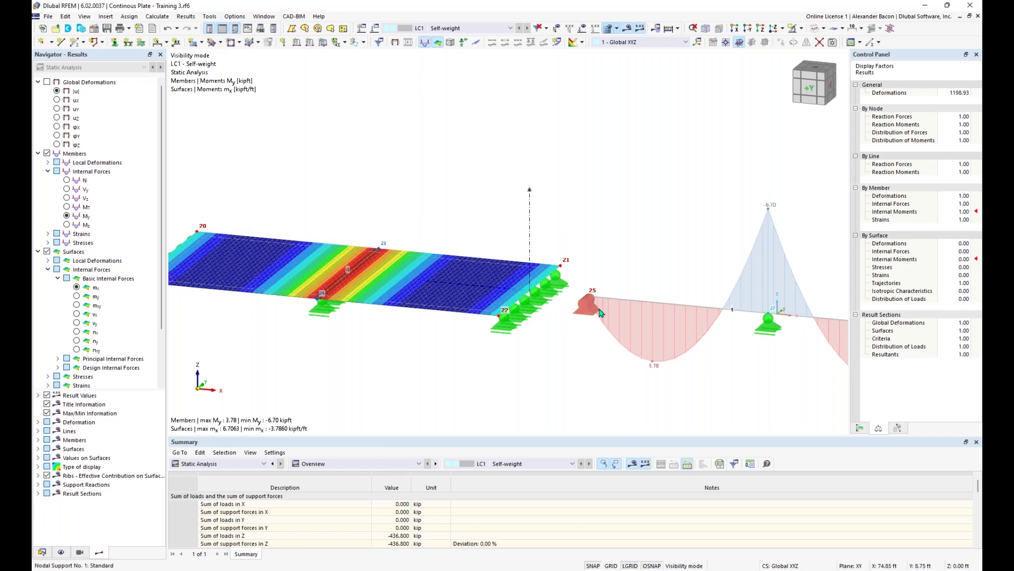
{"action": "middle_click_drag", "start_coordinate": [729, 380], "coordinate": [622, 263]}
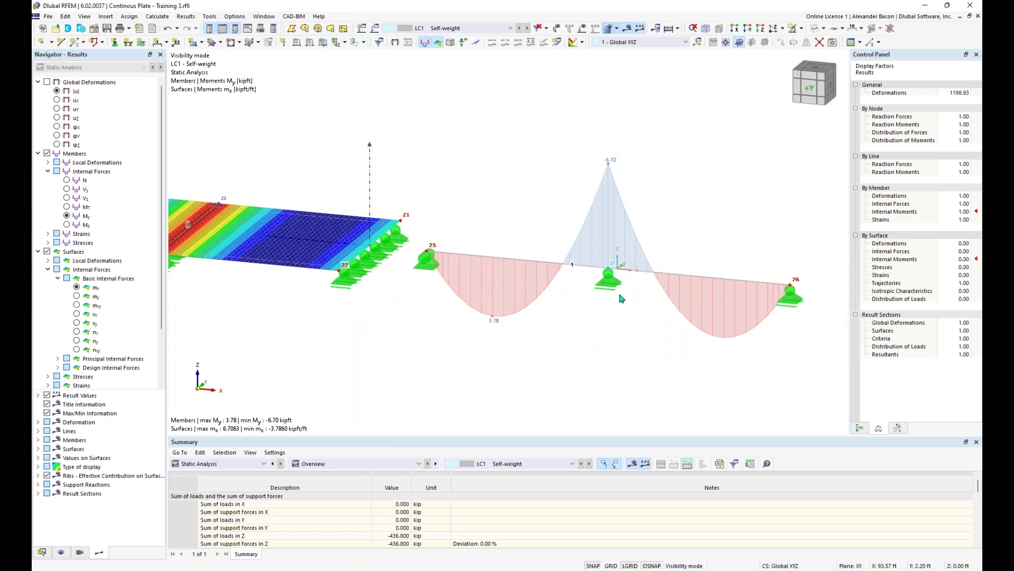
{"action": "scroll", "coordinate": [523, 264], "scroll_direction": "down", "scroll_amount": 3}
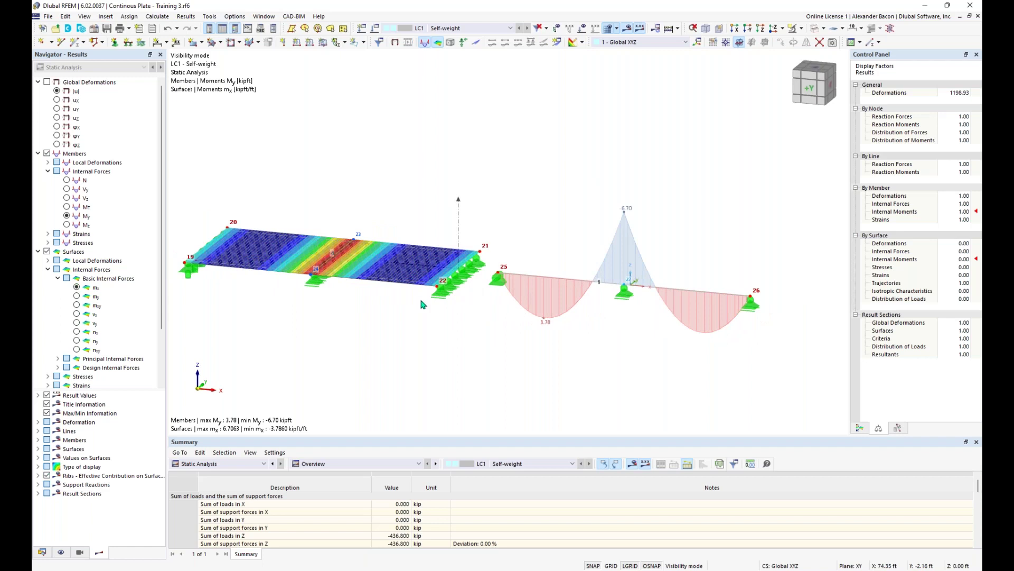
- Display the plate's shear forces vx with its local surface axes, alongside the beam's shear forces Vz
{"action": "left_click", "coordinate": [77, 314]}
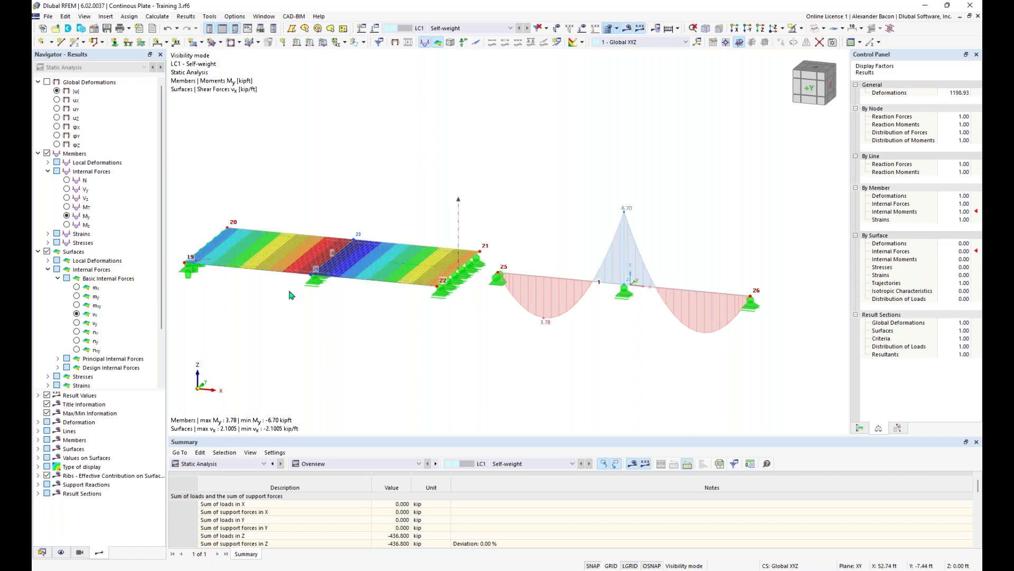
{"action": "right_click", "coordinate": [375, 280]}
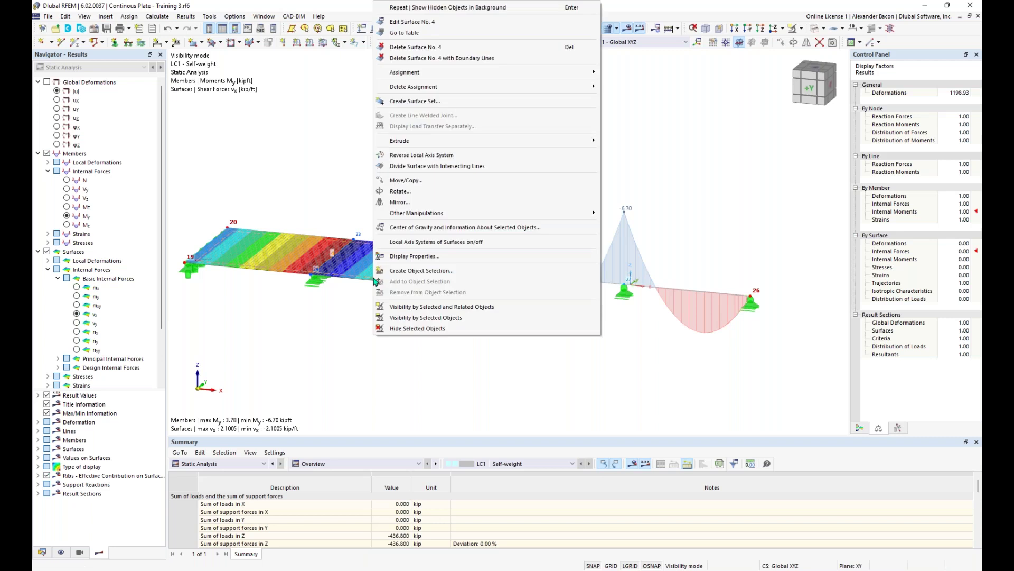
{"action": "left_click", "coordinate": [411, 248]}
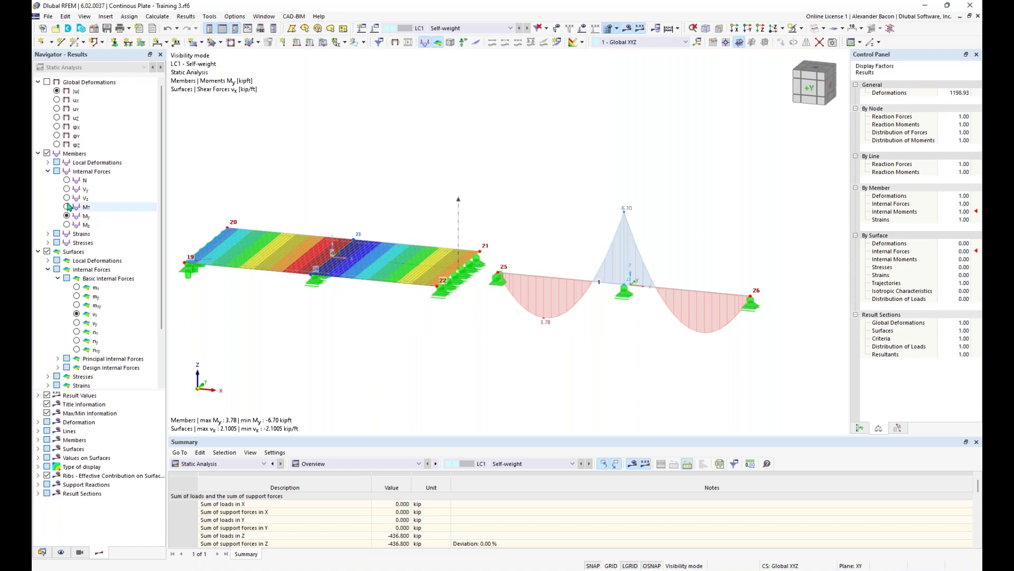
{"action": "left_click", "coordinate": [67, 198]}
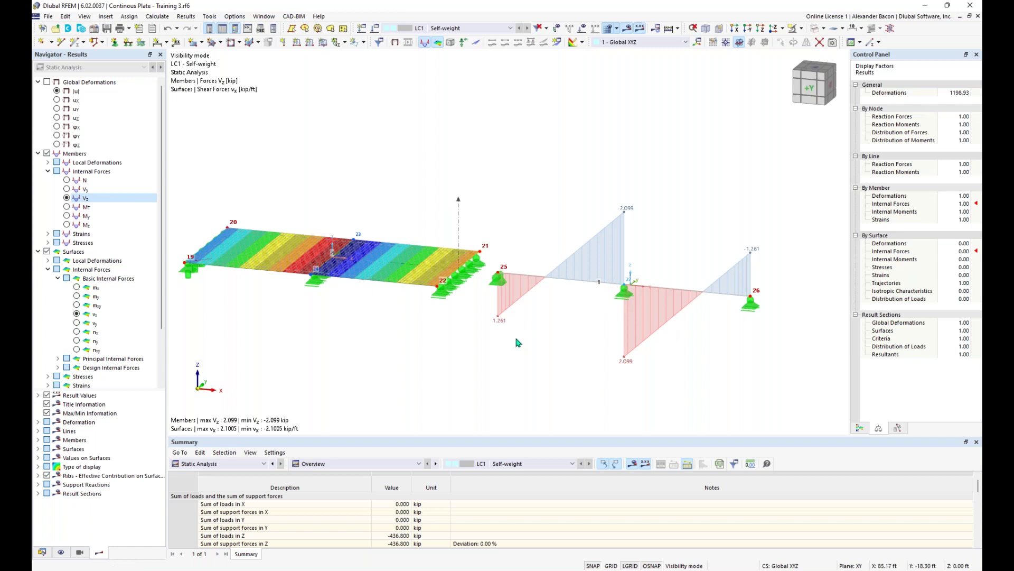
{"action": "scroll", "coordinate": [517, 343], "scroll_direction": "down", "scroll_amount": 1}
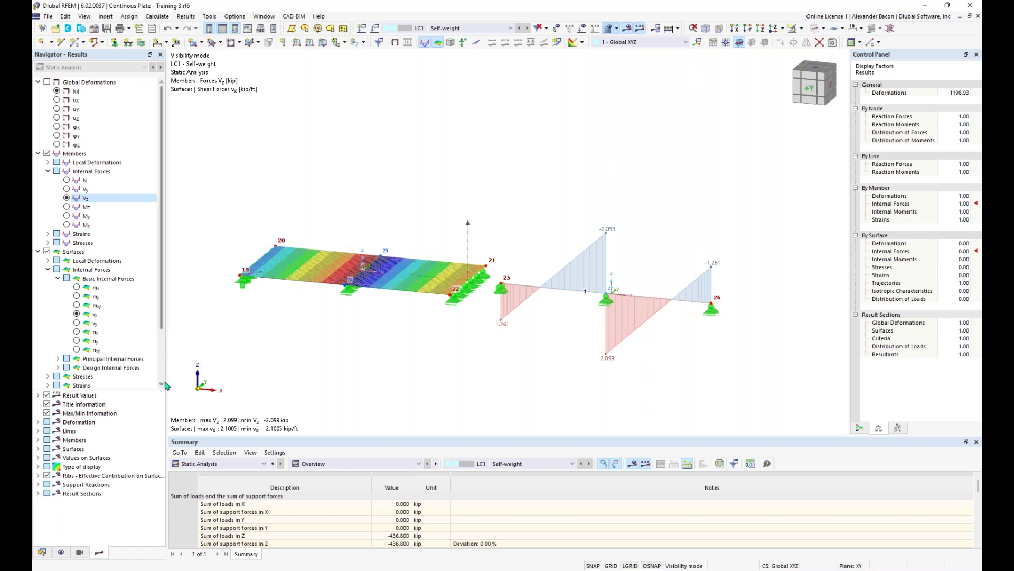
- Cancel the visibility mode to bring all four plates and the beam back into the display
{"action": "scroll", "coordinate": [112, 375], "scroll_direction": "down", "scroll_amount": 3}
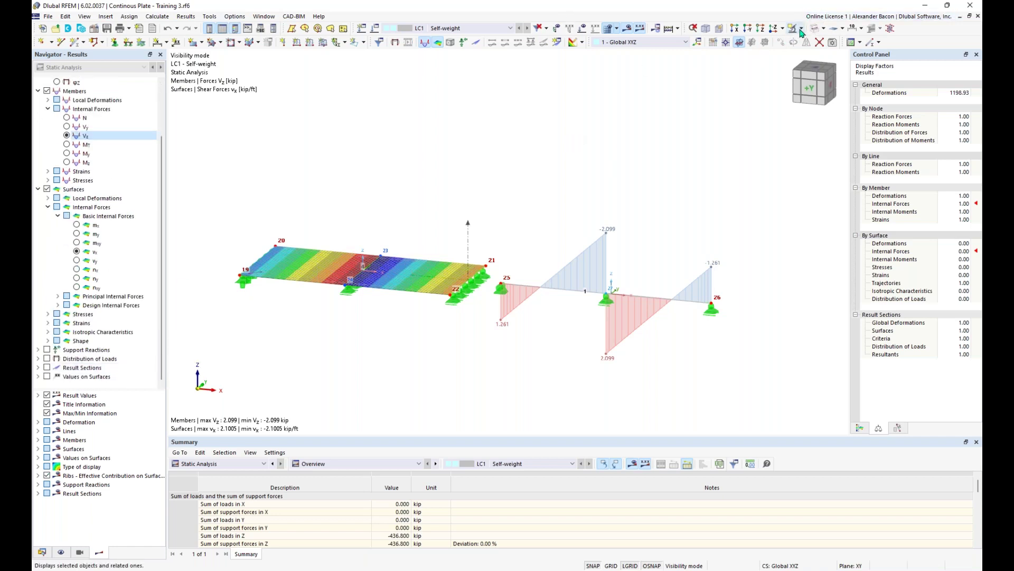
{"action": "left_click", "coordinate": [801, 29]}
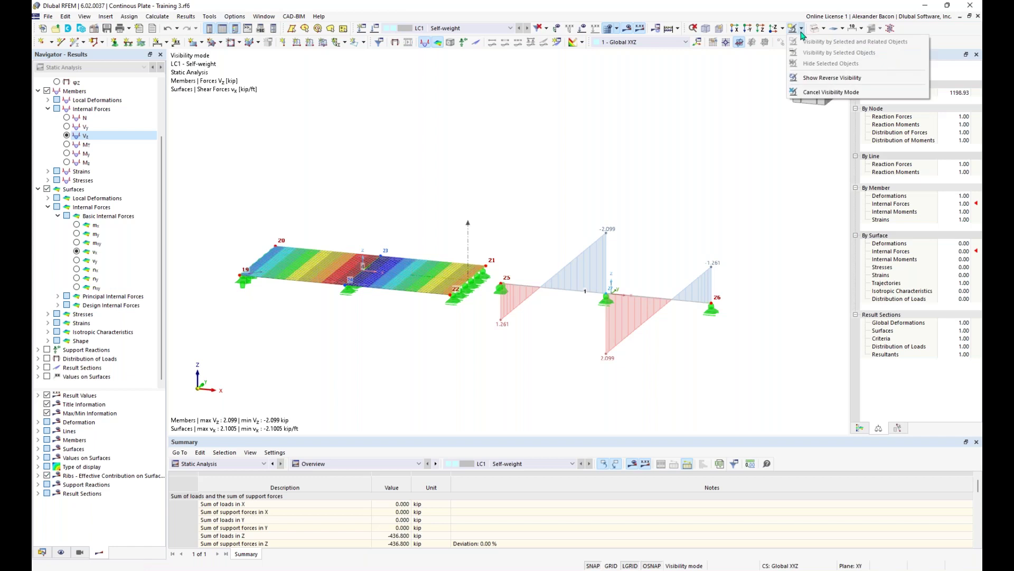
{"action": "left_click", "coordinate": [815, 92]}
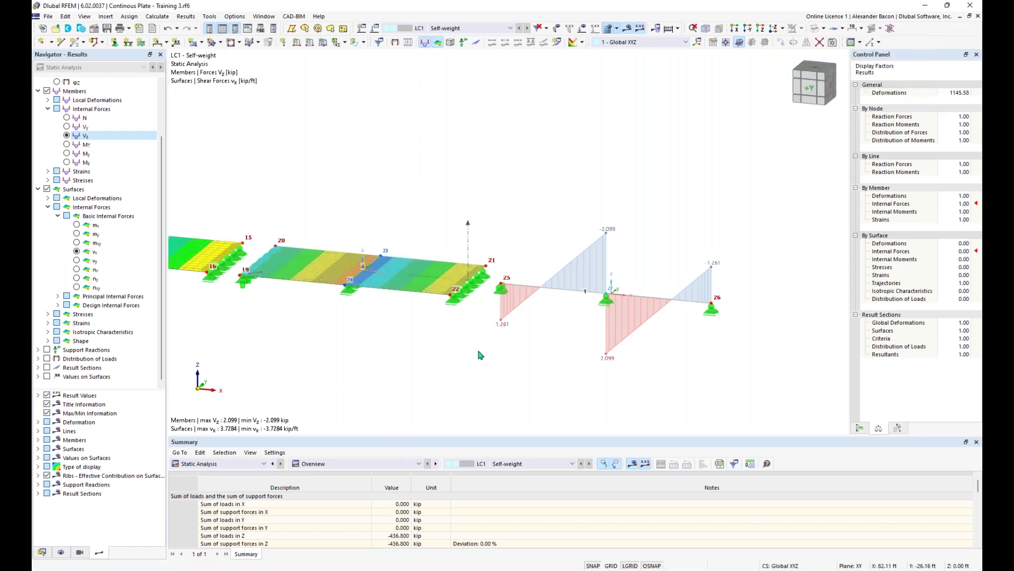
- Turn on the result sections to display the shear force vx diagrams along all four plates beside the beam
{"action": "scroll", "coordinate": [479, 355], "scroll_direction": "down", "scroll_amount": 2}
{"action": "middle_click_drag", "start_coordinate": [379, 350], "coordinate": [492, 371]}
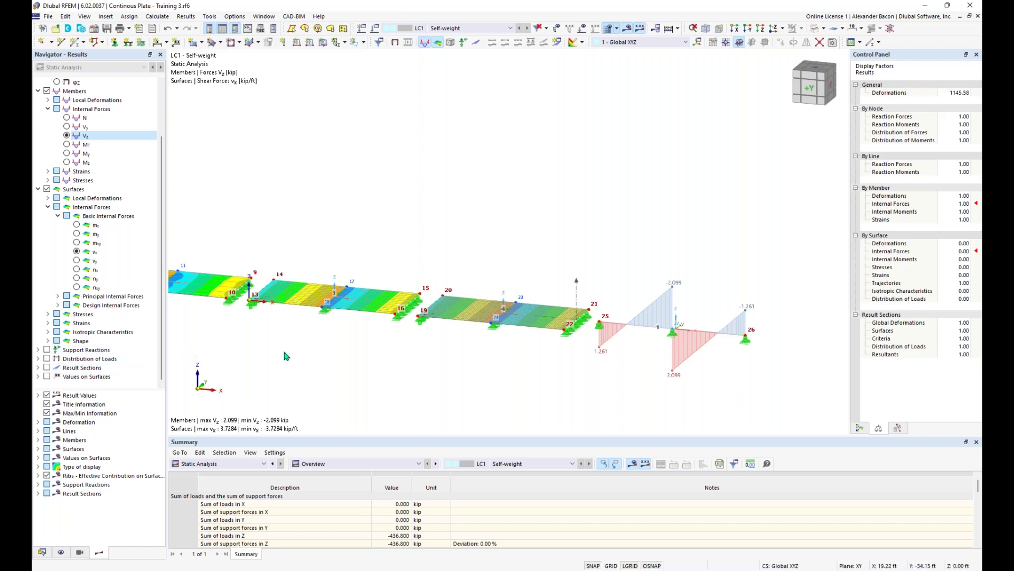
{"action": "scroll", "coordinate": [286, 356], "scroll_direction": "down", "scroll_amount": 1}
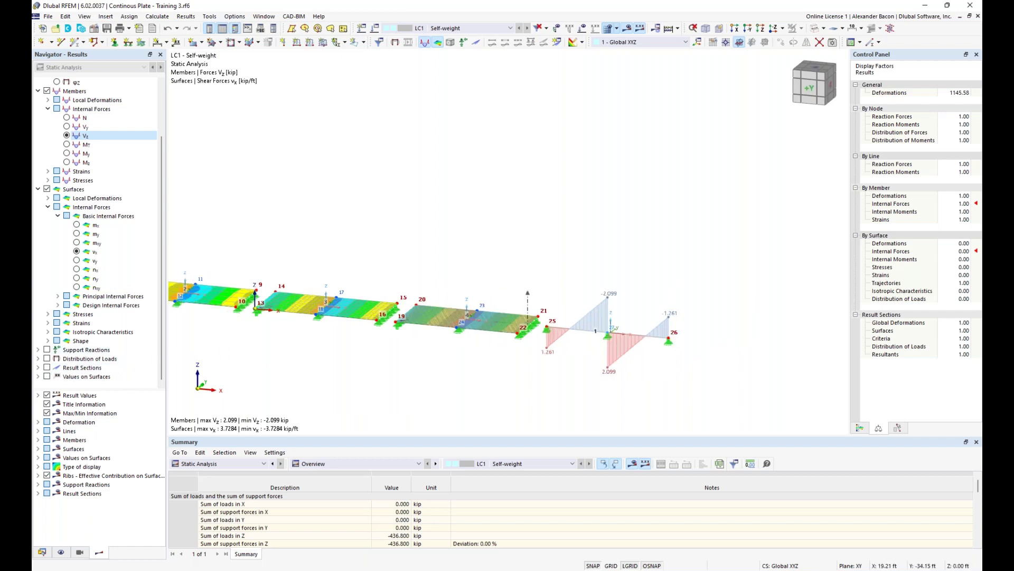
{"action": "middle_click_drag", "start_coordinate": [299, 358], "coordinate": [448, 352]}
{"action": "scroll", "coordinate": [448, 351], "scroll_direction": "down", "scroll_amount": 1}
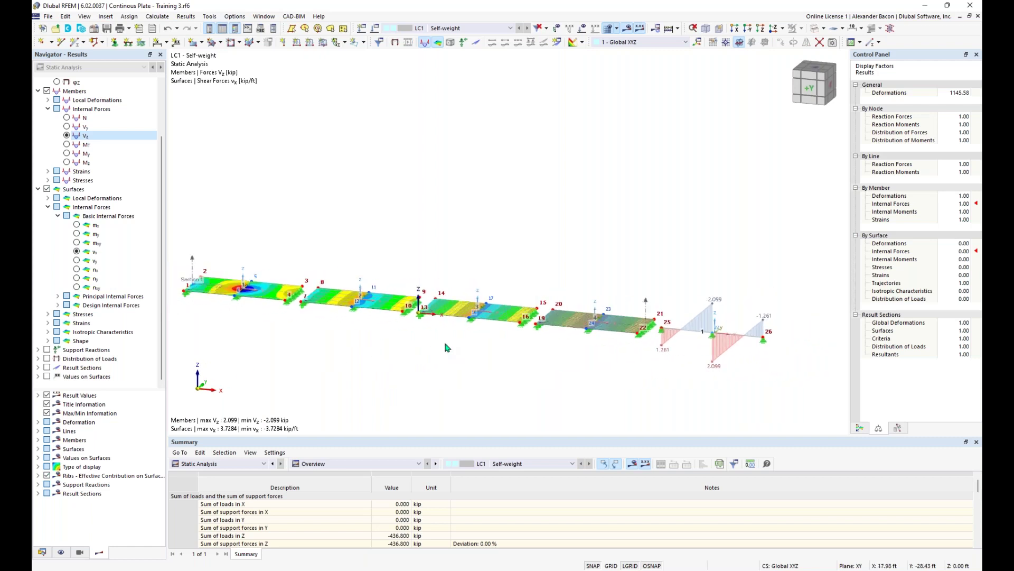
{"action": "left_click", "coordinate": [45, 367]}
{"action": "left_click", "coordinate": [47, 367]}
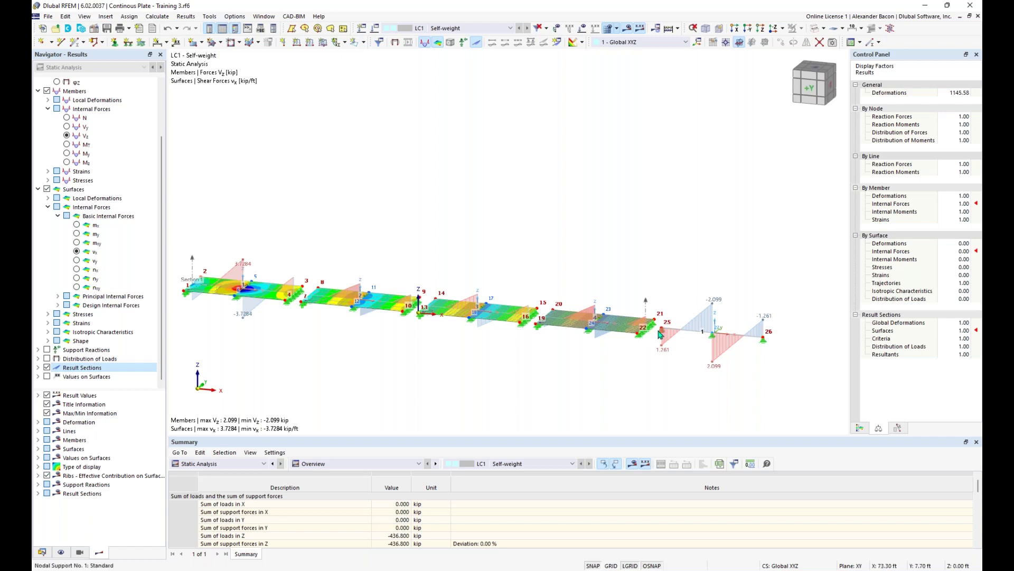
- Set the result section diagrams to label their local extremes instead of only the global extremes
{"action": "scroll", "coordinate": [660, 334], "scroll_direction": "up", "scroll_amount": 1}
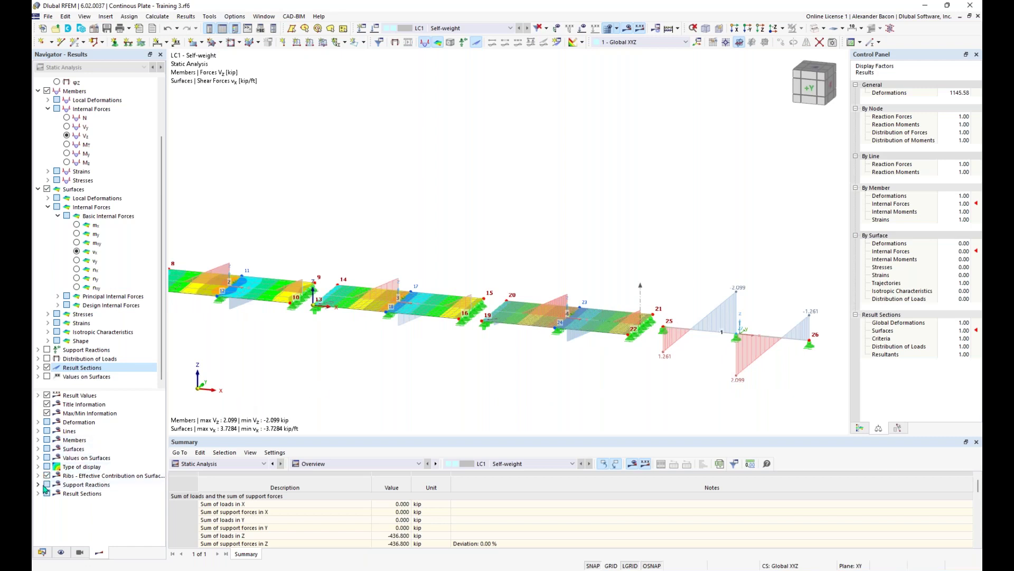
{"action": "left_click", "coordinate": [38, 457]}
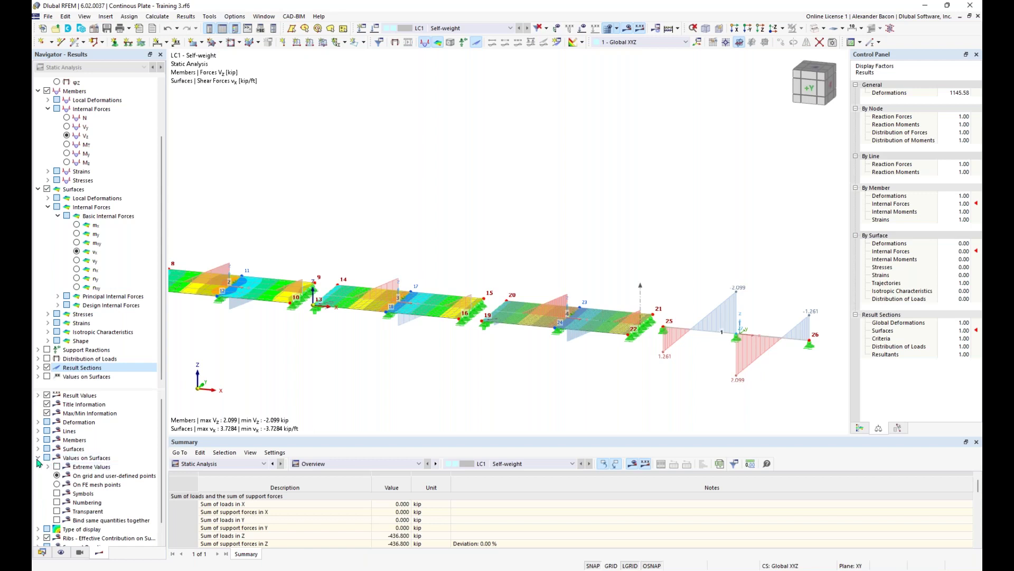
{"action": "left_click", "coordinate": [38, 458]}
{"action": "left_click", "coordinate": [37, 493]}
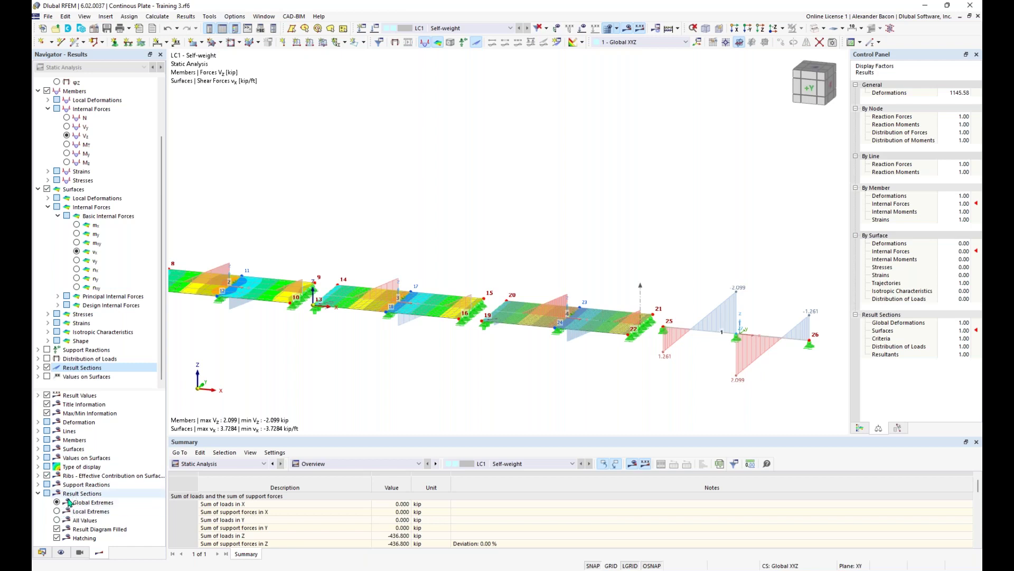
{"action": "left_click", "coordinate": [58, 511]}
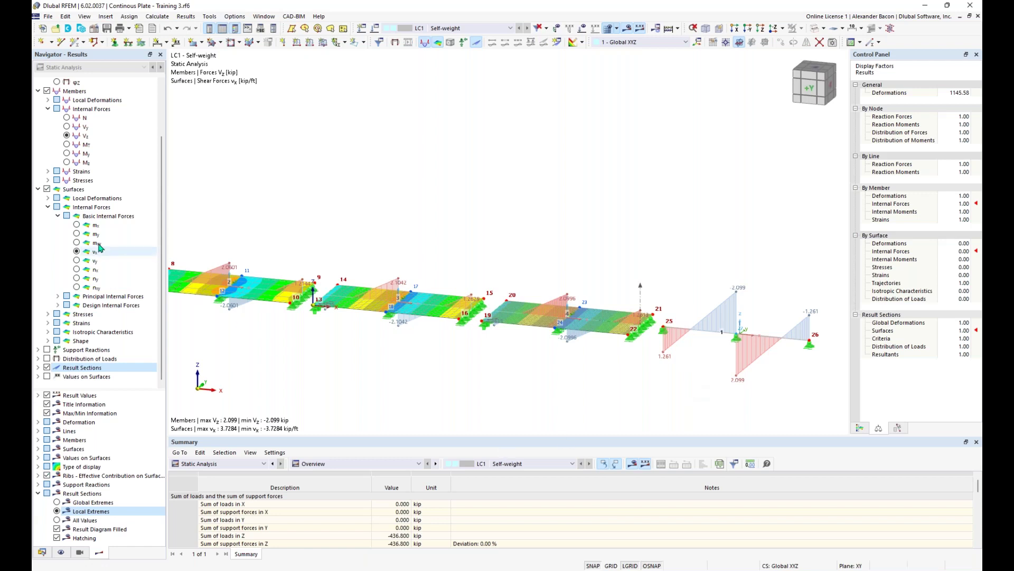
- Display the surface moments mx and member moments My, and compare the finest-mesh plate's section diagram with the beam's
{"action": "left_click", "coordinate": [77, 225]}
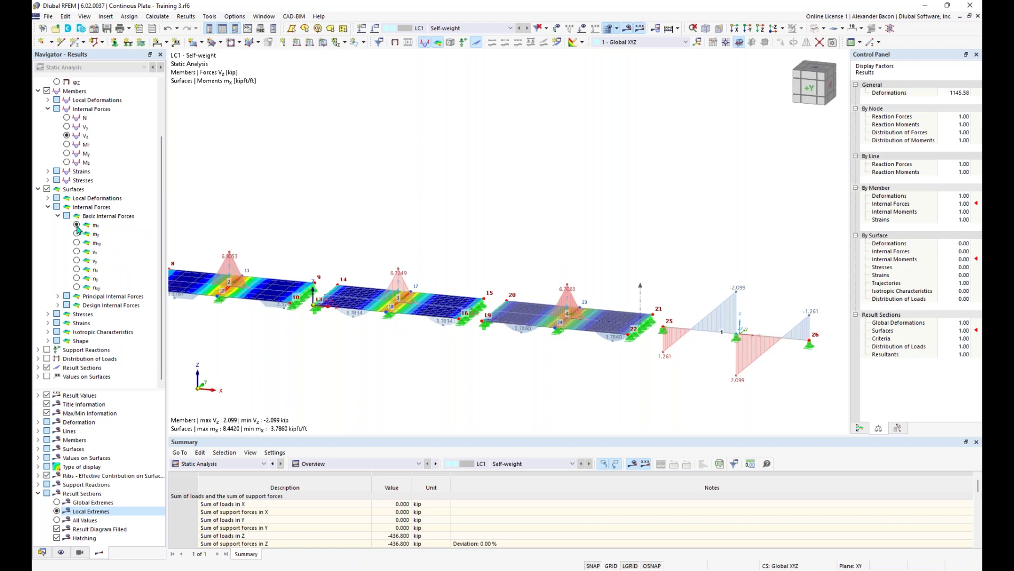
{"action": "left_click", "coordinate": [67, 153]}
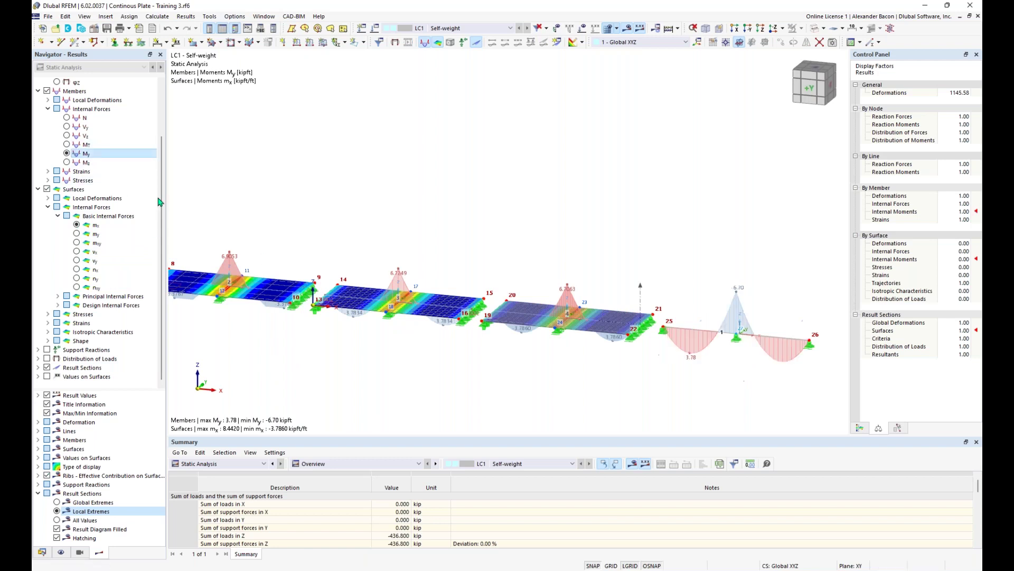
{"action": "scroll", "coordinate": [715, 388], "scroll_direction": "up", "scroll_amount": 5}
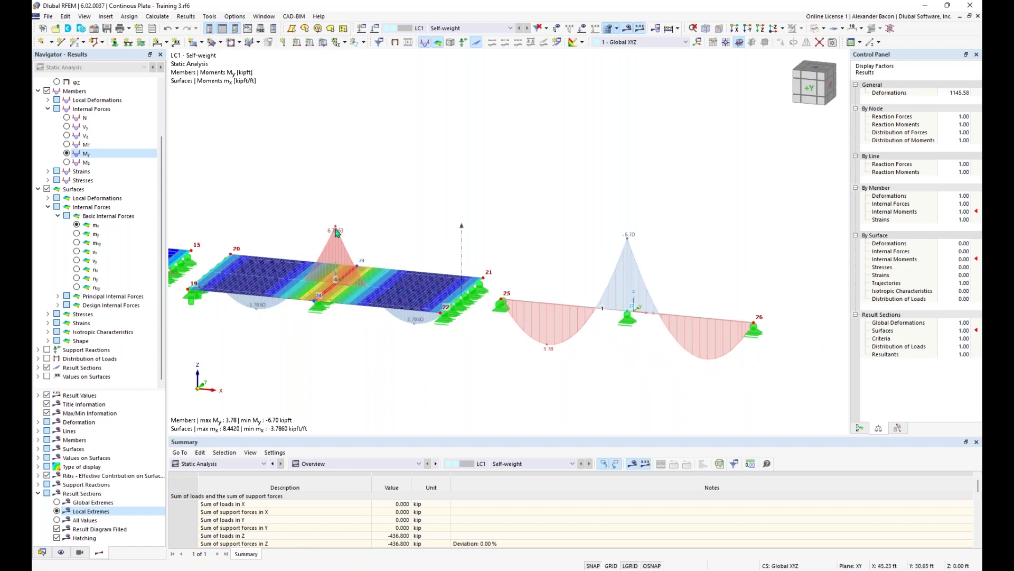
{"action": "scroll", "coordinate": [350, 248], "scroll_direction": "down", "scroll_amount": 1}
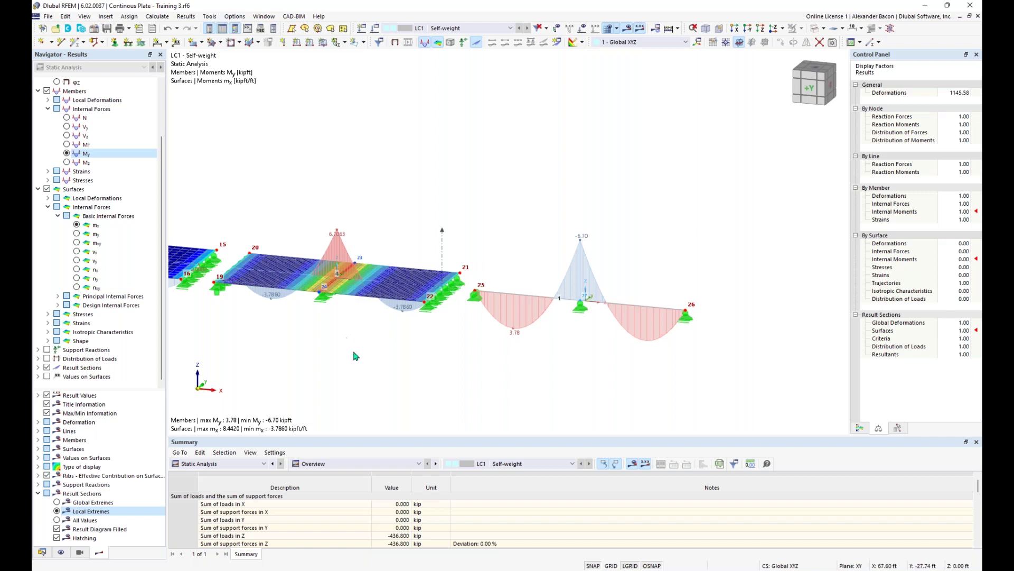
{"action": "middle_click_drag", "start_coordinate": [351, 363], "coordinate": [375, 371]}
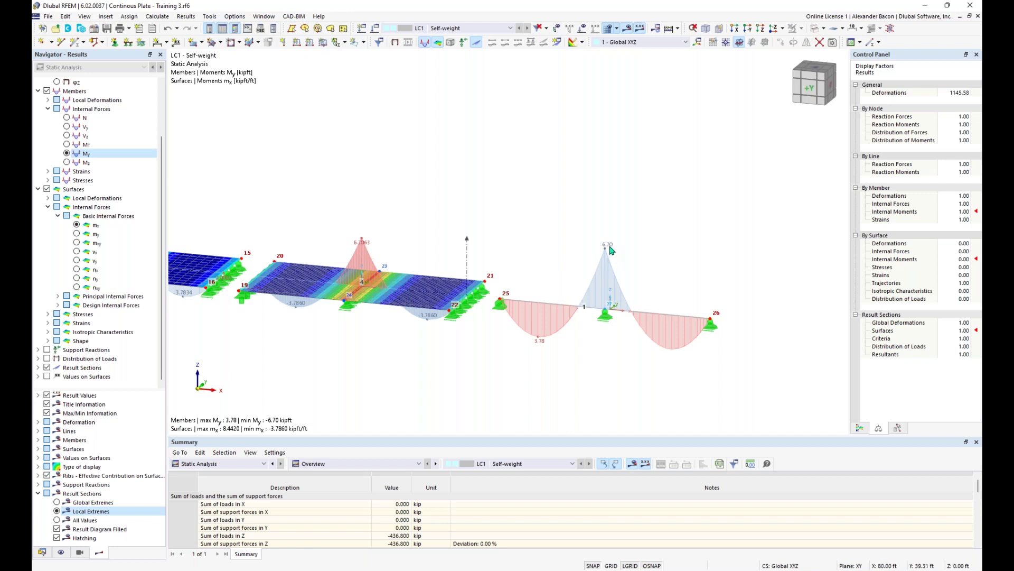
- Examine the mx section peaks over the middle supports of the coarser-mesh plates, continuing to the coarsest plate
{"action": "scroll", "coordinate": [391, 338], "scroll_direction": "down", "scroll_amount": 2}
{"action": "scroll", "coordinate": [390, 340], "scroll_direction": "down", "scroll_amount": 2}
{"action": "scroll", "coordinate": [350, 346], "scroll_direction": "up", "scroll_amount": 4}
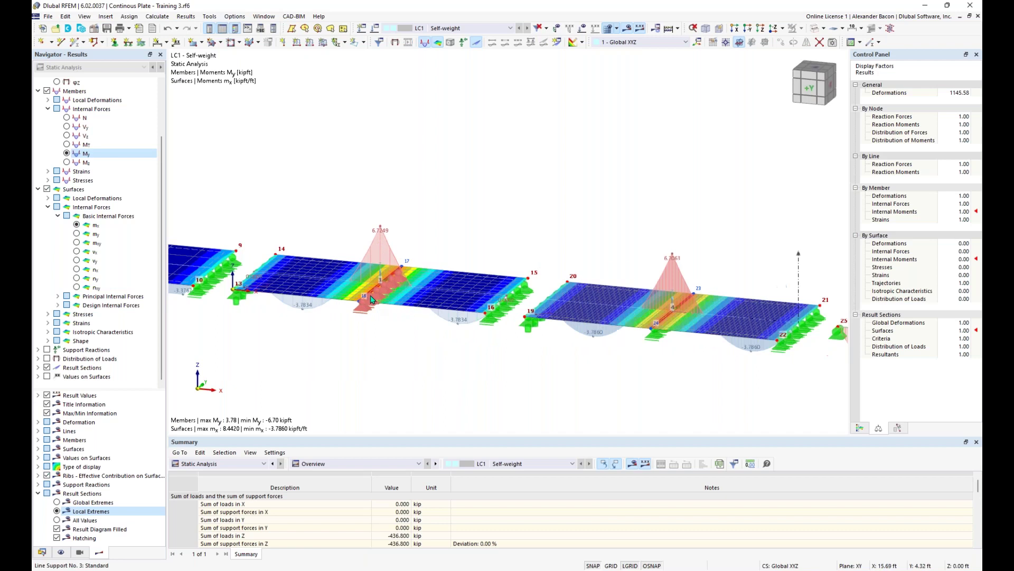
{"action": "scroll", "coordinate": [437, 356], "scroll_direction": "up", "scroll_amount": 3}
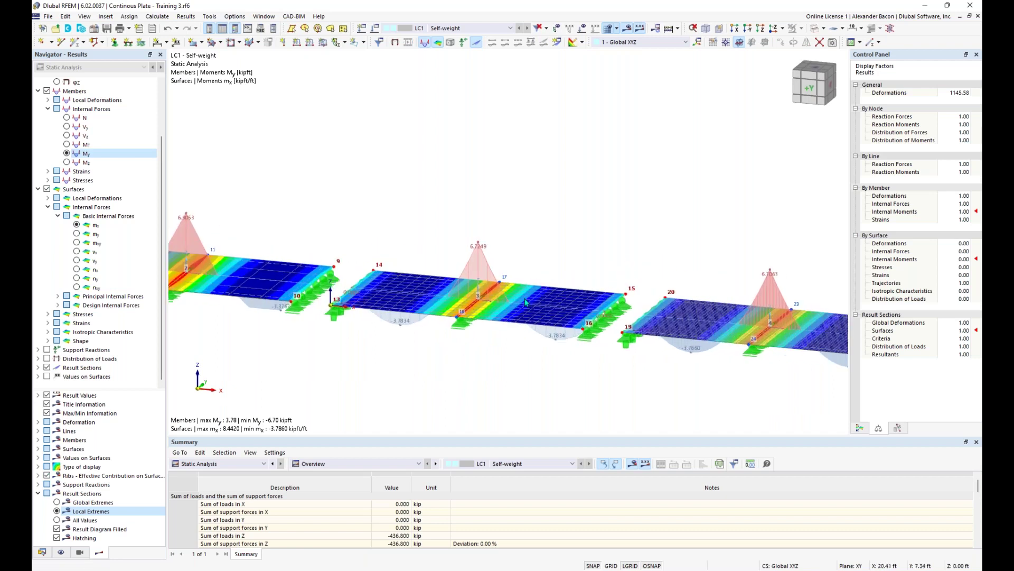
{"action": "middle_click_drag", "start_coordinate": [362, 229], "coordinate": [455, 233]}
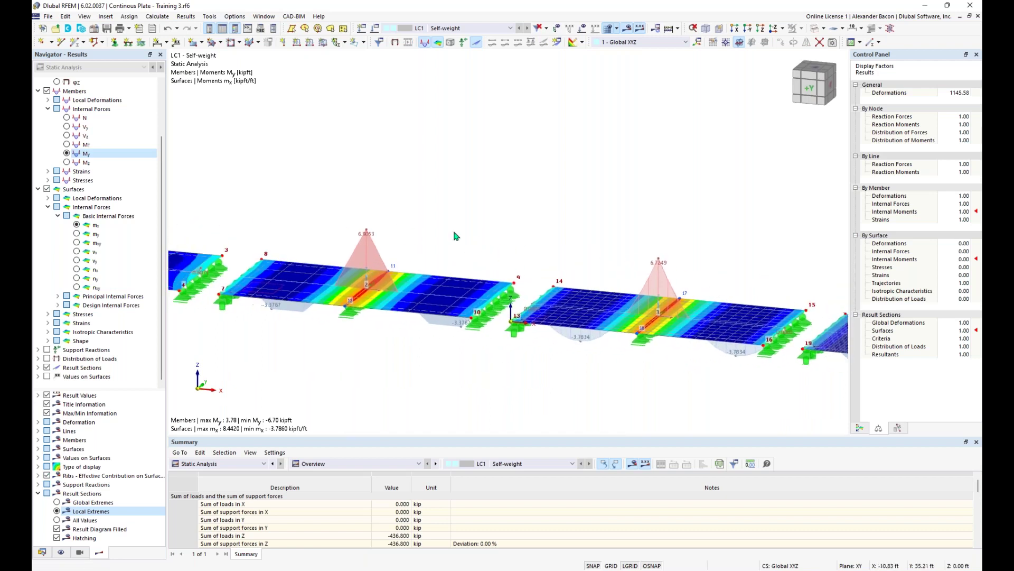
{"action": "middle_click_drag", "start_coordinate": [348, 245], "coordinate": [517, 246]}
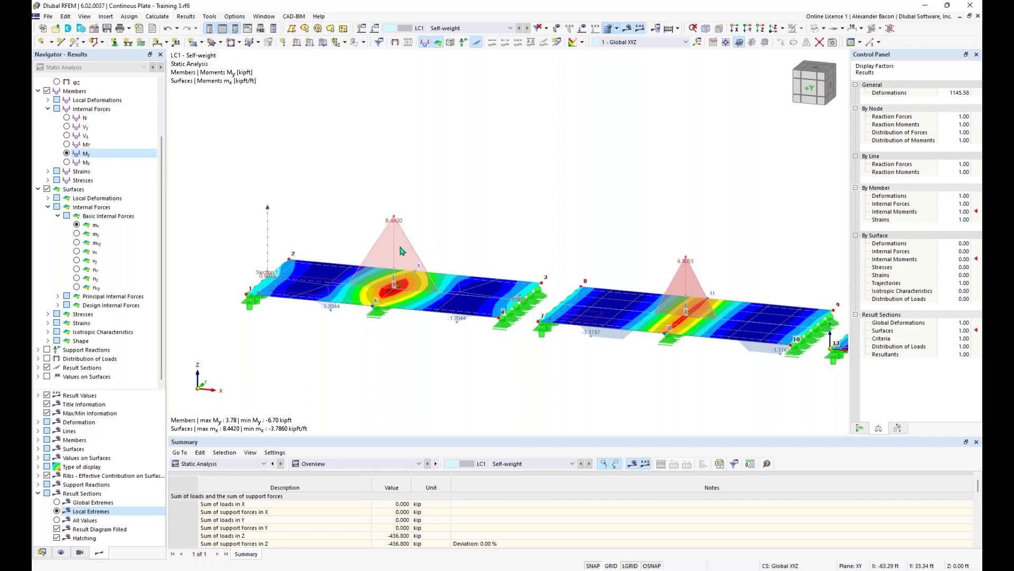
- Examine the member and surface moment diagrams along all the plates and the comparison beam
{"action": "middle_click_drag", "start_coordinate": [480, 274], "coordinate": [340, 251]}
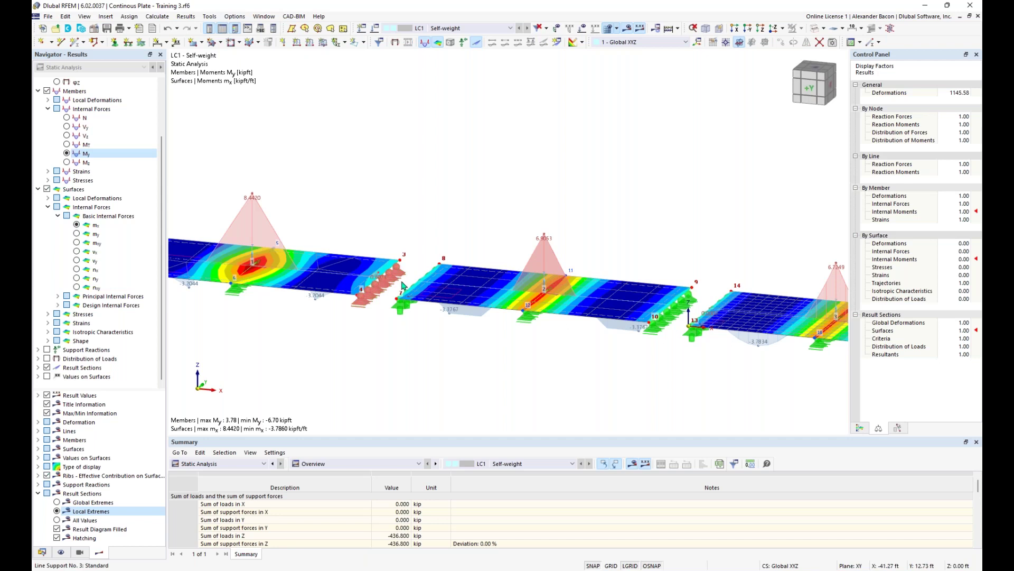
{"action": "scroll", "coordinate": [404, 281], "scroll_direction": "down", "scroll_amount": 1}
{"action": "middle_click_drag", "start_coordinate": [566, 304], "coordinate": [481, 295]}
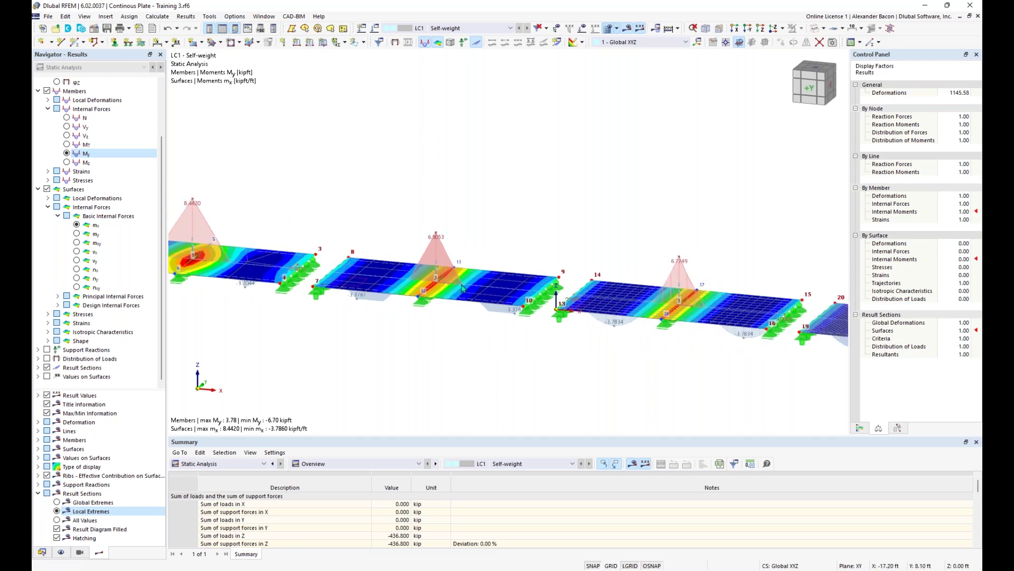
{"action": "middle_click_drag", "start_coordinate": [372, 291], "coordinate": [474, 305]}
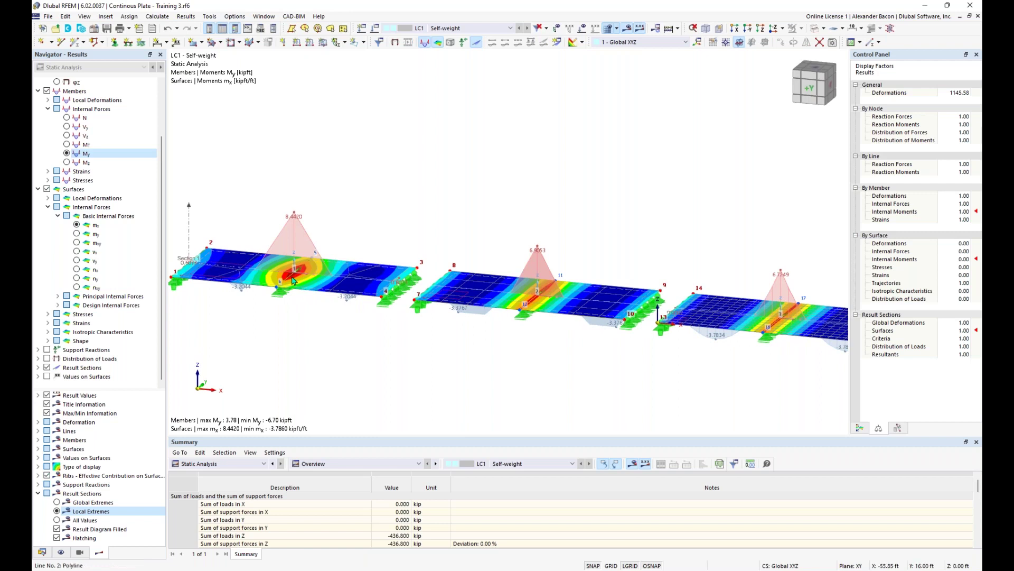
{"action": "mouse_move", "coordinate": [627, 359]}
{"action": "middle_mouse_down"}
{"action": "mouse_move", "coordinate": [433, 347]}
{"action": "mouse_move", "coordinate": [445, 347]}
{"action": "middle_mouse_up"}
{"action": "middle_click_drag", "start_coordinate": [525, 345], "coordinate": [405, 338]}
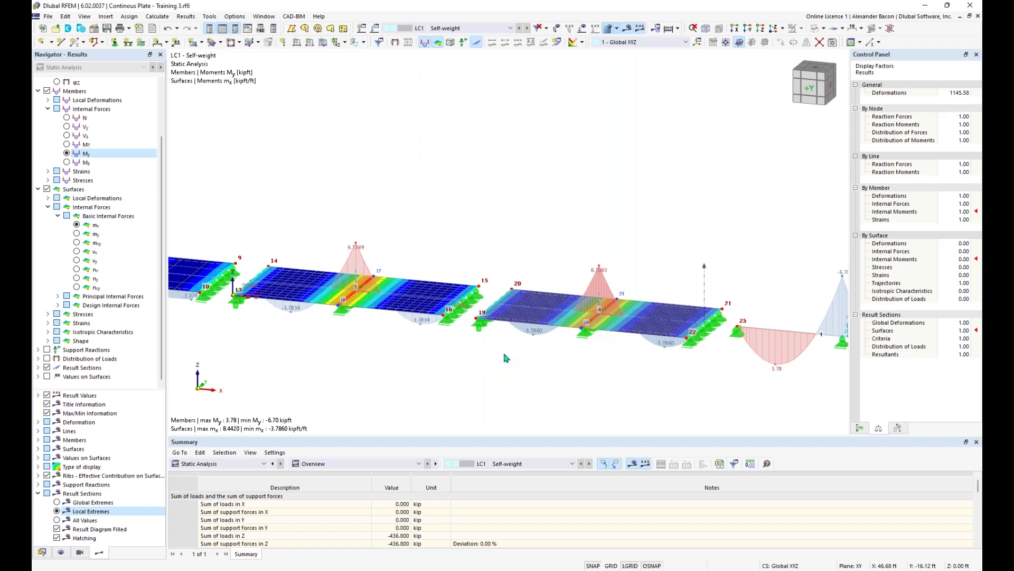
{"action": "middle_click_drag", "start_coordinate": [360, 343], "coordinate": [491, 386]}
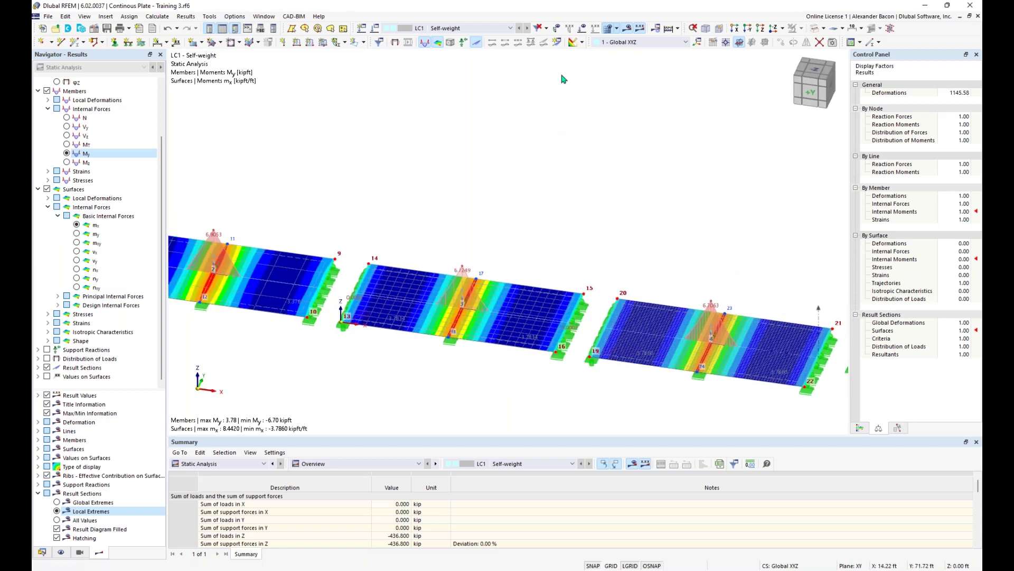
- Hide the results to compare the FE mesh sizes of the plates, and show the results again
{"action": "left_click", "coordinate": [627, 28]}
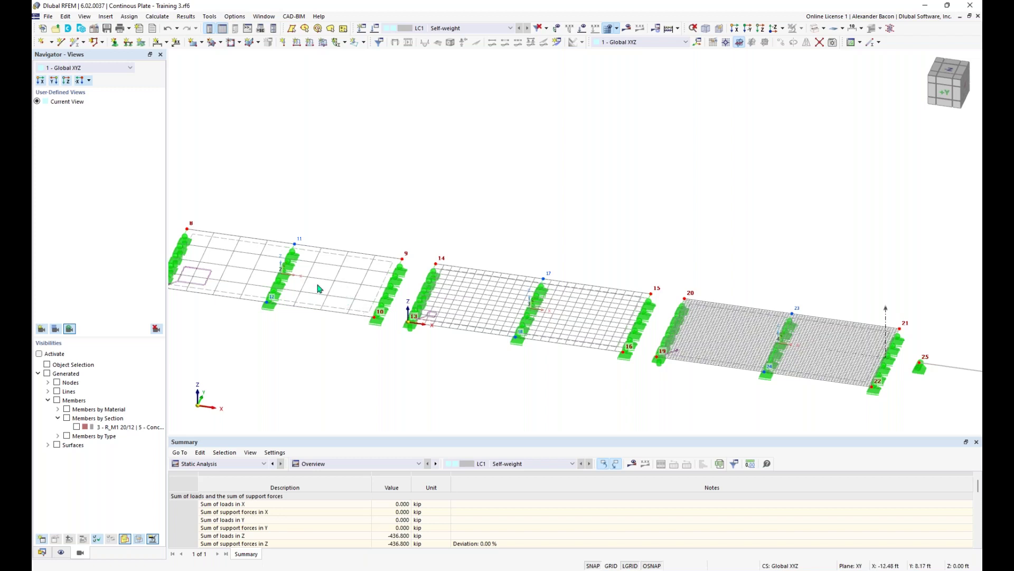
{"action": "scroll", "coordinate": [324, 292], "scroll_direction": "up", "scroll_amount": 1}
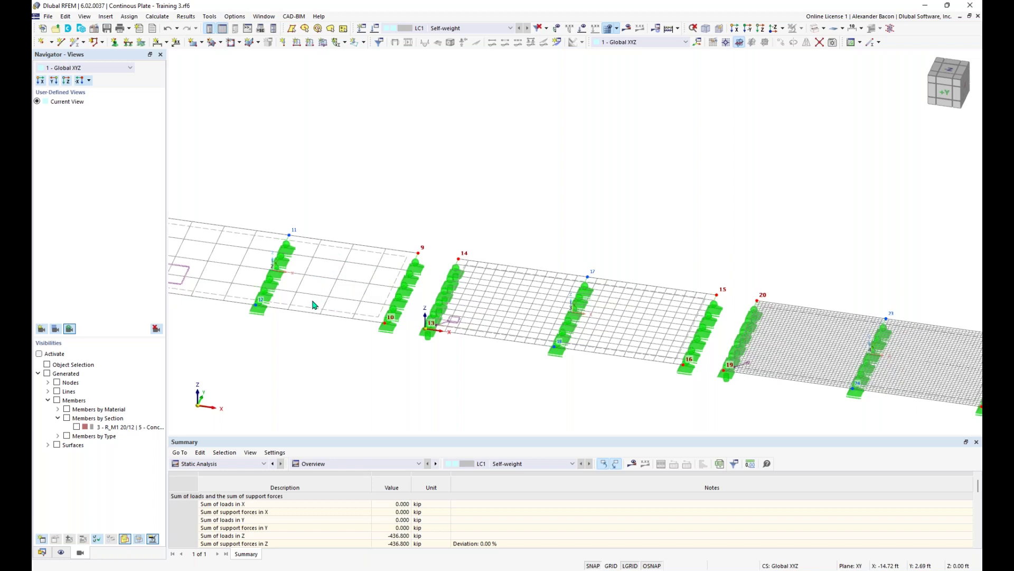
{"action": "scroll", "coordinate": [317, 304], "scroll_direction": "down", "scroll_amount": 3}
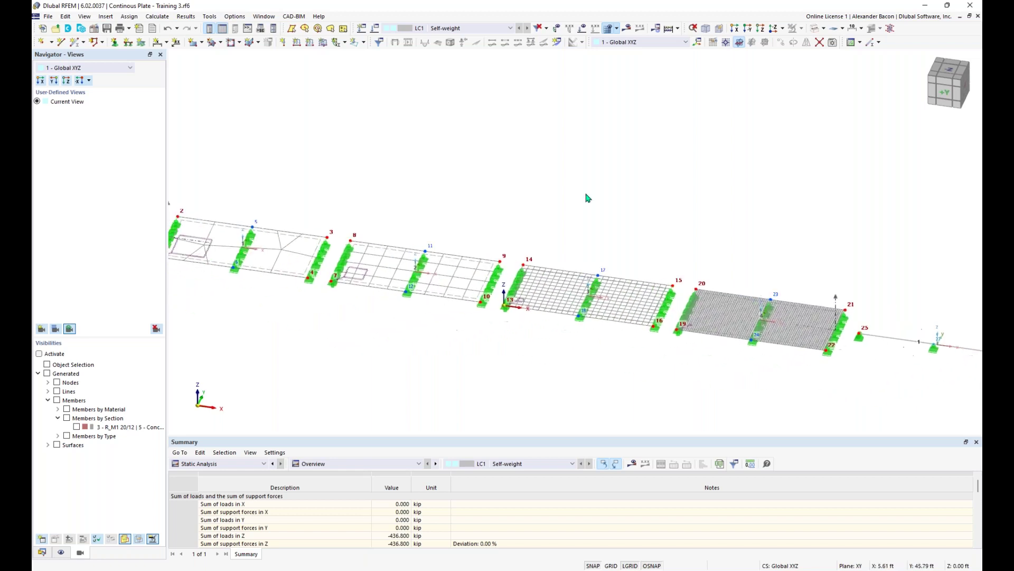
{"action": "left_click", "coordinate": [626, 28]}
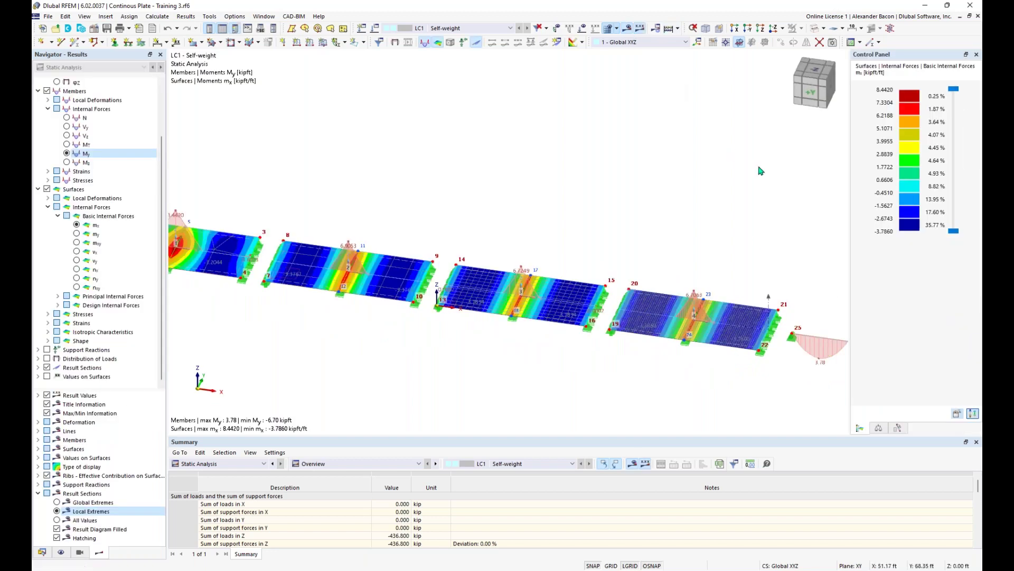
- View the result diagrams of the result section running along the plates, and close them
{"action": "right_click", "coordinate": [770, 300]}
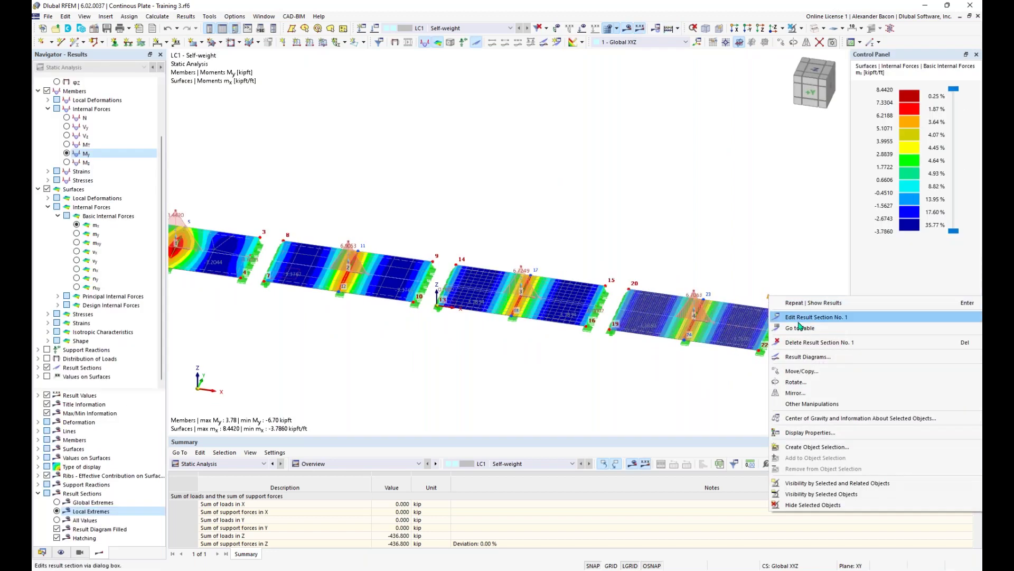
{"action": "left_click", "coordinate": [814, 357]}
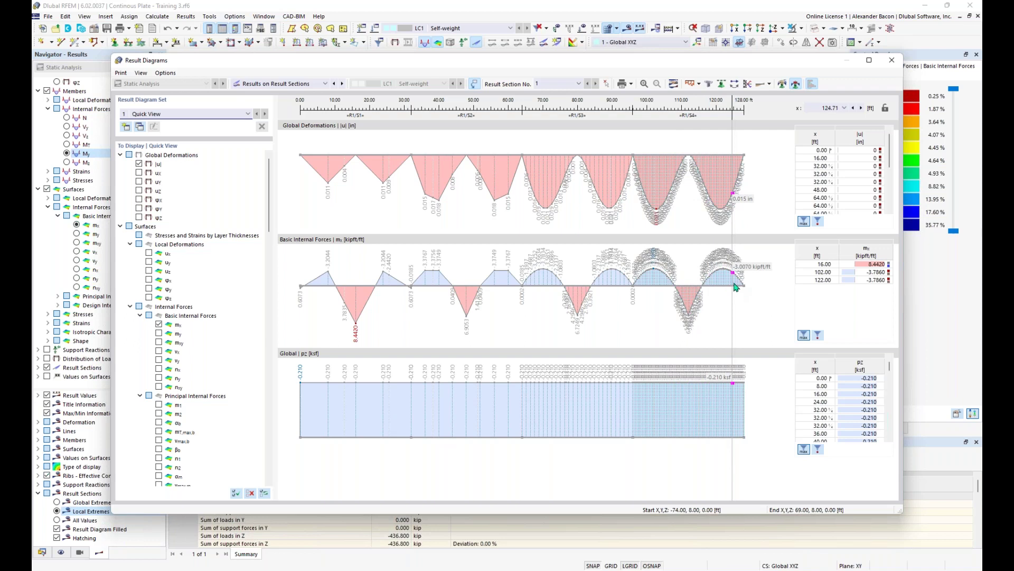
{"action": "left_click", "coordinate": [891, 60]}
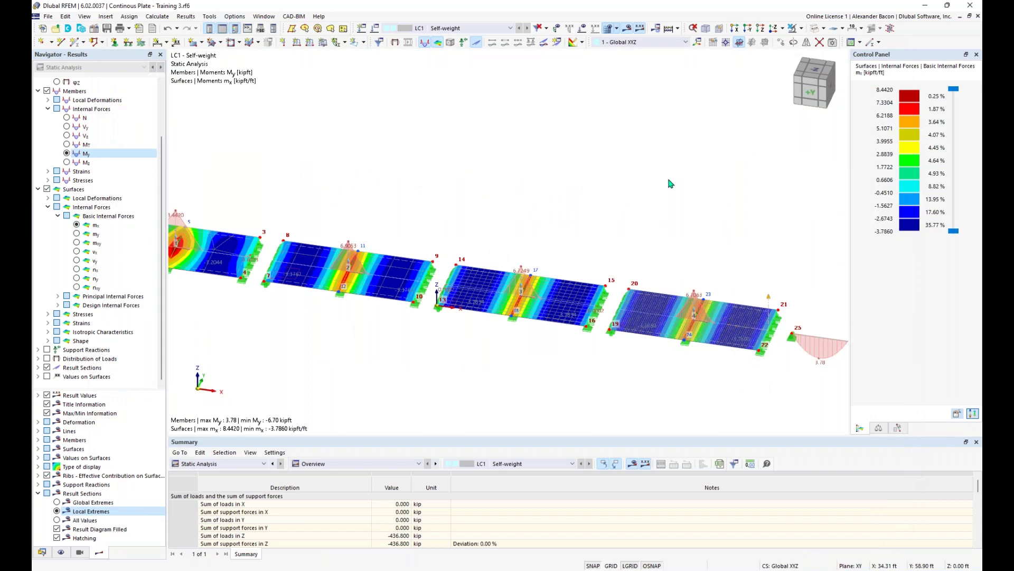
- Switch to the PowerPoint slide show and advance from the Continuous Plate Example slide to the Any Questions slide
{"action": "left_click", "coordinate": [450, 568]}
{"action": "left_click", "coordinate": [634, 211]}
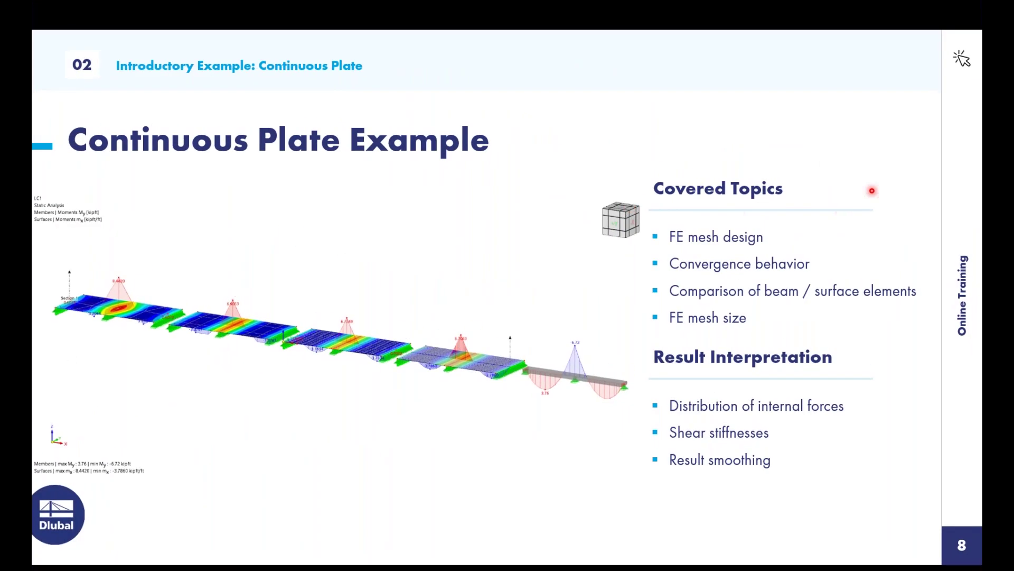
{"action": "key", "text": "Right"}
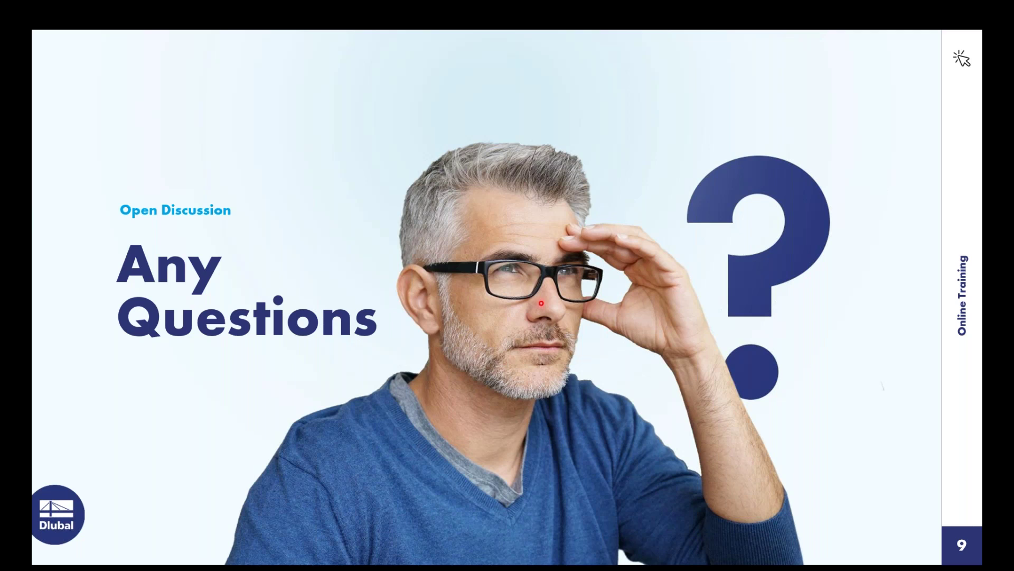
- Switch back to RFEM and list the materials defined in the Continous Plate - Training 3 model
{"action": "key", "text": "super+Tab"}
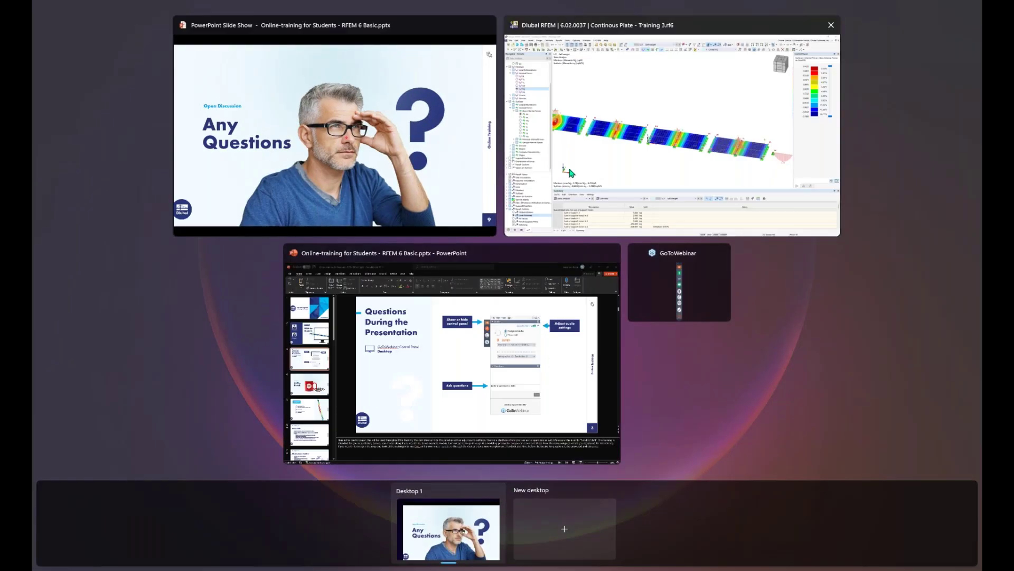
{"action": "left_click", "coordinate": [564, 180]}
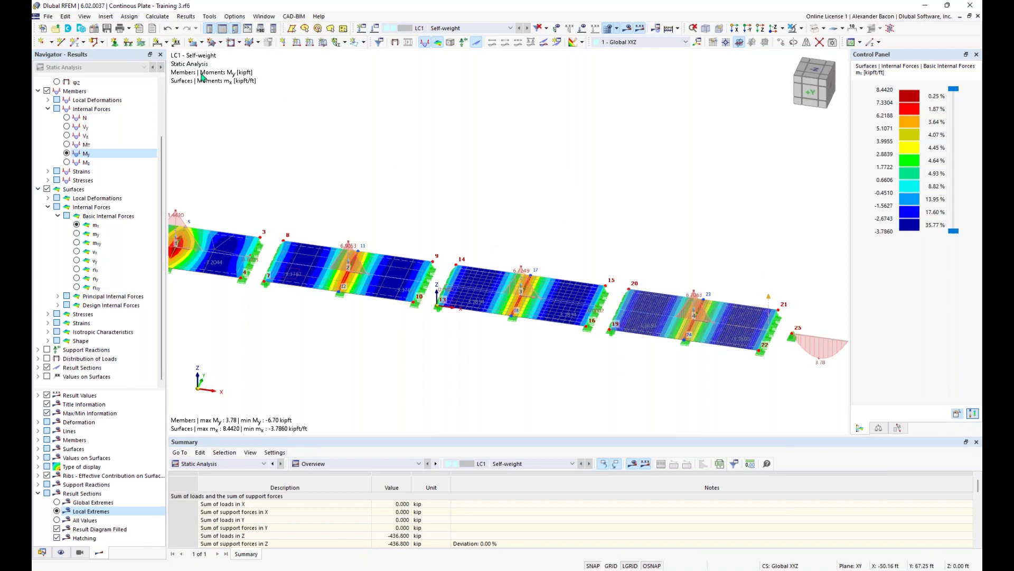
{"action": "left_click", "coordinate": [41, 552]}
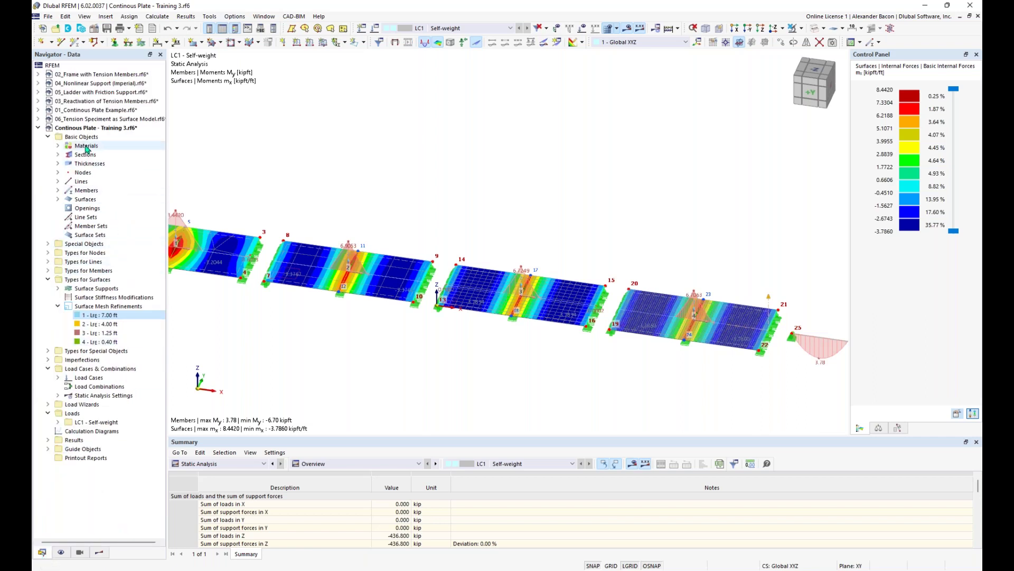
{"action": "left_click", "coordinate": [57, 145]}
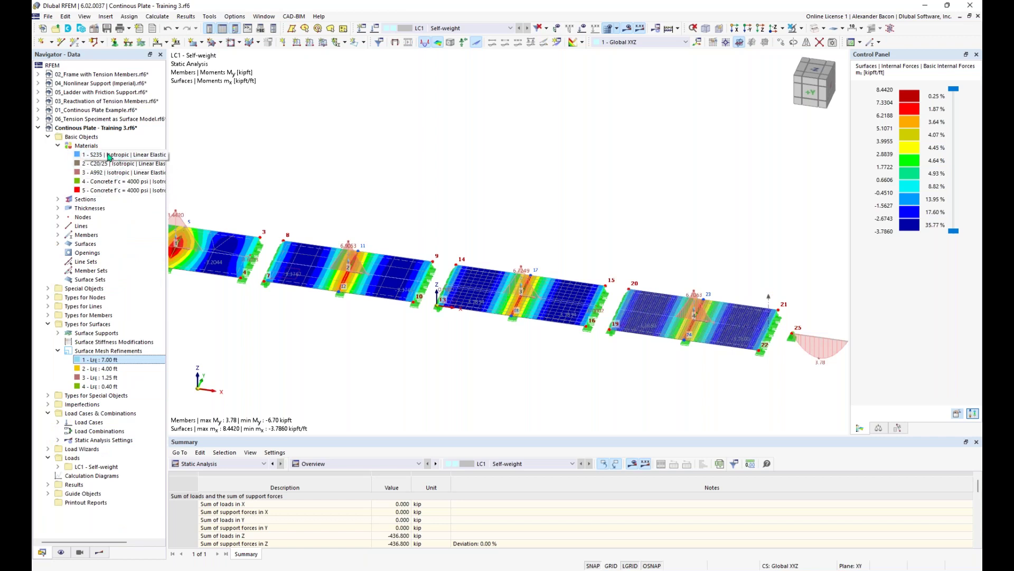
- Examine the basic property fields of a new user-defined material, and discard the material
{"action": "right_click", "coordinate": [94, 147]}
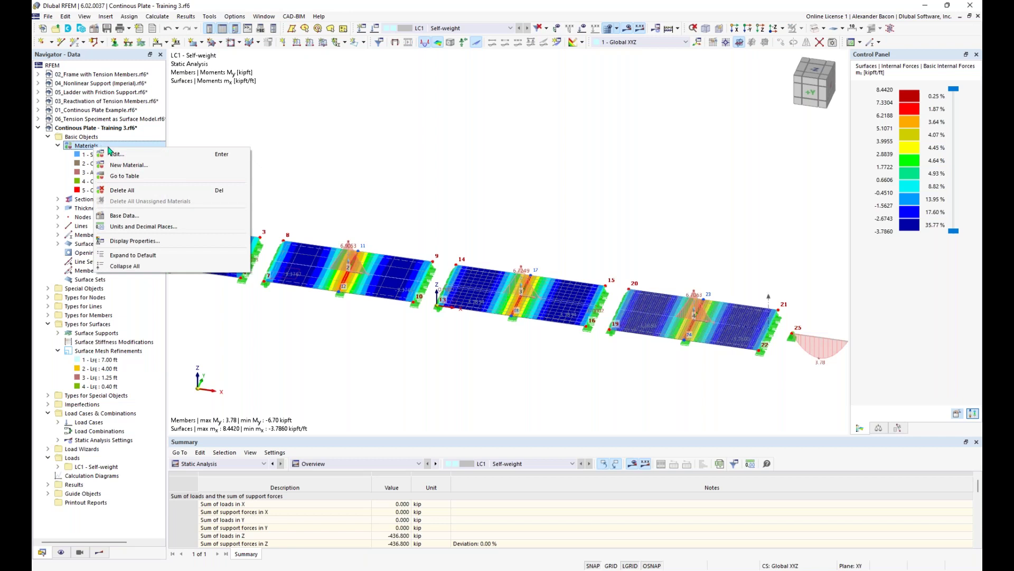
{"action": "left_click", "coordinate": [126, 166]}
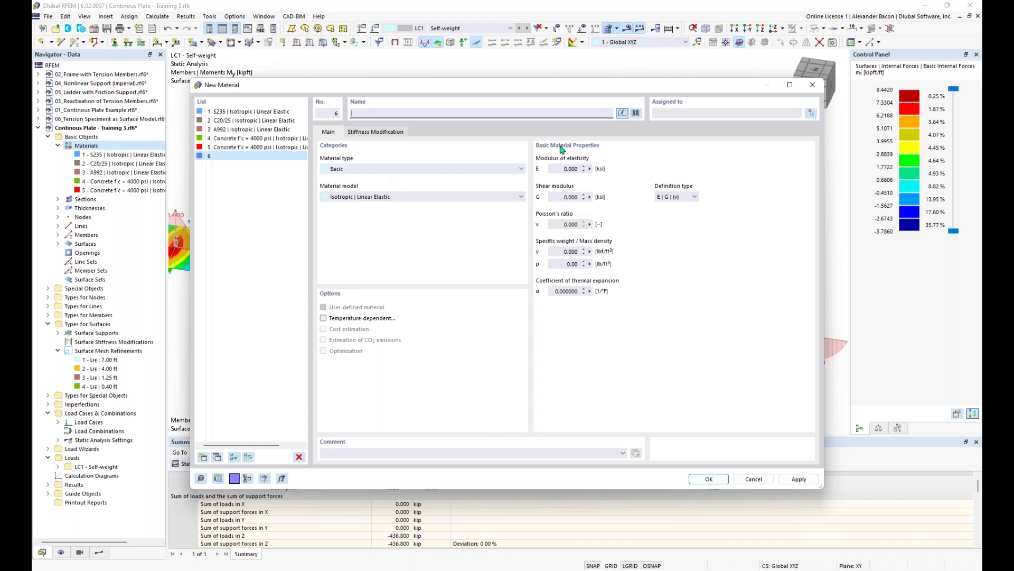
{"action": "left_click", "coordinate": [567, 168]}
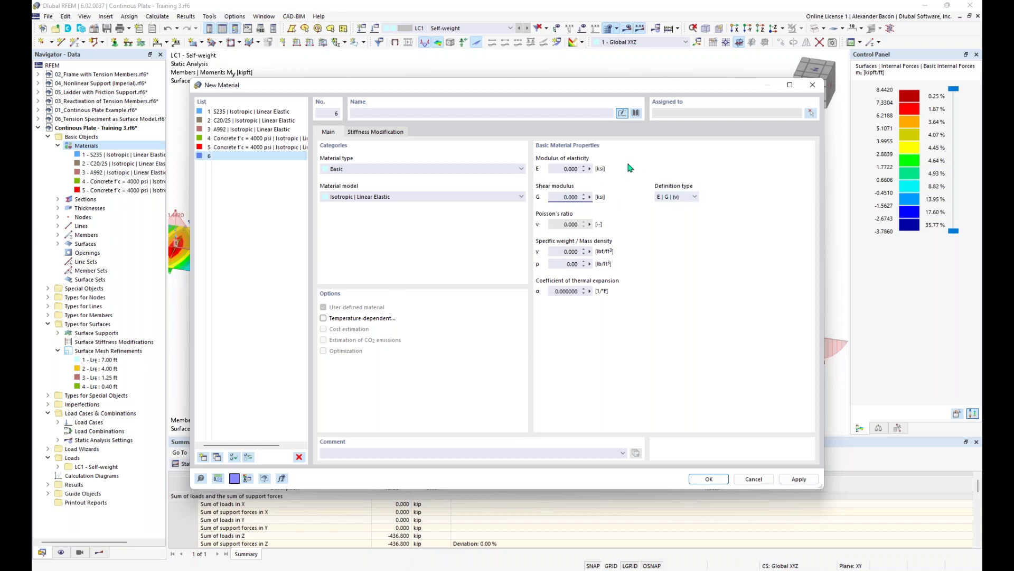
{"action": "left_click", "coordinate": [709, 479]}
{"action": "left_click", "coordinate": [600, 359]}
{"action": "left_click", "coordinate": [813, 86]}
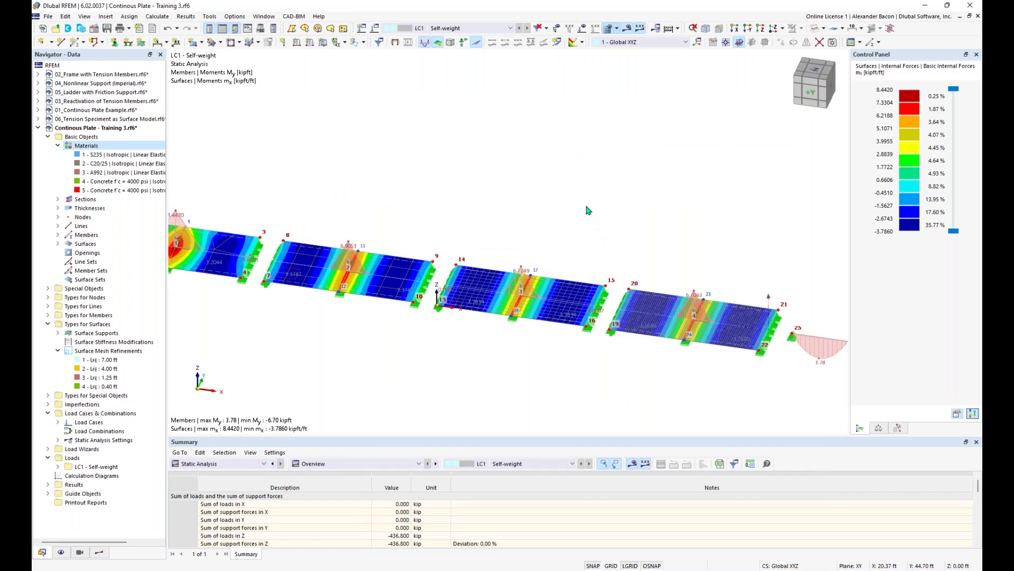
- Return to the PowerPoint slide show and advance to the Coffee Break slide
{"action": "key", "text": "super+Tab"}
{"action": "left_click", "coordinate": [629, 169]}
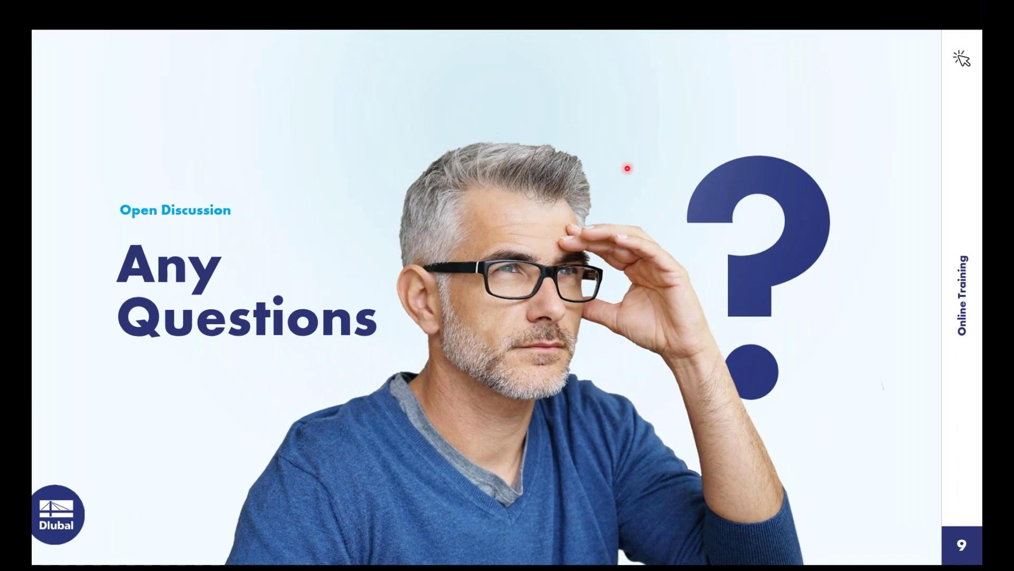
{"action": "key", "text": "Right"}
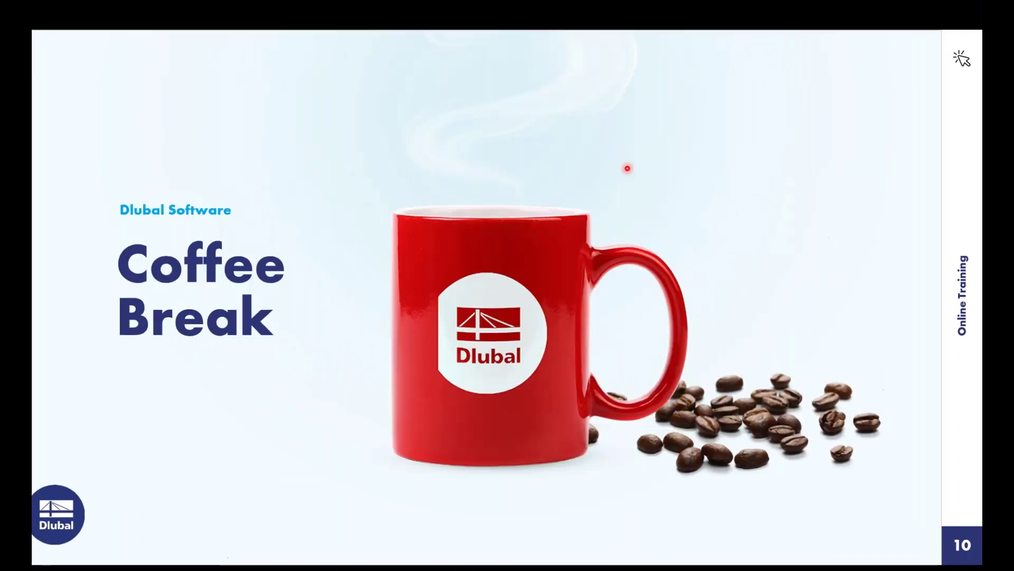
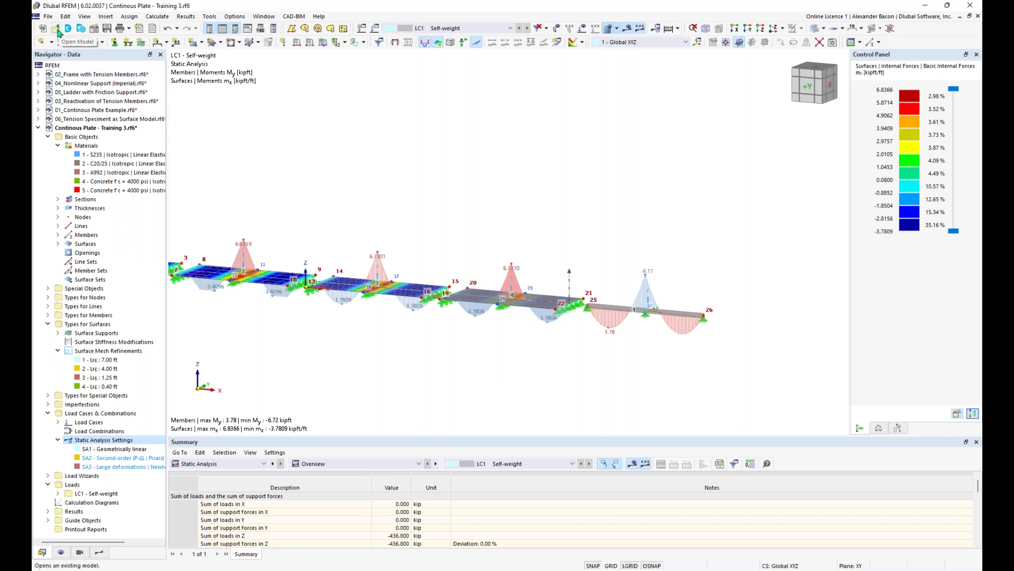
{"action": "left_click", "coordinate": [57, 32]}
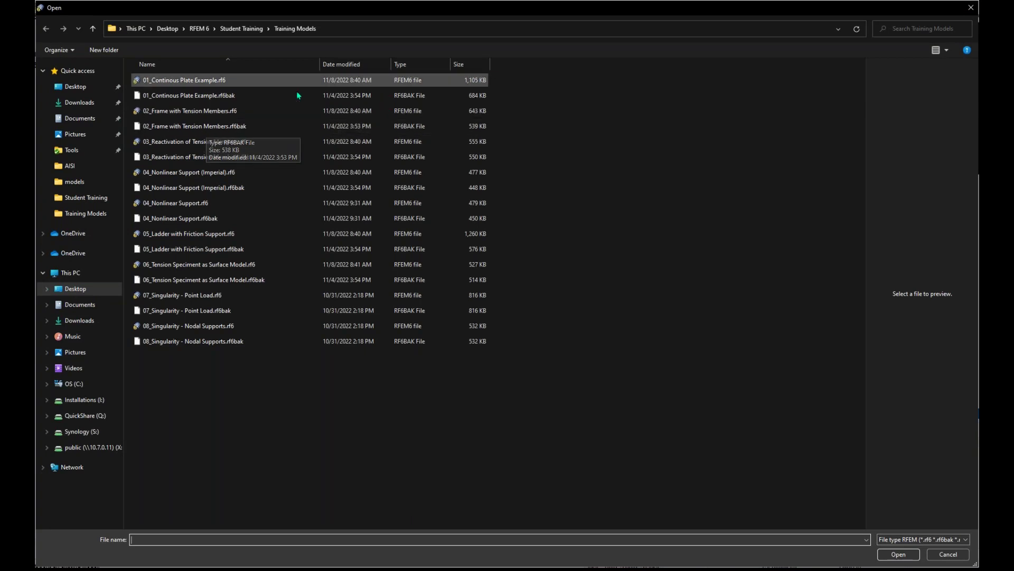
{"action": "left_click", "coordinate": [259, 111]}
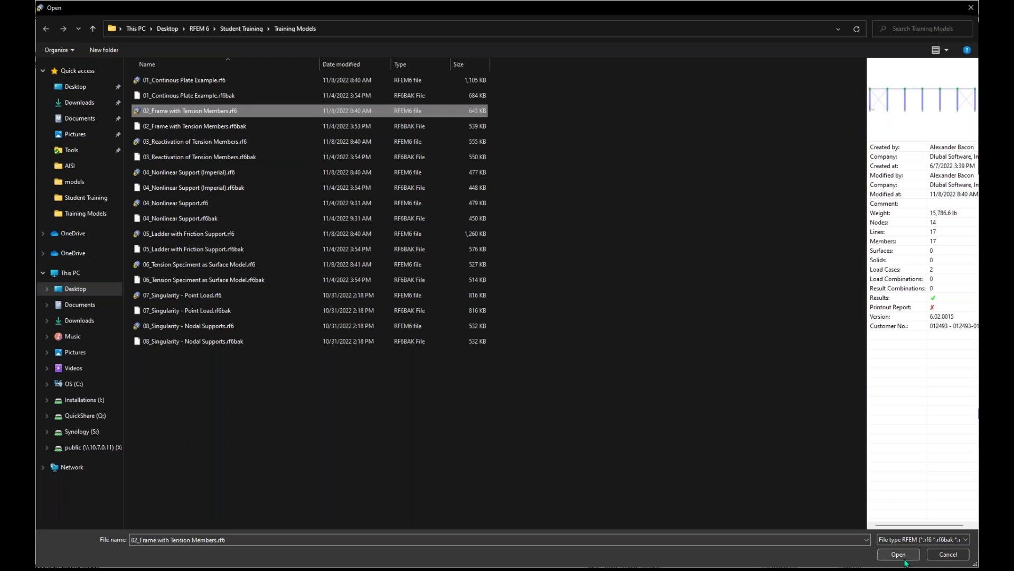
{"action": "left_click", "coordinate": [948, 558]}
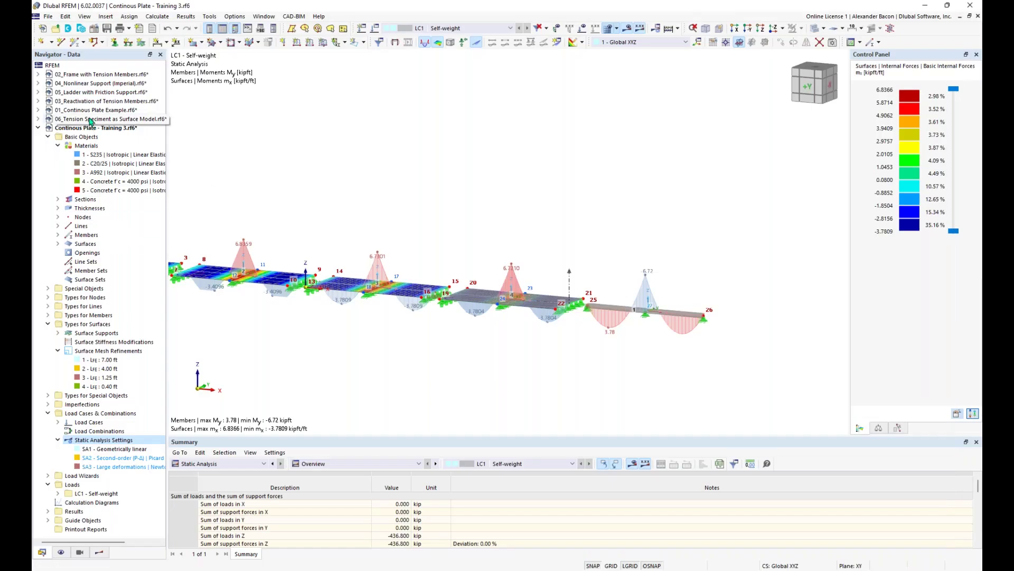
- Activate the already loaded model 02_Frame with Tension Members.rf6 and show the whole frame in an oblique view
{"action": "double_click", "coordinate": [79, 78]}
{"action": "middle_click_drag", "start_coordinate": [439, 299], "coordinate": [475, 338], "text": "ctrl"}
{"action": "scroll", "coordinate": [487, 288], "scroll_direction": "up", "scroll_amount": 2}
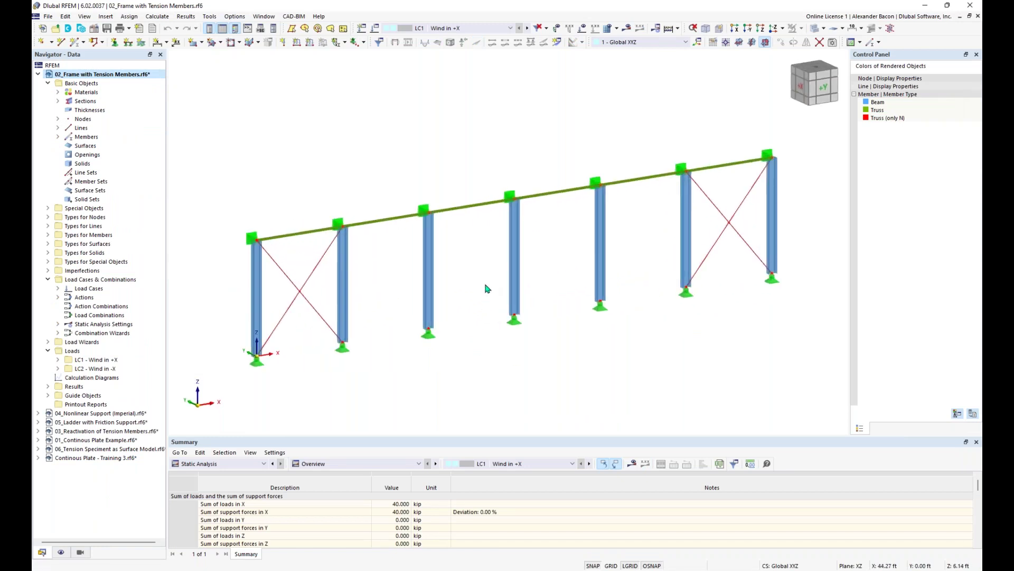
{"action": "middle_click_drag", "start_coordinate": [569, 327], "coordinate": [547, 314]}
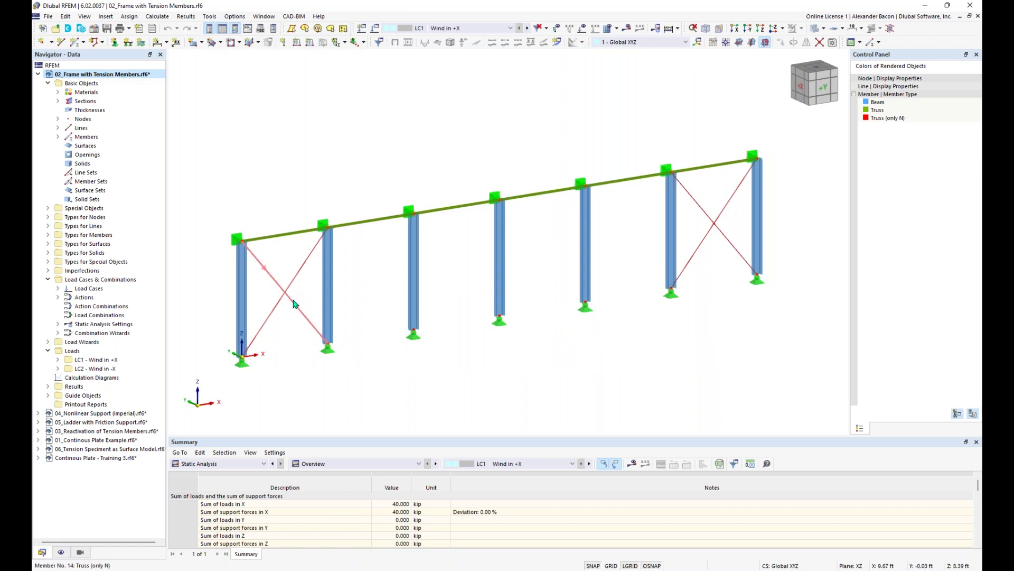
- Inspect the member type and nonlinearity settings of a diagonal brace in the first bay, and close its properties
{"action": "mouse_move", "coordinate": [294, 303]}
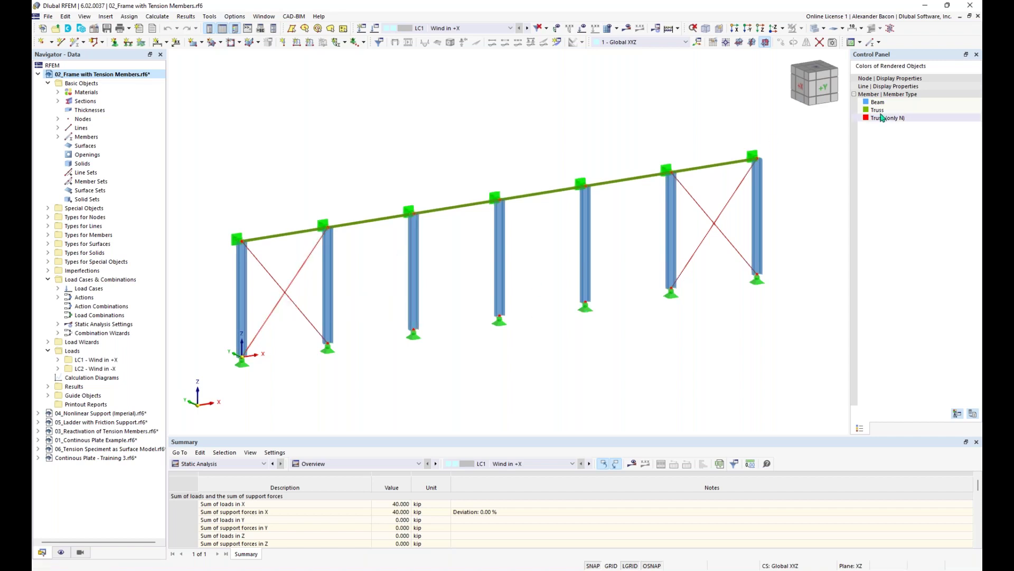
{"action": "double_click", "coordinate": [285, 297]}
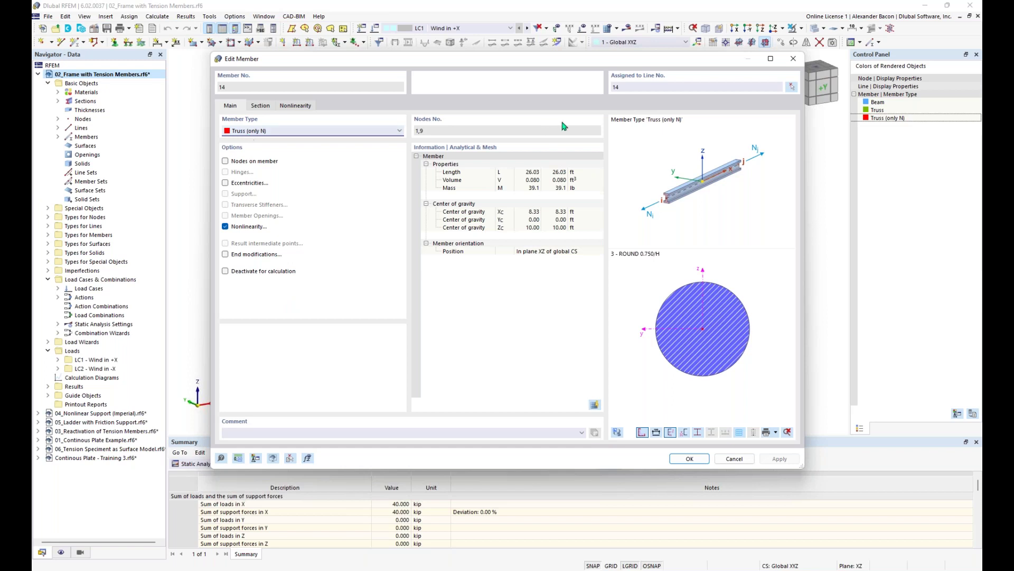
{"action": "left_click", "coordinate": [792, 59]}
- Delete the crossed diagonal bracing members in both end bays of the frame
{"action": "left_click_drag", "start_coordinate": [304, 255], "coordinate": [276, 328]}
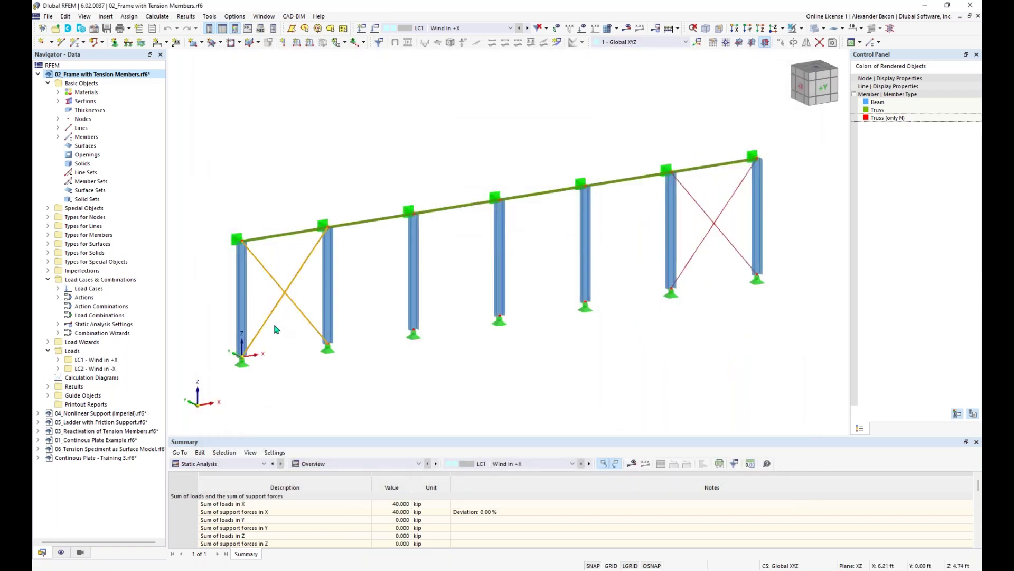
{"action": "key", "text": "Delete"}
{"action": "left_click", "coordinate": [612, 333]}
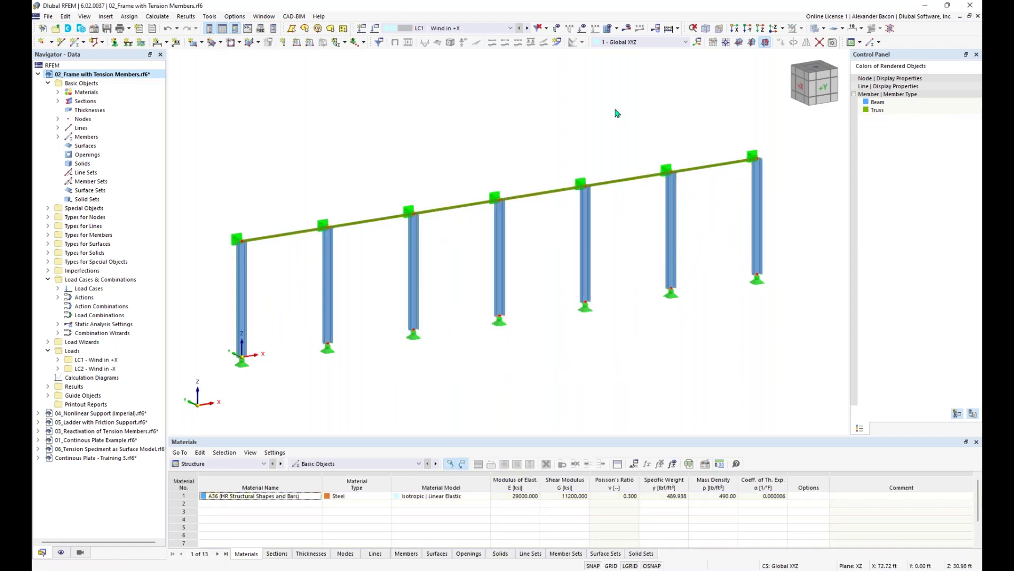
- Try to calculate load case LC1 - Wind in +X and show its loads on the unbraced frame
{"action": "left_click", "coordinate": [625, 29]}
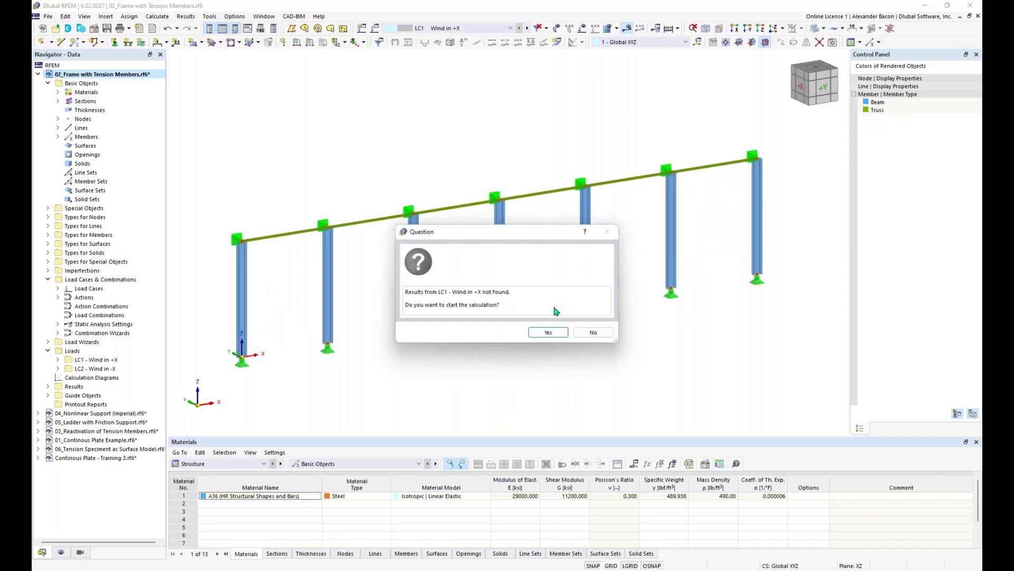
{"action": "left_click", "coordinate": [548, 332]}
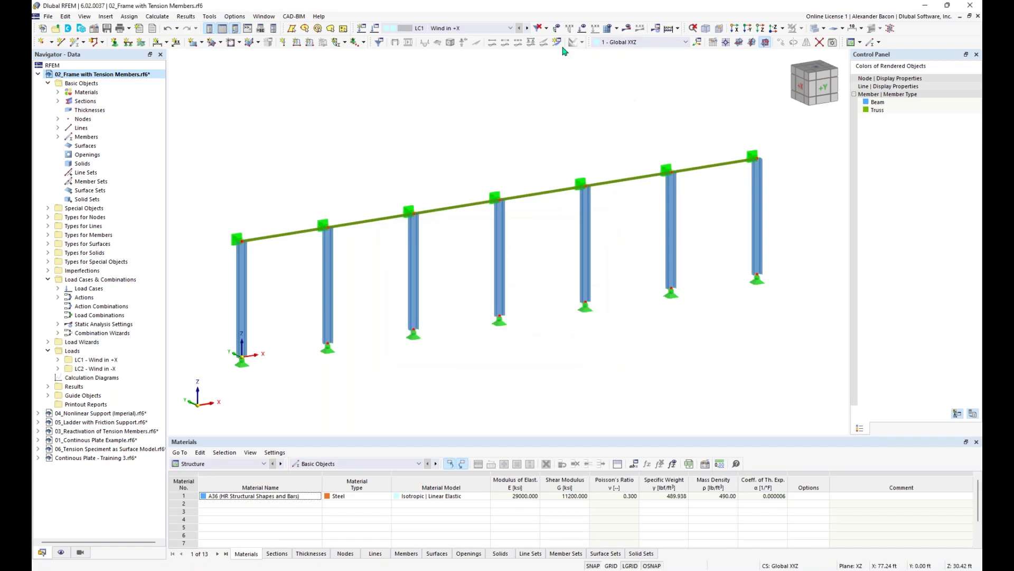
{"action": "left_click", "coordinate": [582, 28]}
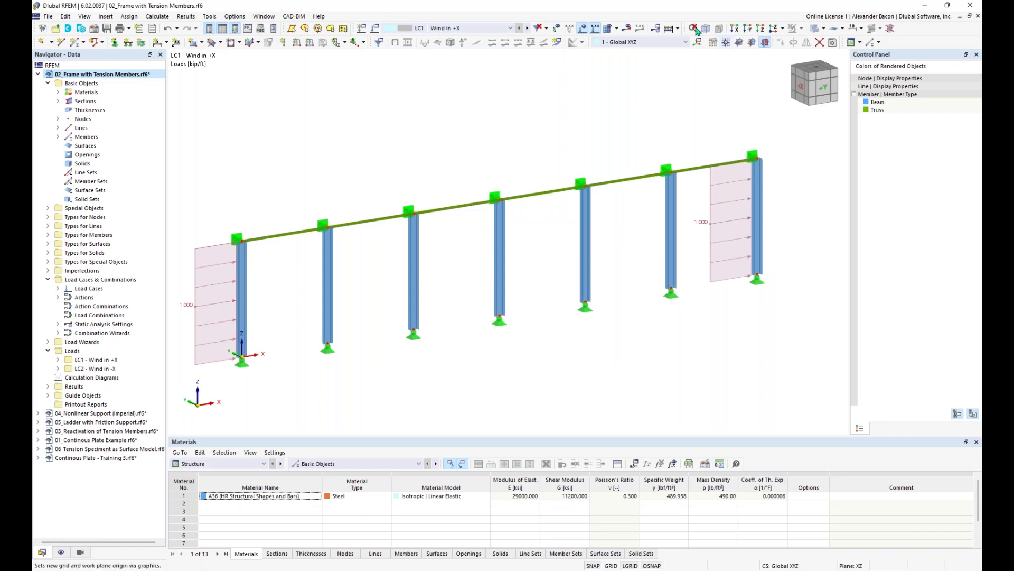
- Run the calculation of LC1 - Wind in +X again and examine the entry in the calculation errors and warnings table
{"action": "left_click", "coordinate": [631, 30]}
{"action": "left_click", "coordinate": [546, 333]}
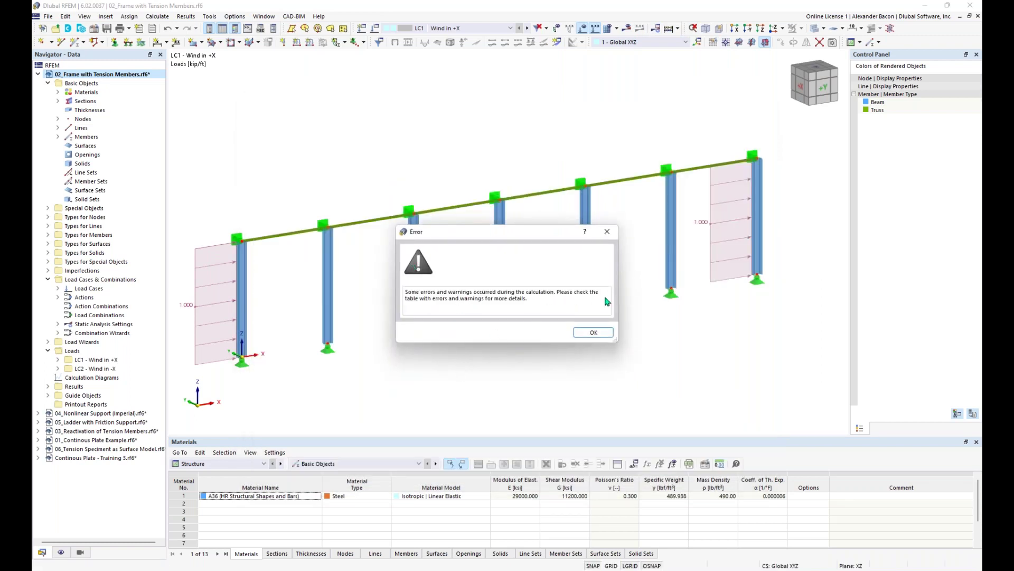
{"action": "left_click", "coordinate": [593, 333]}
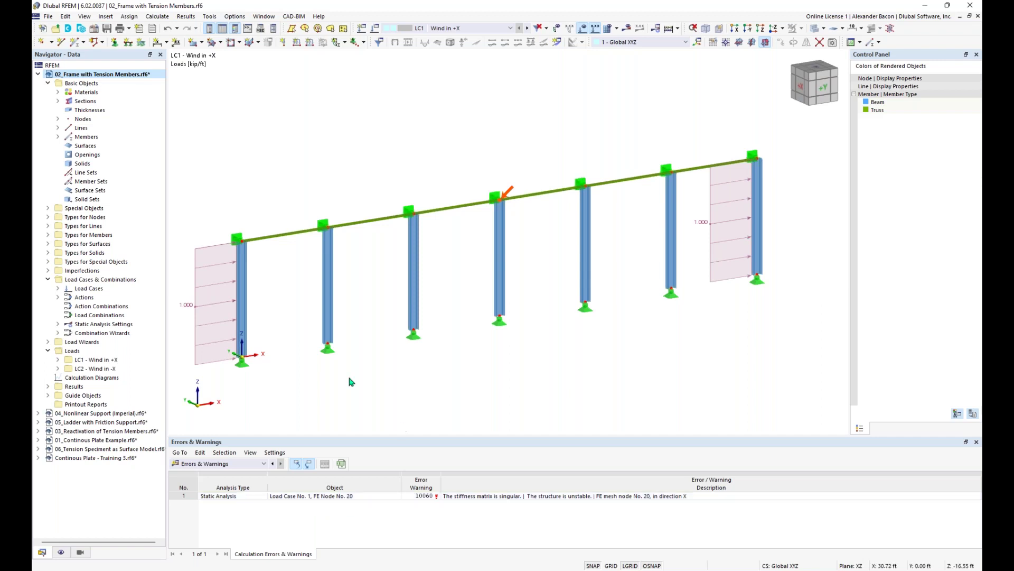
{"action": "scroll", "coordinate": [474, 338], "scroll_direction": "down", "scroll_amount": 1}
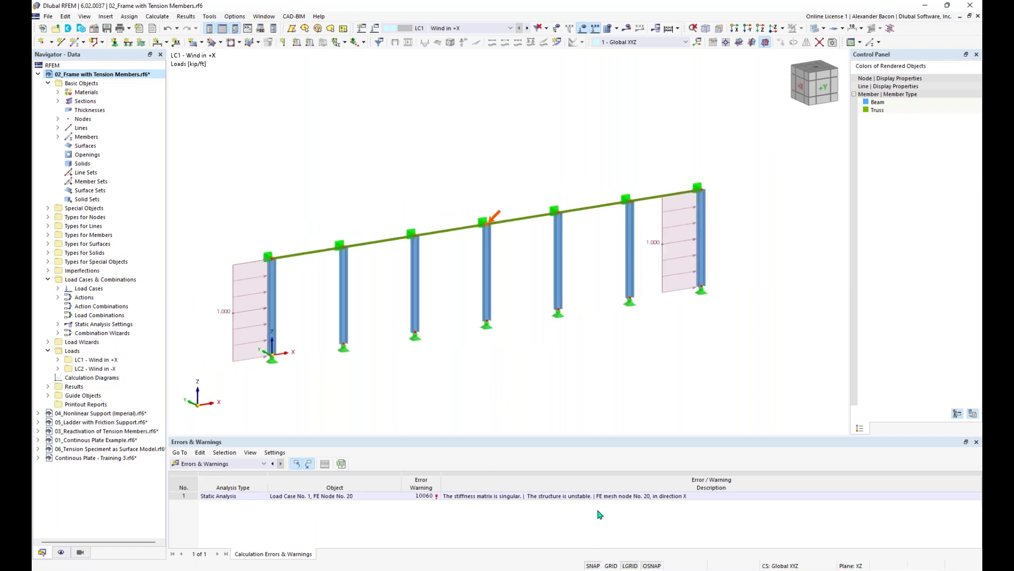
{"action": "left_click", "coordinate": [549, 500]}
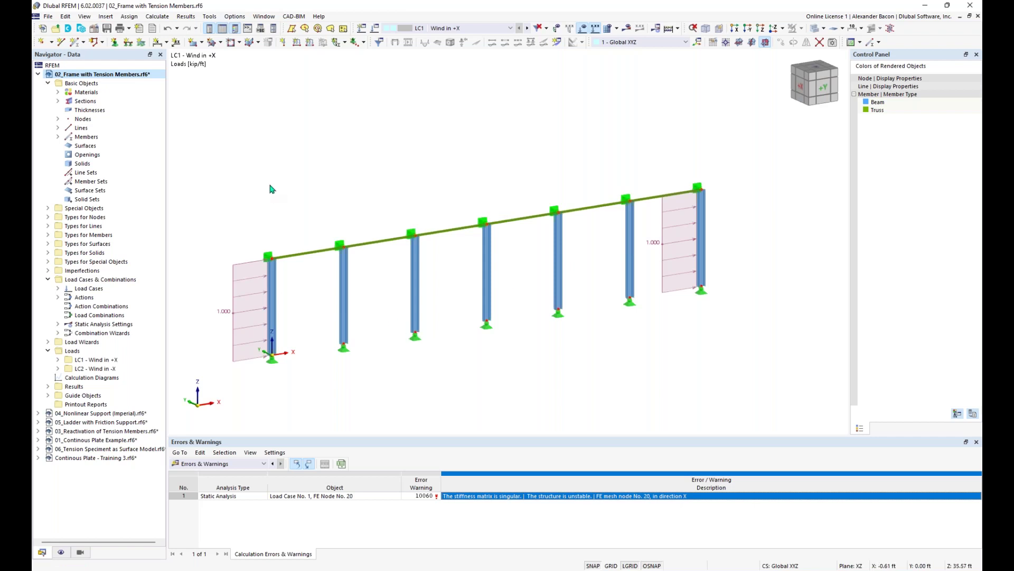
- Begin a new member and set its member type to Truss (only N)
{"action": "left_click", "coordinate": [76, 42]}
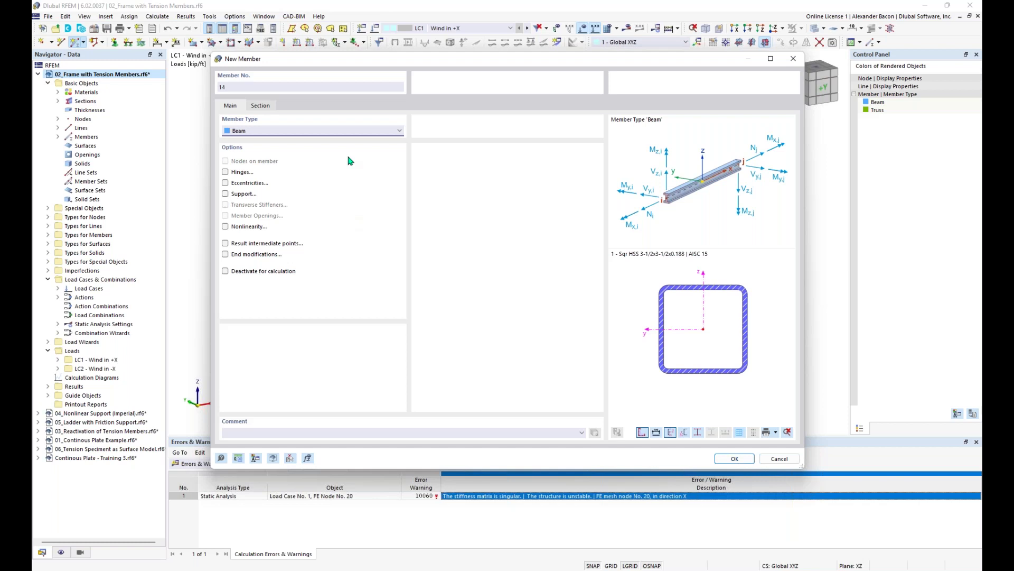
{"action": "left_click", "coordinate": [323, 132]}
{"action": "left_click", "coordinate": [285, 171]}
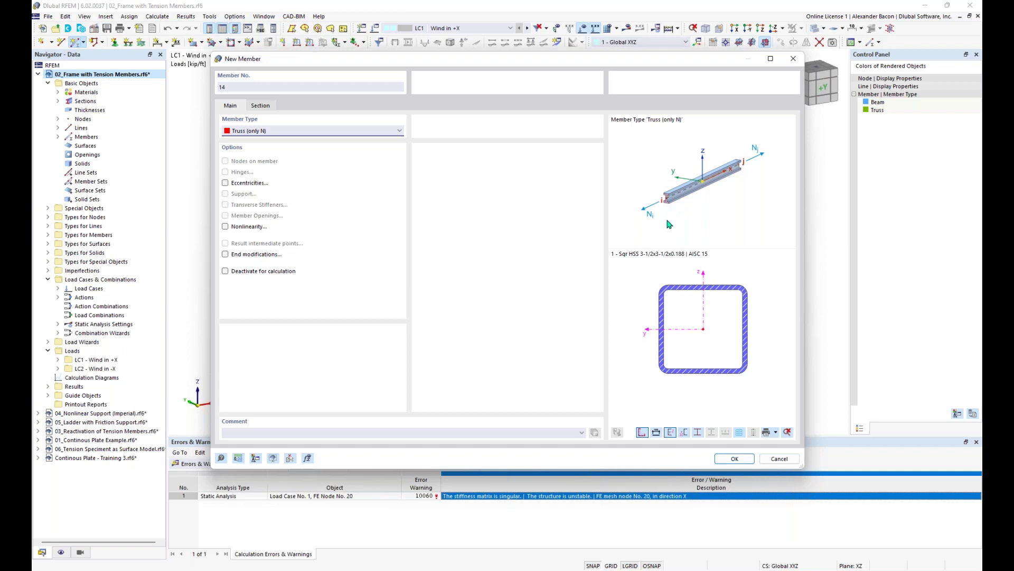
- Enable nonlinearity for the new truss member, and create and assign a member nonlinearity of type Failure if compression
{"action": "left_click", "coordinate": [225, 227]}
{"action": "left_click", "coordinate": [294, 107]}
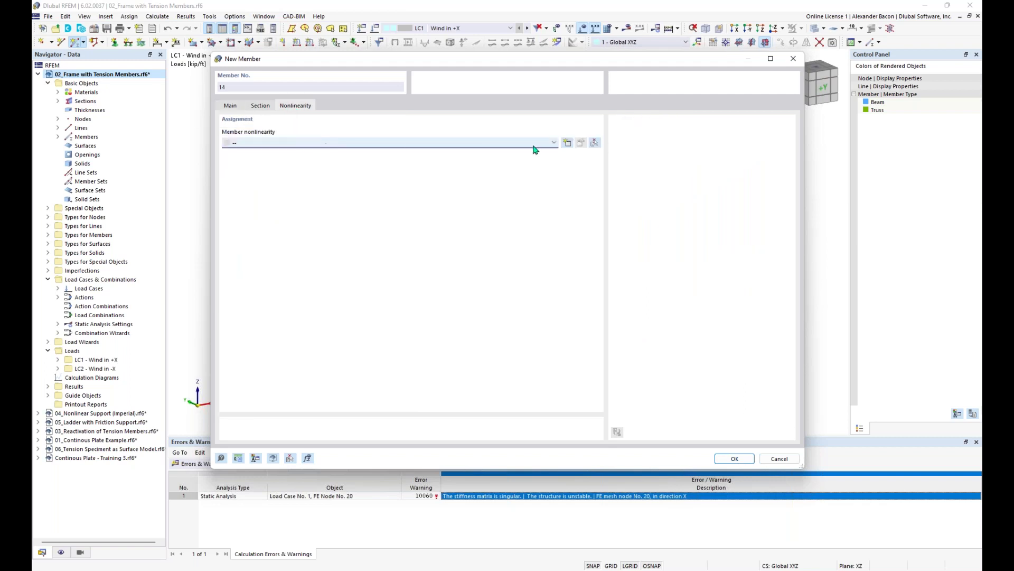
{"action": "left_click", "coordinate": [566, 143]}
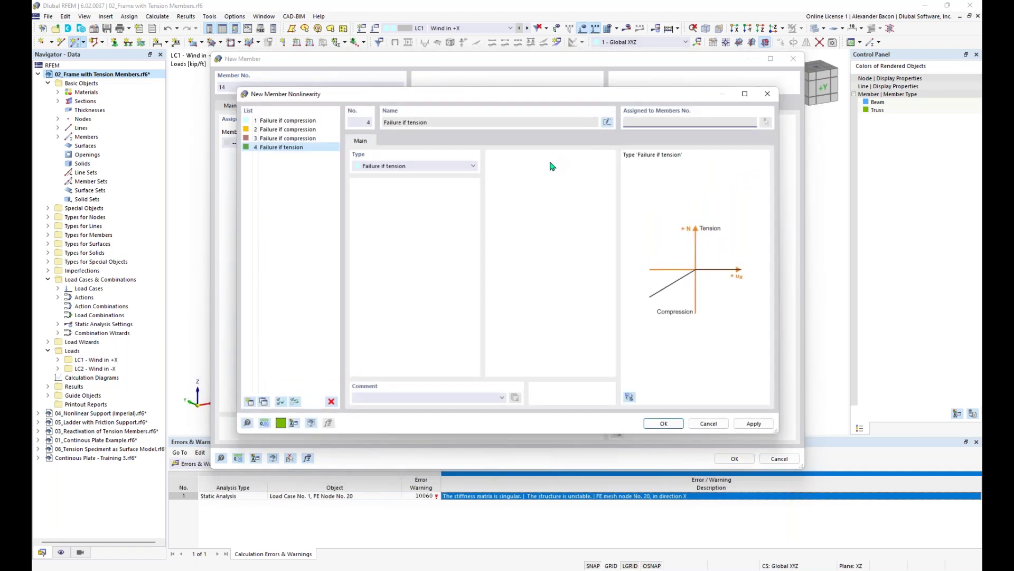
{"action": "left_click", "coordinate": [412, 168]}
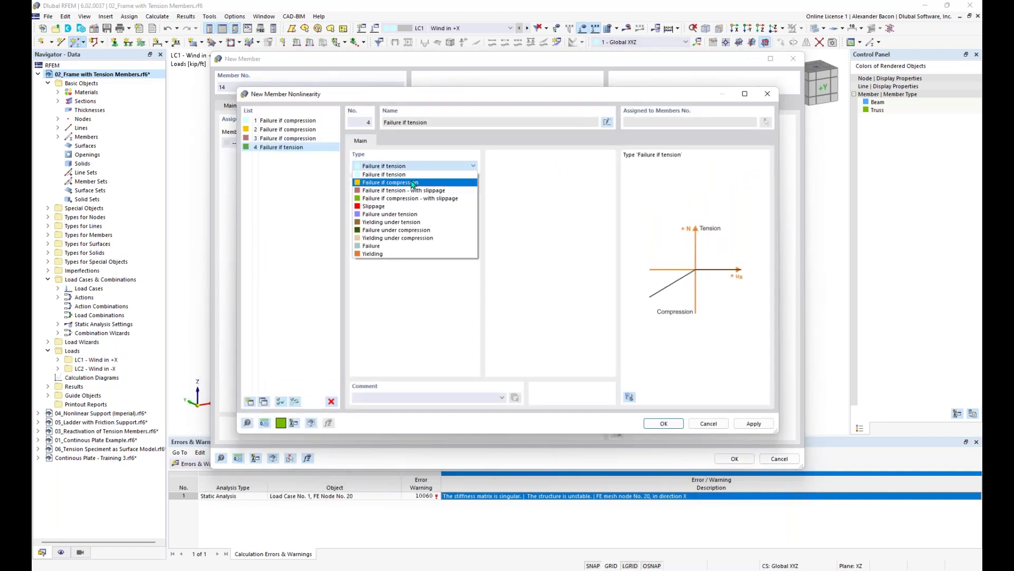
{"action": "left_click", "coordinate": [411, 182]}
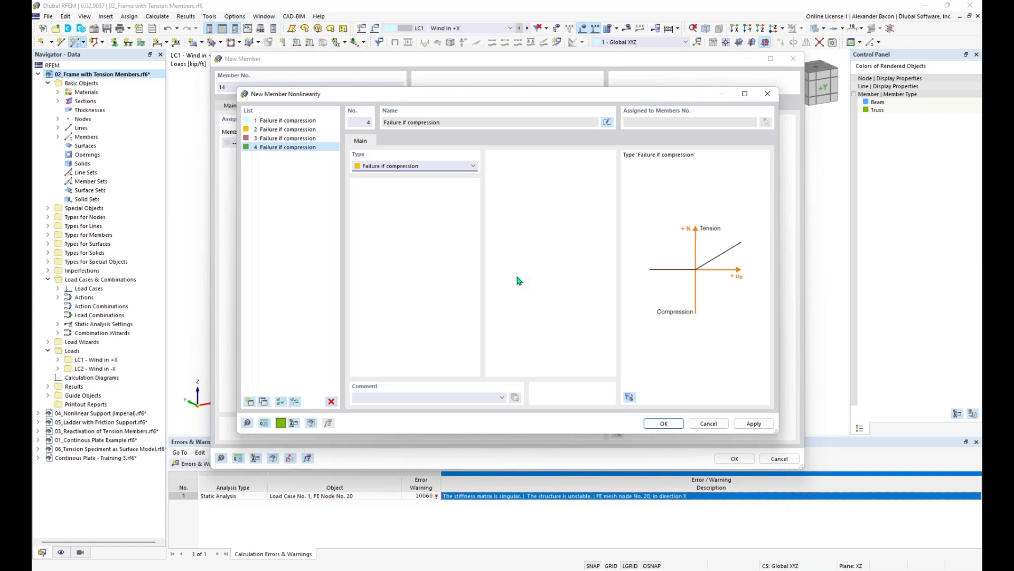
{"action": "left_click", "coordinate": [415, 167]}
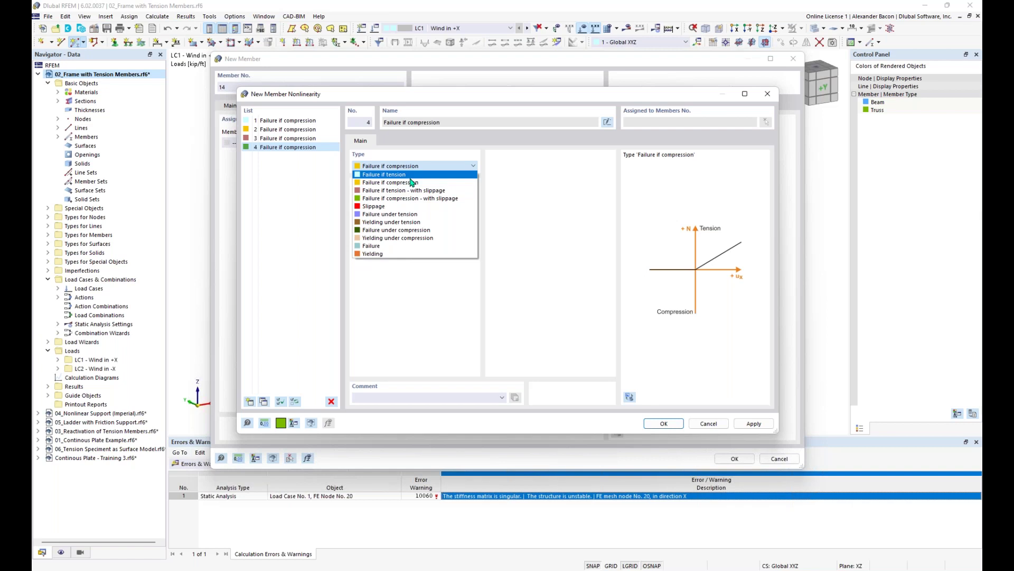
{"action": "left_click", "coordinate": [412, 270]}
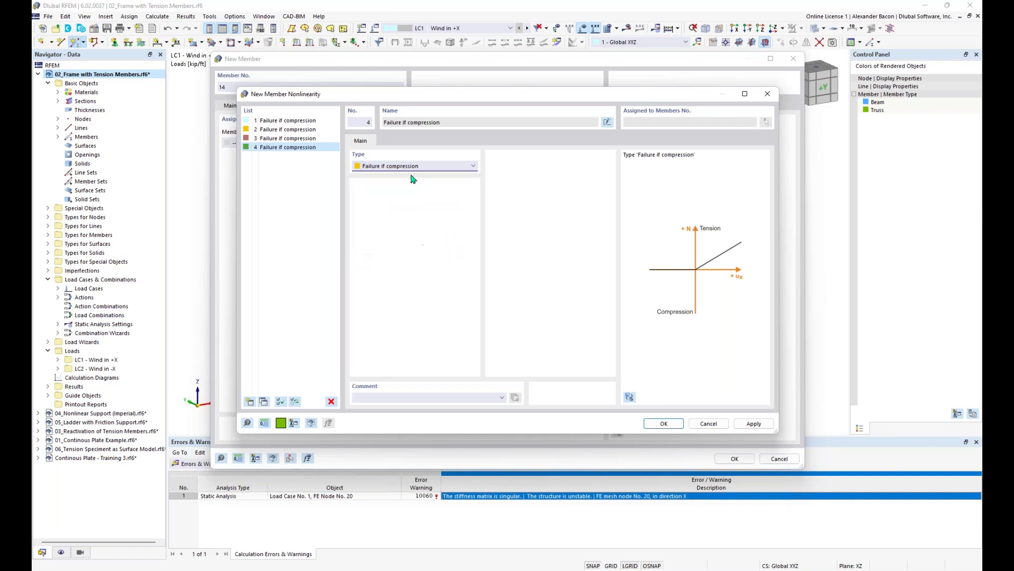
{"action": "left_click", "coordinate": [664, 423]}
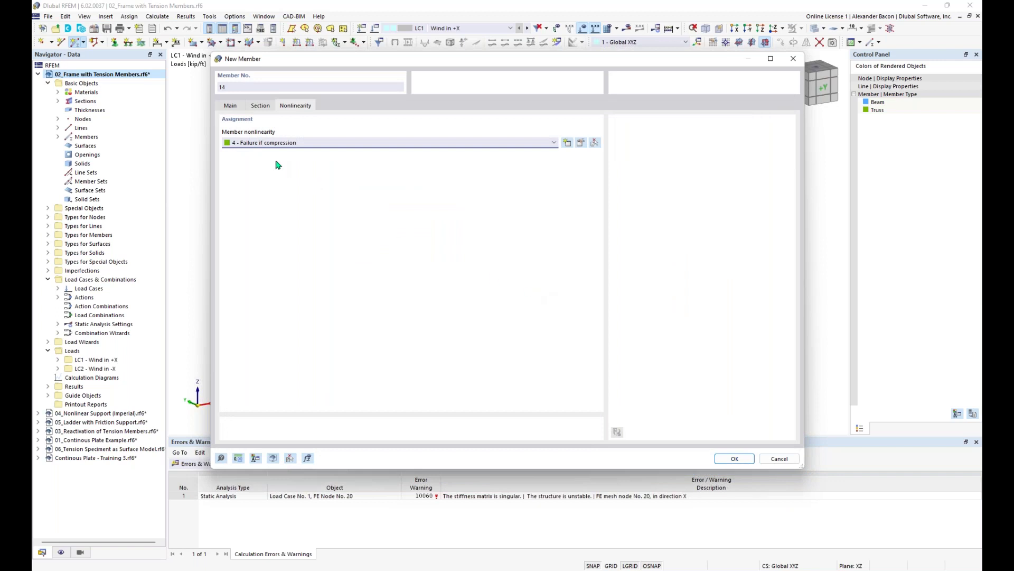
- Place the truss member as a diagonal in the first bay, from the first column's base to the second column's top, discarding existing results
{"action": "left_click", "coordinate": [231, 107]}
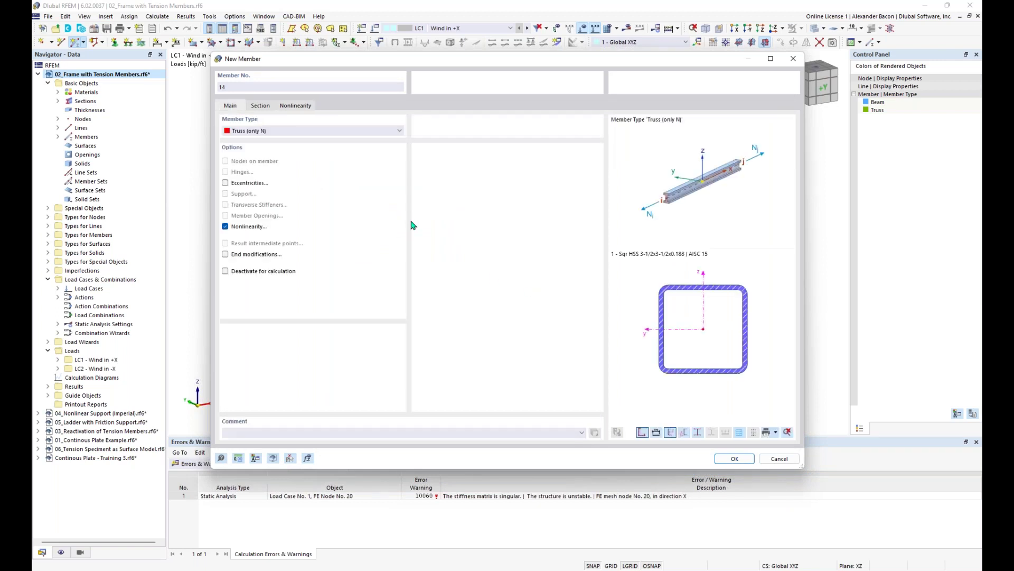
{"action": "left_click", "coordinate": [735, 458]}
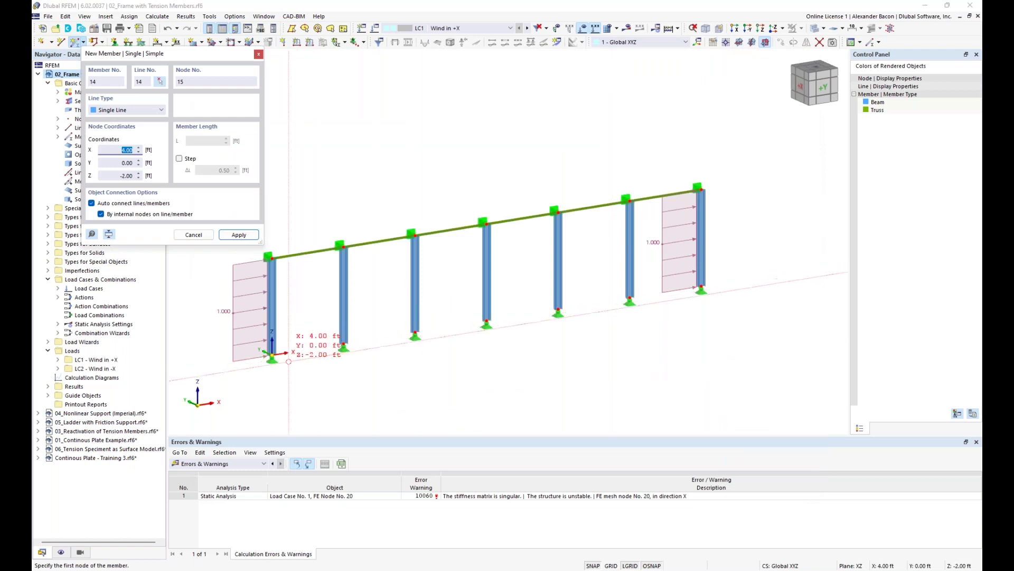
{"action": "scroll", "coordinate": [286, 349], "scroll_direction": "up", "scroll_amount": 1}
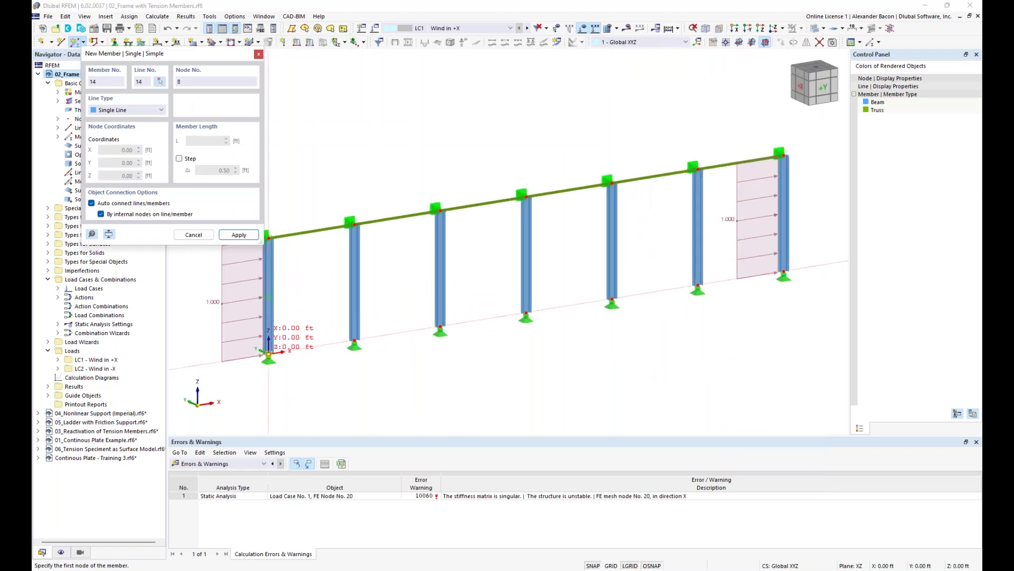
{"action": "left_click", "coordinate": [269, 353]}
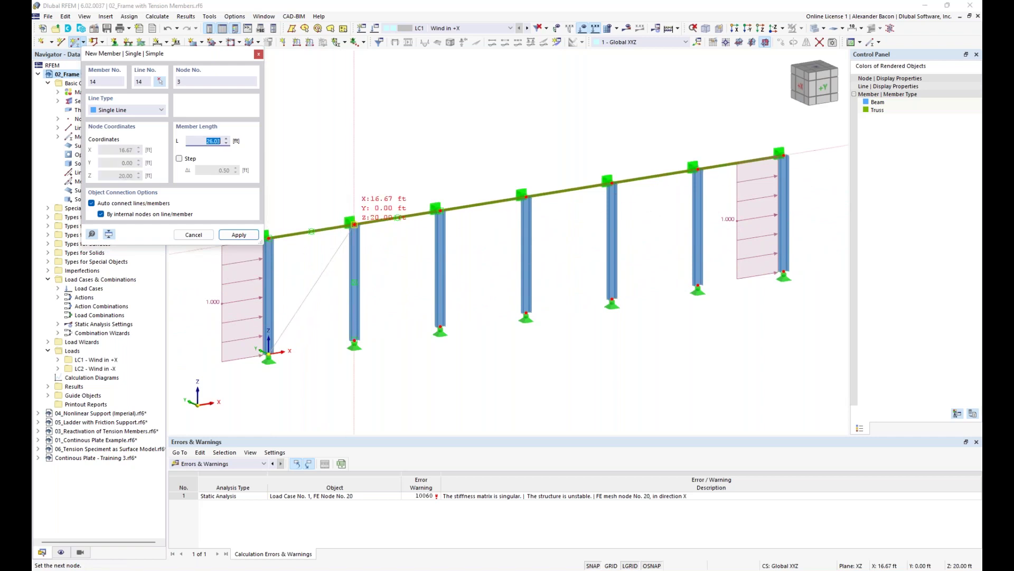
{"action": "left_click", "coordinate": [354, 224]}
{"action": "left_click", "coordinate": [549, 332]}
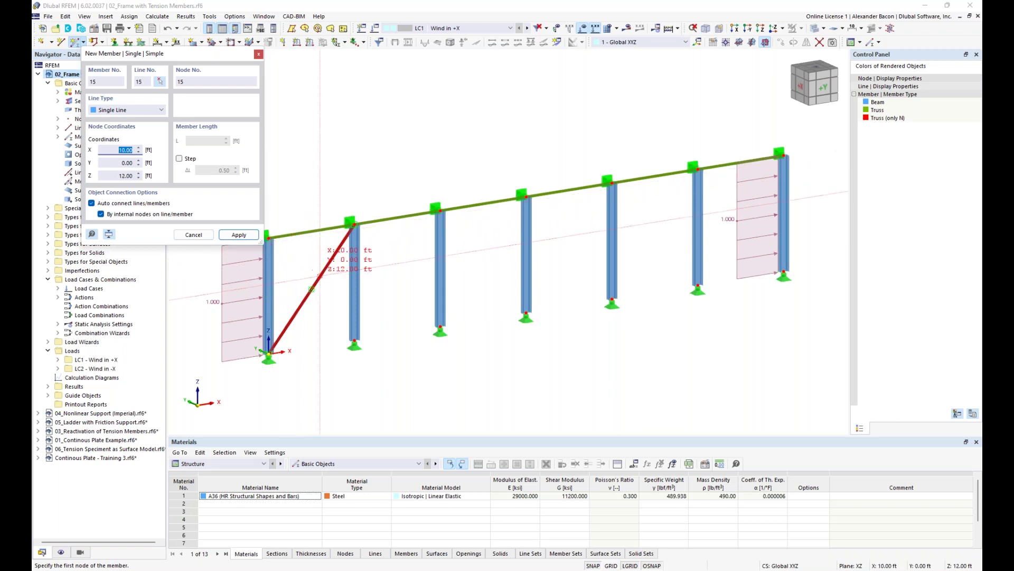
{"action": "left_click", "coordinate": [268, 238]}
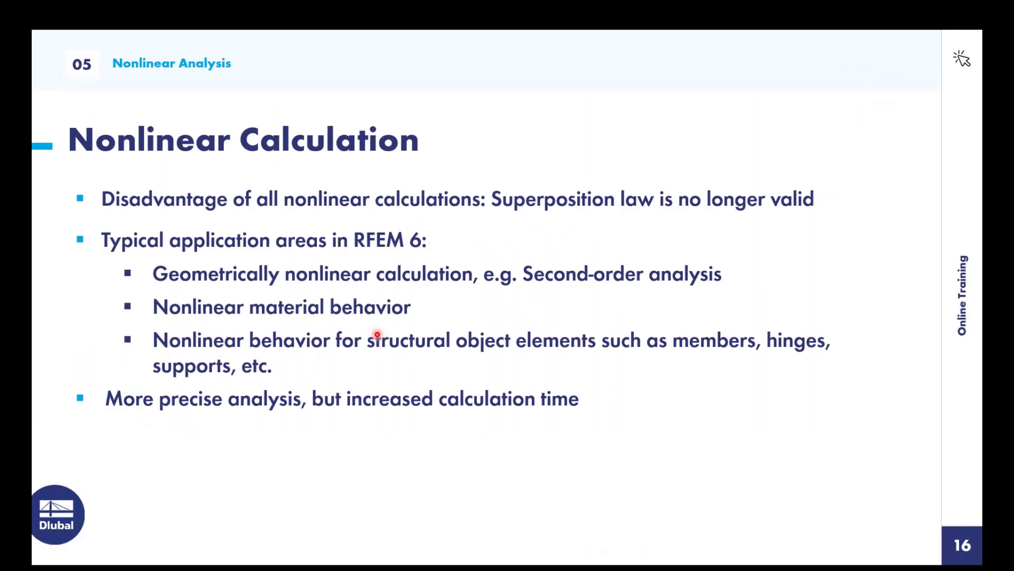
- Exit the PowerPoint slide show and reopen RFEM
{"action": "key", "text": "super"}
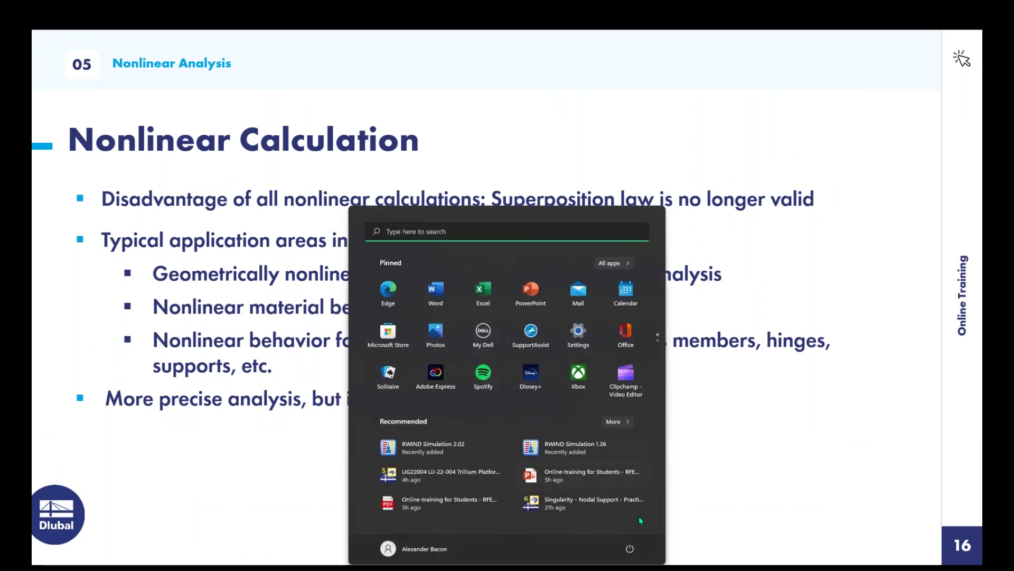
{"action": "key", "text": "Escape"}
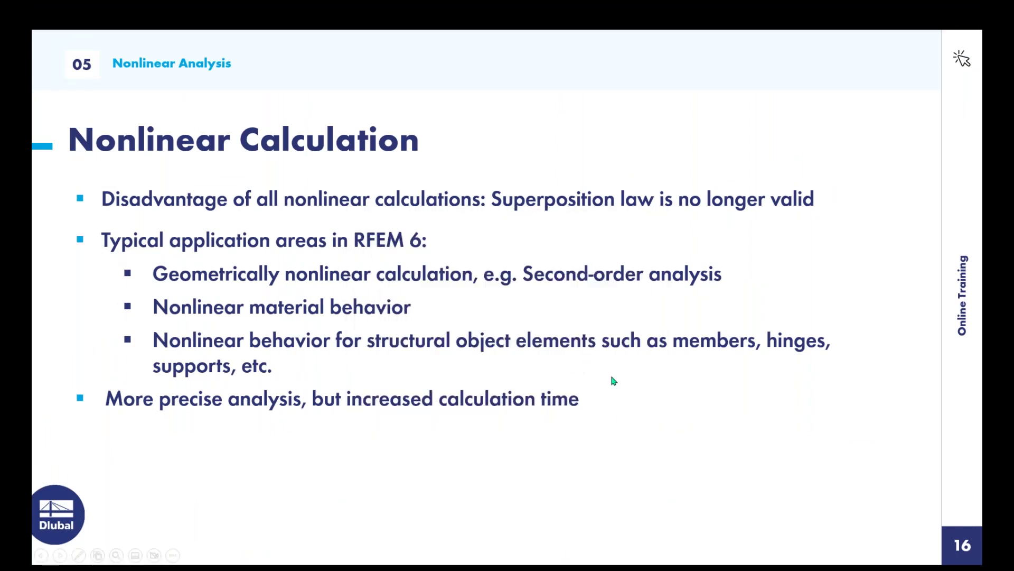
{"action": "key", "text": "Right"}
{"action": "key", "text": "Escape"}
{"action": "left_click", "coordinate": [923, 13]}
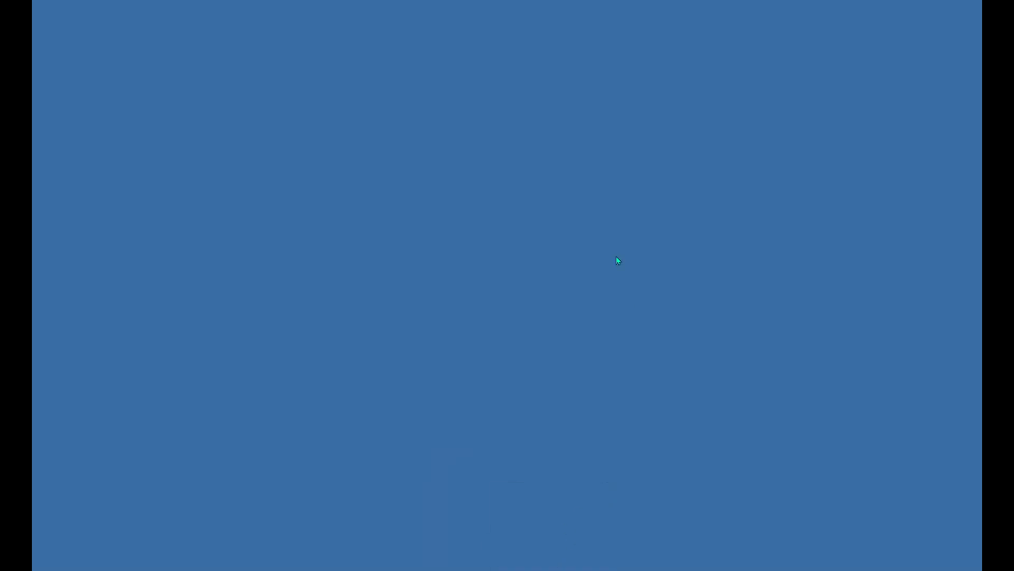
{"action": "key", "text": "super+Tab"}
{"action": "left_click", "coordinate": [482, 234]}
{"action": "key", "text": "super+Tab"}
{"action": "left_click", "coordinate": [296, 153]}
{"action": "mouse_move", "coordinate": [557, 569]}
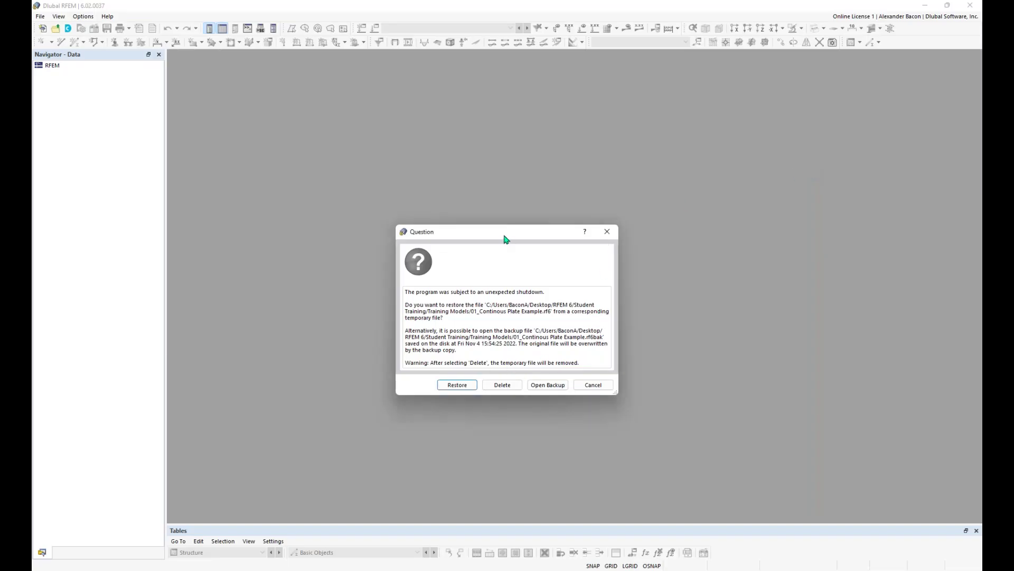
- Restore all the previously open training models from their temporary files, starting with 01_Continous Plate Example.rf6
{"action": "left_click", "coordinate": [458, 386]}
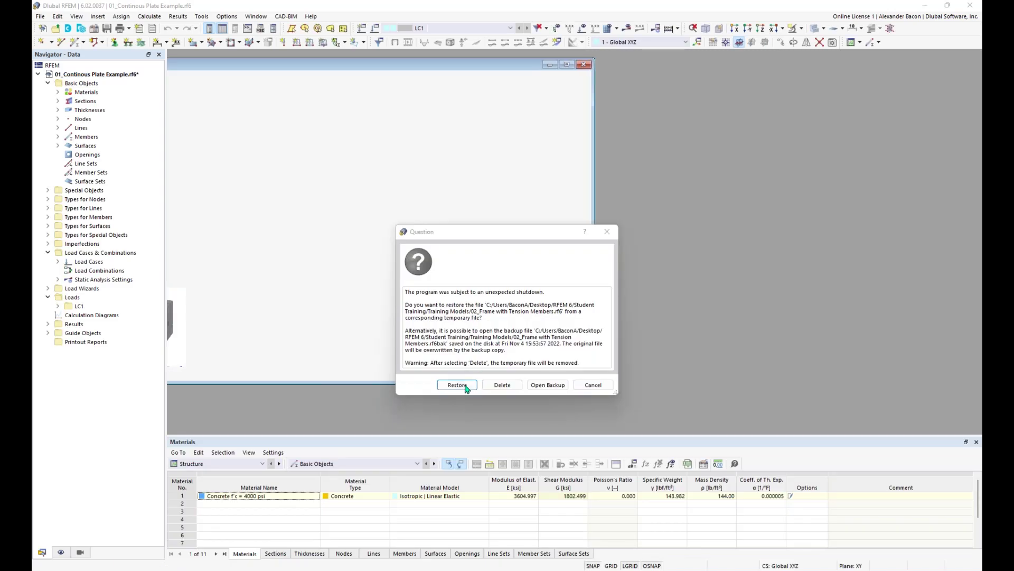
{"action": "left_click", "coordinate": [457, 385]}
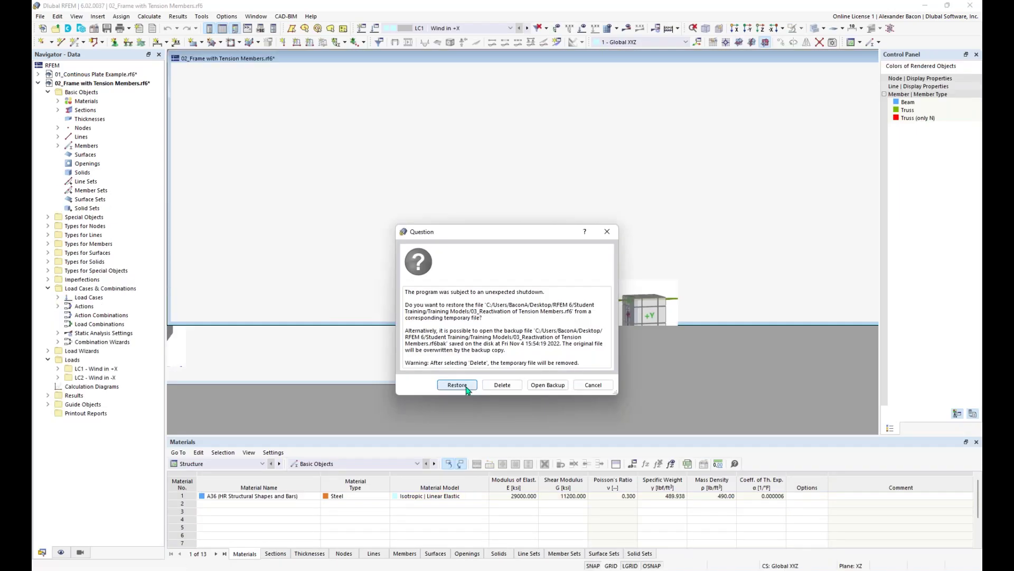
{"action": "left_click", "coordinate": [458, 385]}
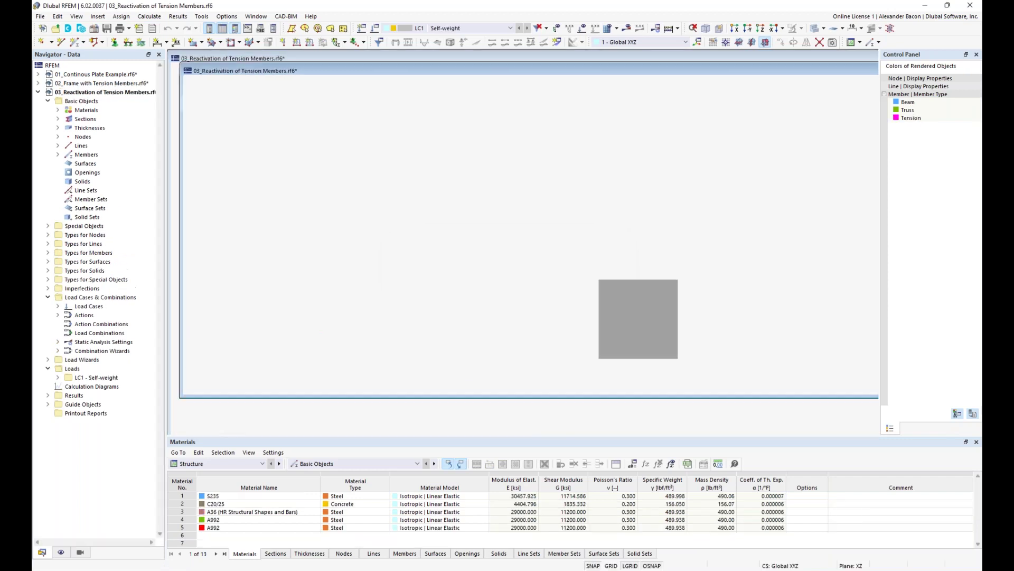
{"action": "left_click", "coordinate": [472, 386]}
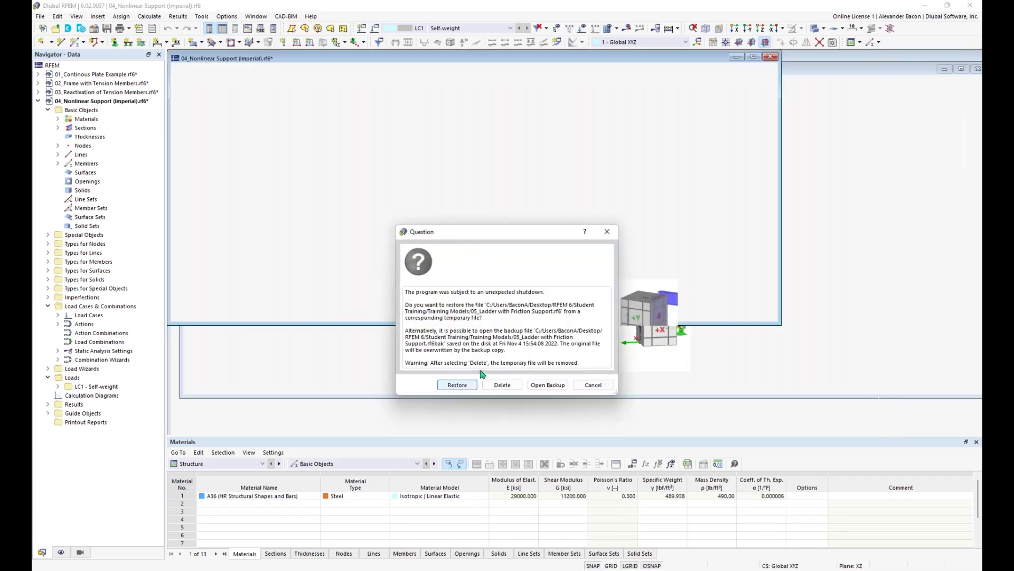
{"action": "left_click", "coordinate": [458, 385]}
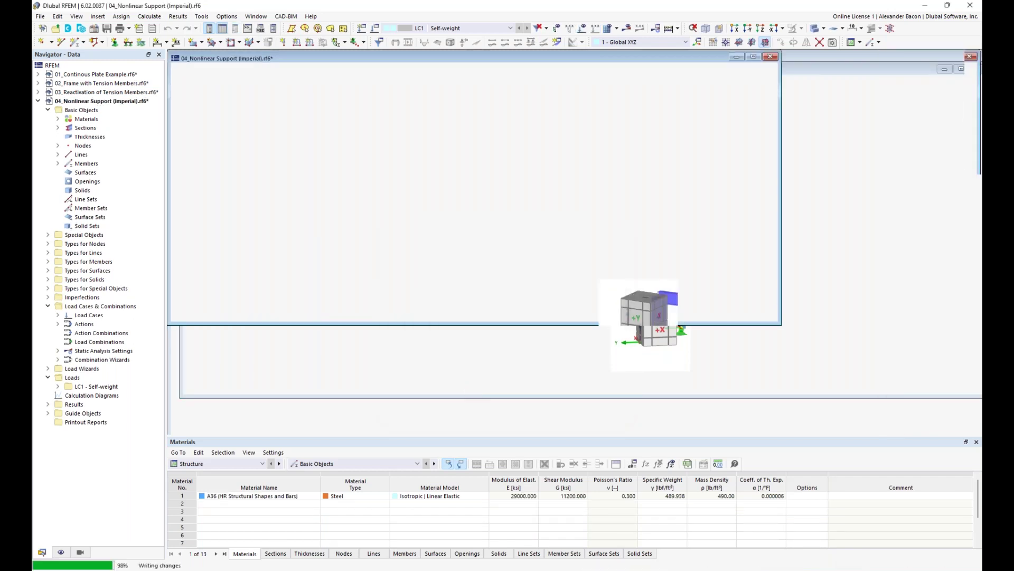
{"action": "left_click", "coordinate": [459, 385]}
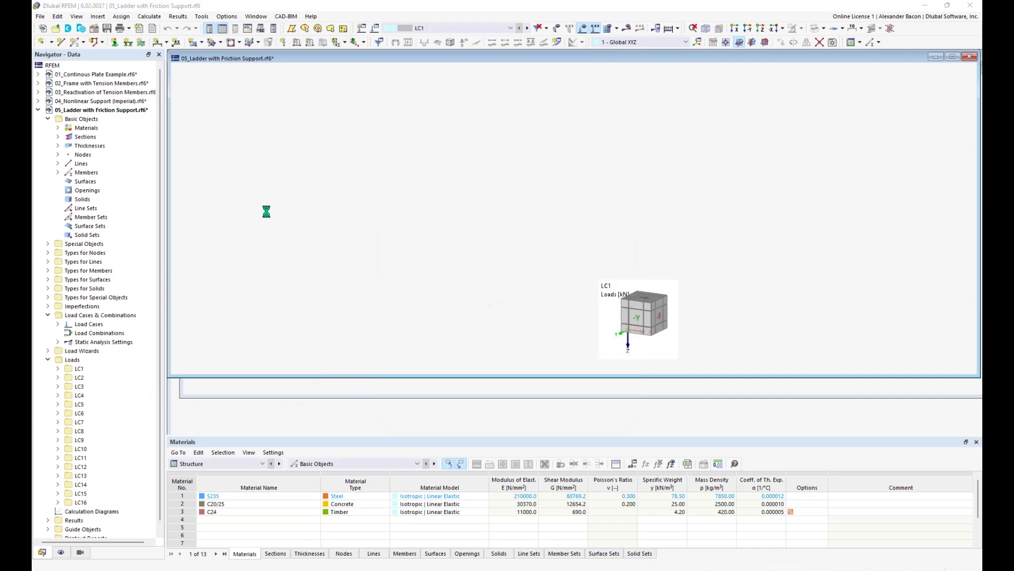
{"action": "left_click", "coordinate": [497, 352]}
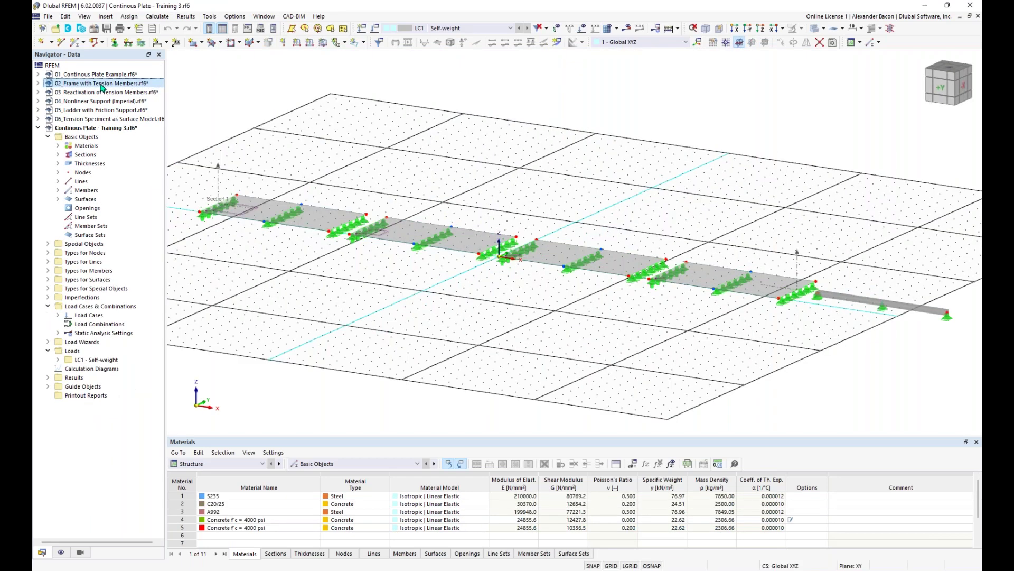
- Activate the restored model 02_Frame with Tension Members.rf6 and show the whole frame
{"action": "double_click", "coordinate": [102, 83]}
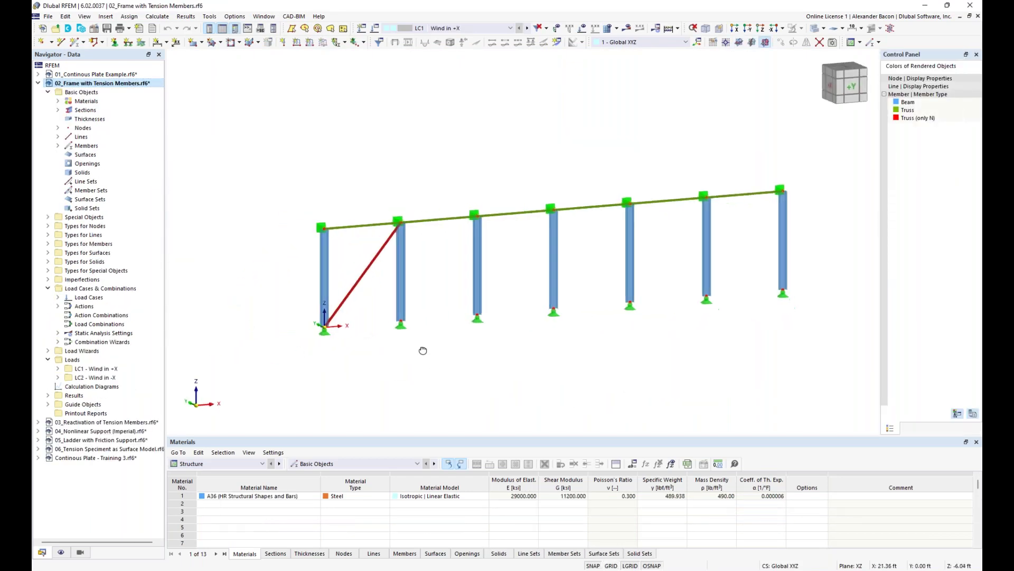
{"action": "middle_click_drag", "start_coordinate": [422, 350], "coordinate": [351, 370]}
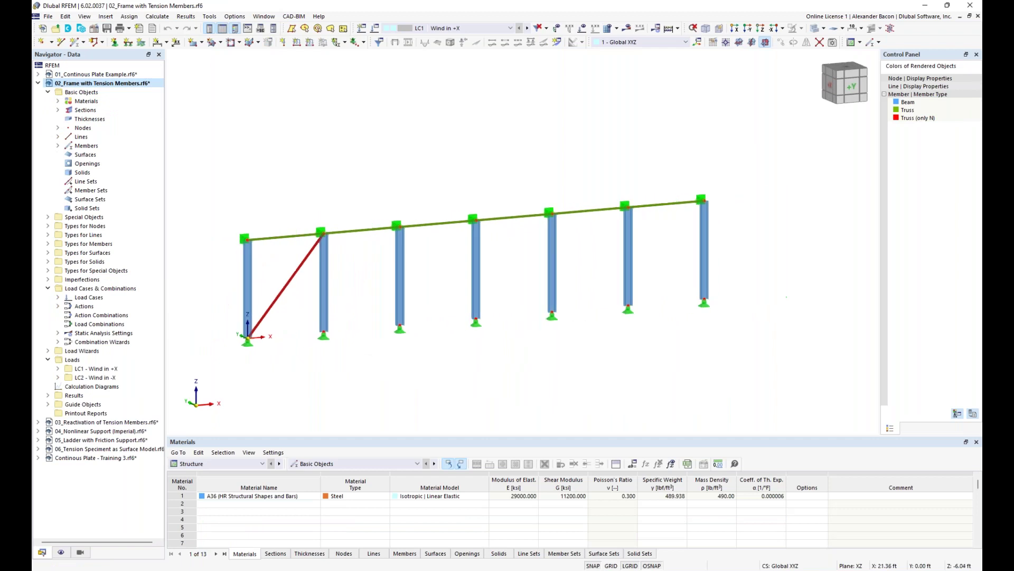
{"action": "left_click", "coordinate": [75, 42]}
{"action": "left_click", "coordinate": [250, 130]}
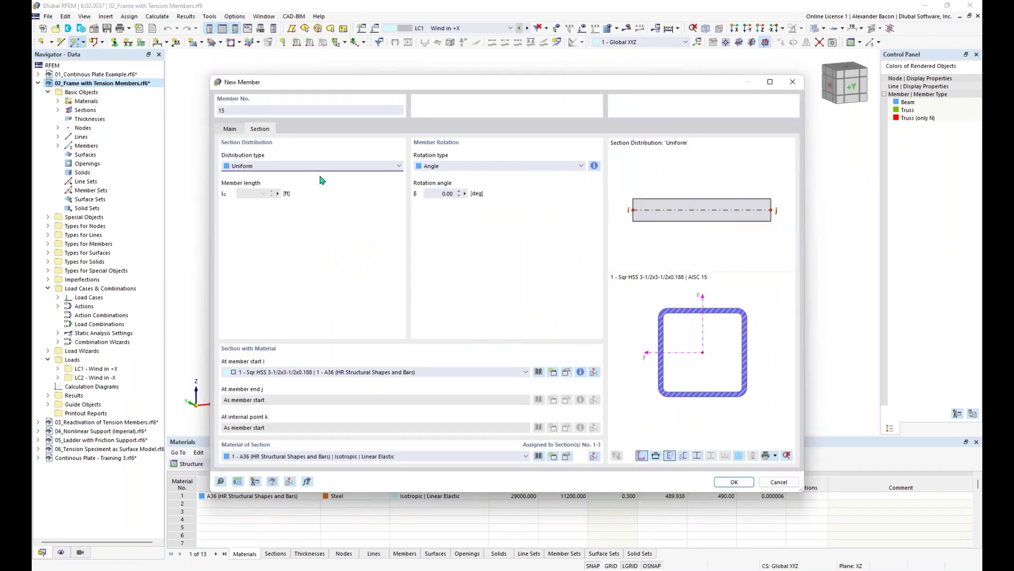
{"action": "left_click", "coordinate": [792, 82]}
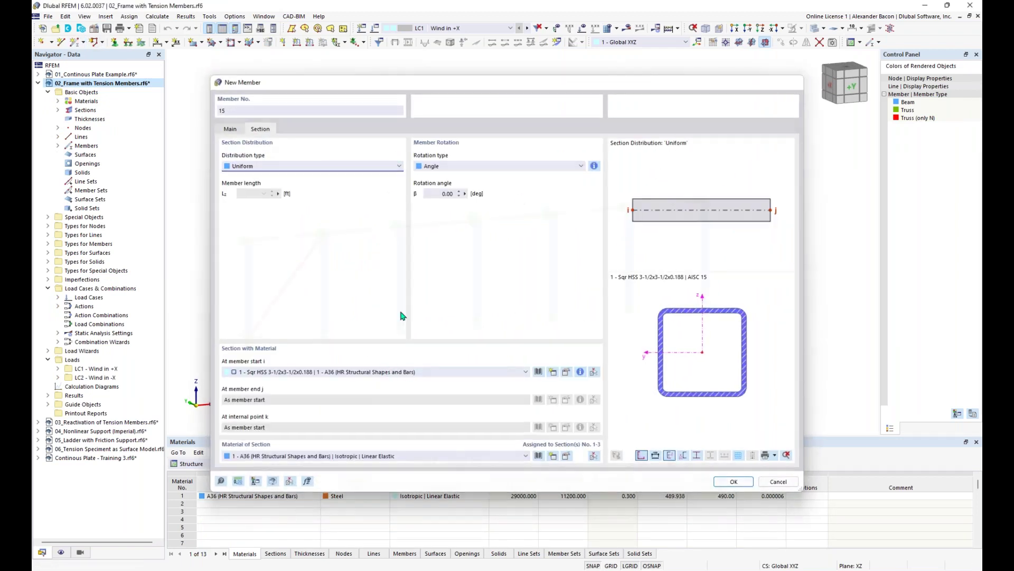
- Delete the existing diagonal truss member in the first bay
{"action": "left_click", "coordinate": [295, 270]}
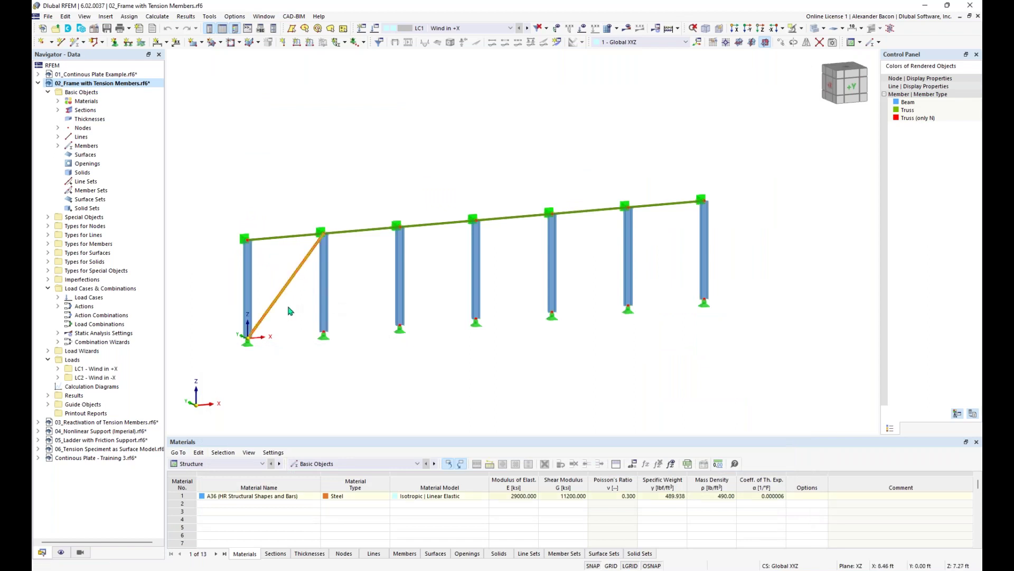
{"action": "key", "text": "Delete"}
- Start a new single member of type Truss (only N) and assign it the nonlinearity 1 - Failure if compression
{"action": "left_click", "coordinate": [75, 42]}
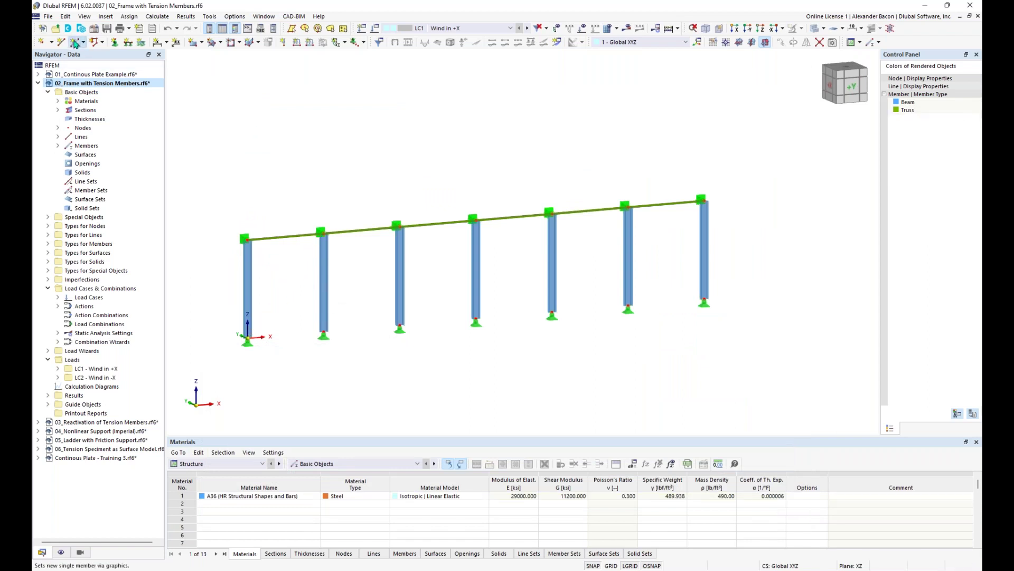
{"action": "left_click", "coordinate": [258, 154]}
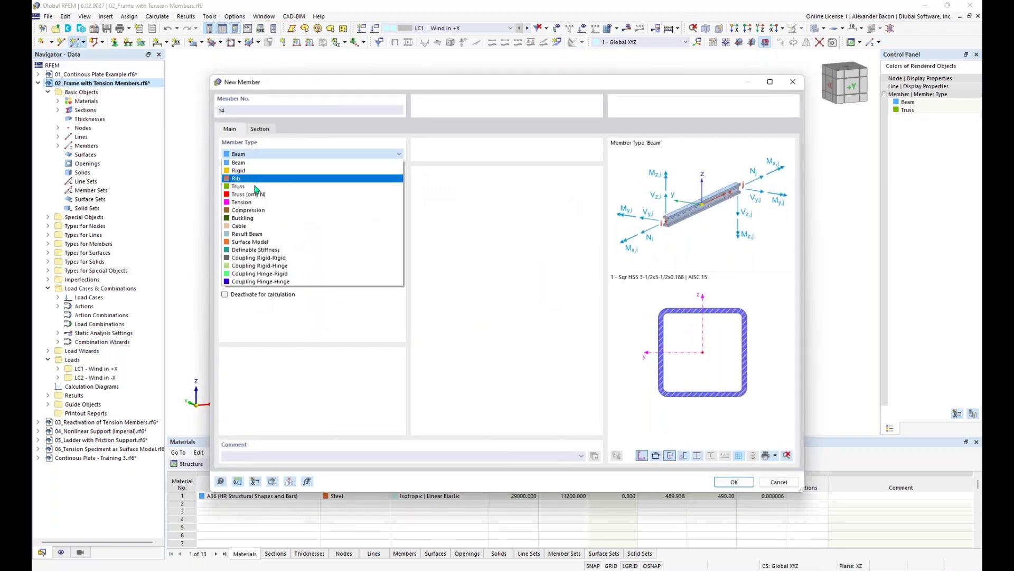
{"action": "left_click", "coordinate": [255, 195]}
{"action": "left_click", "coordinate": [231, 249]}
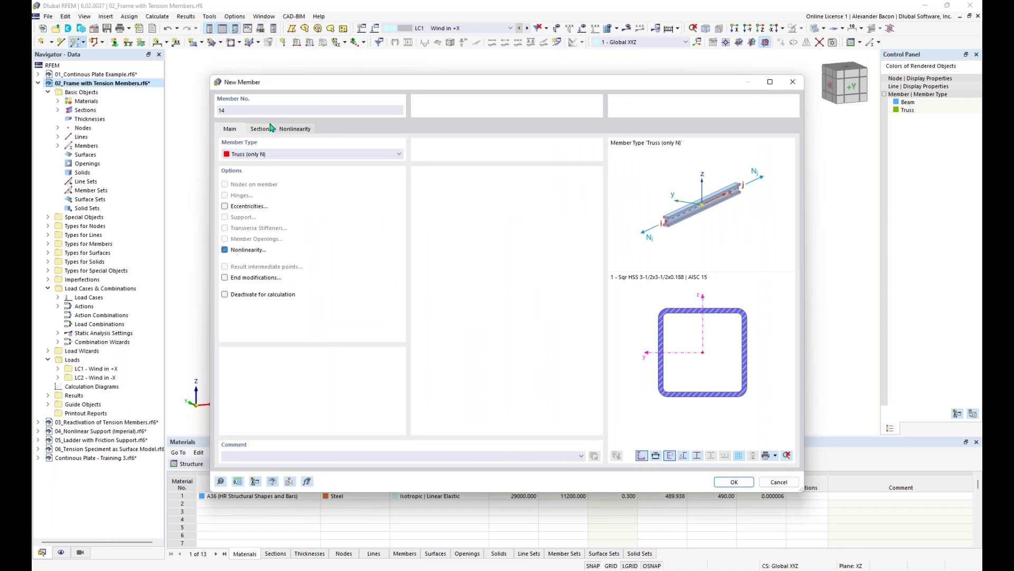
{"action": "left_click", "coordinate": [281, 130]}
{"action": "left_click", "coordinate": [273, 168]}
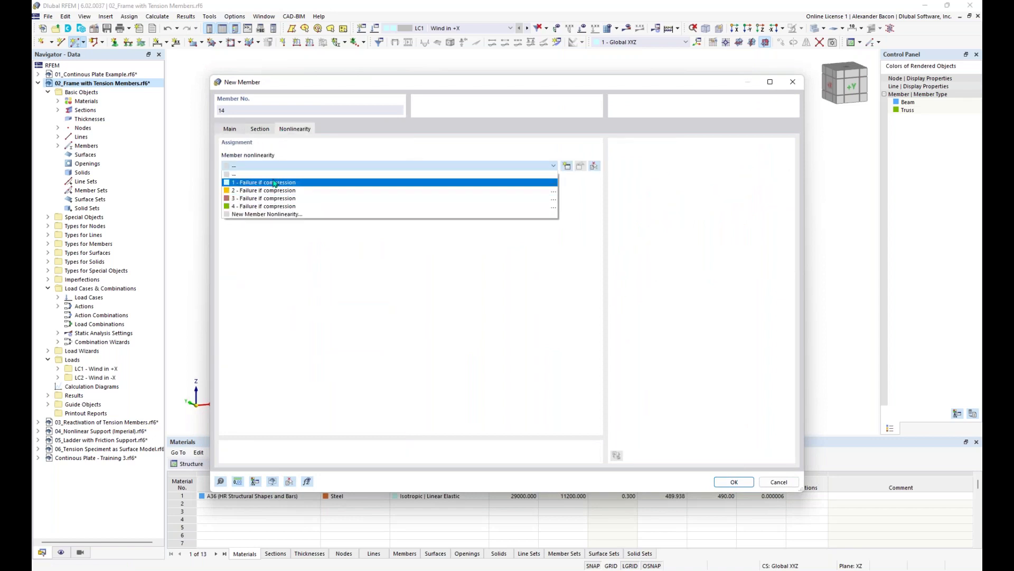
{"action": "left_click", "coordinate": [276, 183]}
- Assign section 3 - ROUND 0.750/H to the new member and accept its settings for placement
{"action": "left_click", "coordinate": [258, 130]}
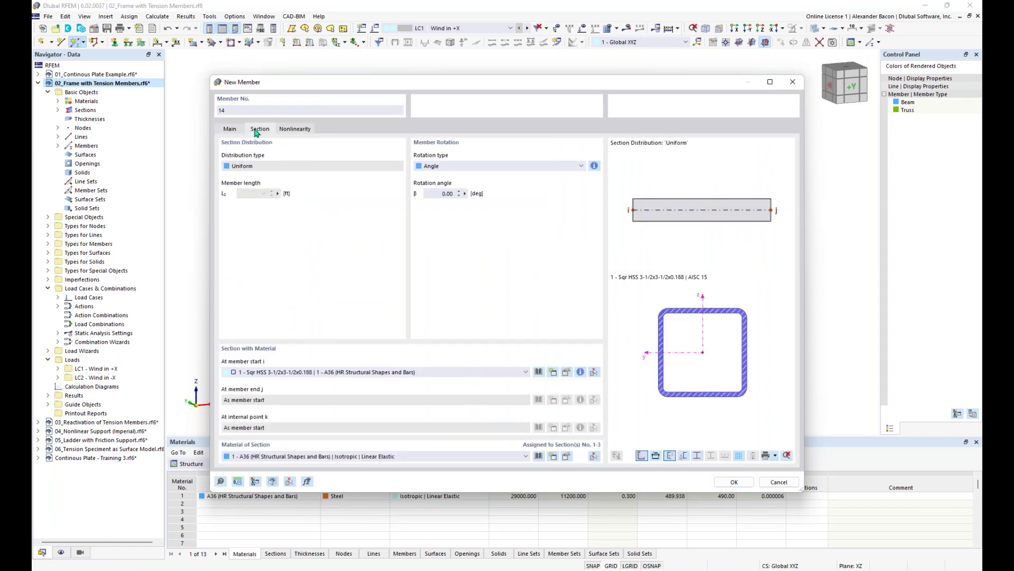
{"action": "left_click", "coordinate": [390, 372]}
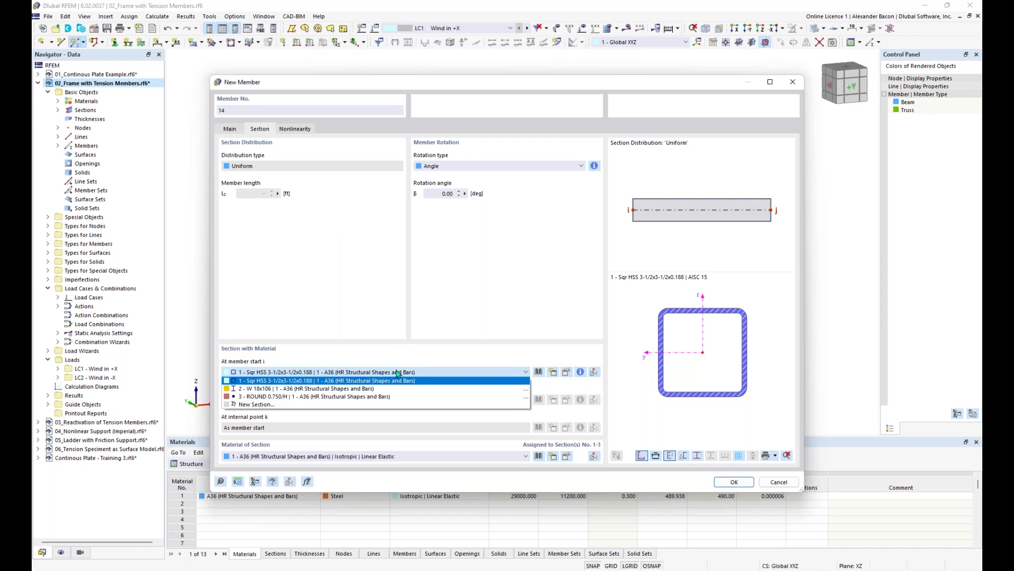
{"action": "left_click", "coordinate": [379, 397]}
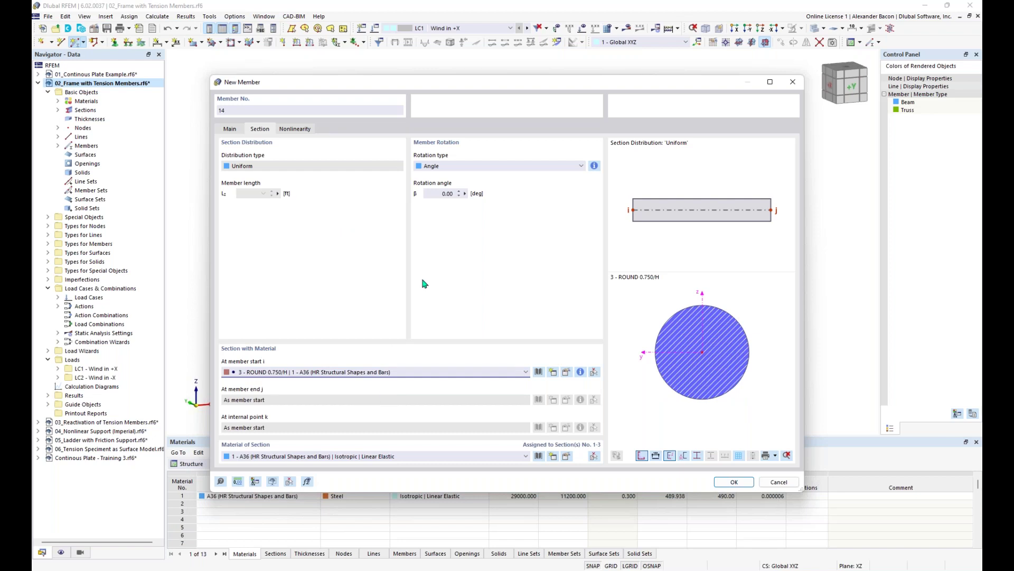
{"action": "left_click", "coordinate": [734, 482]}
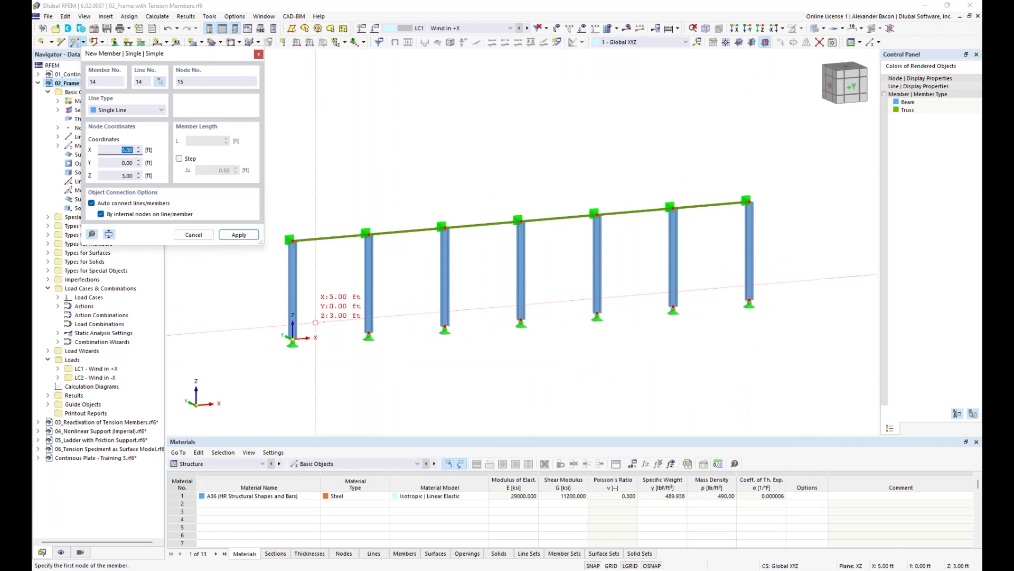
- Place two crossing diagonals in the first bay, each running from one column's base to the neighbouring column's top
{"action": "left_click", "coordinate": [293, 339]}
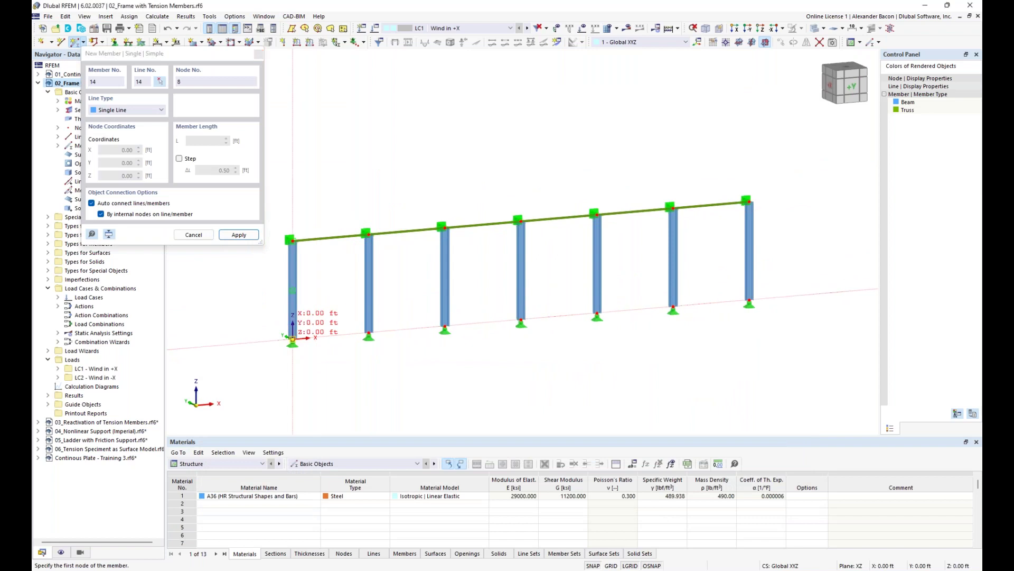
{"action": "left_click", "coordinate": [368, 234]}
{"action": "left_click", "coordinate": [292, 241]}
{"action": "left_click", "coordinate": [368, 336]}
{"action": "key", "text": "Escape"}
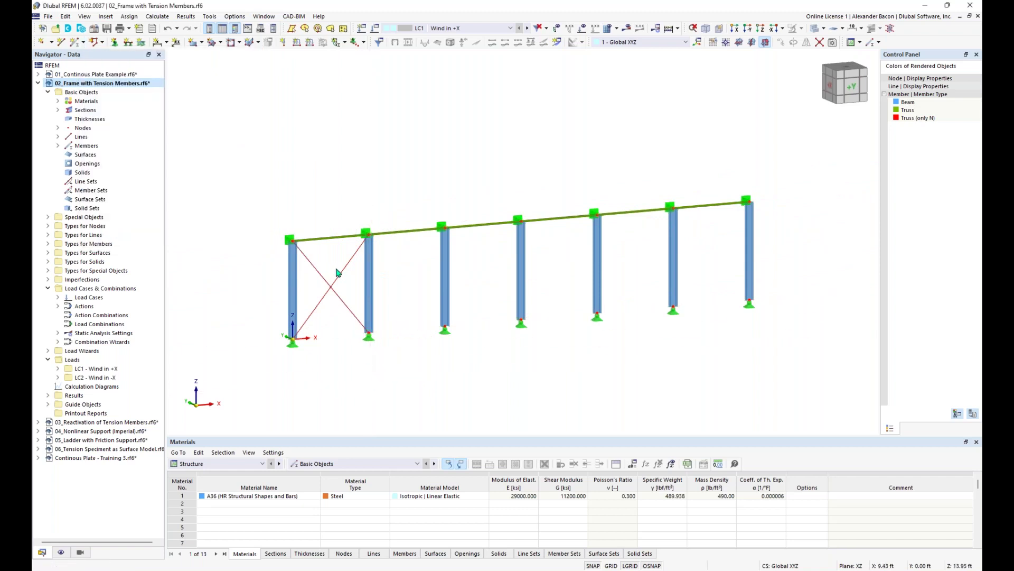
- Copy both crossing diagonals from the first bay into the last bay of the frame
{"action": "left_click_drag", "start_coordinate": [340, 251], "coordinate": [320, 332]}
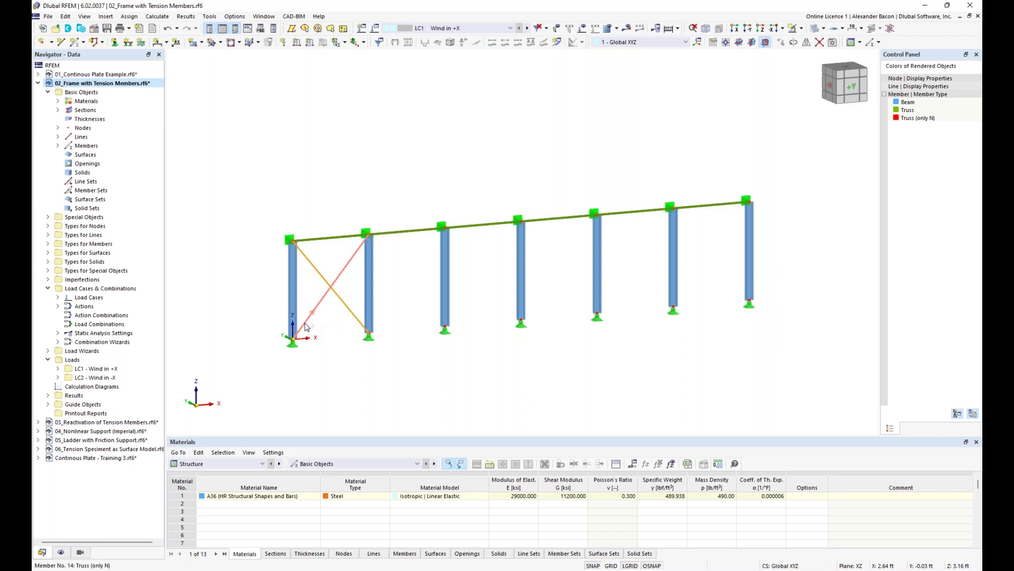
{"action": "mouse_move", "coordinate": [305, 326]}
{"action": "left_mouse_down", "text": "ctrl"}
{"action": "mouse_move", "coordinate": [679, 312]}
{"action": "mouse_move", "coordinate": [470, 299]}
{"action": "mouse_move", "coordinate": [316, 324]}
{"action": "left_mouse_up", "text": "ctrl"}
{"action": "left_click", "coordinate": [496, 388]}
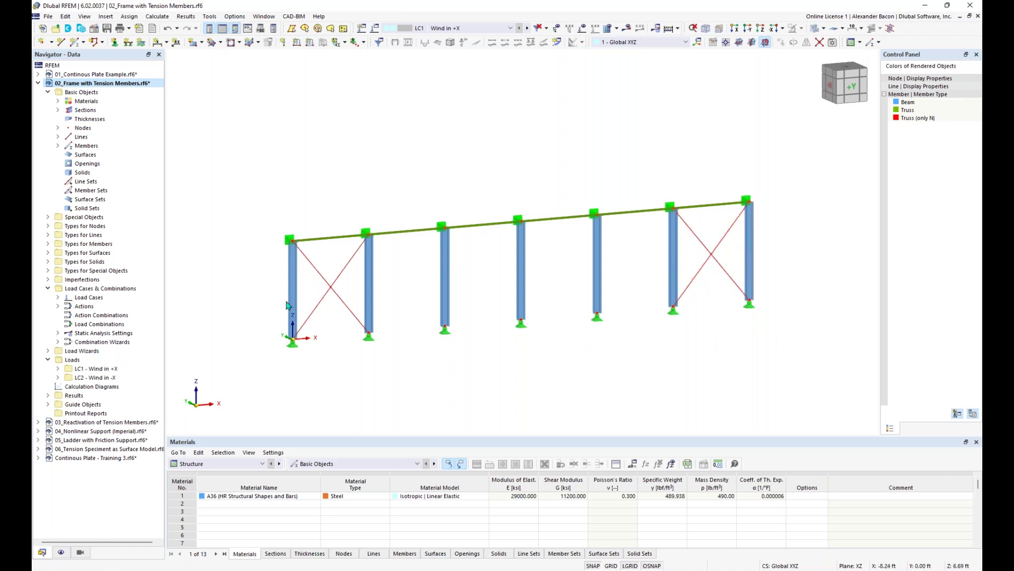
- Calculate the braced frame and show the results for LC1 - Wind in +X
{"action": "scroll", "coordinate": [523, 343], "scroll_direction": "up", "scroll_amount": 2}
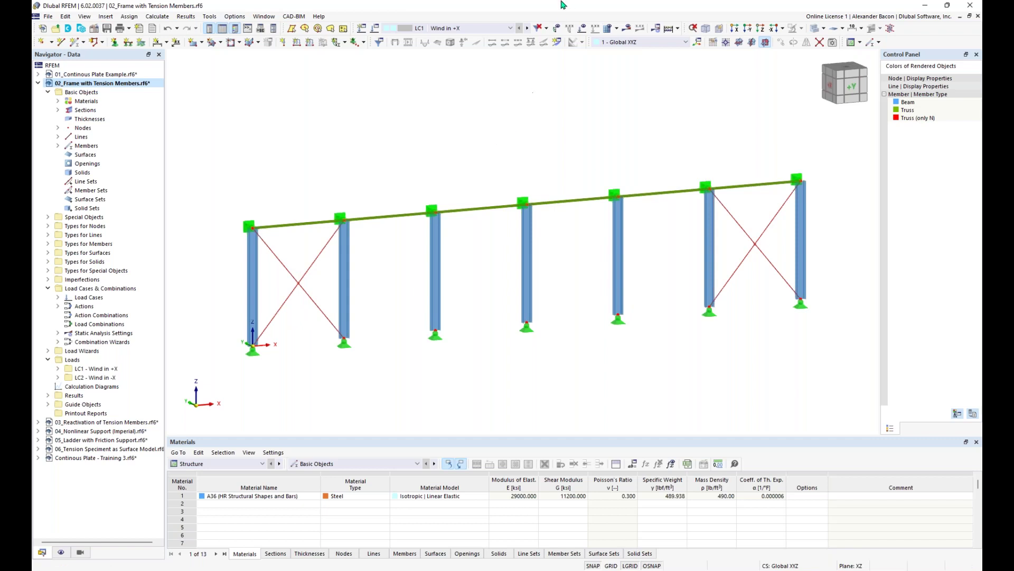
{"action": "left_click", "coordinate": [627, 28]}
{"action": "left_click", "coordinate": [548, 332]}
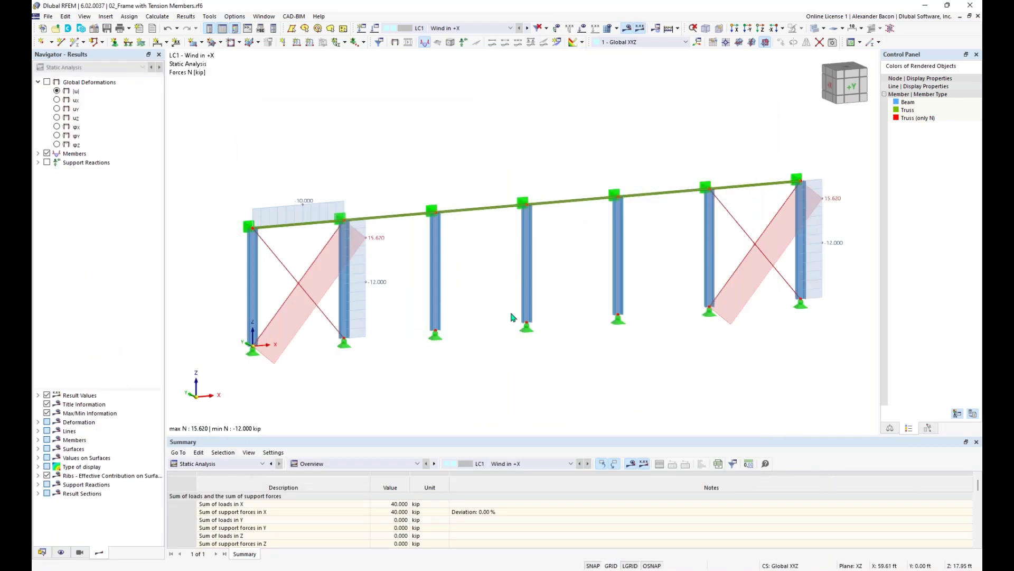
- Display the global deformations |u| of the braced frame under LC1
{"action": "left_click", "coordinate": [47, 82]}
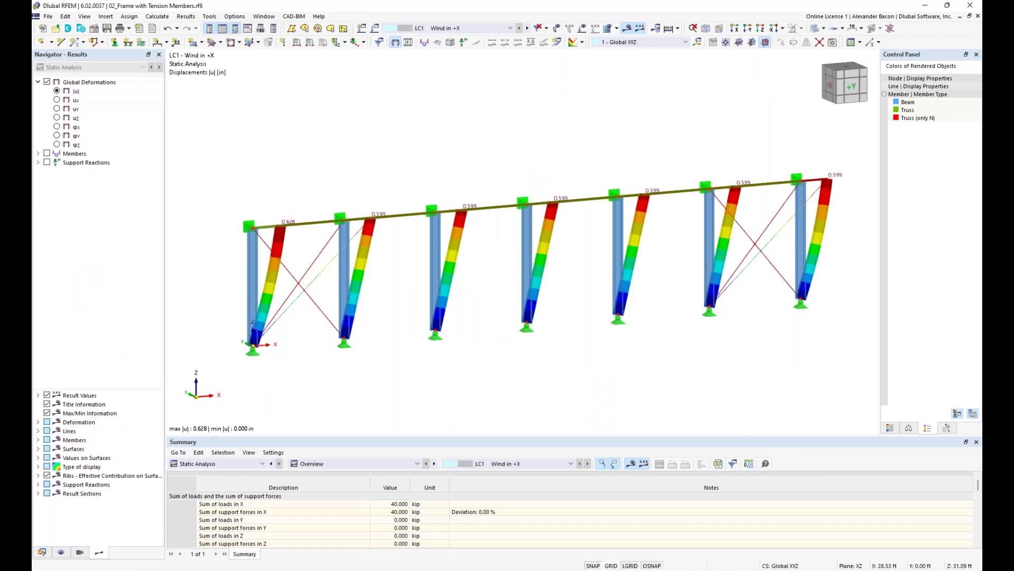
{"action": "middle_click_drag", "start_coordinate": [400, 144], "coordinate": [373, 125]}
{"action": "scroll", "coordinate": [381, 148], "scroll_direction": "up", "scroll_amount": 1}
{"action": "middle_click_drag", "start_coordinate": [256, 328], "coordinate": [317, 338]}
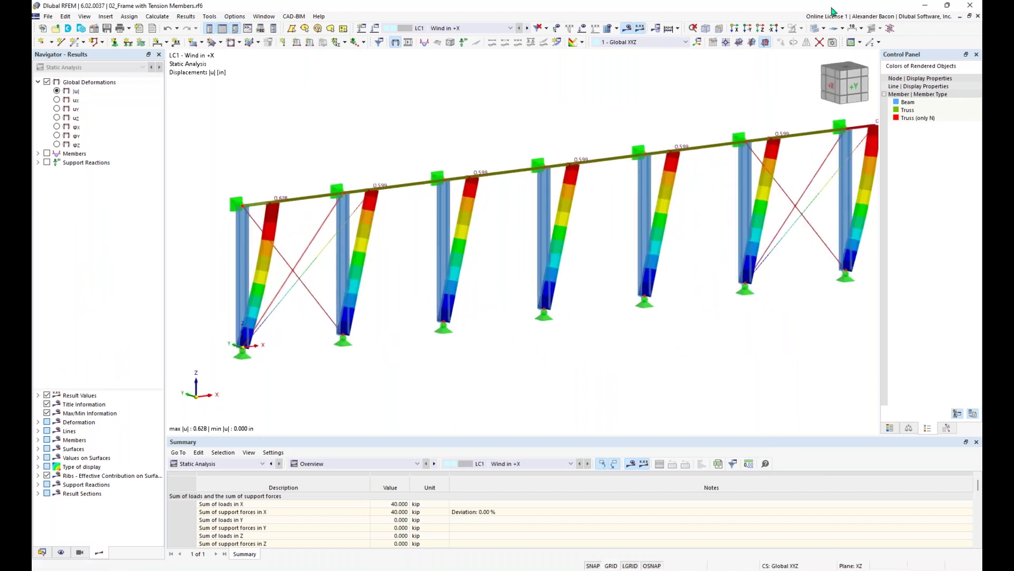
- Switch the model to wireframe display and examine the deformed shape of the two braced end bays
{"action": "left_click", "coordinate": [823, 28]}
{"action": "scroll", "coordinate": [332, 261], "scroll_direction": "up", "scroll_amount": 1}
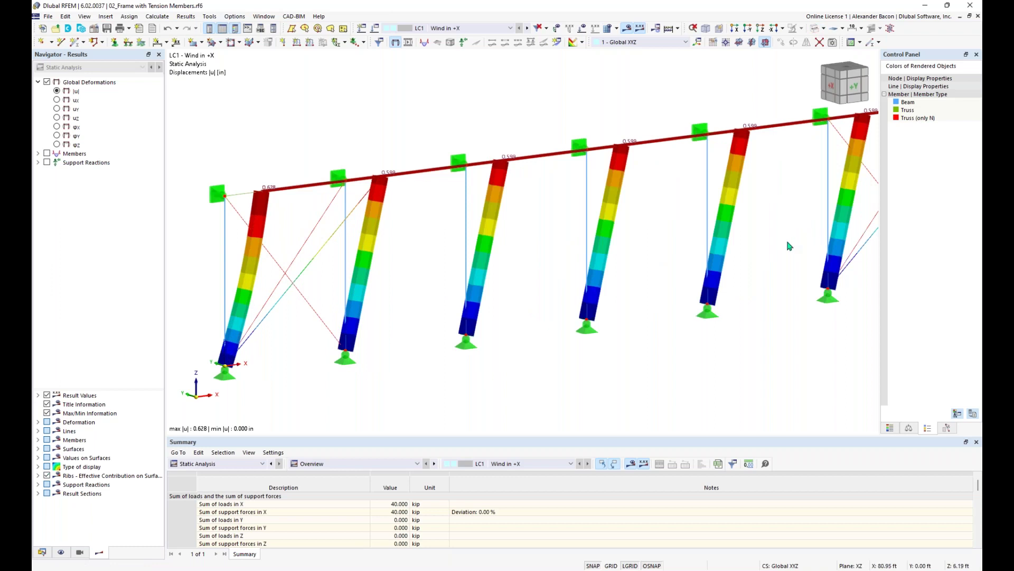
{"action": "middle_click_drag", "start_coordinate": [751, 245], "coordinate": [695, 245]}
{"action": "scroll", "coordinate": [838, 209], "scroll_direction": "down", "scroll_amount": 3}
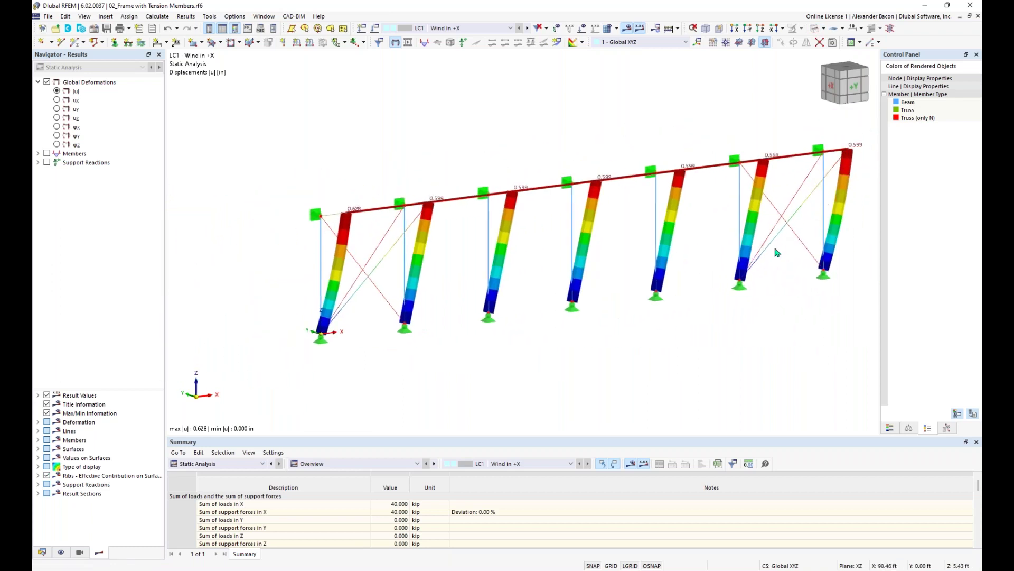
{"action": "scroll", "coordinate": [381, 264], "scroll_direction": "up", "scroll_amount": 1}
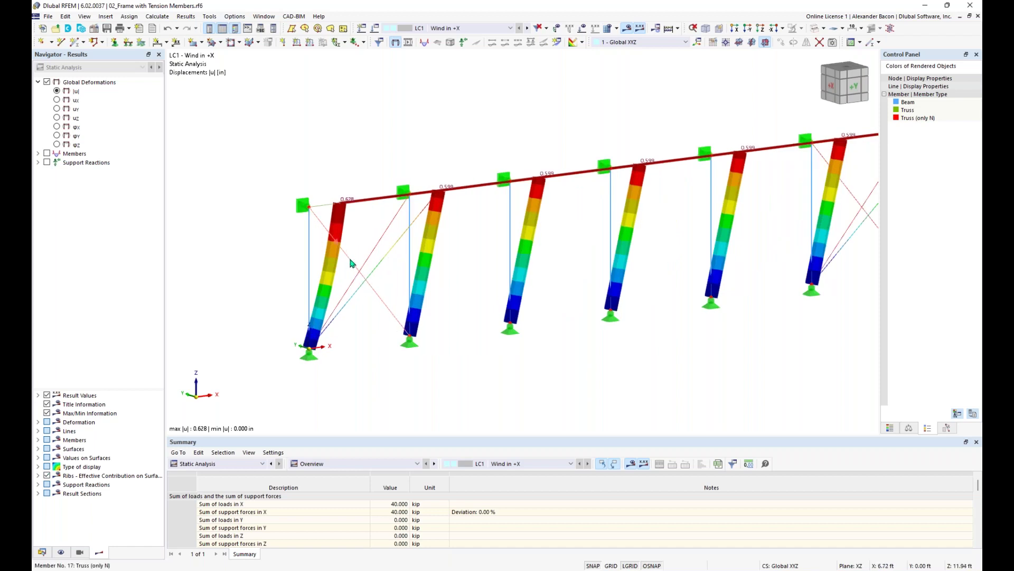
{"action": "middle_click_drag", "start_coordinate": [550, 264], "coordinate": [274, 308]}
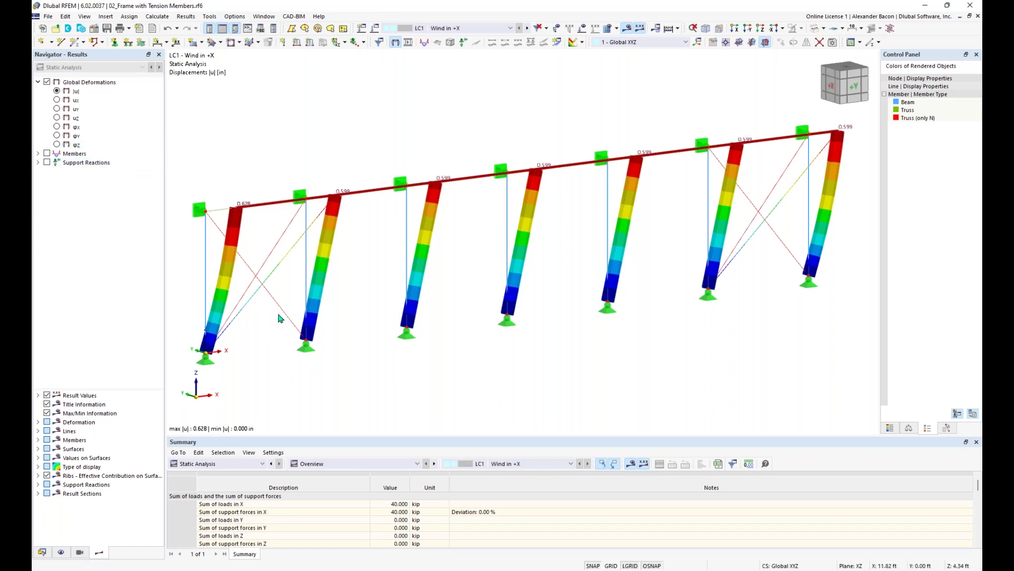
- Show the member internal forces N instead of the deformations and examine the axial forces in the diagonals
{"action": "left_click", "coordinate": [41, 153]}
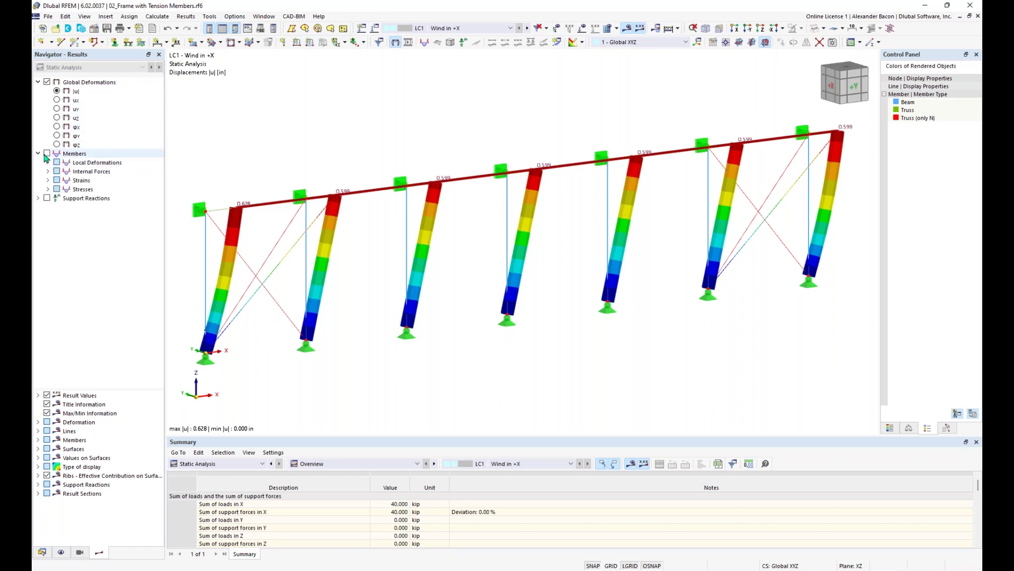
{"action": "left_click", "coordinate": [46, 154]}
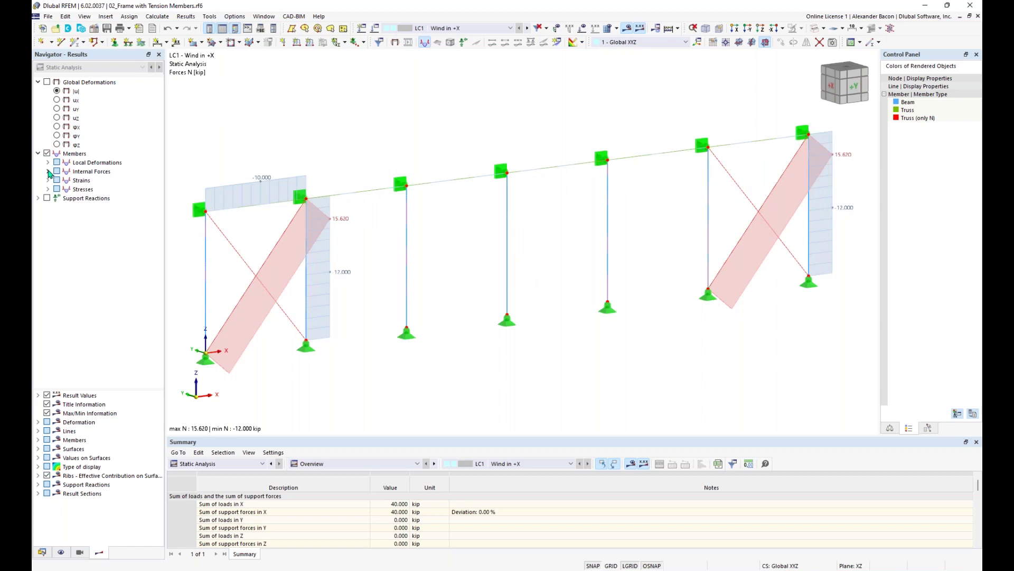
{"action": "left_click", "coordinate": [48, 172]}
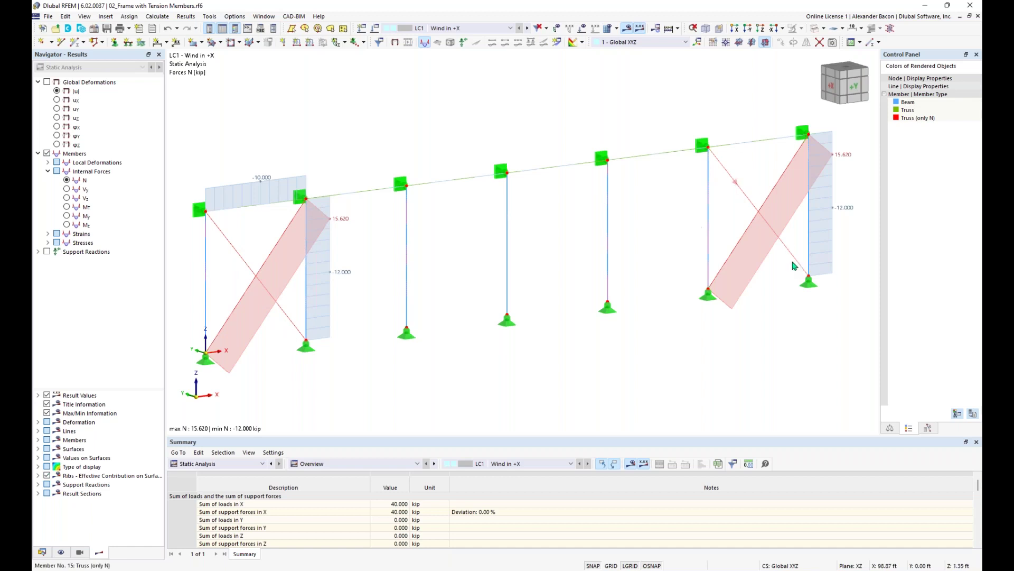
{"action": "scroll", "coordinate": [531, 364], "scroll_direction": "down", "scroll_amount": 1}
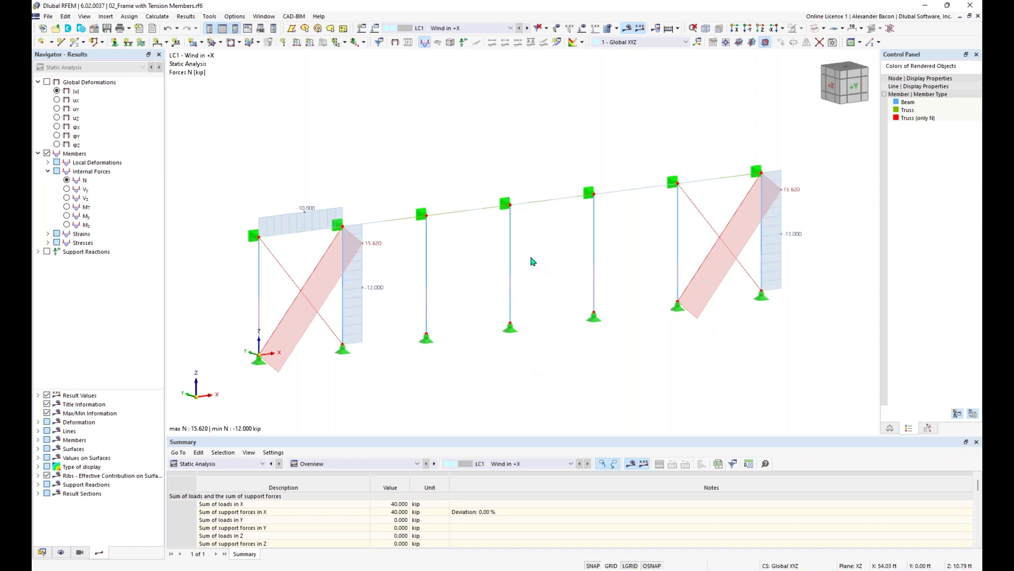
- Activate the model 03_Reactivation of Tension Members.rf6 and show its single cross-braced bay from the front
{"action": "left_click", "coordinate": [42, 552]}
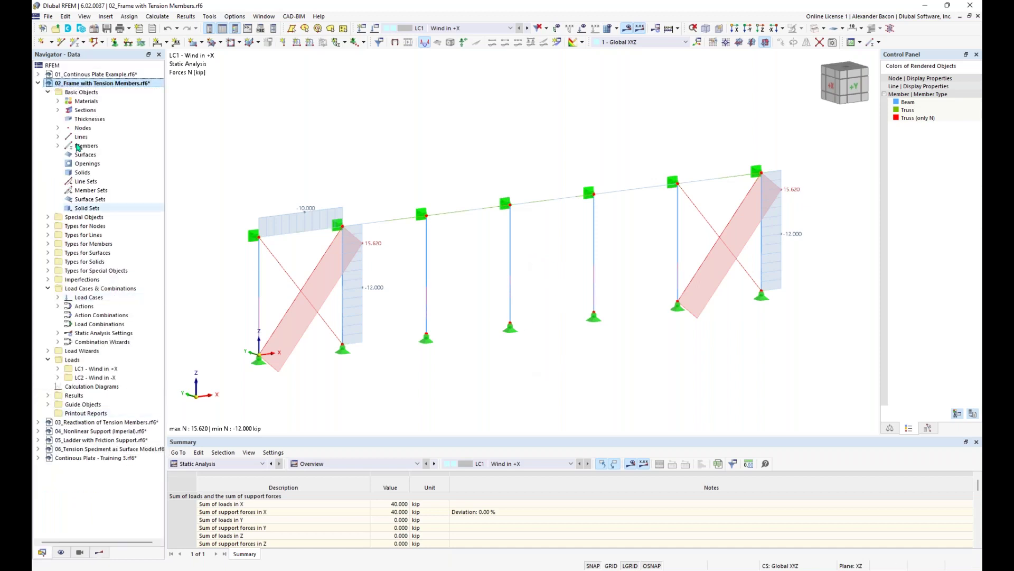
{"action": "left_click", "coordinate": [38, 83]}
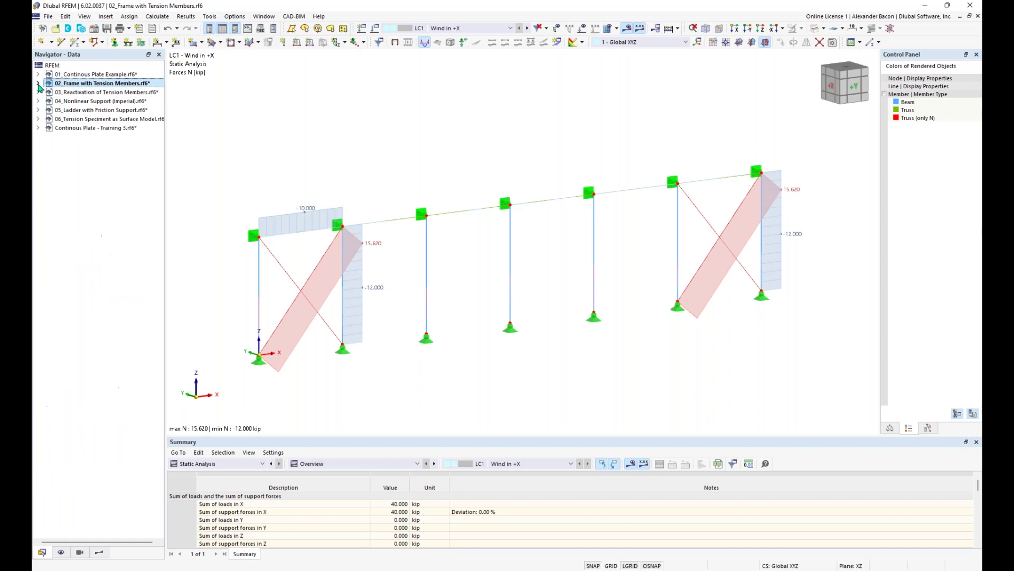
{"action": "left_click", "coordinate": [84, 93]}
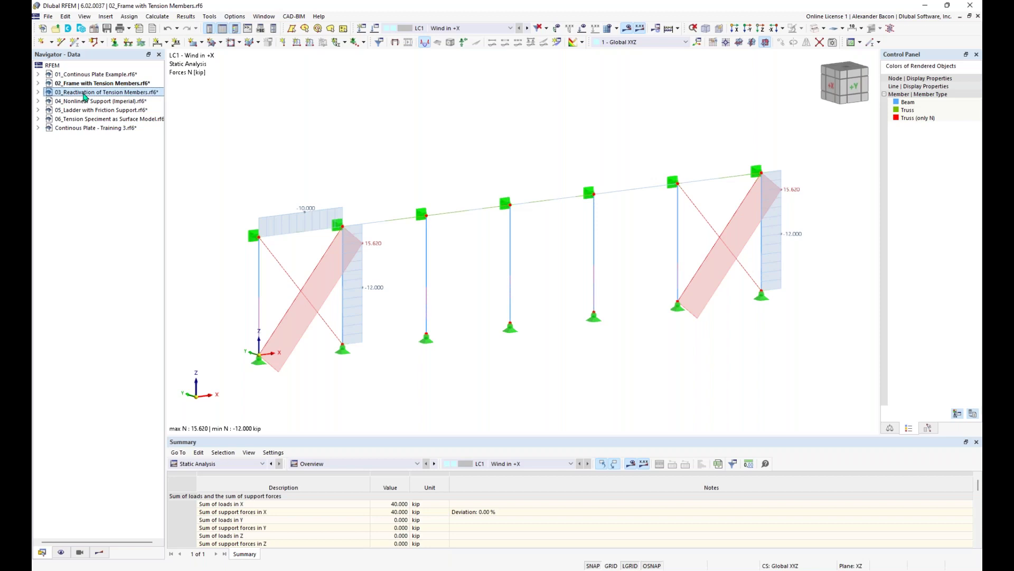
{"action": "double_click", "coordinate": [84, 93]}
{"action": "middle_click_drag", "start_coordinate": [266, 266], "coordinate": [410, 273]}
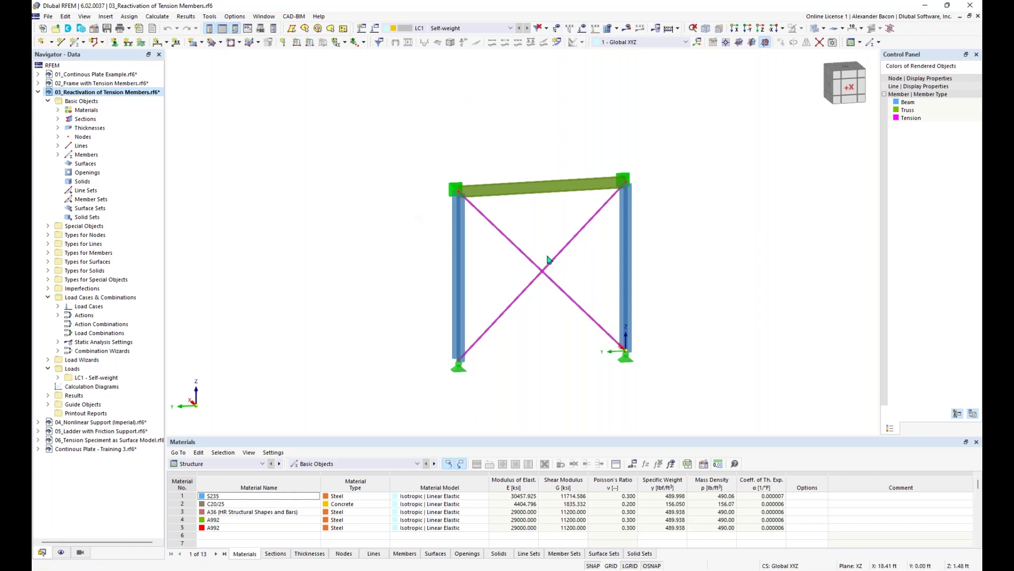
- Display the loads of LC1 - Self-weight and inspect the nodal forces at the column tops
{"action": "left_click", "coordinate": [582, 30]}
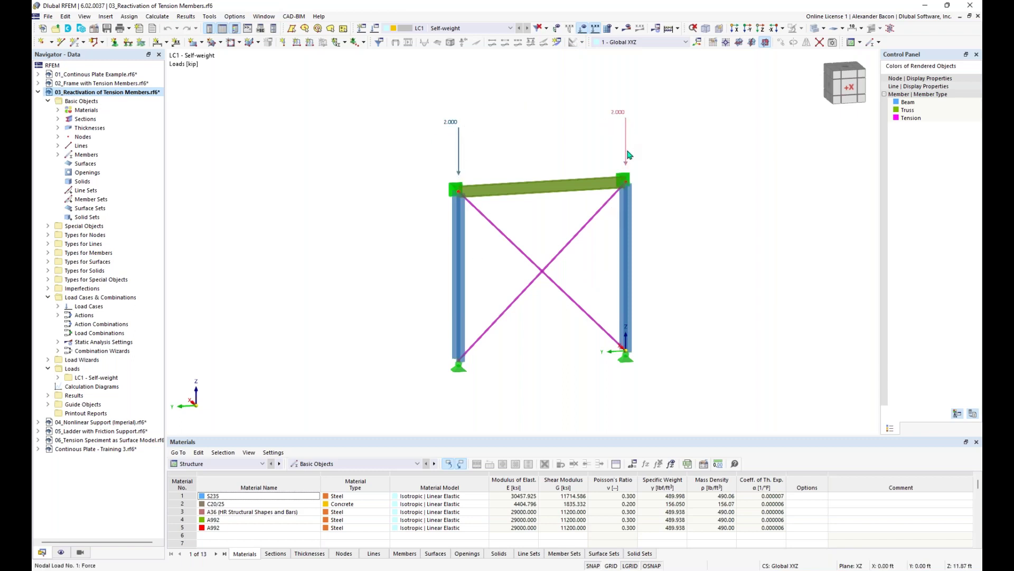
{"action": "mouse_move", "coordinate": [628, 156]}
{"action": "mouse_move", "coordinate": [626, 254]}
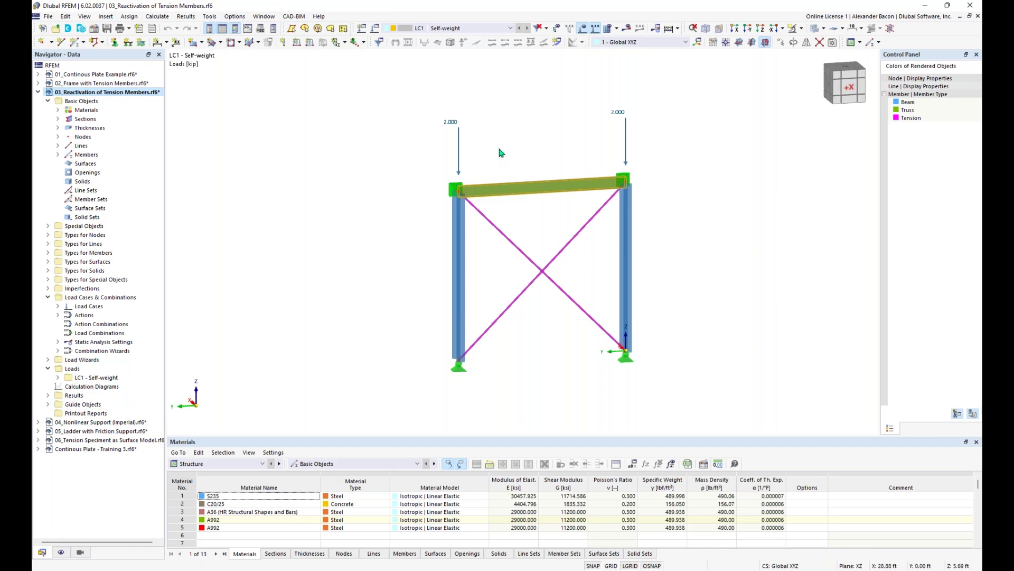
- Try to calculate the cross-braced bay under LC1 and open the calculation errors and warnings table
{"action": "left_click", "coordinate": [627, 28]}
{"action": "left_click", "coordinate": [540, 336]}
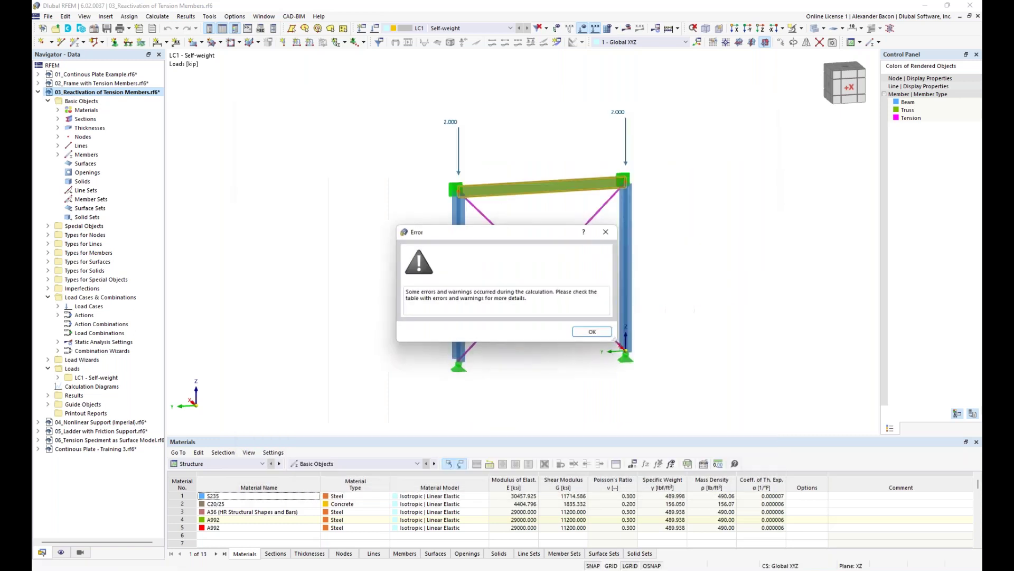
{"action": "left_click", "coordinate": [593, 333]}
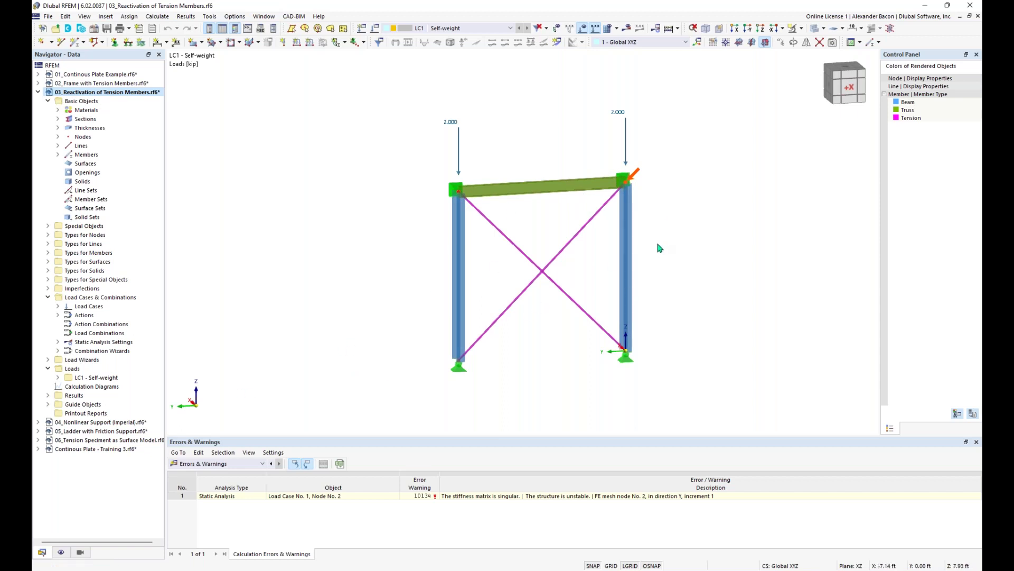
- Enable exceptional handling in LC1's static analysis settings SA2, with failing members removed individually during successive iterations
{"action": "left_click", "coordinate": [673, 496]}
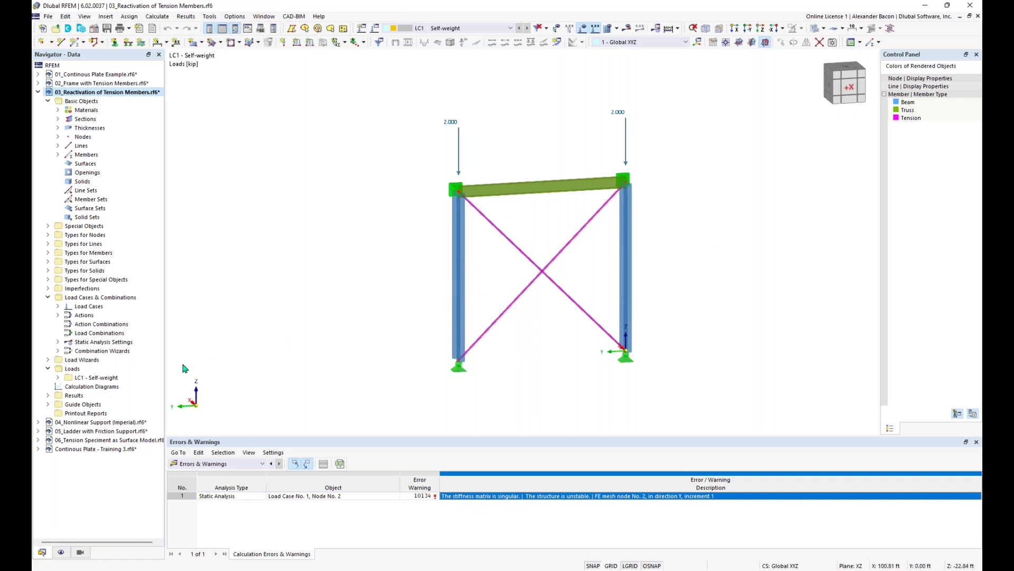
{"action": "left_click", "coordinate": [58, 342]}
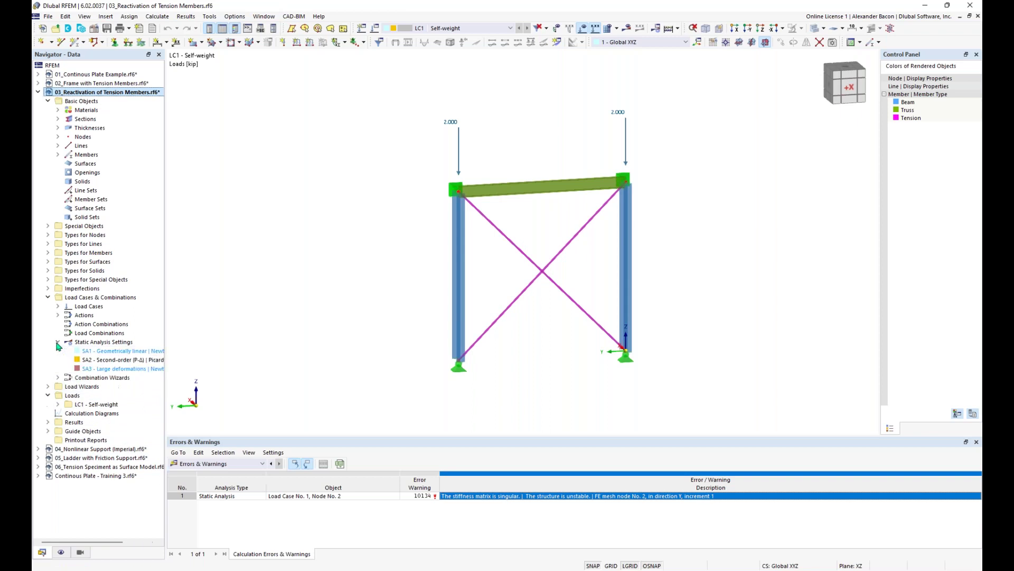
{"action": "left_click", "coordinate": [375, 28]}
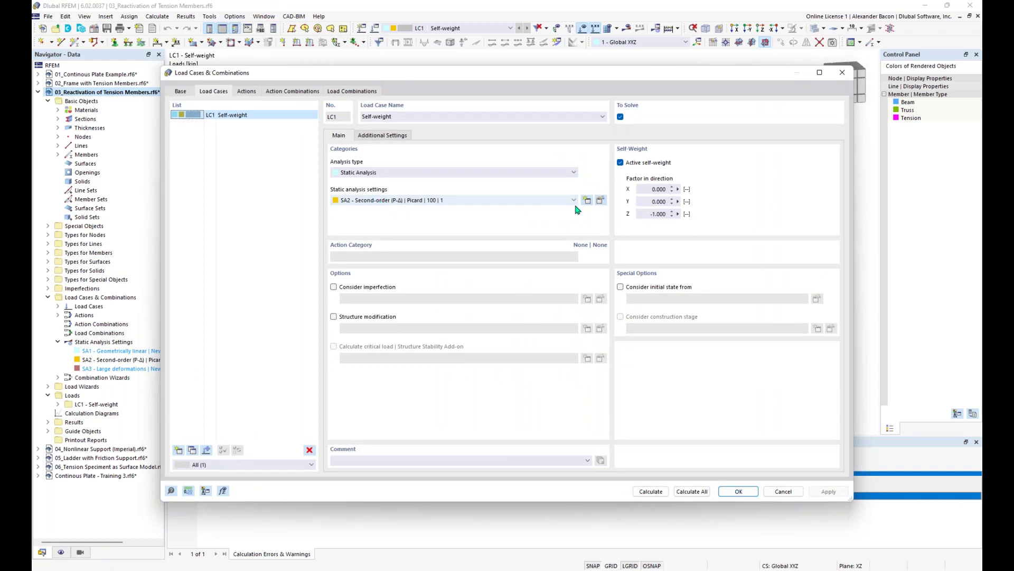
{"action": "left_click", "coordinate": [601, 204]}
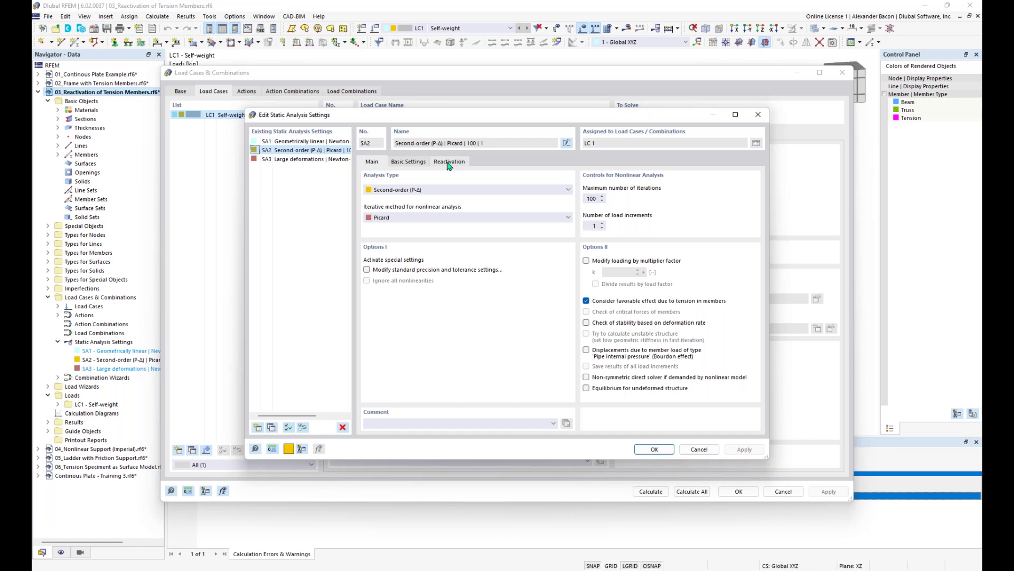
{"action": "left_click", "coordinate": [448, 164]}
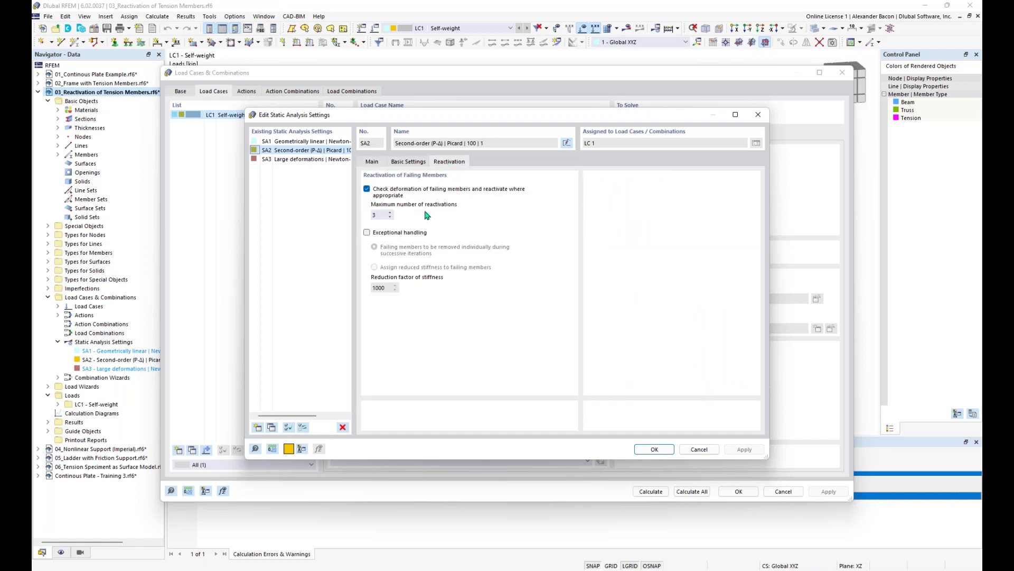
{"action": "left_click", "coordinate": [405, 234]}
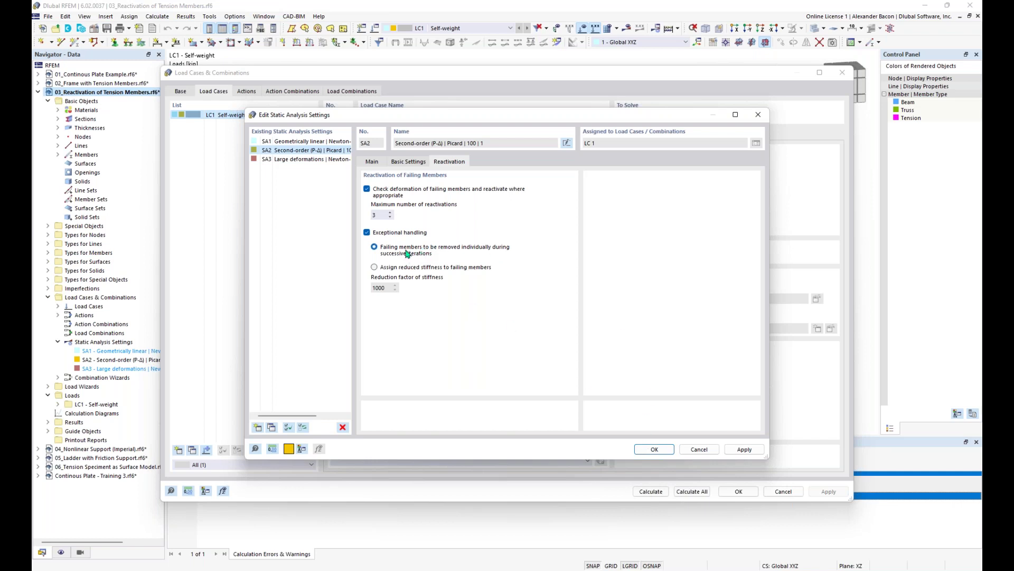
{"action": "left_click", "coordinate": [654, 449]}
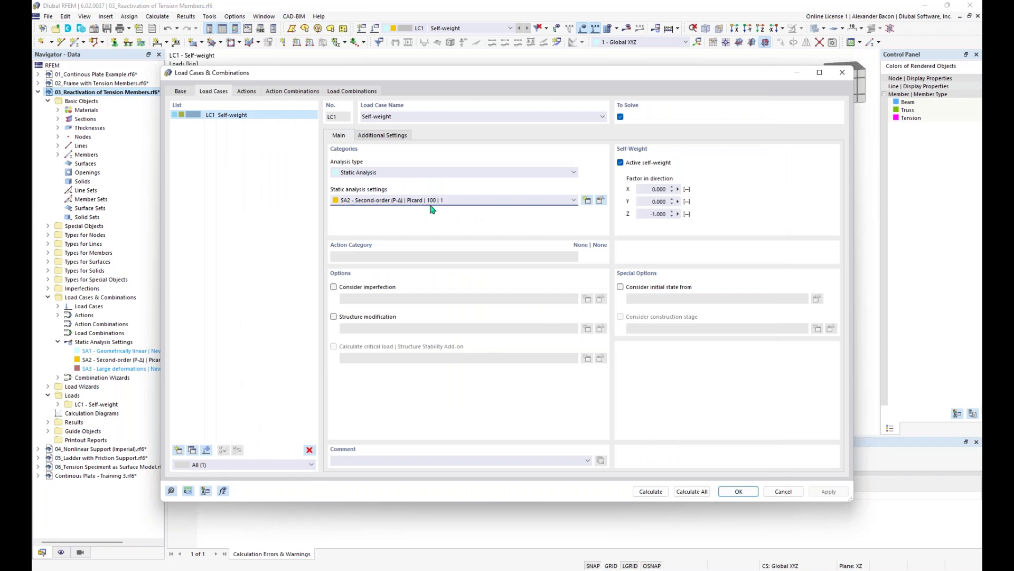
- Calculate LC1 for the cross-braced bay and examine the deformation of its tension diagonals
{"action": "left_click", "coordinate": [651, 491]}
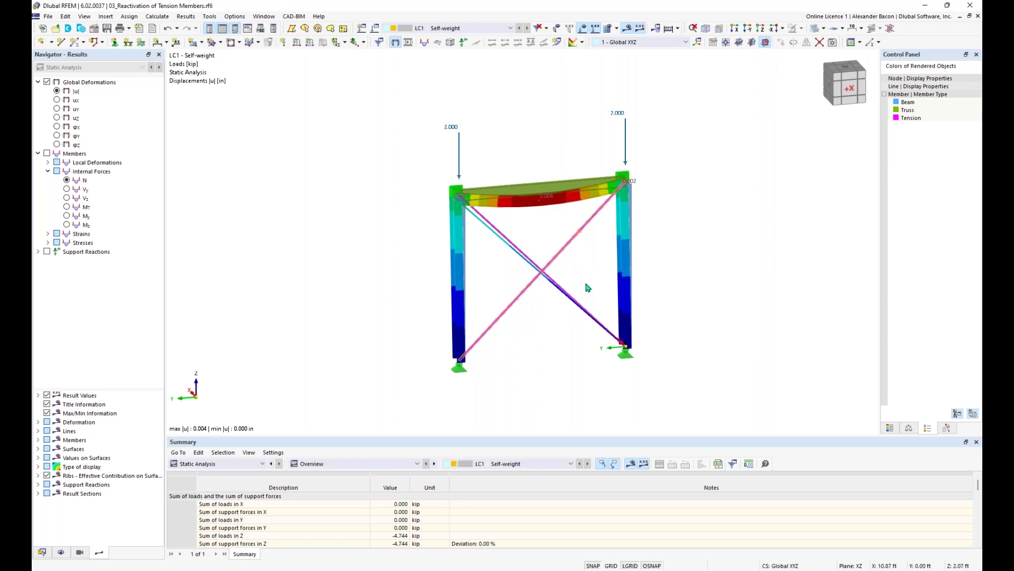
{"action": "scroll", "coordinate": [554, 317], "scroll_direction": "up", "scroll_amount": 1}
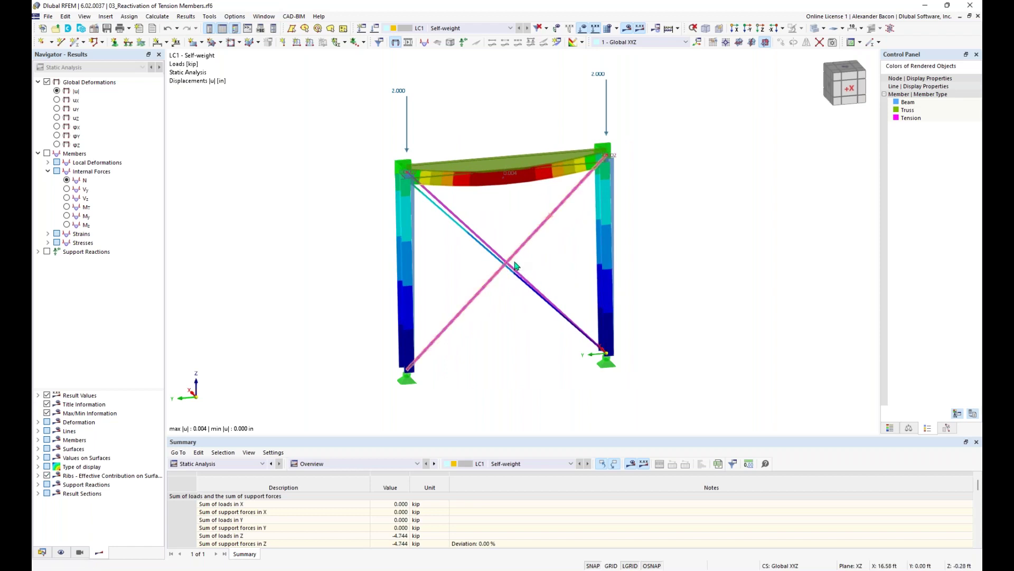
{"action": "mouse_move", "coordinate": [571, 249]}
{"action": "middle_mouse_down"}
{"action": "mouse_move", "coordinate": [562, 252]}
{"action": "mouse_move", "coordinate": [570, 252]}
{"action": "middle_mouse_up"}
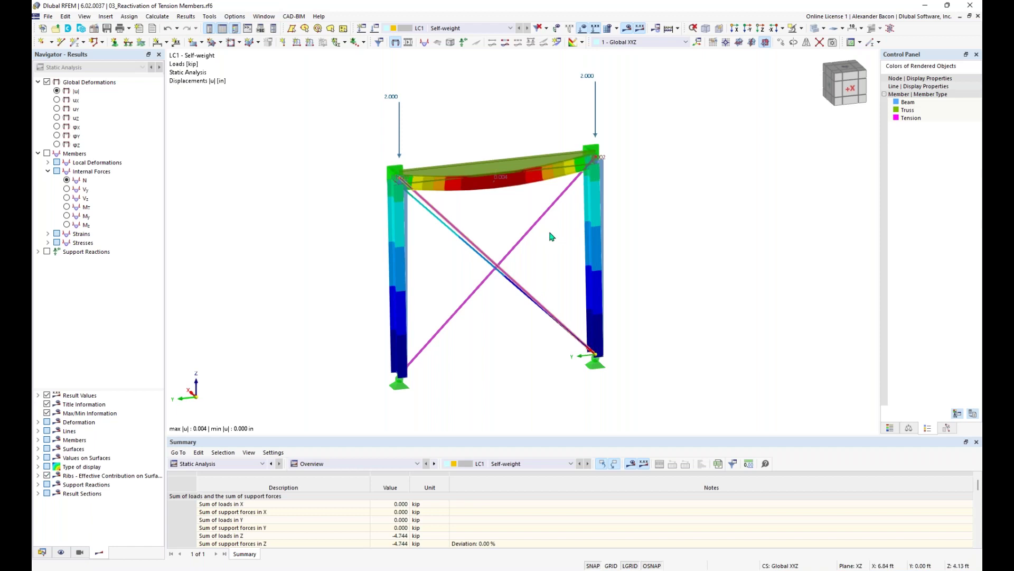
- Activate the model 04_Nonlinear Support (Imperial).rf6 and compare the beam-end supports of its two frames
{"action": "left_click", "coordinate": [42, 552]}
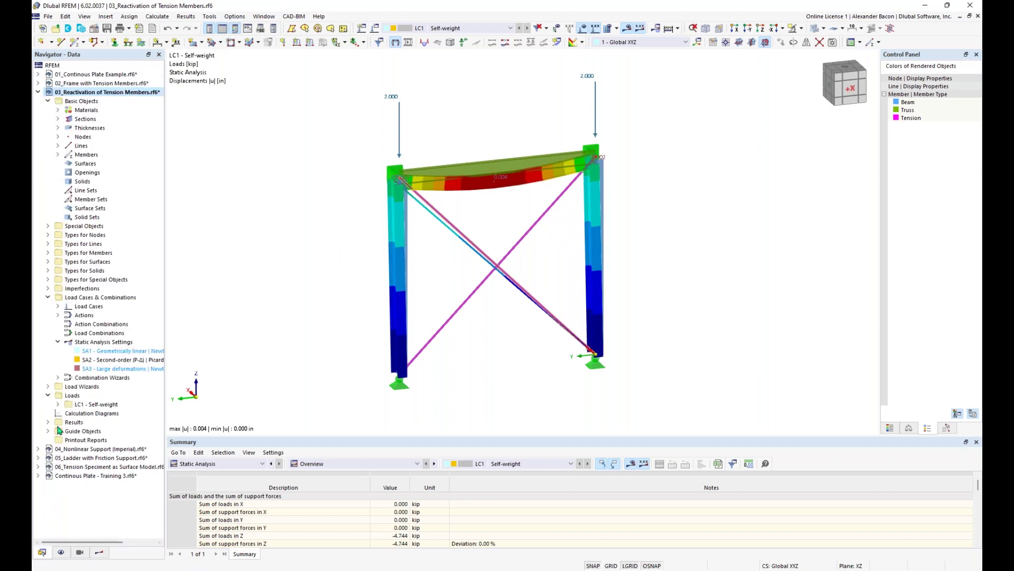
{"action": "left_click", "coordinate": [38, 93]}
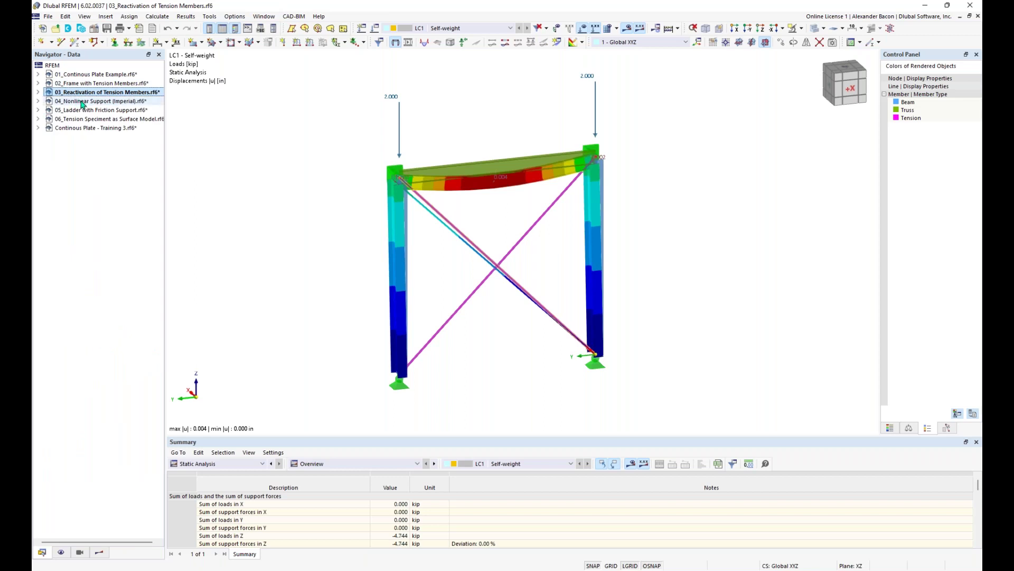
{"action": "left_click", "coordinate": [82, 102]}
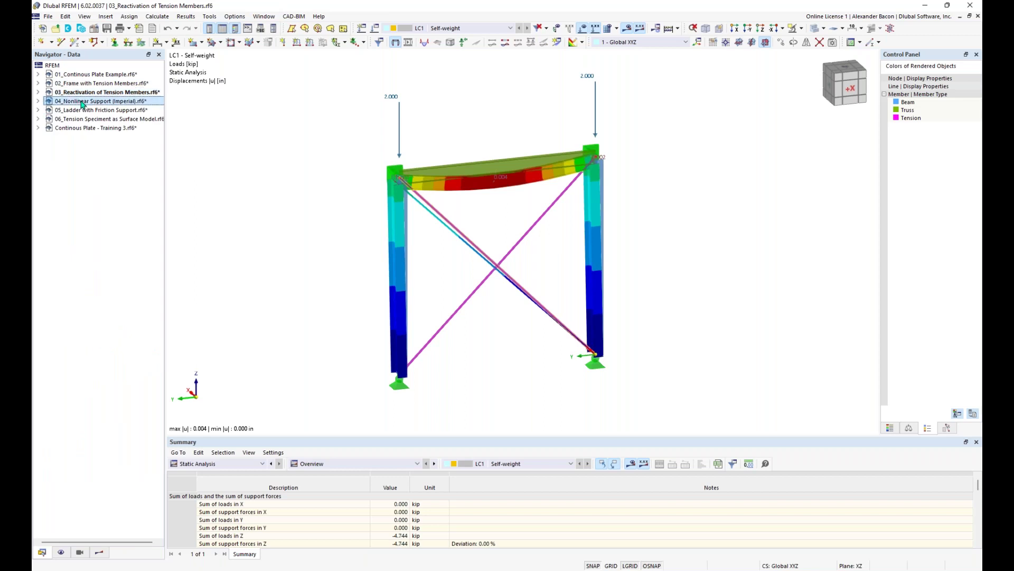
{"action": "double_click", "coordinate": [82, 101]}
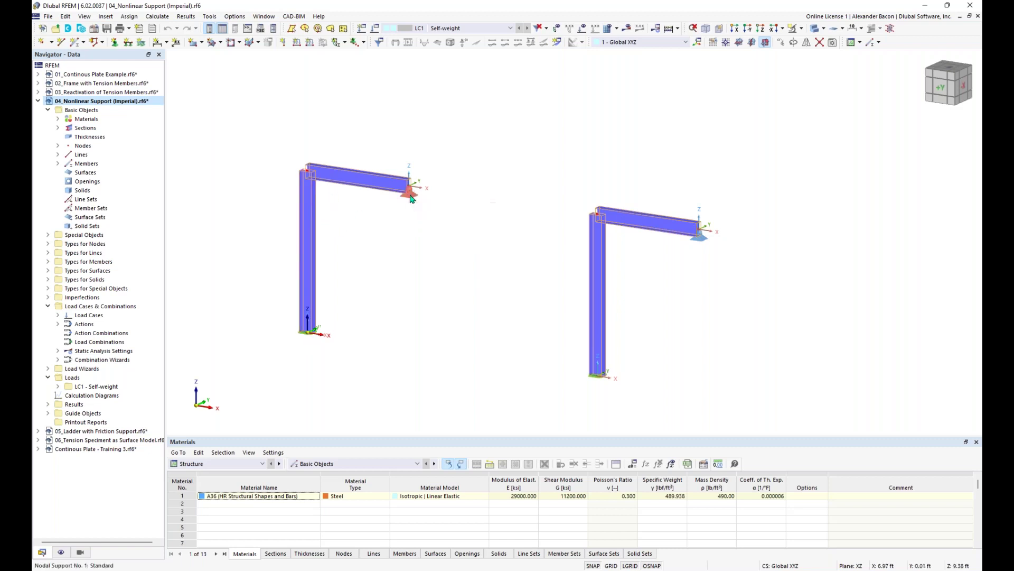
{"action": "scroll", "coordinate": [407, 197], "scroll_direction": "up", "scroll_amount": 3}
{"action": "scroll", "coordinate": [416, 197], "scroll_direction": "down", "scroll_amount": 2}
{"action": "middle_click_drag", "start_coordinate": [726, 288], "coordinate": [571, 229]}
{"action": "scroll", "coordinate": [692, 205], "scroll_direction": "up", "scroll_amount": 2}
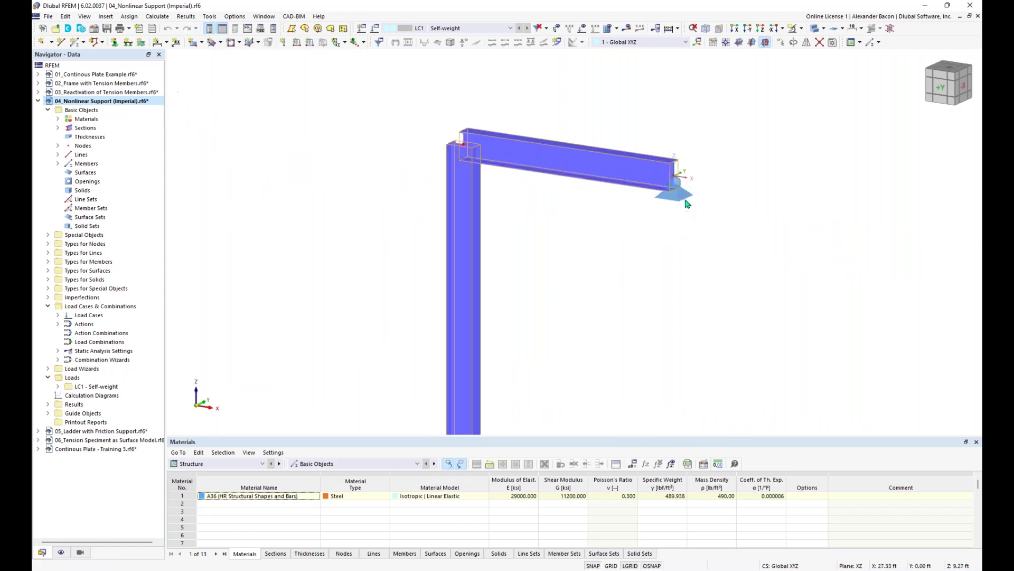
{"action": "scroll", "coordinate": [650, 227], "scroll_direction": "down", "scroll_amount": 2}
{"action": "middle_click_drag", "start_coordinate": [625, 231], "coordinate": [674, 213]}
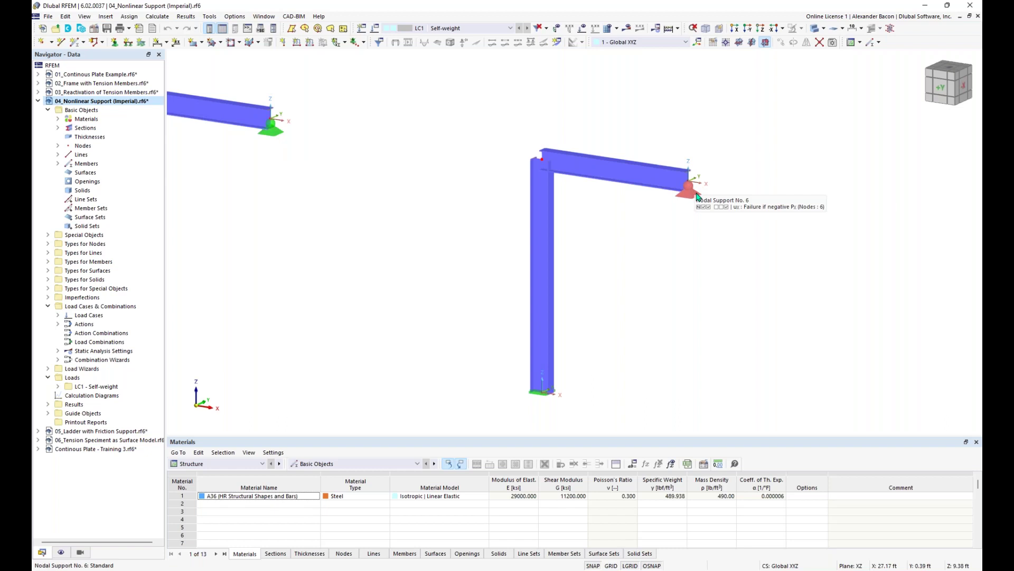
- Review the nodal support at node 6 and keep Failure if negative Px as its uX nonlinearity
{"action": "double_click", "coordinate": [691, 197]}
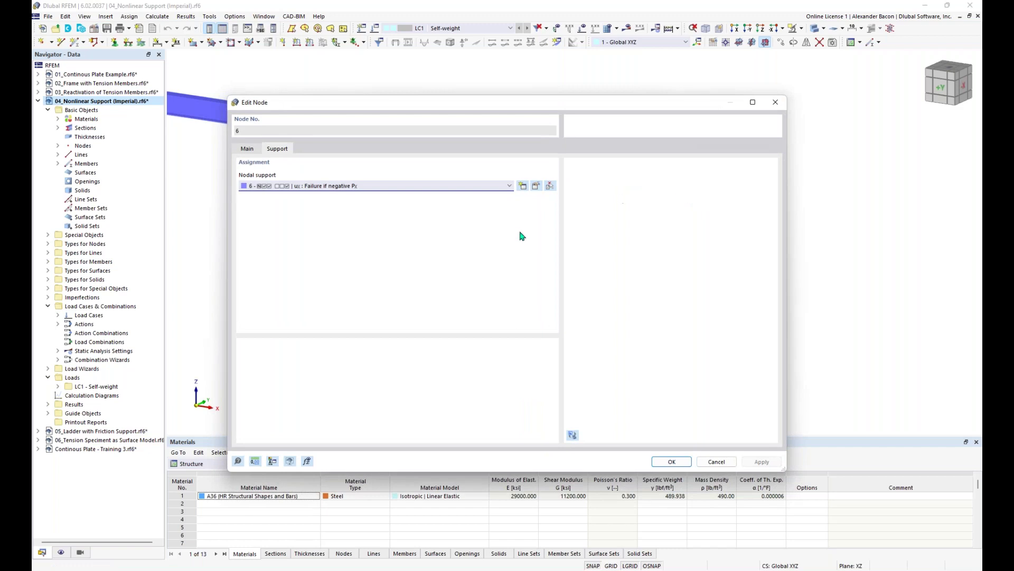
{"action": "left_click", "coordinate": [537, 186]}
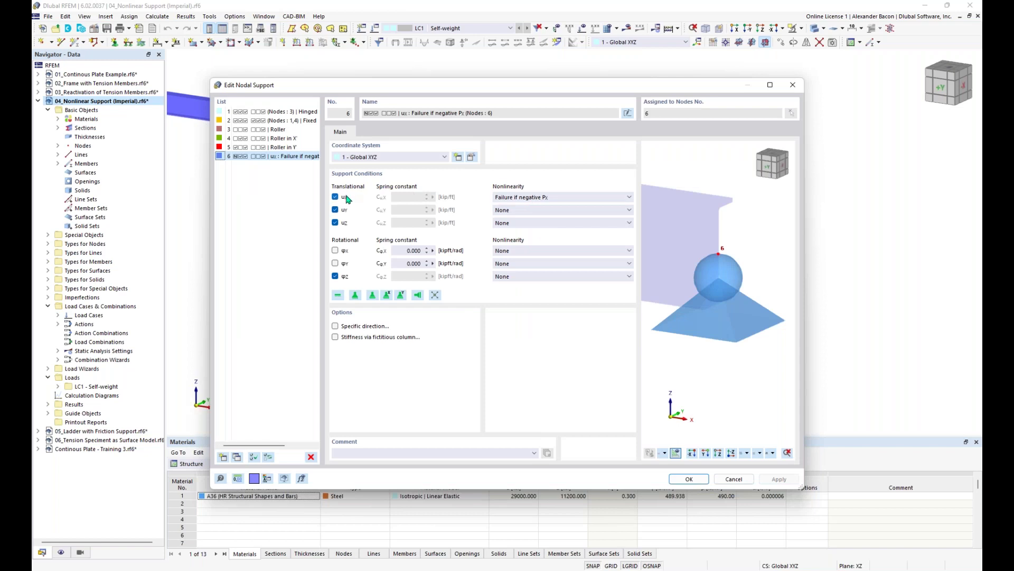
{"action": "left_click", "coordinate": [539, 200]}
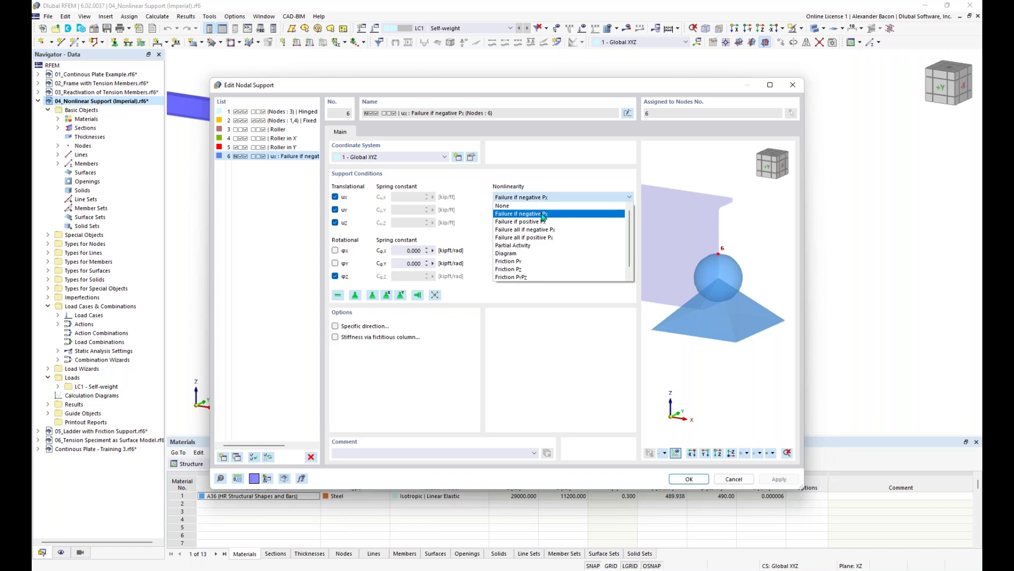
{"action": "left_click", "coordinate": [543, 214]}
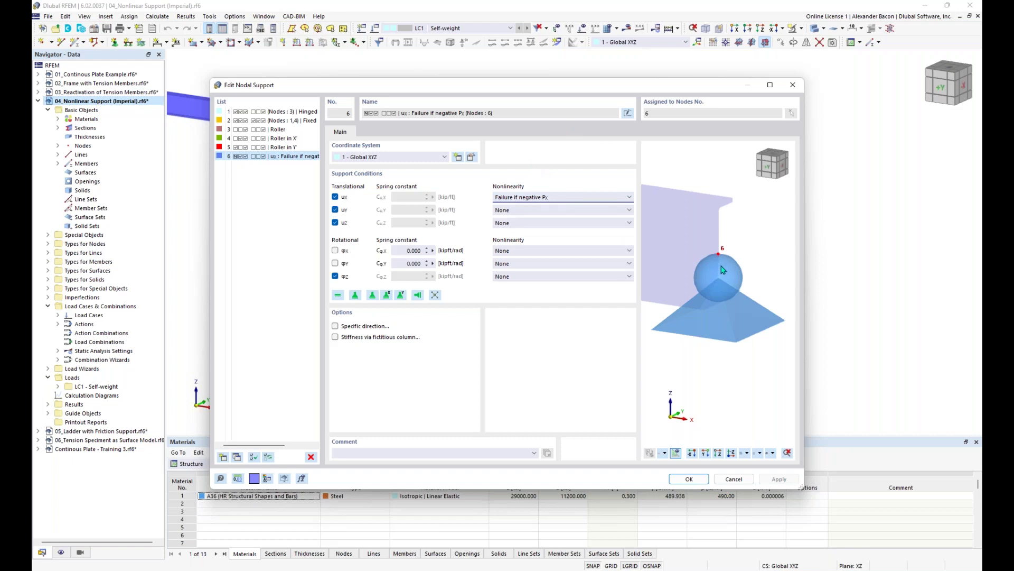
{"action": "scroll", "coordinate": [698, 292], "scroll_direction": "down", "scroll_amount": 1}
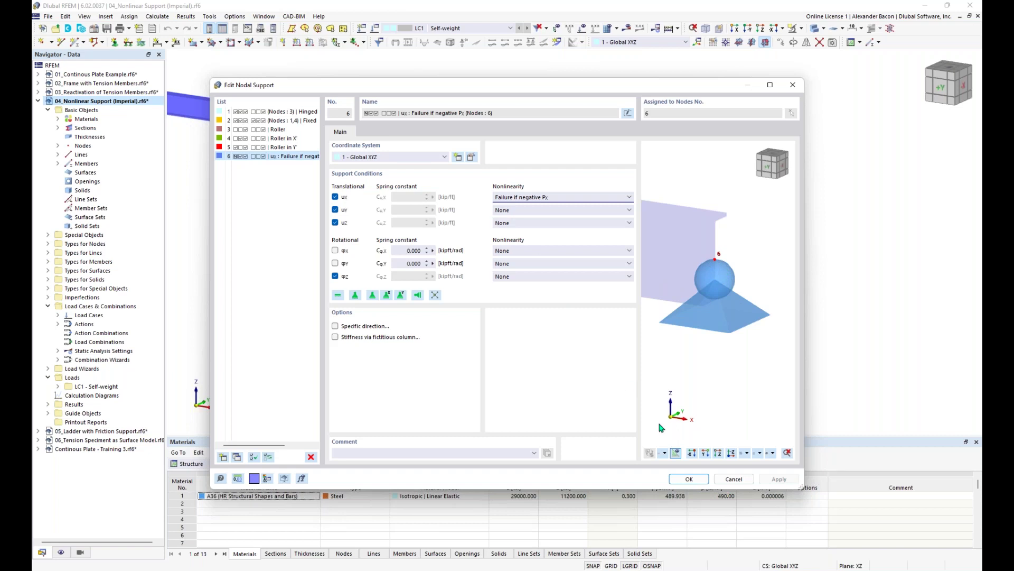
{"action": "left_click", "coordinate": [689, 479]}
{"action": "left_click", "coordinate": [673, 464]}
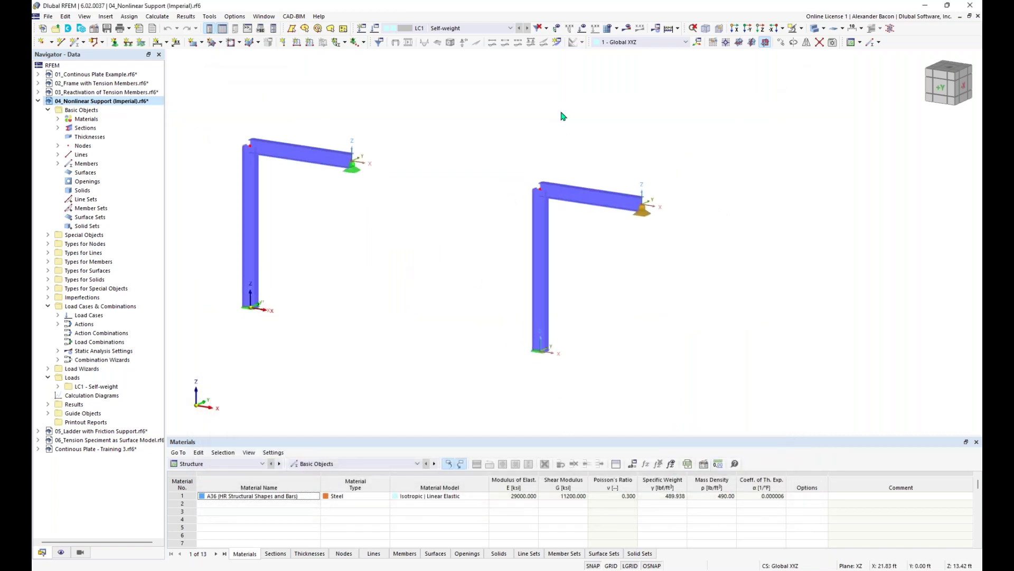
- Display the loads of LC1 - Self-weight and try to calculate the two frames
{"action": "left_click", "coordinate": [582, 29]}
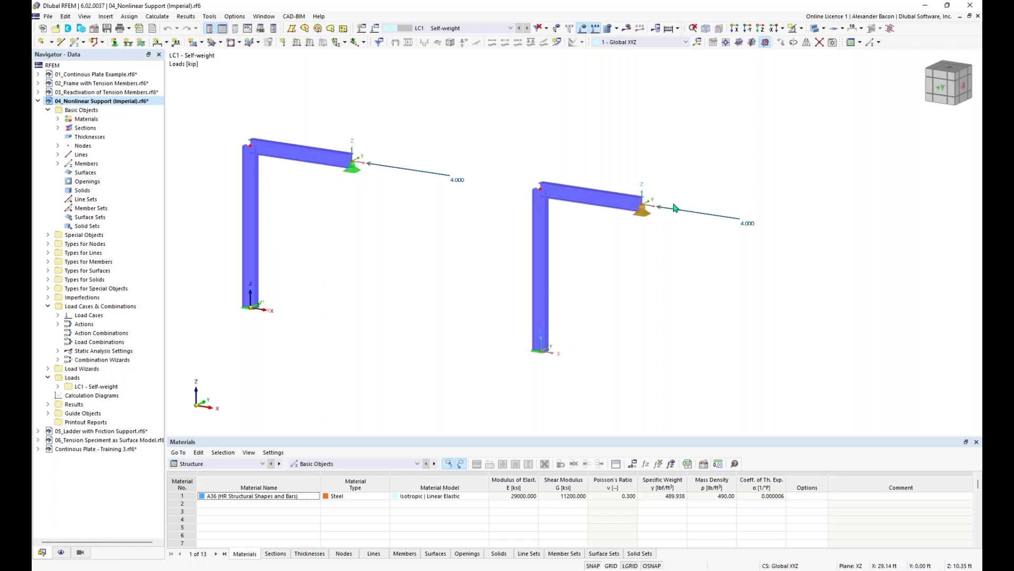
{"action": "left_click", "coordinate": [626, 28]}
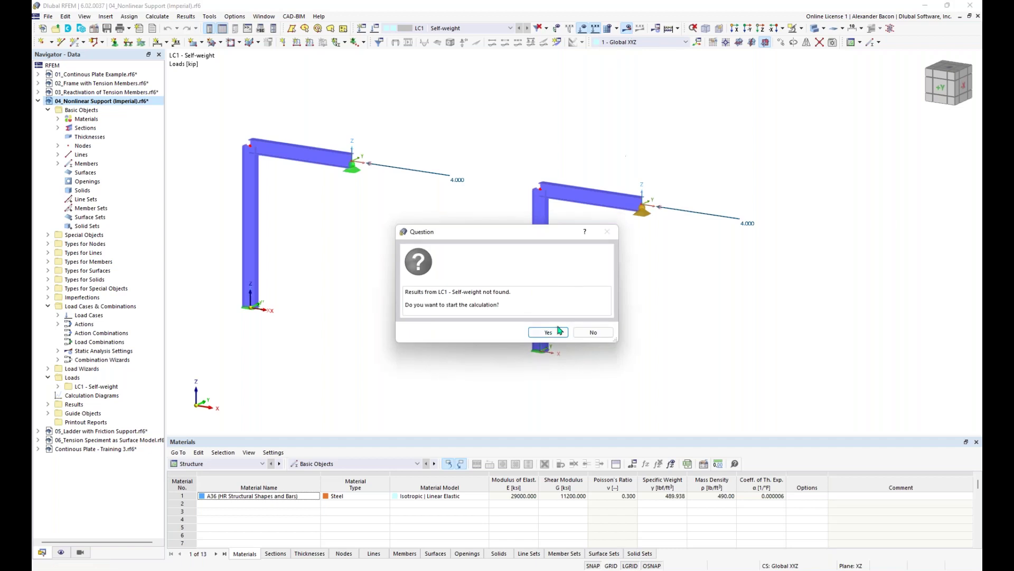
{"action": "left_click", "coordinate": [549, 331]}
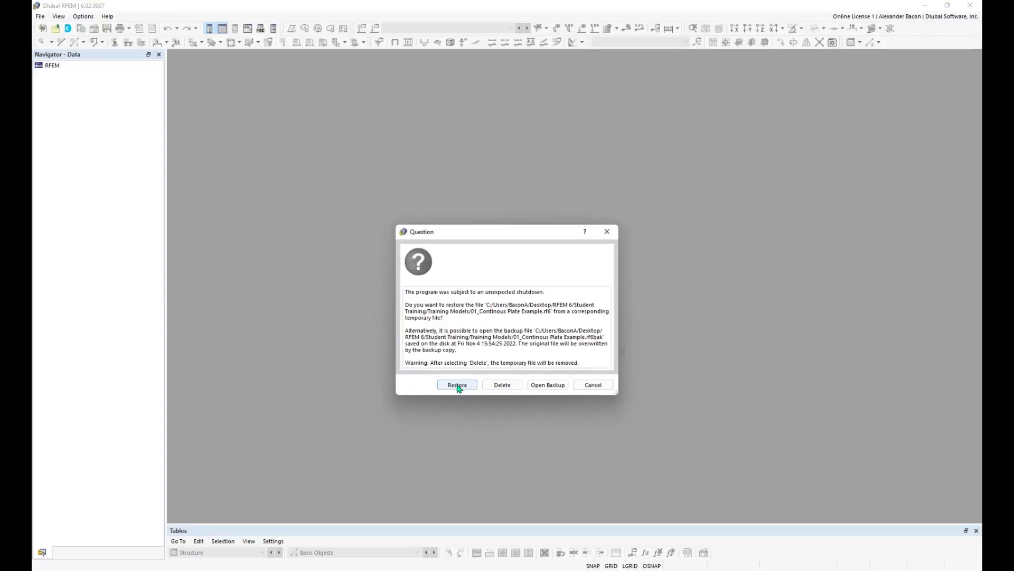
- Restore the training models from their temporary files, starting with 01_Continous Plate Example.rf6
{"action": "left_click", "coordinate": [457, 385]}
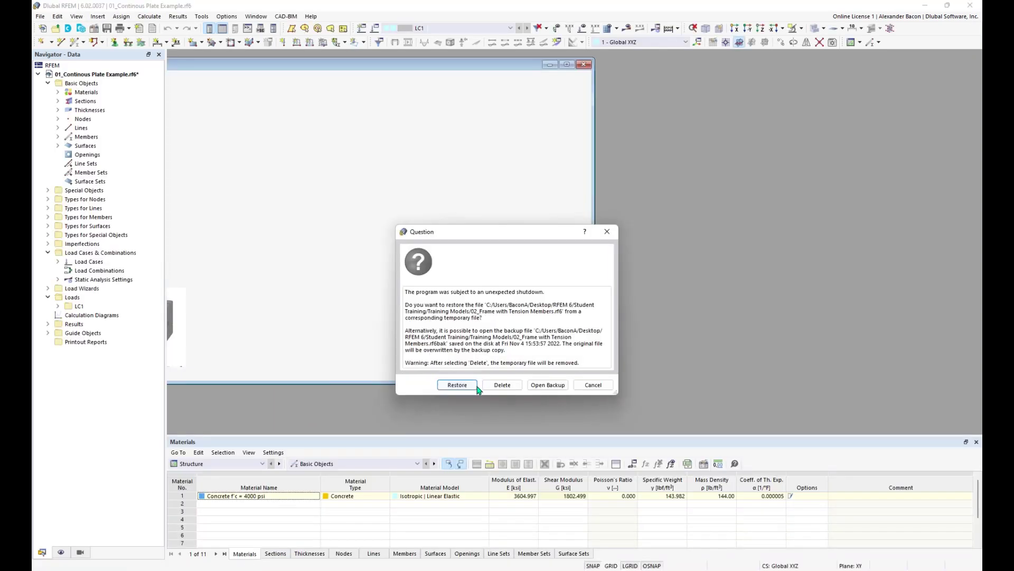
{"action": "left_click", "coordinate": [469, 384]}
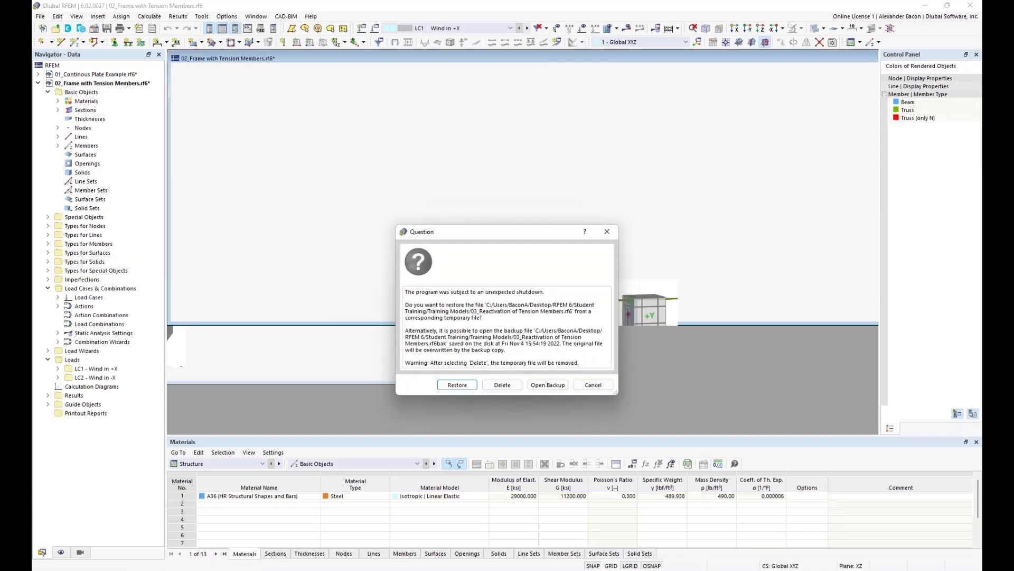
{"action": "left_click", "coordinate": [457, 385]}
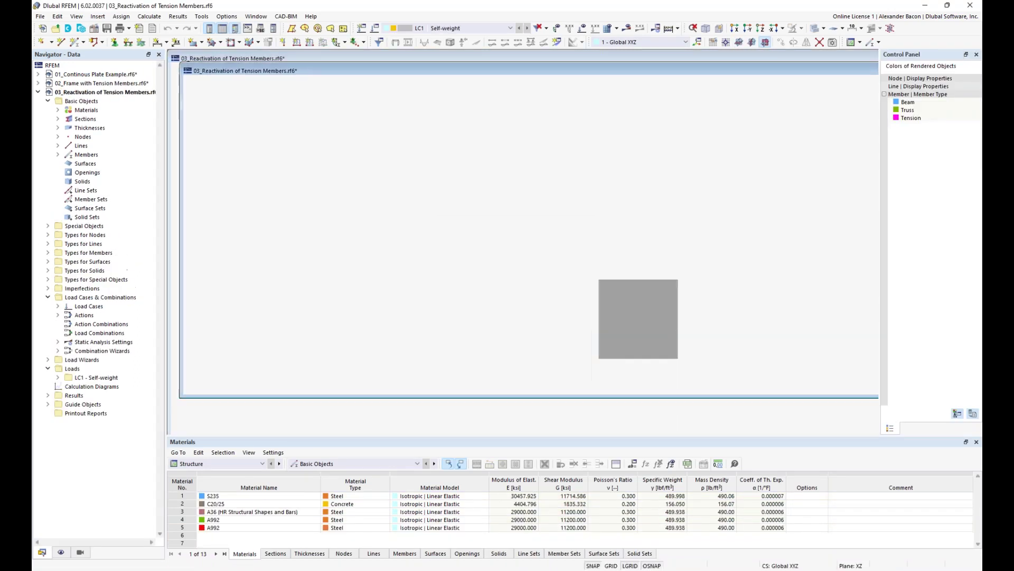
{"action": "left_click", "coordinate": [467, 387]}
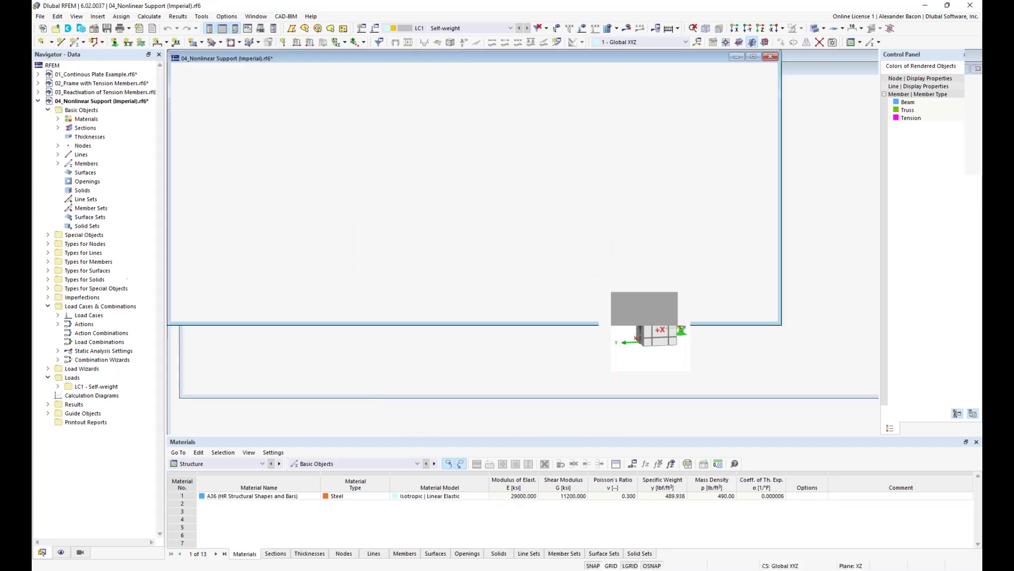
{"action": "left_click", "coordinate": [467, 385]}
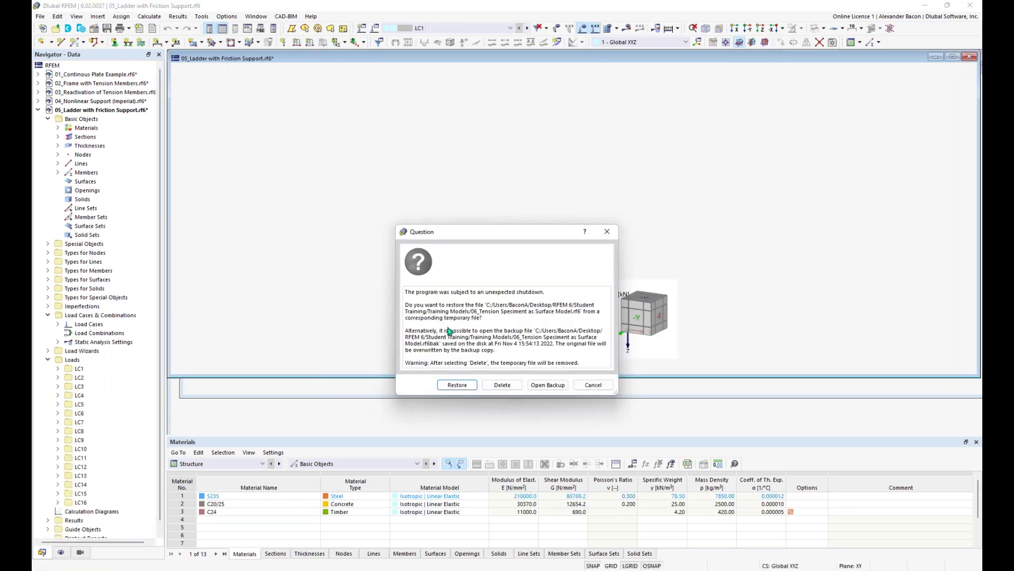
{"action": "left_click", "coordinate": [457, 388]}
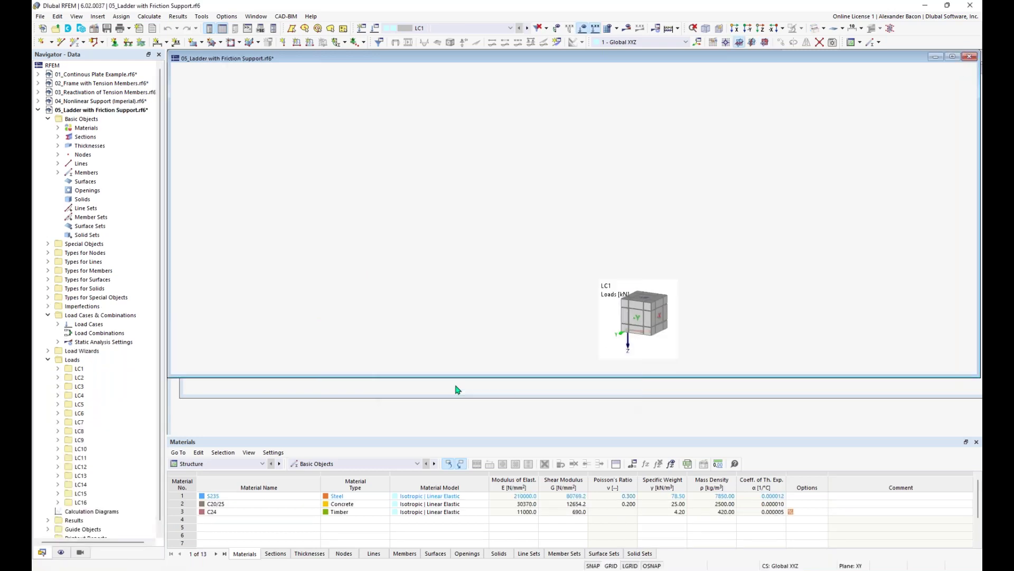
{"action": "left_click", "coordinate": [507, 348]}
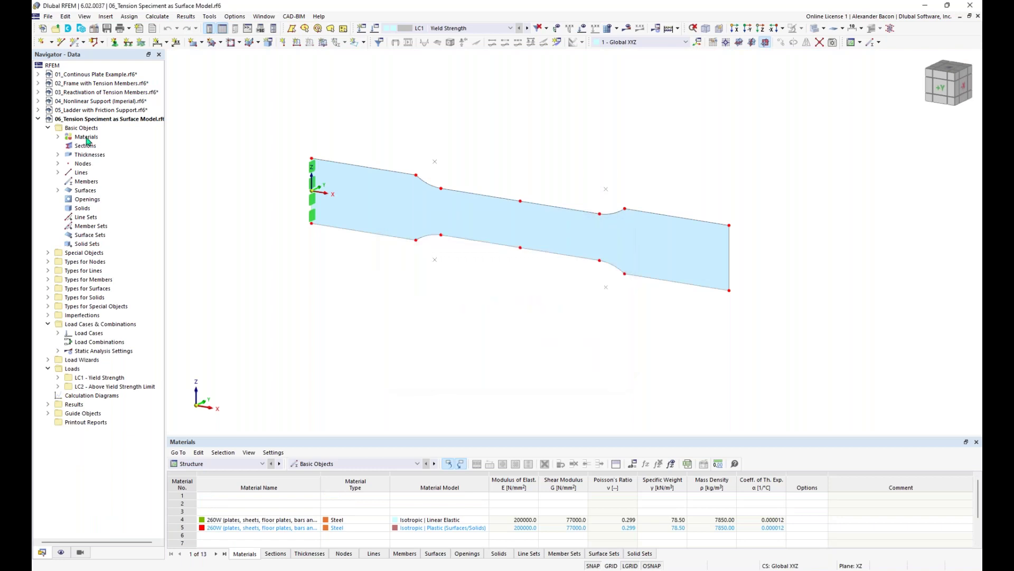
- Activate the restored model 04_Nonlinear Support (Imperial).rf6 and calculate both frames under LC1 - Self-weight
{"action": "double_click", "coordinate": [91, 101]}
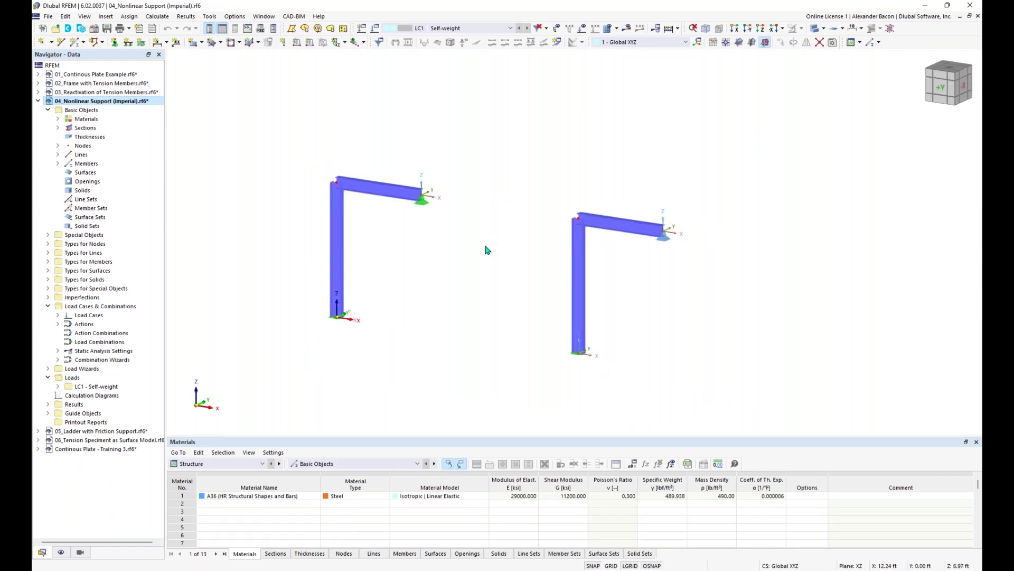
{"action": "middle_click_drag", "start_coordinate": [475, 226], "coordinate": [461, 204]}
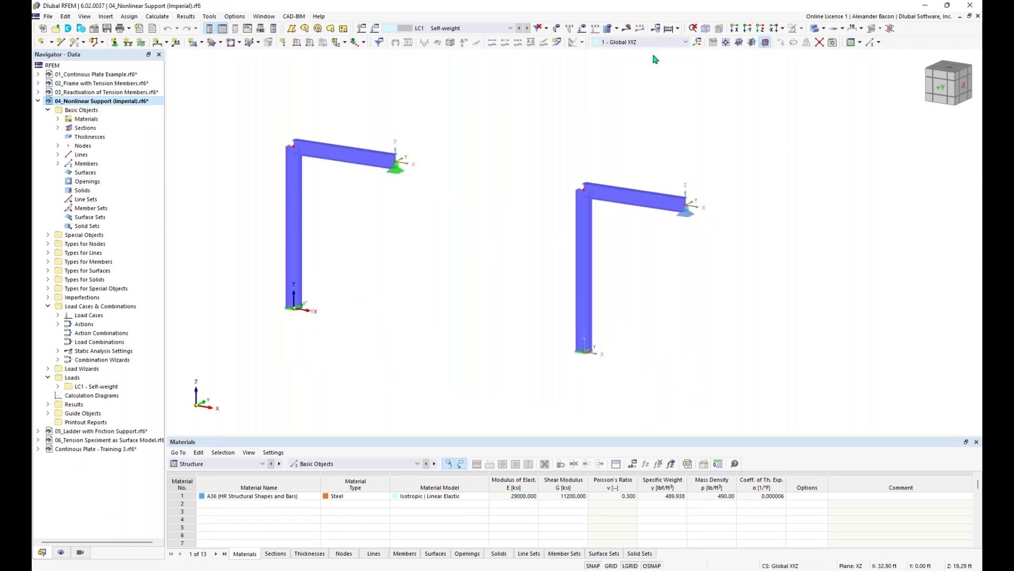
{"action": "left_click", "coordinate": [629, 28]}
{"action": "left_click", "coordinate": [546, 335]}
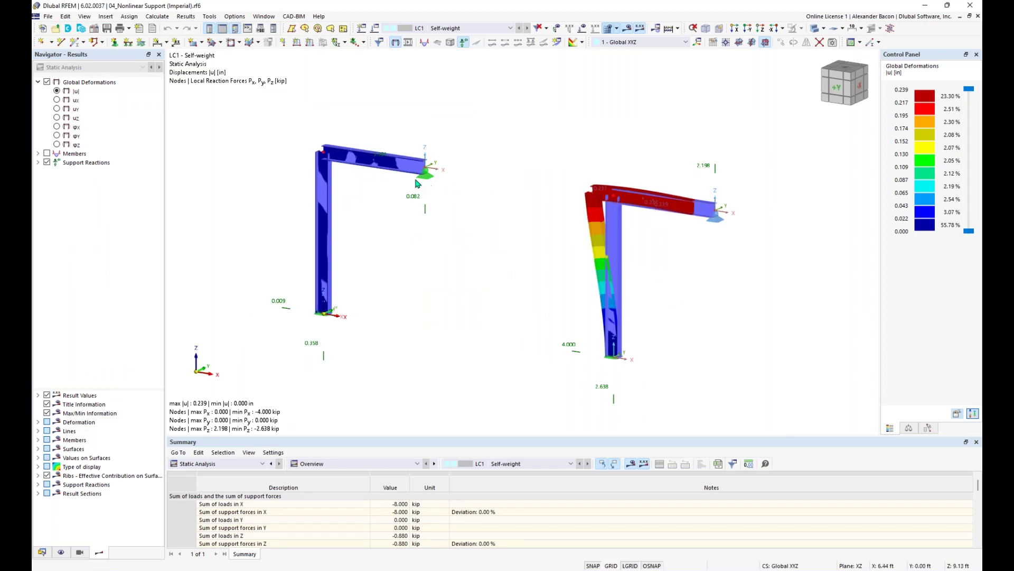
- Expand the support reaction results and display both frames in wireframe mode to compare their deformed shapes
{"action": "scroll", "coordinate": [419, 184], "scroll_direction": "up", "scroll_amount": 1}
{"action": "middle_click_drag", "start_coordinate": [512, 214], "coordinate": [457, 201]}
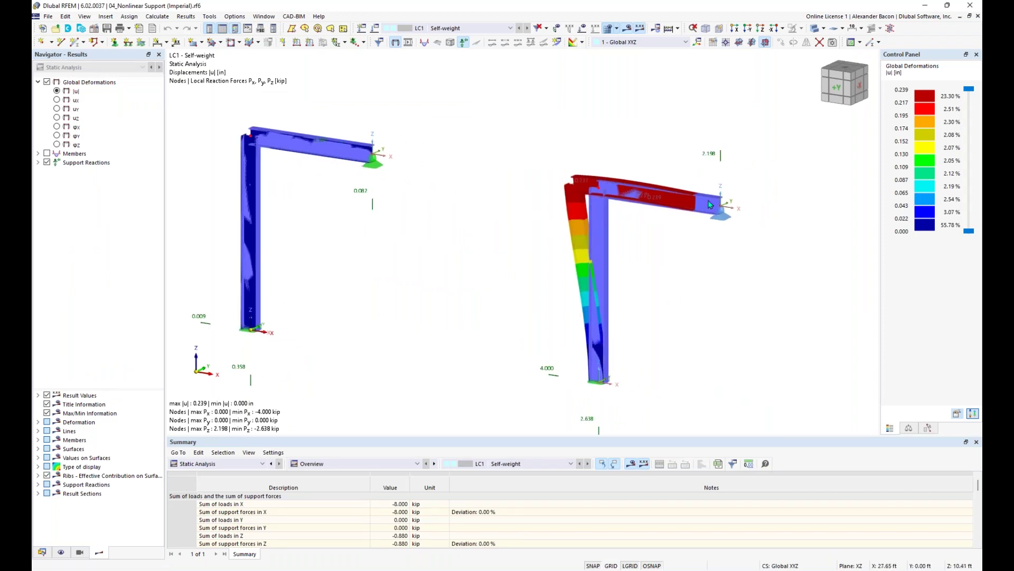
{"action": "left_click", "coordinate": [39, 162]}
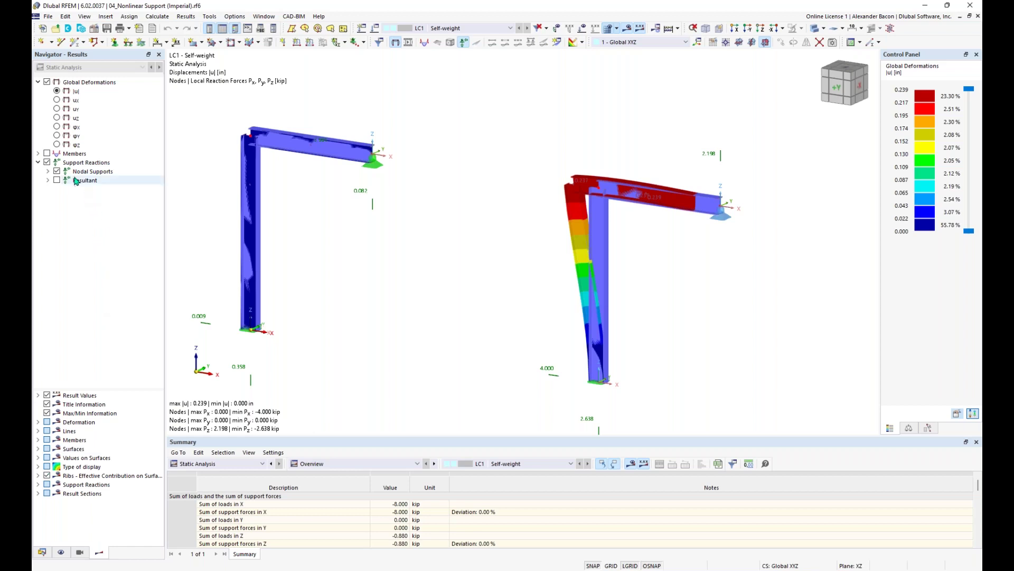
{"action": "scroll", "coordinate": [312, 148], "scroll_direction": "up", "scroll_amount": 1}
{"action": "left_click", "coordinate": [819, 31]}
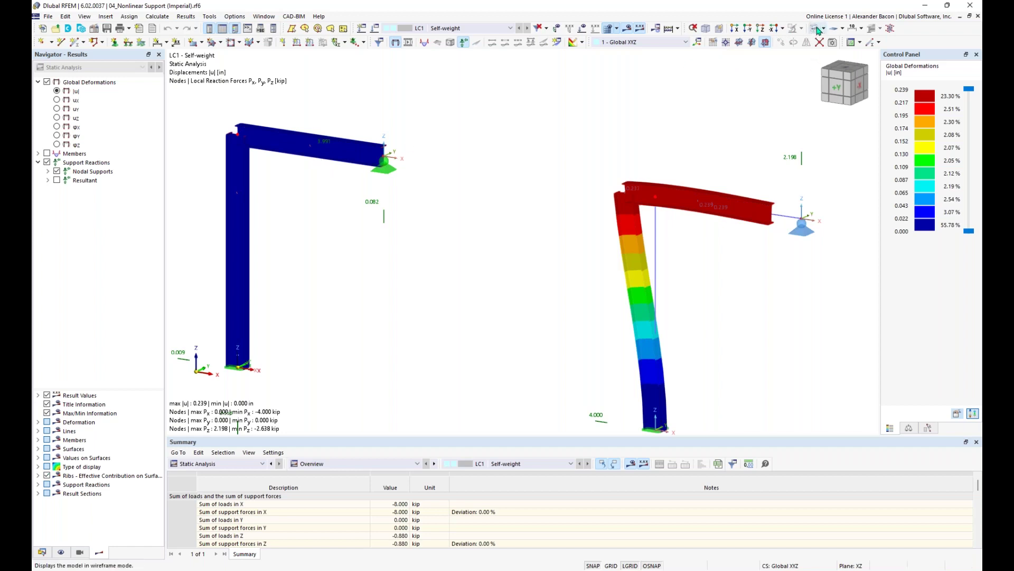
{"action": "scroll", "coordinate": [537, 197], "scroll_direction": "down", "scroll_amount": 1}
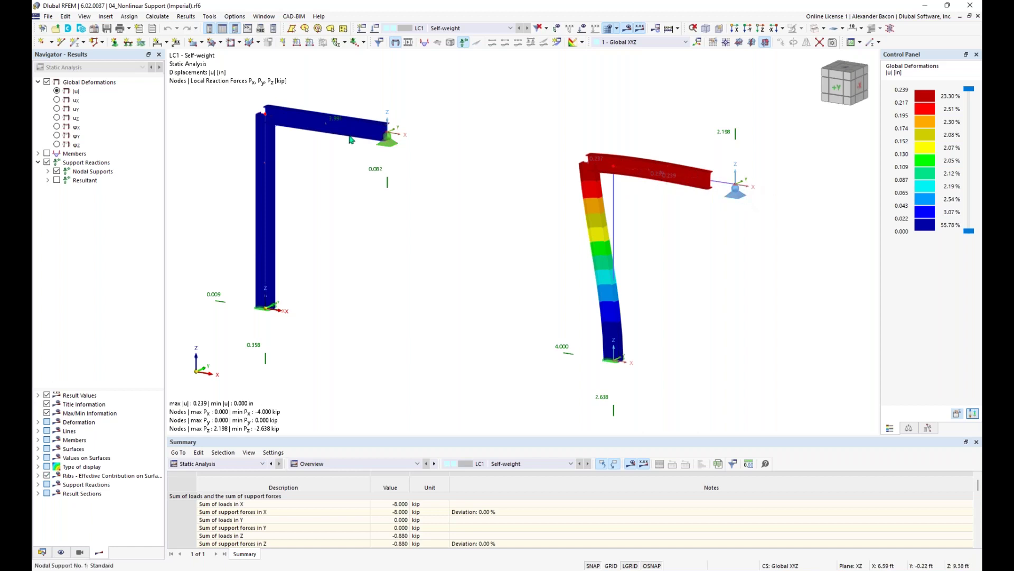
- Show the static analysis results by node in an enlarged table and compare the global deformations and support forces
{"action": "left_click", "coordinate": [262, 463]}
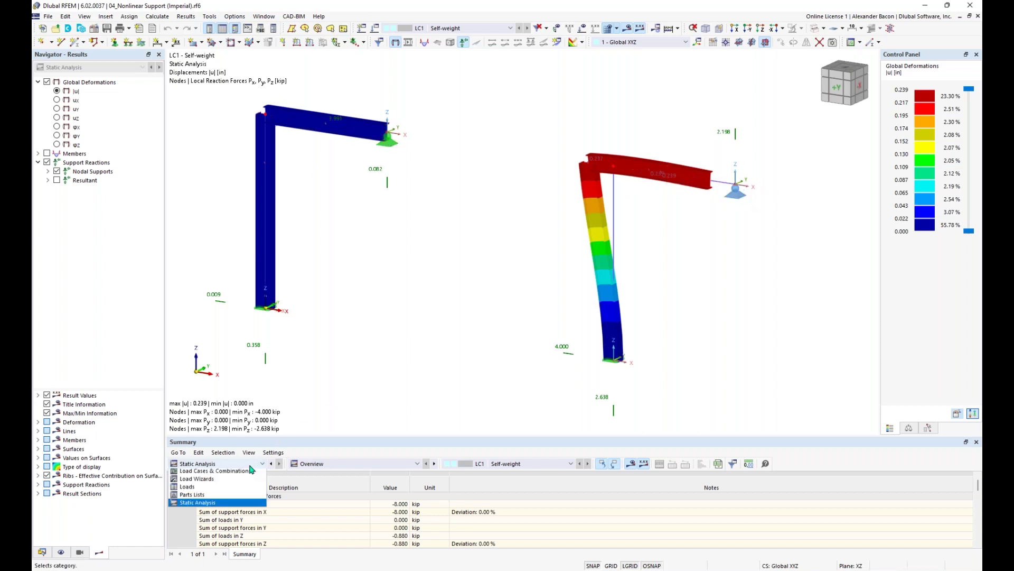
{"action": "left_click", "coordinate": [331, 464]}
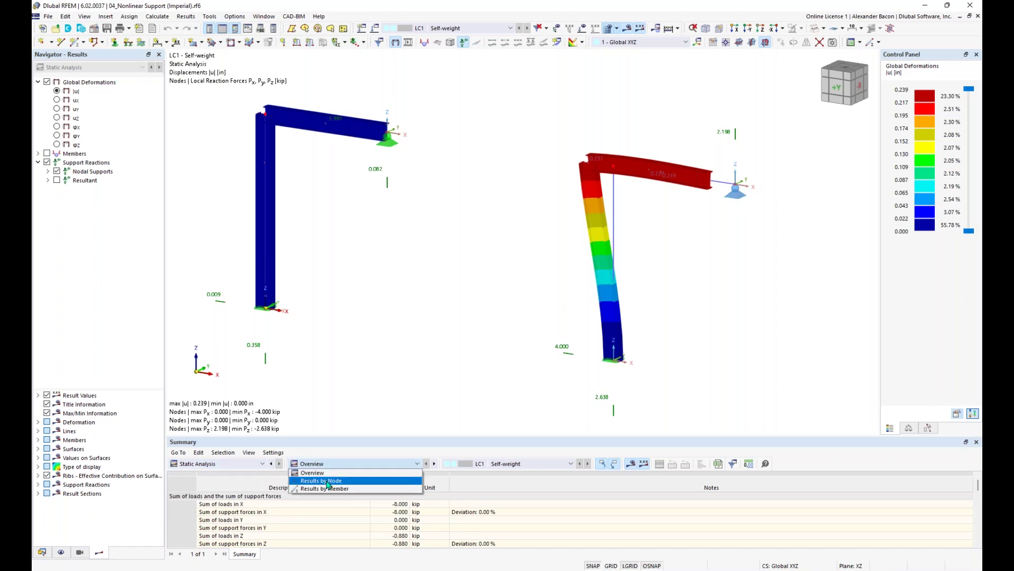
{"action": "left_click", "coordinate": [317, 484]}
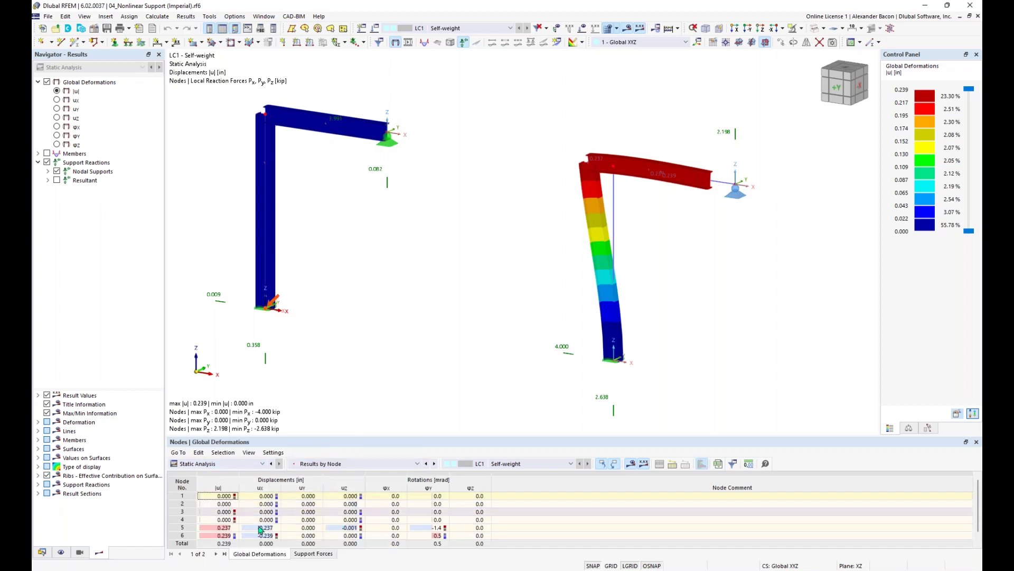
{"action": "left_click_drag", "start_coordinate": [290, 437], "coordinate": [292, 381]}
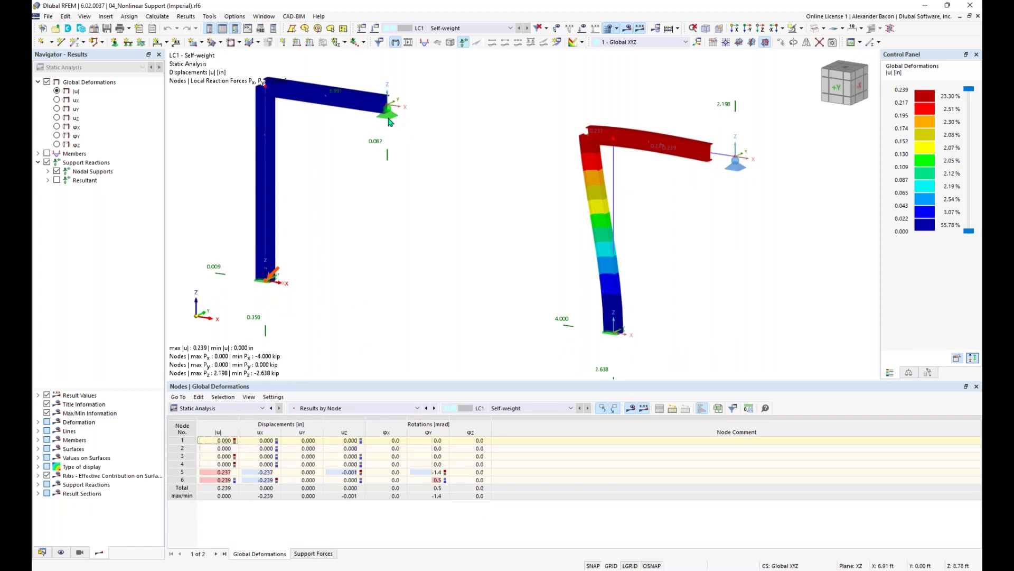
{"action": "left_click", "coordinate": [314, 555]}
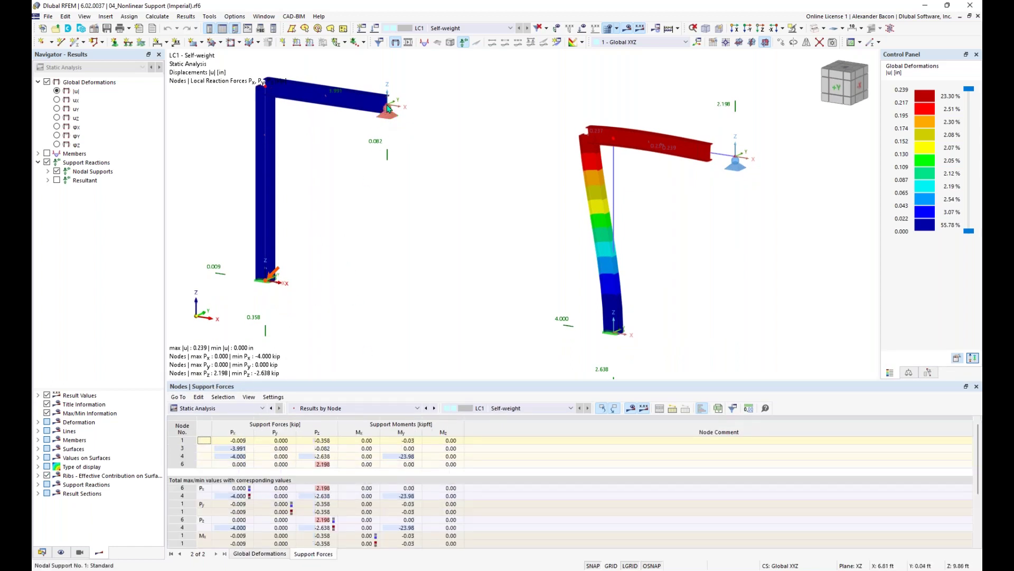
{"action": "mouse_move", "coordinate": [387, 108]}
{"action": "scroll", "coordinate": [475, 169], "scroll_direction": "down", "scroll_amount": 2}
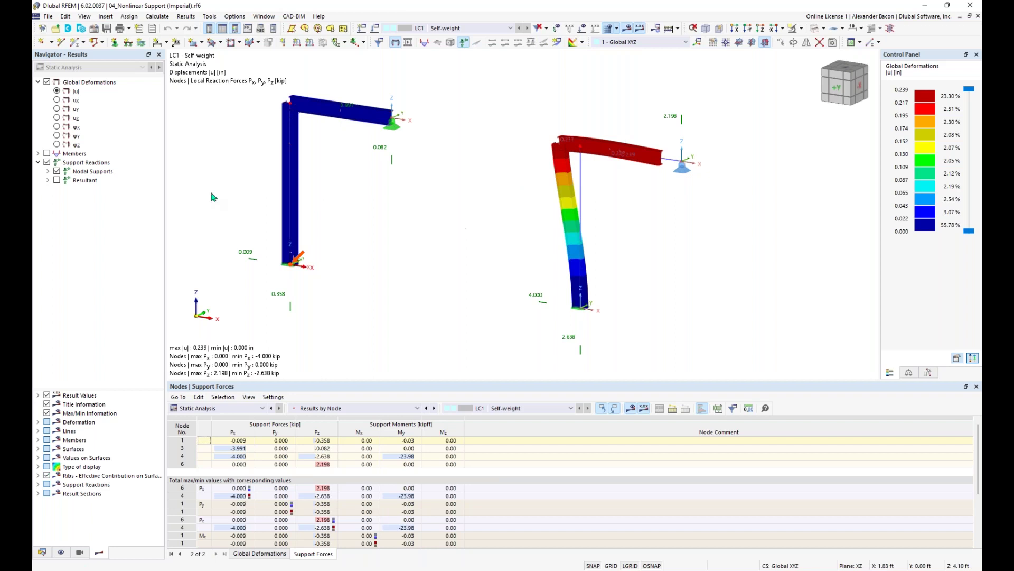
- Activate the model 05_Ladder with Friction Support.rf6 and show the whole ladder
{"action": "left_click", "coordinate": [41, 552]}
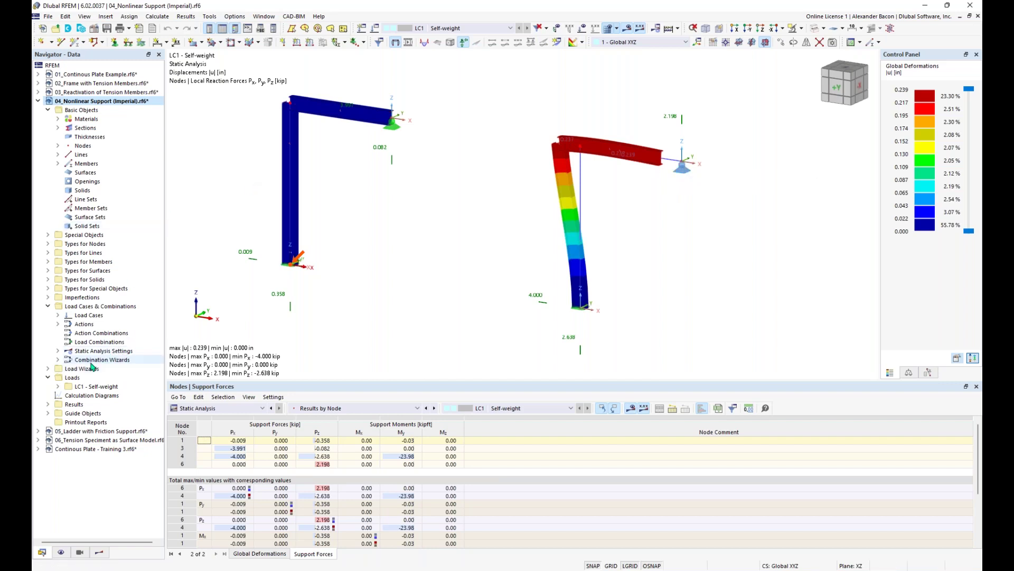
{"action": "left_click", "coordinate": [96, 431]}
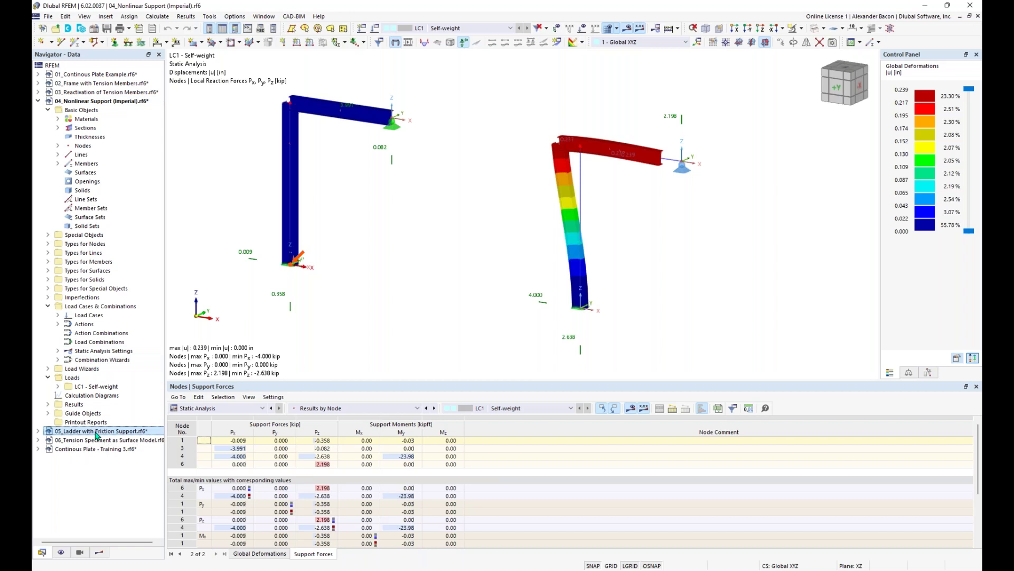
{"action": "double_click", "coordinate": [97, 432]}
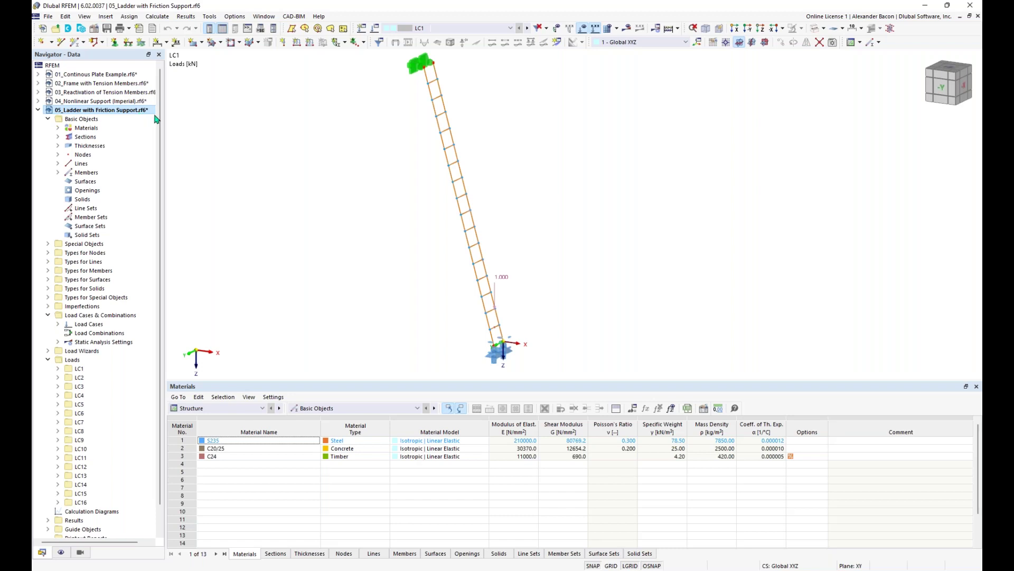
{"action": "scroll", "coordinate": [348, 169], "scroll_direction": "down", "scroll_amount": 2}
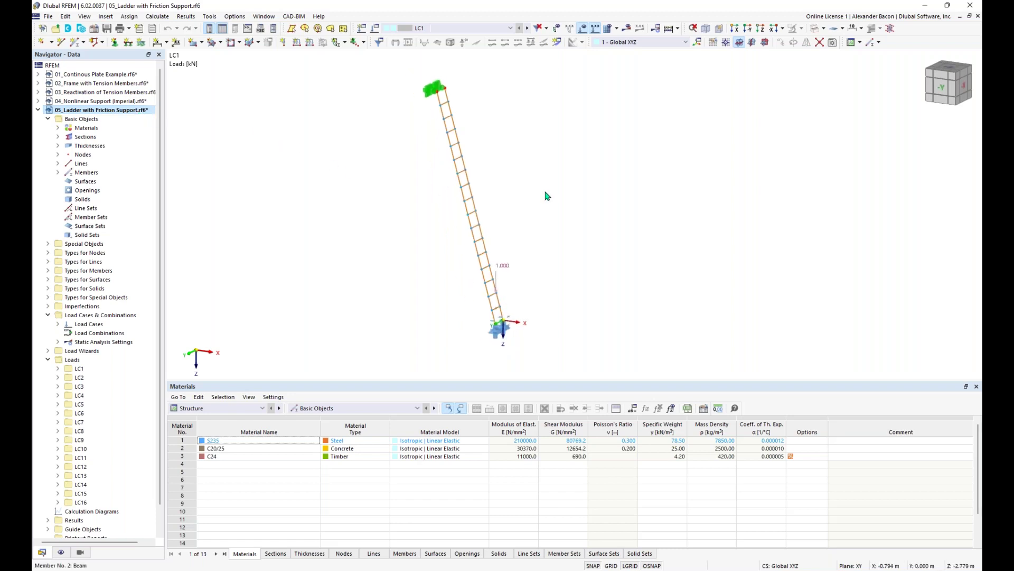
{"action": "scroll", "coordinate": [480, 165], "scroll_direction": "up", "scroll_amount": 1}
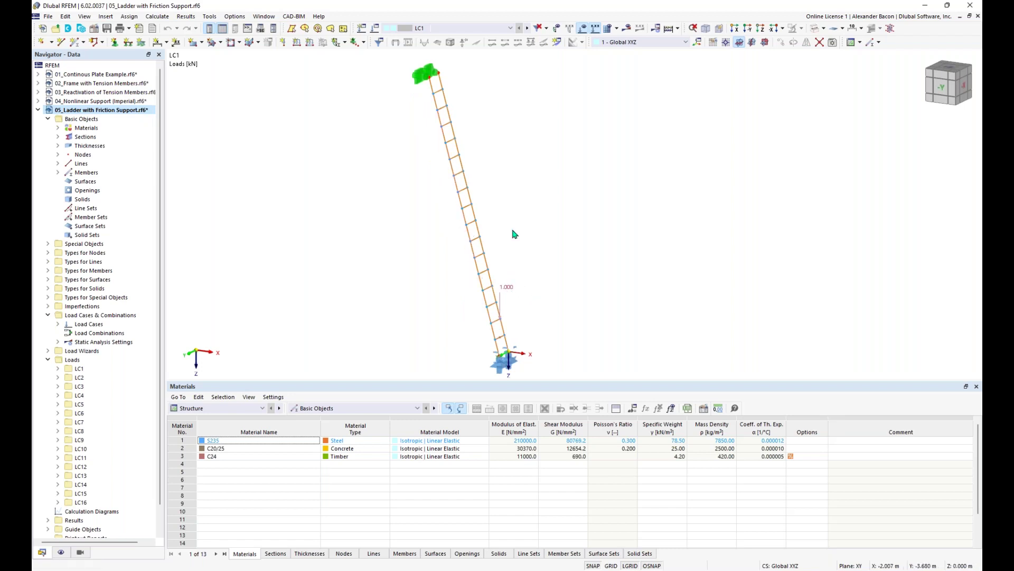
- Step through the ladder's load cases from LC1 to LC6 and inspect the LC6 member load on member 13 without changing it
{"action": "left_click", "coordinate": [459, 29]}
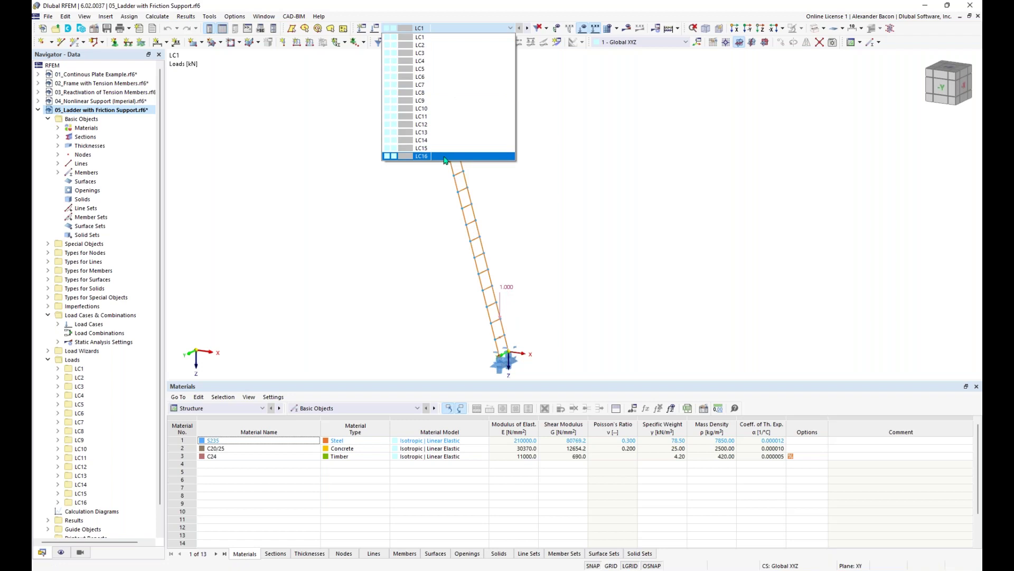
{"action": "left_click", "coordinate": [443, 38]}
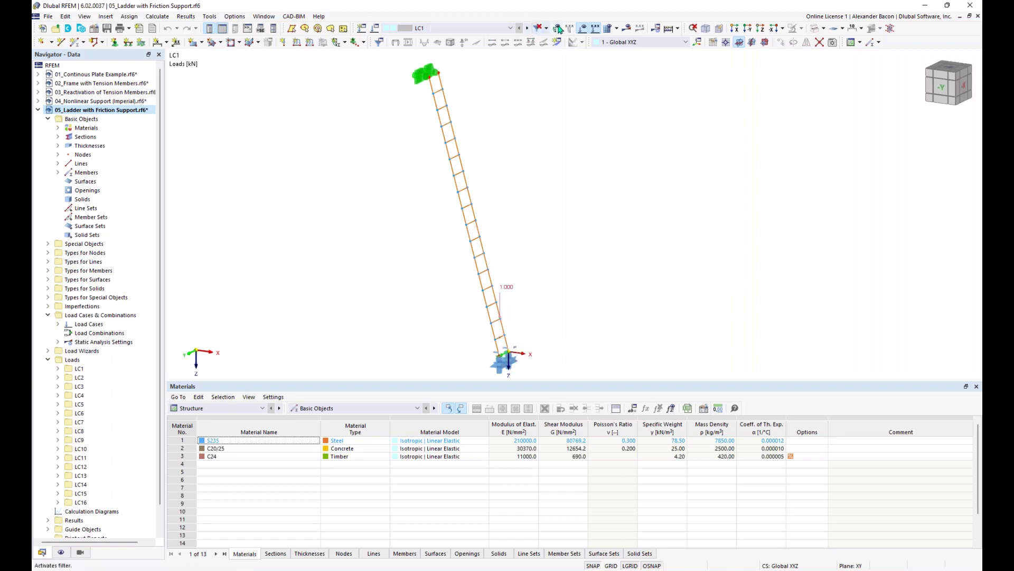
{"action": "left_click", "coordinate": [528, 30]}
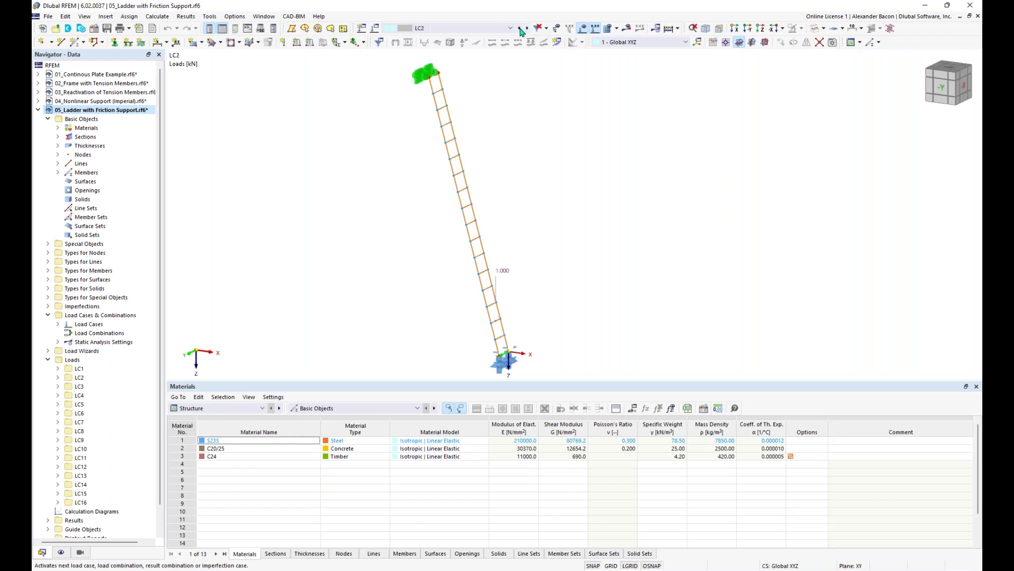
{"action": "left_click", "coordinate": [528, 30]}
{"action": "left_click", "coordinate": [527, 30]}
{"action": "left_click", "coordinate": [528, 30]}
{"action": "left_click", "coordinate": [528, 30]}
{"action": "double_click", "coordinate": [486, 209]}
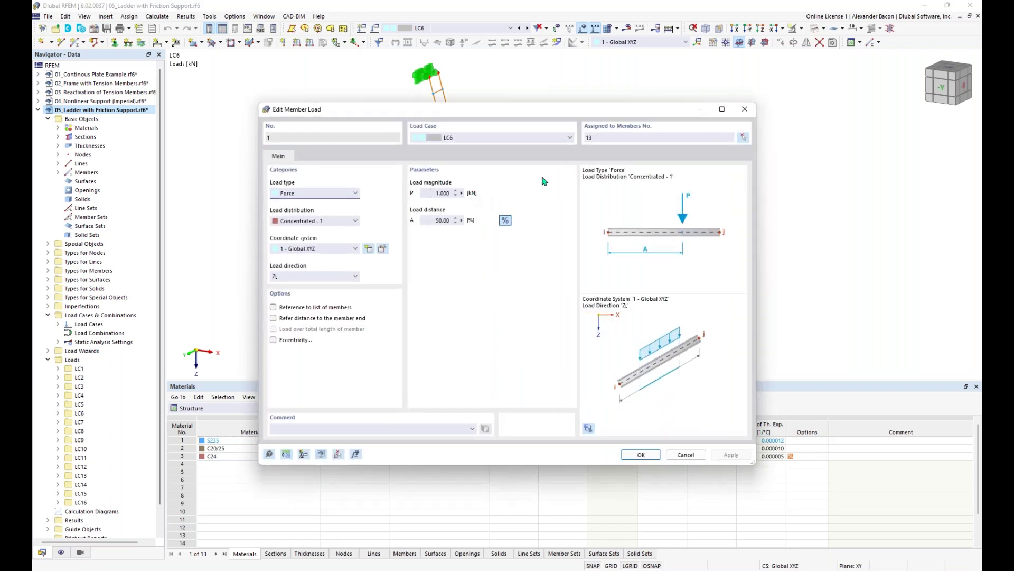
{"action": "left_click", "coordinate": [745, 109]}
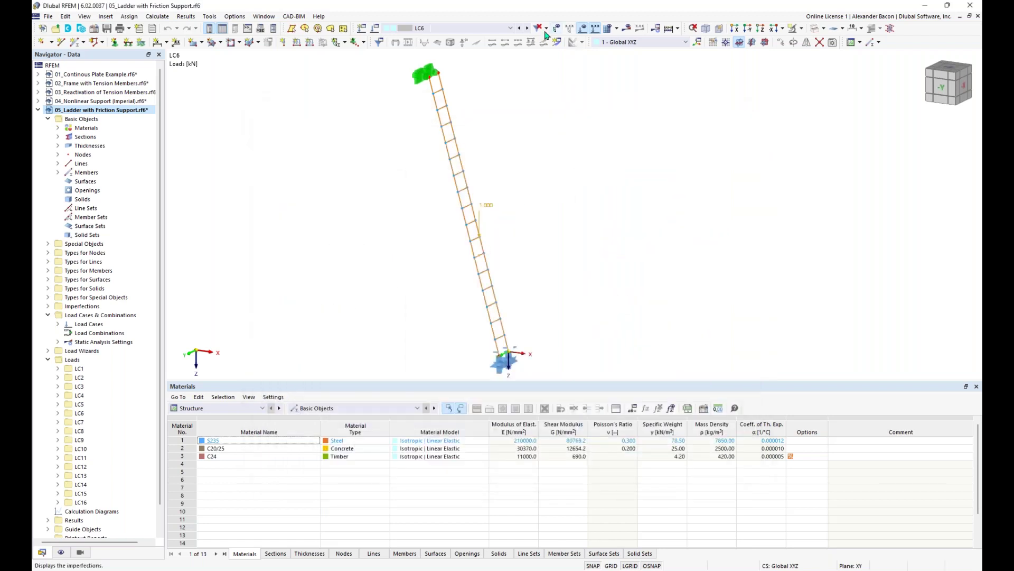
- Advance through the remaining rung load cases from LC7 to LC13 to follow the concentrated load up the ladder
{"action": "left_click", "coordinate": [527, 29]}
{"action": "left_click", "coordinate": [526, 28]}
{"action": "left_click", "coordinate": [526, 29]}
{"action": "left_click", "coordinate": [526, 28]}
{"action": "left_click", "coordinate": [527, 29]}
{"action": "left_click", "coordinate": [528, 29]}
{"action": "left_click", "coordinate": [527, 29]}
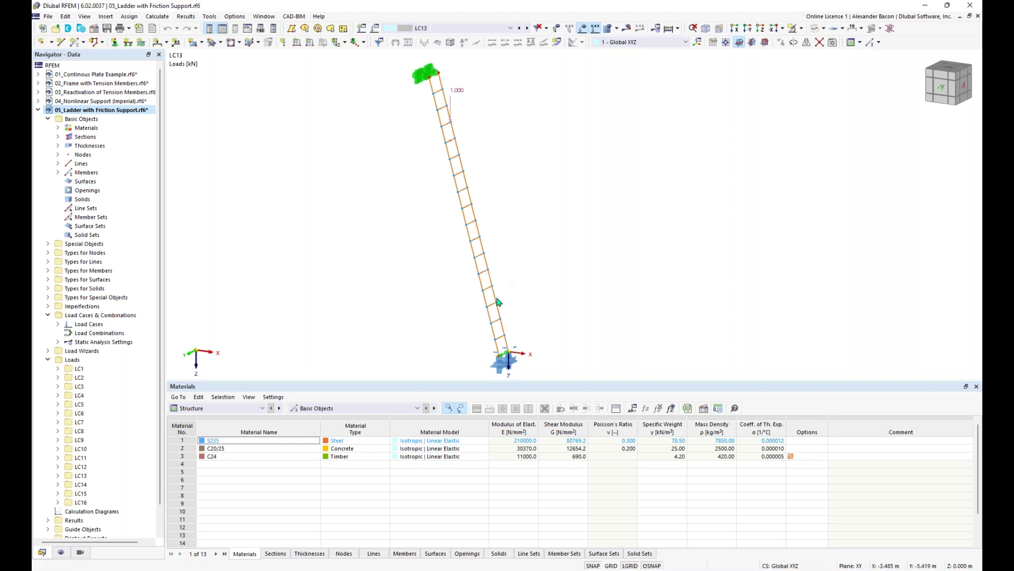
- Open nodal support 7 at the ladder's base node 1 and review the uX nonlinearity options, keeping Friction PZ
{"action": "mouse_move", "coordinate": [541, 345]}
{"action": "middle_mouse_down"}
{"action": "mouse_move", "coordinate": [551, 318]}
{"action": "mouse_move", "coordinate": [551, 333]}
{"action": "middle_mouse_up"}
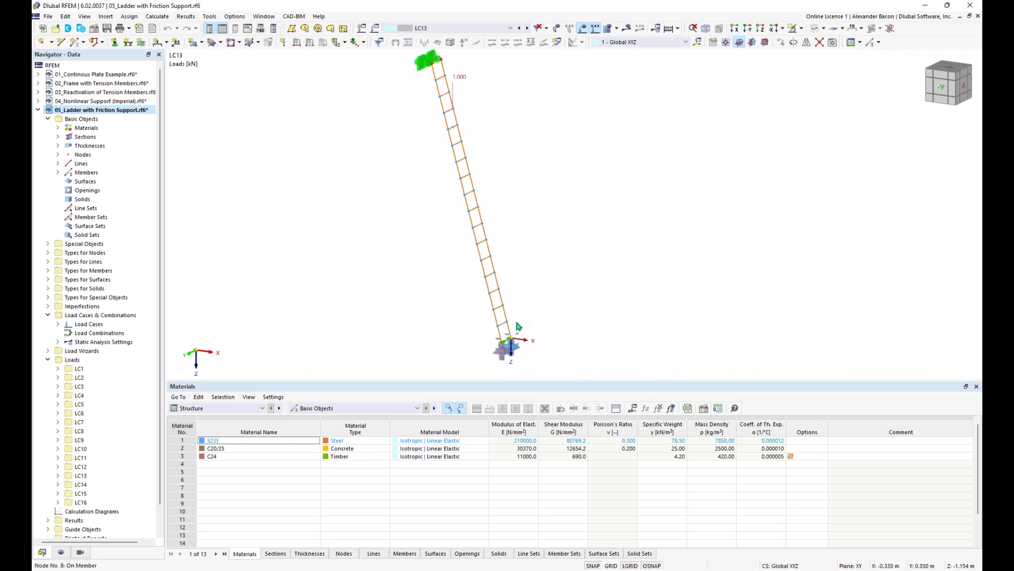
{"action": "scroll", "coordinate": [507, 354], "scroll_direction": "up", "scroll_amount": 2}
{"action": "left_click", "coordinate": [511, 353]}
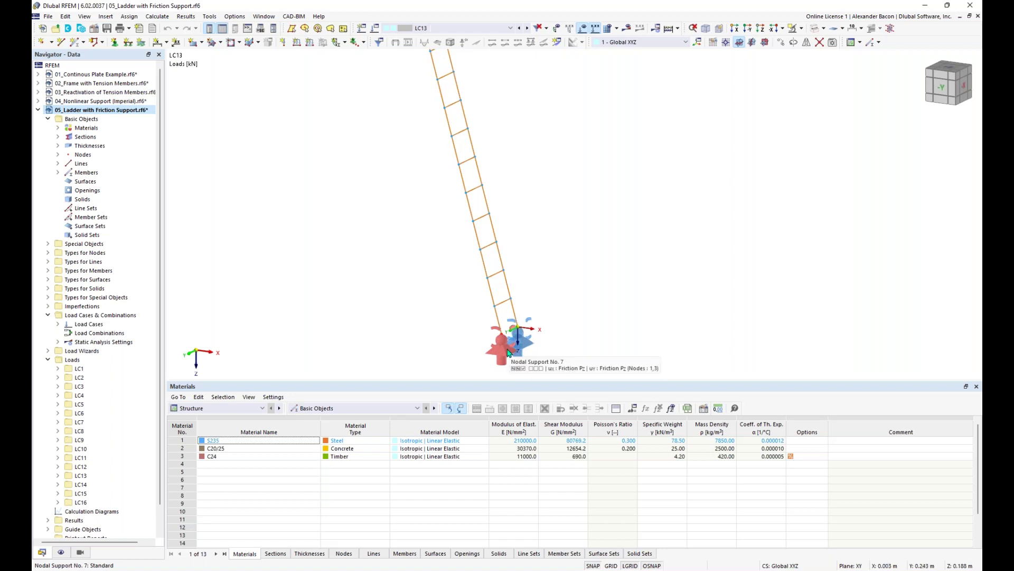
{"action": "double_click", "coordinate": [508, 353]}
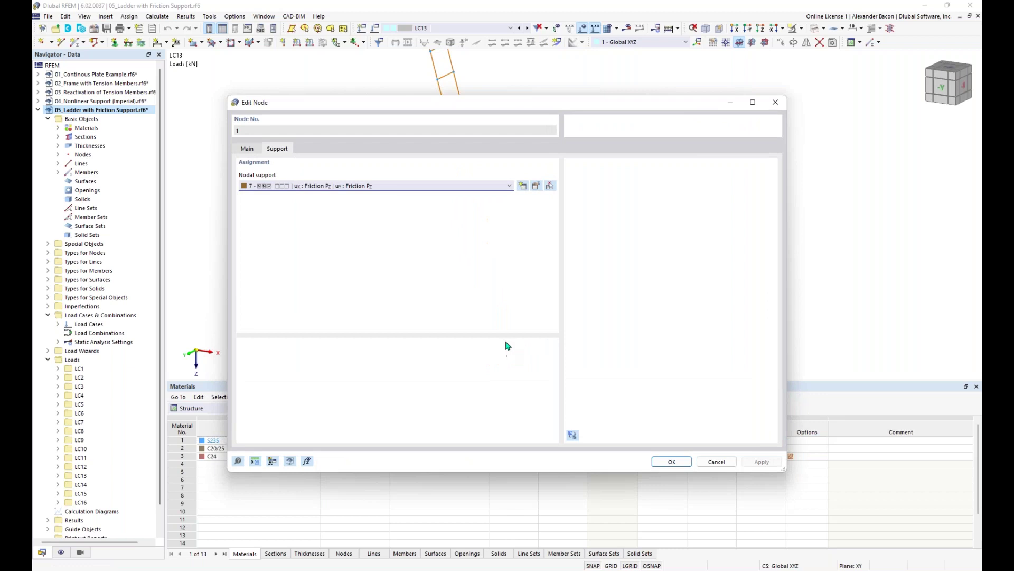
{"action": "left_click", "coordinate": [536, 187]}
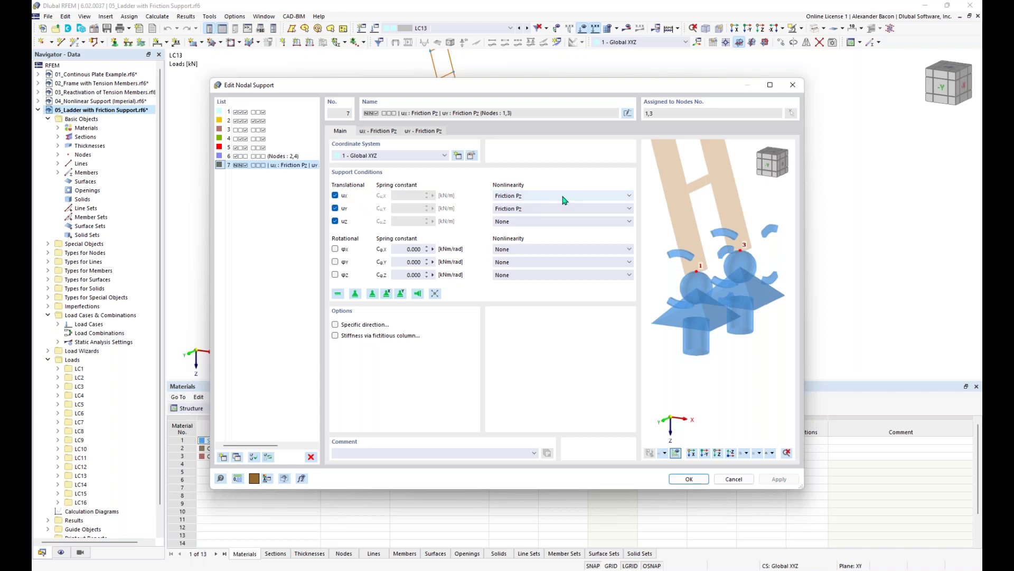
{"action": "left_click", "coordinate": [534, 198]}
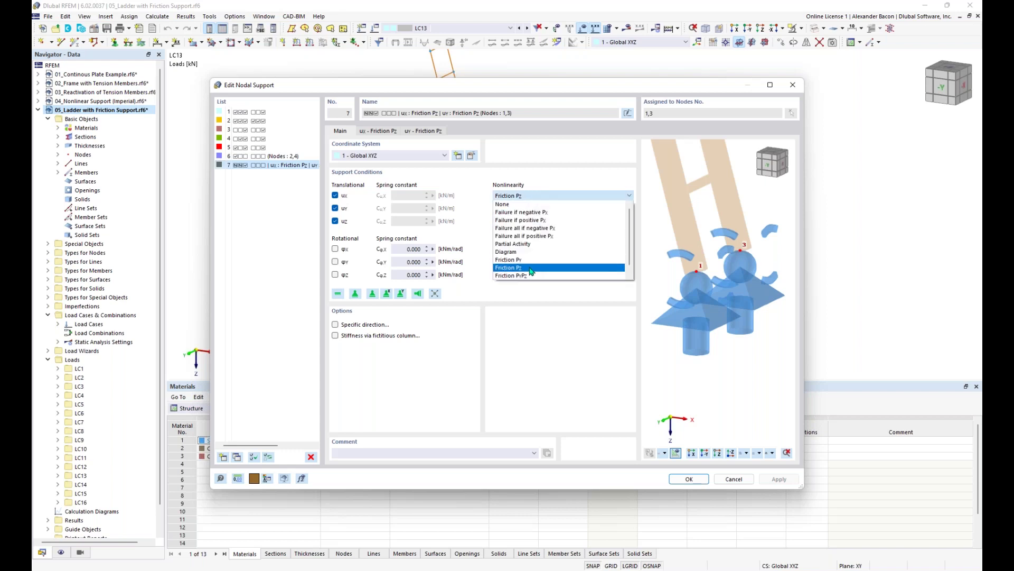
{"action": "left_click", "coordinate": [535, 198]}
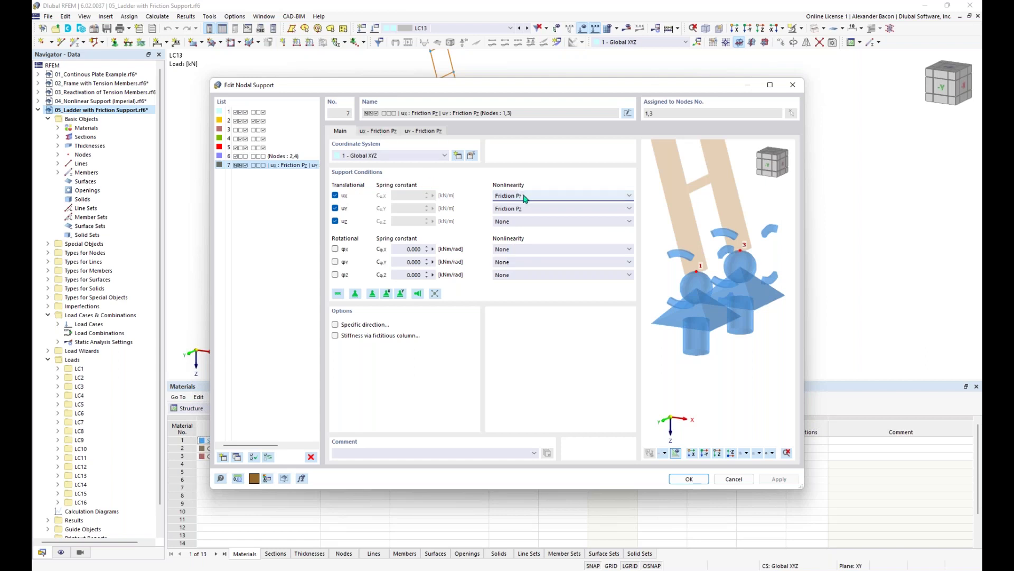
- Review the uX friction coefficient of nodal support 7 and close the support and node settings
{"action": "left_click", "coordinate": [379, 132]}
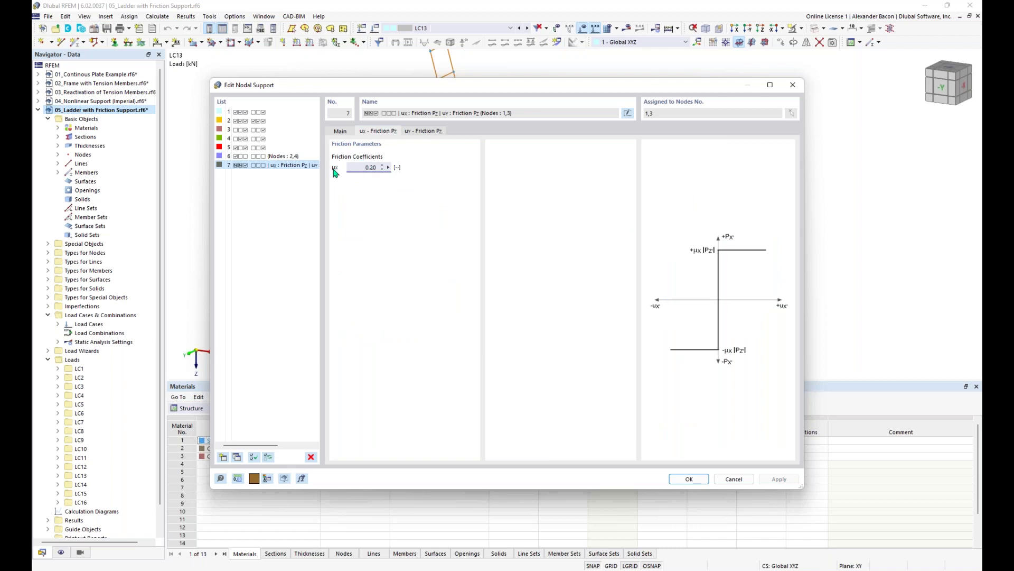
{"action": "left_click_drag", "start_coordinate": [362, 169], "coordinate": [396, 173]}
{"action": "left_click", "coordinate": [689, 478]}
{"action": "left_click", "coordinate": [672, 462]}
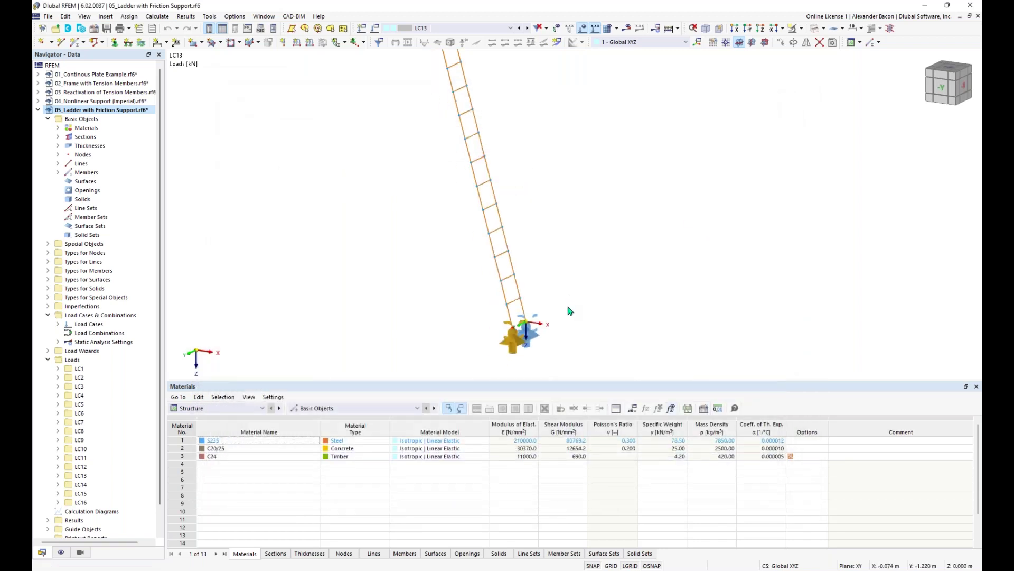
- Calculate the ladder under LC1 and examine its deformed shape and the support reactions at its base
{"action": "left_click", "coordinate": [463, 28]}
{"action": "left_click", "coordinate": [463, 36]}
{"action": "left_click", "coordinate": [628, 29]}
{"action": "left_click", "coordinate": [548, 333]}
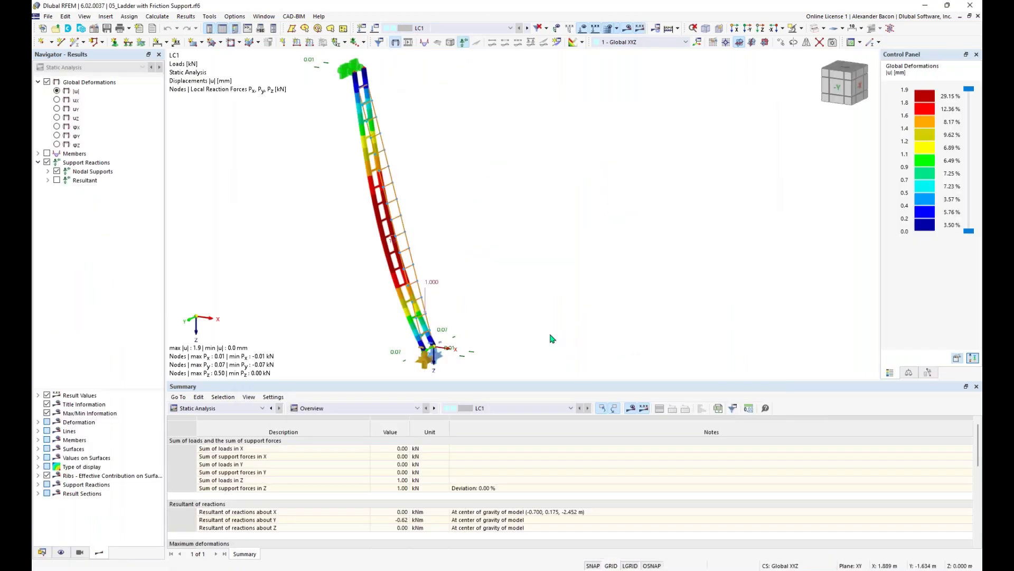
{"action": "middle_click_drag", "start_coordinate": [555, 317], "coordinate": [587, 317]}
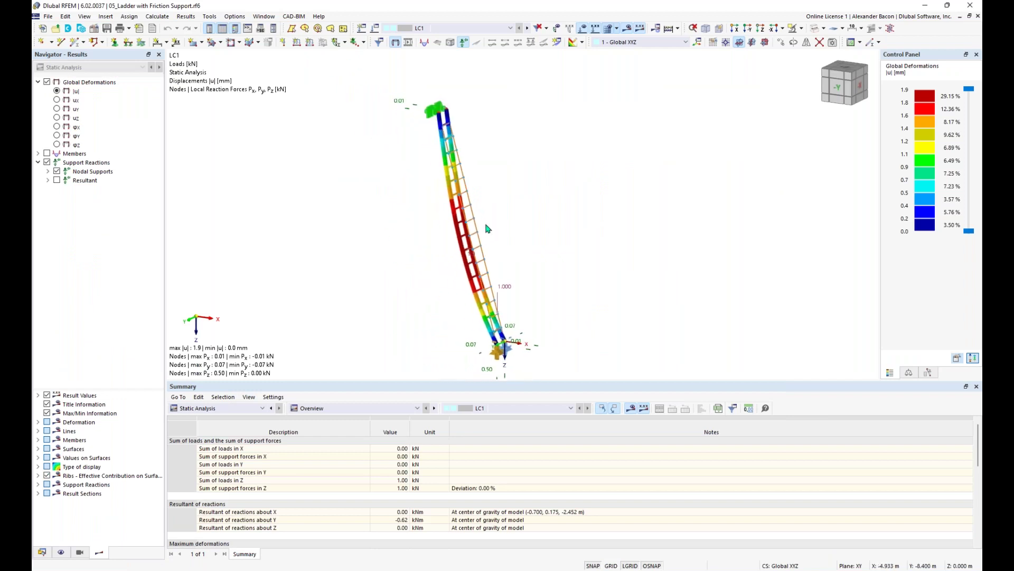
{"action": "scroll", "coordinate": [506, 275], "scroll_direction": "up", "scroll_amount": 2}
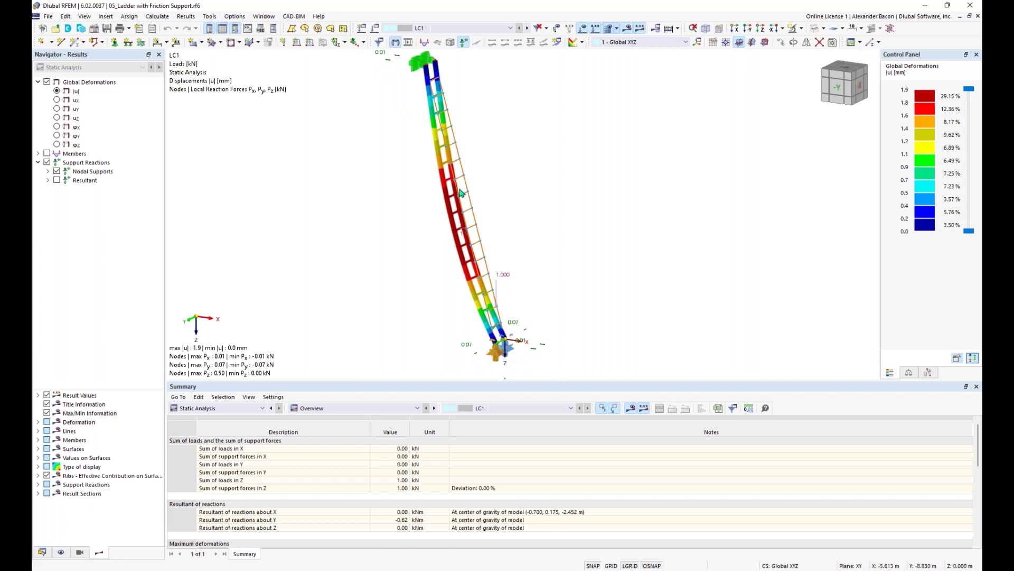
{"action": "middle_click_drag", "start_coordinate": [430, 136], "coordinate": [429, 153], "text": "ctrl"}
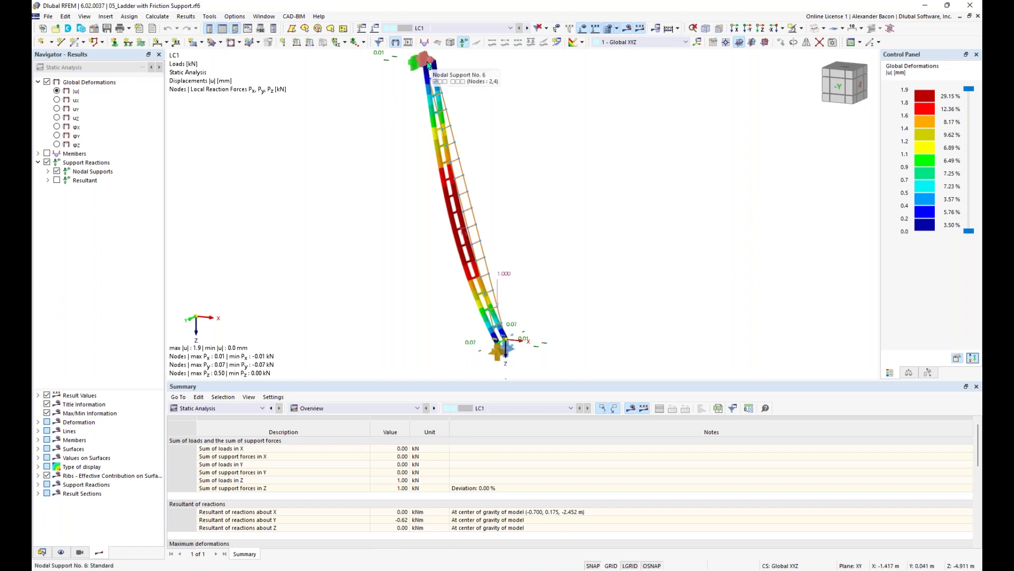
{"action": "middle_click_drag", "start_coordinate": [528, 352], "coordinate": [494, 315]}
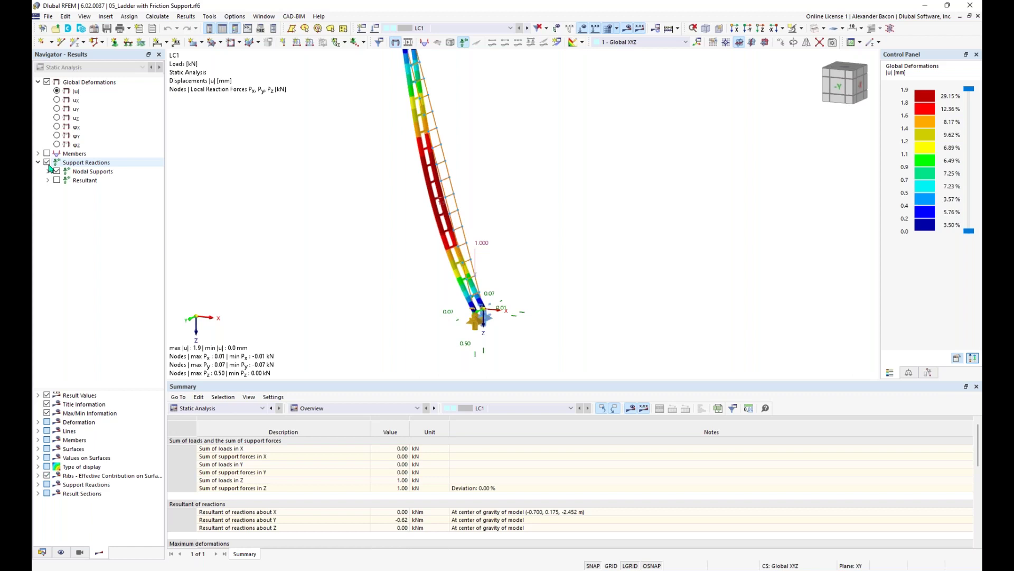
{"action": "middle_click_drag", "start_coordinate": [500, 360], "coordinate": [487, 335]}
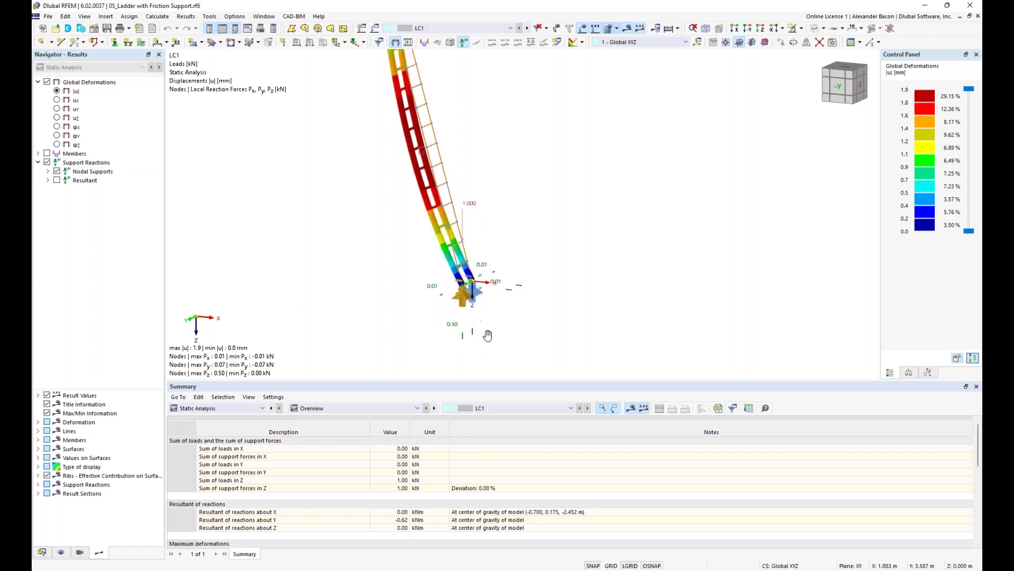
- Inspect the LC1 reactions at the ladder's base, switch to LC2 and calculate all load cases
{"action": "scroll", "coordinate": [487, 334], "scroll_direction": "up", "scroll_amount": 2}
{"action": "scroll", "coordinate": [479, 325], "scroll_direction": "up", "scroll_amount": 1}
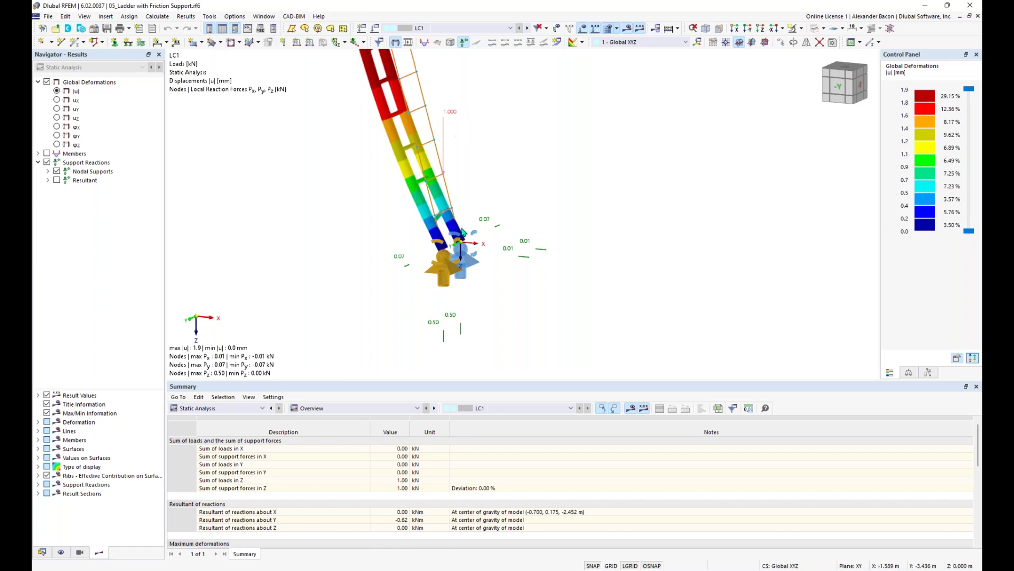
{"action": "scroll", "coordinate": [470, 202], "scroll_direction": "down", "scroll_amount": 2}
{"action": "scroll", "coordinate": [470, 200], "scroll_direction": "down", "scroll_amount": 1}
{"action": "middle_click_drag", "start_coordinate": [484, 197], "coordinate": [481, 230]}
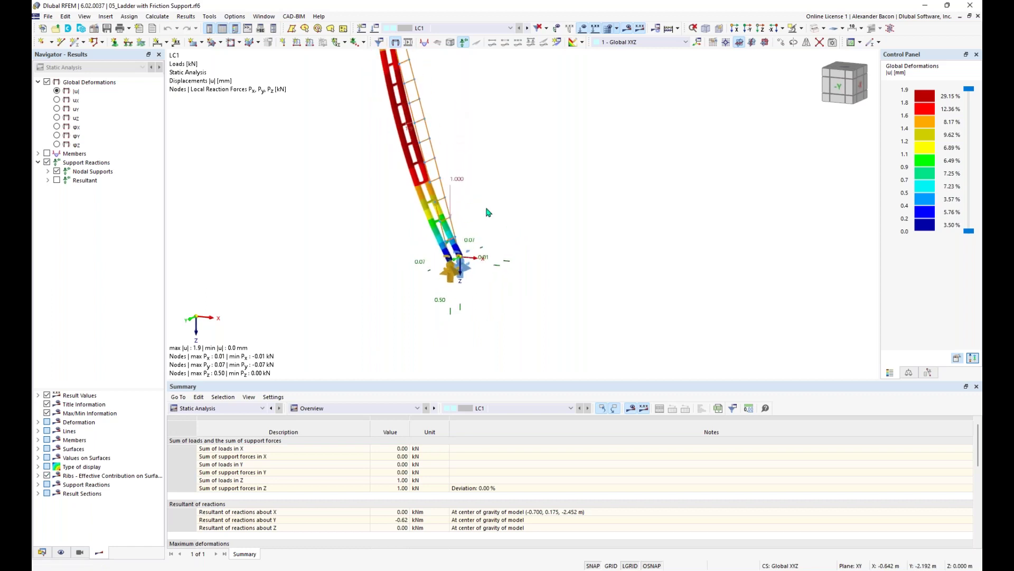
{"action": "left_click", "coordinate": [530, 29]}
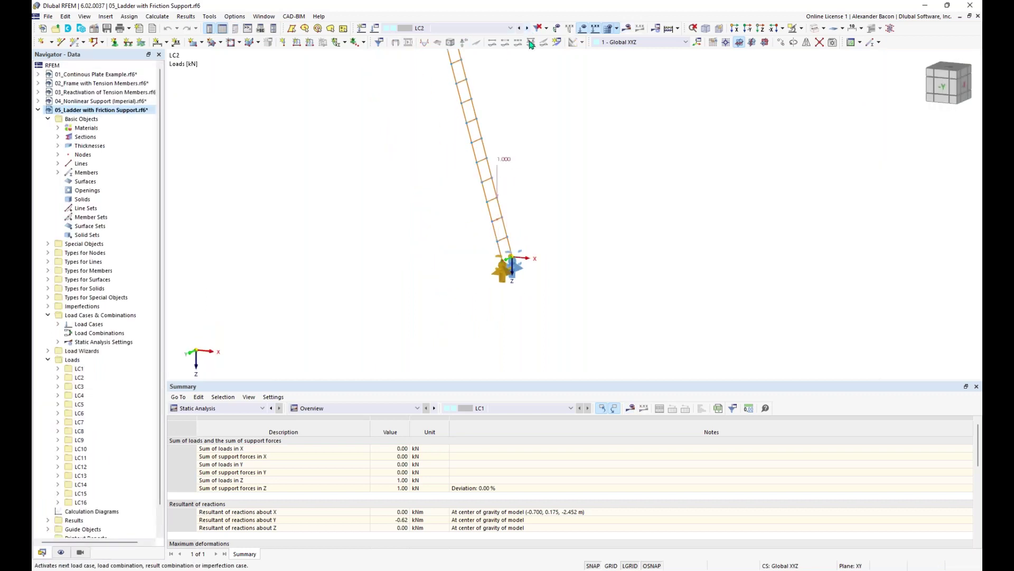
{"action": "left_click", "coordinate": [668, 28]}
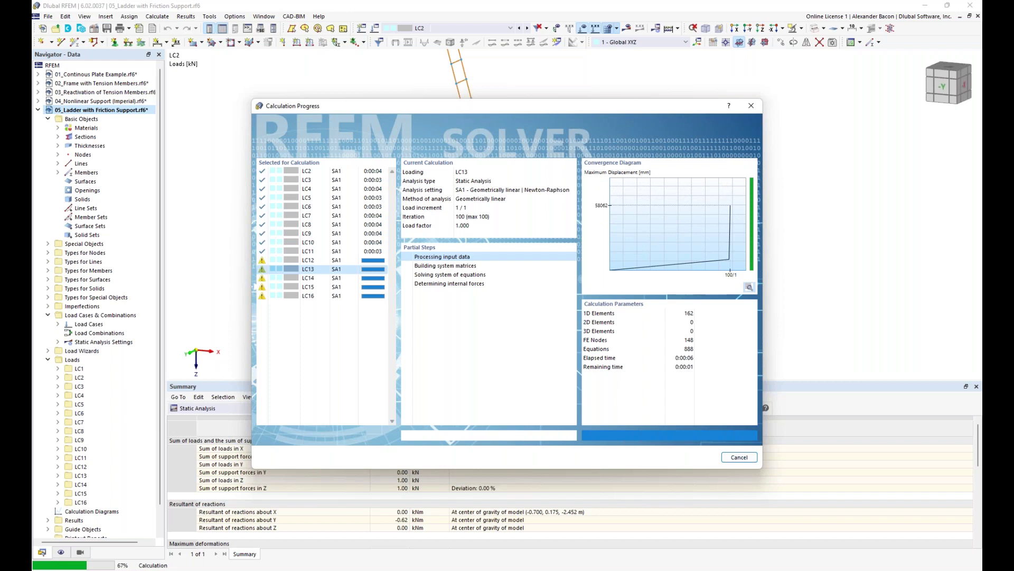
{"action": "left_click", "coordinate": [593, 331]}
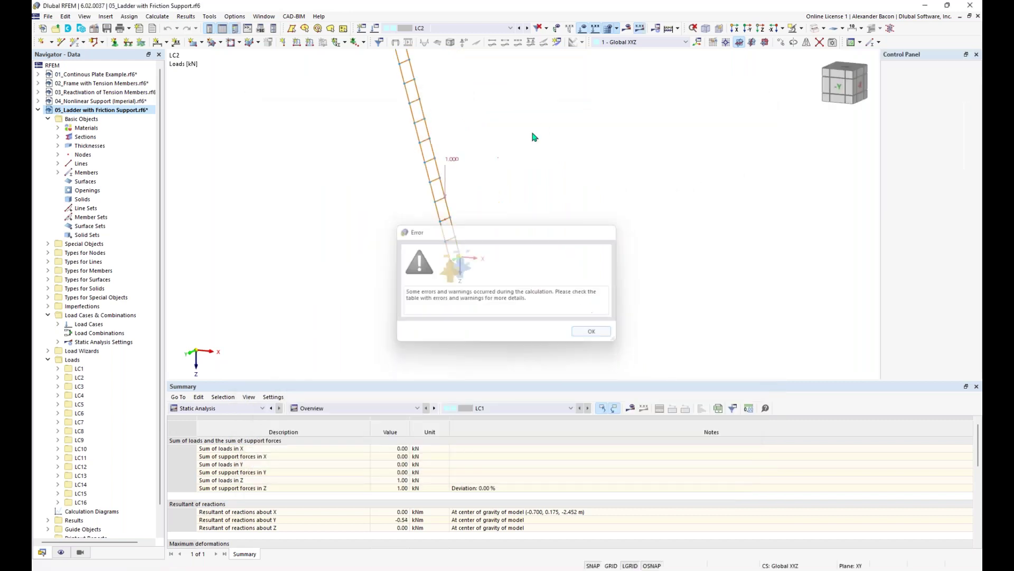
{"action": "middle_click_drag", "start_coordinate": [486, 188], "coordinate": [494, 256]}
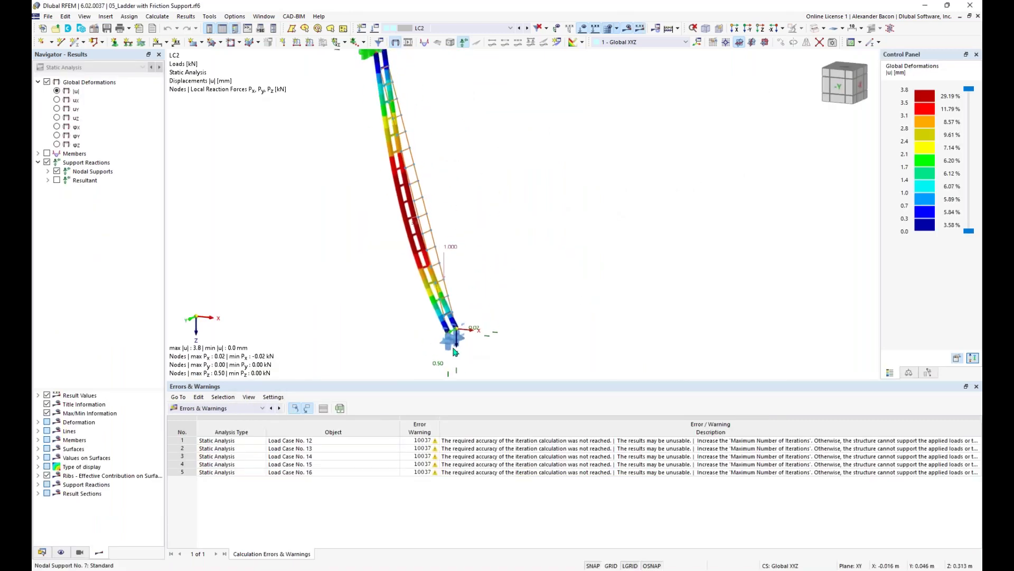
- Advance through the ladder results from LC3 to LC10 and examine the reactions at the two base supports
{"action": "left_click", "coordinate": [528, 28]}
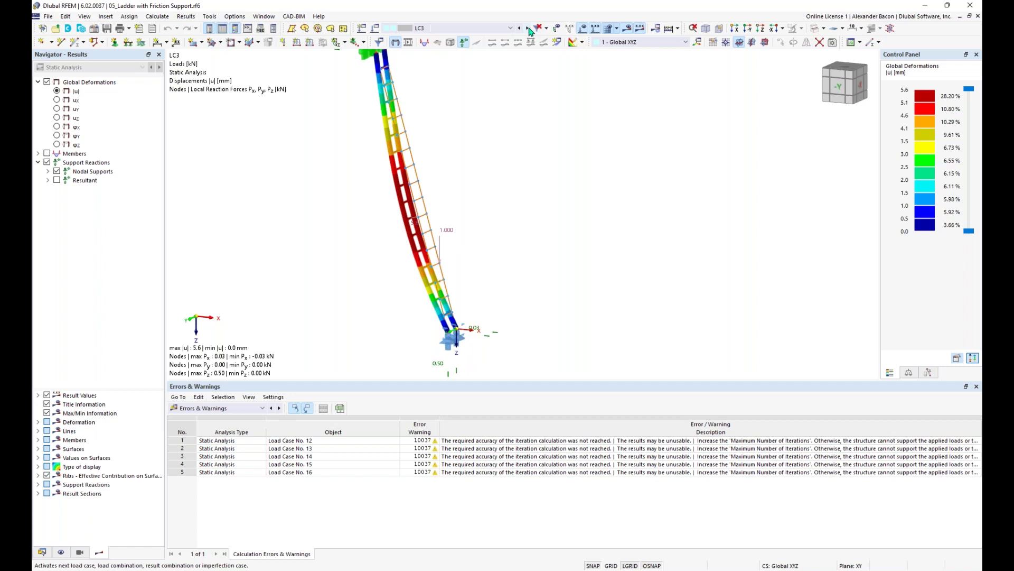
{"action": "left_click", "coordinate": [528, 28]}
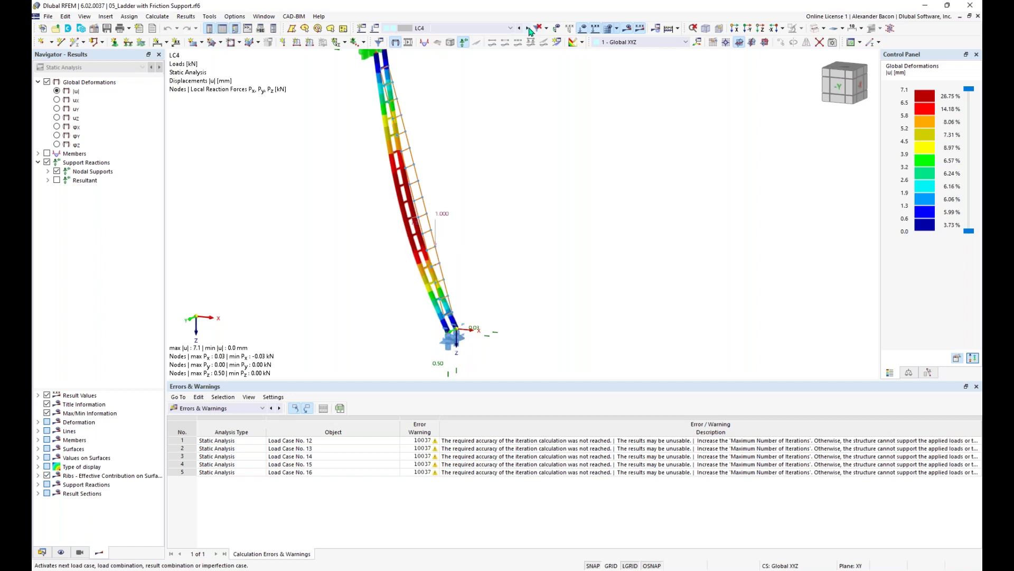
{"action": "left_click", "coordinate": [529, 28]}
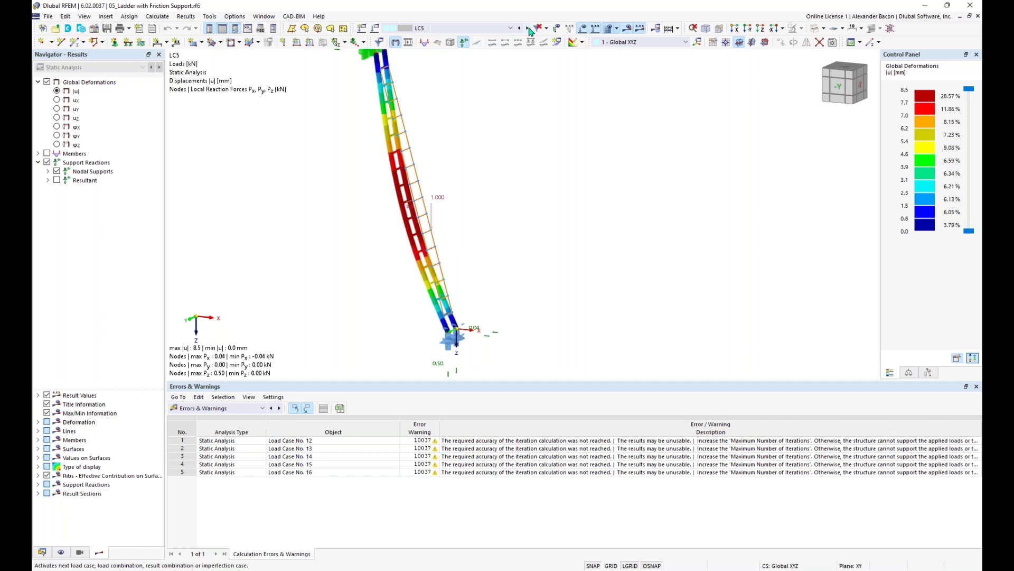
{"action": "left_click", "coordinate": [529, 28]}
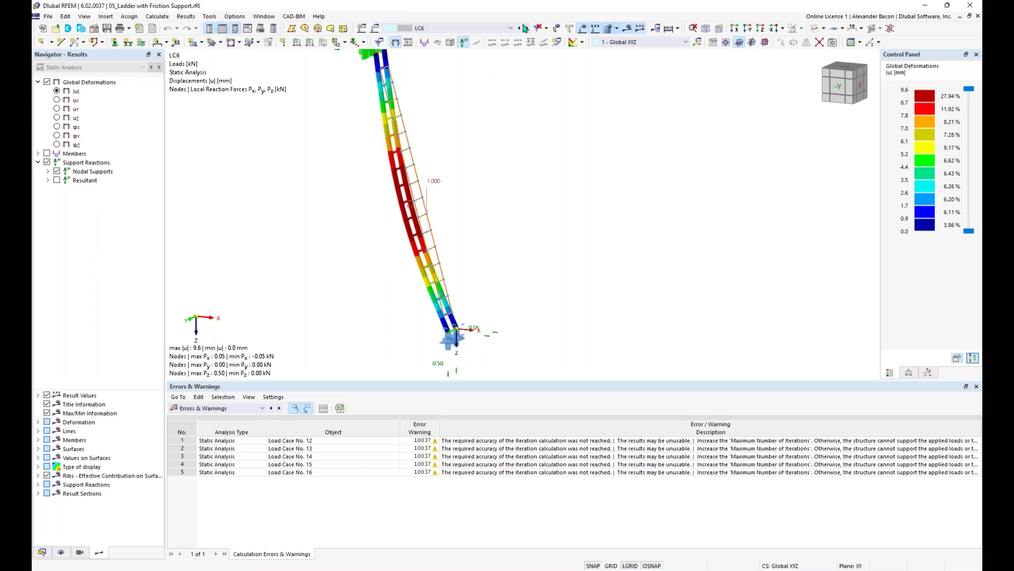
{"action": "left_click", "coordinate": [527, 29]}
{"action": "left_click", "coordinate": [528, 28]}
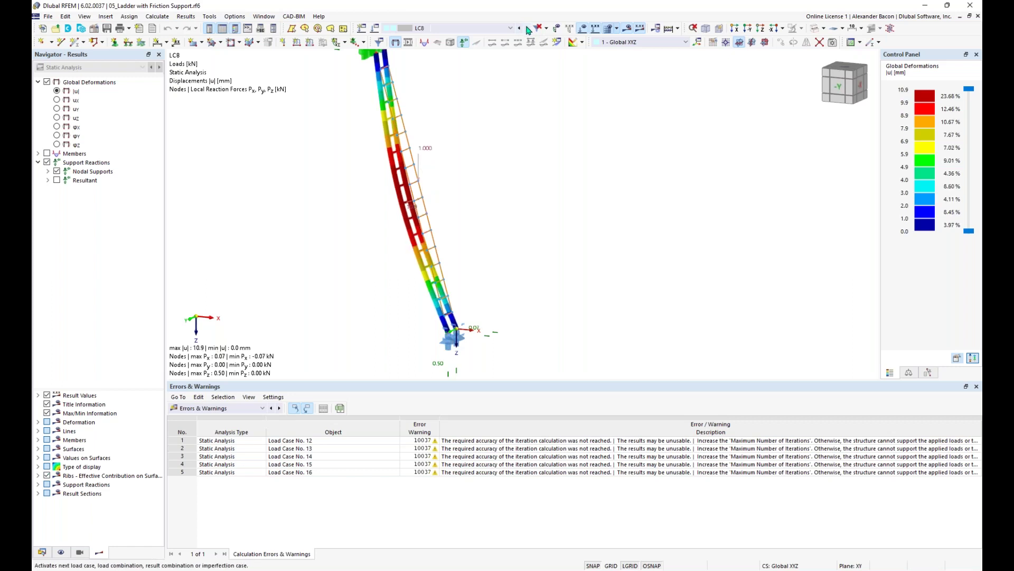
{"action": "left_click", "coordinate": [528, 28]}
{"action": "left_click", "coordinate": [527, 28]}
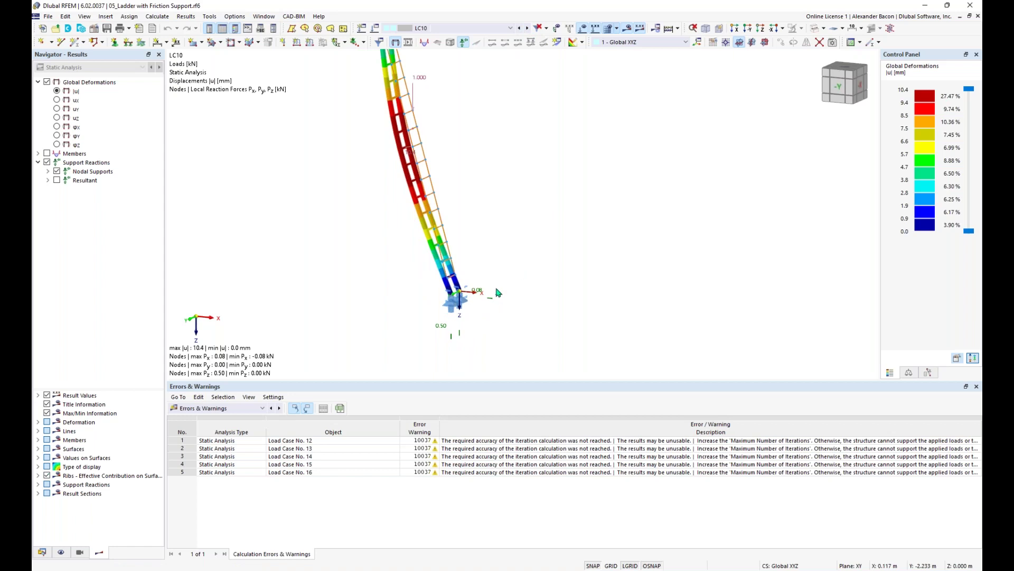
{"action": "scroll", "coordinate": [486, 299], "scroll_direction": "up", "scroll_amount": 3}
{"action": "middle_click_drag", "start_coordinate": [479, 290], "coordinate": [486, 275]}
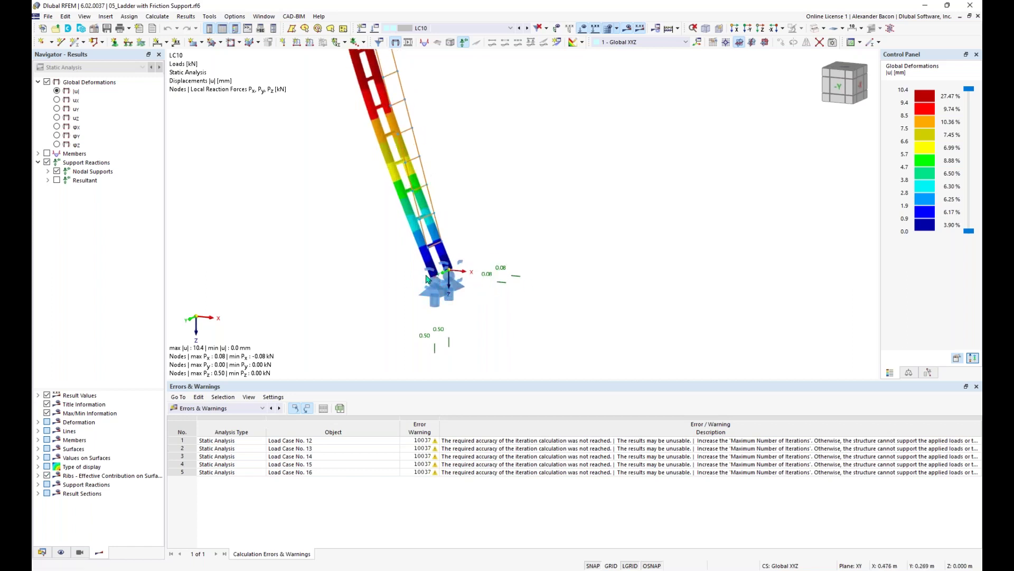
- Advance the results through LC11 to LC12 and examine the ladder's displacement and reactions at its base and top supports
{"action": "left_click", "coordinate": [528, 29]}
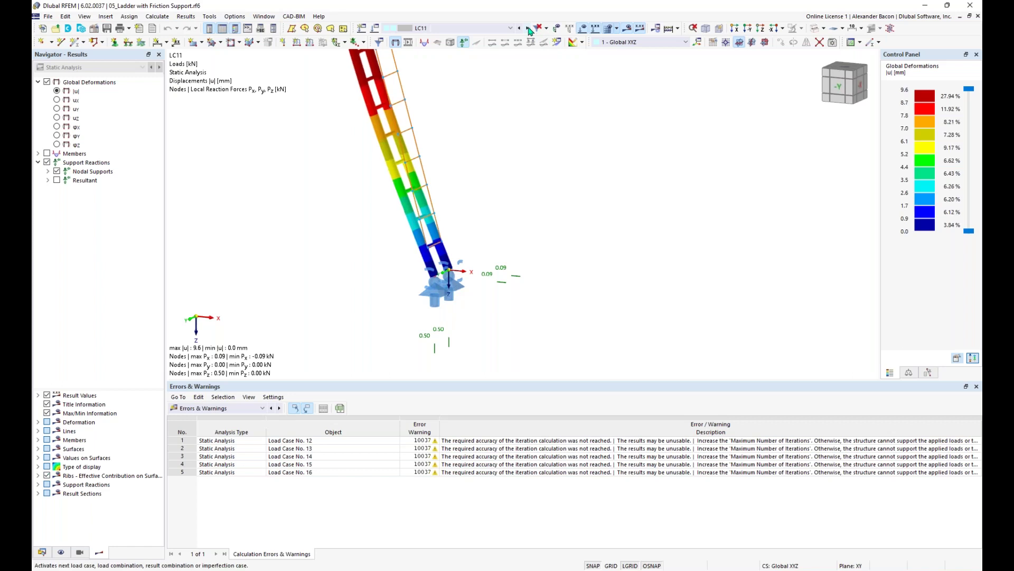
{"action": "left_click", "coordinate": [528, 29]}
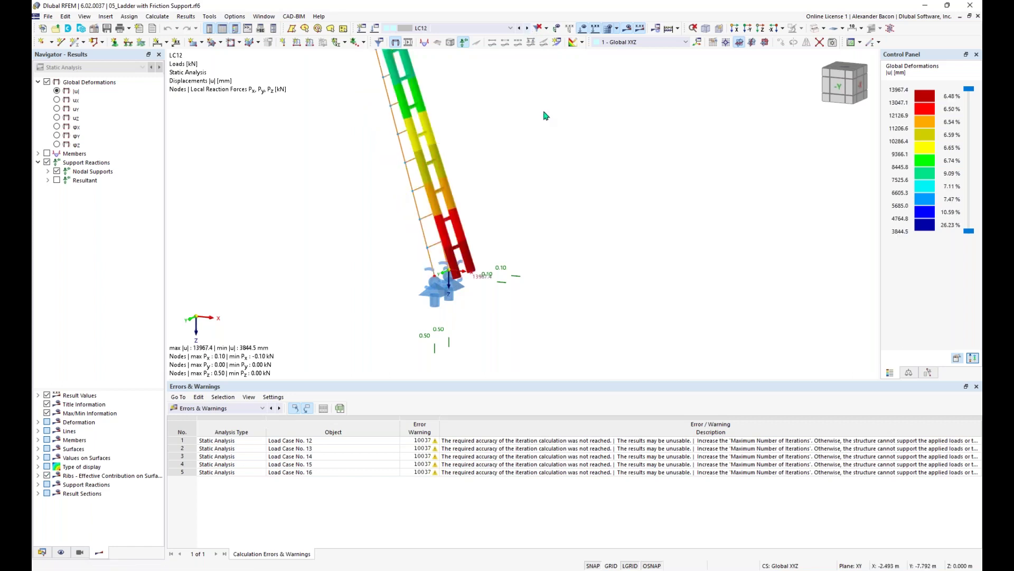
{"action": "scroll", "coordinate": [545, 161], "scroll_direction": "down", "scroll_amount": 2}
{"action": "middle_click_drag", "start_coordinate": [539, 183], "coordinate": [504, 312]}
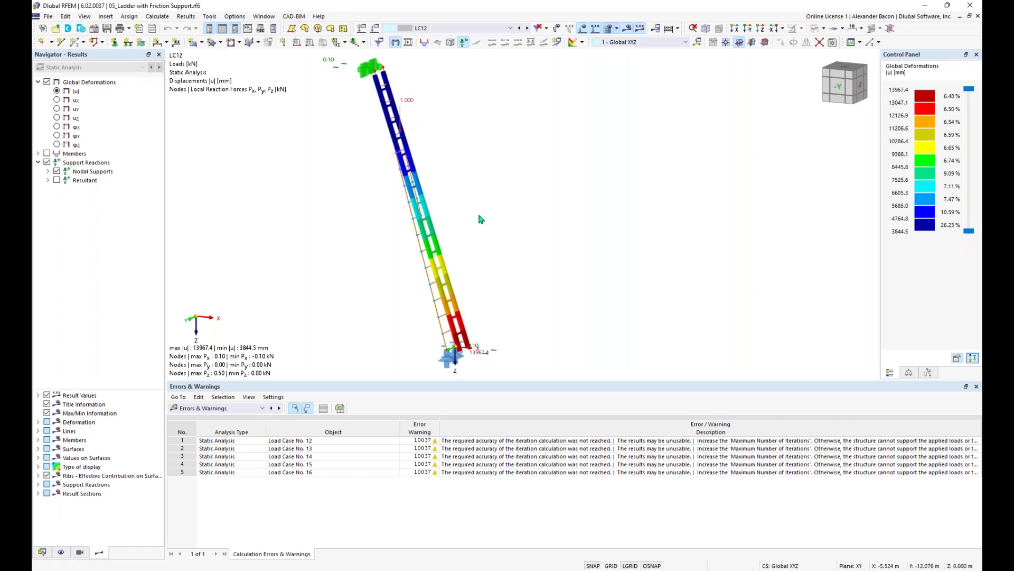
{"action": "middle_click_drag", "start_coordinate": [480, 220], "coordinate": [469, 188]}
{"action": "scroll", "coordinate": [465, 316], "scroll_direction": "up", "scroll_amount": 4}
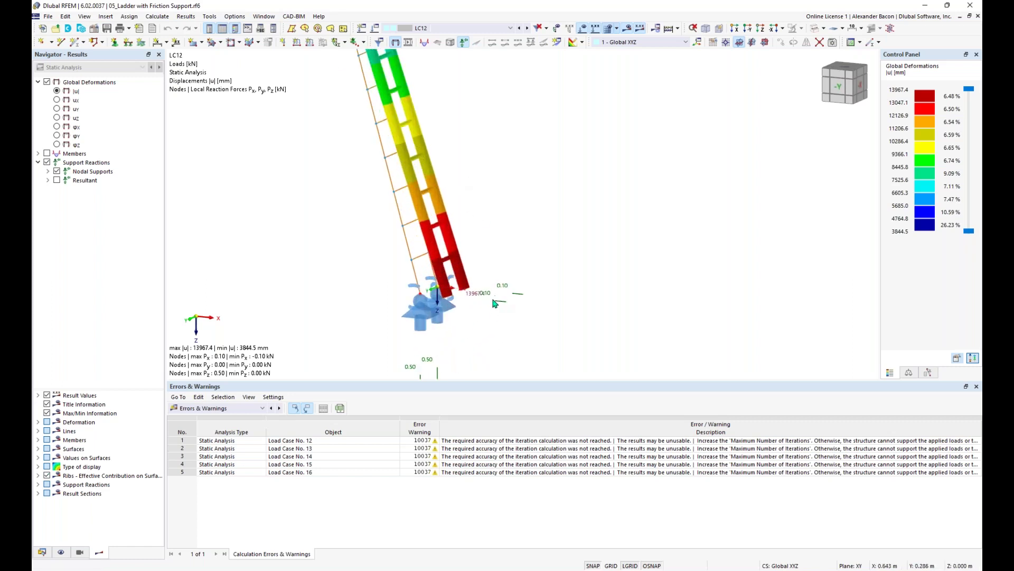
{"action": "middle_click_drag", "start_coordinate": [487, 299], "coordinate": [490, 253]}
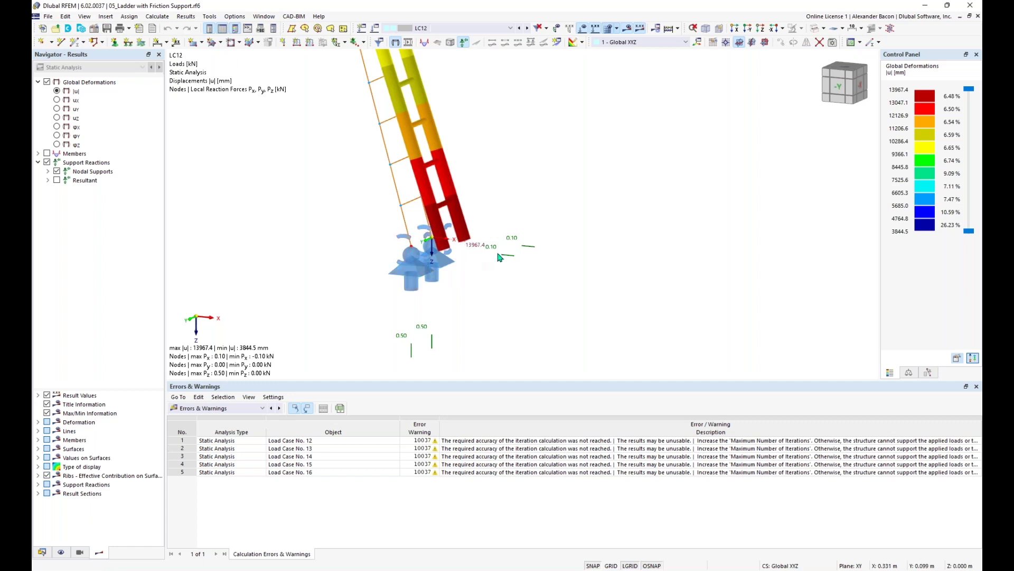
{"action": "scroll", "coordinate": [475, 259], "scroll_direction": "down", "scroll_amount": 3}
{"action": "middle_click_drag", "start_coordinate": [454, 232], "coordinate": [428, 277]}
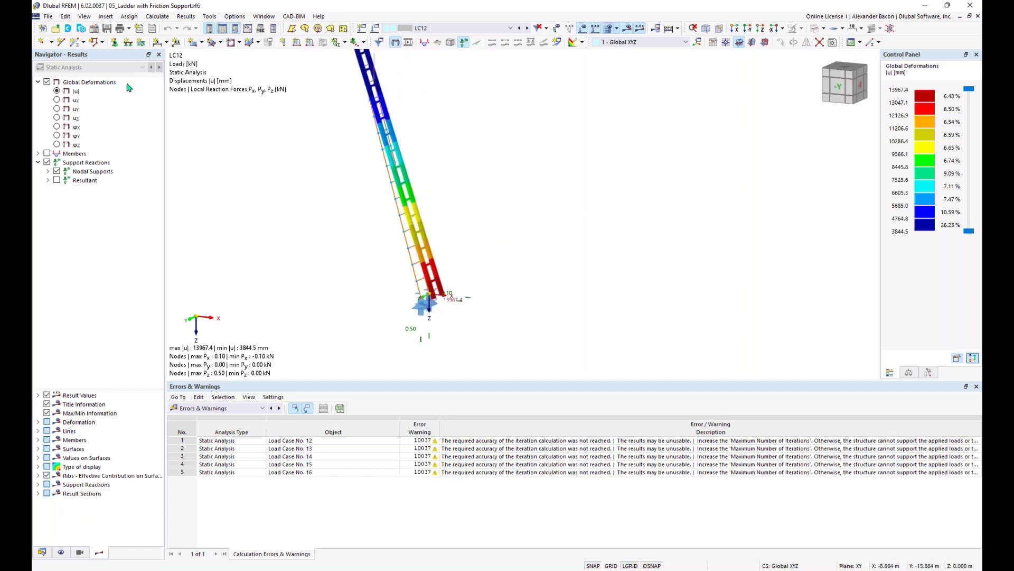
{"action": "mouse_move", "coordinate": [448, 220]}
{"action": "middle_mouse_down"}
{"action": "mouse_move", "coordinate": [446, 193]}
{"action": "mouse_move", "coordinate": [455, 237]}
{"action": "middle_mouse_up"}
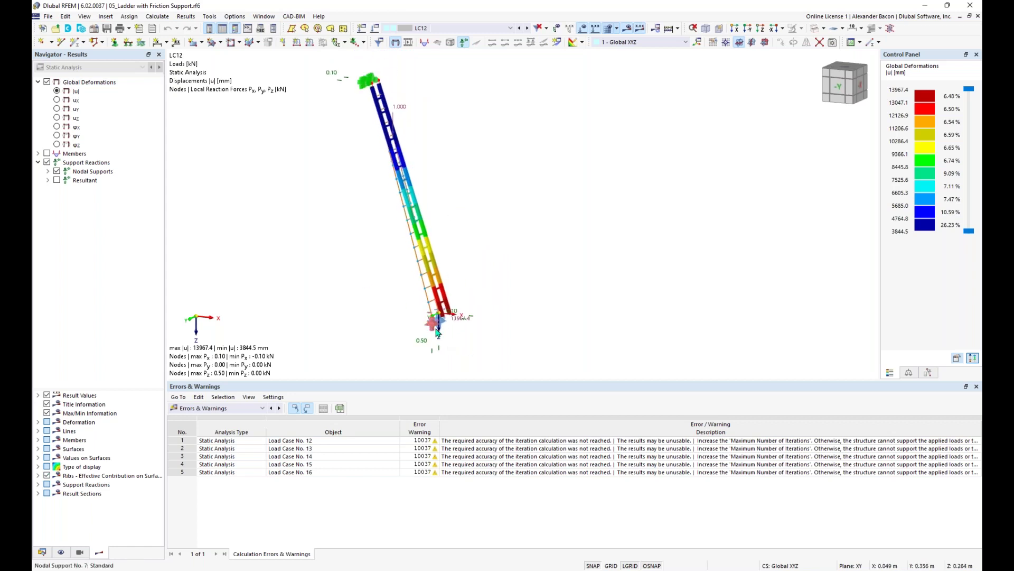
{"action": "mouse_move", "coordinate": [437, 332]}
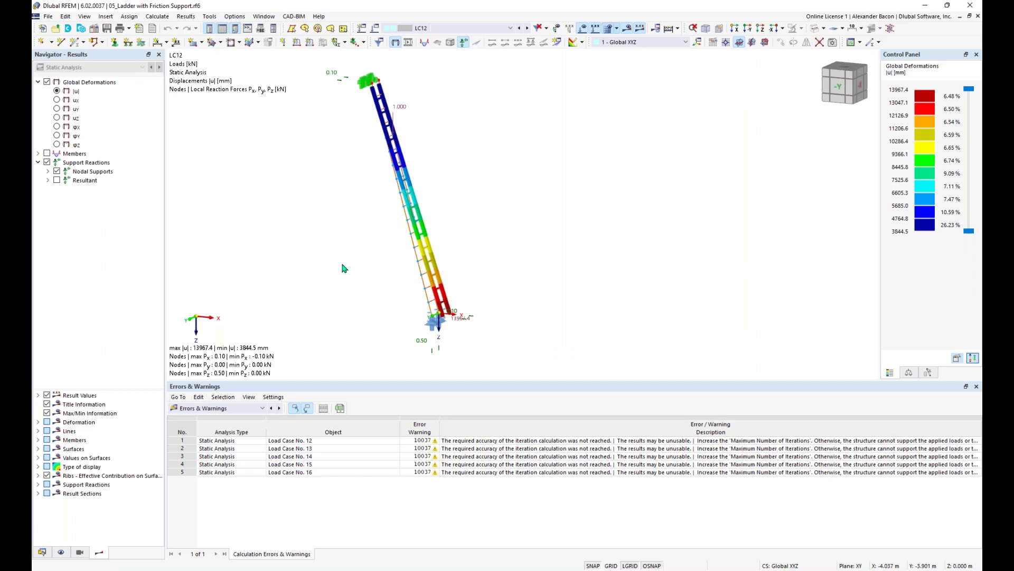
- Collapse the ladder model's data tree and switch to the model 06_Tension Speciment as Surface Model.rf6
{"action": "left_click", "coordinate": [42, 552]}
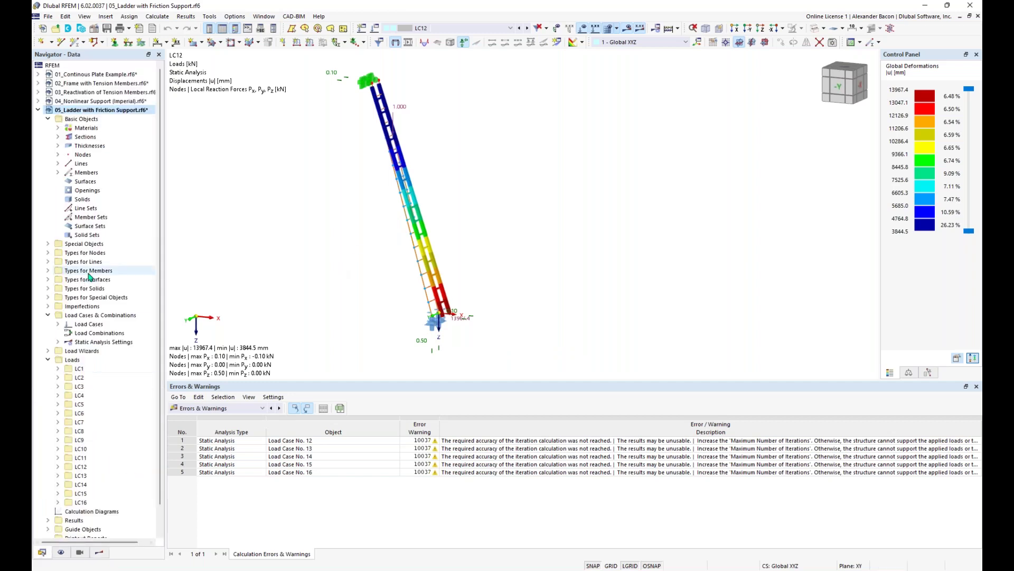
{"action": "left_click", "coordinate": [38, 110]}
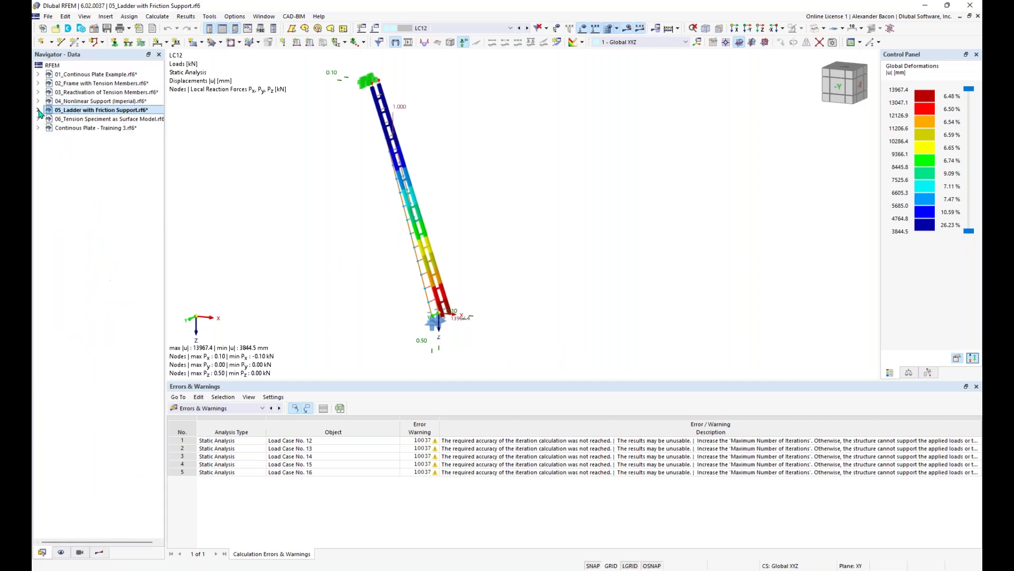
{"action": "double_click", "coordinate": [91, 119]}
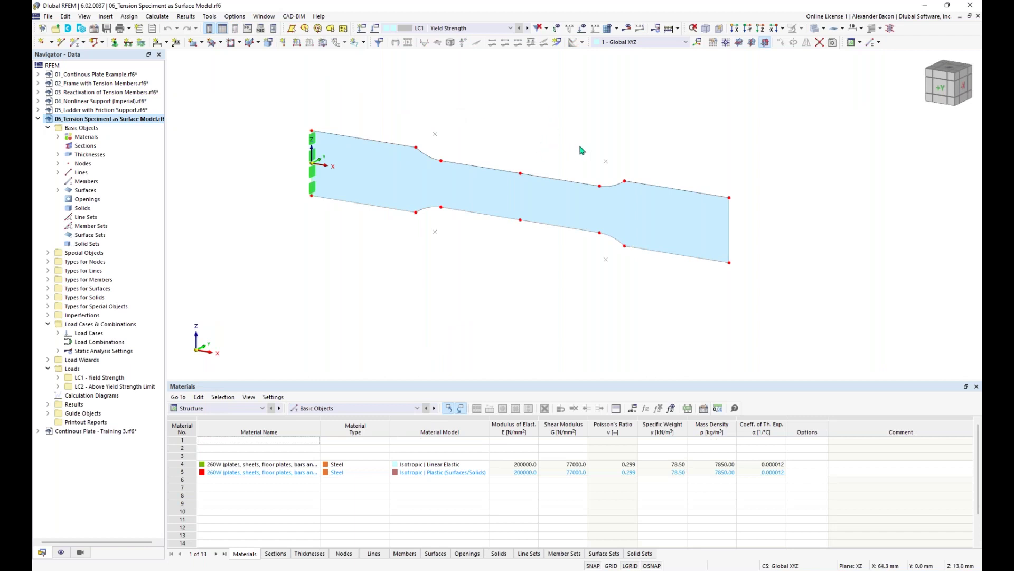
{"action": "middle_click_drag", "start_coordinate": [532, 140], "coordinate": [544, 230]}
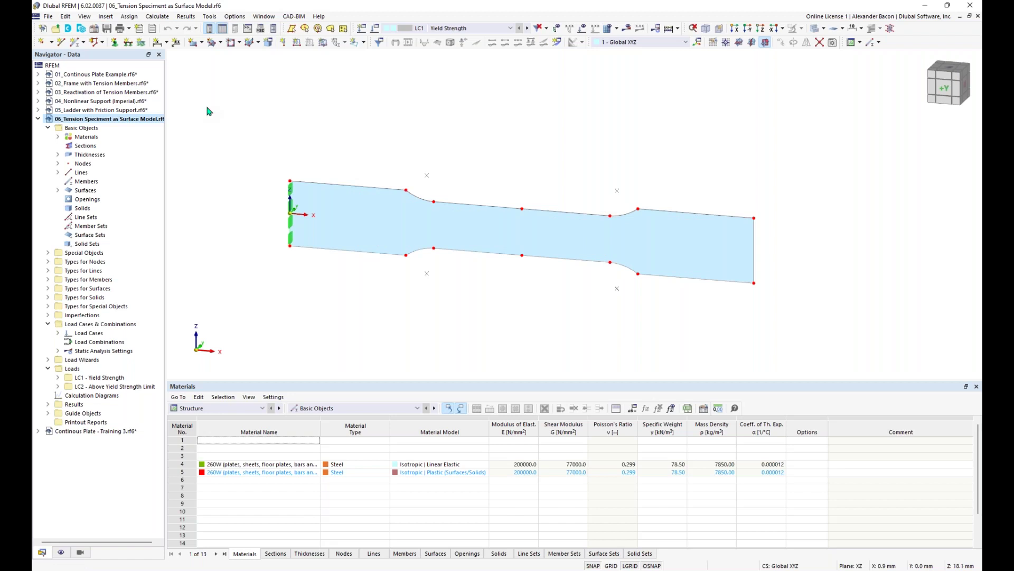
- Review the add-ons in the tension specimen's base data, keeping Nonlinear Material Behavior activated
{"action": "right_click", "coordinate": [107, 119]}
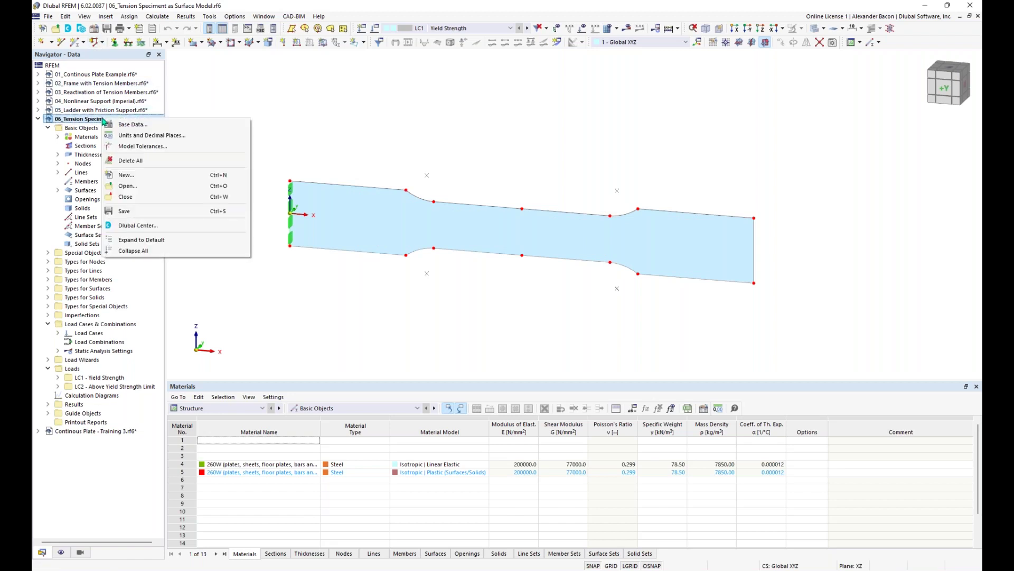
{"action": "left_click", "coordinate": [121, 125]}
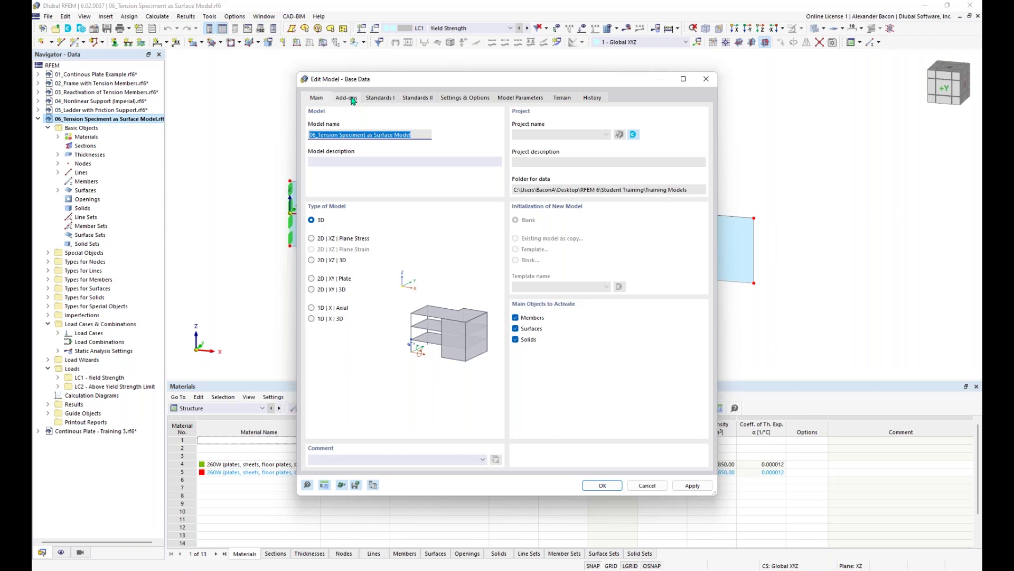
{"action": "left_click", "coordinate": [351, 99]}
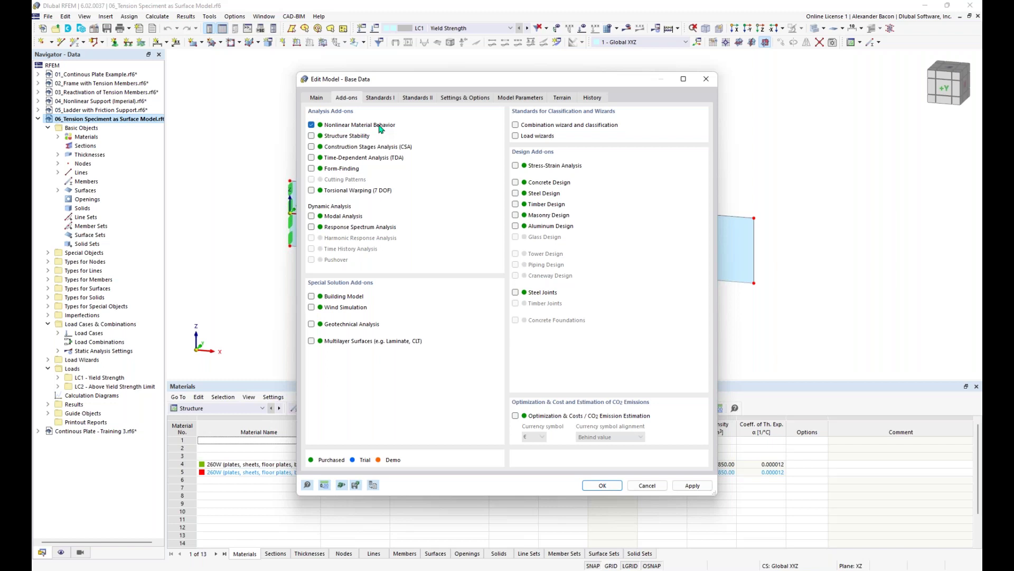
{"action": "left_click", "coordinate": [602, 485]}
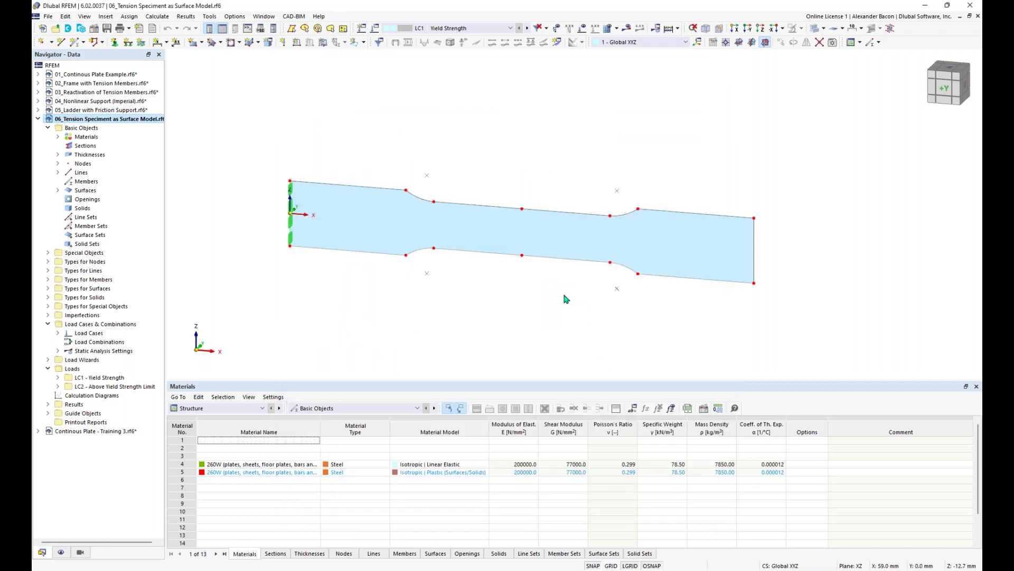
- Review the specimen surface's available materials, keeping 4 - 260W with the Isotropic | Linear Elastic model assigned
{"action": "middle_click_drag", "start_coordinate": [576, 292], "coordinate": [546, 301]}
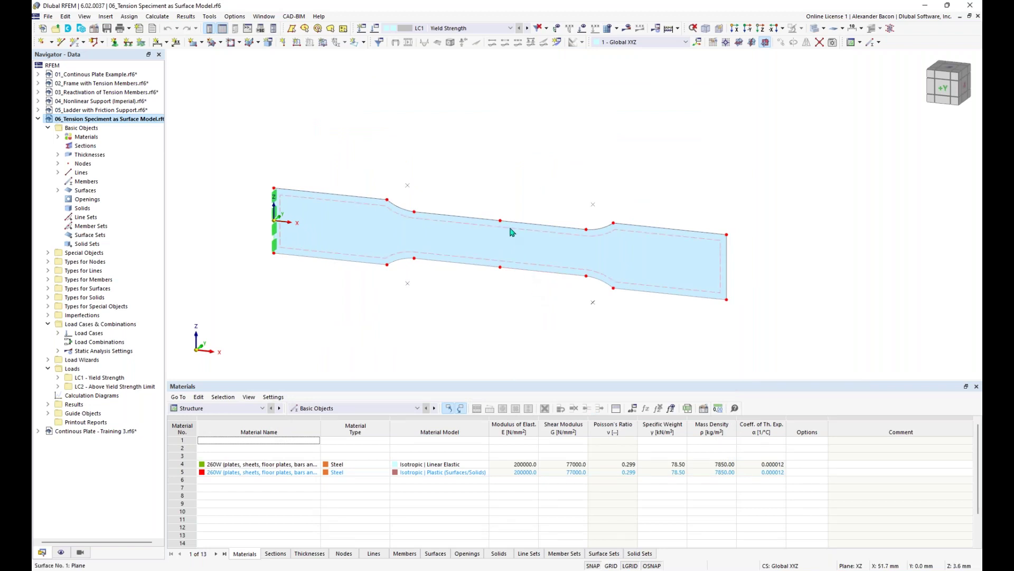
{"action": "mouse_move", "coordinate": [511, 242]}
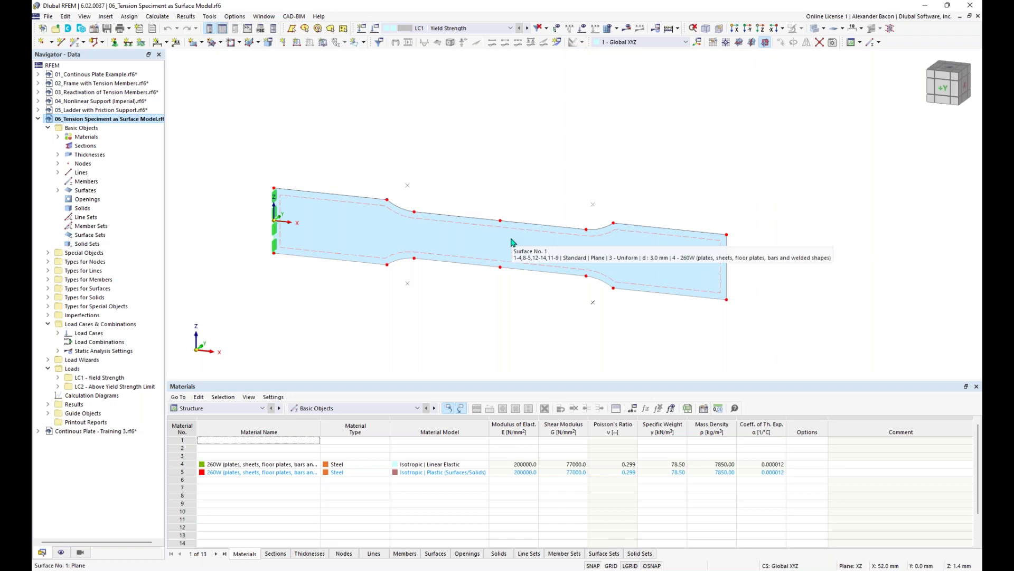
{"action": "double_click", "coordinate": [511, 242]}
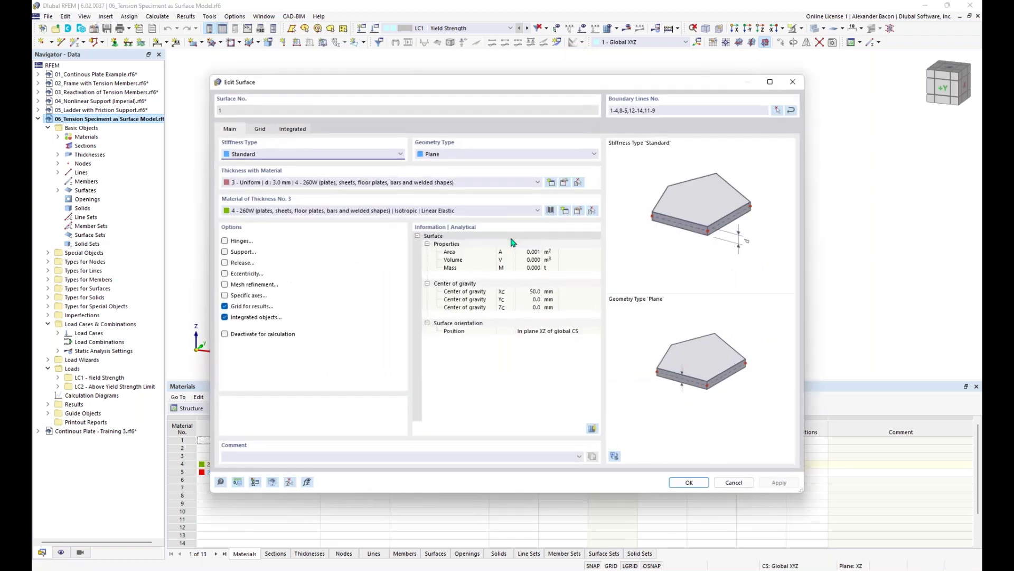
{"action": "left_click", "coordinate": [436, 213]}
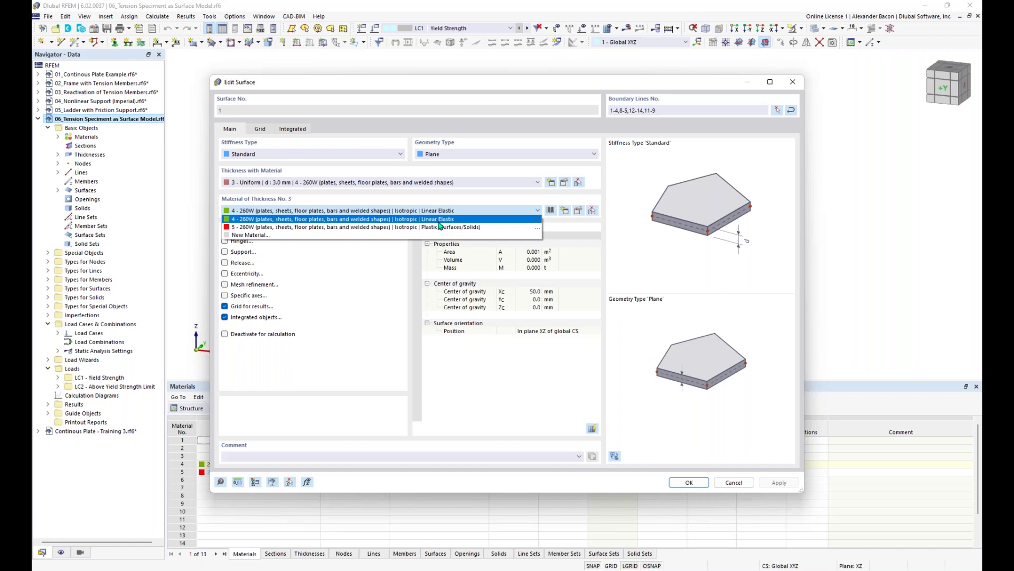
{"action": "left_click", "coordinate": [439, 222]}
{"action": "left_click", "coordinate": [442, 211]}
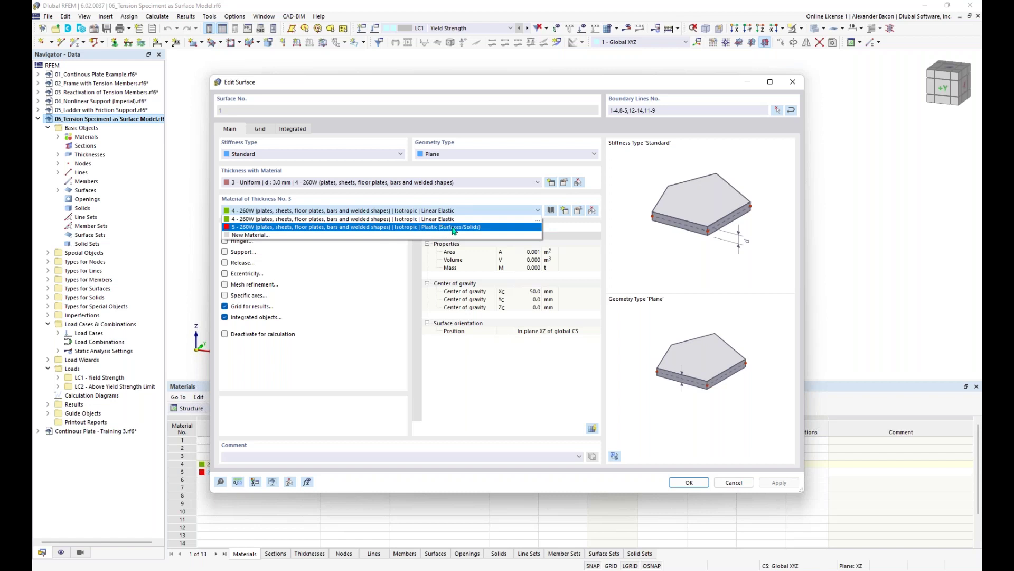
{"action": "left_click", "coordinate": [459, 219]}
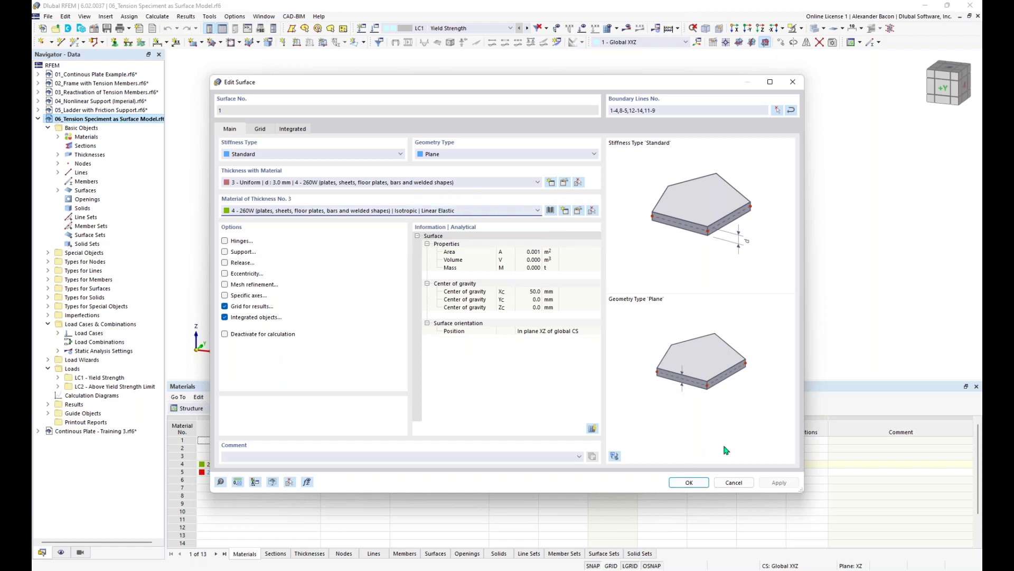
{"action": "left_click", "coordinate": [689, 482]}
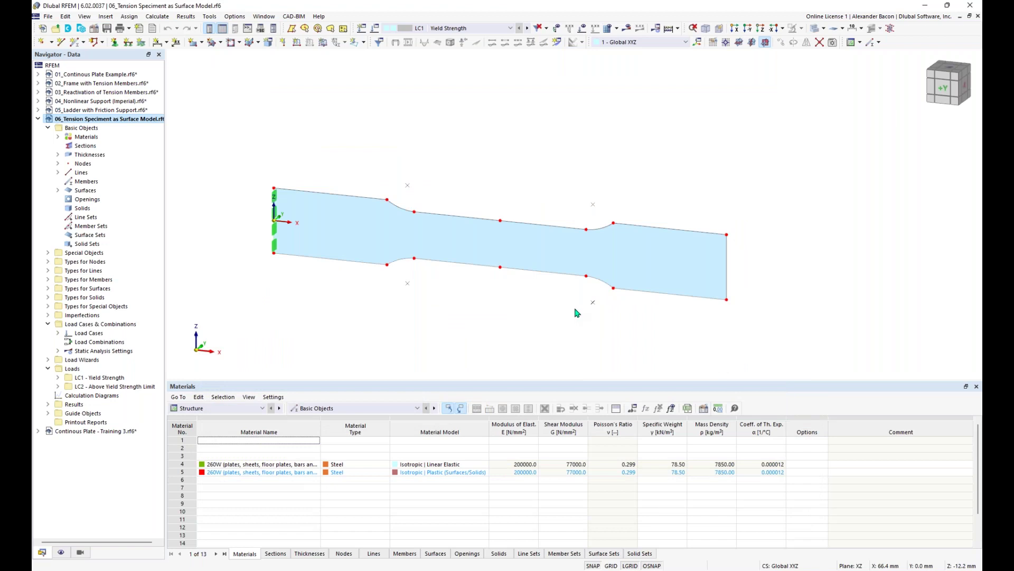
- Display the LC1 - Yield Strength load and the static analysis results on the specimen
{"action": "left_click", "coordinate": [583, 28]}
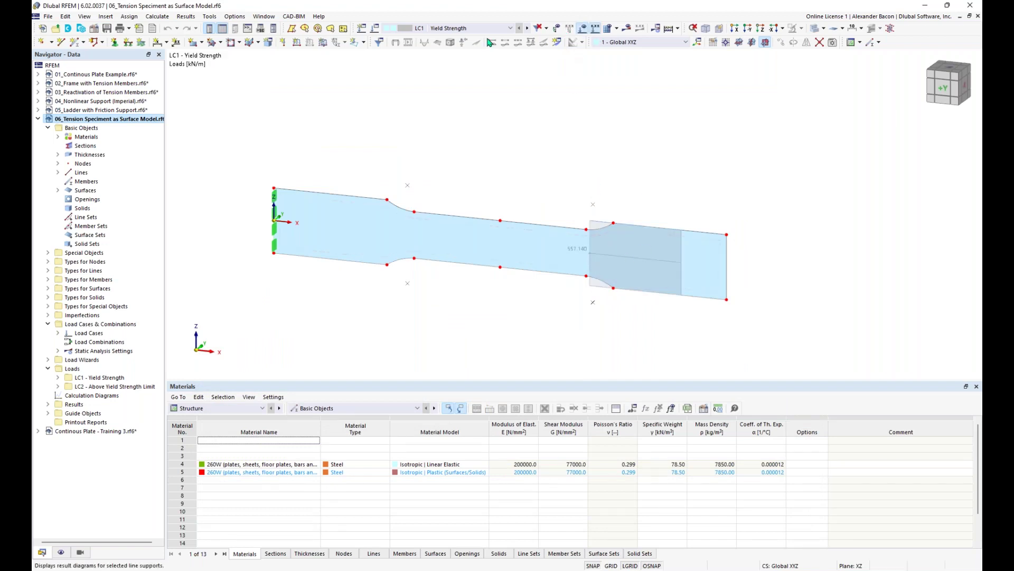
{"action": "left_click", "coordinate": [628, 28]}
{"action": "left_click", "coordinate": [545, 328]}
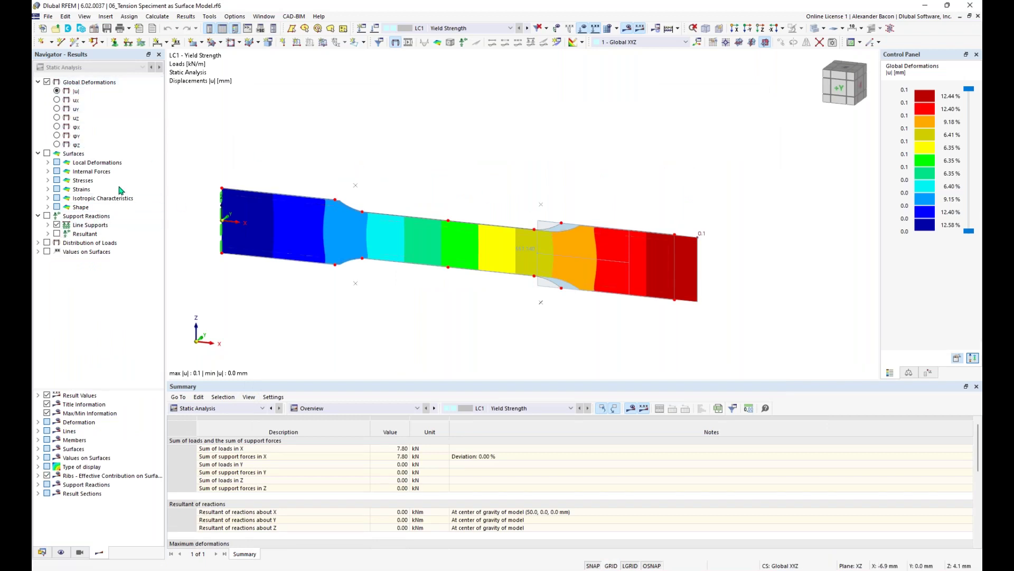
- Switch the results from global deformations to surface results and expand the equivalent stresses to the von Mises maximum
{"action": "left_click", "coordinate": [47, 154]}
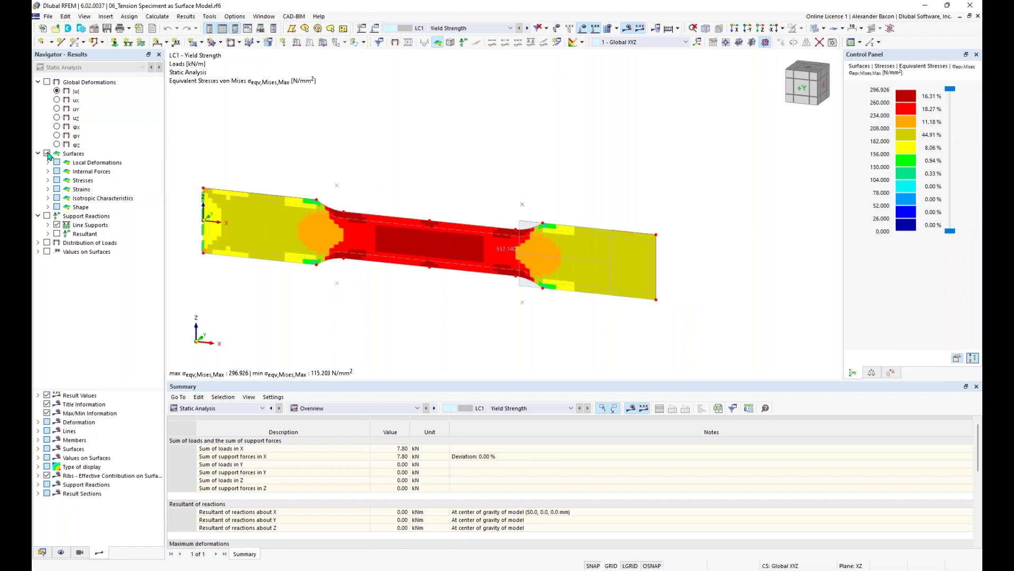
{"action": "left_click", "coordinate": [48, 180]}
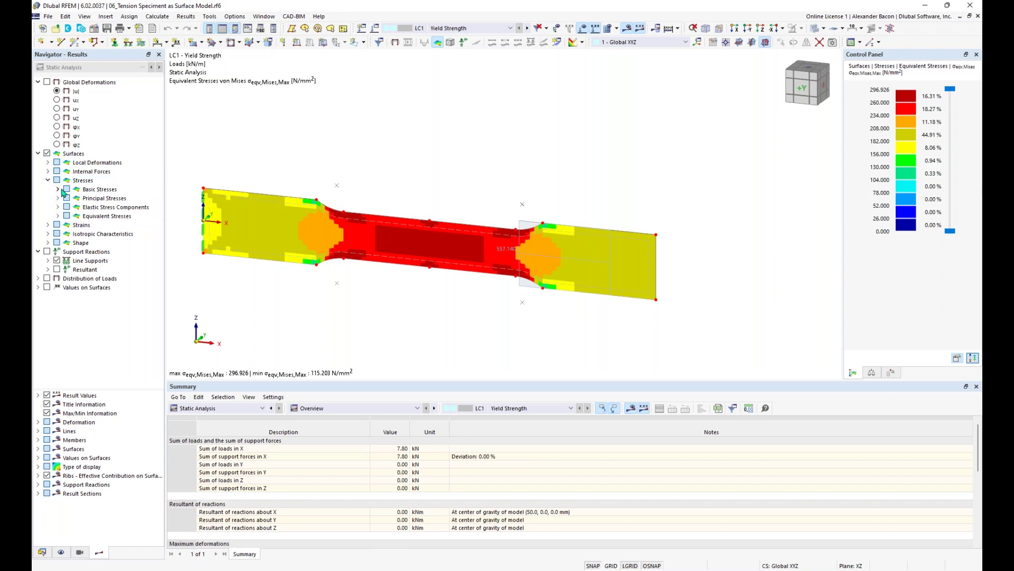
{"action": "left_click", "coordinate": [58, 216]}
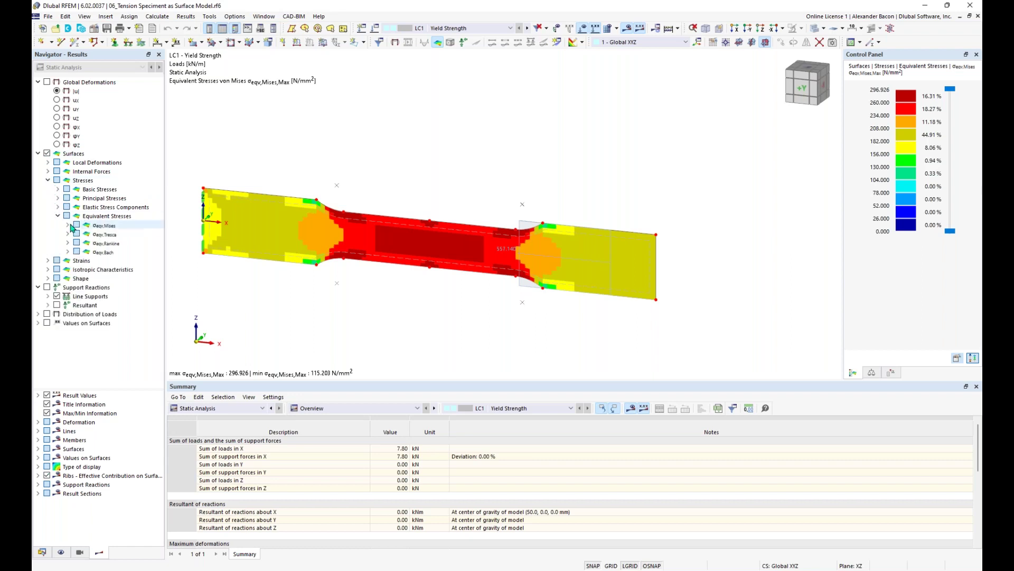
{"action": "left_click", "coordinate": [68, 225]}
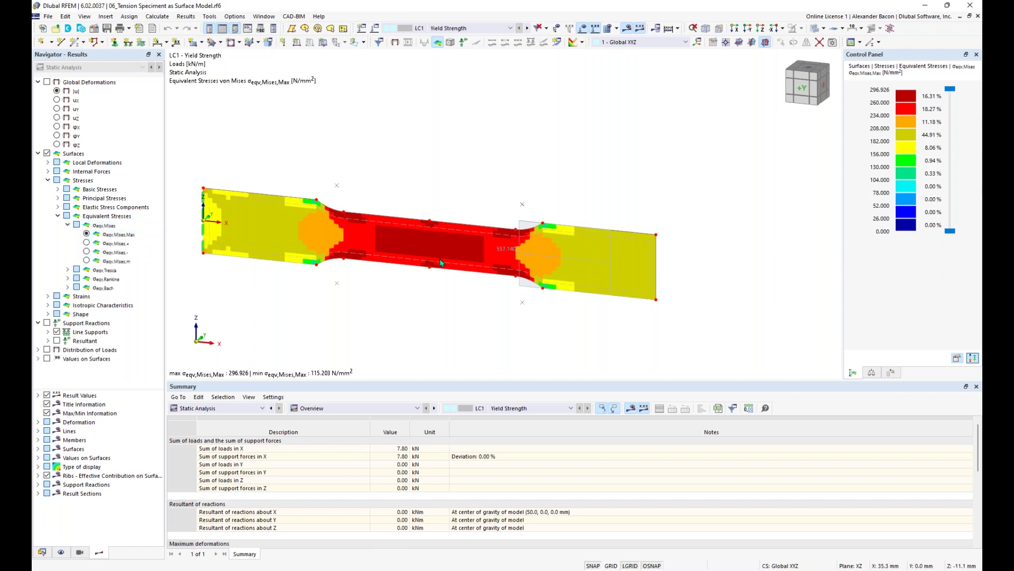
{"action": "middle_click_drag", "start_coordinate": [468, 296], "coordinate": [504, 302]}
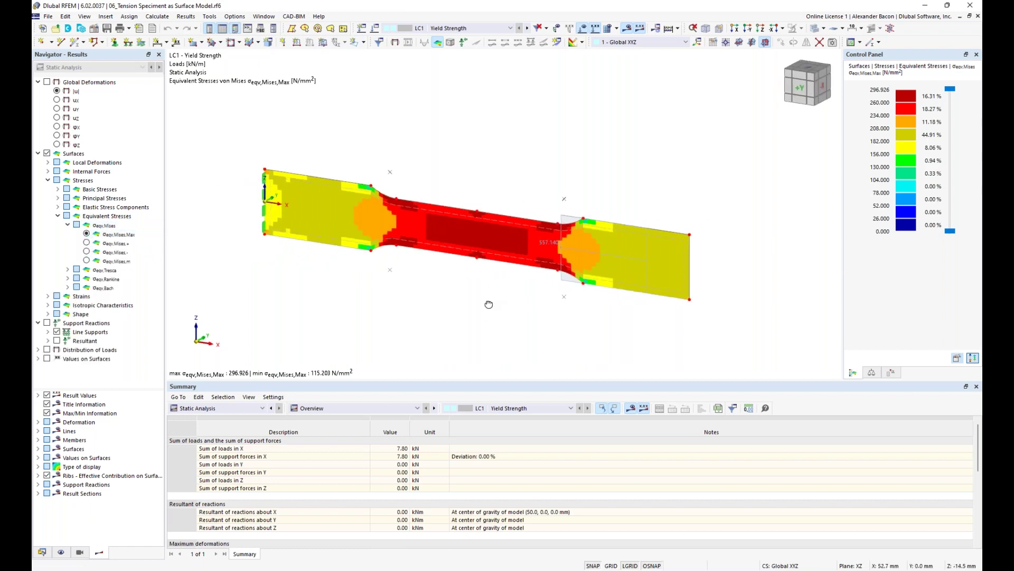
{"action": "scroll", "coordinate": [481, 301], "scroll_direction": "up", "scroll_amount": 1}
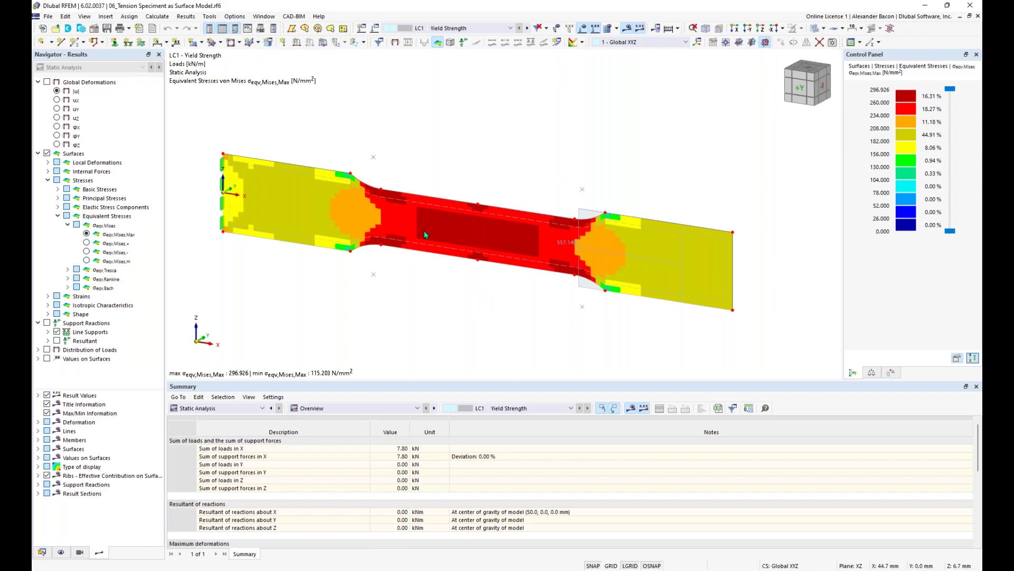
- Check the specified minimum yield stress of the 260W material assigned to the specimen surface
{"action": "double_click", "coordinate": [451, 230]}
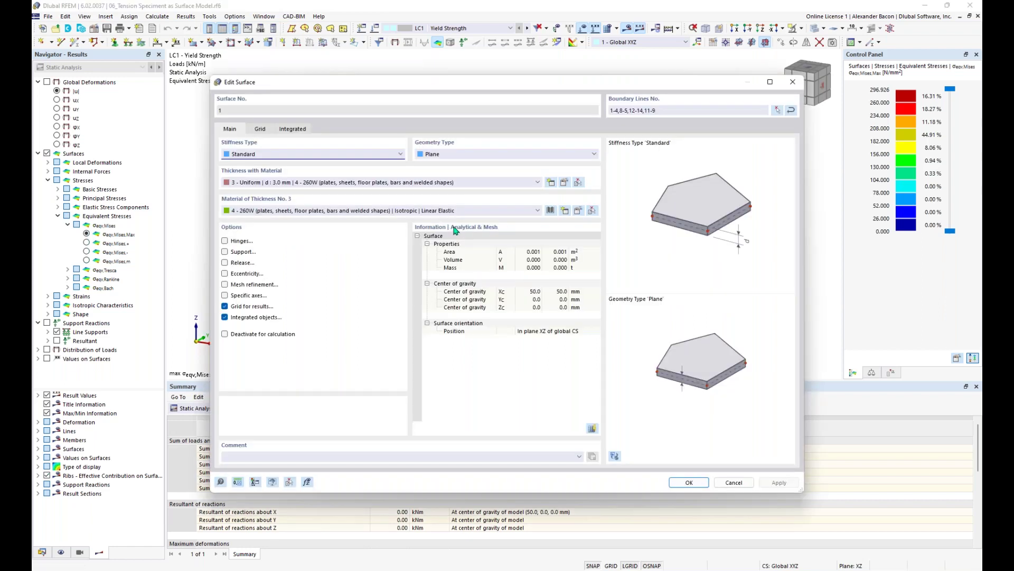
{"action": "left_click", "coordinate": [579, 212]}
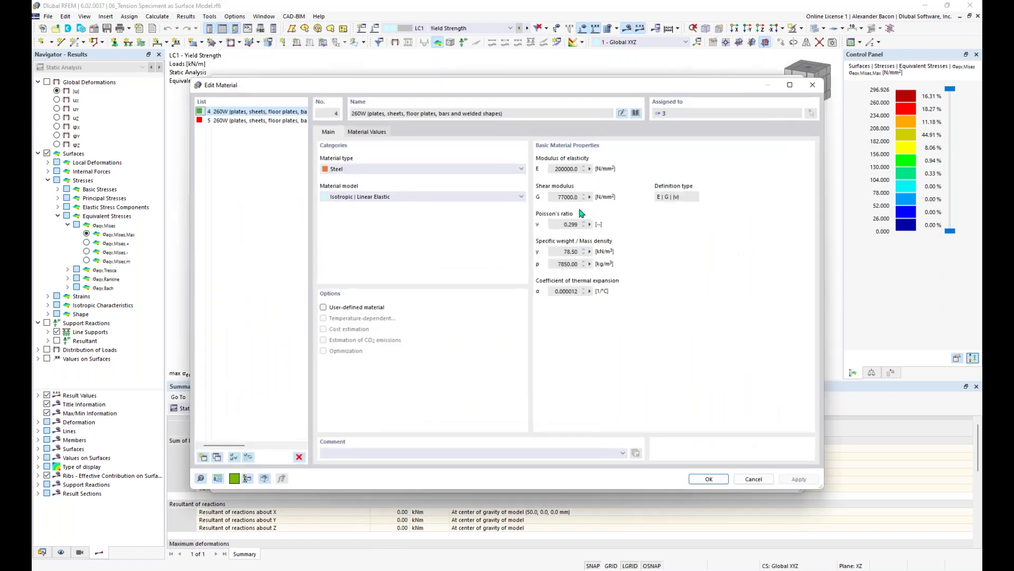
{"action": "left_click", "coordinate": [367, 132]}
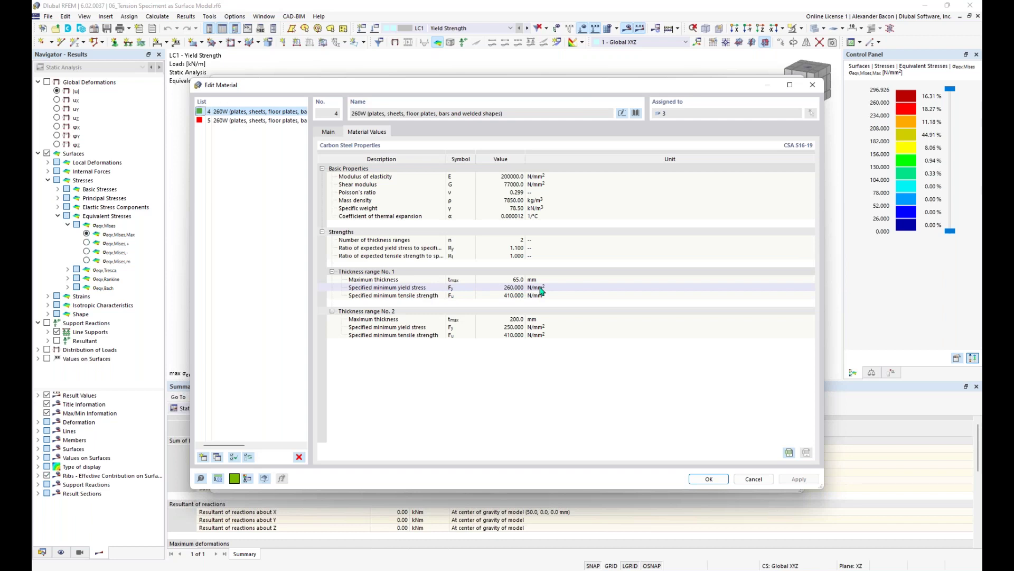
{"action": "left_click", "coordinate": [709, 478]}
{"action": "left_click", "coordinate": [691, 482]}
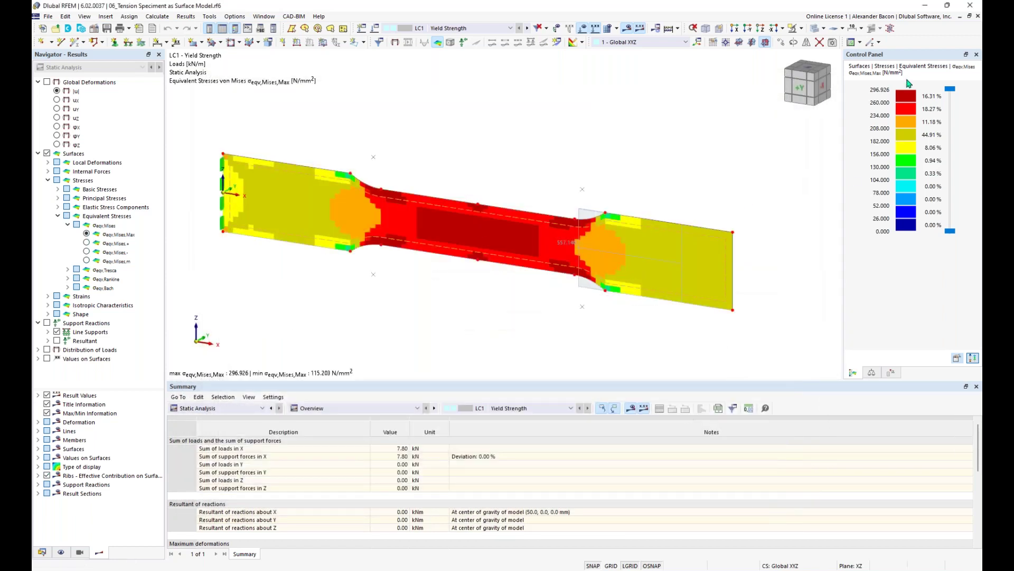
- Undock the result color scale and set its colors to refer to Max/Min
{"action": "left_click_drag", "start_coordinate": [904, 57], "coordinate": [825, 58]}
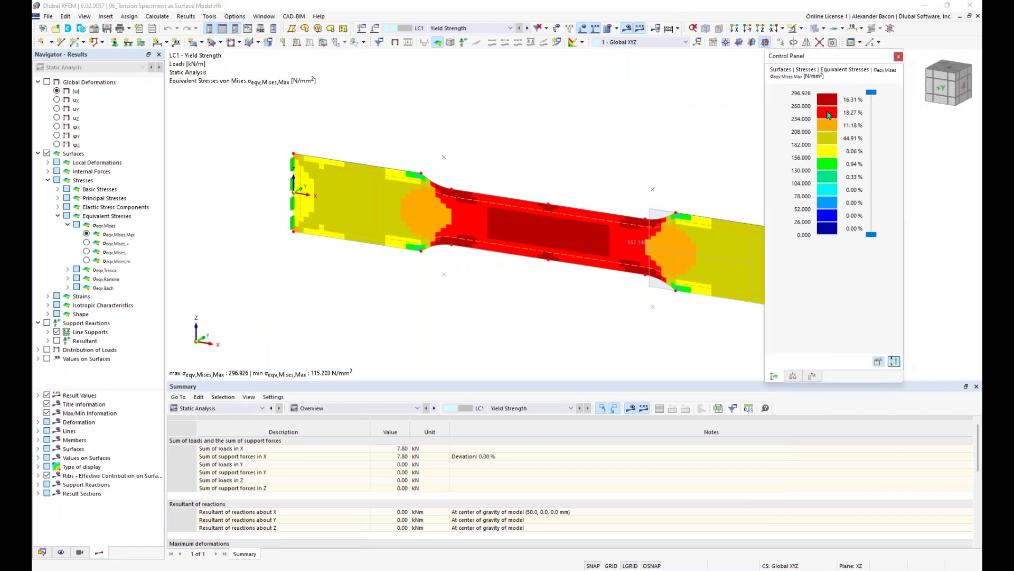
{"action": "double_click", "coordinate": [829, 115]}
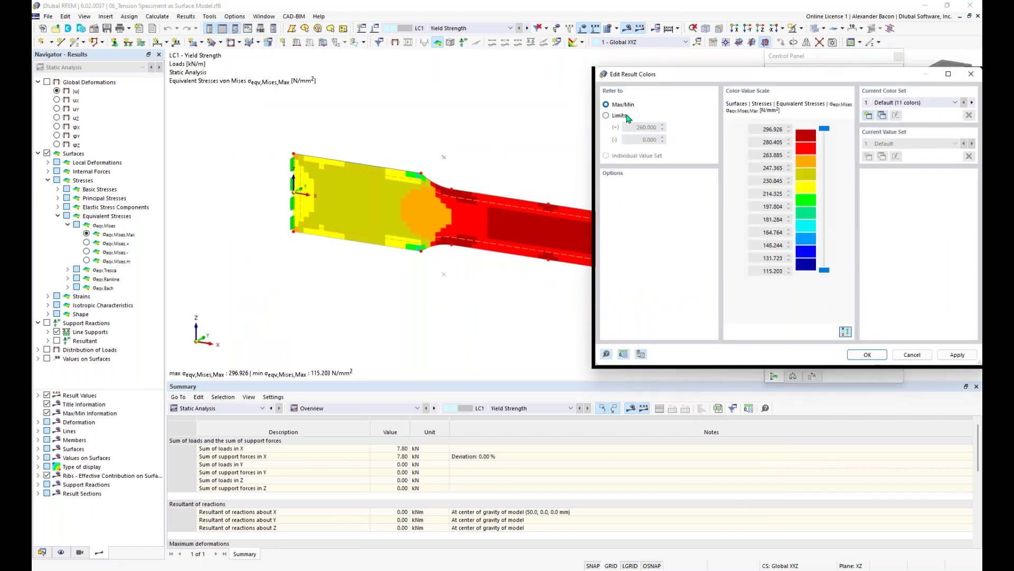
{"action": "left_click", "coordinate": [859, 353]}
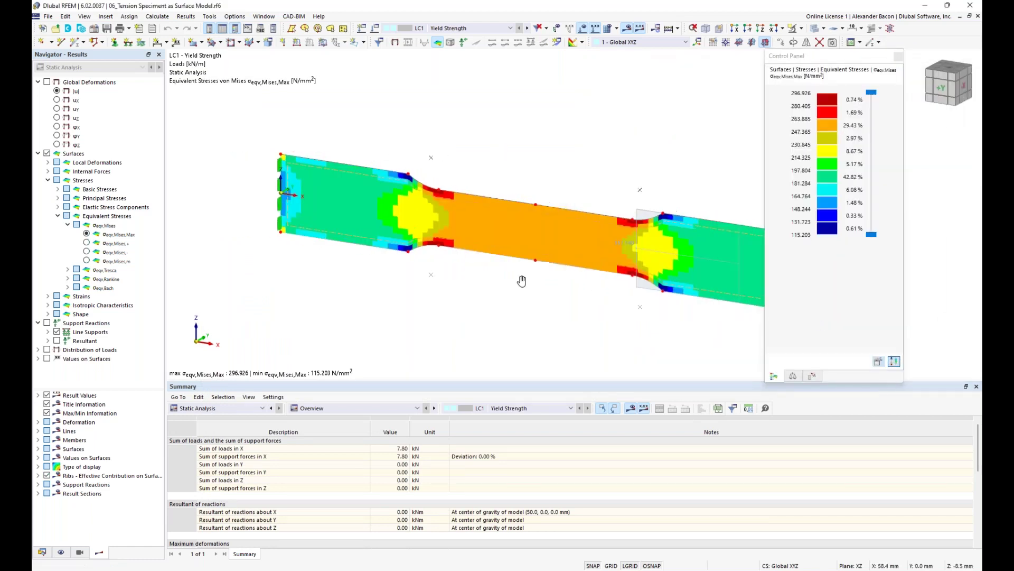
- Examine the von Mises stress distribution in the specimen's narrow section and at its curved transitions
{"action": "middle_click_drag", "start_coordinate": [521, 280], "coordinate": [451, 274]}
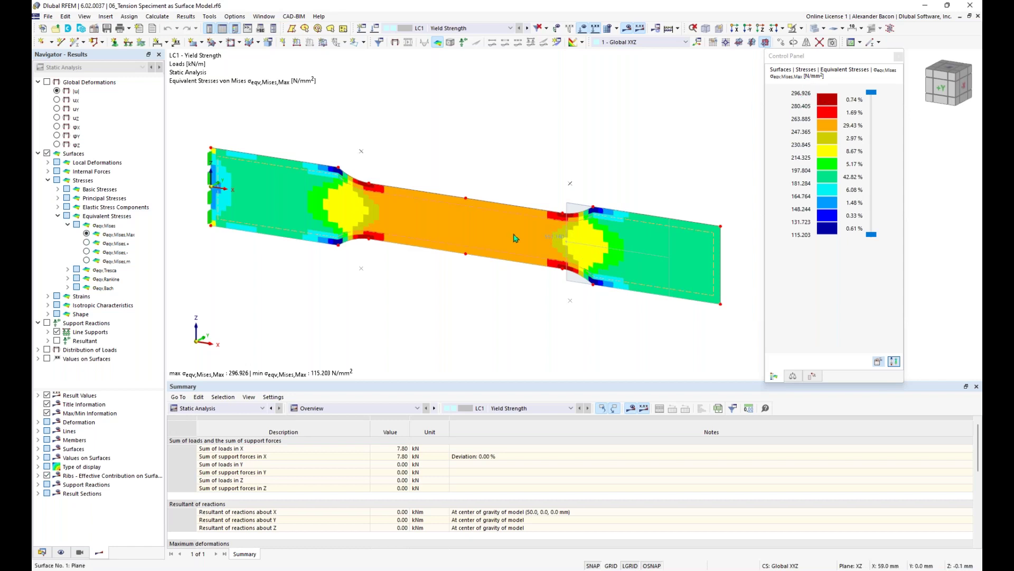
{"action": "scroll", "coordinate": [568, 217], "scroll_direction": "up", "scroll_amount": 2}
{"action": "scroll", "coordinate": [568, 217], "scroll_direction": "up", "scroll_amount": 1}
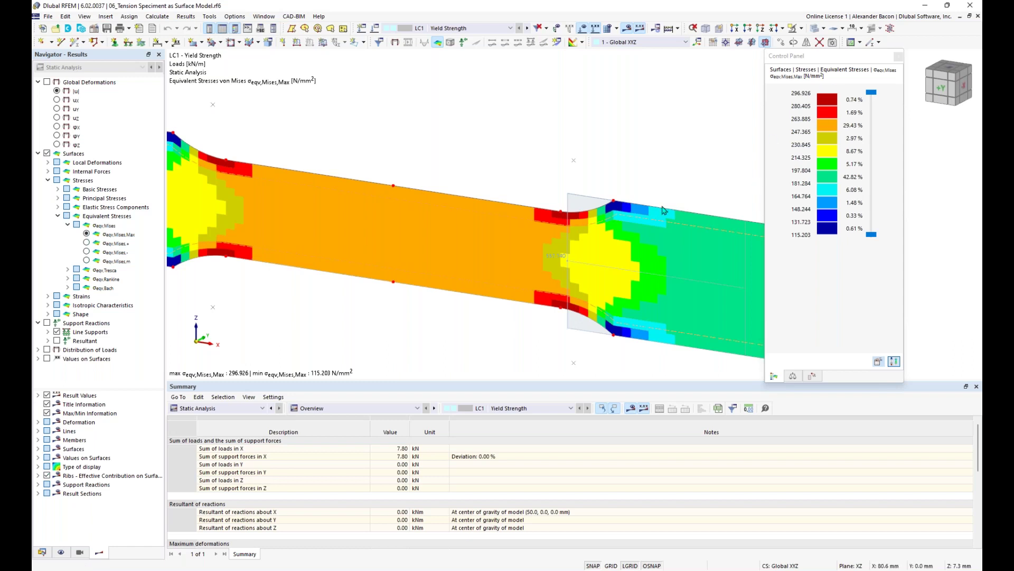
{"action": "scroll", "coordinate": [656, 158], "scroll_direction": "down", "scroll_amount": 2}
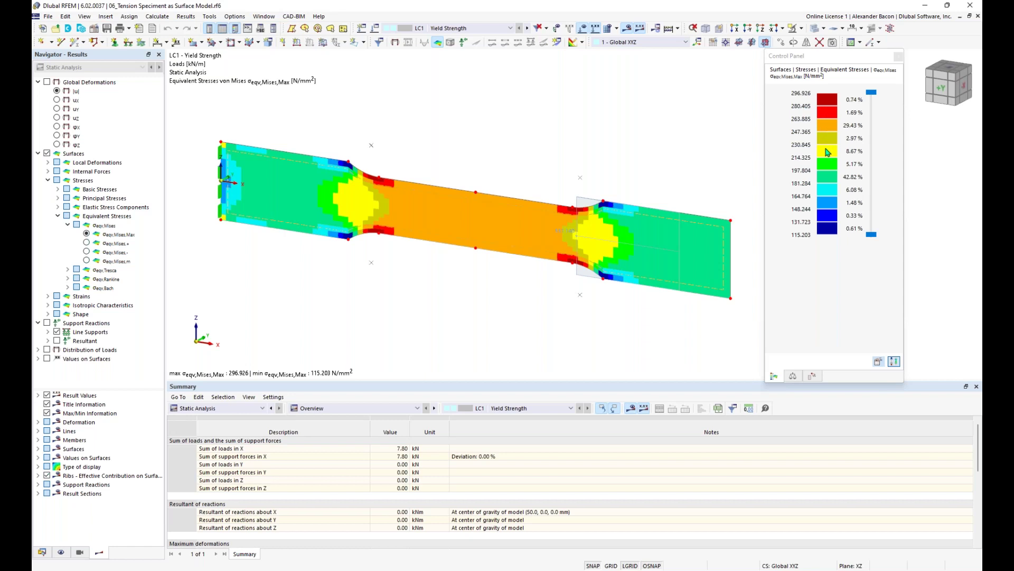
{"action": "mouse_move", "coordinate": [569, 237]}
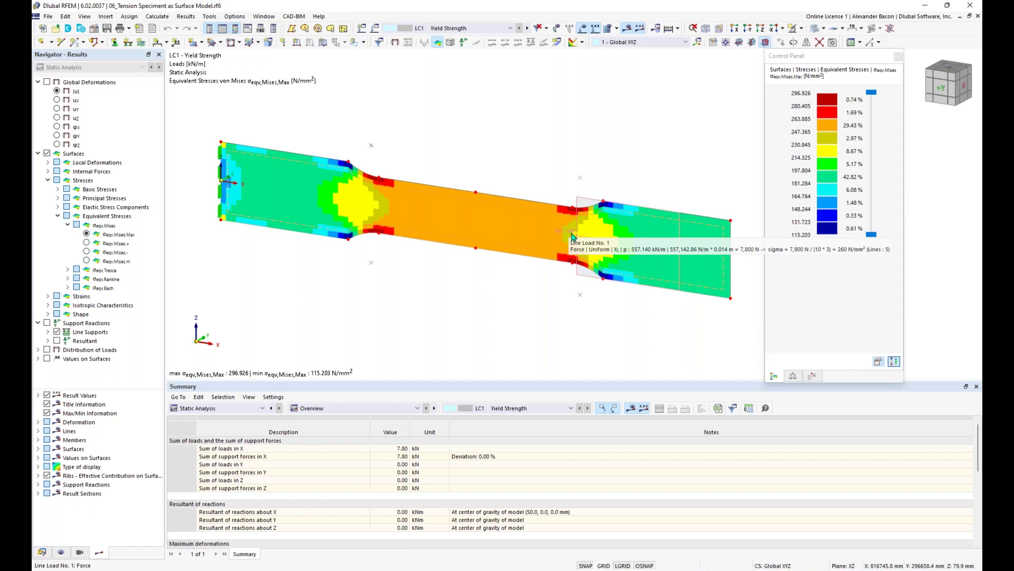
{"action": "scroll", "coordinate": [569, 236], "scroll_direction": "up", "scroll_amount": 2}
{"action": "scroll", "coordinate": [546, 238], "scroll_direction": "down", "scroll_amount": 2}
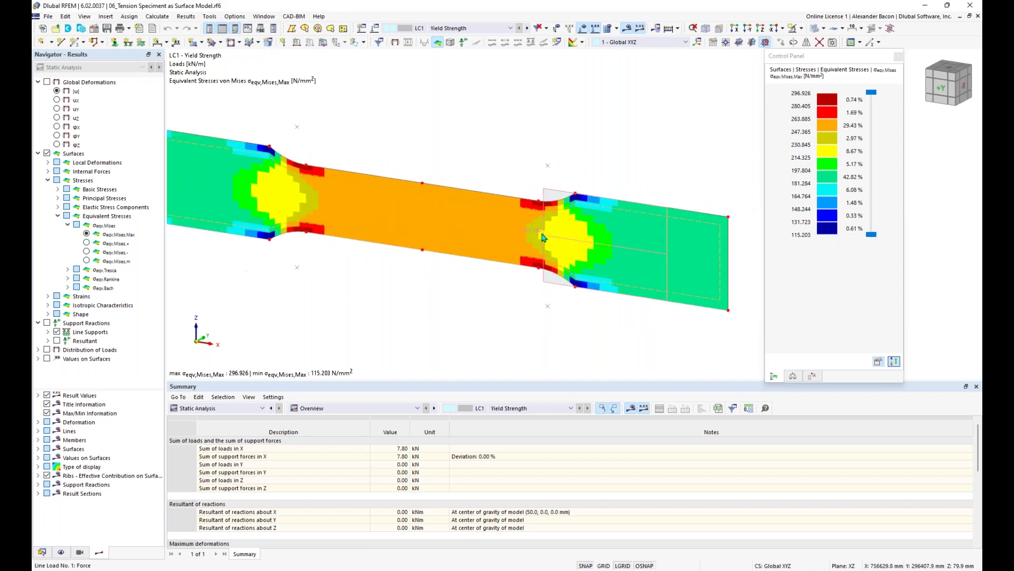
{"action": "scroll", "coordinate": [539, 237], "scroll_direction": "down", "scroll_amount": 1}
{"action": "scroll", "coordinate": [529, 240], "scroll_direction": "up", "scroll_amount": 1}
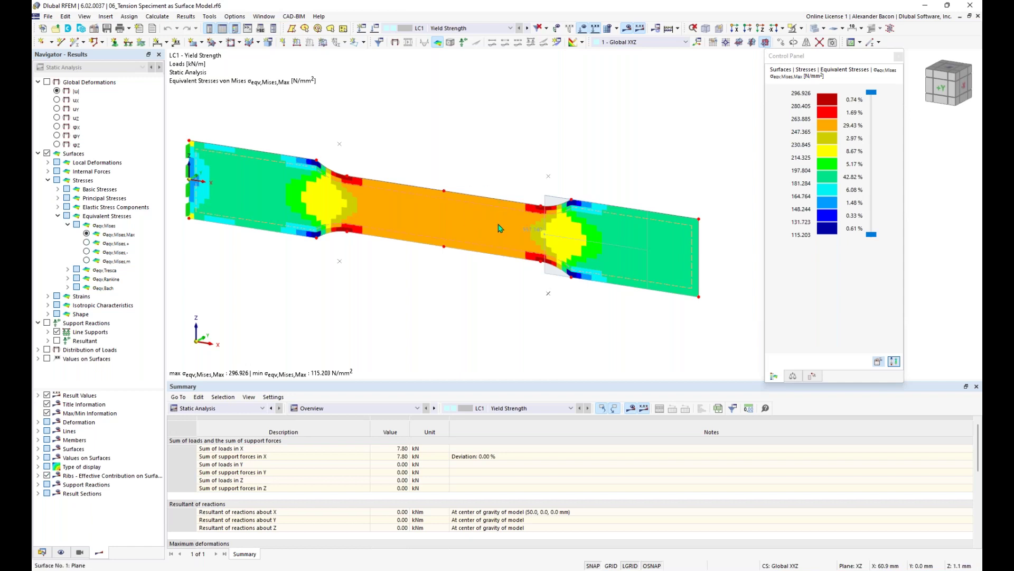
- Inspect the loaded end line's length and review the LC1 line load's magnitude, direction and comment
{"action": "mouse_move", "coordinate": [498, 225]}
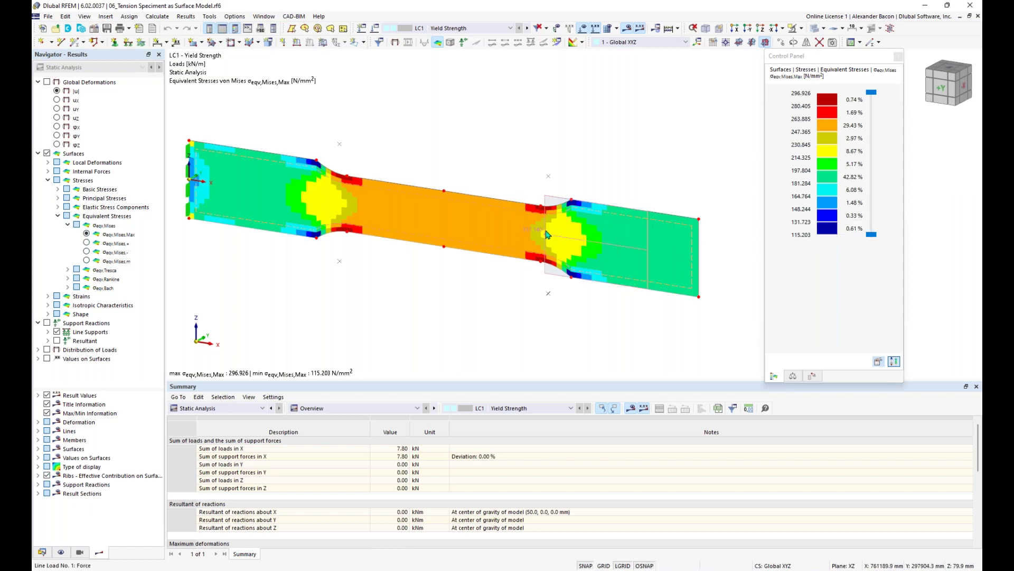
{"action": "mouse_move", "coordinate": [547, 234]}
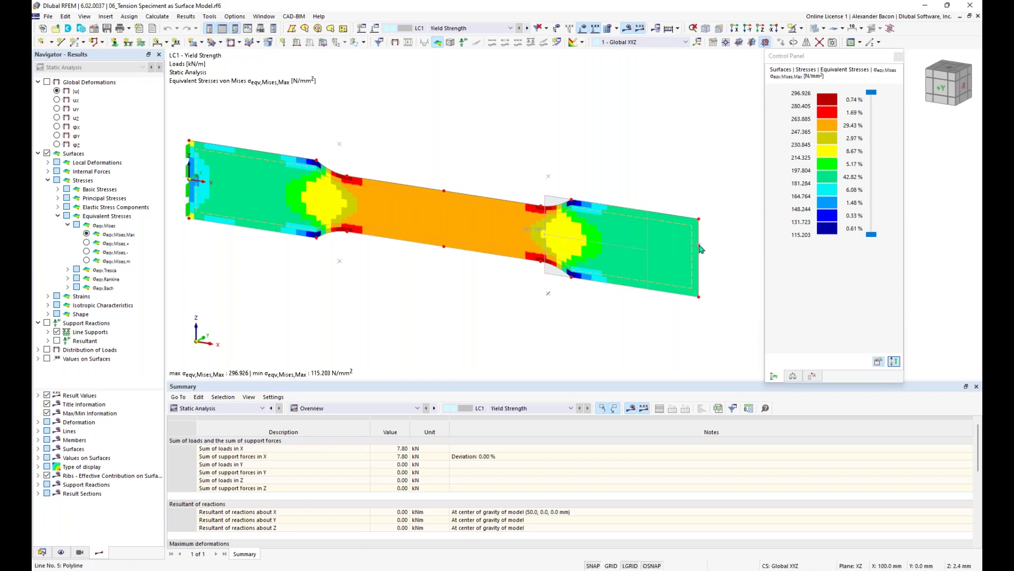
{"action": "mouse_move", "coordinate": [700, 249]}
{"action": "mouse_move", "coordinate": [700, 279]}
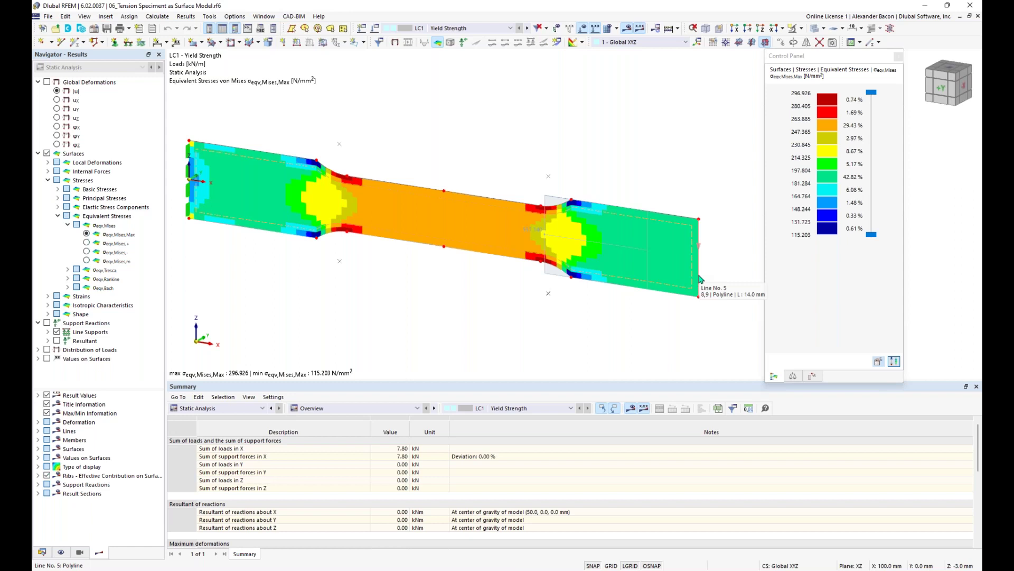
{"action": "double_click", "coordinate": [538, 234]}
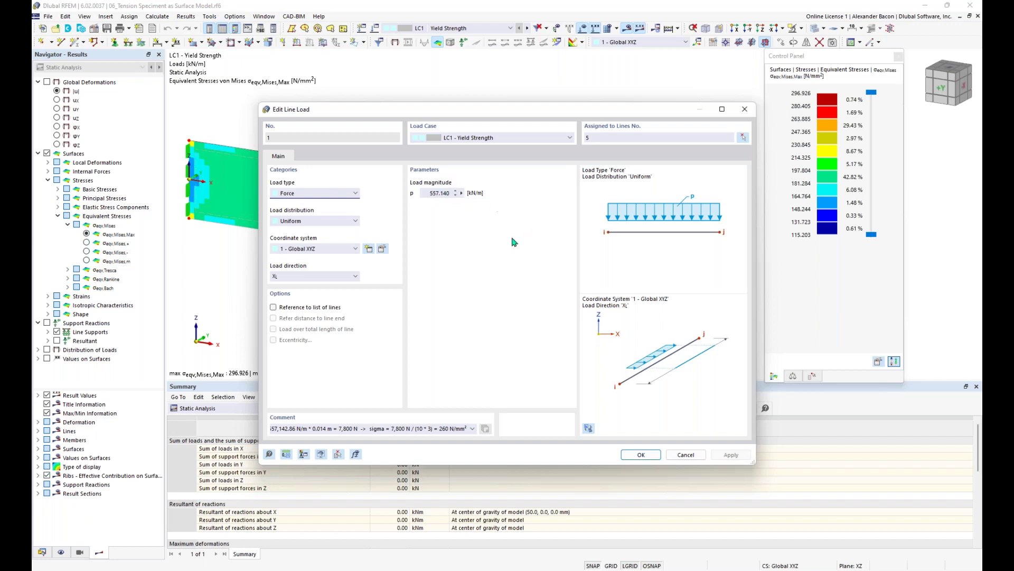
{"action": "left_click", "coordinate": [640, 455]}
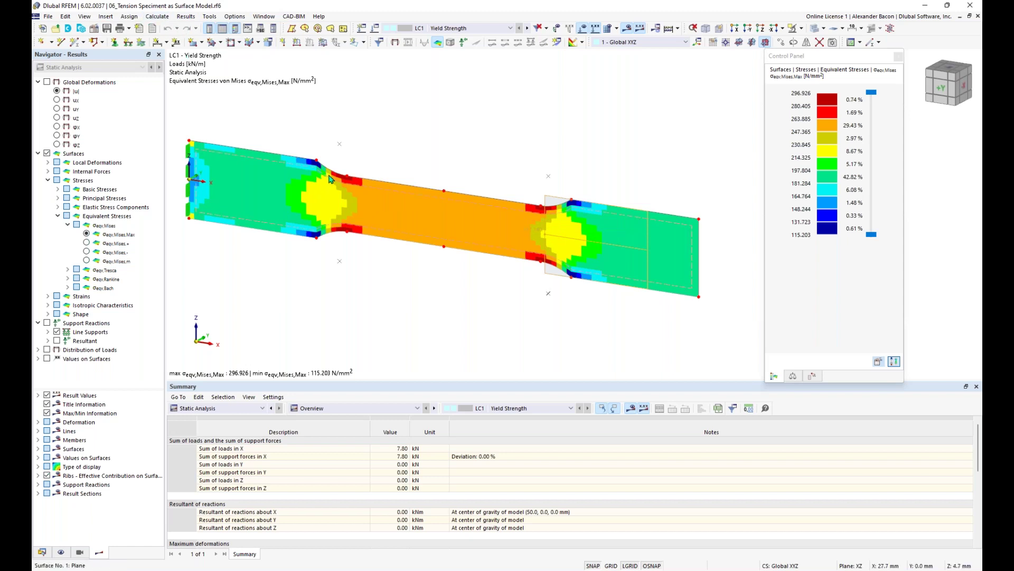
- Review the surface result smoothing types, previewing Continuous within surfaces, and keep Constant on mesh elements
{"action": "mouse_move", "coordinate": [329, 179]}
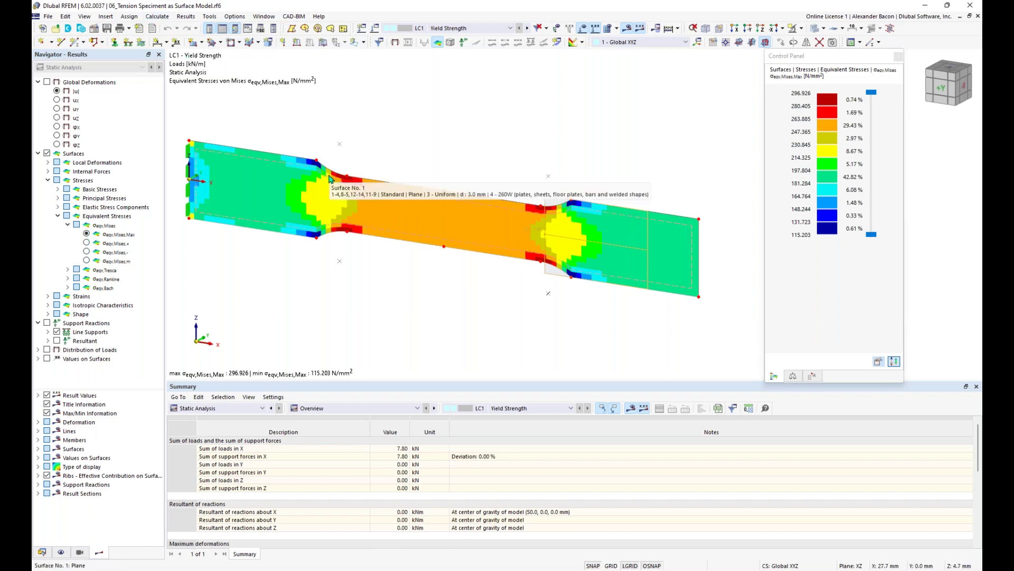
{"action": "left_click", "coordinate": [159, 17]}
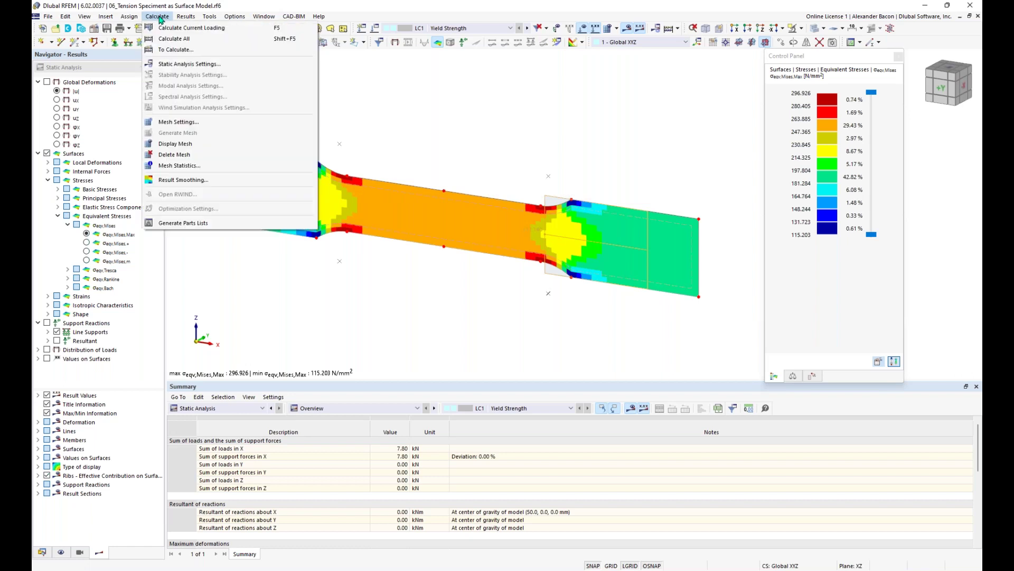
{"action": "left_click", "coordinate": [200, 179]}
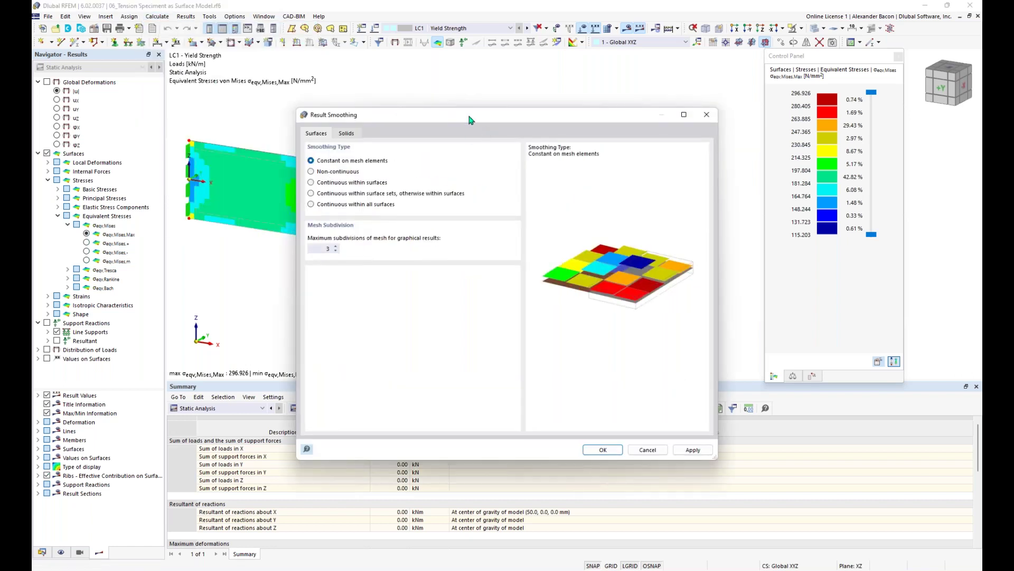
{"action": "left_click_drag", "start_coordinate": [471, 117], "coordinate": [445, 100]}
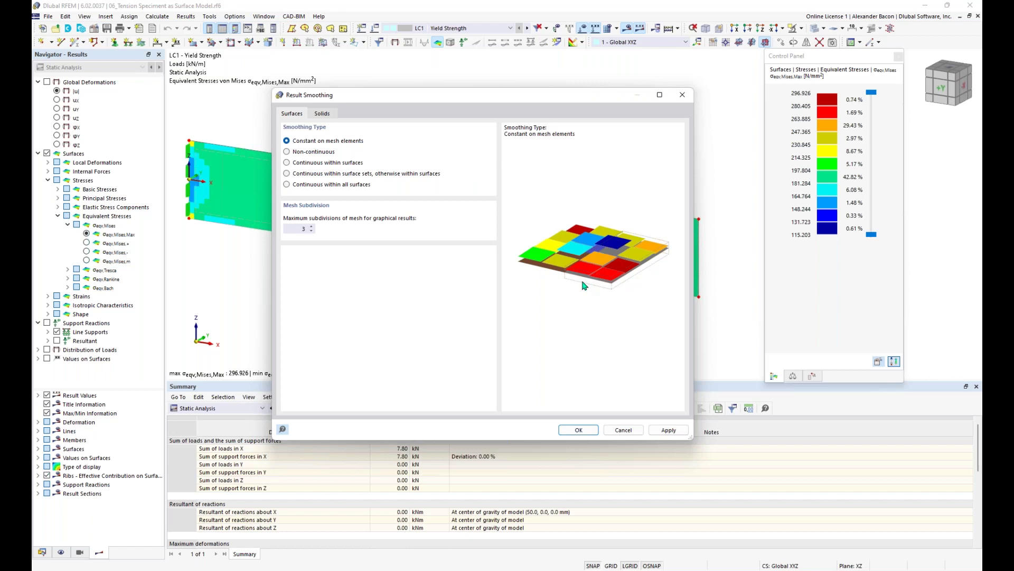
{"action": "left_click", "coordinate": [299, 164]}
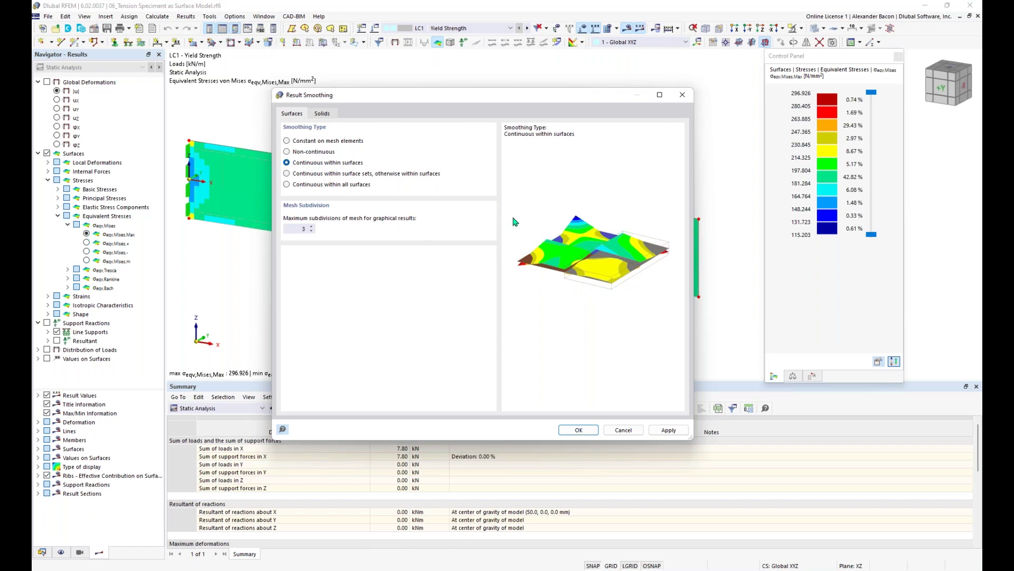
{"action": "left_click", "coordinate": [288, 142]}
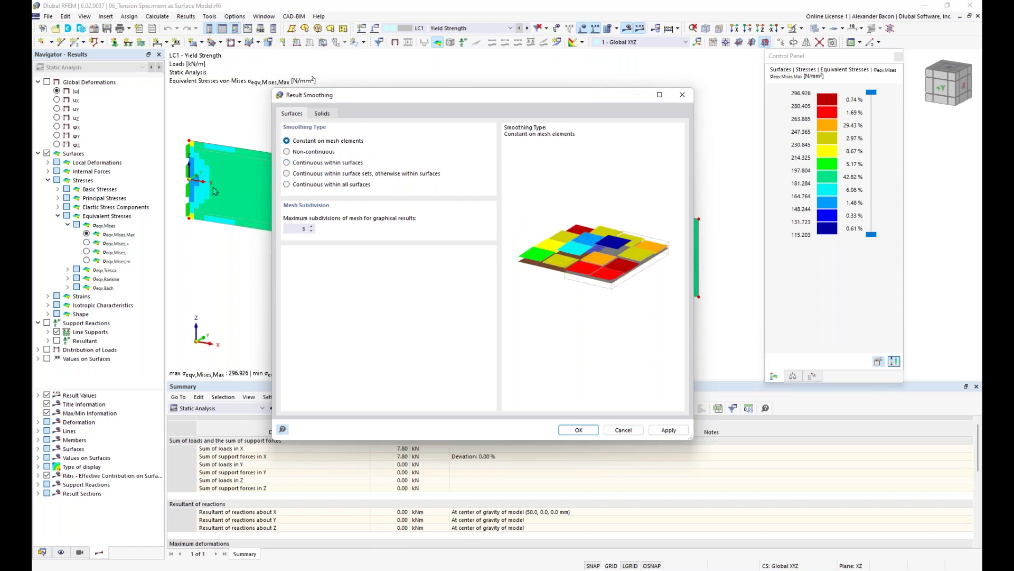
{"action": "left_click", "coordinate": [578, 430]}
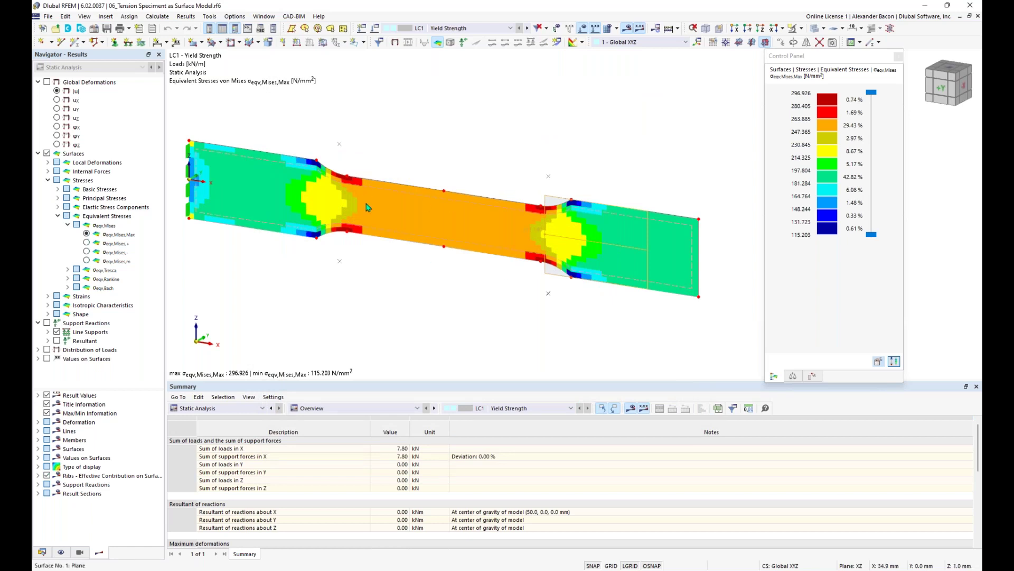
- Set the von Mises result colors to refer to Limits of 260 and 0 N/mm²
{"action": "mouse_move", "coordinate": [368, 207]}
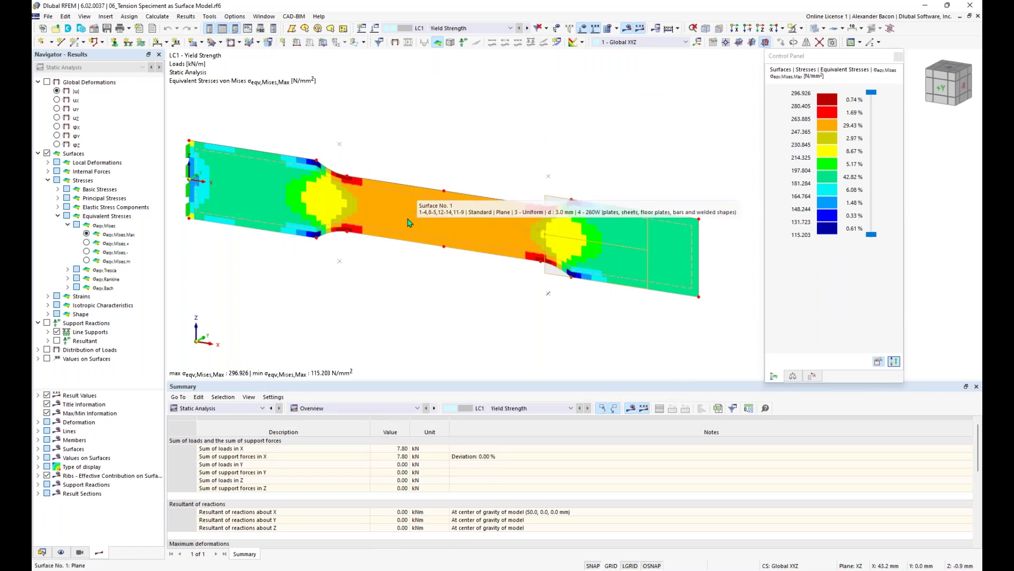
{"action": "double_click", "coordinate": [828, 160]}
{"action": "left_click_drag", "start_coordinate": [812, 80], "coordinate": [496, 69]}
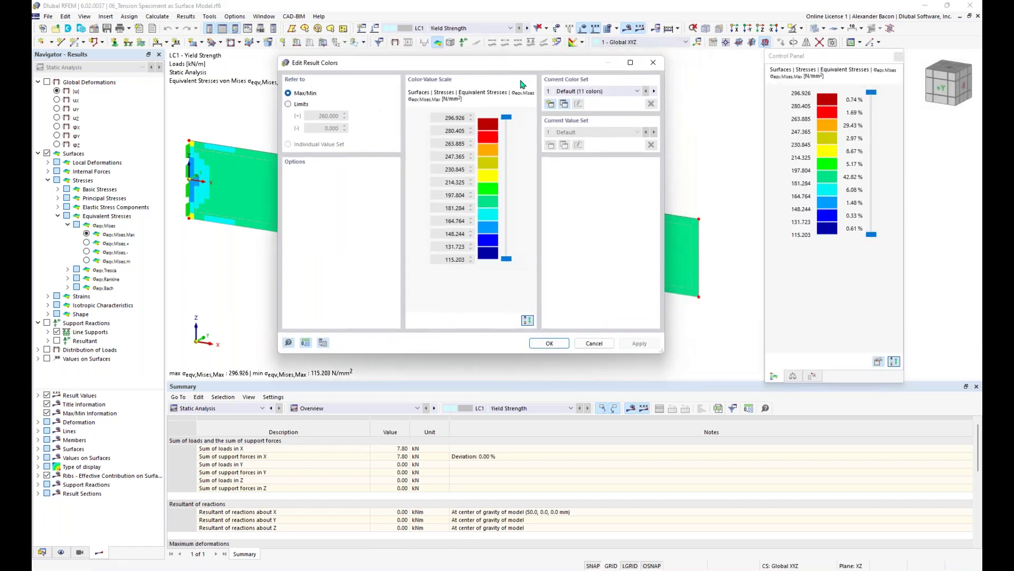
{"action": "left_click", "coordinate": [288, 104]}
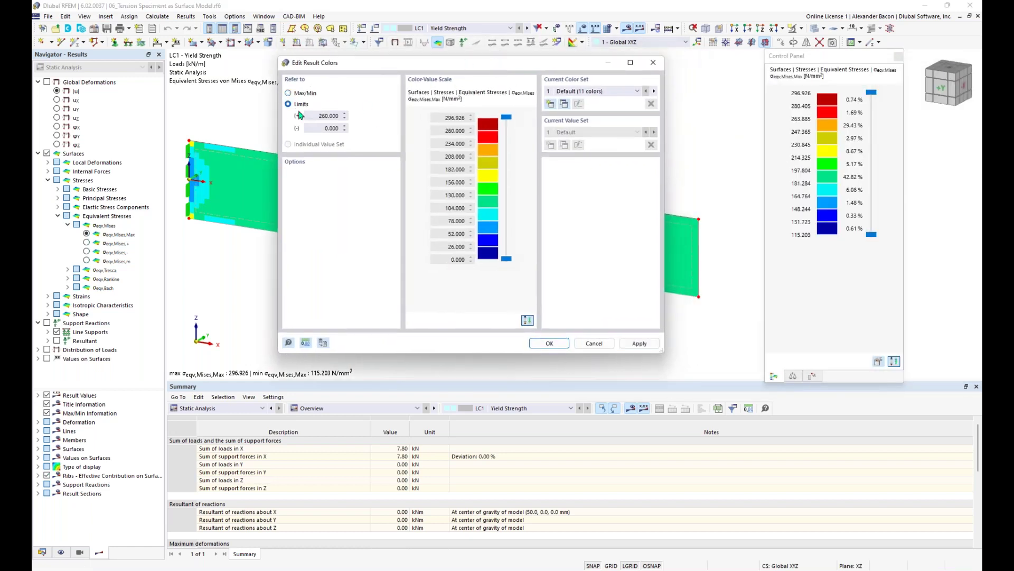
{"action": "left_click", "coordinate": [549, 344]}
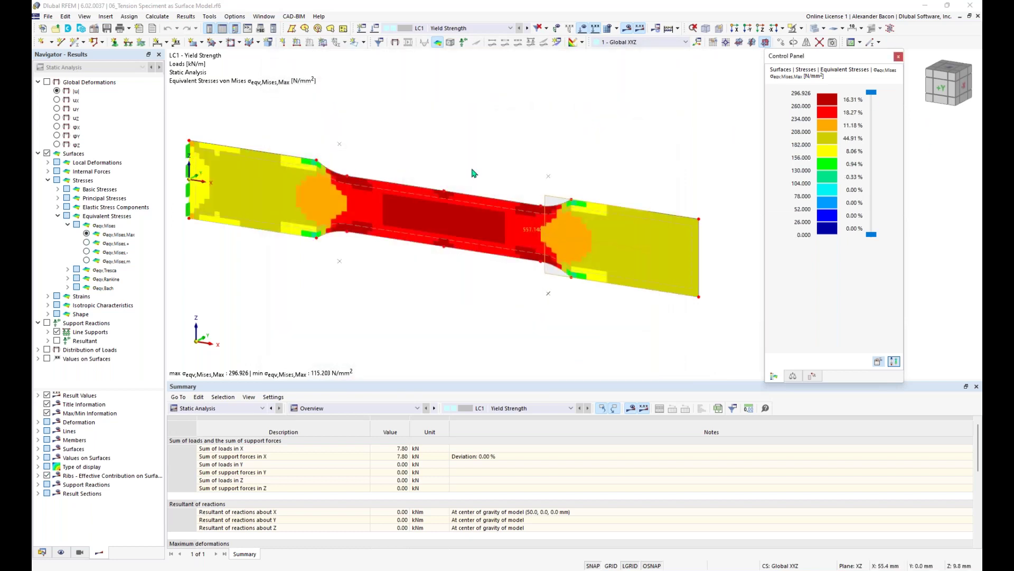
{"action": "middle_click_drag", "start_coordinate": [489, 175], "coordinate": [495, 177]}
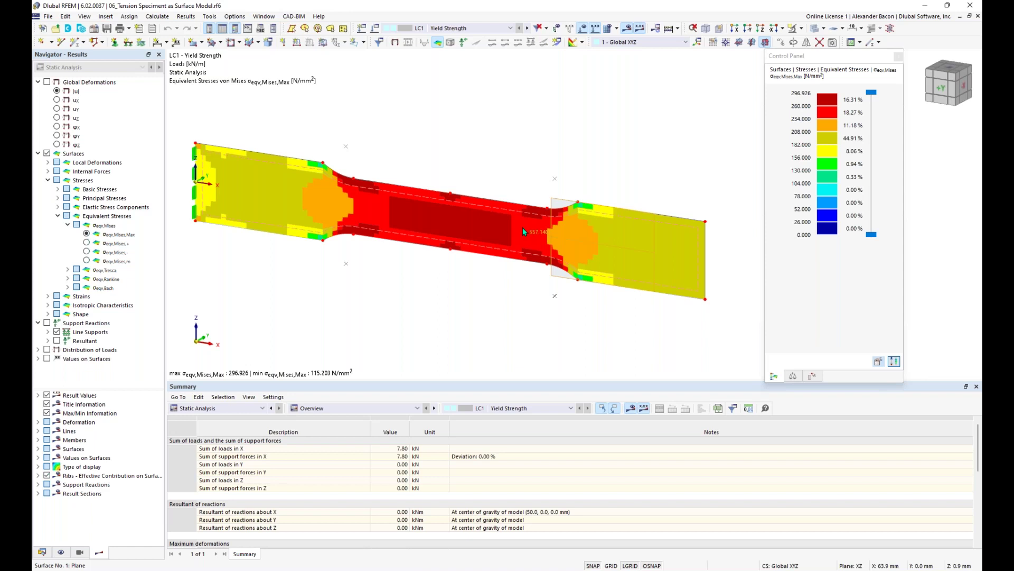
- Change the specimen surface's thickness material to 5 - 260W with the Isotropic | Plastic (Surfaces/Solids) model
{"action": "double_click", "coordinate": [486, 233]}
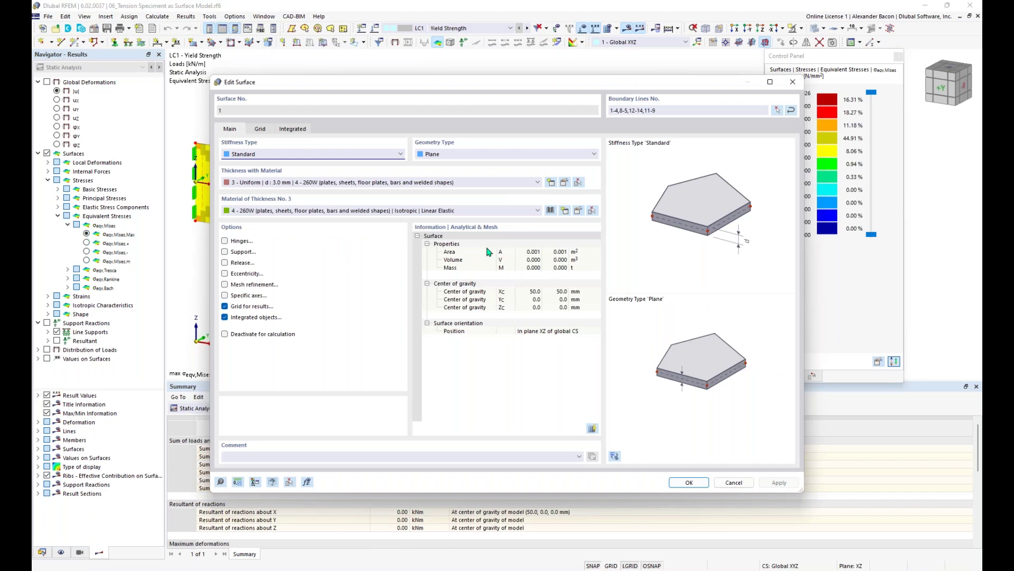
{"action": "left_click", "coordinate": [448, 212]}
{"action": "left_click", "coordinate": [449, 230]}
{"action": "left_click", "coordinate": [429, 210]}
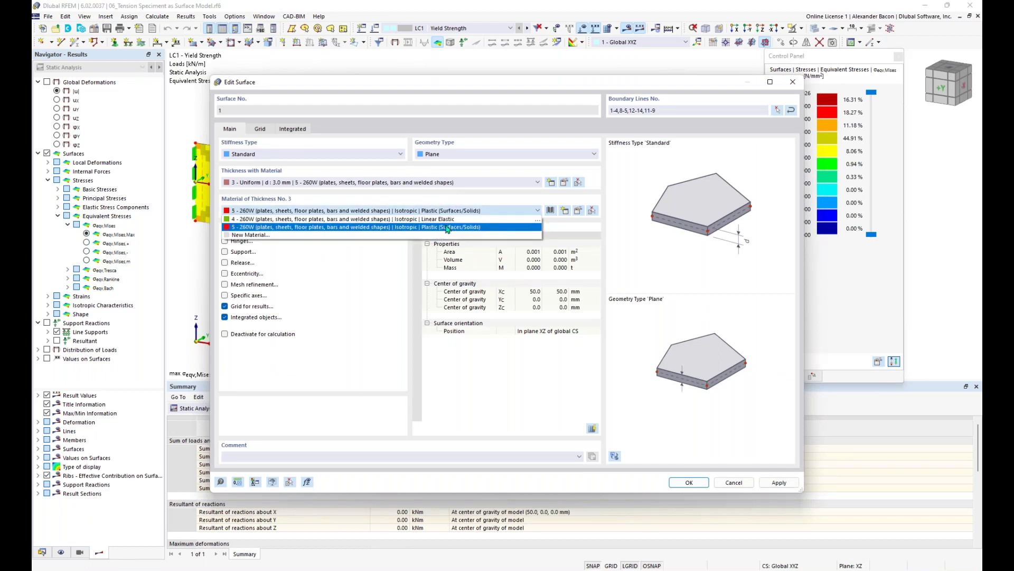
{"action": "left_click", "coordinate": [448, 227]}
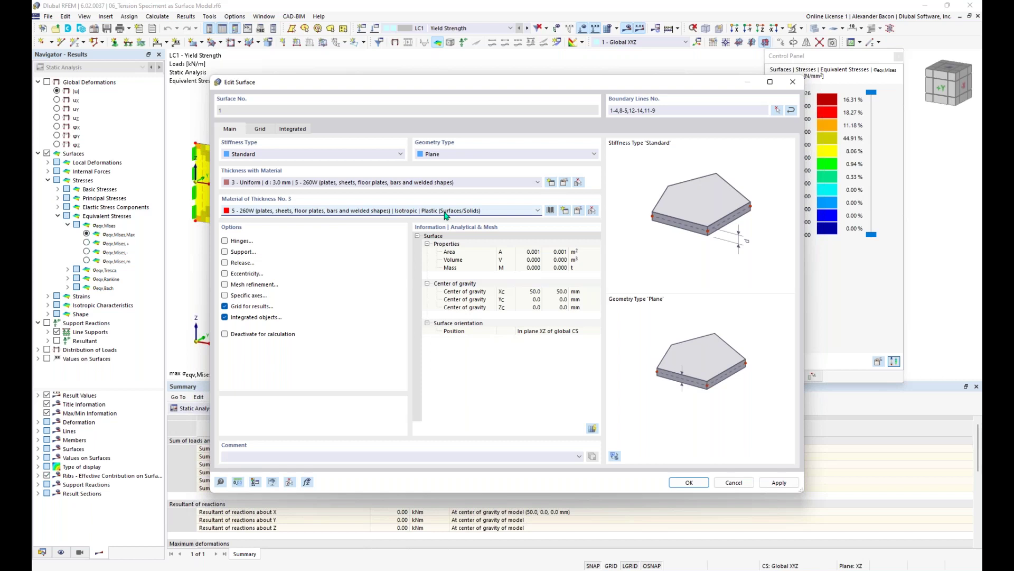
- Review the plastic 260W material's available material models, stress failure hypotheses, diagram type and yield strengths
{"action": "left_click", "coordinate": [579, 212]}
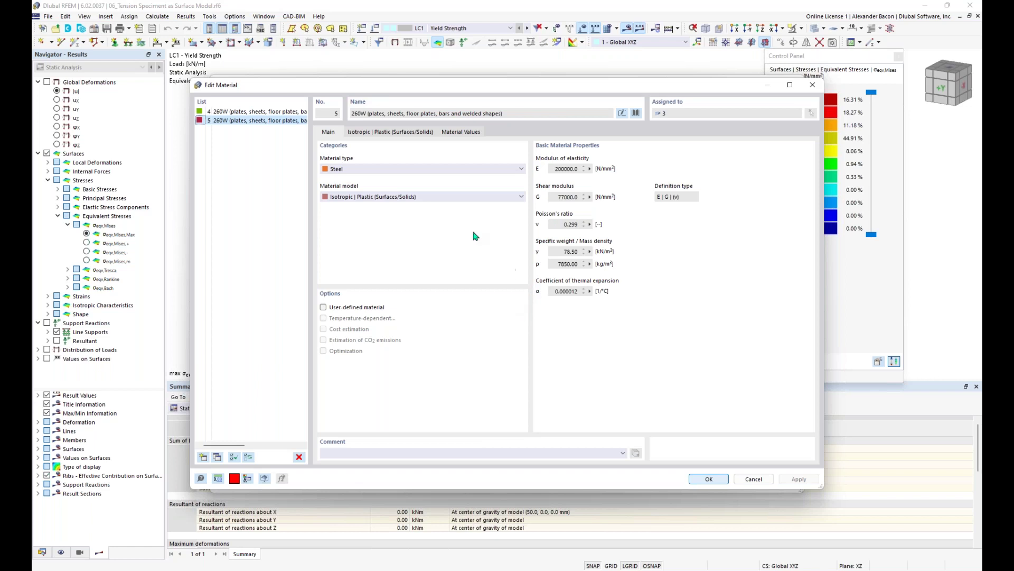
{"action": "left_click", "coordinate": [376, 198]}
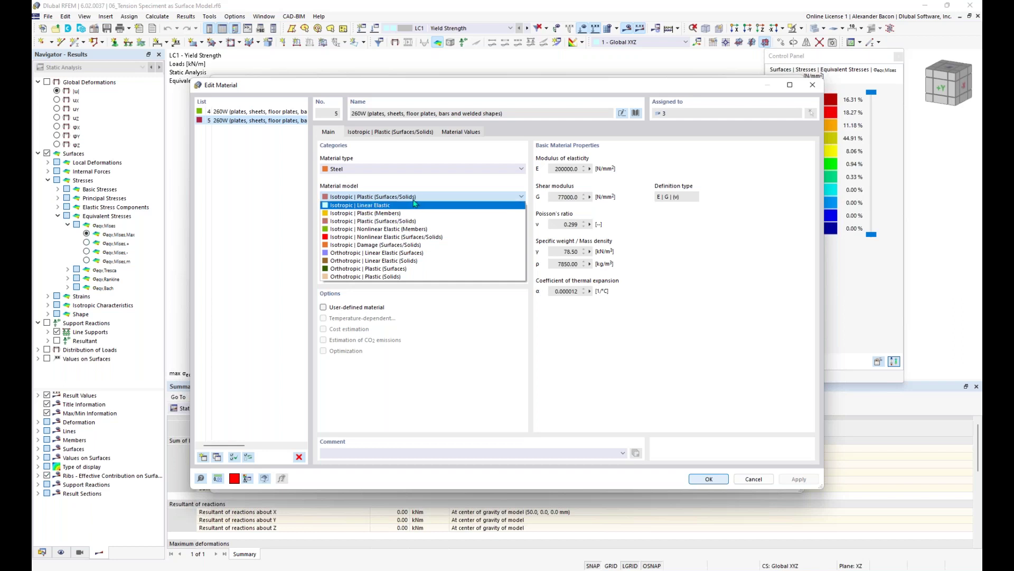
{"action": "left_click", "coordinate": [413, 201]}
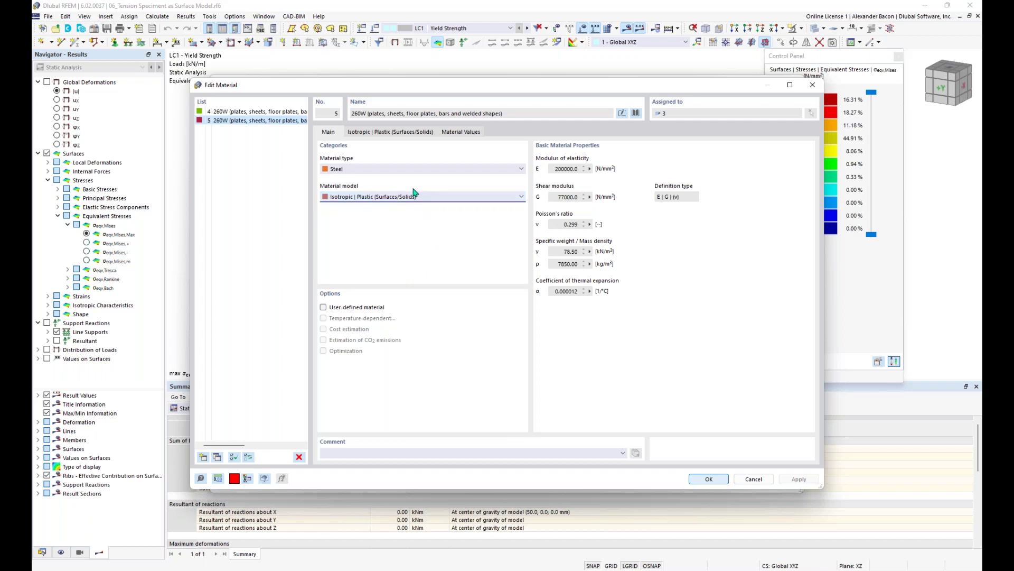
{"action": "left_click", "coordinate": [388, 135]}
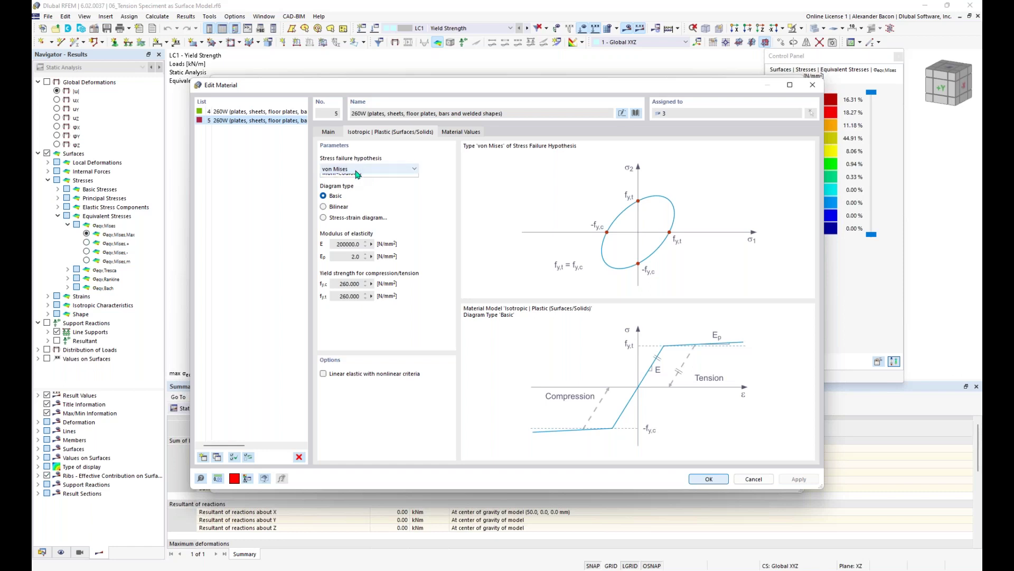
{"action": "left_click", "coordinate": [358, 171]}
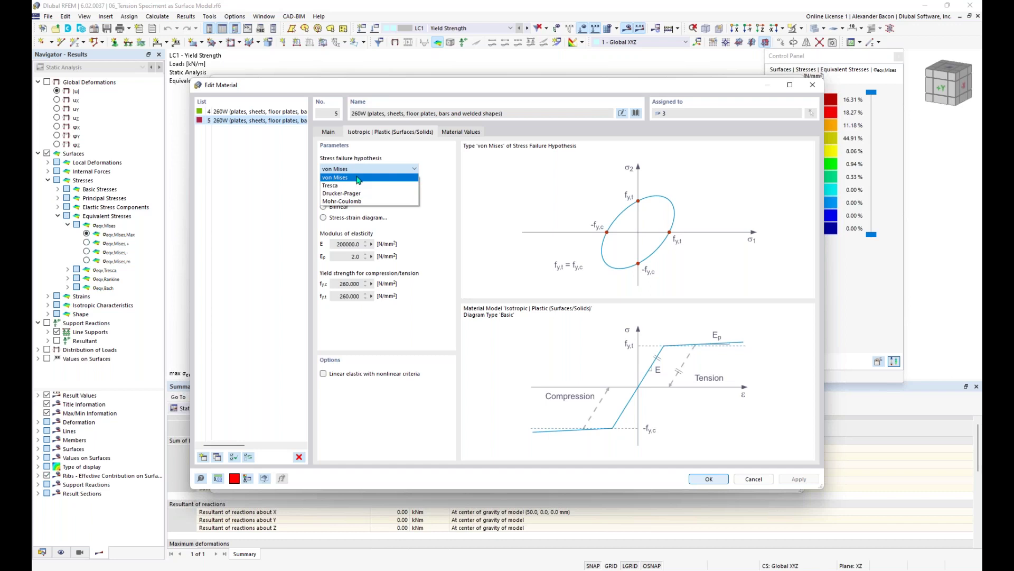
{"action": "left_click", "coordinate": [359, 170]}
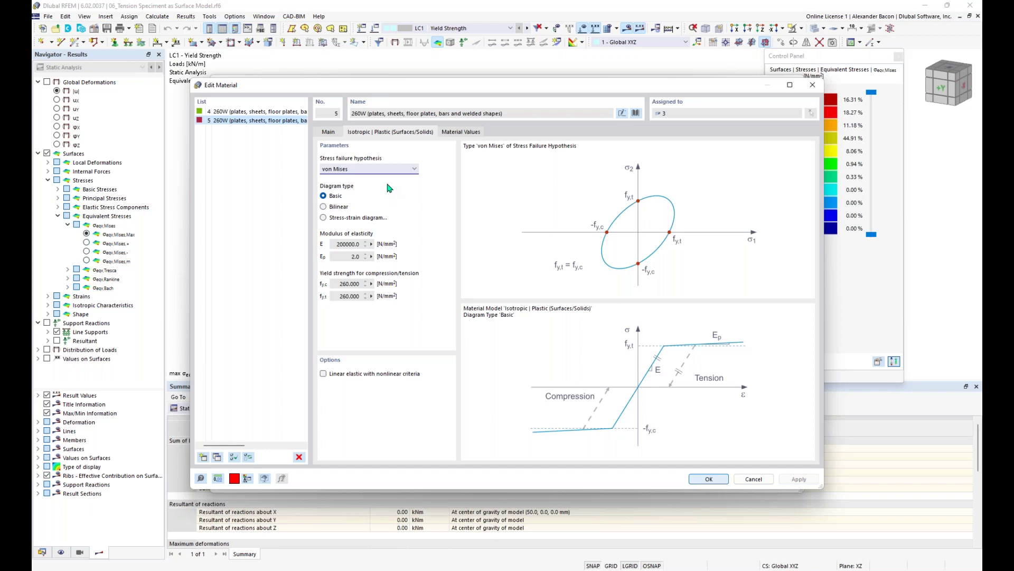
{"action": "left_click", "coordinate": [718, 480]}
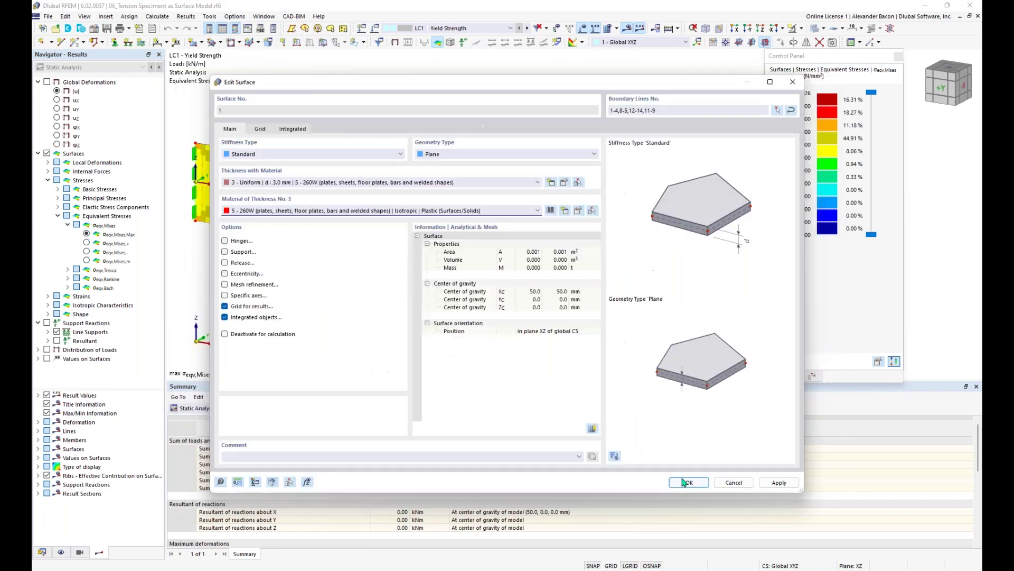
- Apply the surface's material change and recalculate the results, and refer the von Mises color scale to Max/Min
{"action": "left_click", "coordinate": [688, 479]}
{"action": "left_click", "coordinate": [551, 334]}
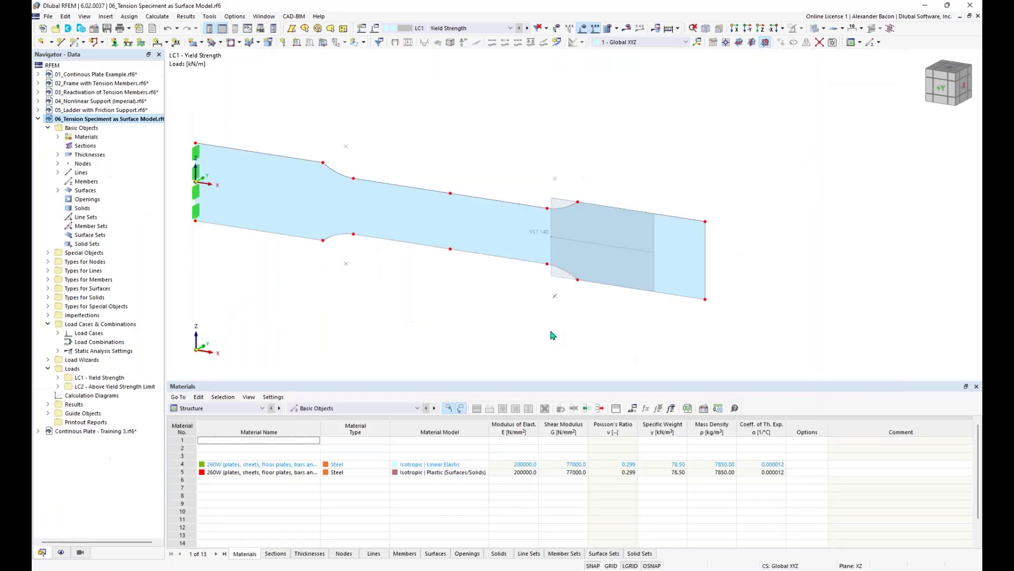
{"action": "scroll", "coordinate": [507, 333], "scroll_direction": "down", "scroll_amount": 2}
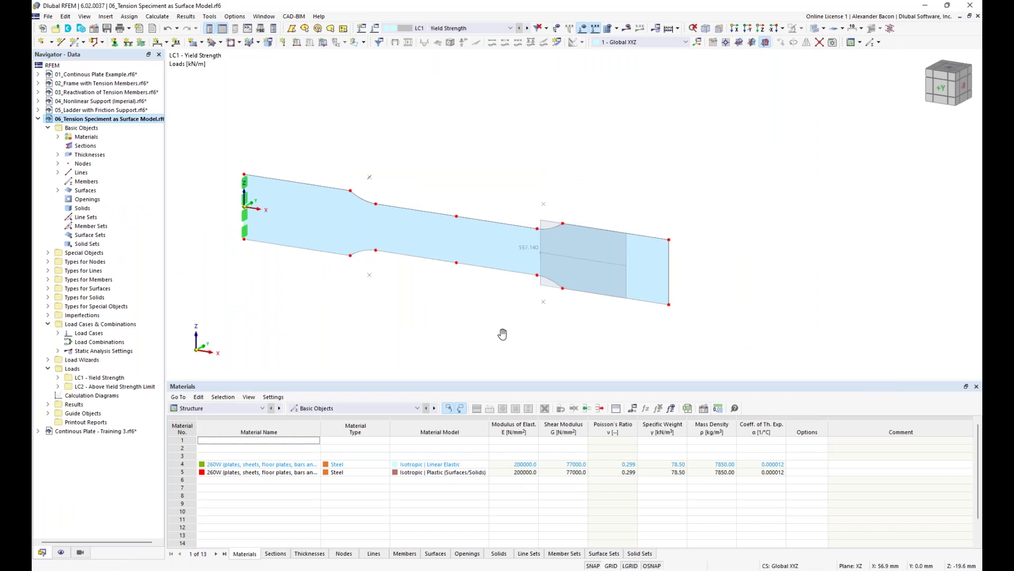
{"action": "left_click", "coordinate": [629, 30]}
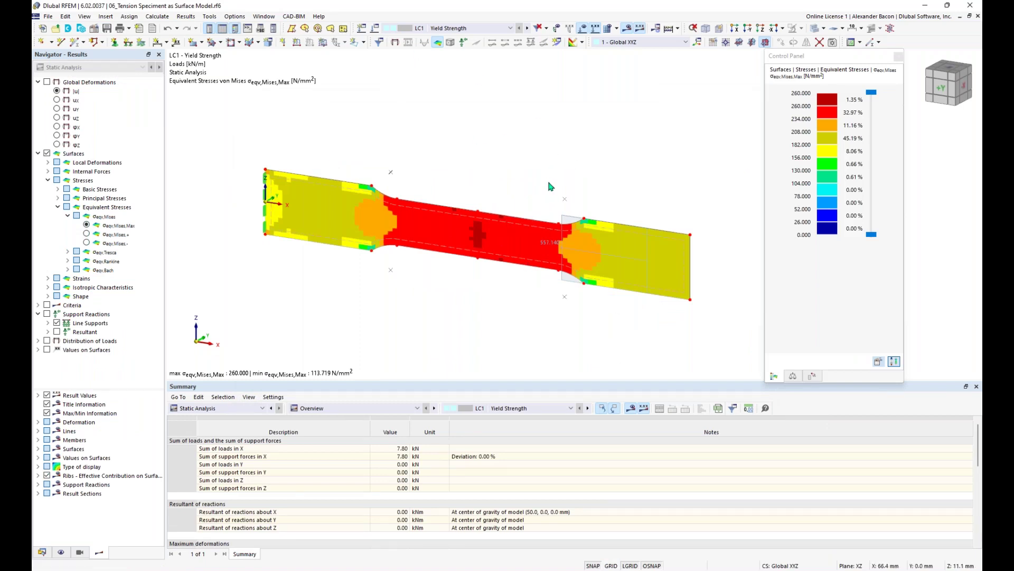
{"action": "double_click", "coordinate": [827, 127]}
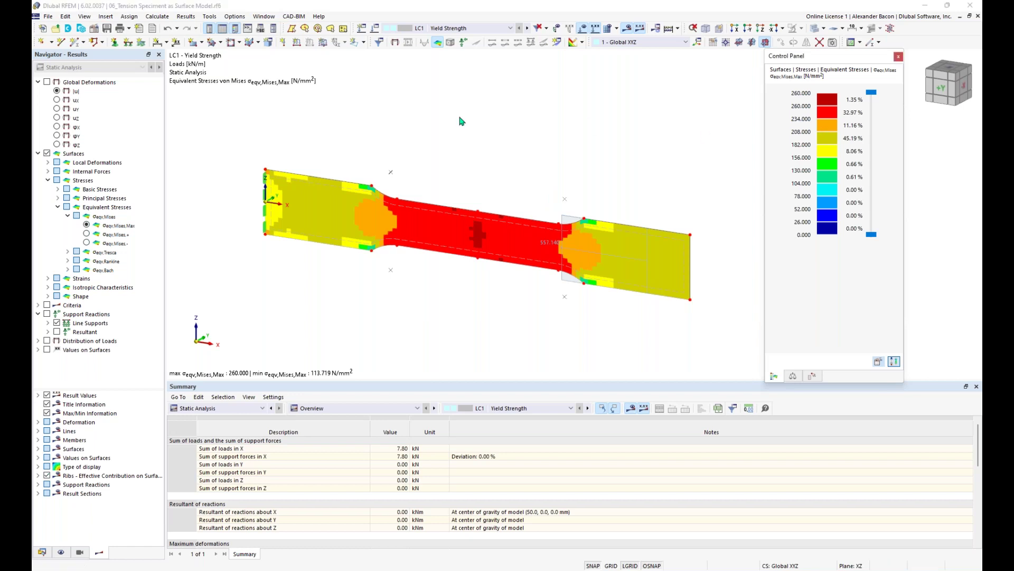
{"action": "left_click", "coordinate": [867, 353]}
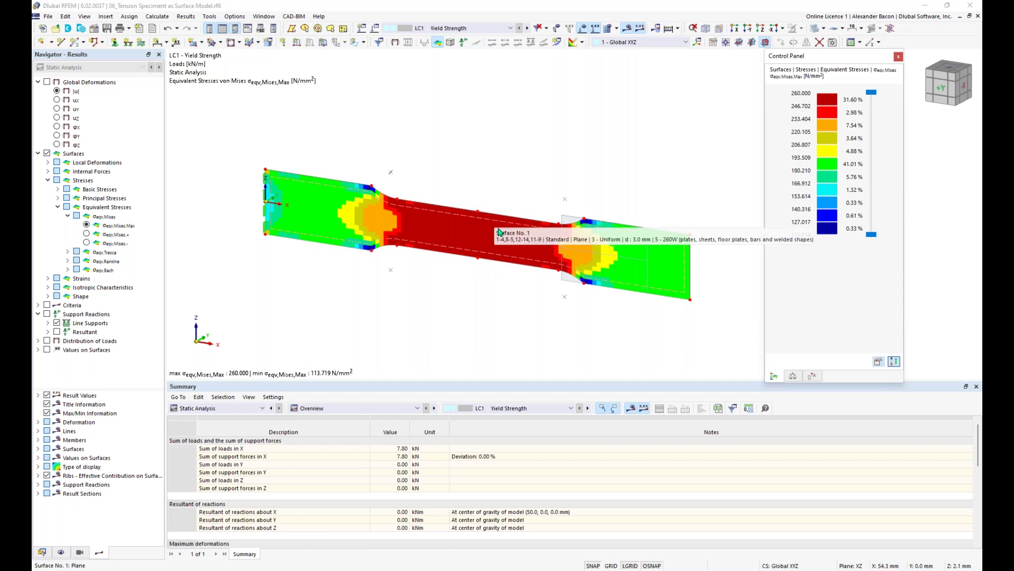
- Compare the nonlinearity rate ηpl criteria between LC1 and LC2 - Above Yield Strength Limit, and display LC2's maximum von Mises stresses
{"action": "left_click", "coordinate": [47, 306]}
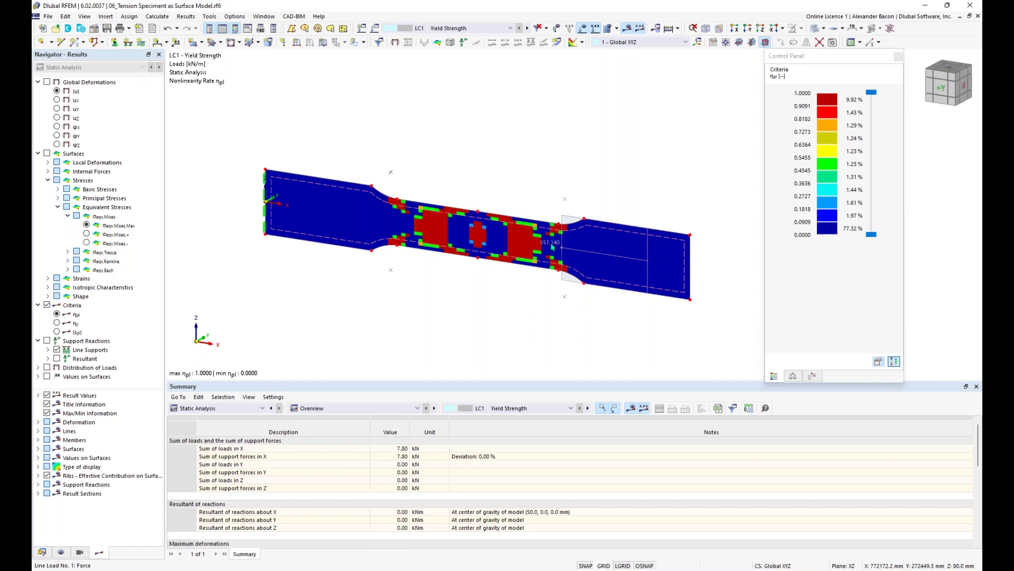
{"action": "mouse_move", "coordinate": [553, 245]}
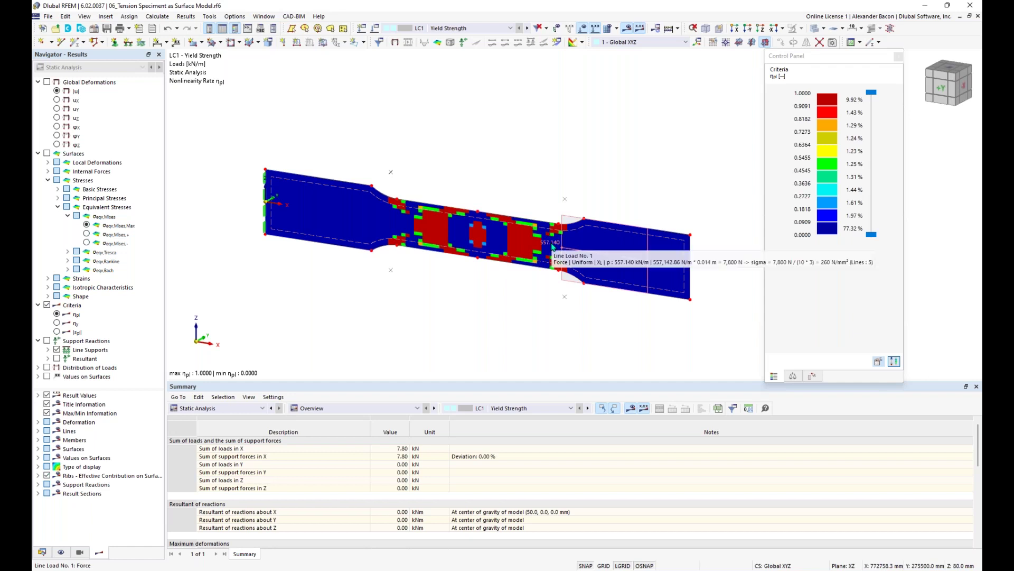
{"action": "left_click", "coordinate": [528, 29]}
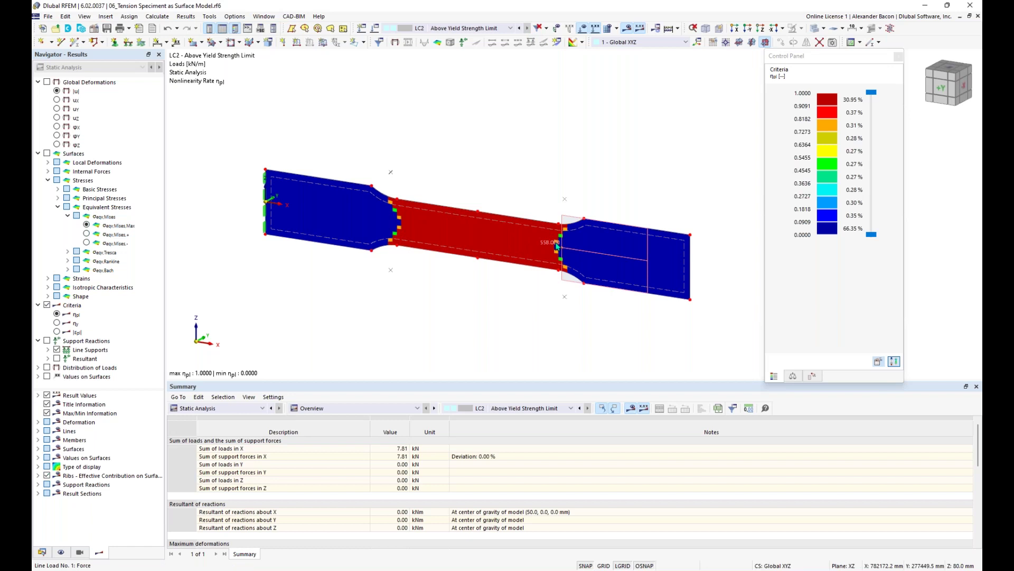
{"action": "mouse_move", "coordinate": [557, 246]}
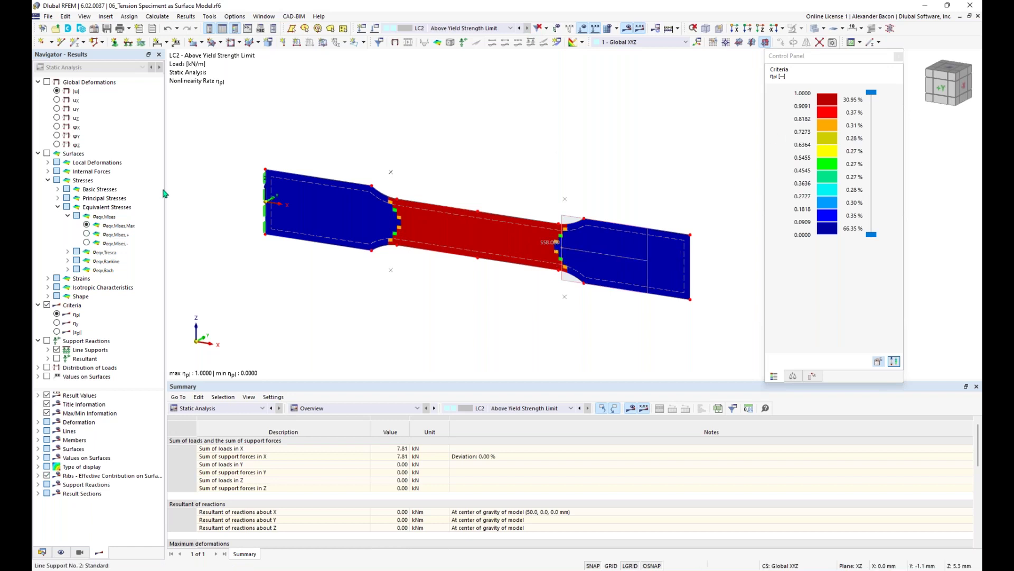
{"action": "left_click", "coordinate": [47, 153]}
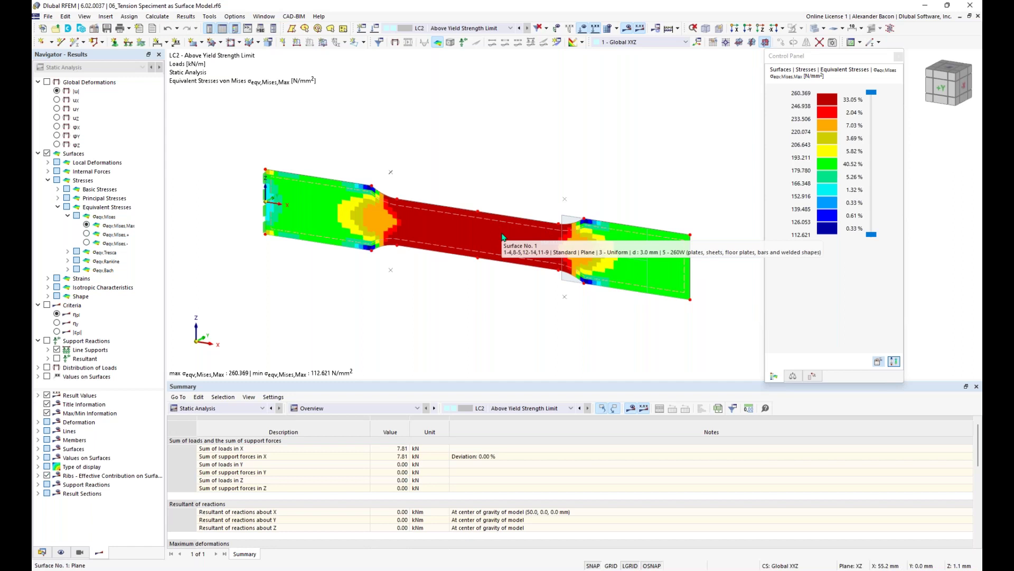
- Compare the specimen's global displacements |u| between LC1 - Yield Strength and LC2 - Above Yield Strength Limit
{"action": "left_click", "coordinate": [47, 82]}
{"action": "left_click", "coordinate": [465, 28]}
{"action": "left_click", "coordinate": [449, 36]}
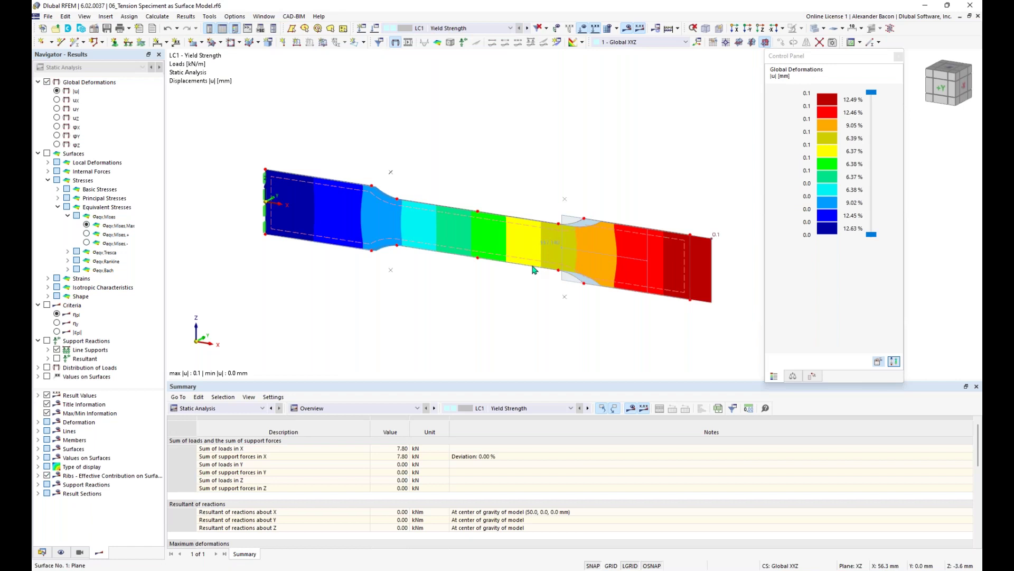
{"action": "scroll", "coordinate": [577, 241], "scroll_direction": "down", "scroll_amount": 2}
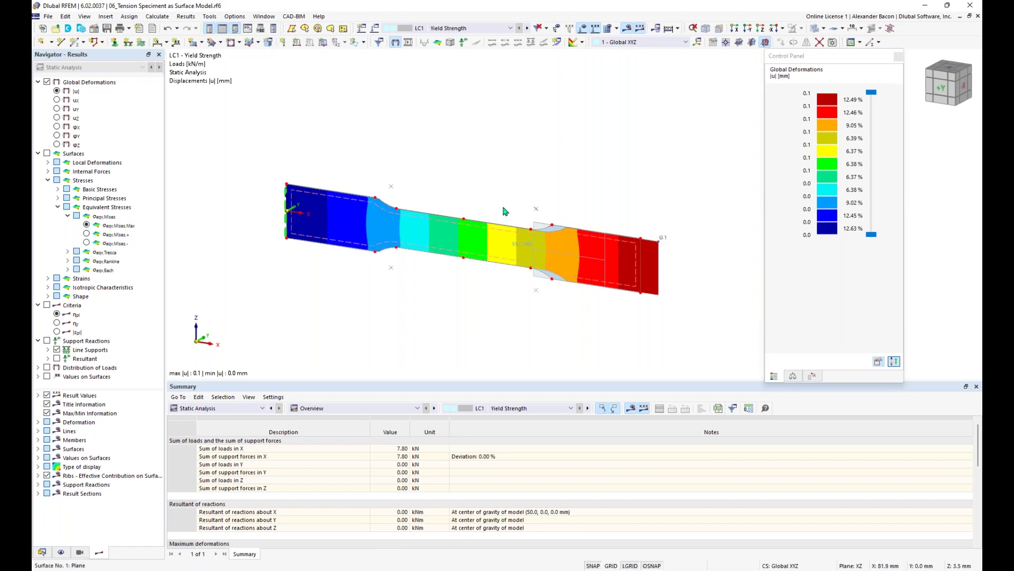
{"action": "left_click", "coordinate": [482, 32]}
{"action": "left_click", "coordinate": [481, 44]}
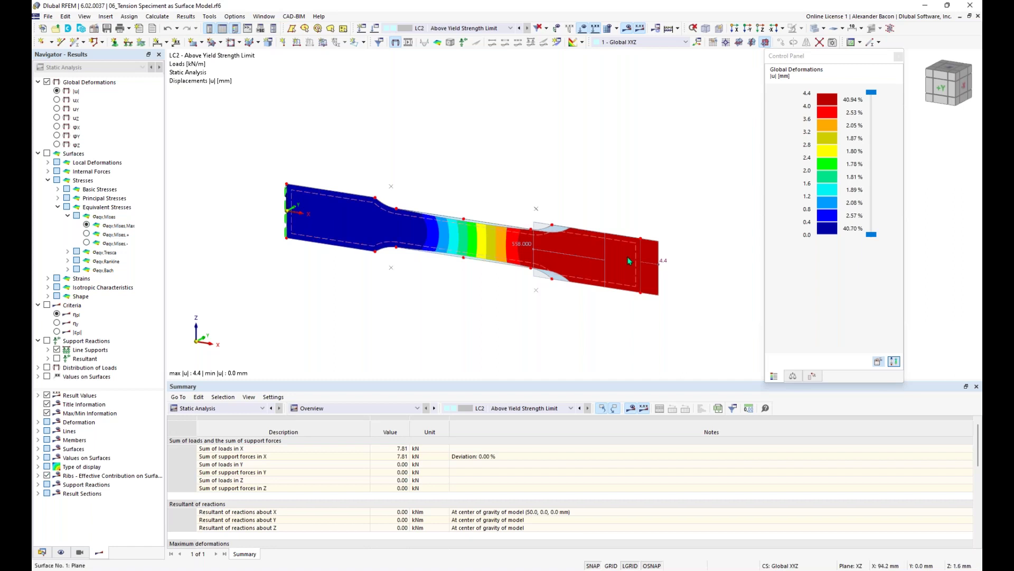
- Examine LC2's displacements along the specimen's narrow section, and collapse the 06_Tension Speciment as Surface Model entry in the project data tree
{"action": "scroll", "coordinate": [487, 243], "scroll_direction": "up", "scroll_amount": 2}
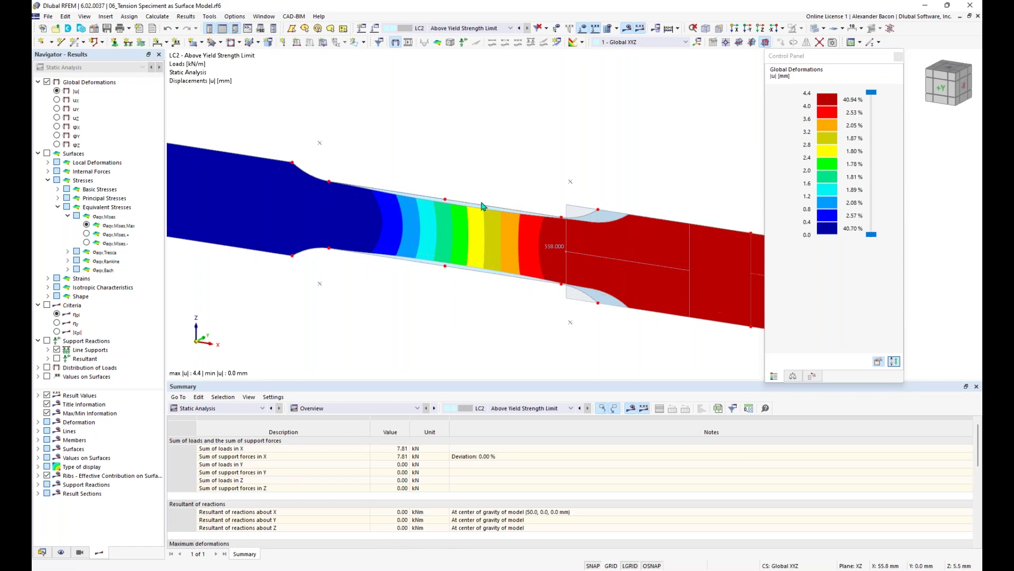
{"action": "scroll", "coordinate": [459, 233], "scroll_direction": "down", "scroll_amount": 2}
{"action": "middle_click_drag", "start_coordinate": [458, 232], "coordinate": [444, 216]}
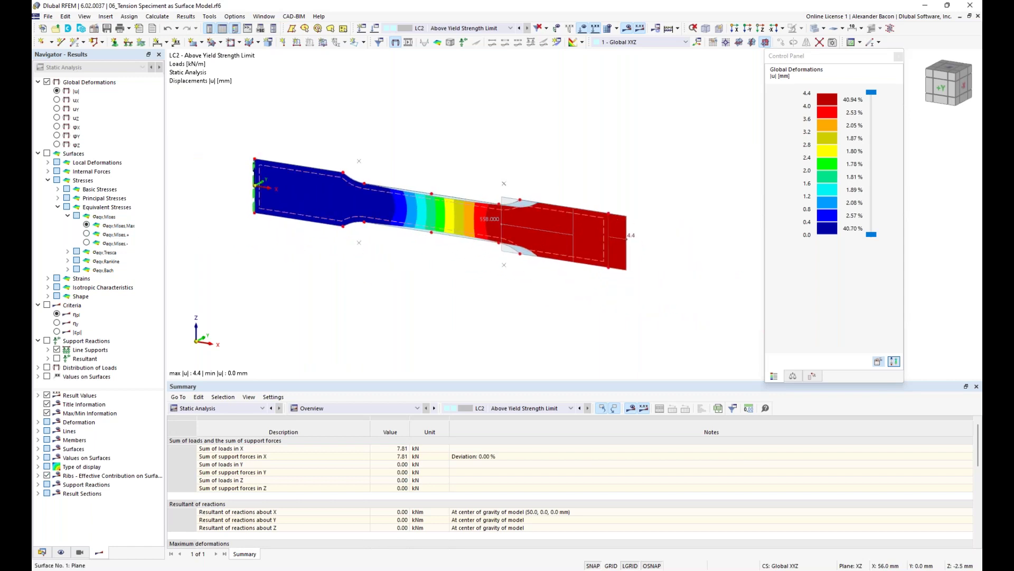
{"action": "left_click", "coordinate": [409, 43]}
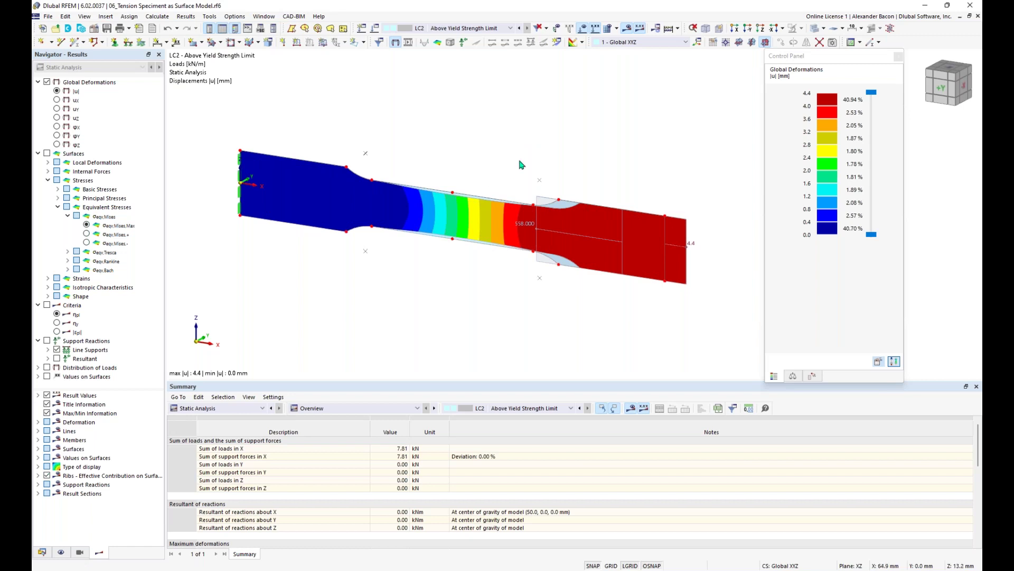
{"action": "left_click", "coordinate": [42, 552]}
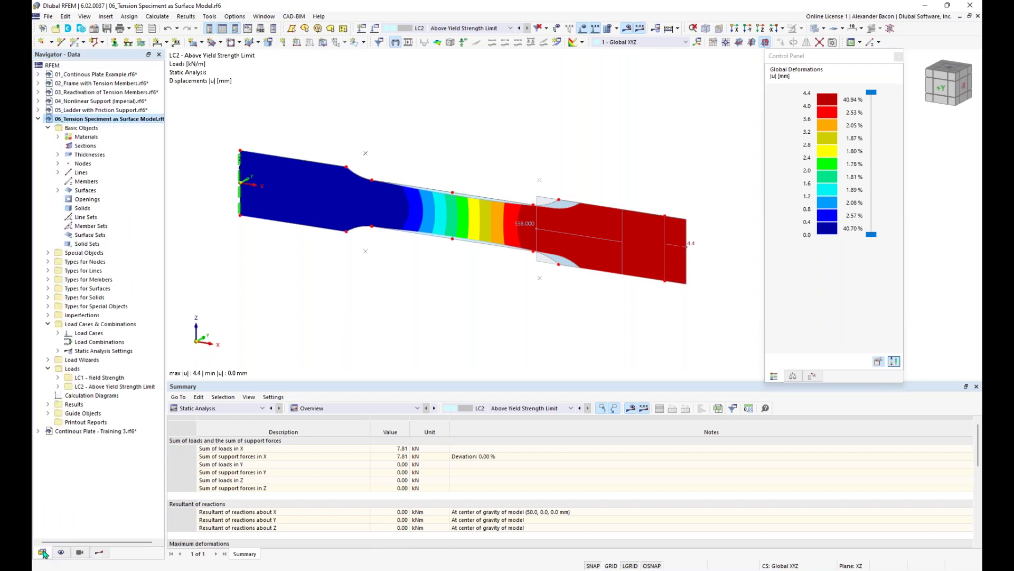
{"action": "left_click", "coordinate": [38, 119]}
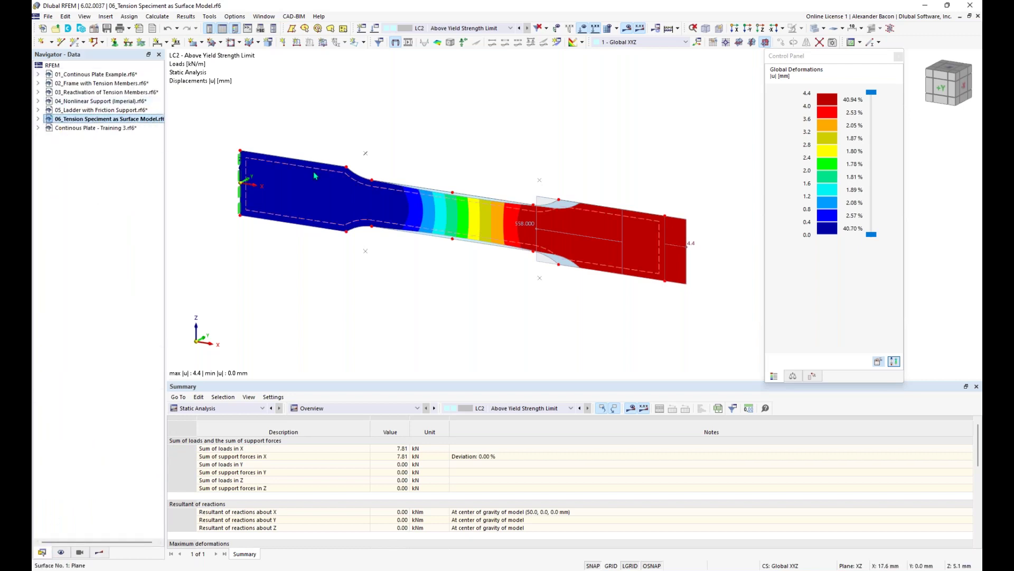
- Switch to PowerPoint and start the slide show from slide 17, "Any Questions"
{"action": "key", "text": "super+Tab"}
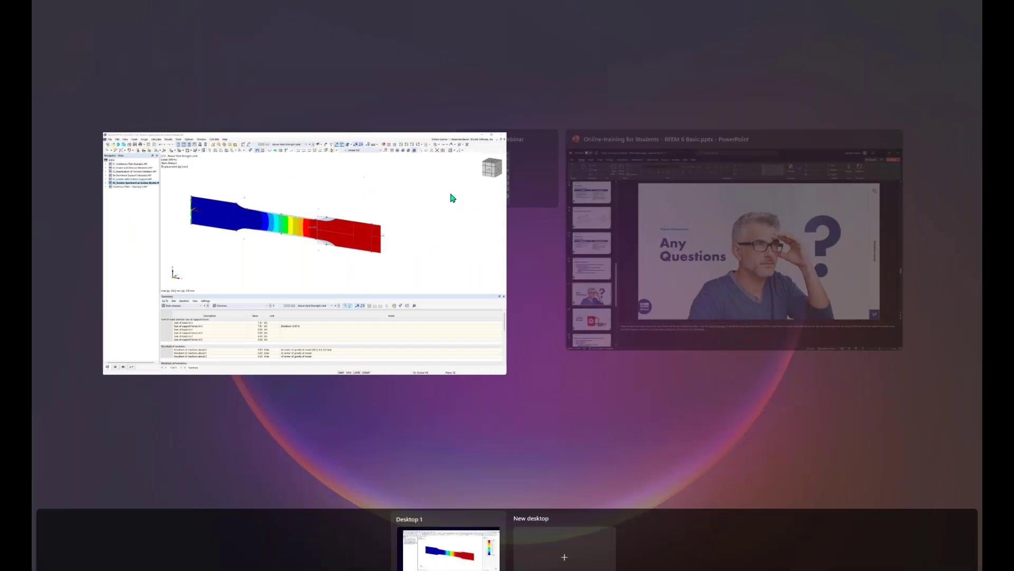
{"action": "left_click", "coordinate": [667, 246]}
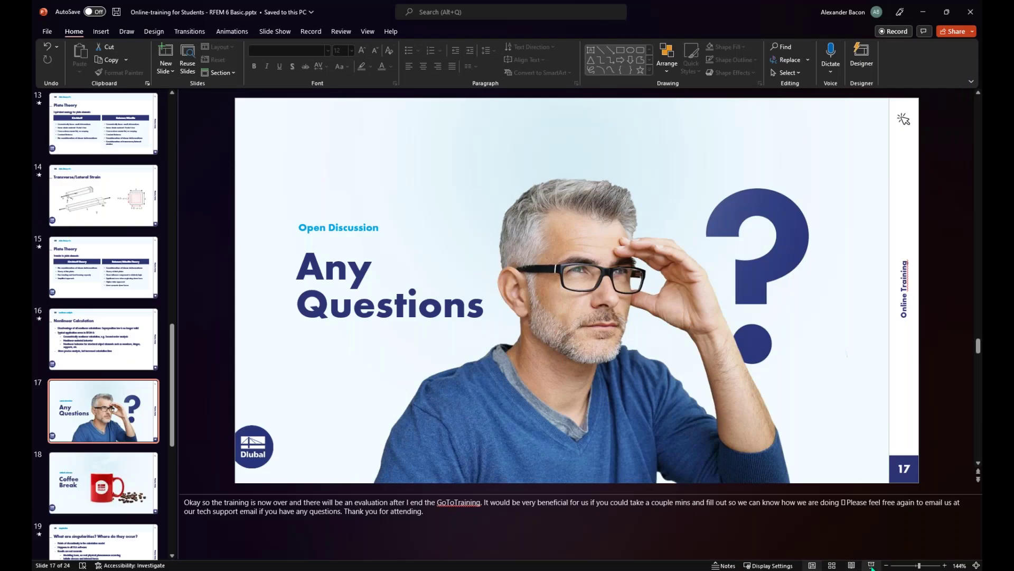
{"action": "left_click", "coordinate": [871, 565]}
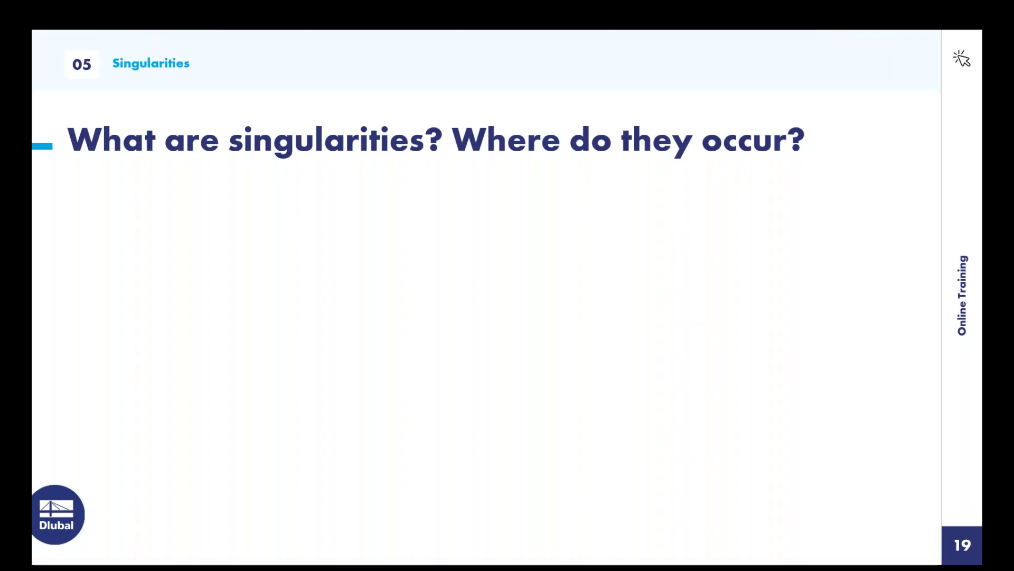
- Switch back to RFEM and bring up the 02_Frame with Tension Members model
{"action": "key", "text": "super+Tab"}
{"action": "key", "text": "Escape"}
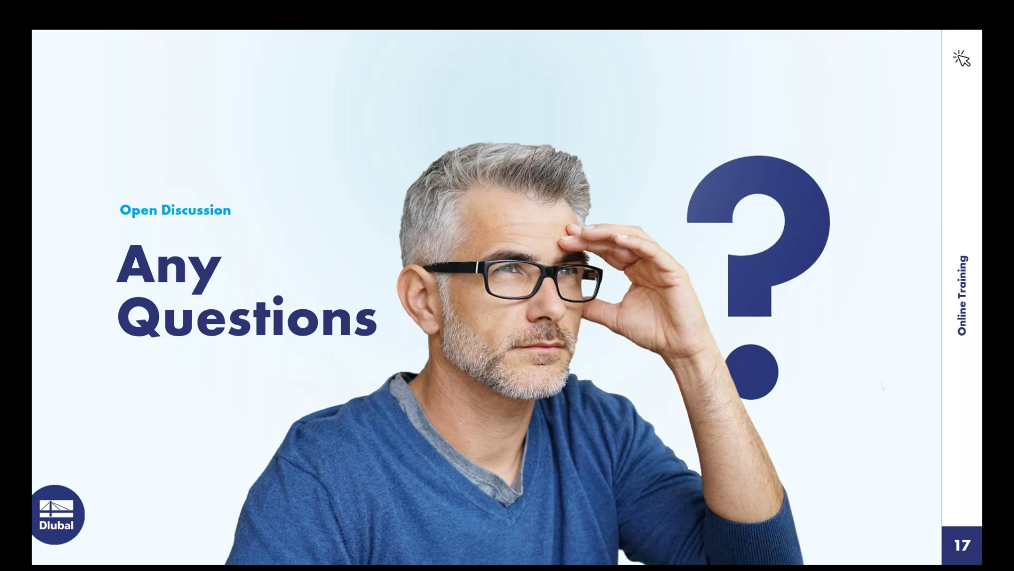
{"action": "key", "text": "super"}
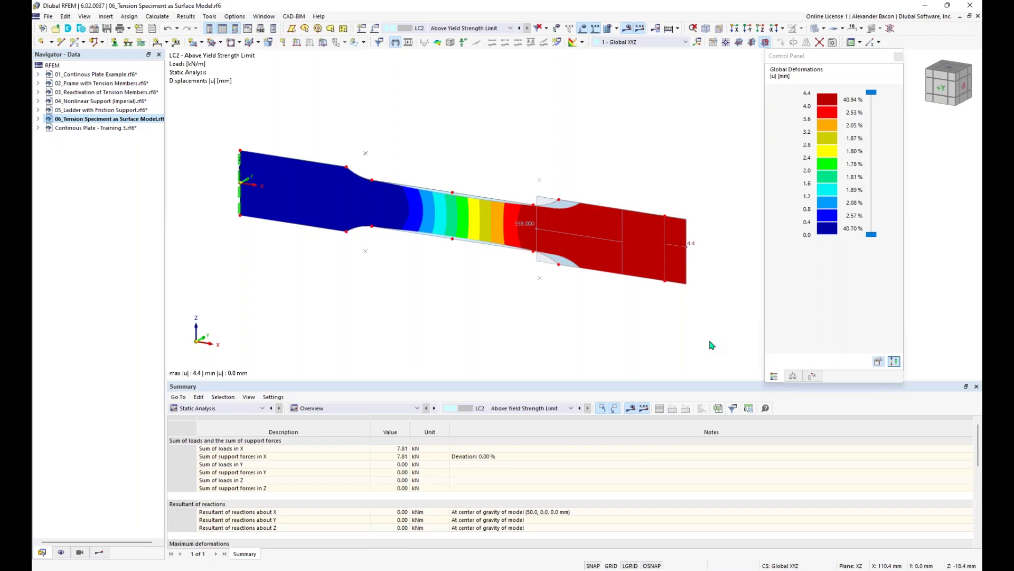
{"action": "left_click", "coordinate": [104, 86]}
{"action": "double_click", "coordinate": [104, 87]}
{"action": "middle_click_drag", "start_coordinate": [396, 254], "coordinate": [367, 238]}
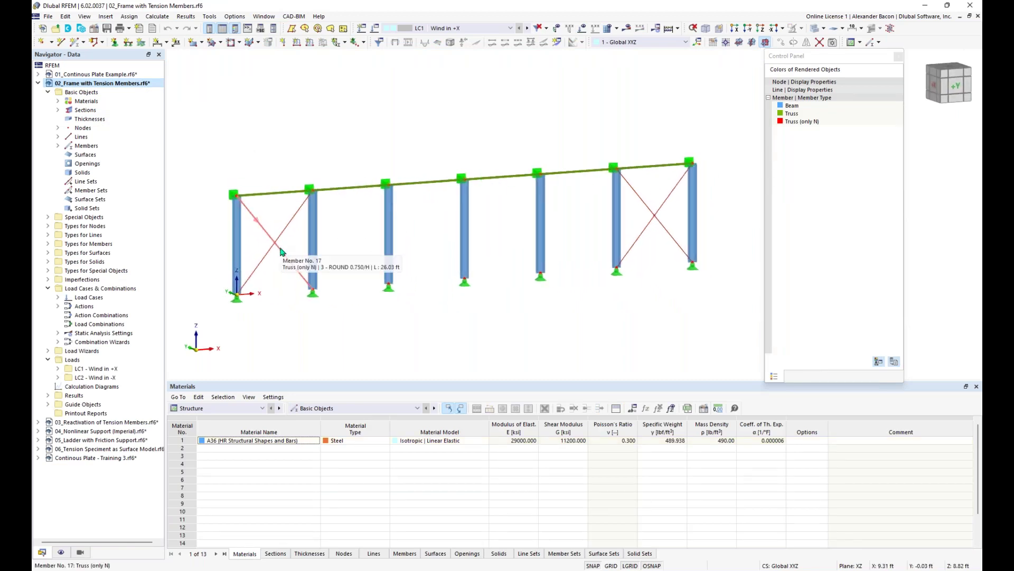
- Inspect the member type and nonlinearity assignment of diagonal bracing member 17 in the first bay
{"action": "double_click", "coordinate": [281, 252]}
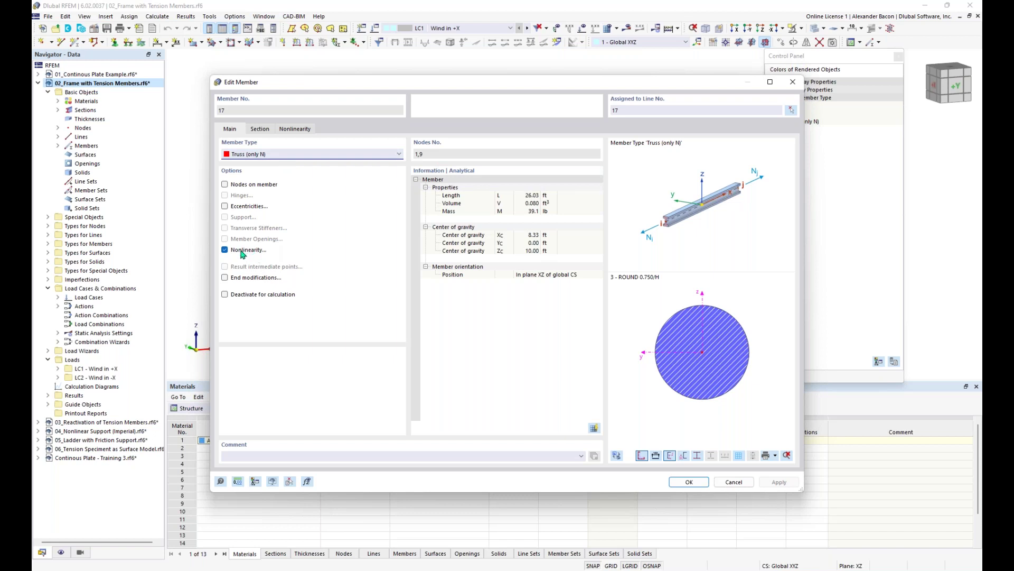
{"action": "left_click", "coordinate": [298, 130]}
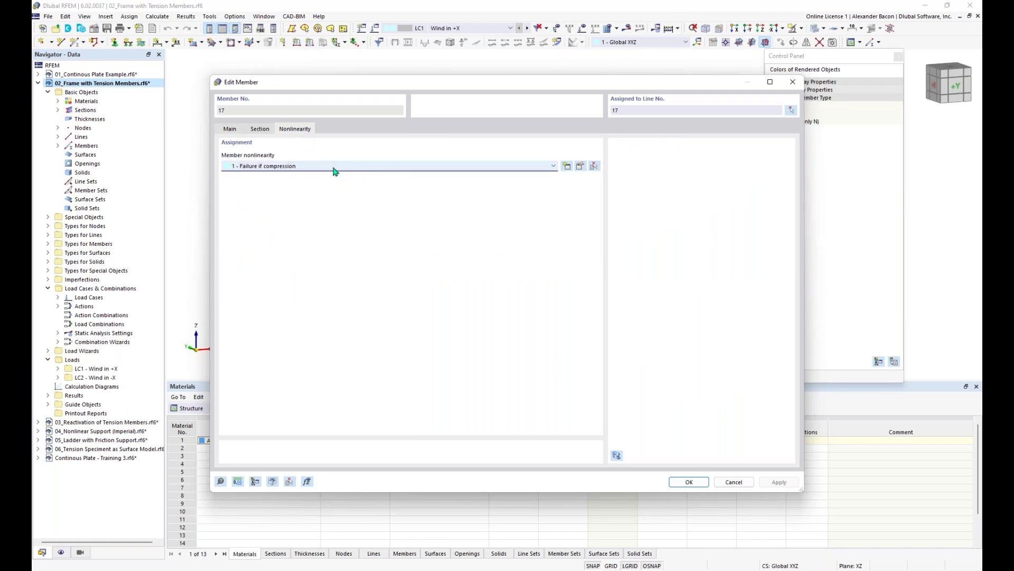
{"action": "left_click", "coordinate": [230, 129]}
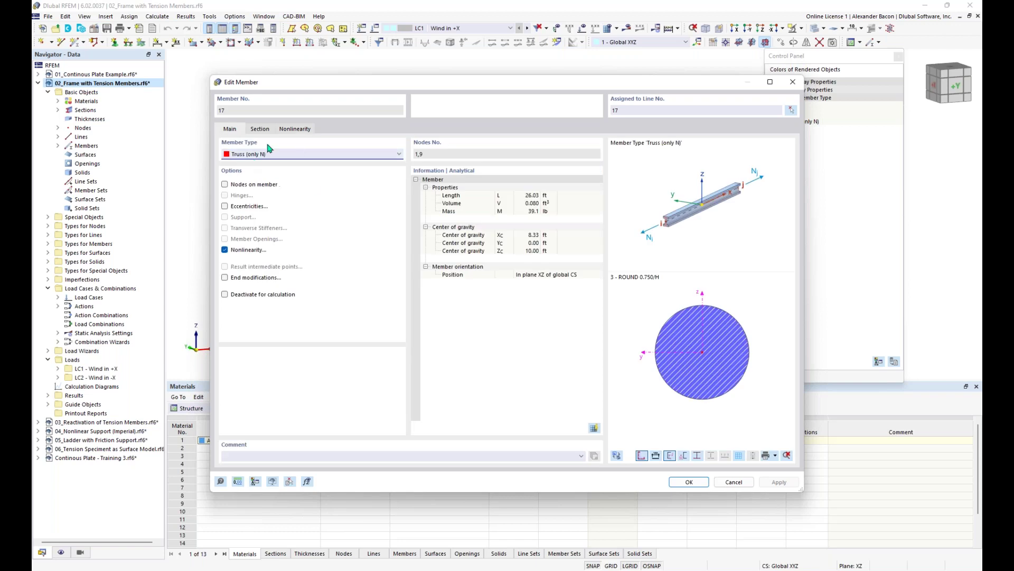
- Try member type Tension for member 17, restore Truss (only N), review the other member types, and close the member without applying changes
{"action": "left_click", "coordinate": [271, 157]}
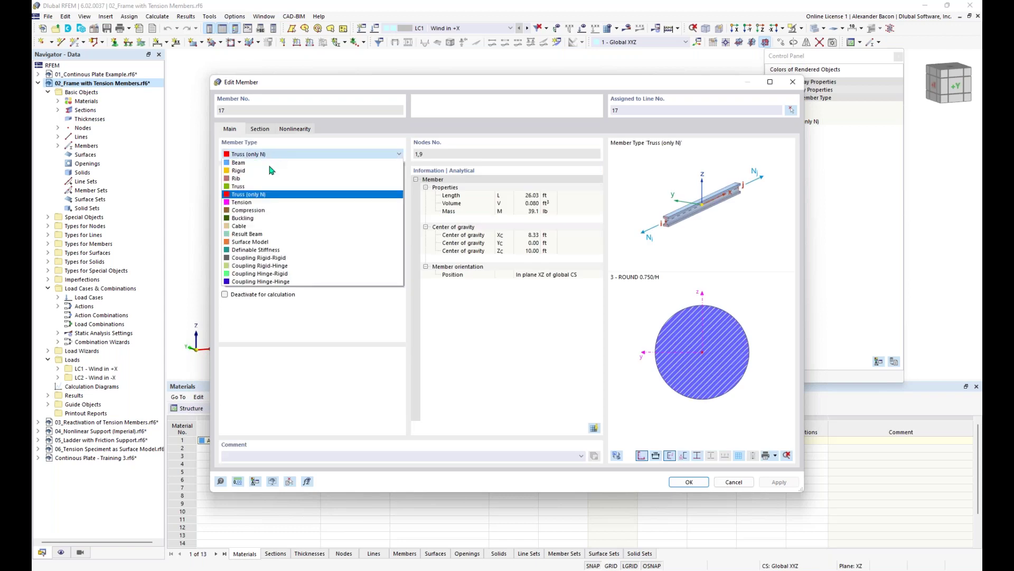
{"action": "left_click", "coordinate": [256, 206]}
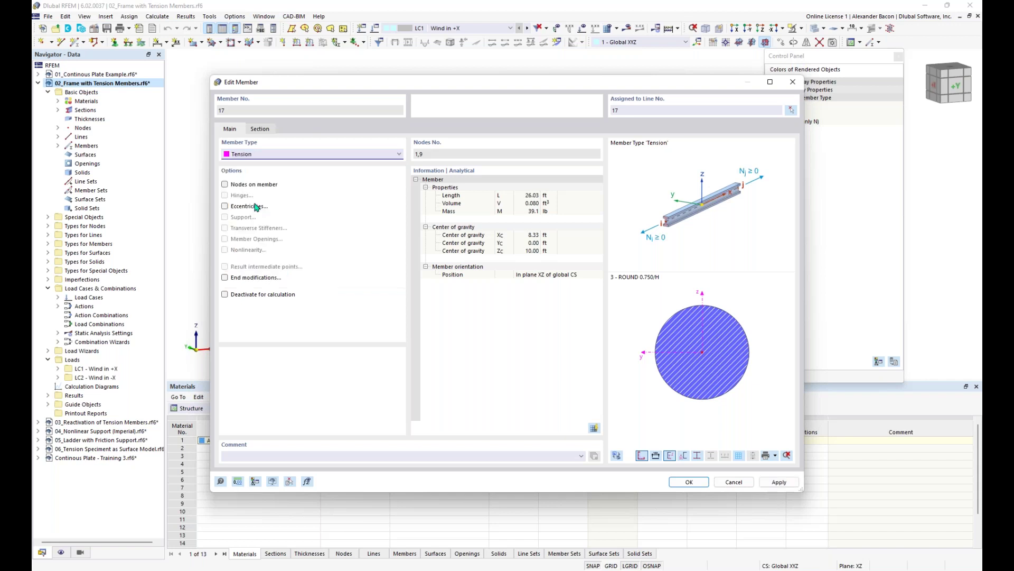
{"action": "left_click", "coordinate": [251, 155]}
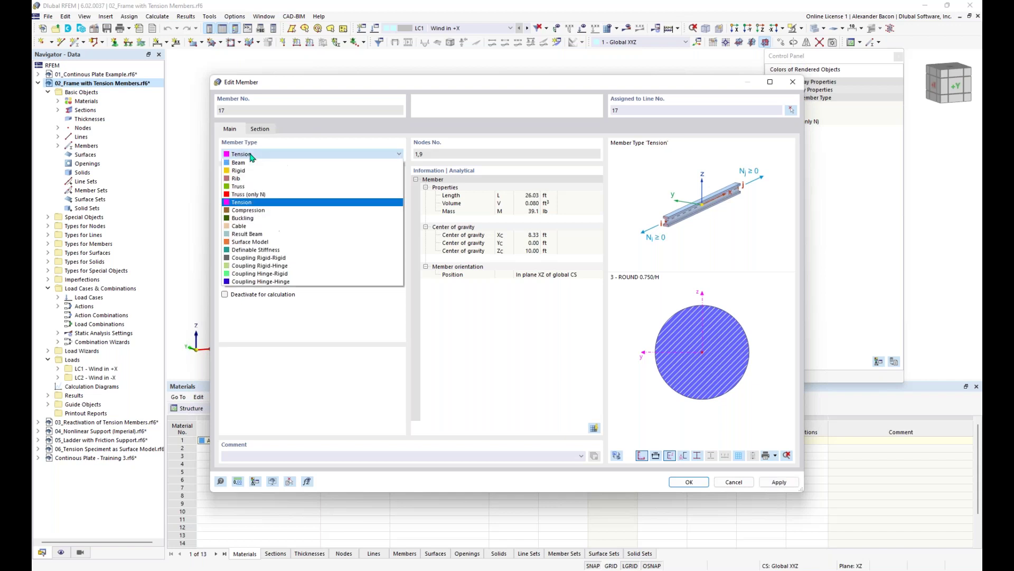
{"action": "left_click", "coordinate": [251, 205]}
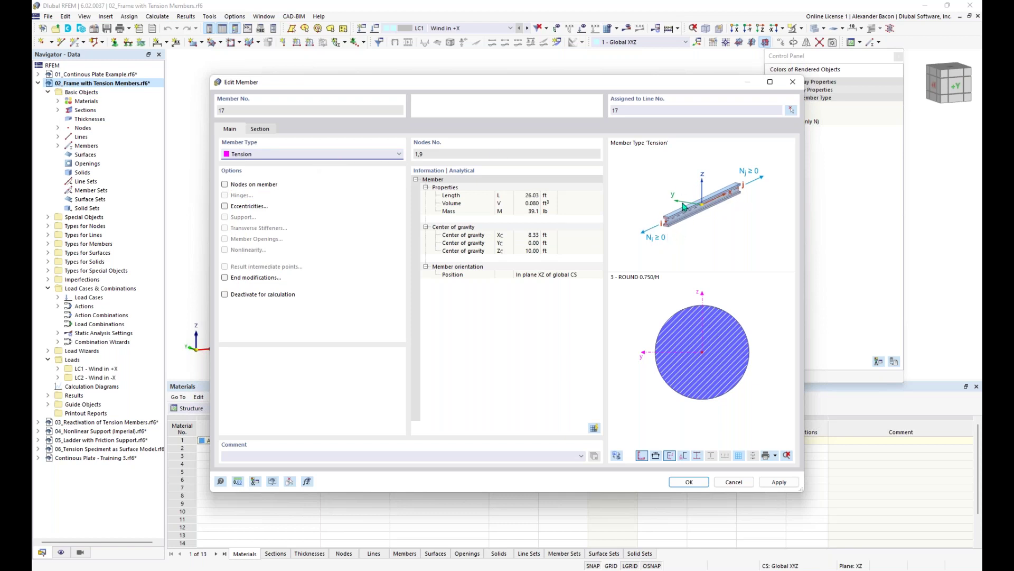
{"action": "left_click", "coordinate": [273, 154]}
{"action": "left_click", "coordinate": [268, 199]}
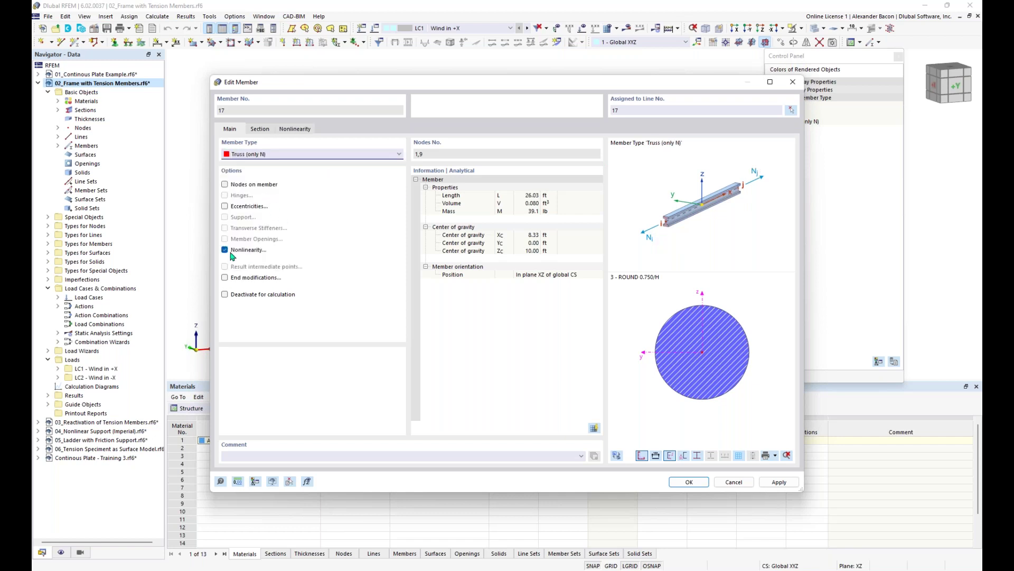
{"action": "left_click", "coordinate": [290, 155]}
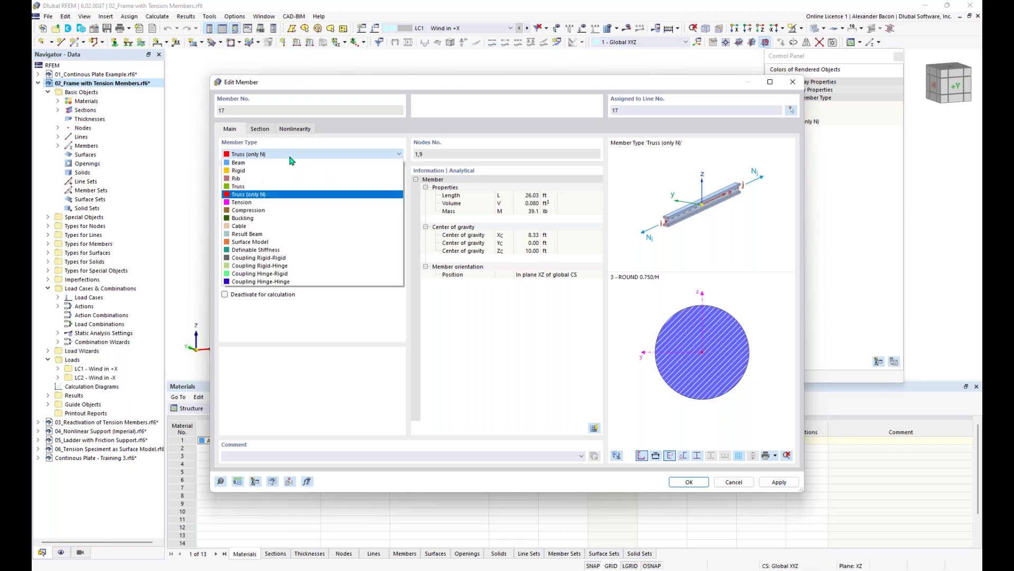
{"action": "left_click", "coordinate": [285, 156]}
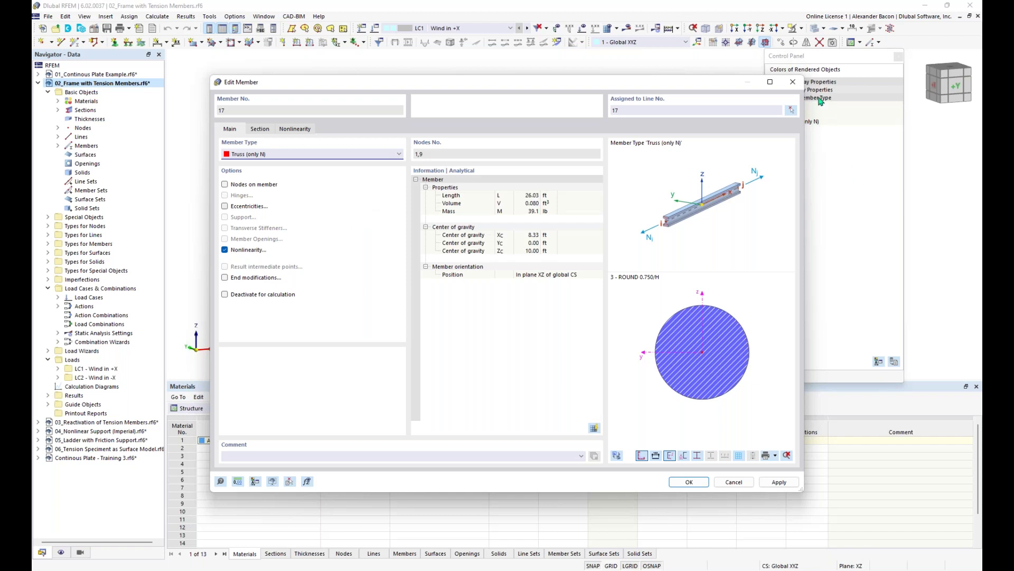
{"action": "left_click", "coordinate": [792, 82]}
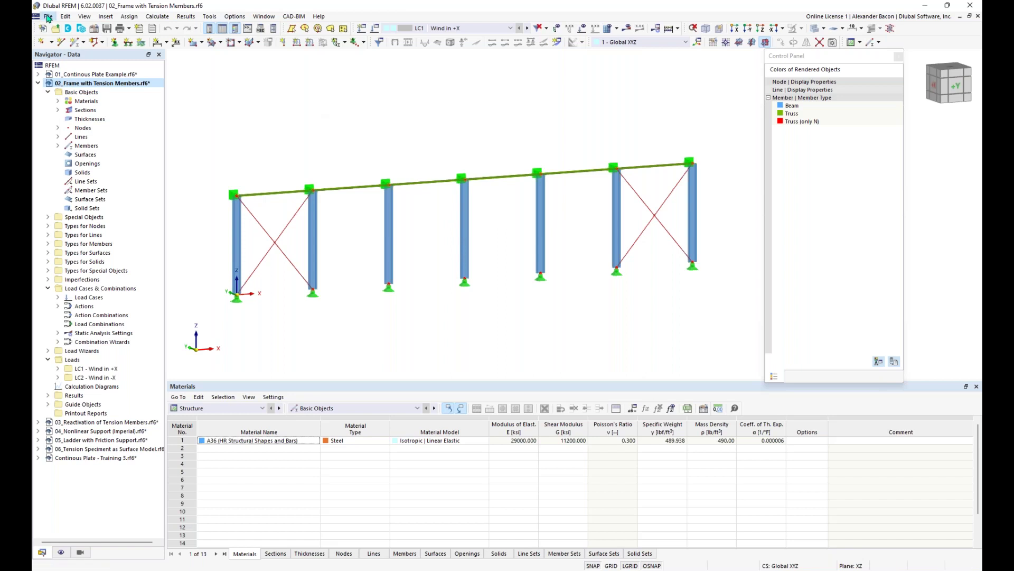
- Try to import a model from AutoCAD, and dismiss the error message
{"action": "left_click", "coordinate": [48, 17]}
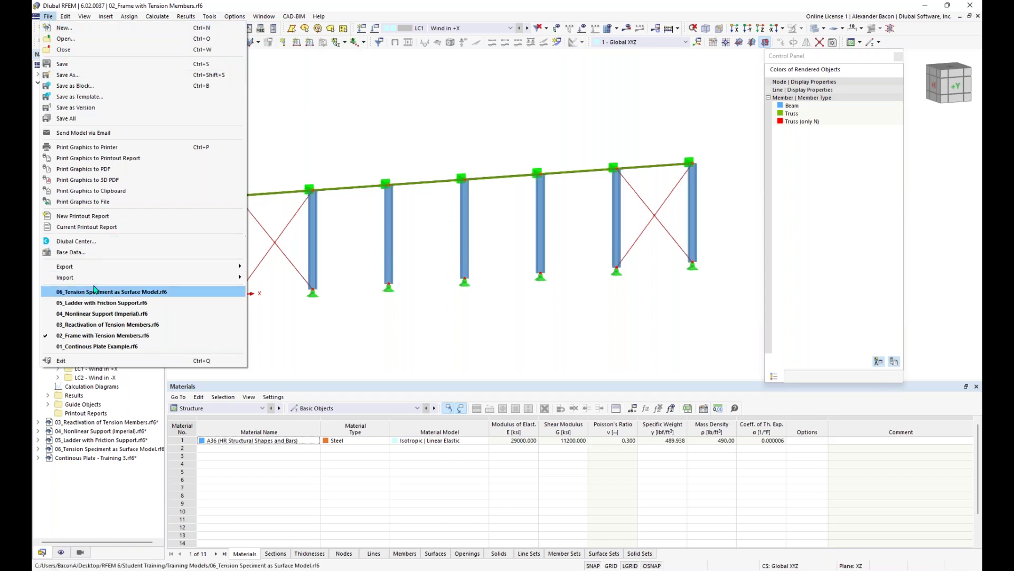
{"action": "mouse_move", "coordinate": [236, 280]}
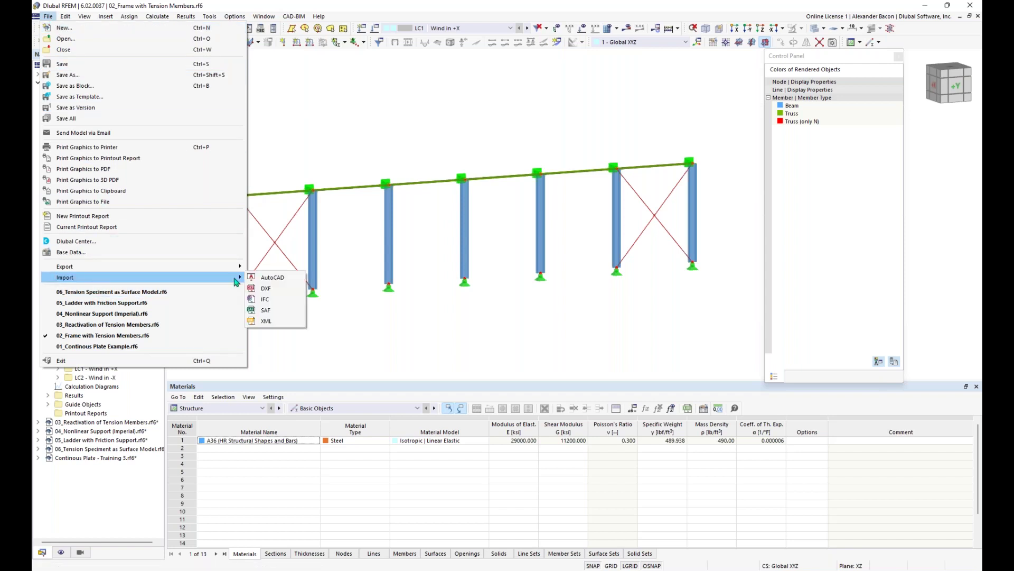
{"action": "left_click", "coordinate": [284, 280]}
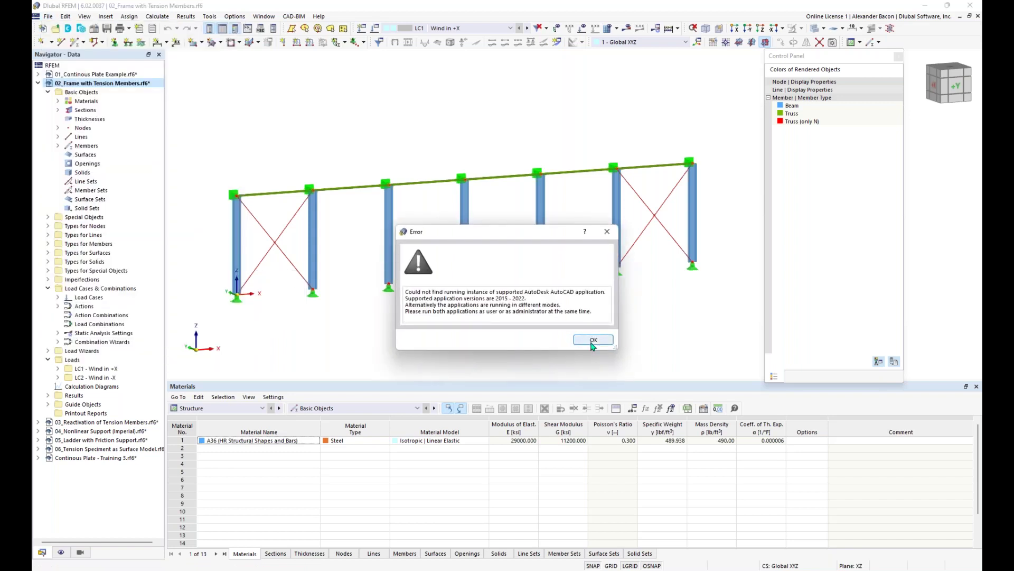
{"action": "left_click", "coordinate": [593, 341]}
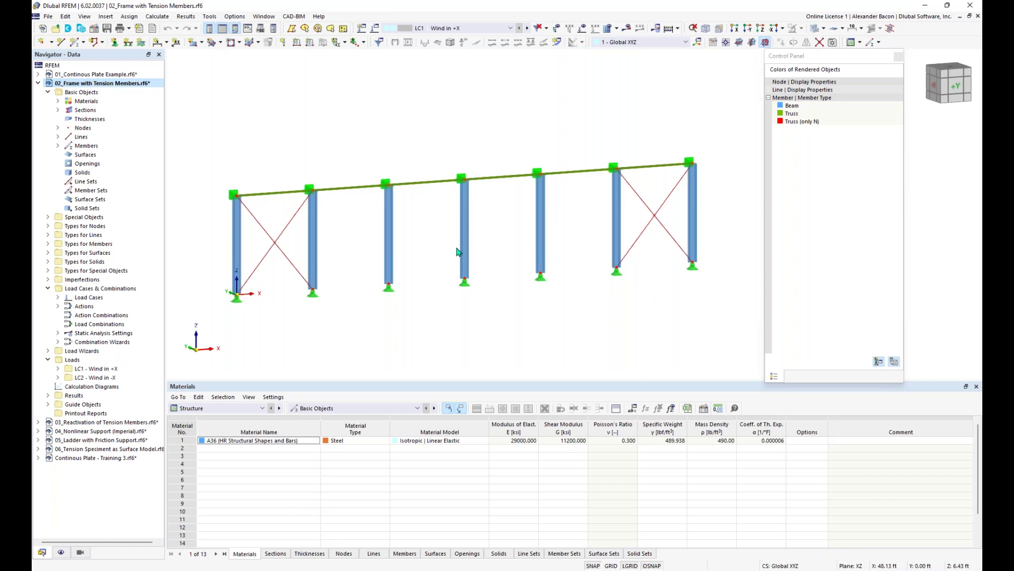
- Review the available file import formats, including DXF, without importing anything
{"action": "left_click", "coordinate": [48, 16]}
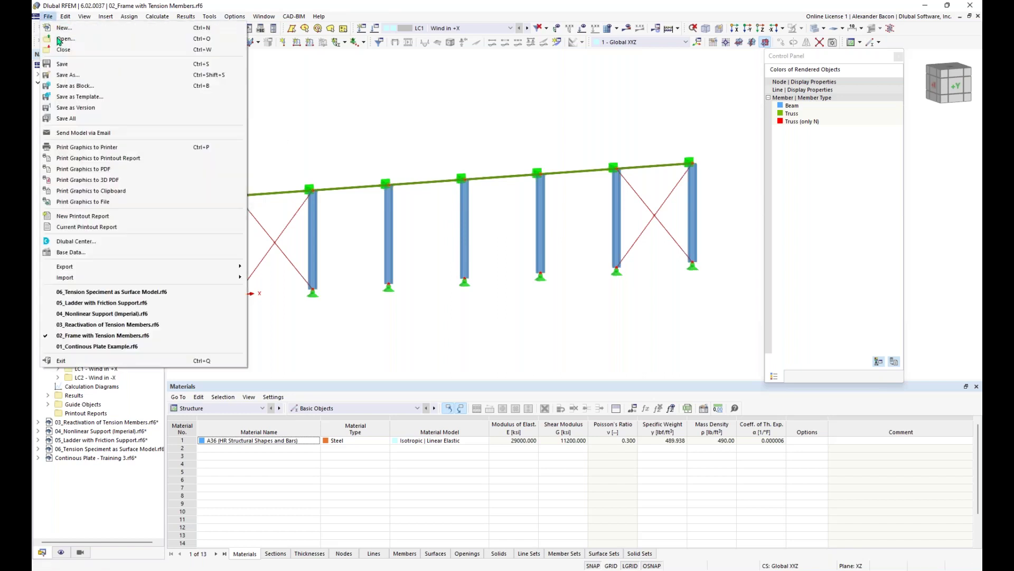
{"action": "mouse_move", "coordinate": [110, 276]}
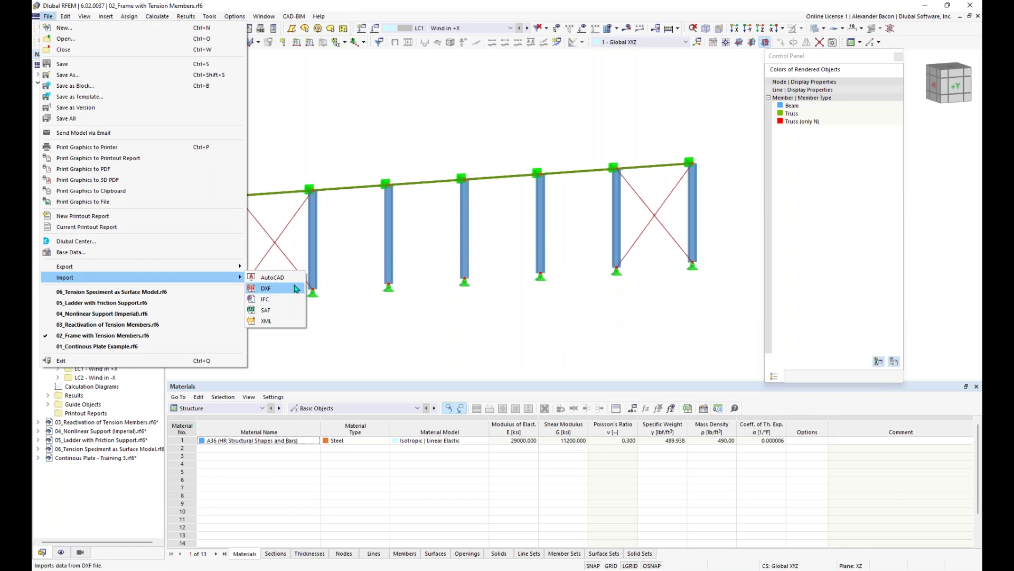
{"action": "left_click", "coordinate": [425, 336]}
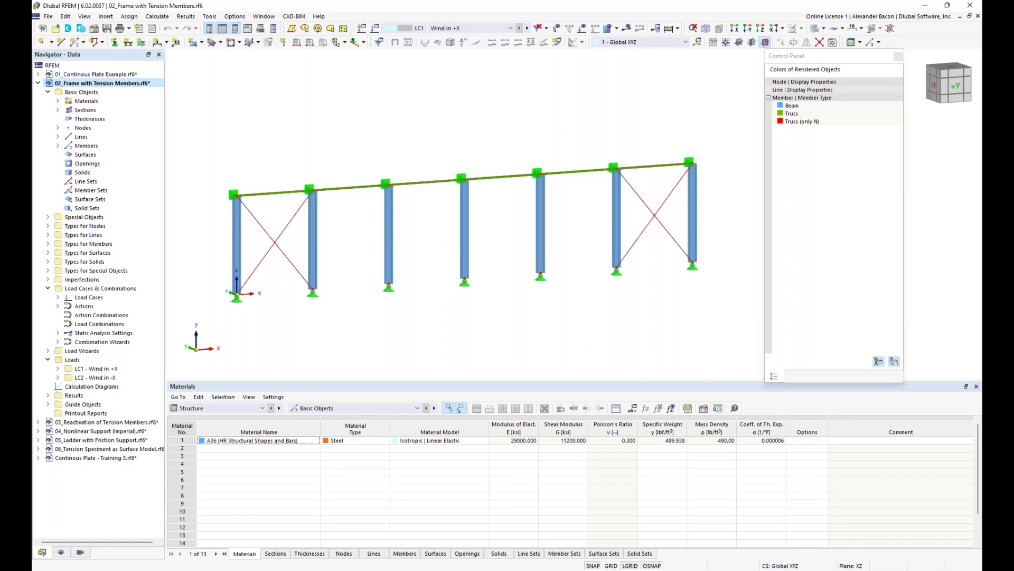
- Switch to the PowerPoint slide show and advance to slide 18, "Coffee Break"
{"action": "mouse_move", "coordinate": [443, 568]}
{"action": "left_click", "coordinate": [442, 529]}
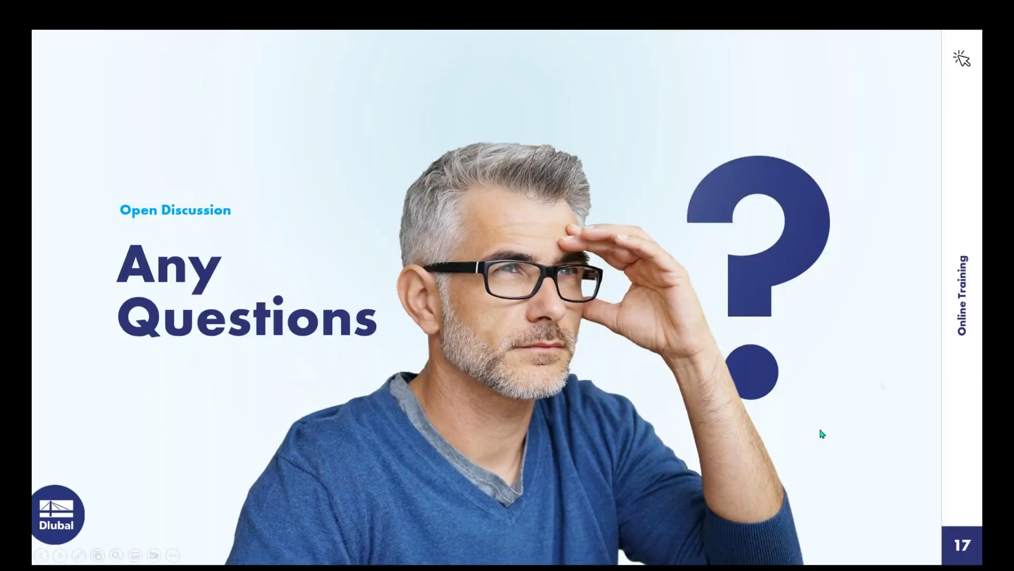
{"action": "key", "text": "Right"}
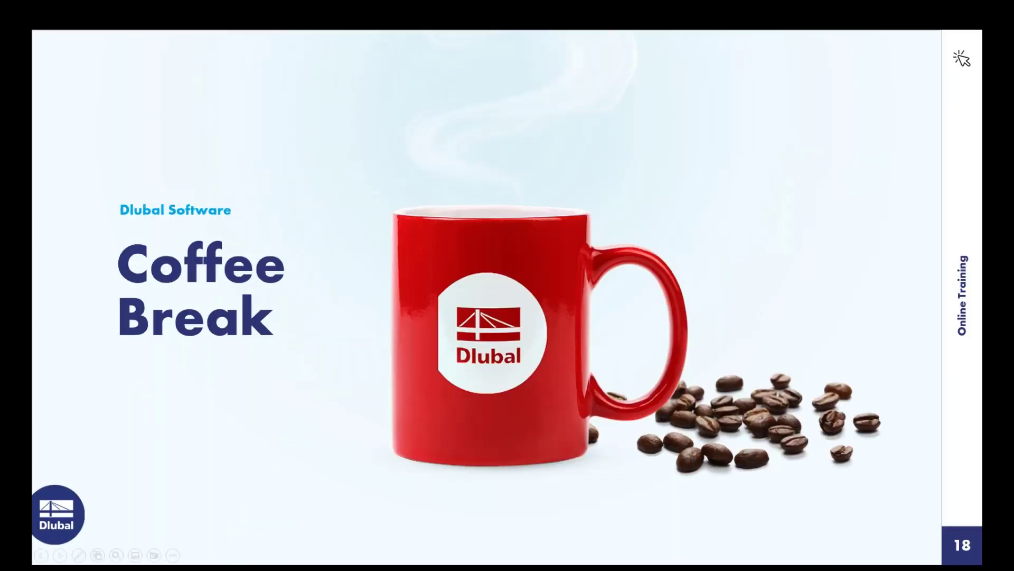
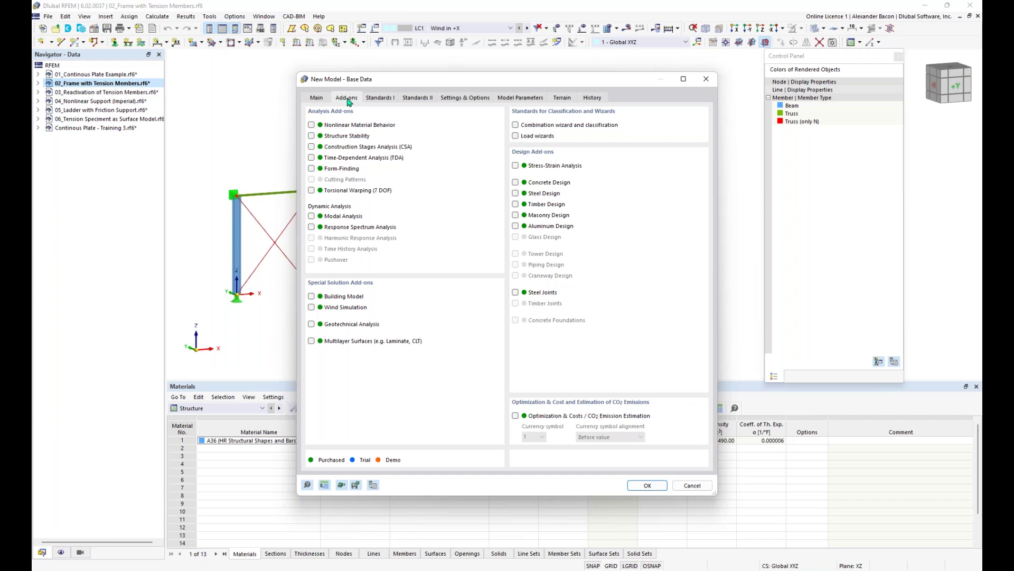
- Create the new model Singularity - Point Load 4 with no add-ons activated, and view its work plane closely from above
{"action": "left_click", "coordinate": [648, 485]}
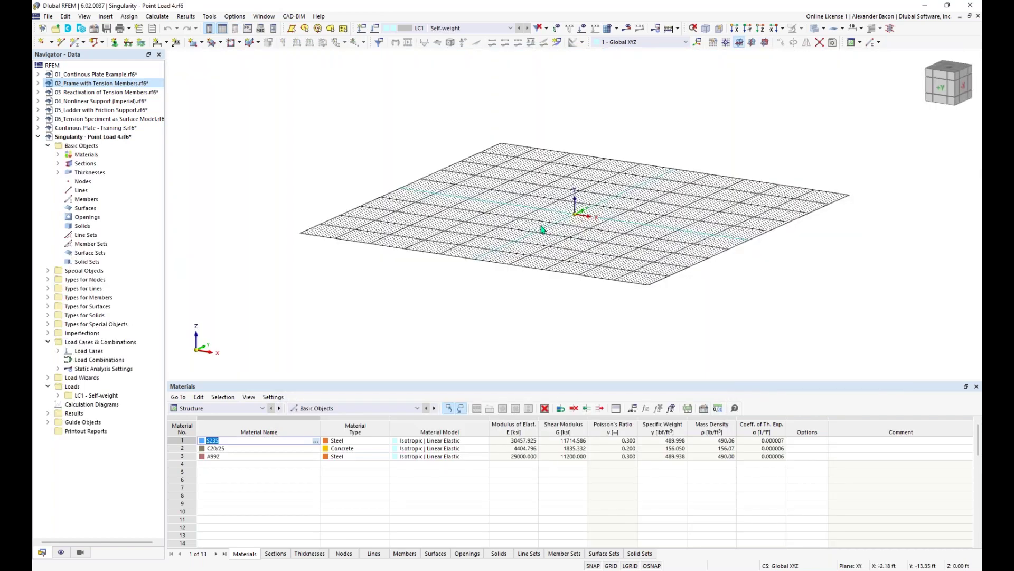
{"action": "middle_click_drag", "start_coordinate": [541, 230], "coordinate": [509, 272], "text": "ctrl"}
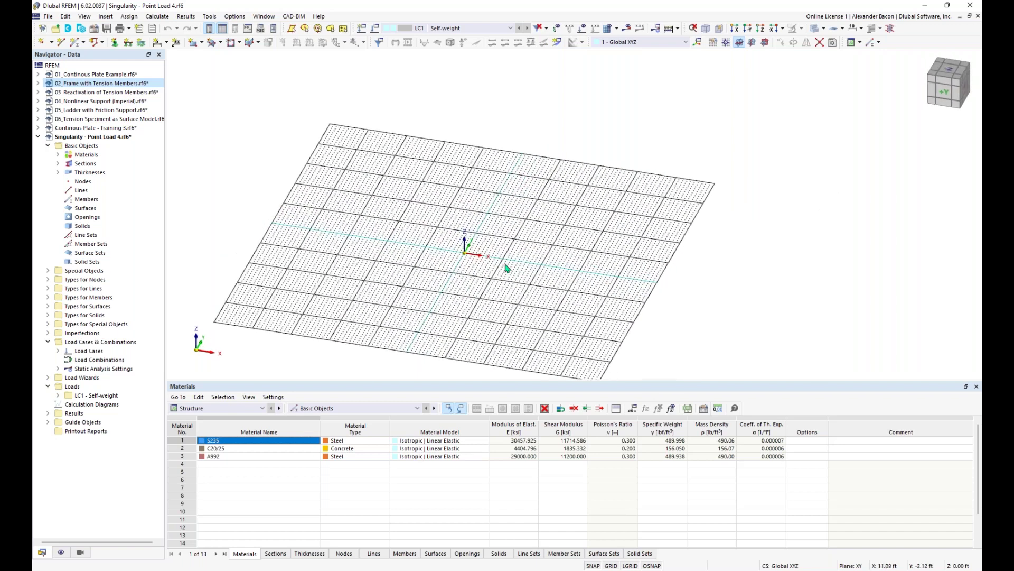
{"action": "scroll", "coordinate": [517, 251], "scroll_direction": "up", "scroll_amount": 4}
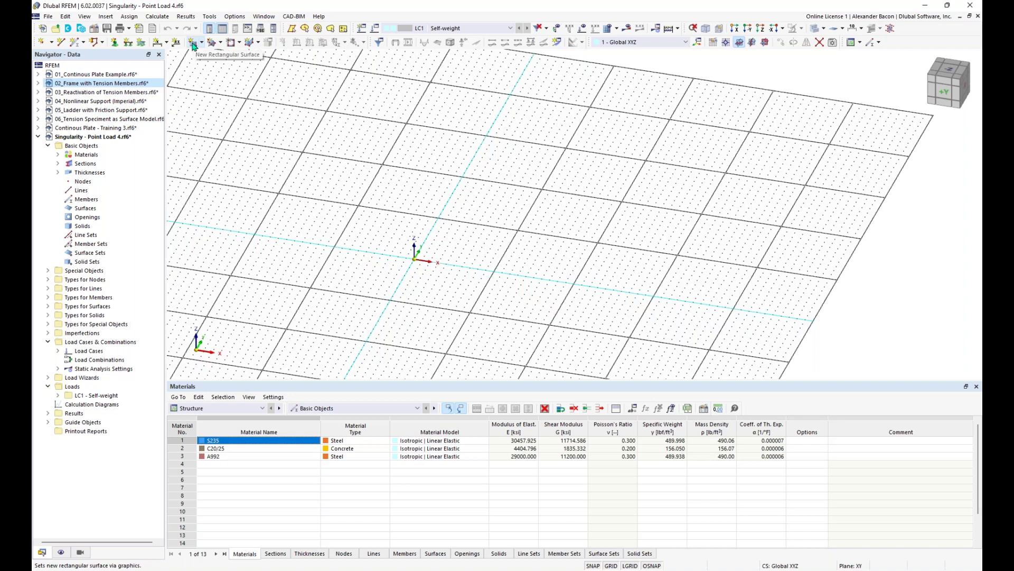
- Start a new rectangular surface and give it a new uniform thickness of 12 in with Concrete f'c = 4000 psi
{"action": "left_click", "coordinate": [194, 46]}
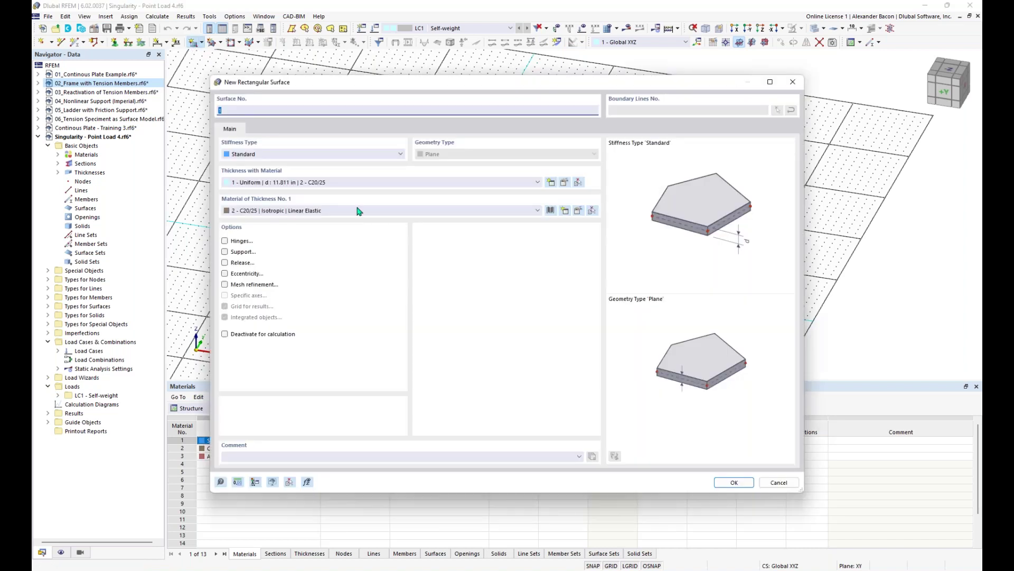
{"action": "left_click", "coordinate": [396, 184]}
{"action": "left_click", "coordinate": [397, 189]}
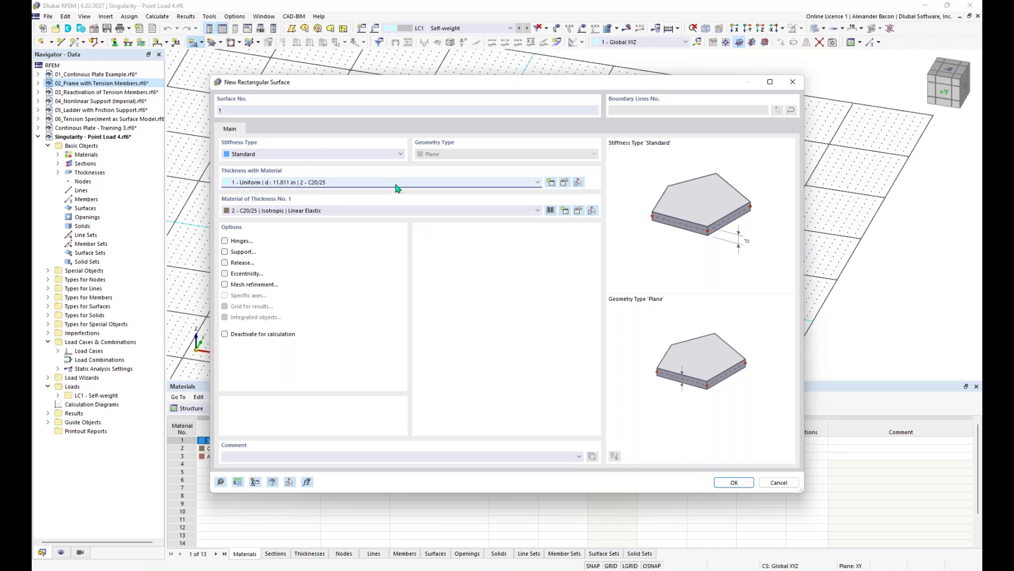
{"action": "left_click", "coordinate": [550, 183]}
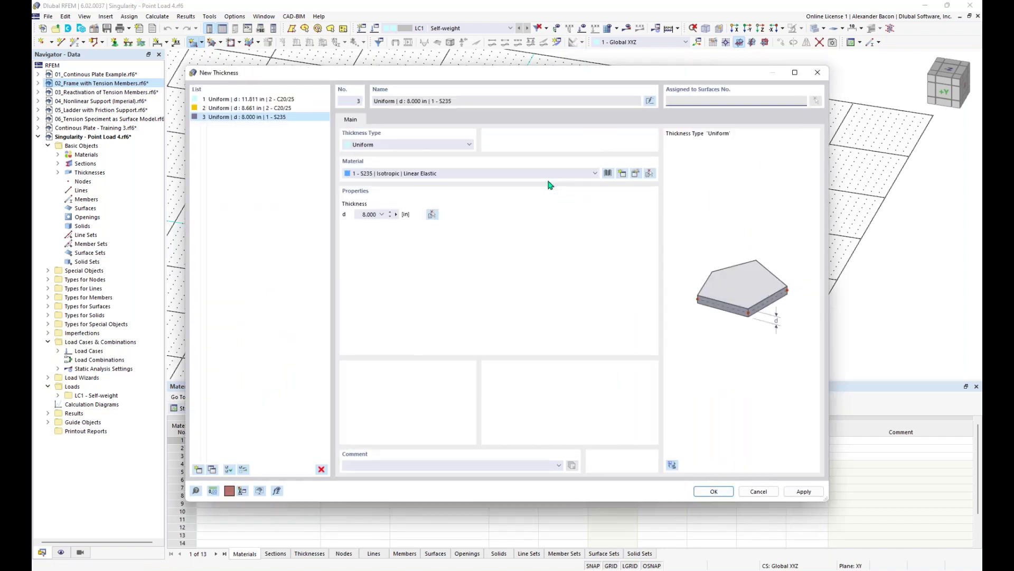
{"action": "left_click", "coordinate": [608, 173]}
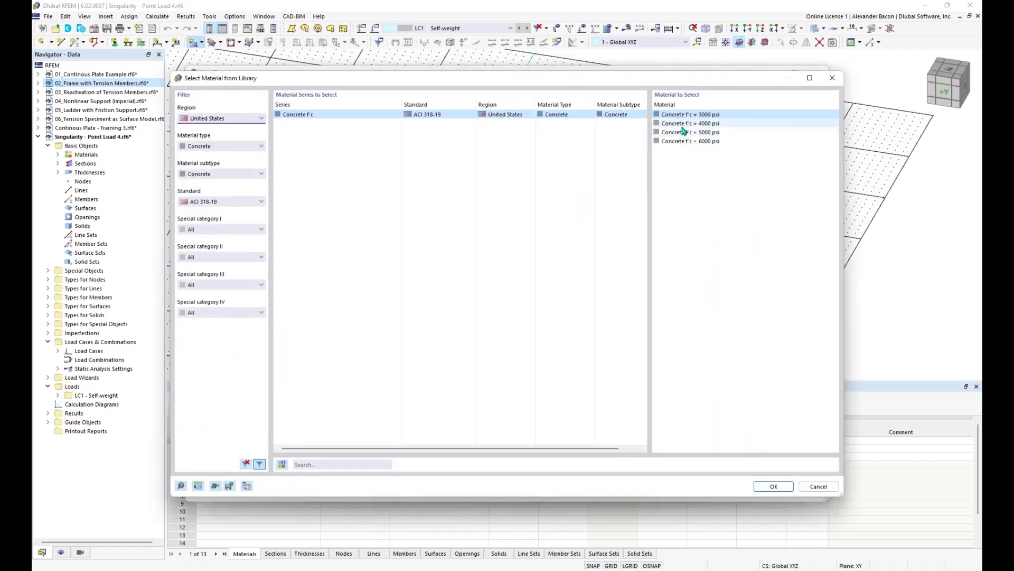
{"action": "left_click", "coordinate": [681, 124]}
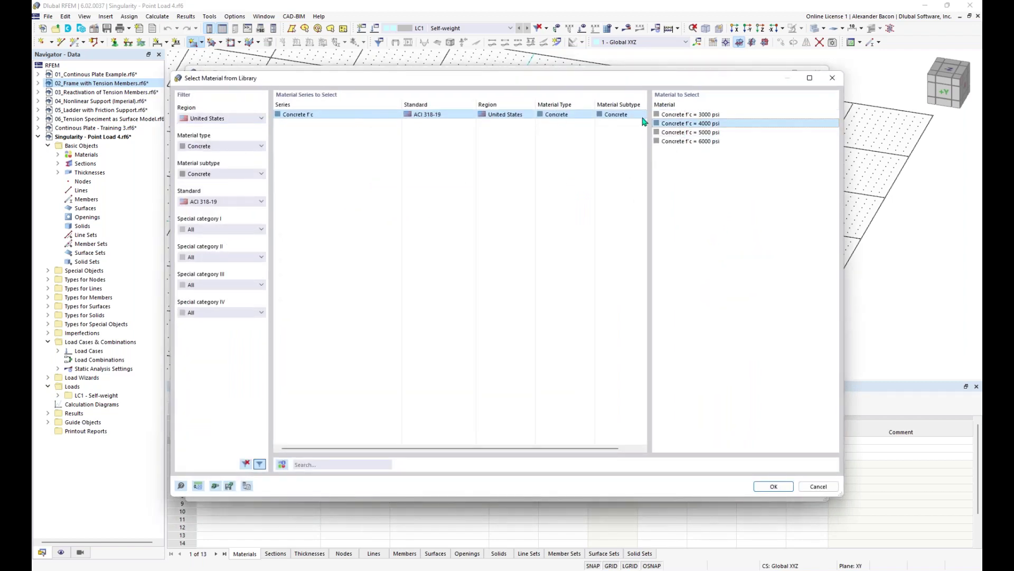
{"action": "left_click", "coordinate": [774, 487]}
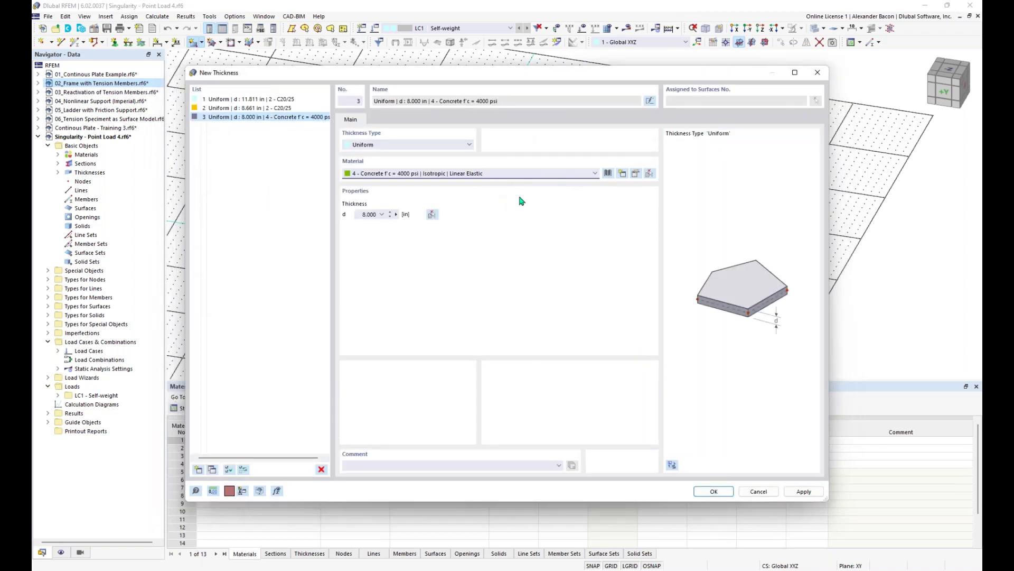
{"action": "left_click", "coordinate": [357, 213]}
{"action": "type", "text": "12"}
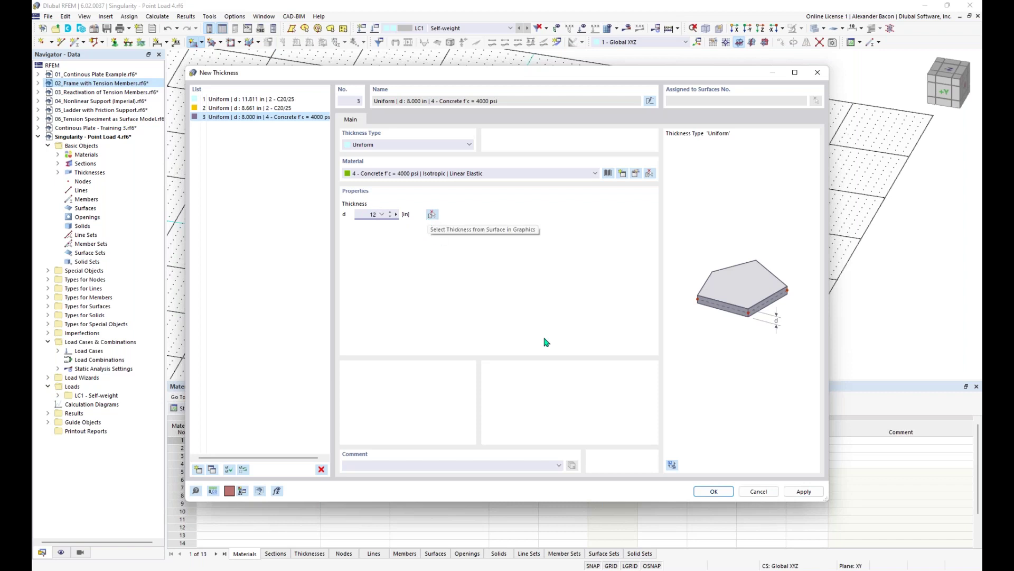
{"action": "left_click", "coordinate": [709, 492]}
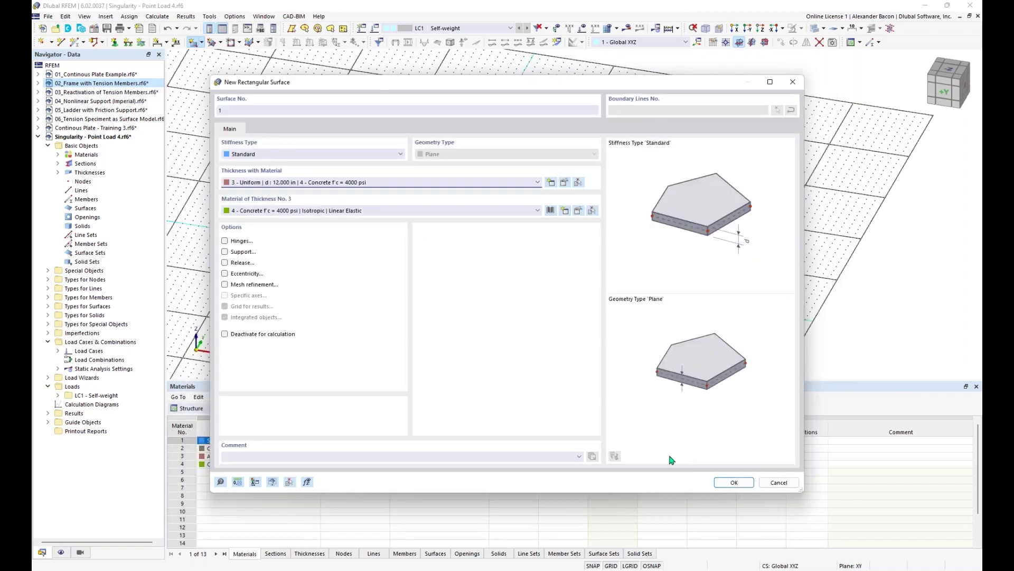
- Draw the rectangular surface from the origin, 32 ft along X and 16 ft along Y
{"action": "left_click", "coordinate": [729, 483]}
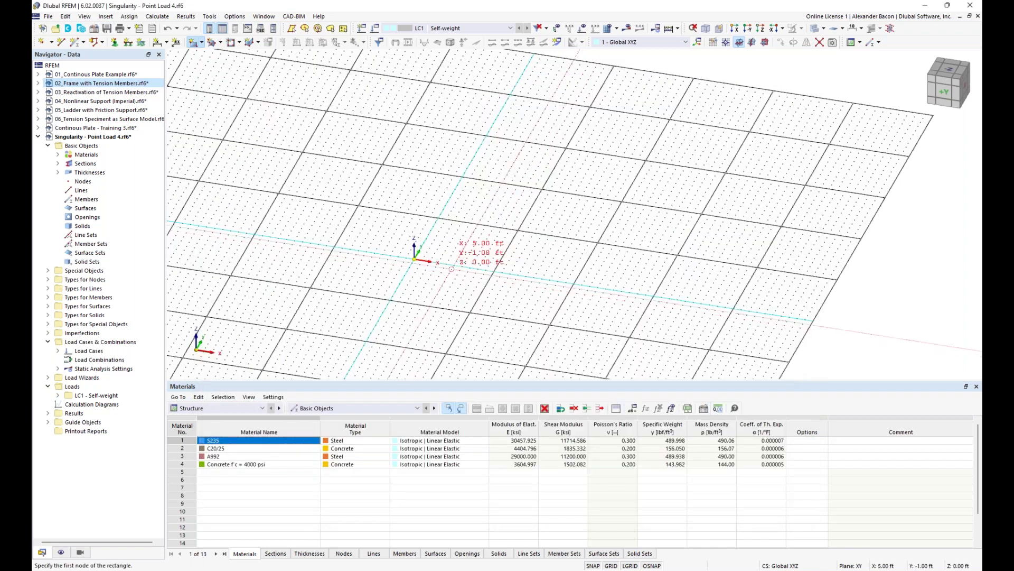
{"action": "left_click", "coordinate": [414, 259]}
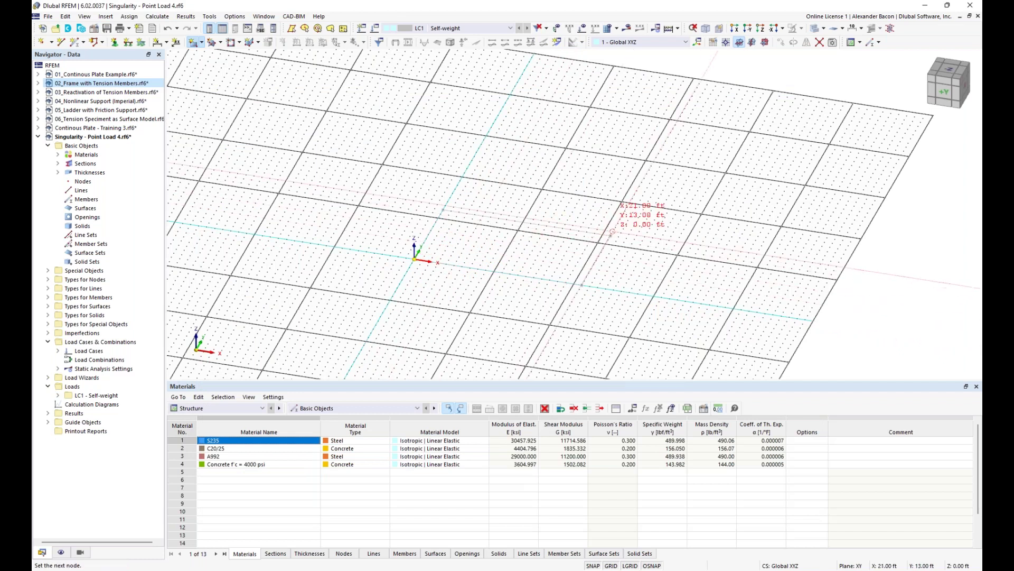
{"action": "left_click", "coordinate": [707, 232]}
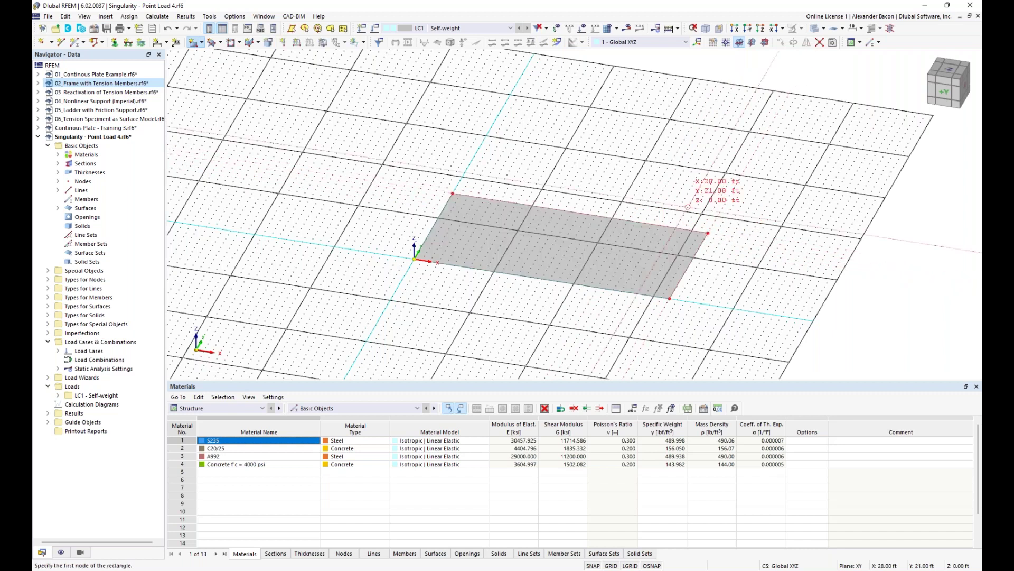
{"action": "key", "text": "Escape"}
{"action": "middle_click_drag", "start_coordinate": [742, 258], "coordinate": [654, 266]}
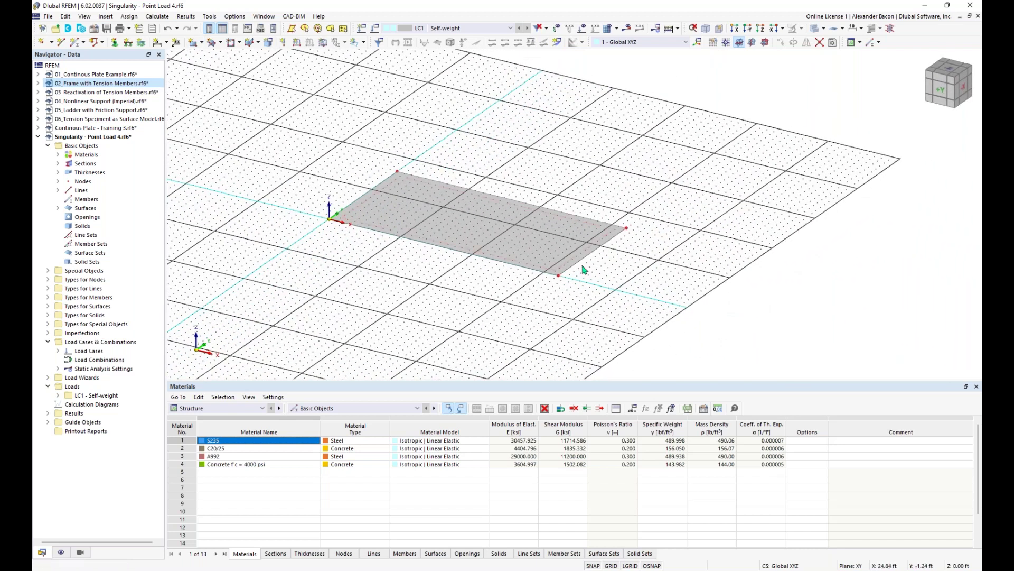
- Add a node at the plate's centre, halfway (50%) between two diagonally opposite corner nodes
{"action": "mouse_move", "coordinate": [532, 264]}
{"action": "left_click", "coordinate": [51, 42]}
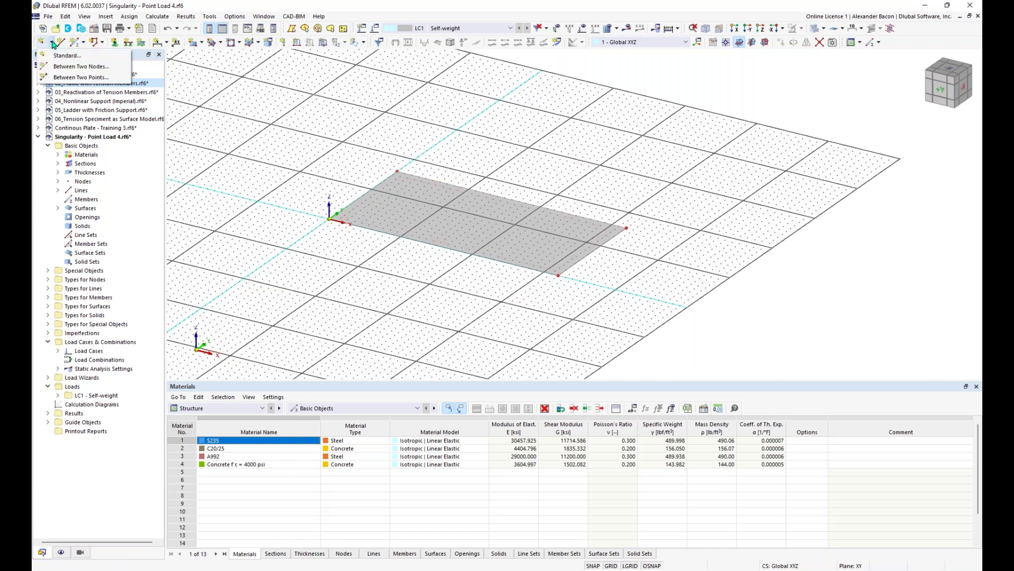
{"action": "left_click", "coordinate": [70, 67]}
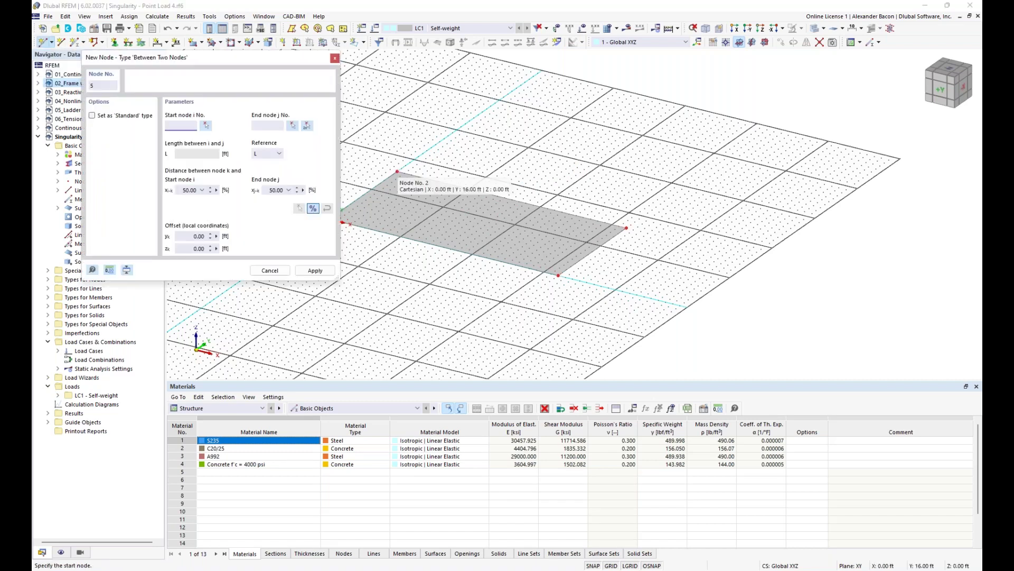
{"action": "left_click_drag", "start_coordinate": [245, 61], "coordinate": [199, 66]}
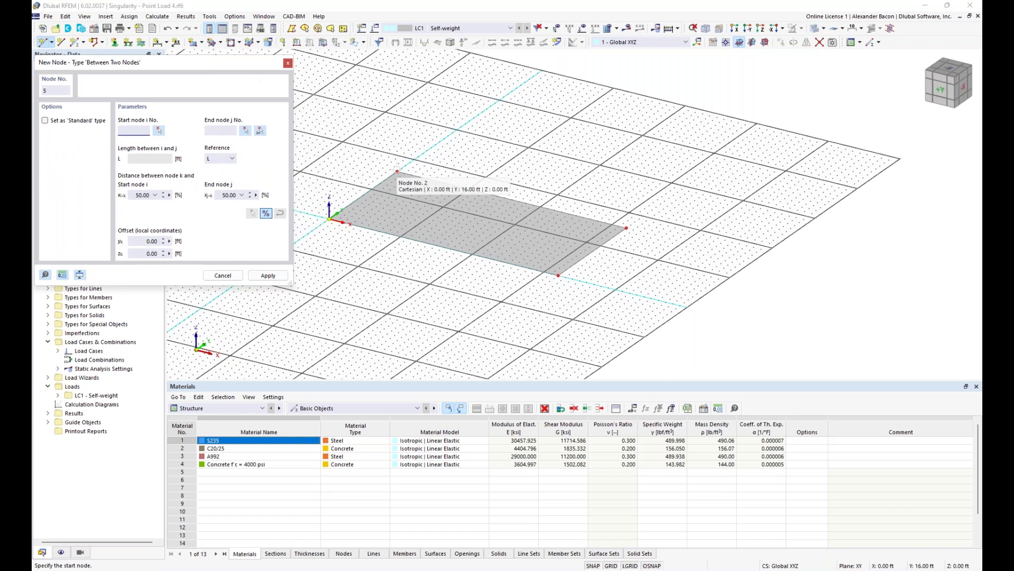
{"action": "left_click", "coordinate": [397, 172]}
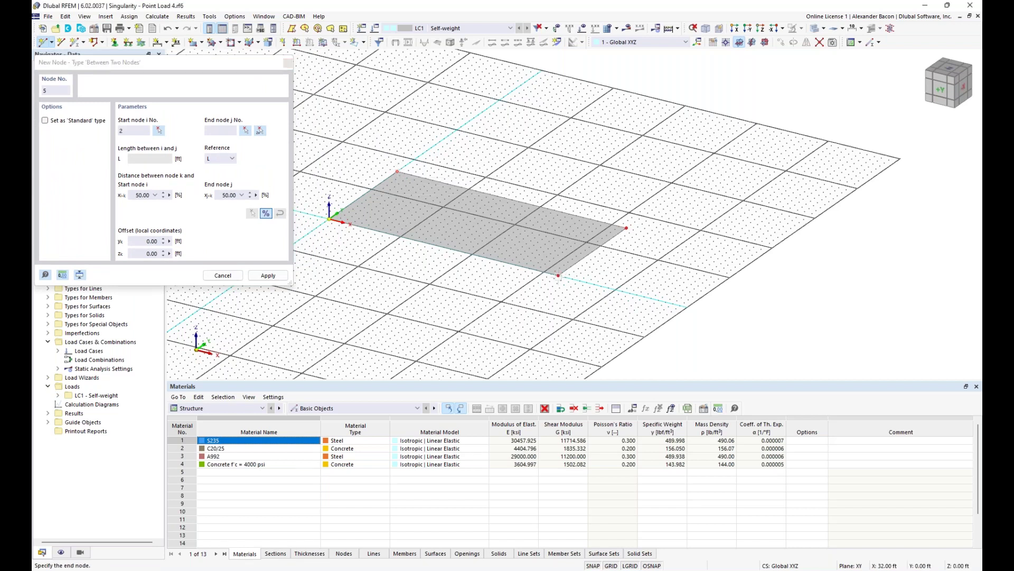
{"action": "left_click", "coordinate": [559, 275]}
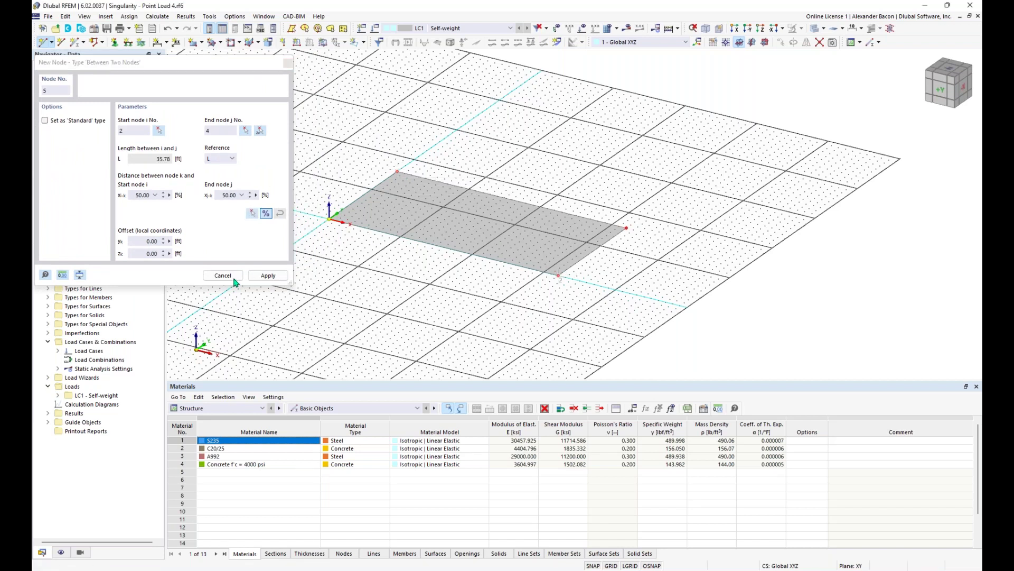
{"action": "left_click", "coordinate": [263, 276]}
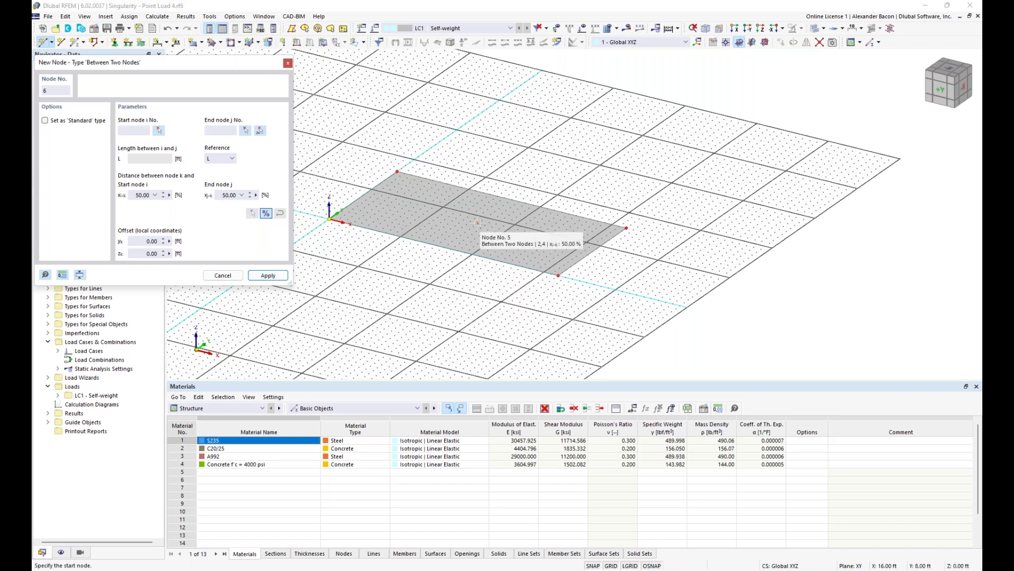
{"action": "left_click", "coordinate": [287, 63]}
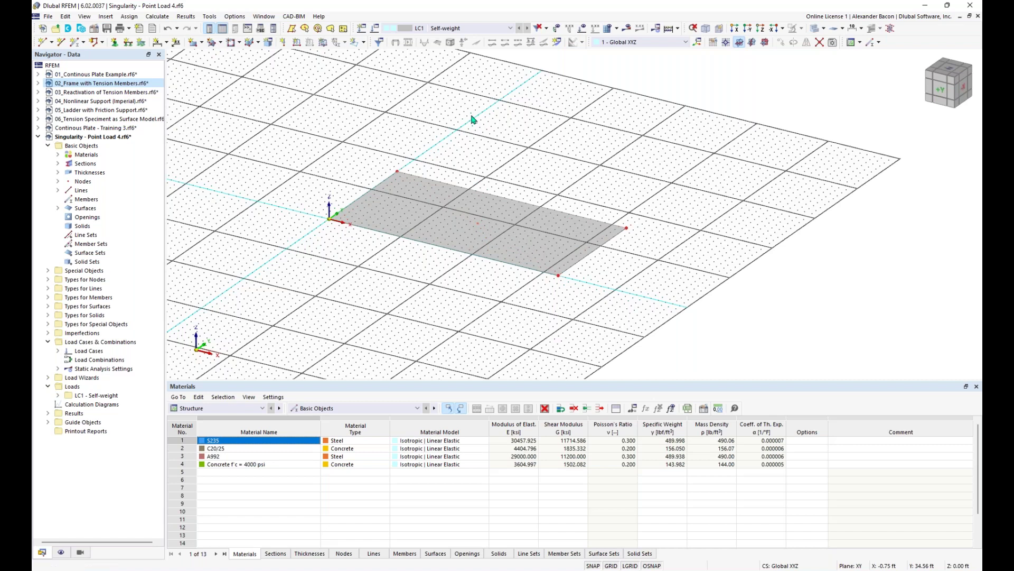
- Apply a nodal force of -10 kip in the global Z direction to the plate's centre node in load case LC1
{"action": "left_click", "coordinate": [284, 46]}
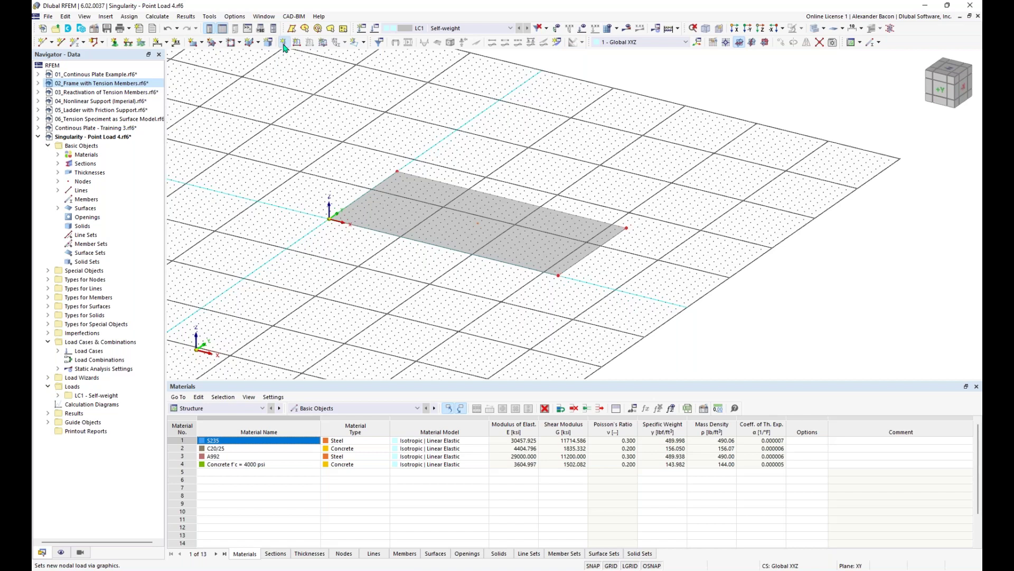
{"action": "left_click", "coordinate": [437, 198]}
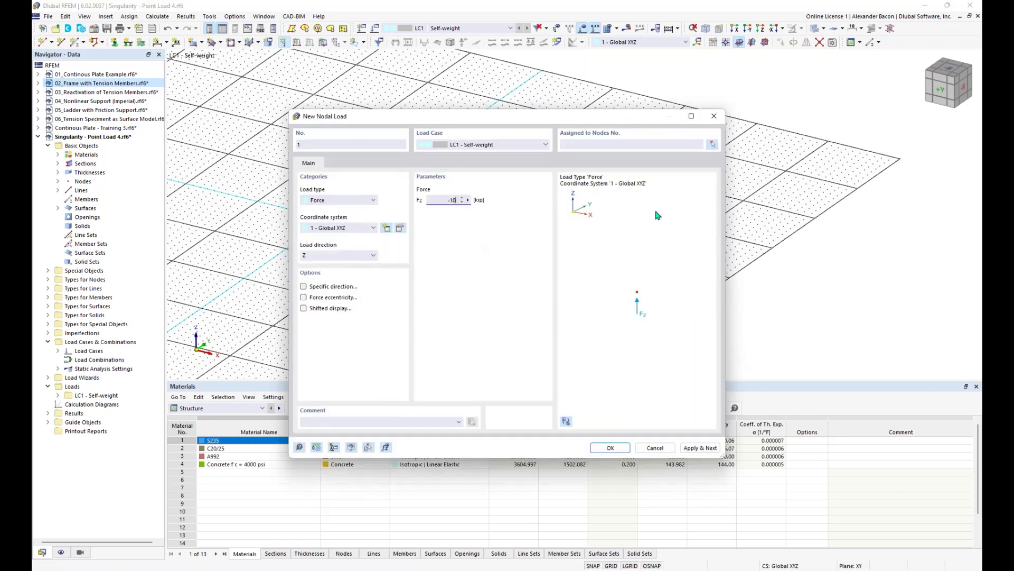
{"action": "type", "text": "-10"}
{"action": "left_click", "coordinate": [352, 204]}
{"action": "left_click", "coordinate": [351, 205]}
{"action": "left_click", "coordinate": [347, 256]}
{"action": "left_click", "coordinate": [338, 279]}
{"action": "left_click", "coordinate": [610, 448]}
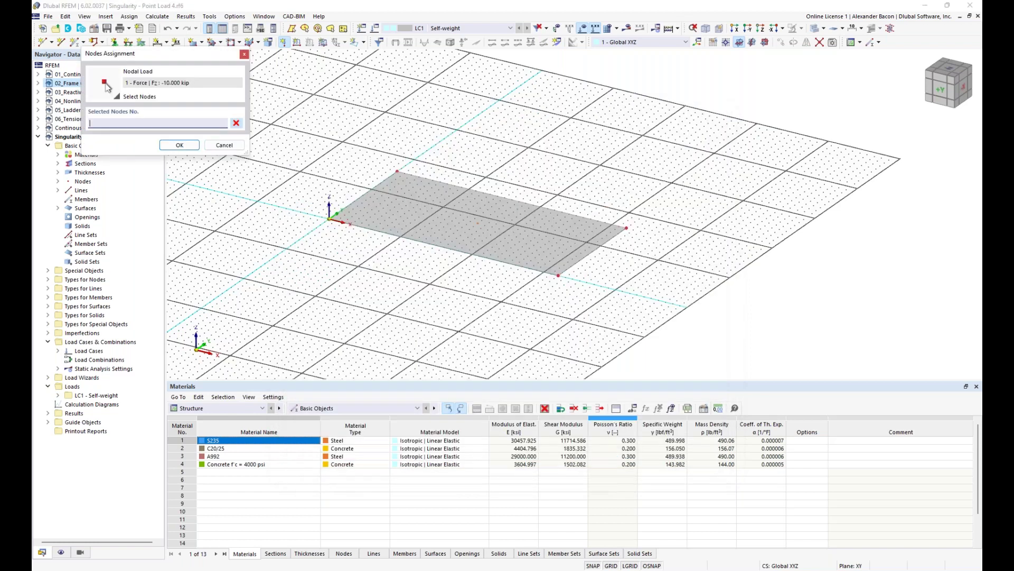
{"action": "left_click", "coordinate": [478, 225]}
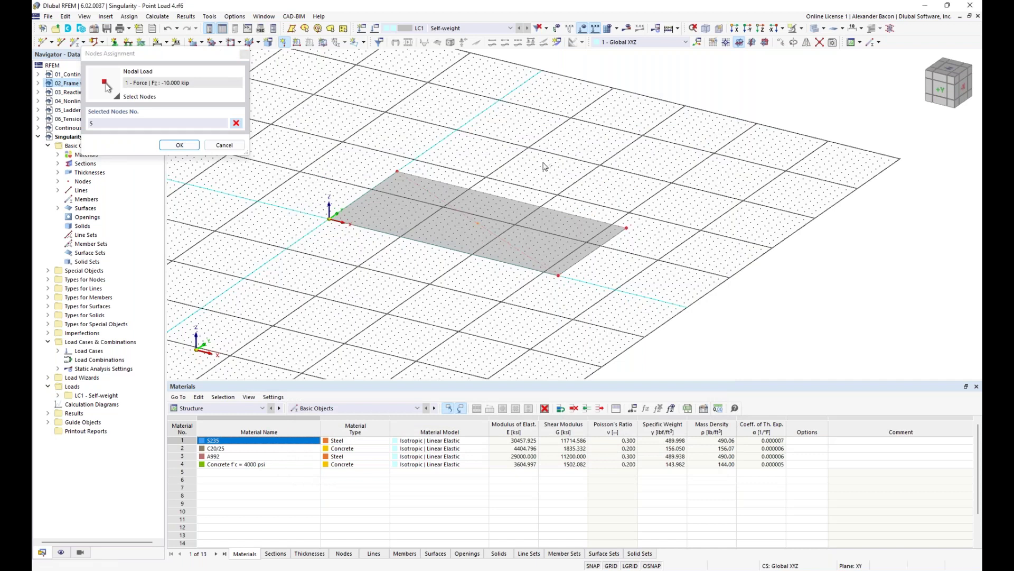
{"action": "left_click", "coordinate": [179, 144]}
{"action": "mouse_move", "coordinate": [593, 159]}
{"action": "middle_mouse_down"}
{"action": "mouse_move", "coordinate": [607, 170]}
{"action": "mouse_move", "coordinate": [611, 157]}
{"action": "middle_mouse_up"}
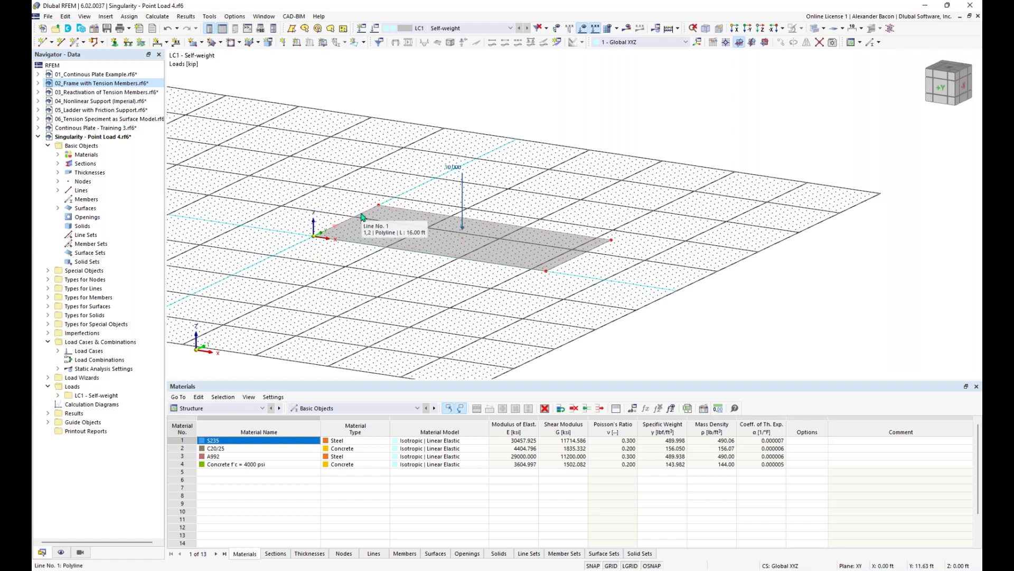
{"action": "middle_click_drag", "start_coordinate": [362, 217], "coordinate": [366, 214], "text": "ctrl"}
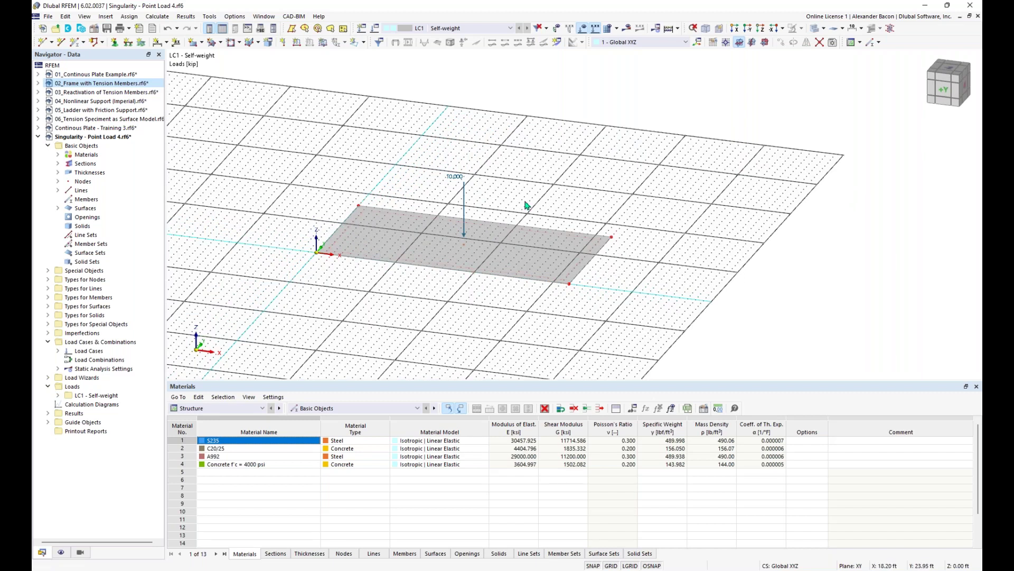
- Assign hinged line supports to all four edges of the plate
{"action": "left_click", "coordinate": [130, 43]}
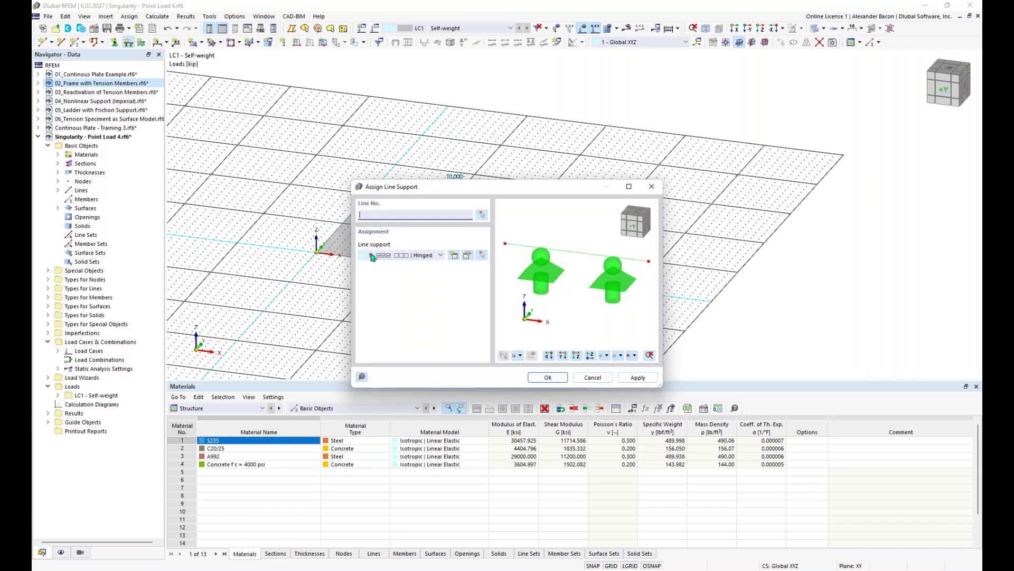
{"action": "left_click", "coordinate": [429, 257]}
{"action": "left_click", "coordinate": [425, 272]}
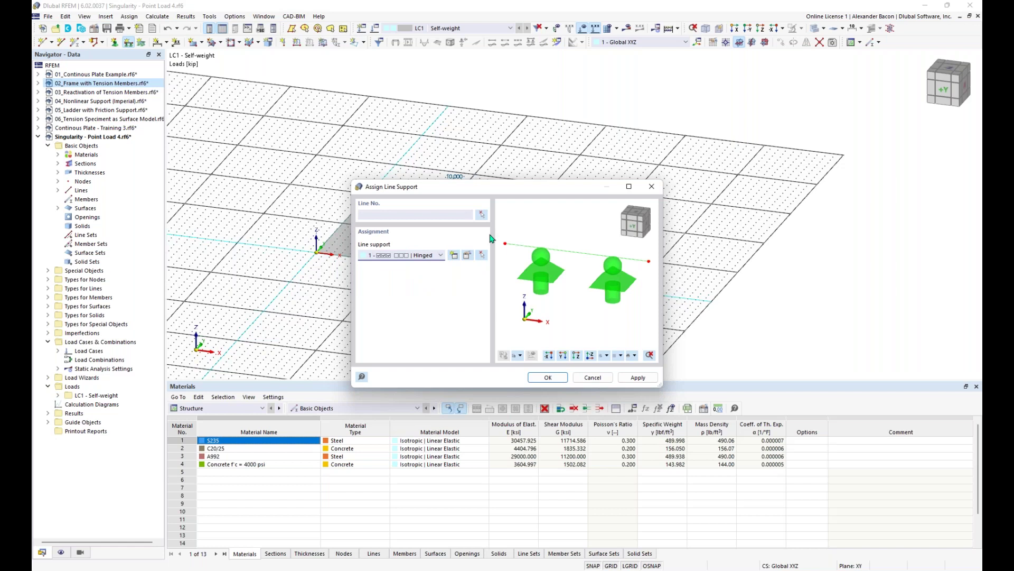
{"action": "left_click", "coordinate": [548, 378]}
{"action": "left_click_drag", "start_coordinate": [664, 138], "coordinate": [274, 333]}
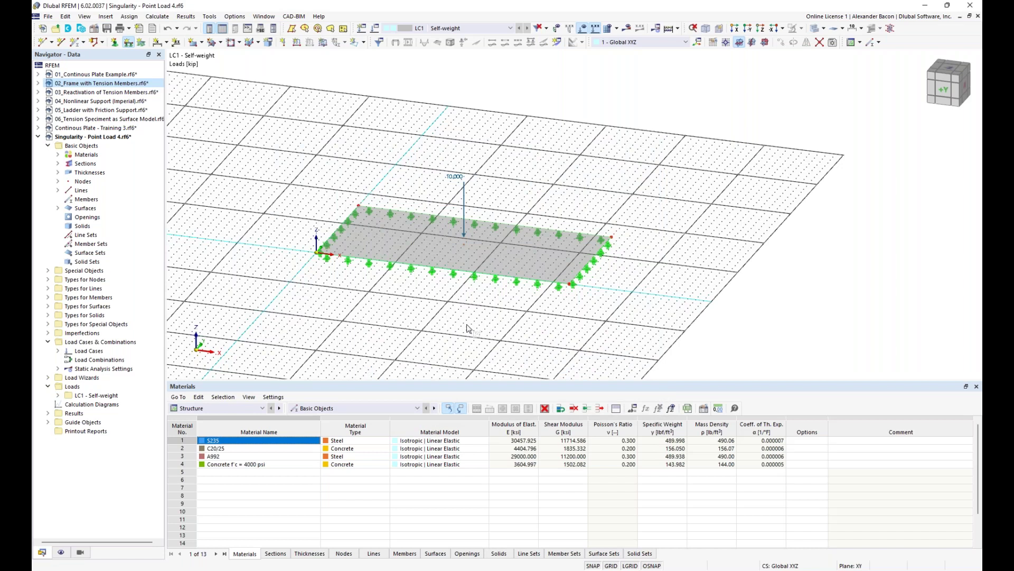
{"action": "key", "text": "Escape"}
- Copy the whole plate with its supports and point load three times along X, leaving a gap between the plates
{"action": "scroll", "coordinate": [522, 290], "scroll_direction": "down", "scroll_amount": 2}
{"action": "middle_click_drag", "start_coordinate": [517, 299], "coordinate": [453, 299]}
{"action": "middle_click_drag", "start_coordinate": [454, 300], "coordinate": [480, 290], "text": "ctrl"}
{"action": "left_click_drag", "start_coordinate": [607, 111], "coordinate": [285, 354]}
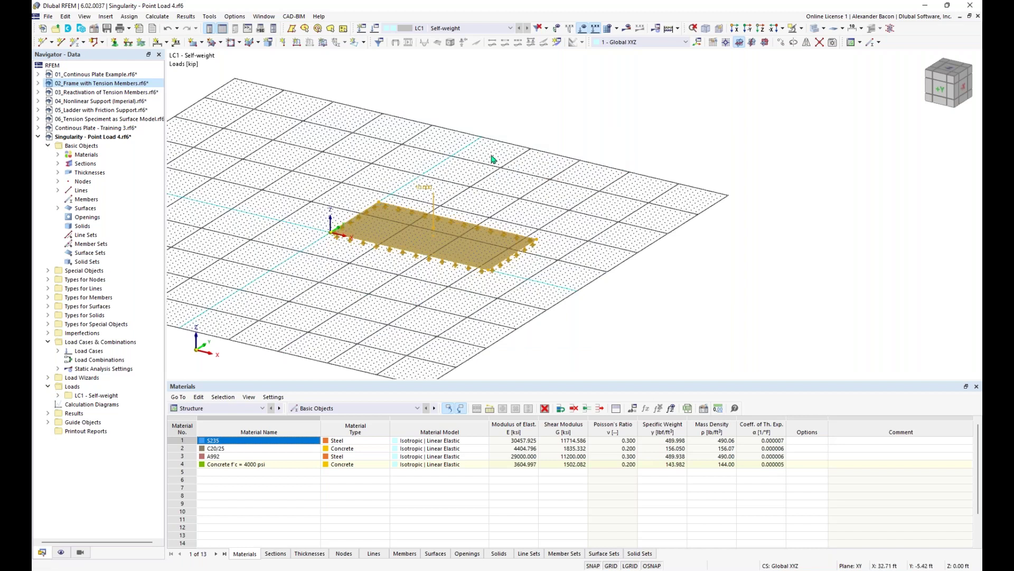
{"action": "left_click", "coordinate": [782, 44]}
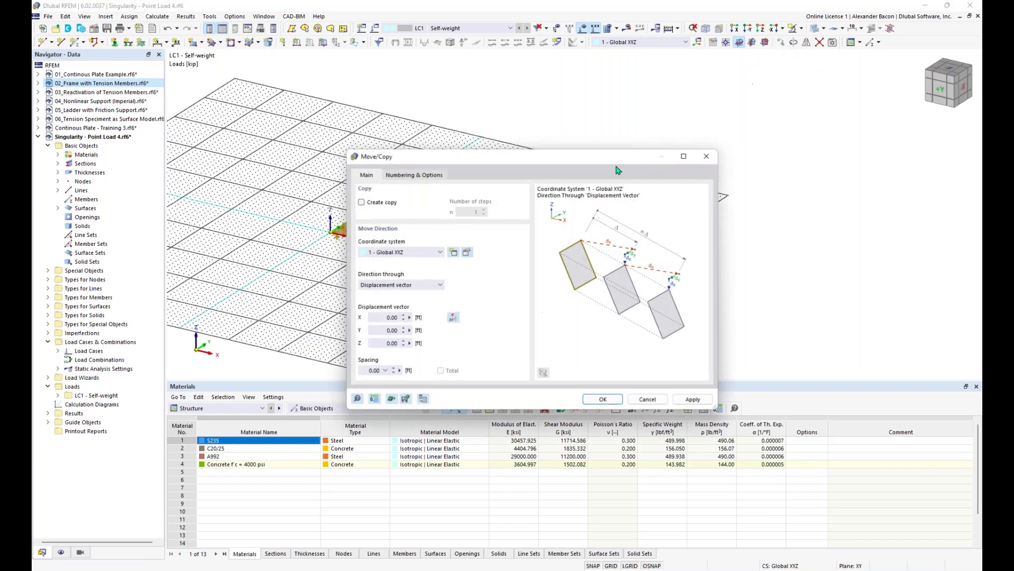
{"action": "left_click", "coordinate": [382, 203]}
{"action": "double_click", "coordinate": [473, 211]}
{"action": "type", "text": "3"}
{"action": "double_click", "coordinate": [387, 317]}
{"action": "key", "text": "Tab"}
{"action": "left_click", "coordinate": [603, 399]}
{"action": "scroll", "coordinate": [550, 186], "scroll_direction": "down", "scroll_amount": 2}
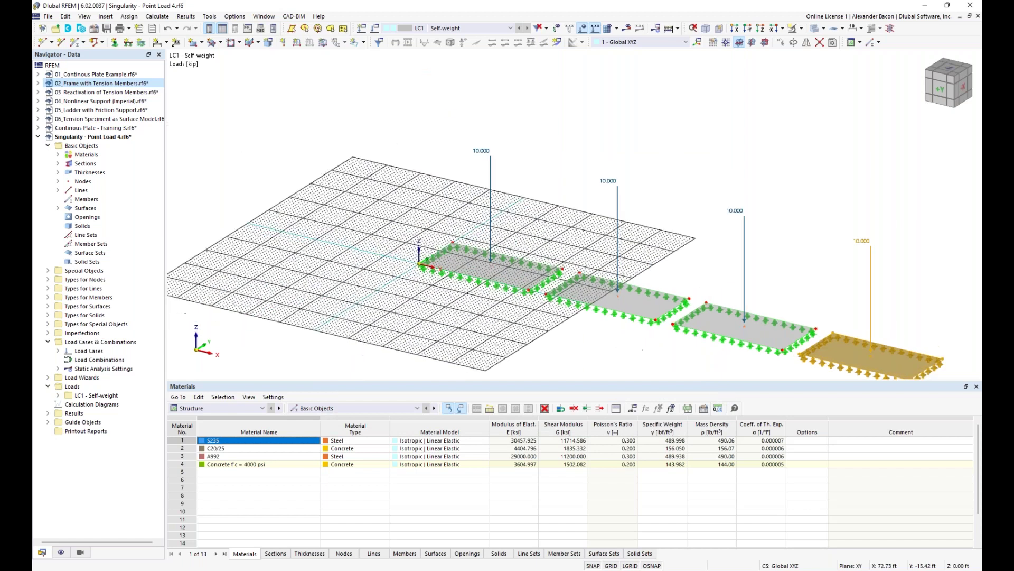
{"action": "scroll", "coordinate": [549, 185], "scroll_direction": "up", "scroll_amount": 2}
{"action": "left_click", "coordinate": [475, 287]}
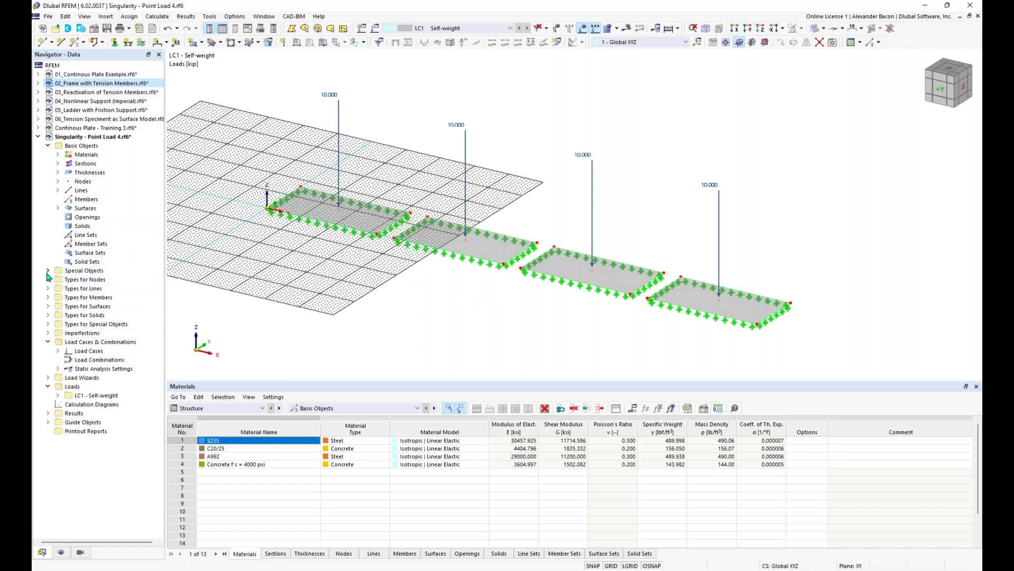
- Create a surface mesh refinement with a target FE length of 7 ft and duplicate it three times
{"action": "left_click", "coordinate": [49, 307]}
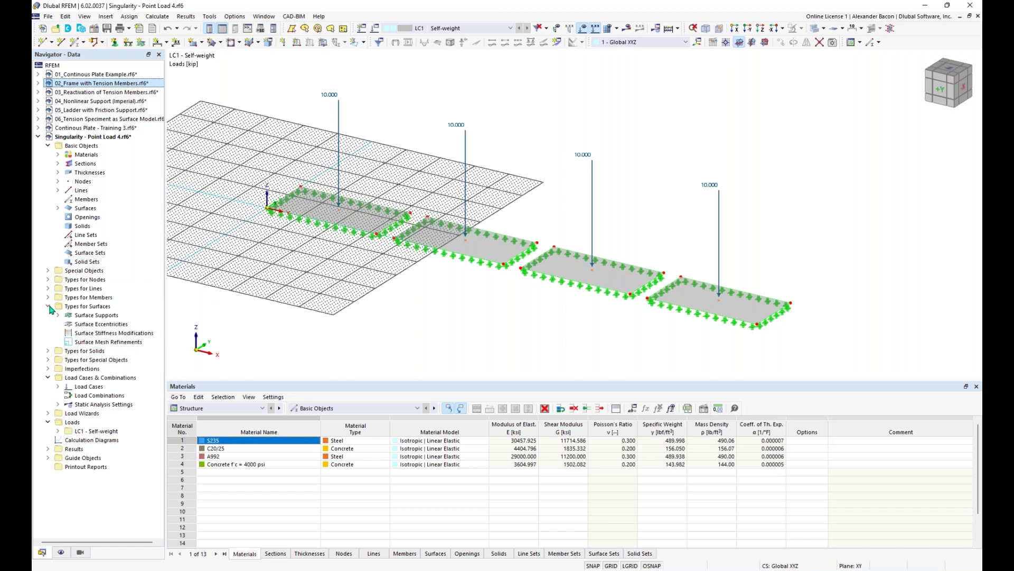
{"action": "right_click", "coordinate": [97, 343]}
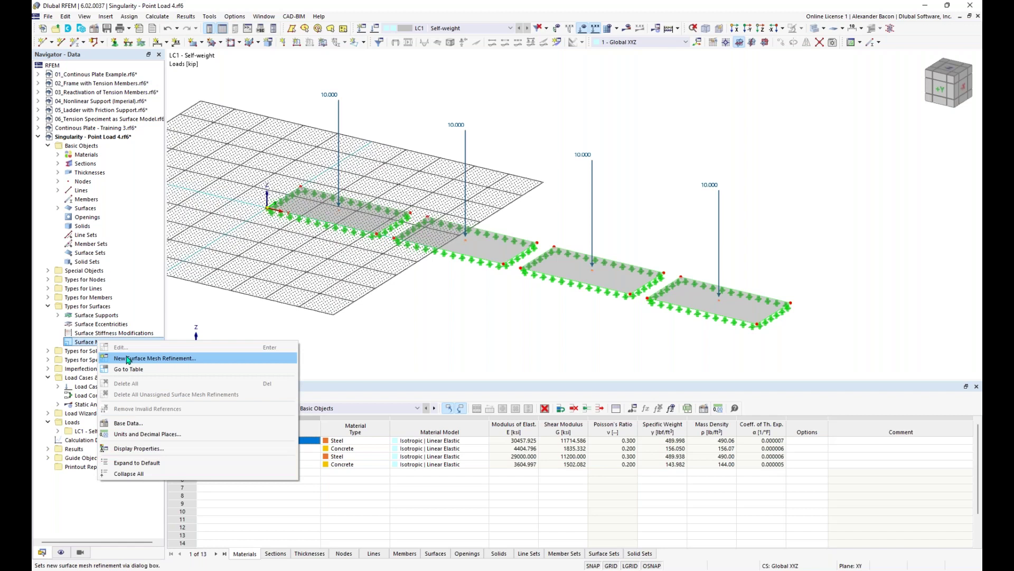
{"action": "left_click", "coordinate": [127, 358]}
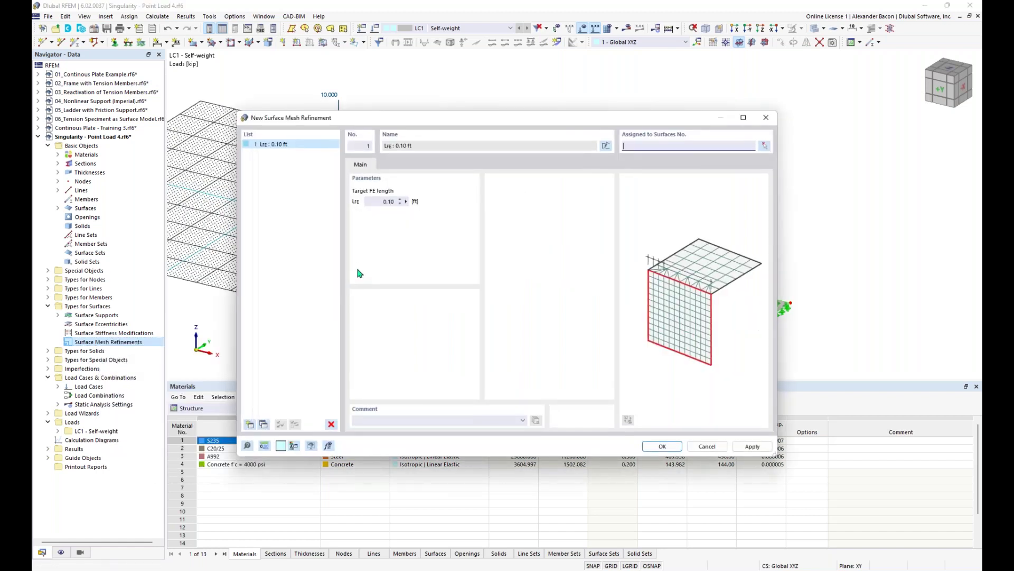
{"action": "left_click", "coordinate": [373, 203]}
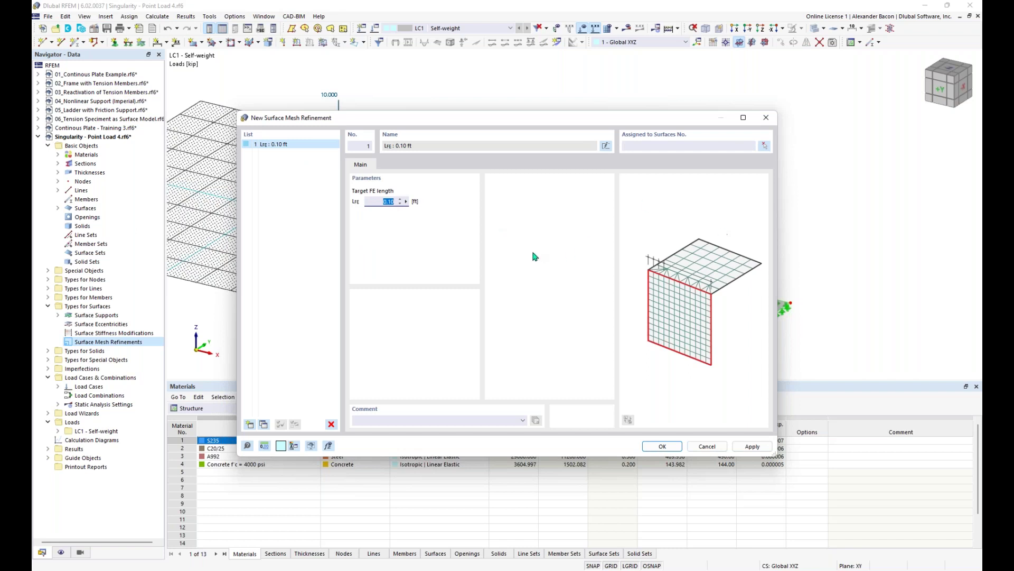
{"action": "type", "text": "7"}
{"action": "left_click", "coordinate": [265, 426]}
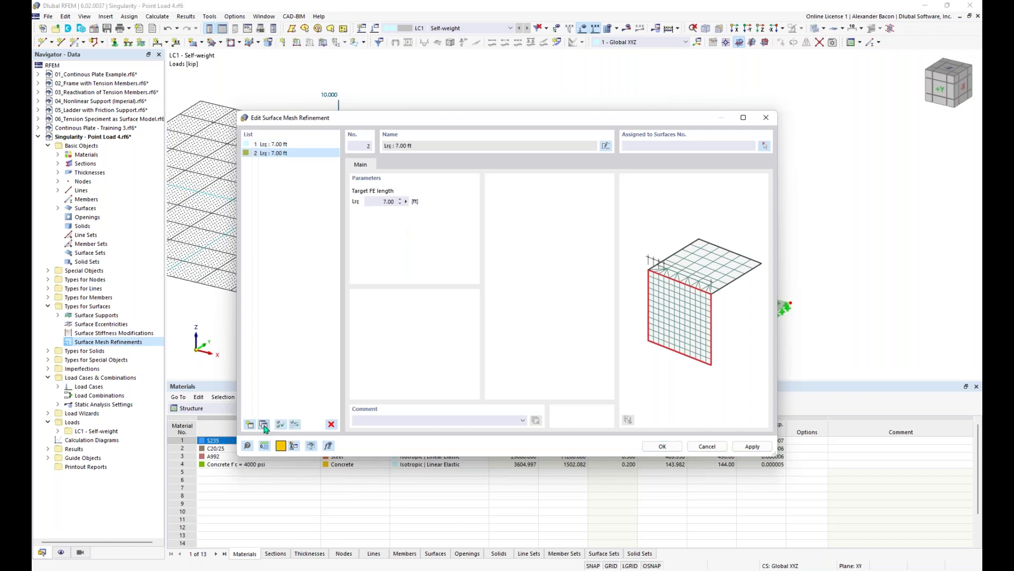
{"action": "left_click", "coordinate": [263, 425]}
{"action": "left_click", "coordinate": [264, 425]}
- Set the target FE length to 4 ft for the second mesh refinement and 1.25 ft for the third
{"action": "left_click", "coordinate": [286, 153]}
{"action": "double_click", "coordinate": [382, 202]}
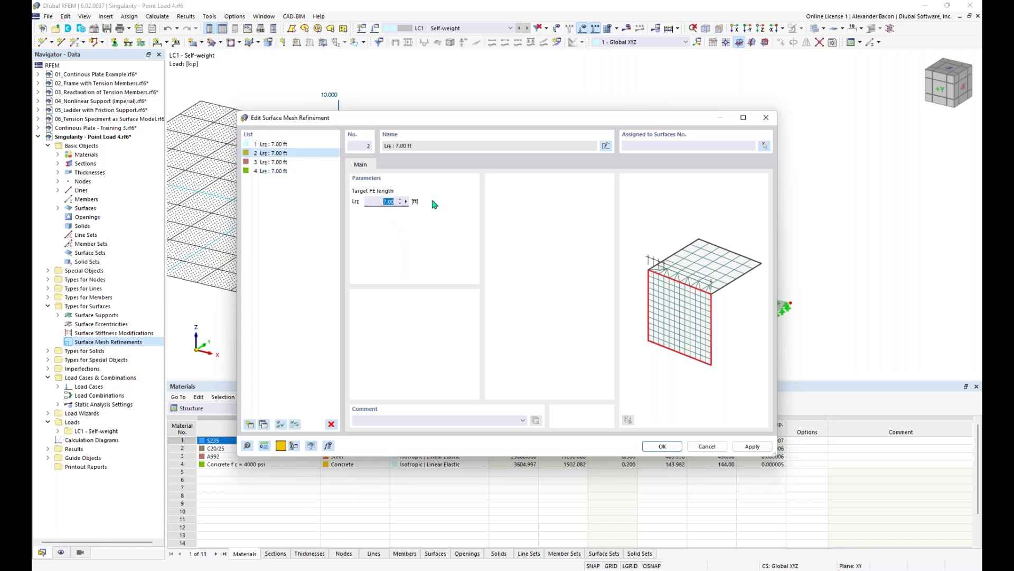
{"action": "type", "text": "4"}
{"action": "left_click", "coordinate": [292, 162]}
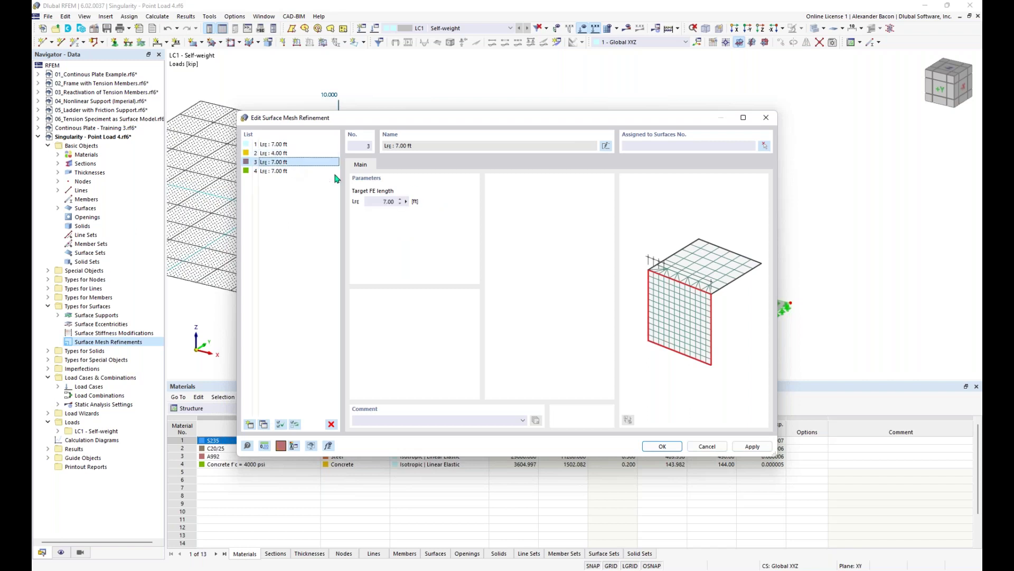
{"action": "double_click", "coordinate": [382, 201]}
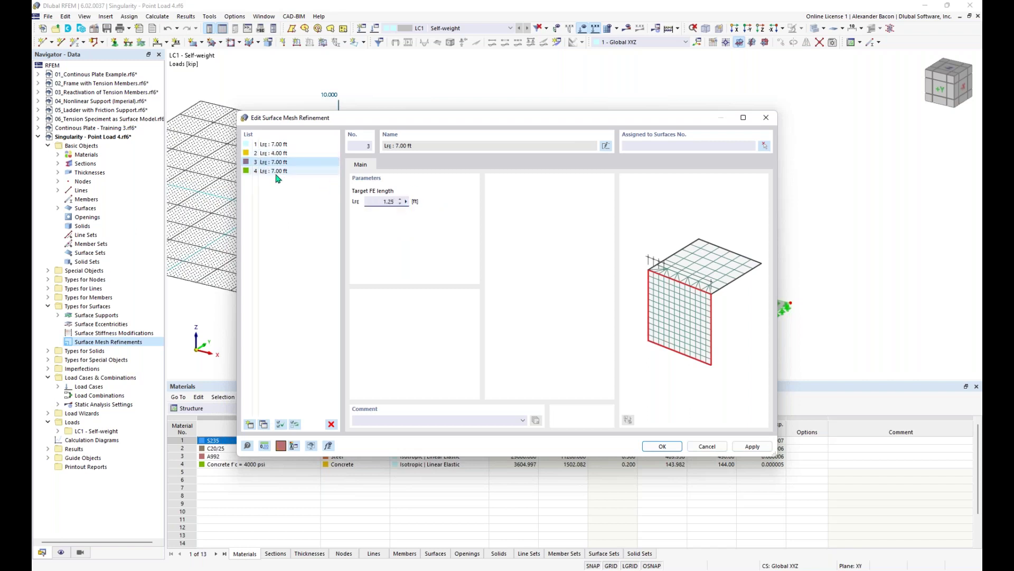
- Set the target FE length of surface mesh refinement 4 to 0.40 ft
{"action": "left_click", "coordinate": [274, 171]}
{"action": "double_click", "coordinate": [400, 203]}
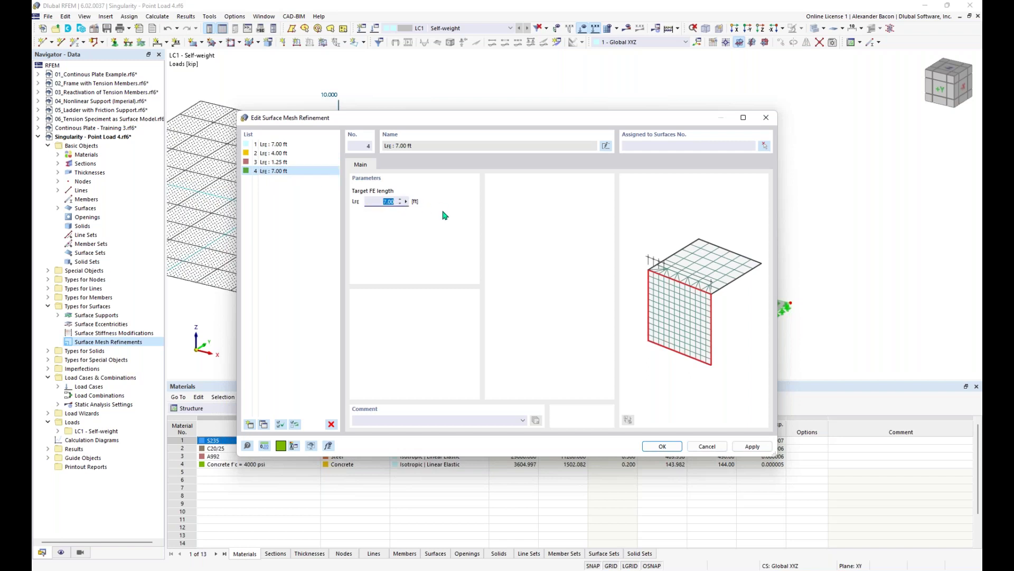
{"action": "type", "text": "0.4"}
{"action": "left_click", "coordinate": [332, 210]}
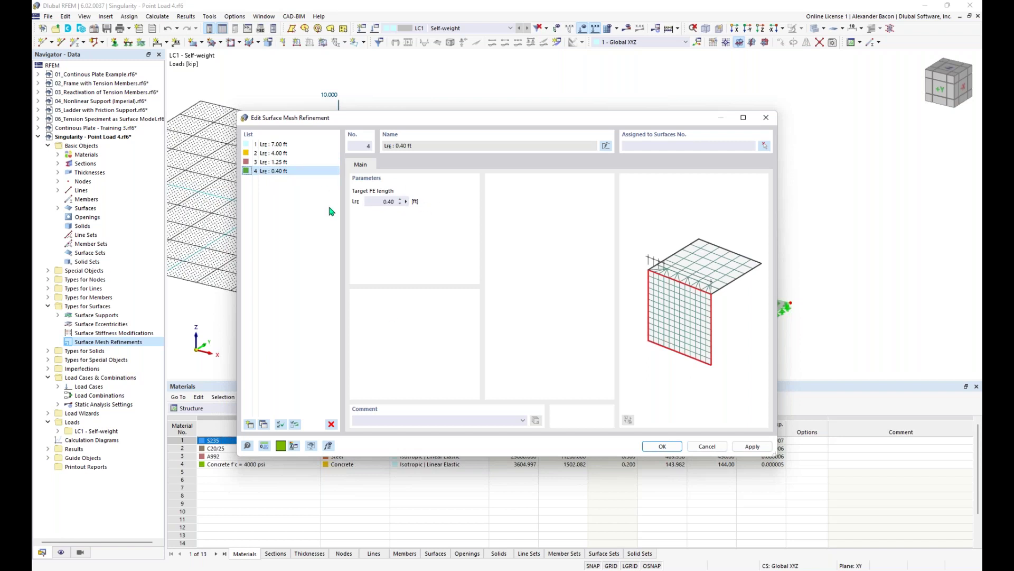
- Assign the 7.00 ft mesh refinement to surface 1 and the 4.00 ft mesh refinement to surface 2
{"action": "left_click", "coordinate": [319, 147]}
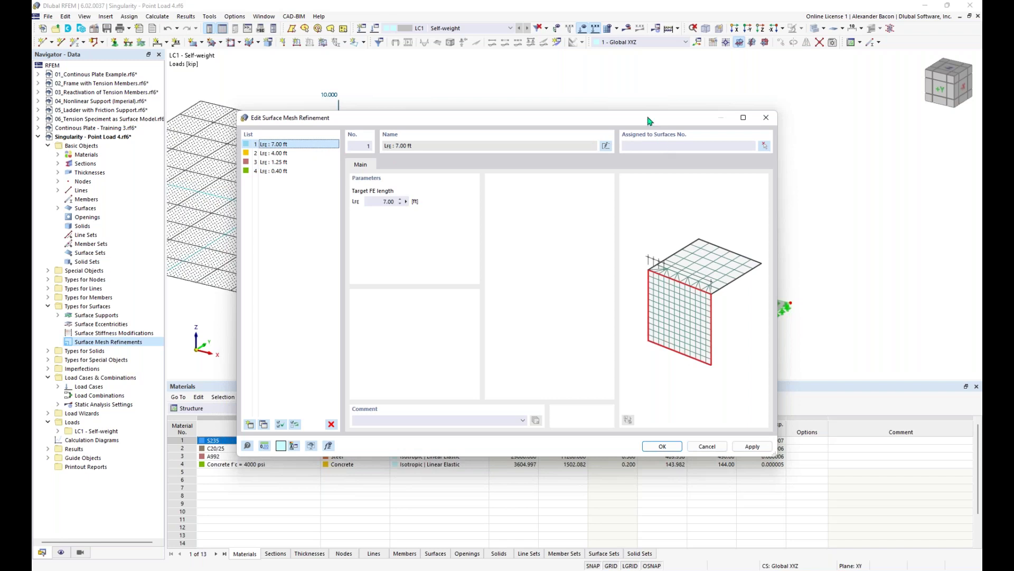
{"action": "left_click_drag", "start_coordinate": [650, 120], "coordinate": [583, 133]}
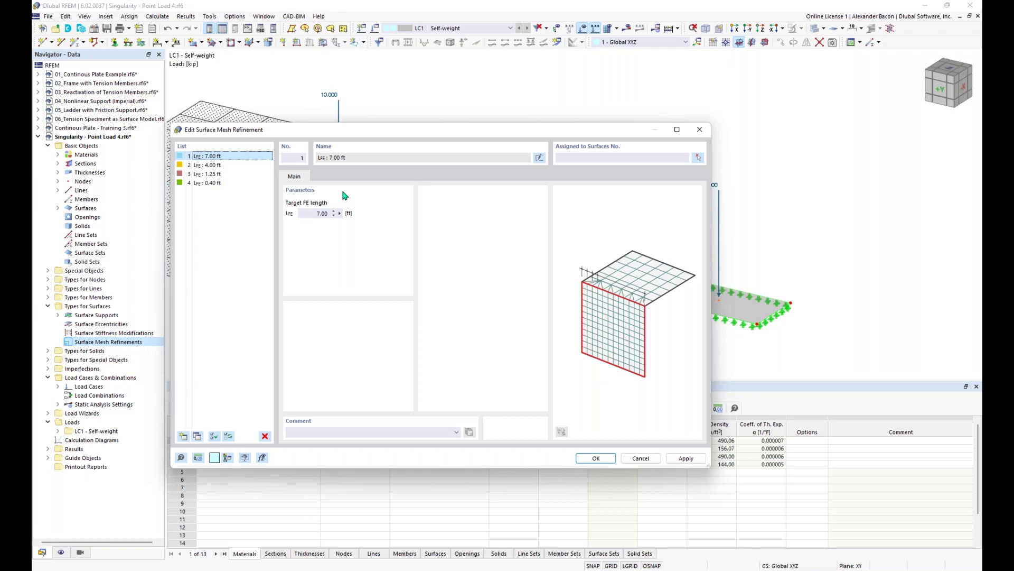
{"action": "left_click", "coordinate": [600, 157]}
{"action": "type", "text": "1"}
{"action": "left_click", "coordinate": [206, 165]}
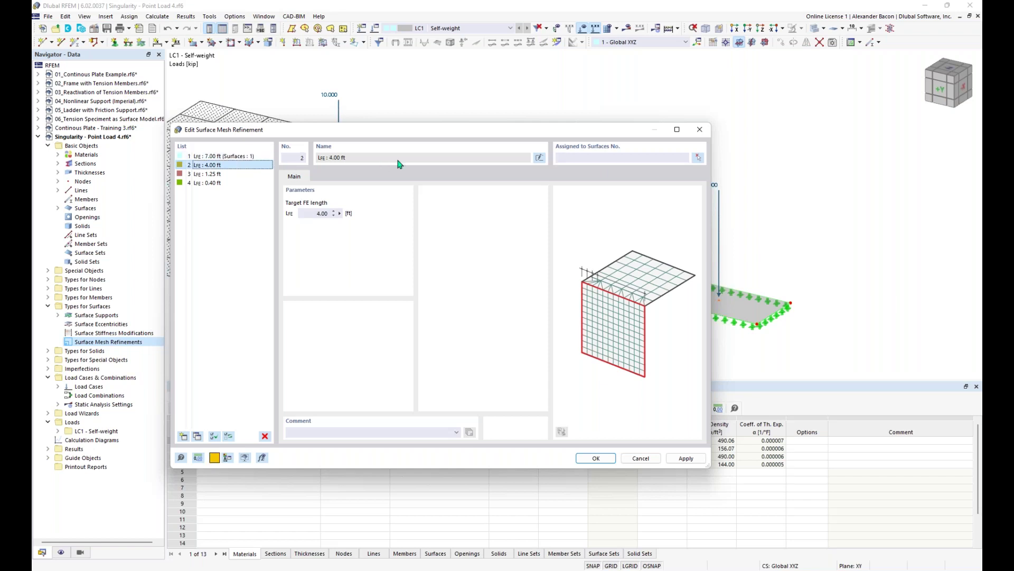
{"action": "left_click", "coordinate": [625, 161]}
{"action": "type", "text": "2"}
- Assign the 1.25 ft mesh refinement to surface 3 and the 0.40 ft one to surface 4, and accept the refinements
{"action": "left_click", "coordinate": [206, 174]}
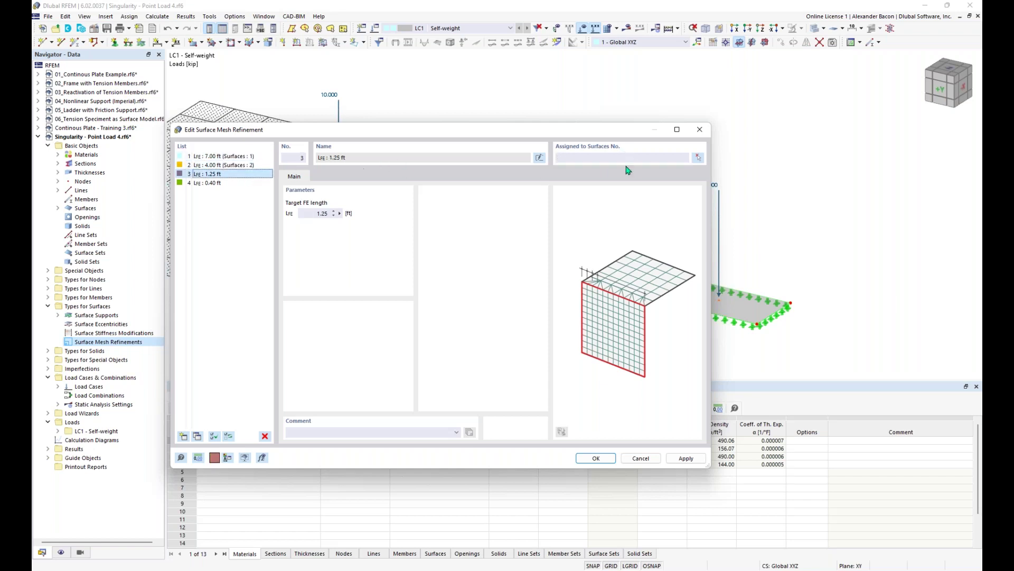
{"action": "left_click", "coordinate": [619, 159]}
{"action": "left_click", "coordinate": [244, 183]}
{"action": "left_click", "coordinate": [613, 158]}
{"action": "type", "text": "4"}
{"action": "left_click", "coordinate": [230, 208]}
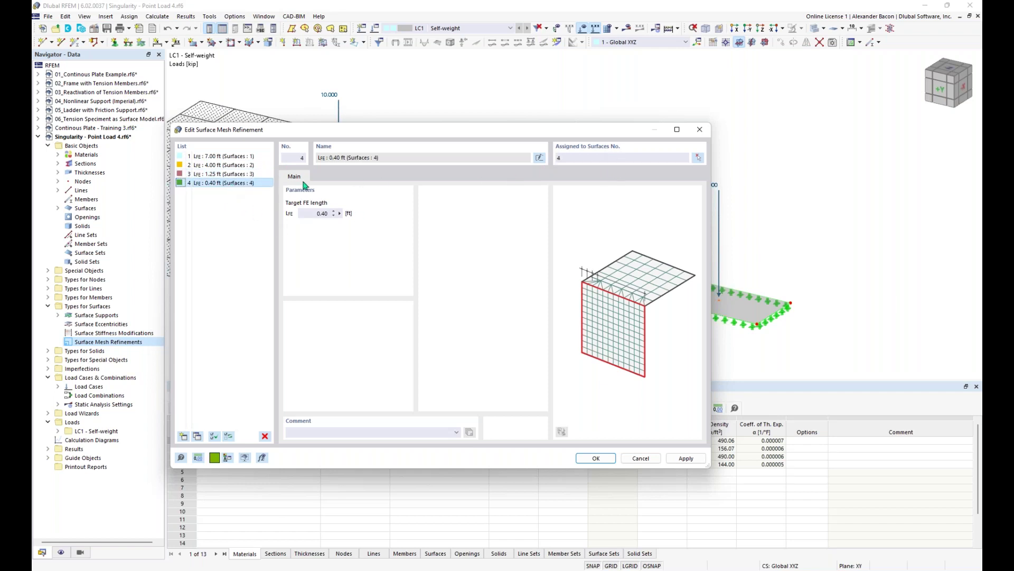
{"action": "left_click", "coordinate": [605, 459]}
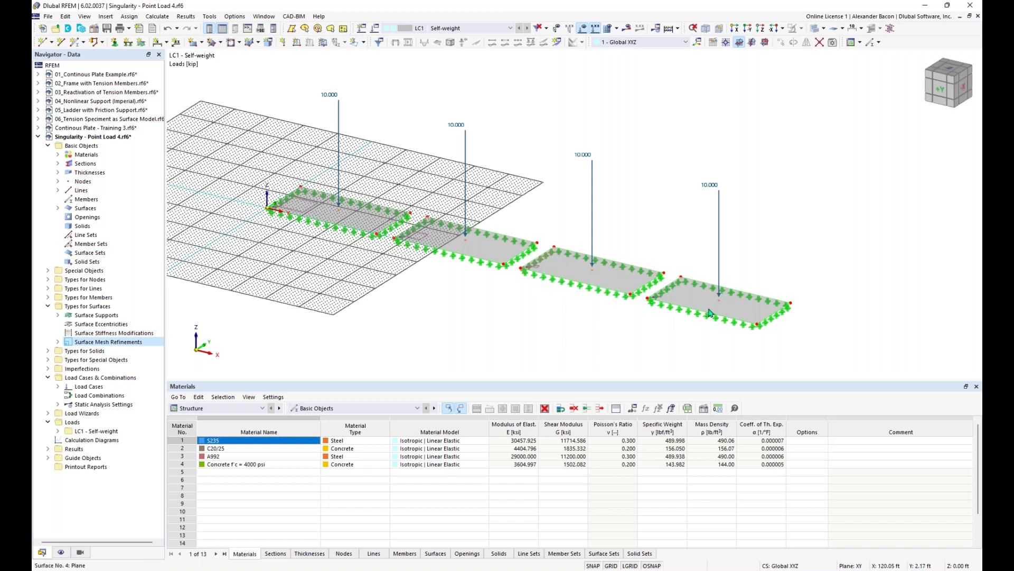
- Hide the work plane grid around the four plates
{"action": "scroll", "coordinate": [420, 288], "scroll_direction": "up", "scroll_amount": 1}
{"action": "left_click", "coordinate": [610, 566]}
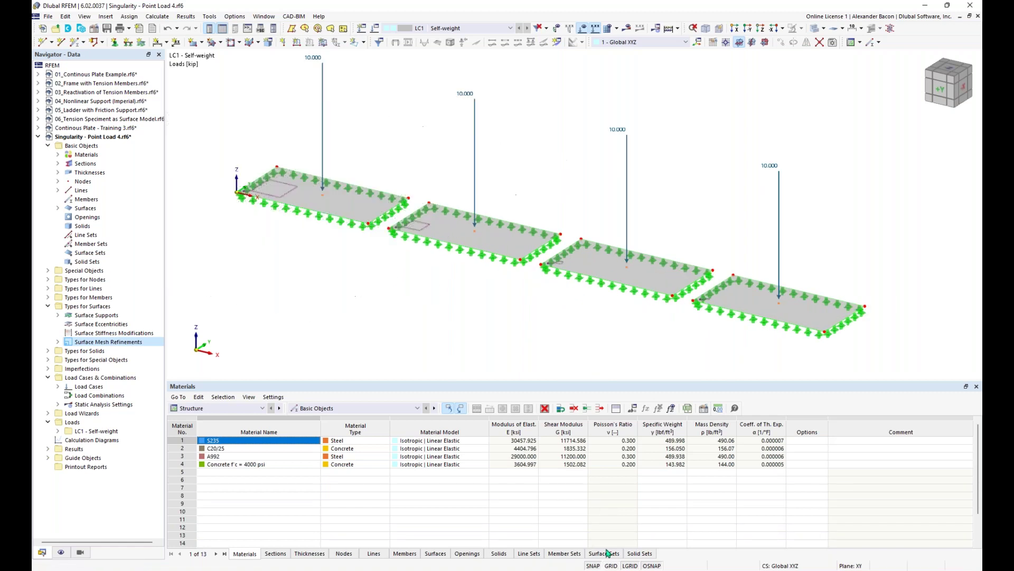
{"action": "middle_click_drag", "start_coordinate": [505, 323], "coordinate": [461, 305], "text": "ctrl"}
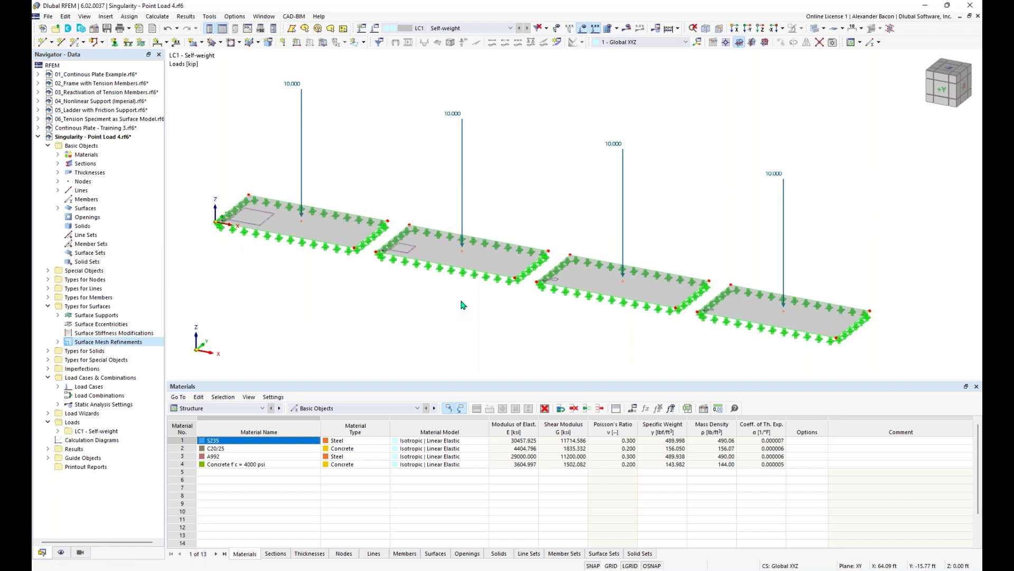
{"action": "scroll", "coordinate": [460, 306], "scroll_direction": "down", "scroll_amount": 2}
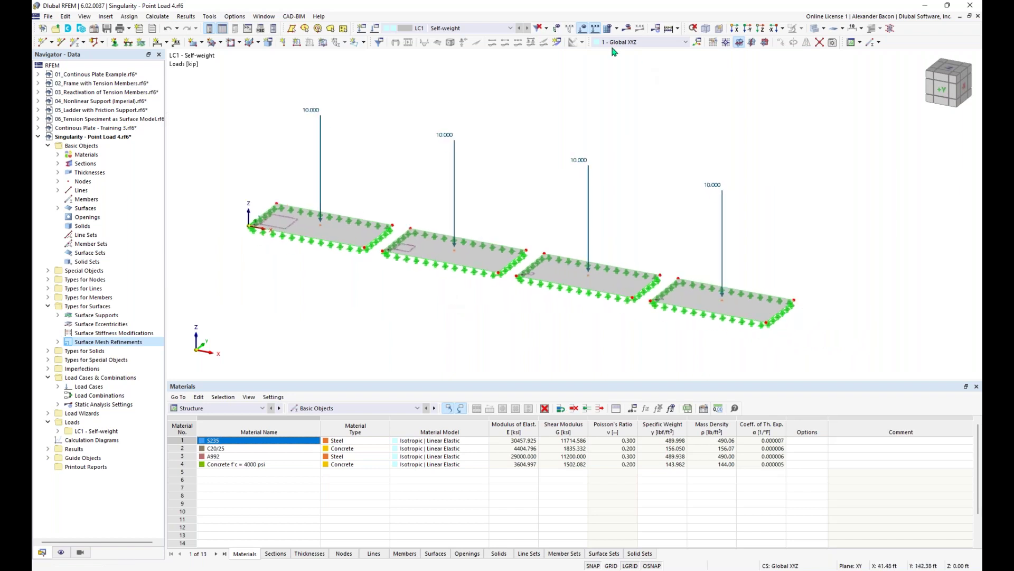
- Create a '2 points and vector' result section along the plates' centerline from (0, 8, 0) to (143, 8, 0) ft, projected in global Z
{"action": "left_click", "coordinate": [557, 44]}
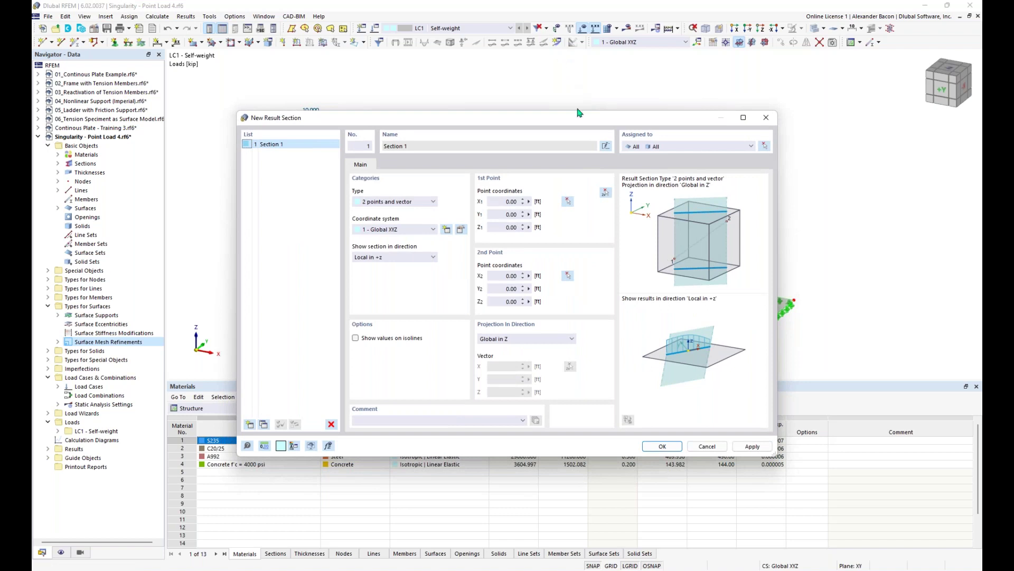
{"action": "left_click", "coordinate": [605, 193]}
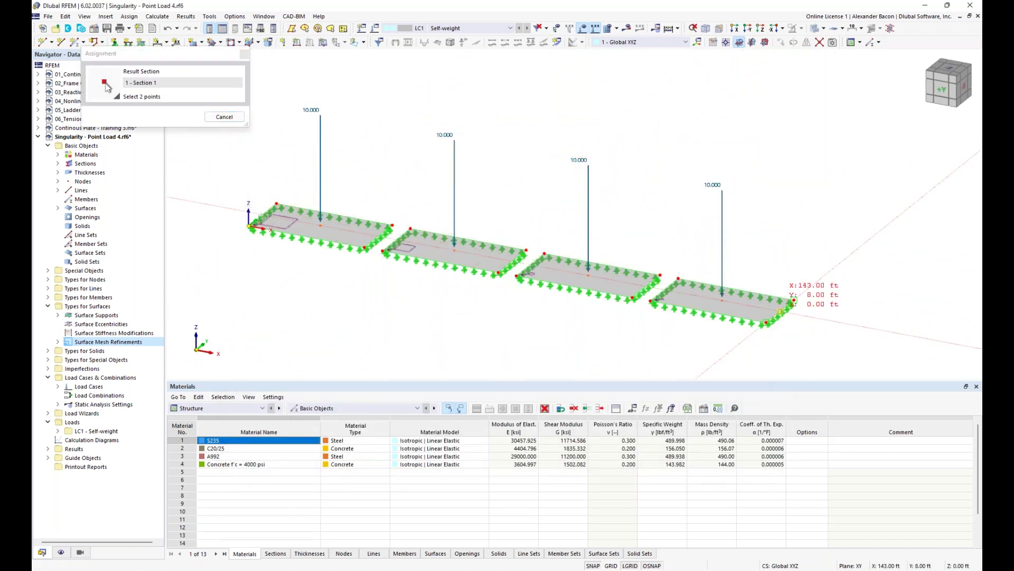
{"action": "left_click", "coordinate": [780, 311]}
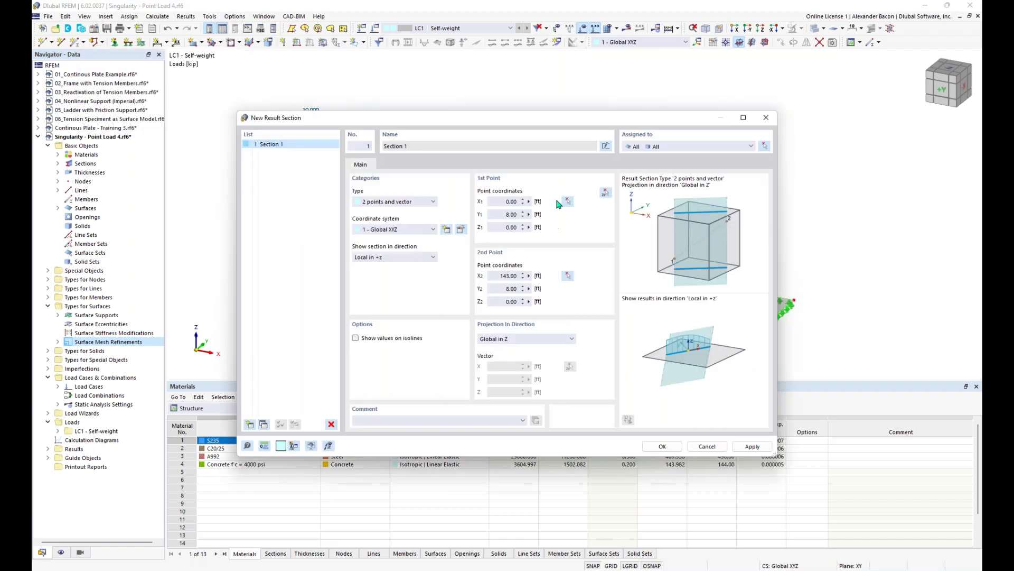
{"action": "left_click_drag", "start_coordinate": [483, 128], "coordinate": [471, 116]}
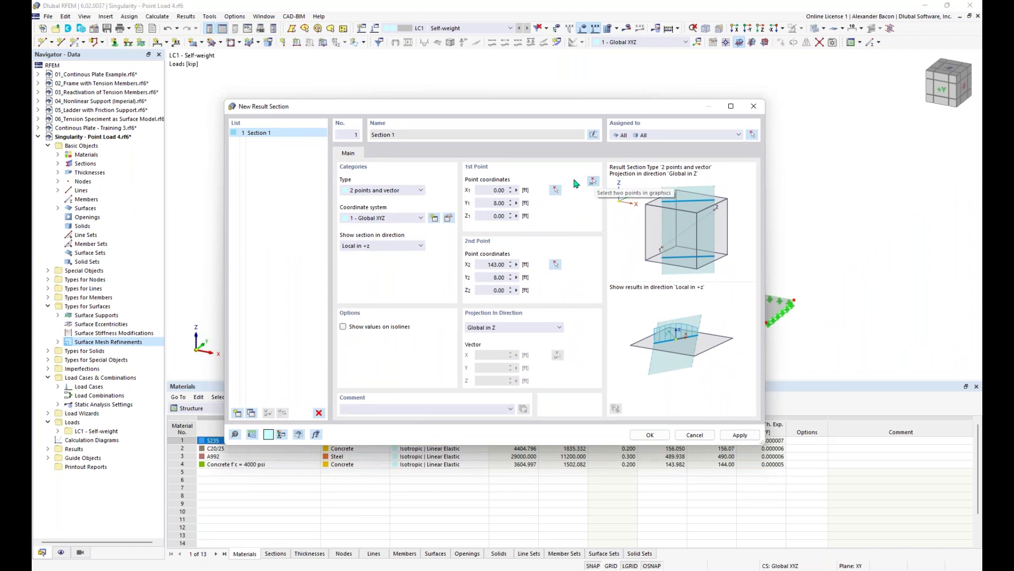
{"action": "left_click", "coordinate": [381, 191]}
{"action": "left_click", "coordinate": [381, 198]}
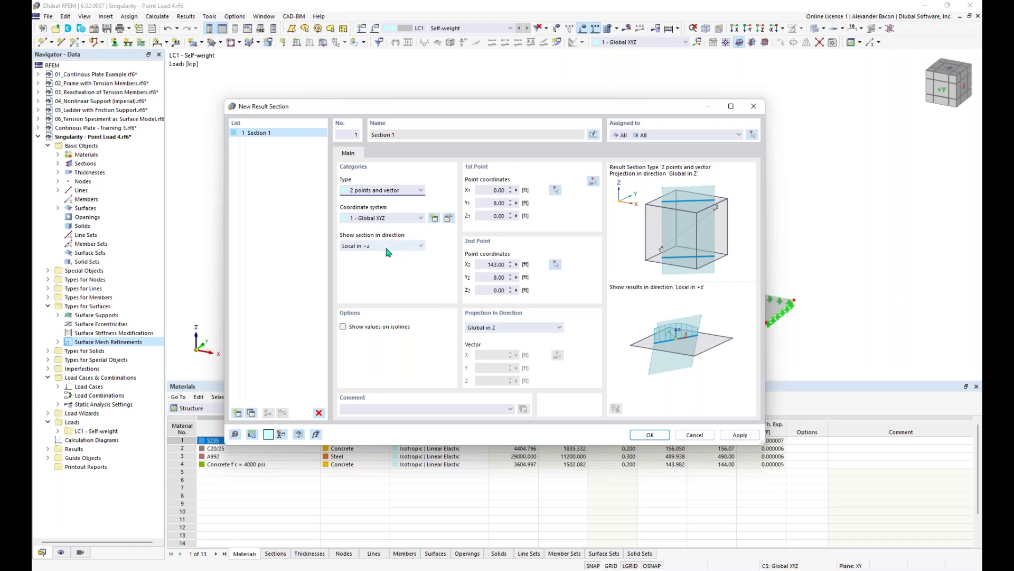
{"action": "left_click", "coordinate": [655, 435]}
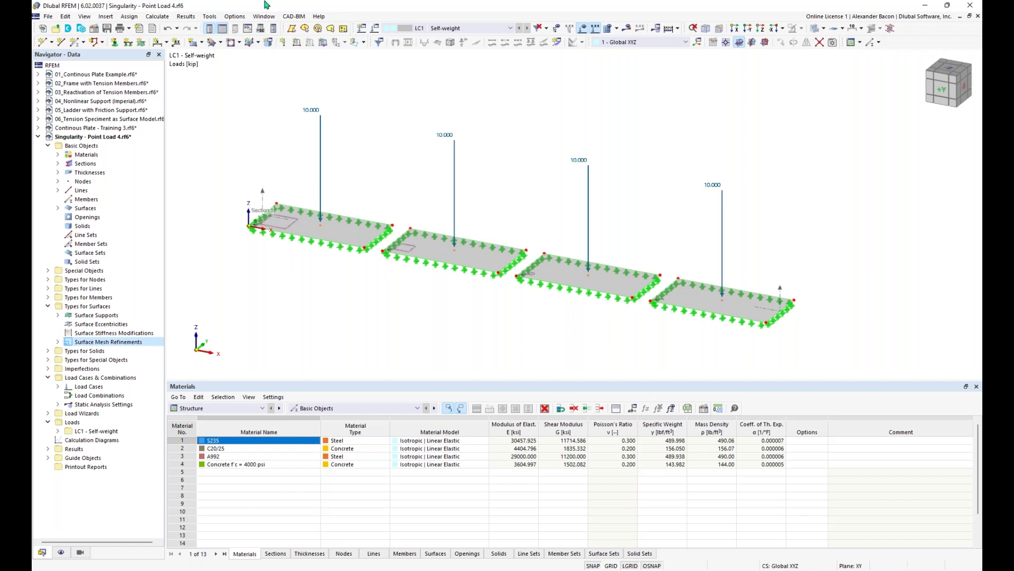
- Deactivate self-weight in load case LC1 and calculate the model
{"action": "left_click", "coordinate": [375, 28]}
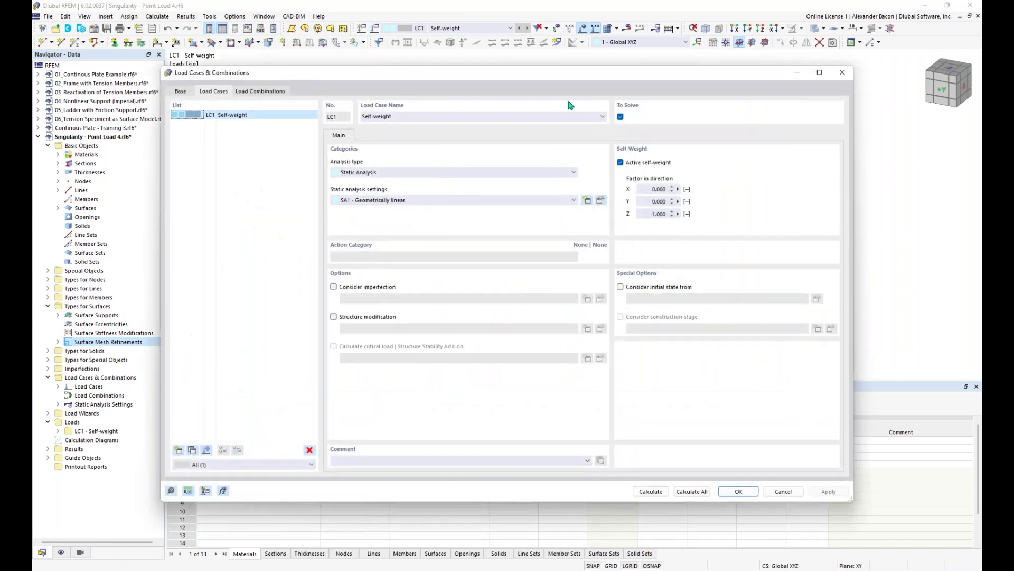
{"action": "left_click", "coordinate": [633, 164]}
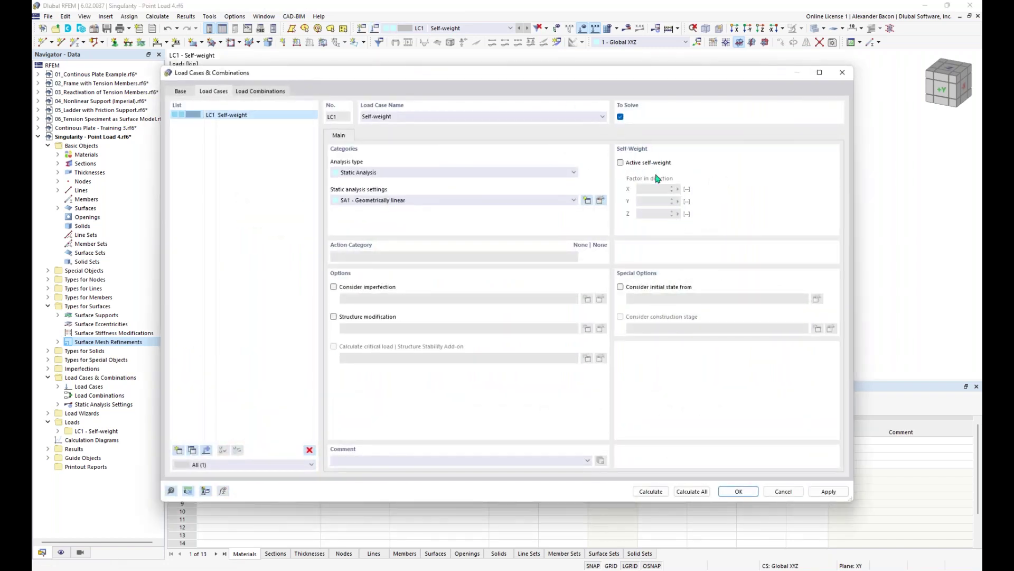
{"action": "left_click", "coordinate": [733, 495]}
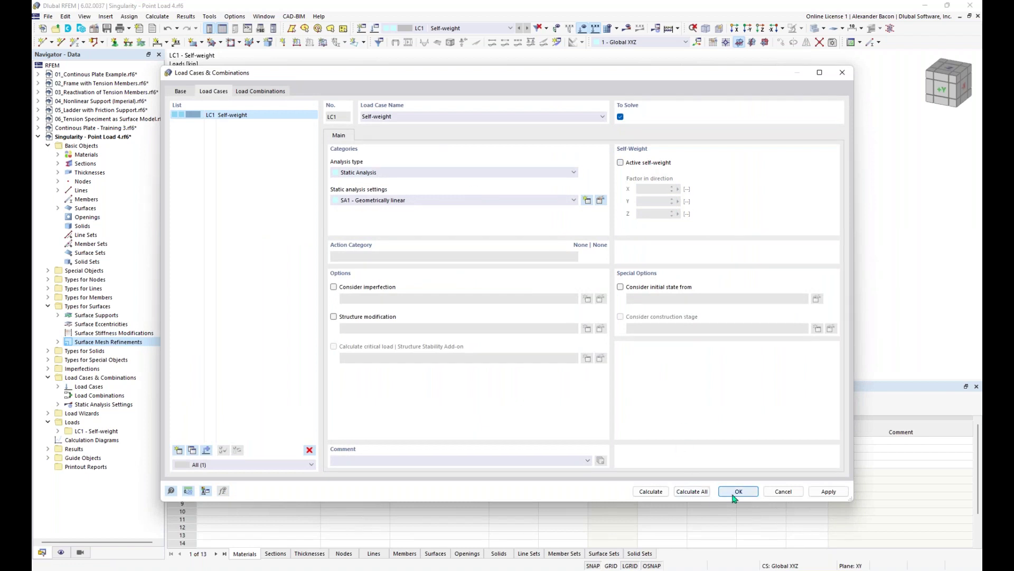
{"action": "left_click", "coordinate": [651, 491]}
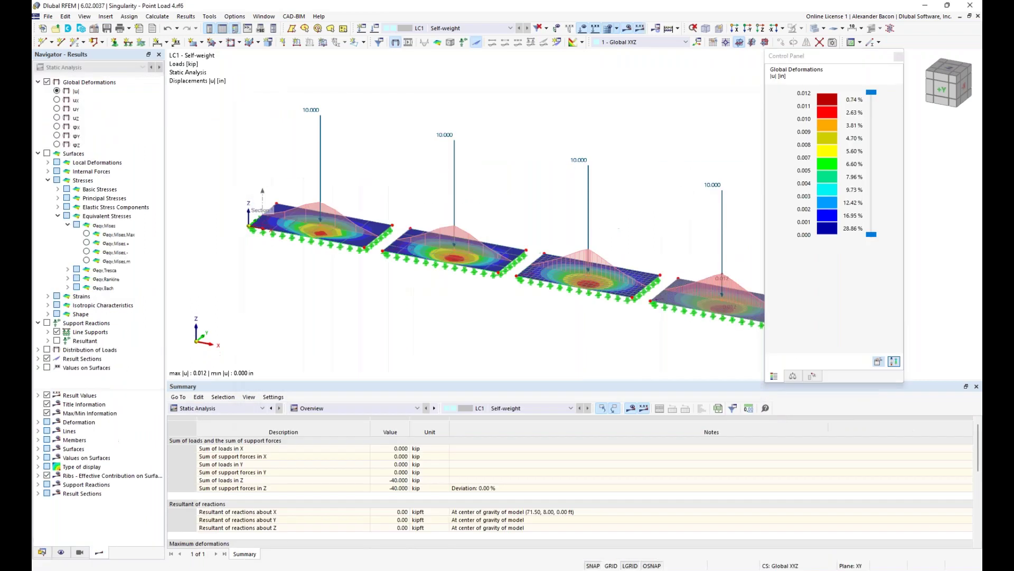
- Show the local extreme values on the result section diagrams
{"action": "scroll", "coordinate": [625, 336], "scroll_direction": "down", "scroll_amount": 1}
{"action": "middle_click_drag", "start_coordinate": [624, 337], "coordinate": [543, 301]}
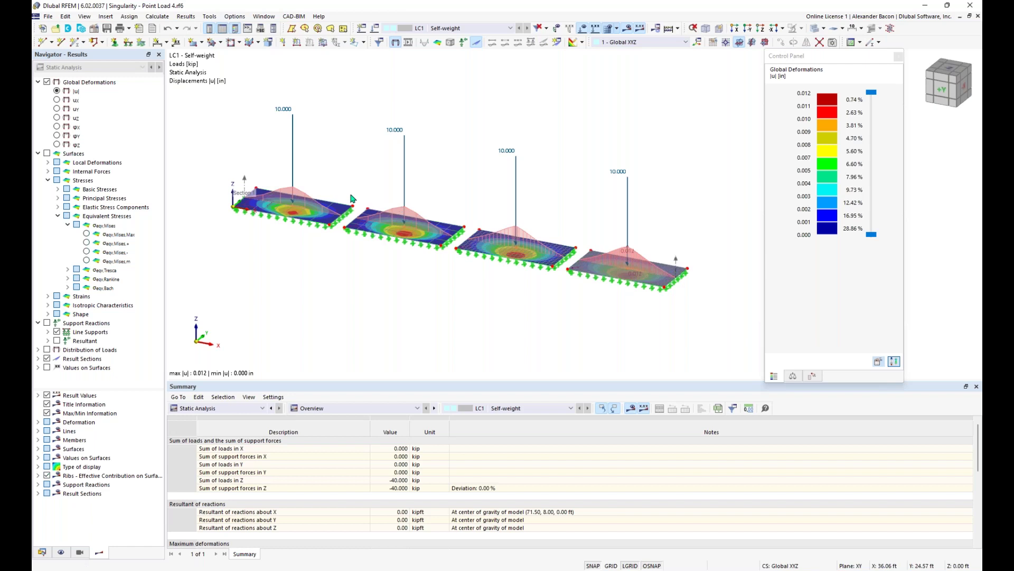
{"action": "left_click", "coordinate": [37, 493]}
{"action": "left_click", "coordinate": [56, 511]}
- Reduce the display size of the point load arrows and hide the loads from the results view
{"action": "middle_click_drag", "start_coordinate": [445, 315], "coordinate": [447, 297]}
{"action": "middle_click_drag", "start_coordinate": [577, 325], "coordinate": [549, 333]}
{"action": "scroll", "coordinate": [398, 248], "scroll_direction": "up", "scroll_amount": 1}
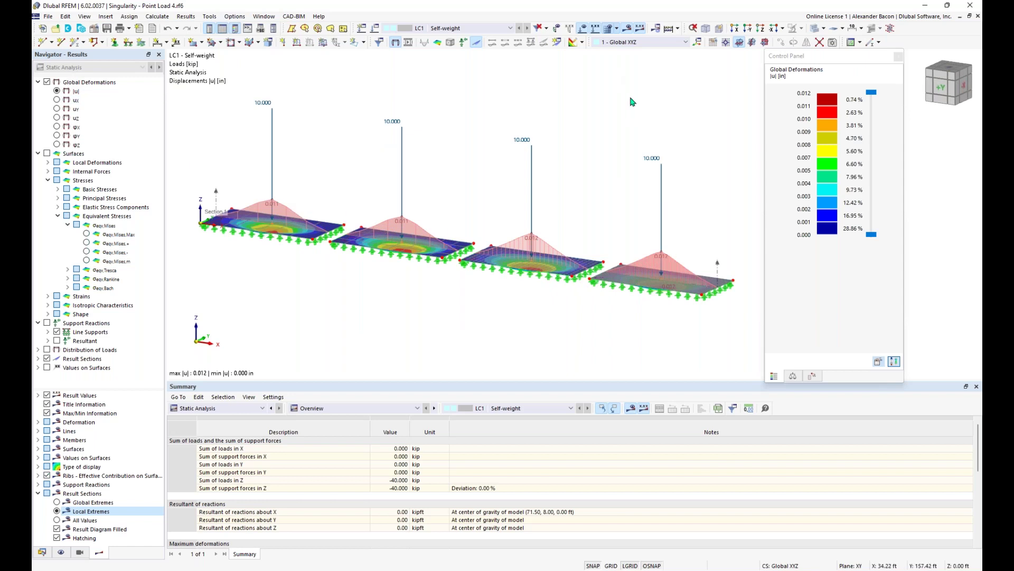
{"action": "right_click", "coordinate": [525, 143]}
{"action": "left_click_drag", "start_coordinate": [643, 210], "coordinate": [559, 211]}
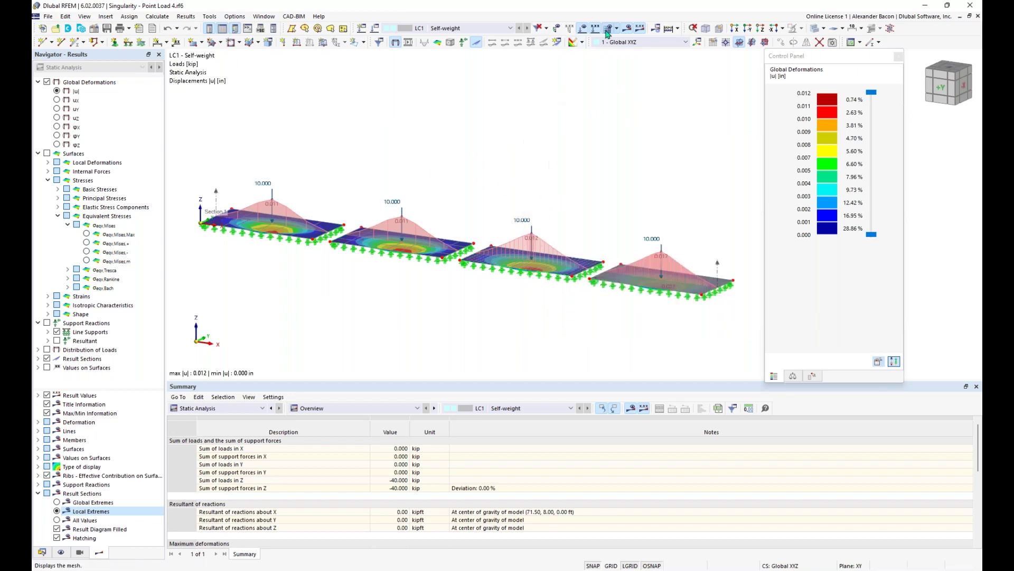
{"action": "left_click", "coordinate": [583, 29]}
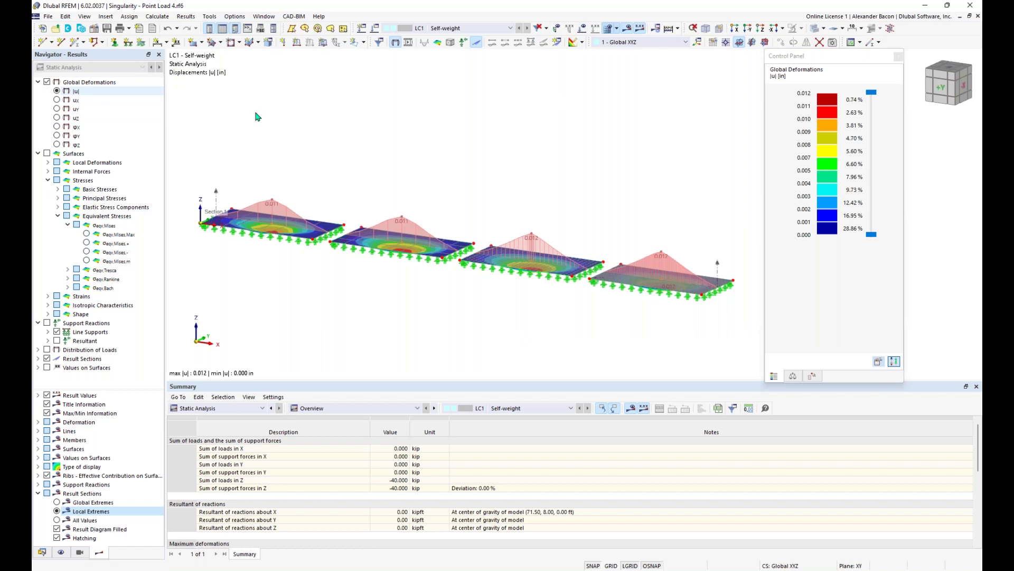
- Examine the displacement diagrams along the result section on all four plates from the side
{"action": "middle_click_drag", "start_coordinate": [458, 293], "coordinate": [476, 268], "text": "ctrl"}
{"action": "scroll", "coordinate": [568, 289], "scroll_direction": "down", "scroll_amount": 1}
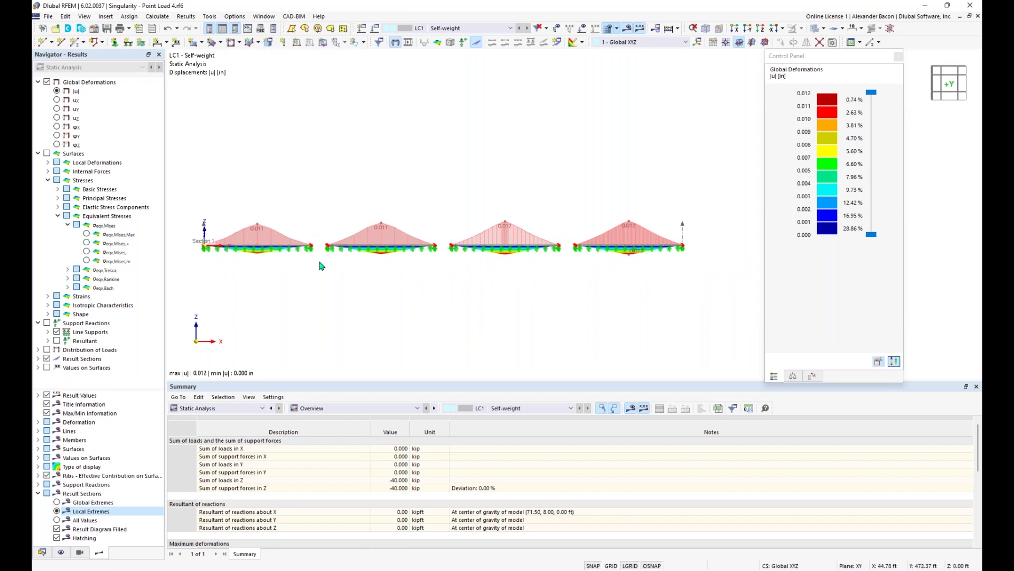
{"action": "middle_click_drag", "start_coordinate": [378, 271], "coordinate": [425, 267]}
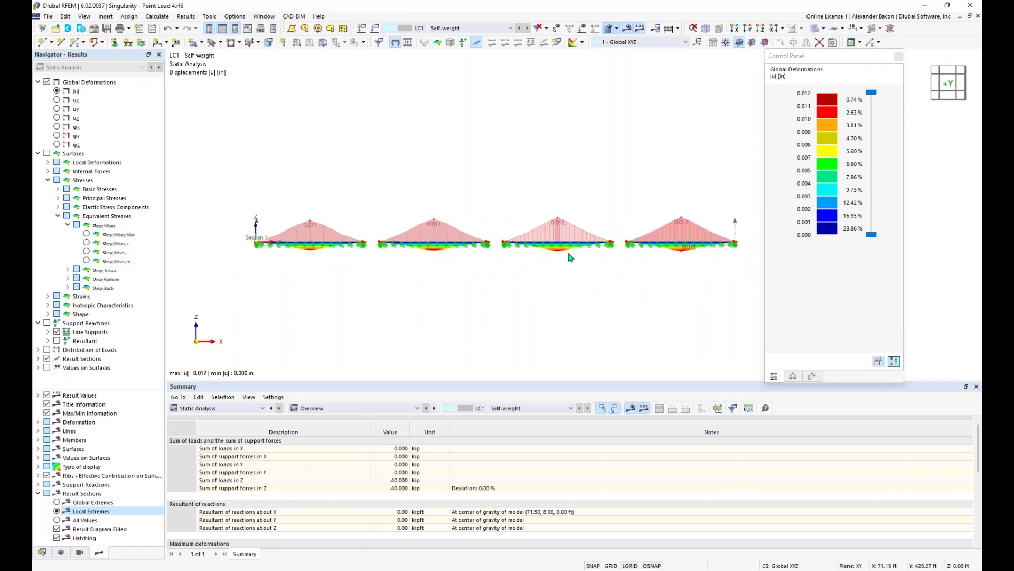
{"action": "scroll", "coordinate": [561, 262], "scroll_direction": "up", "scroll_amount": 5}
{"action": "middle_click_drag", "start_coordinate": [538, 282], "coordinate": [430, 302]}
{"action": "scroll", "coordinate": [465, 299], "scroll_direction": "down", "scroll_amount": 3}
{"action": "middle_click_drag", "start_coordinate": [503, 296], "coordinate": [467, 321], "text": "ctrl"}
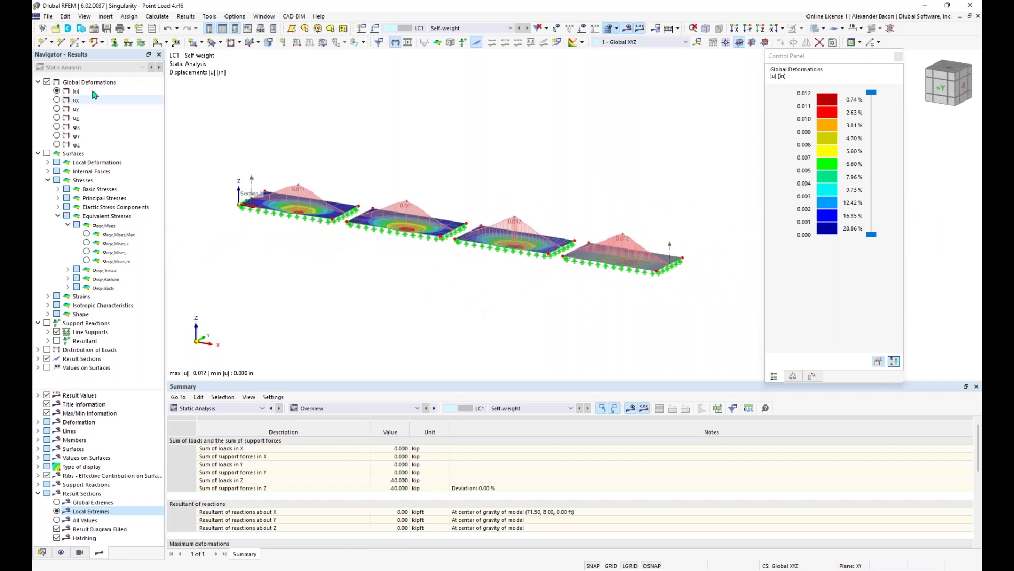
- Switch the results from global deformations to the surfaces' basic internal force, moment mx
{"action": "left_click", "coordinate": [47, 154]}
{"action": "left_click", "coordinate": [58, 216]}
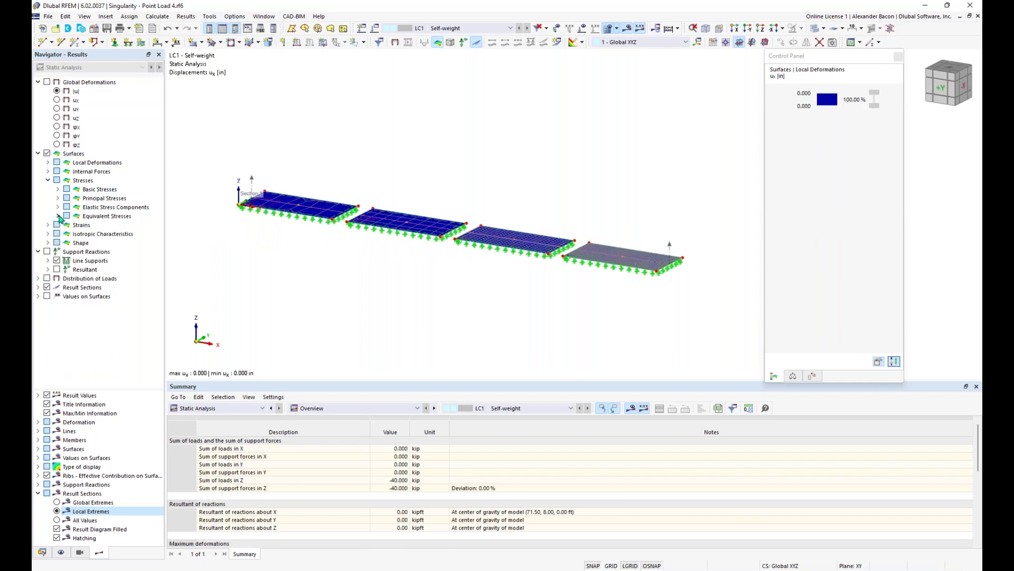
{"action": "left_click", "coordinate": [47, 181]}
{"action": "left_click", "coordinate": [48, 171]}
{"action": "left_click", "coordinate": [57, 180]}
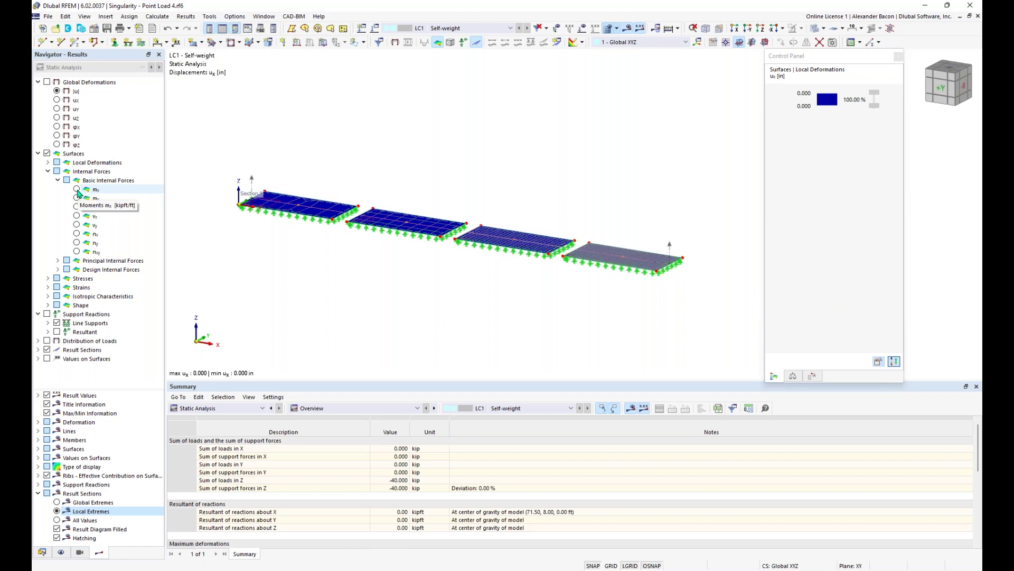
{"action": "left_click", "coordinate": [76, 189]}
- Dock the color scale panel beside the model and compare the mx moment diagrams along the result section in side view
{"action": "middle_click_drag", "start_coordinate": [492, 288], "coordinate": [538, 269], "text": "ctrl"}
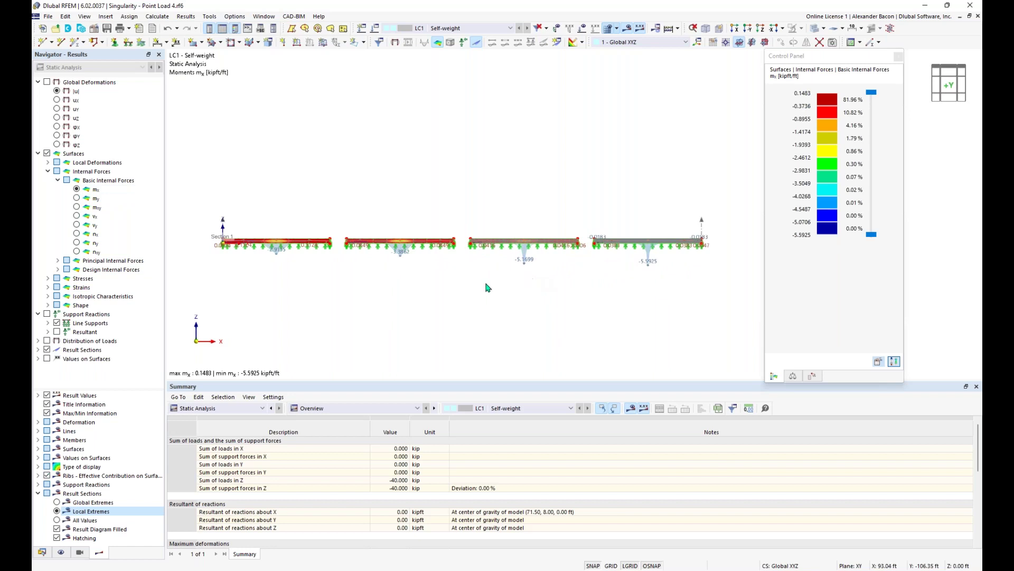
{"action": "scroll", "coordinate": [502, 288], "scroll_direction": "up", "scroll_amount": 1}
{"action": "left_click_drag", "start_coordinate": [810, 61], "coordinate": [889, 206]}
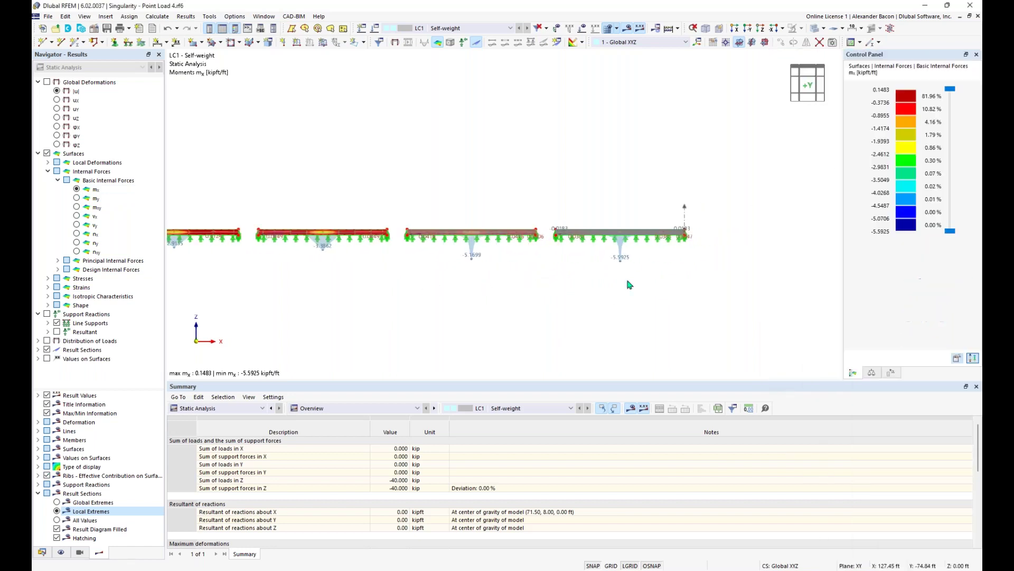
{"action": "scroll", "coordinate": [646, 274], "scroll_direction": "up", "scroll_amount": 1}
{"action": "middle_click_drag", "start_coordinate": [269, 214], "coordinate": [339, 246]}
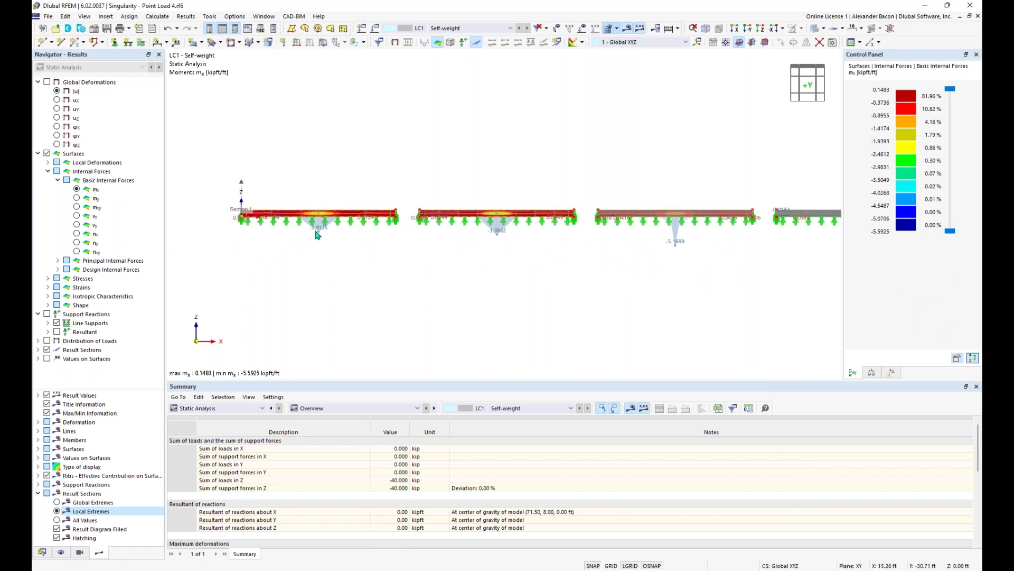
{"action": "scroll", "coordinate": [318, 236], "scroll_direction": "up", "scroll_amount": 3}
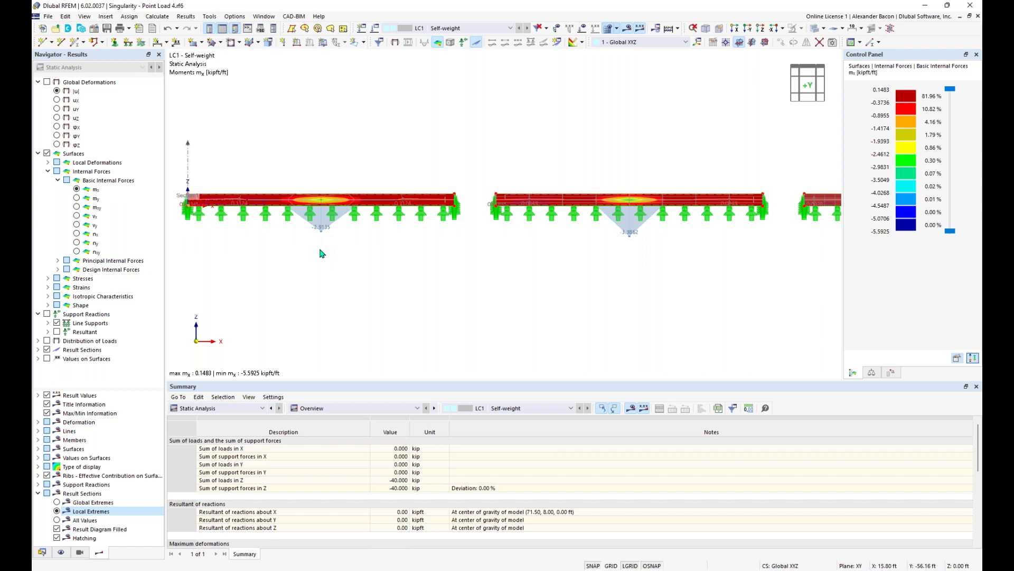
{"action": "scroll", "coordinate": [320, 253], "scroll_direction": "down", "scroll_amount": 1}
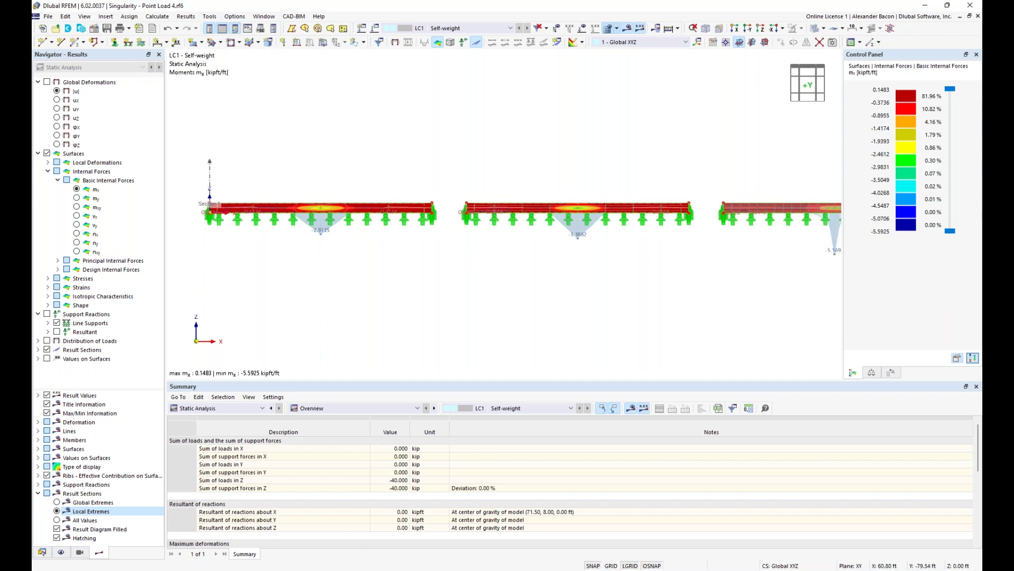
- Compare the mx moment diagrams and contours of the four plates in side and 3D views, focusing on the finer meshes
{"action": "scroll", "coordinate": [686, 283], "scroll_direction": "right", "scroll_amount": 10, "text": "shift"}
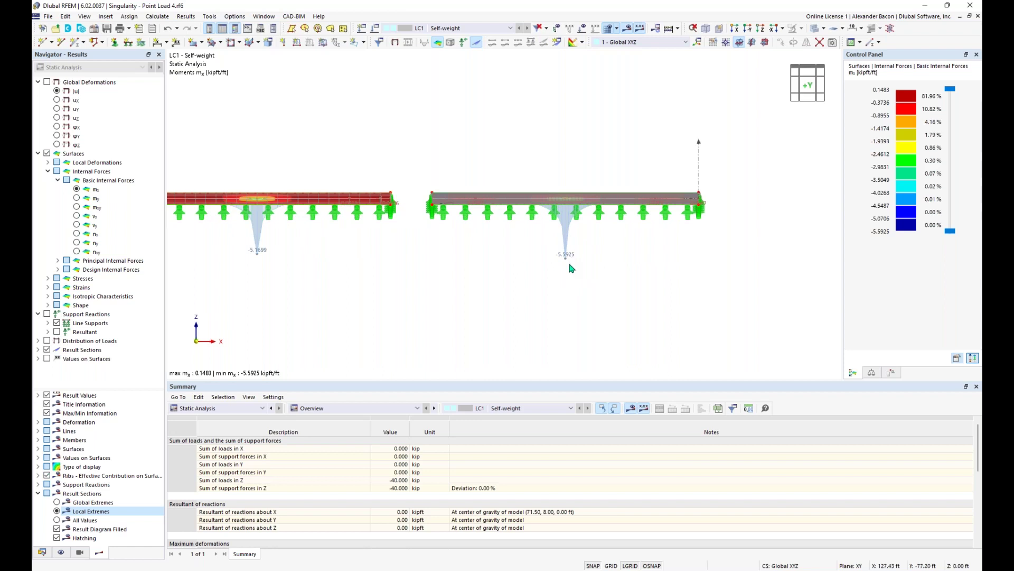
{"action": "scroll", "coordinate": [570, 263], "scroll_direction": "down", "scroll_amount": 3}
{"action": "middle_click_drag", "start_coordinate": [424, 306], "coordinate": [572, 285]}
{"action": "middle_click_drag", "start_coordinate": [516, 301], "coordinate": [517, 307], "text": "ctrl"}
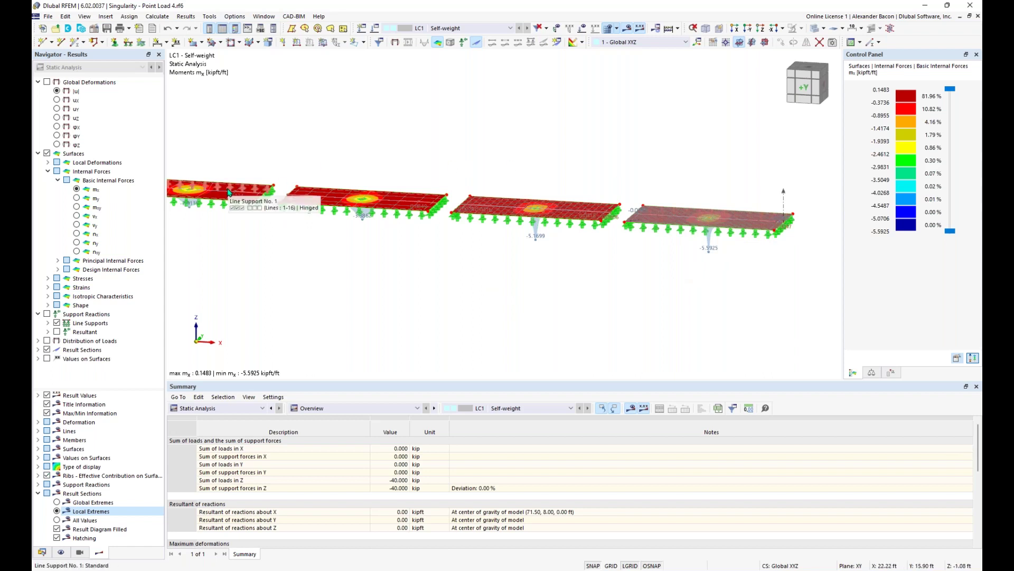
{"action": "middle_click_drag", "start_coordinate": [318, 265], "coordinate": [355, 258], "text": "ctrl"}
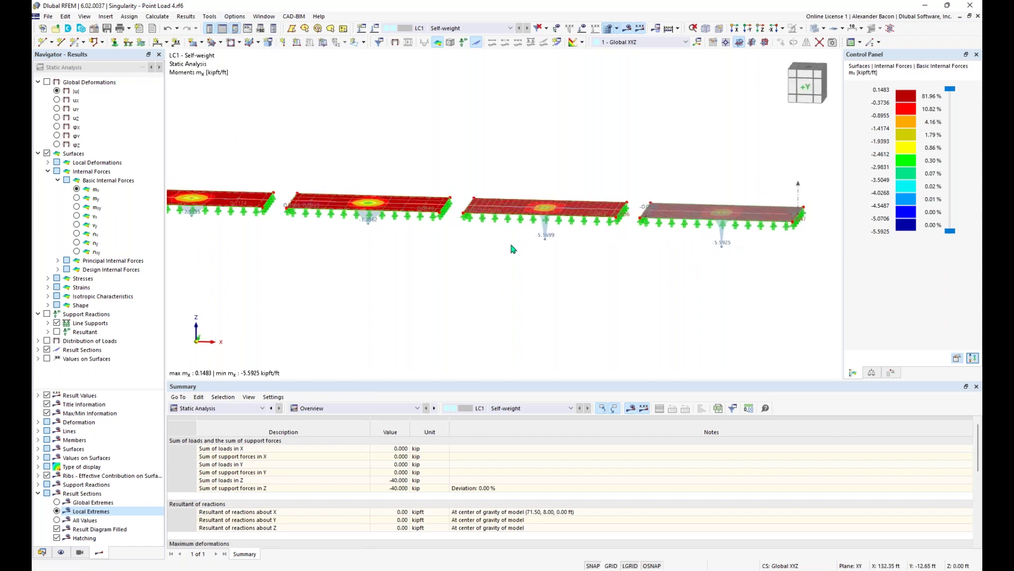
{"action": "middle_click_drag", "start_coordinate": [444, 280], "coordinate": [464, 267], "text": "ctrl"}
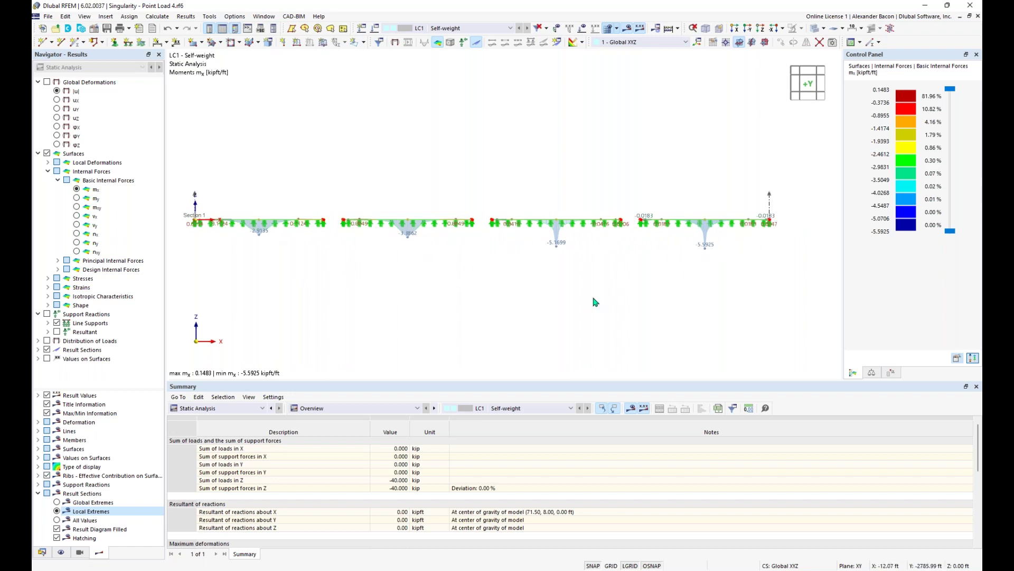
{"action": "middle_click_drag", "start_coordinate": [605, 253], "coordinate": [578, 286], "text": "ctrl"}
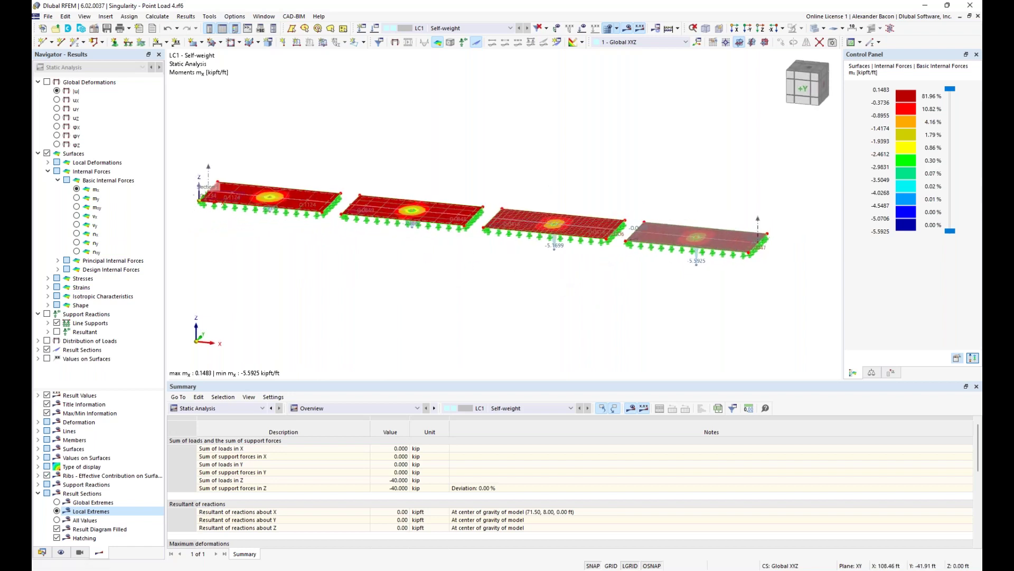
{"action": "scroll", "coordinate": [701, 261], "scroll_direction": "up", "scroll_amount": 2}
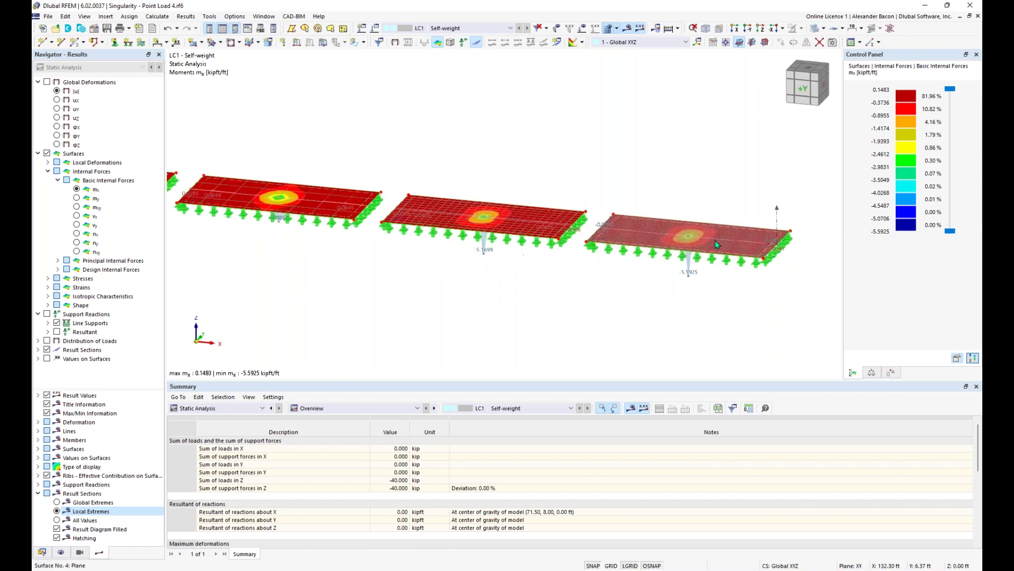
{"action": "middle_click_drag", "start_coordinate": [689, 296], "coordinate": [710, 251], "text": "ctrl"}
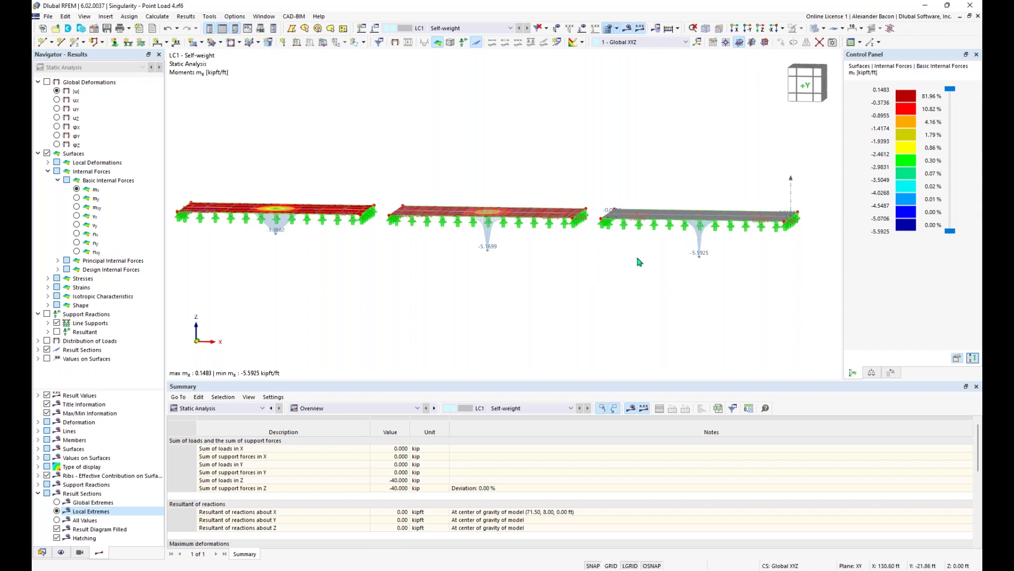
{"action": "mouse_move", "coordinate": [718, 236]}
{"action": "middle_click_drag", "start_coordinate": [720, 268], "coordinate": [675, 242], "text": "ctrl"}
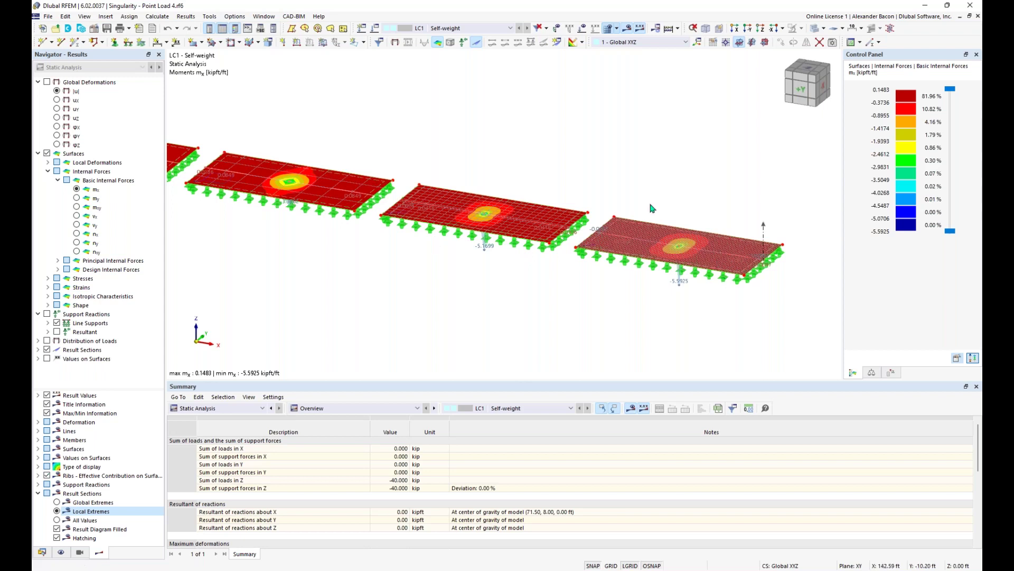
- Examine the mx contours and mesh elements around the point load node on the plate with the finest mesh
{"action": "scroll", "coordinate": [694, 320], "scroll_direction": "up", "scroll_amount": 2}
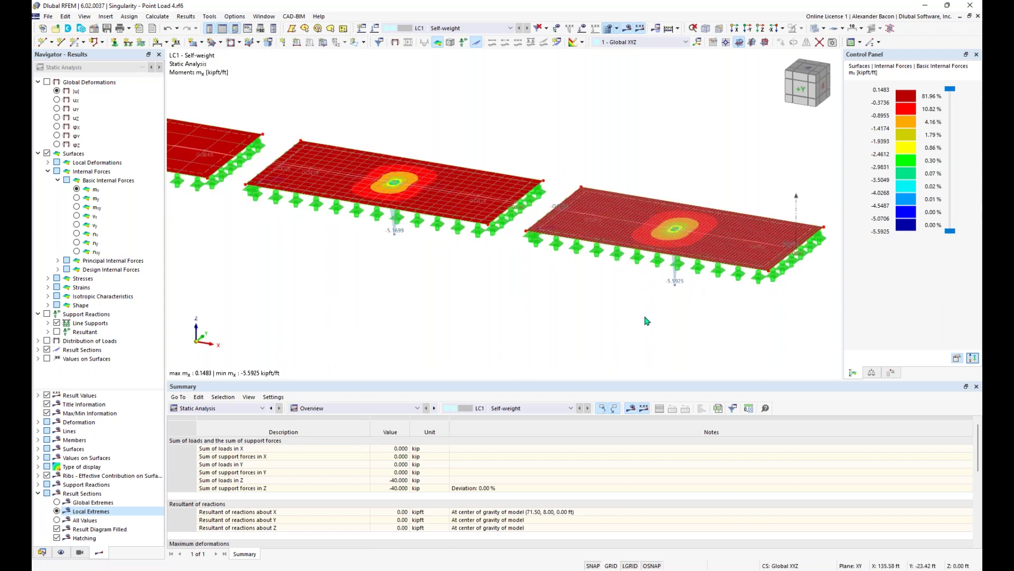
{"action": "scroll", "coordinate": [668, 218], "scroll_direction": "up", "scroll_amount": 5}
{"action": "scroll", "coordinate": [667, 218], "scroll_direction": "up", "scroll_amount": 3}
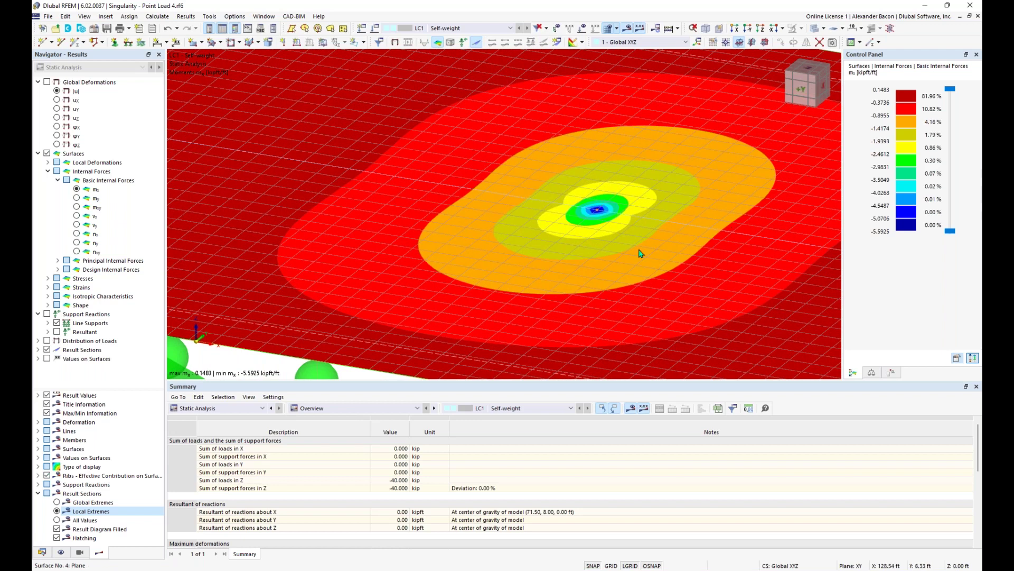
{"action": "scroll", "coordinate": [677, 224], "scroll_direction": "down", "scroll_amount": 2}
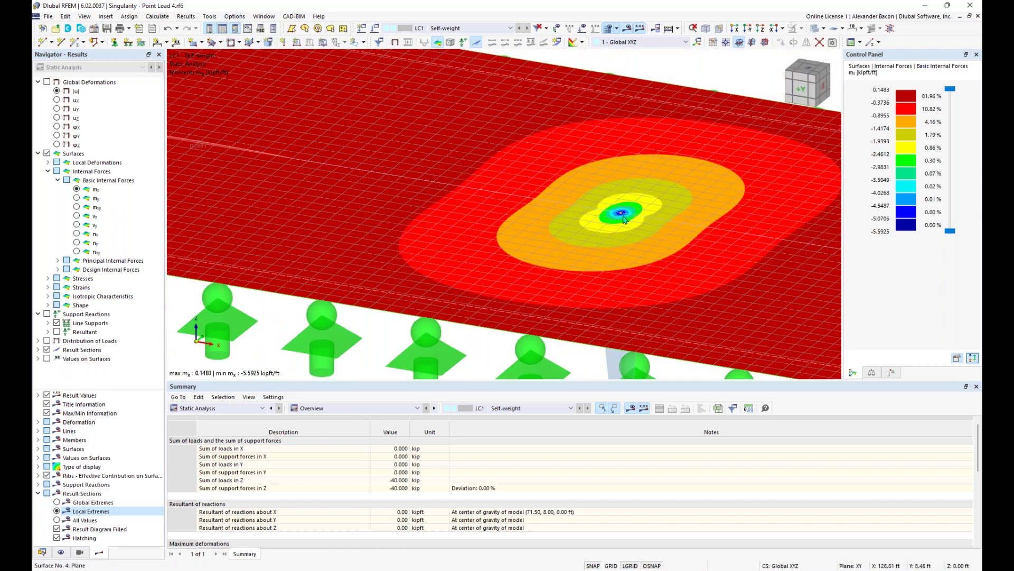
{"action": "scroll", "coordinate": [625, 218], "scroll_direction": "up", "scroll_amount": 4}
{"action": "scroll", "coordinate": [624, 218], "scroll_direction": "up", "scroll_amount": 4}
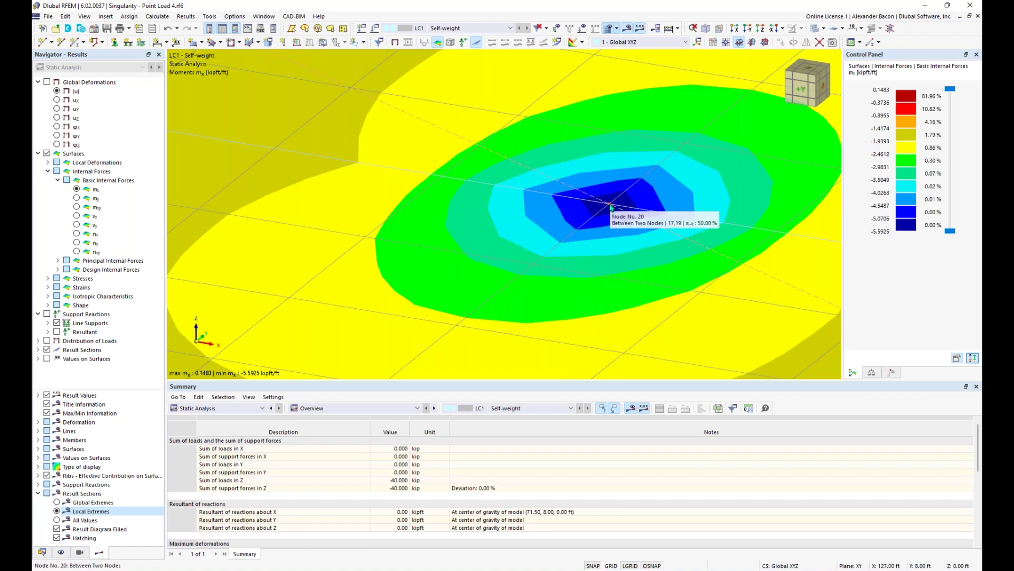
{"action": "scroll", "coordinate": [614, 207], "scroll_direction": "down", "scroll_amount": 5}
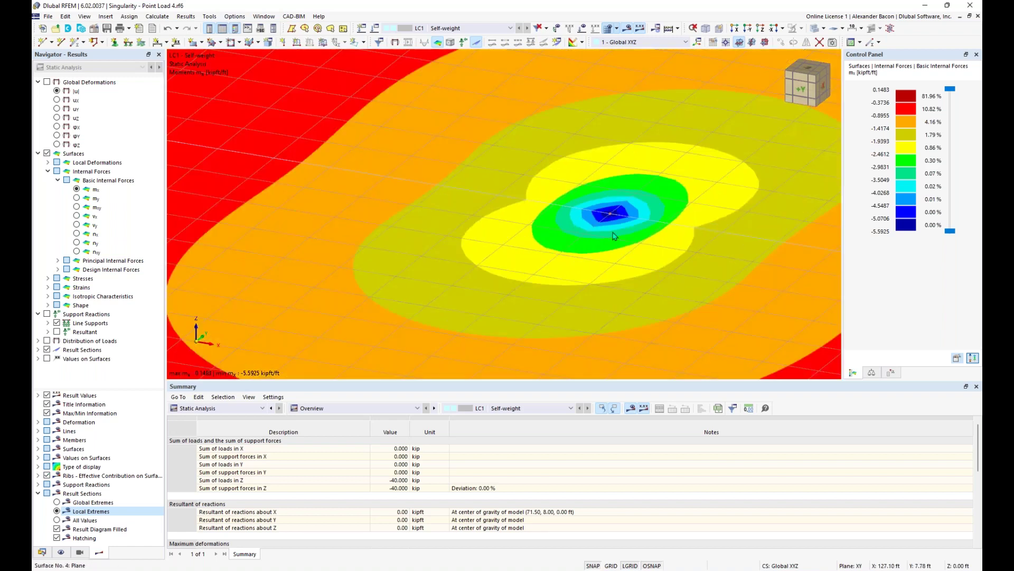
{"action": "scroll", "coordinate": [572, 279], "scroll_direction": "down", "scroll_amount": 2}
{"action": "scroll", "coordinate": [592, 237], "scroll_direction": "down", "scroll_amount": 2}
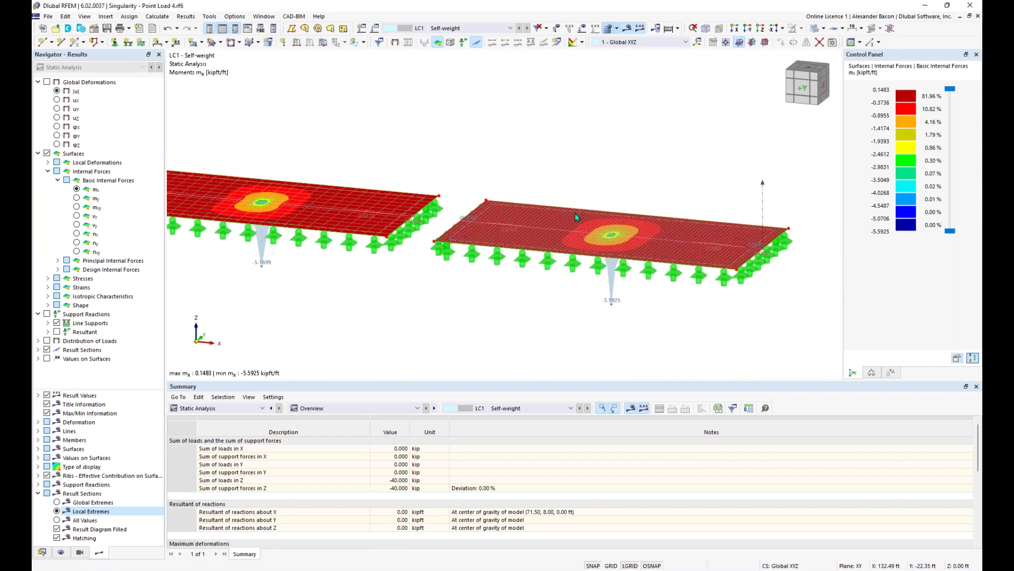
- Show the point loads together with the mx results on the plates
{"action": "left_click", "coordinate": [581, 29]}
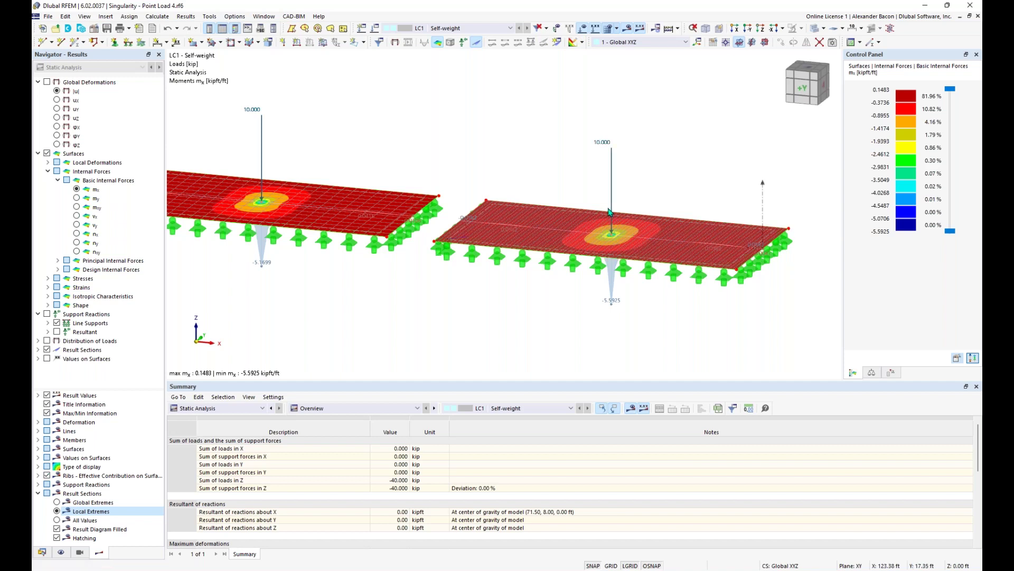
{"action": "scroll", "coordinate": [610, 212], "scroll_direction": "down", "scroll_amount": 3}
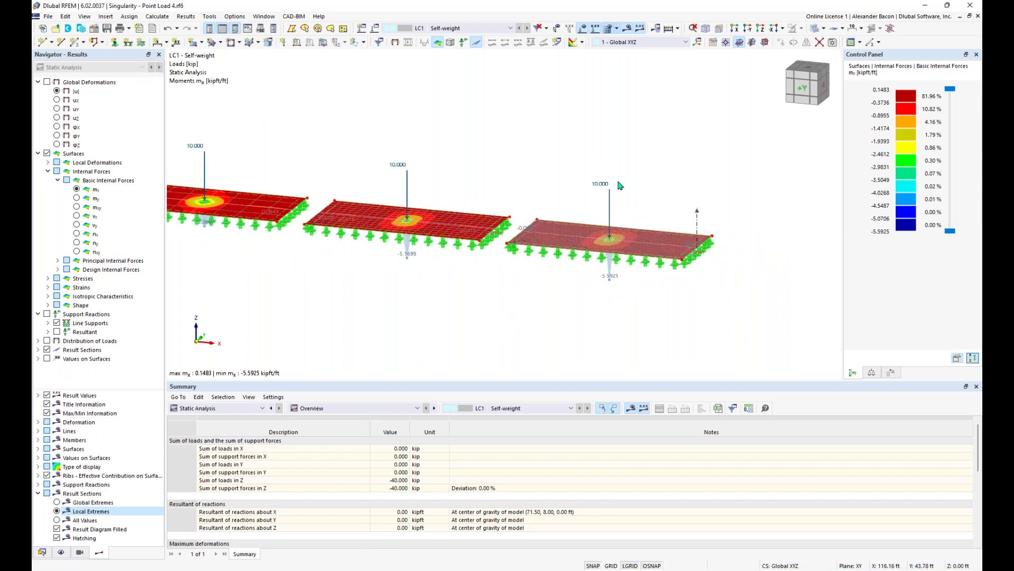
{"action": "scroll", "coordinate": [547, 314], "scroll_direction": "down", "scroll_amount": 1}
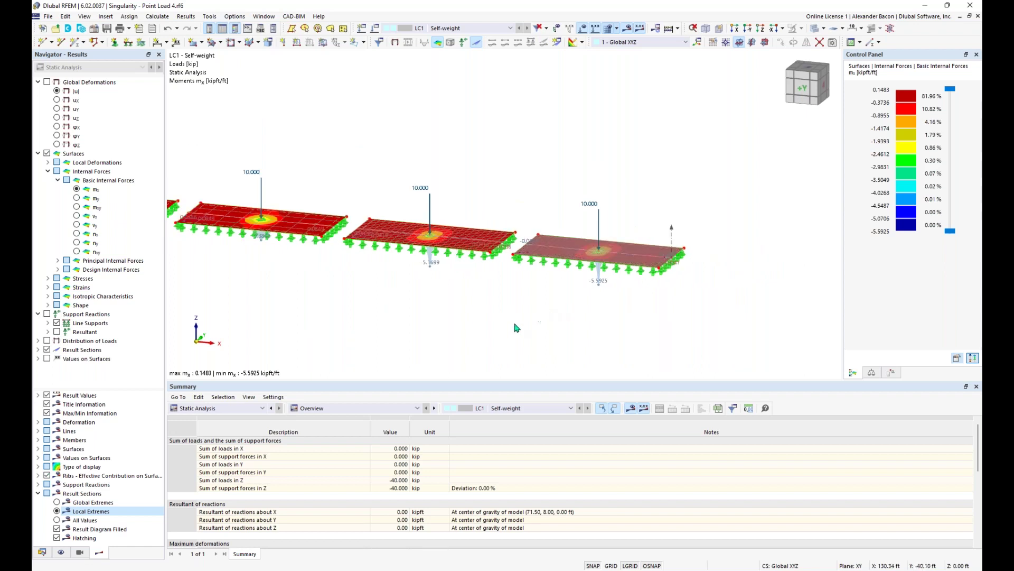
{"action": "scroll", "coordinate": [502, 332], "scroll_direction": "down", "scroll_amount": 1}
{"action": "scroll", "coordinate": [501, 332], "scroll_direction": "down", "scroll_amount": 1}
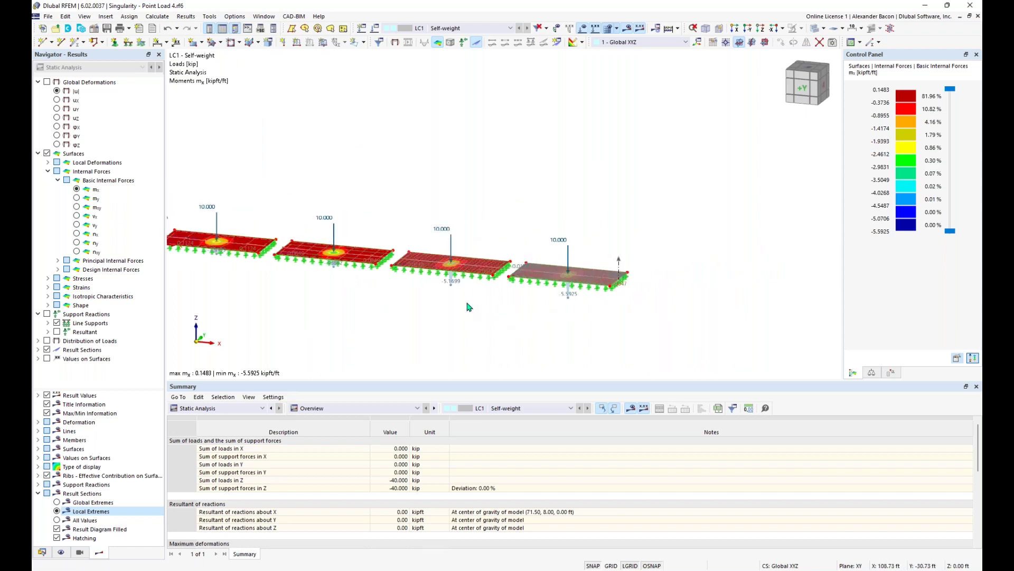
{"action": "middle_click_drag", "start_coordinate": [442, 312], "coordinate": [611, 286]}
- Delete the 10 kip point loads on all four plates along with the calculated results and mesh
{"action": "left_click_drag", "start_coordinate": [742, 195], "coordinate": [284, 268]}
{"action": "key", "text": "Delete"}
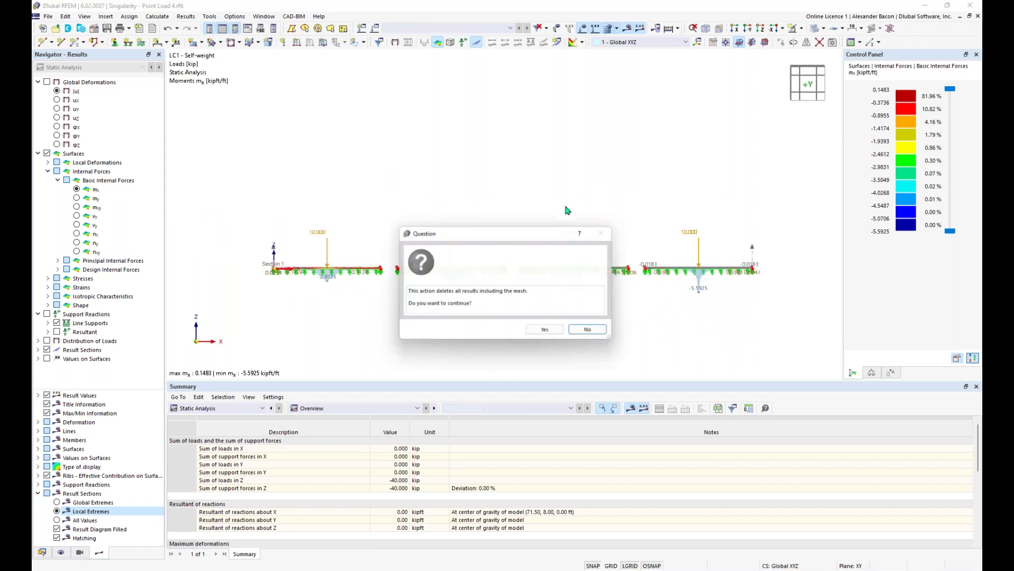
{"action": "left_click", "coordinate": [562, 333]}
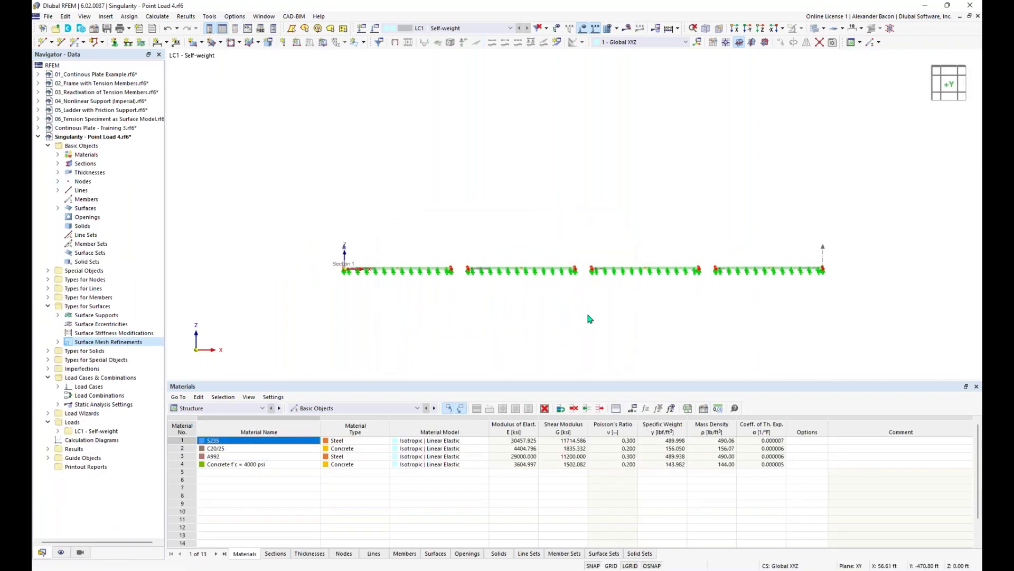
{"action": "middle_click_drag", "start_coordinate": [668, 301], "coordinate": [528, 325], "text": "ctrl"}
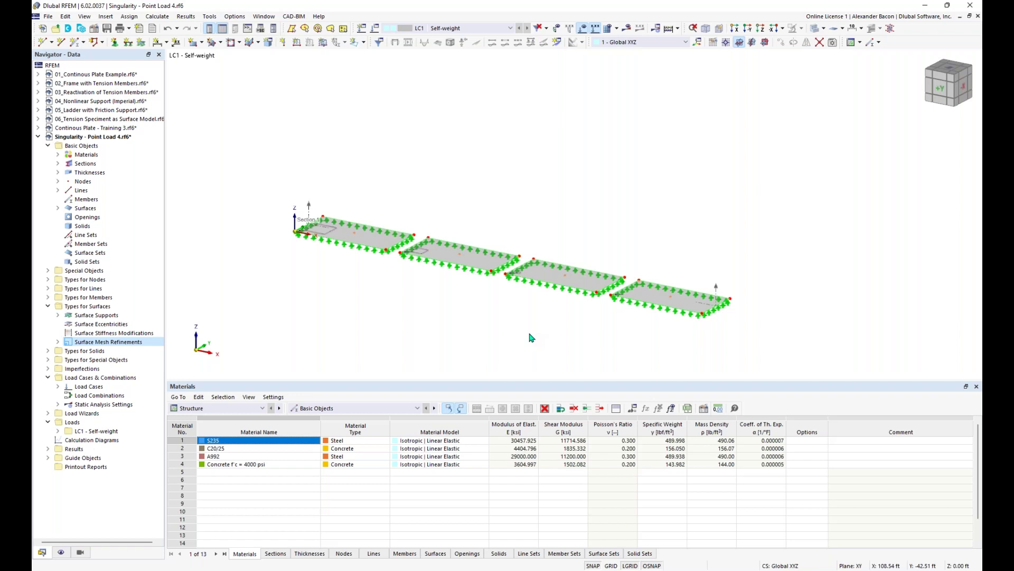
{"action": "middle_click_drag", "start_coordinate": [535, 316], "coordinate": [520, 316]}
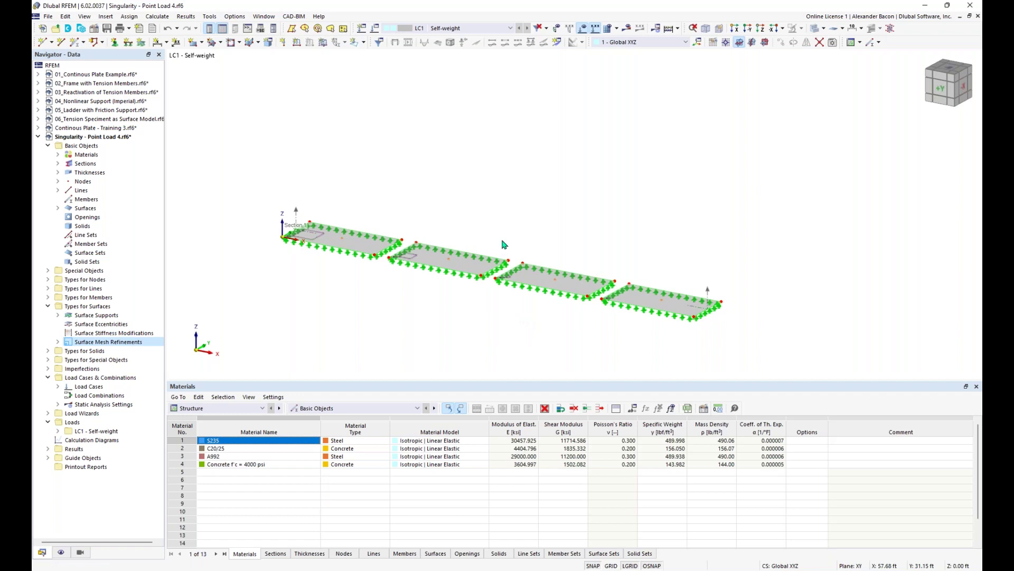
- Look at the LC1 load case settings without changing them and undo the deletion of the point loads
{"action": "left_click", "coordinate": [373, 29]}
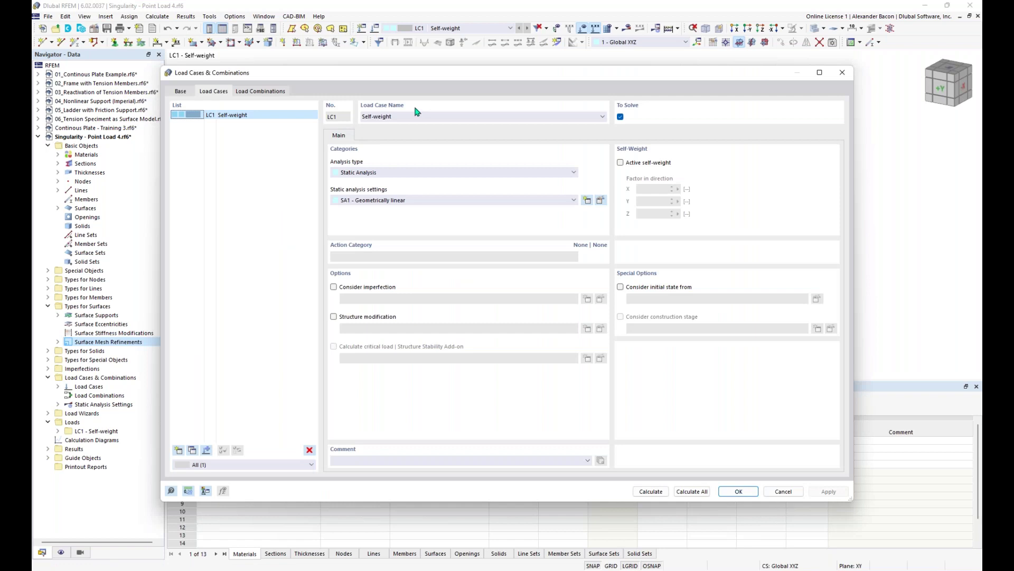
{"action": "left_click", "coordinate": [423, 114]}
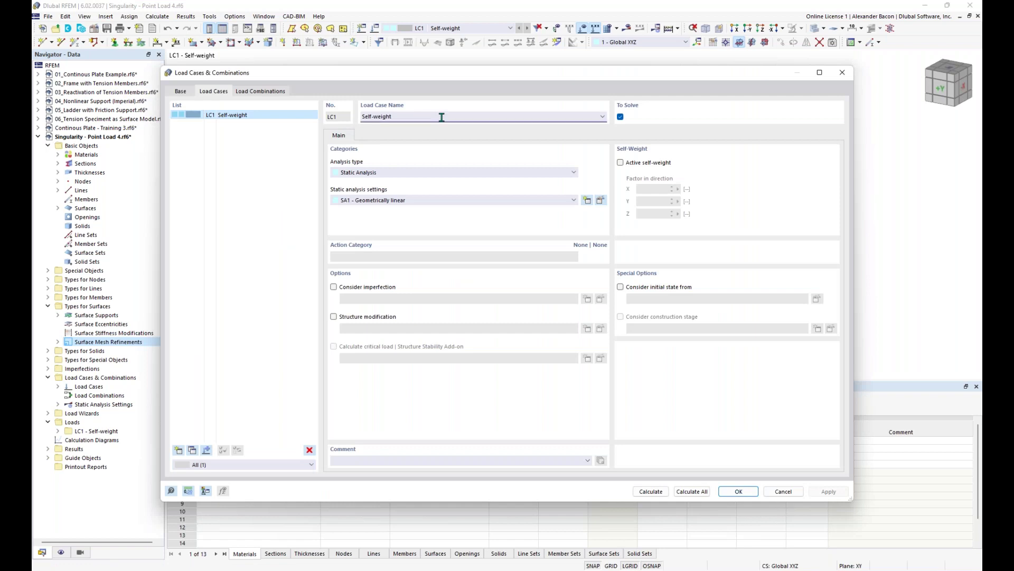
{"action": "left_click", "coordinate": [847, 76]}
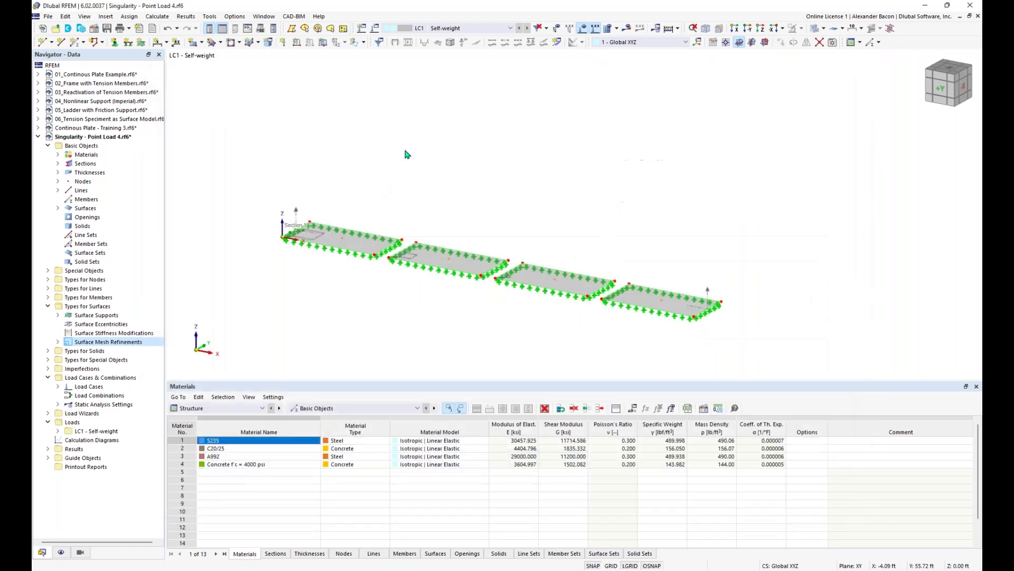
{"action": "left_click", "coordinate": [167, 28]}
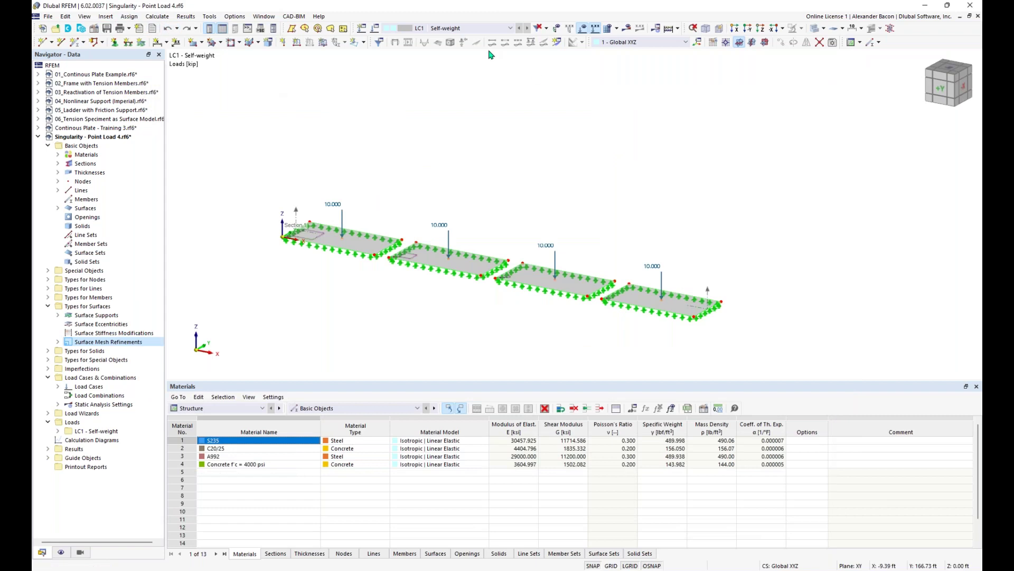
- Add load case LC2 named Regular Load and rename LC1 as Point Load
{"action": "left_click", "coordinate": [376, 28]}
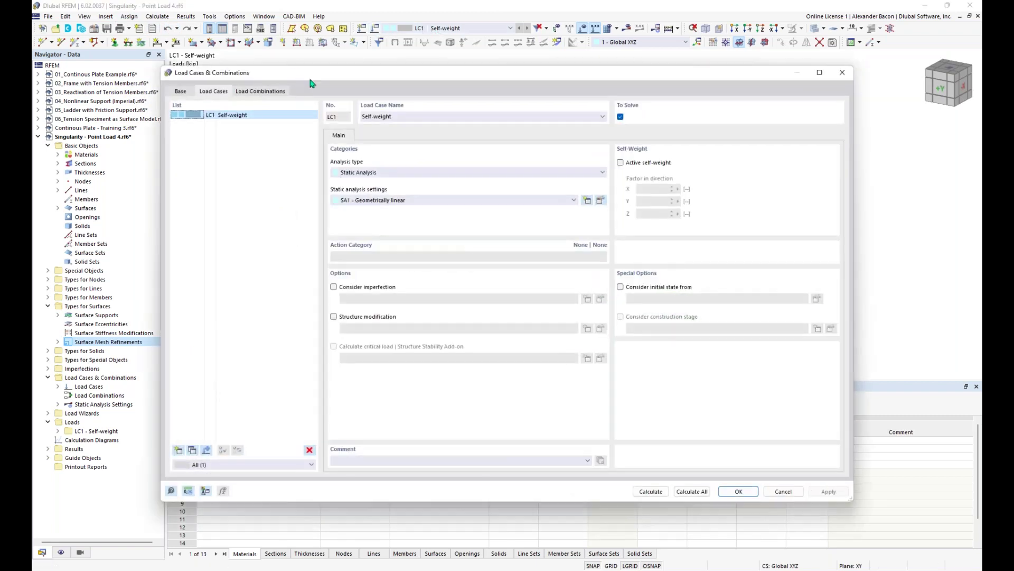
{"action": "left_click", "coordinate": [180, 450]}
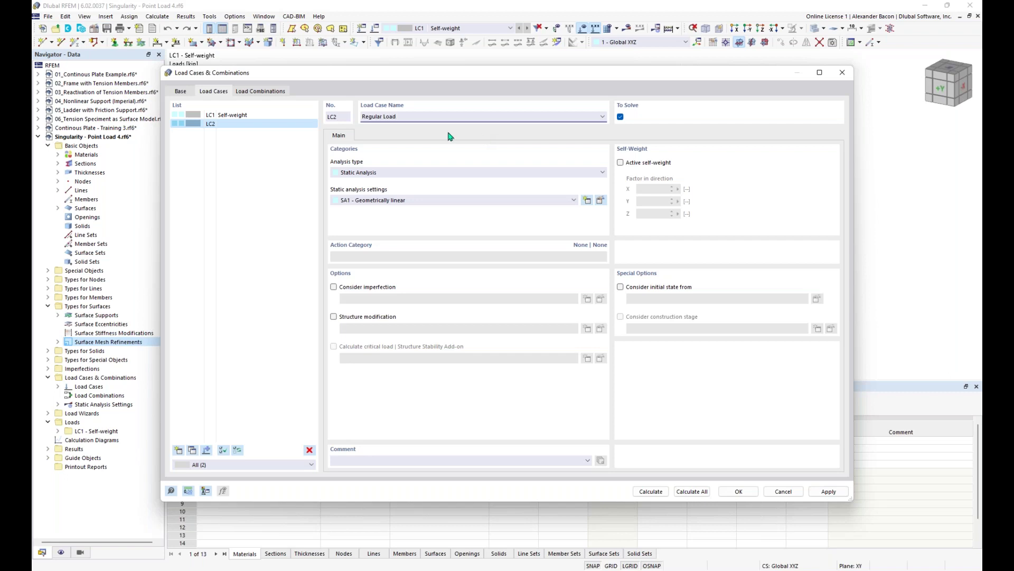
{"action": "left_click", "coordinate": [253, 115]}
{"action": "key", "text": "BackSpace"}
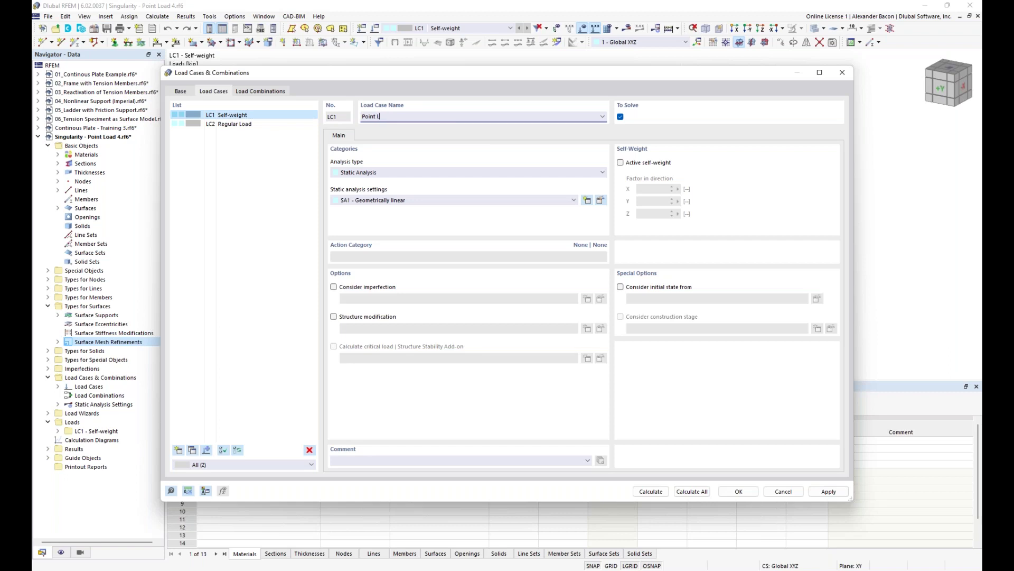
{"action": "left_click", "coordinate": [739, 491]}
- In load case LC2, start a new free rectangular load with uniform distribution and a magnitude of -5 ksf
{"action": "left_click", "coordinate": [528, 28]}
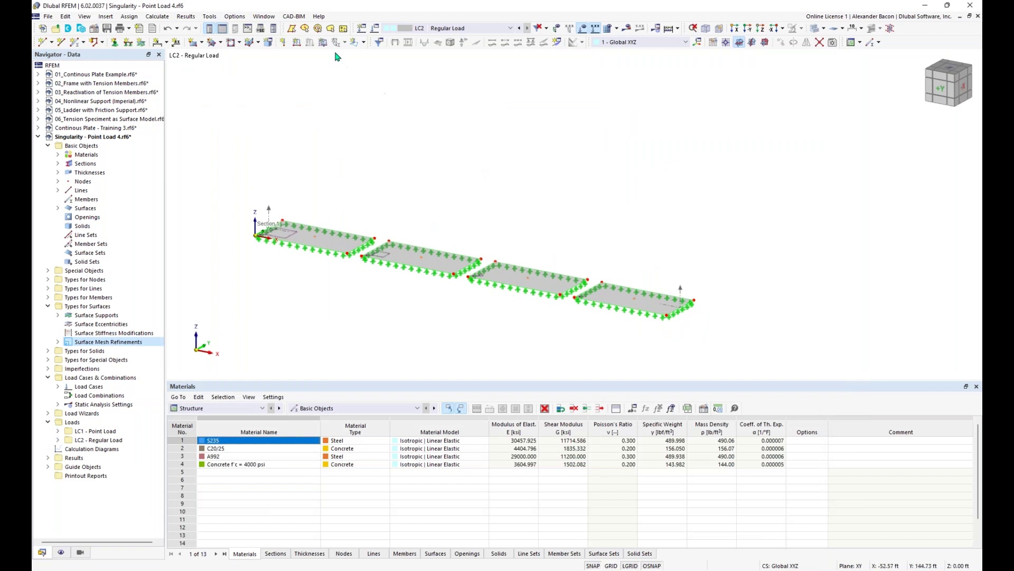
{"action": "left_click", "coordinate": [364, 43]}
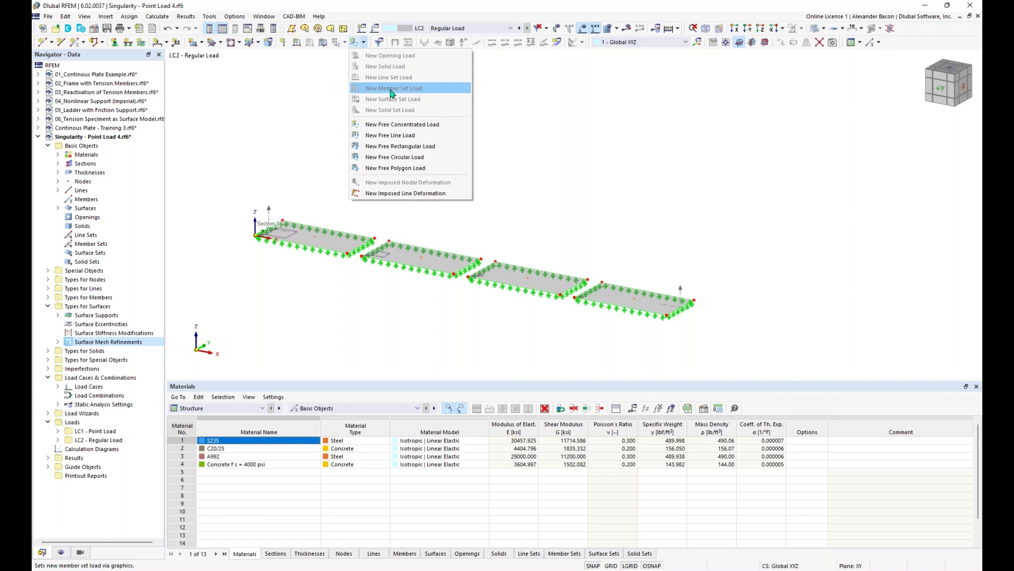
{"action": "left_click", "coordinate": [426, 148]}
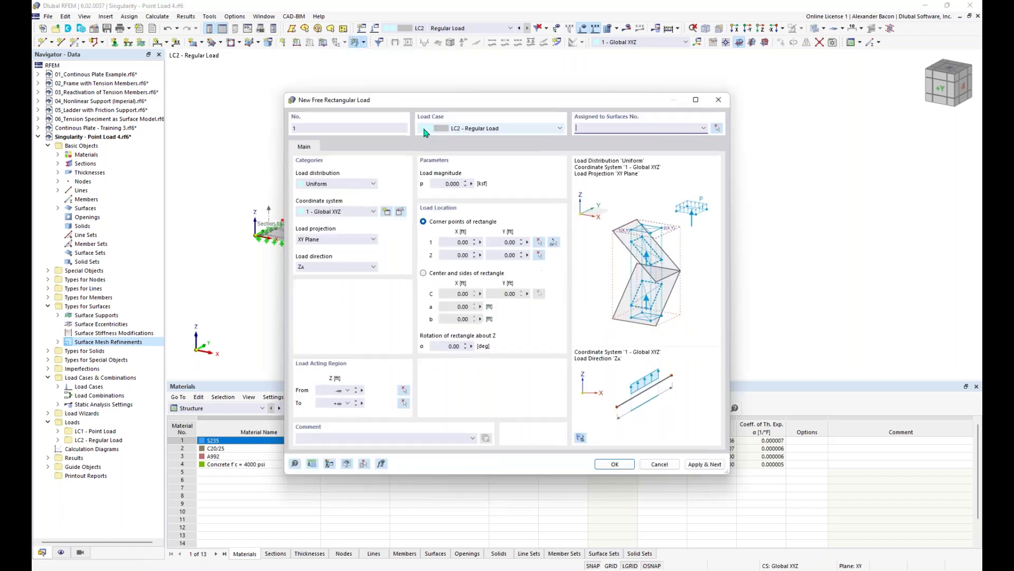
{"action": "left_click", "coordinate": [445, 185]}
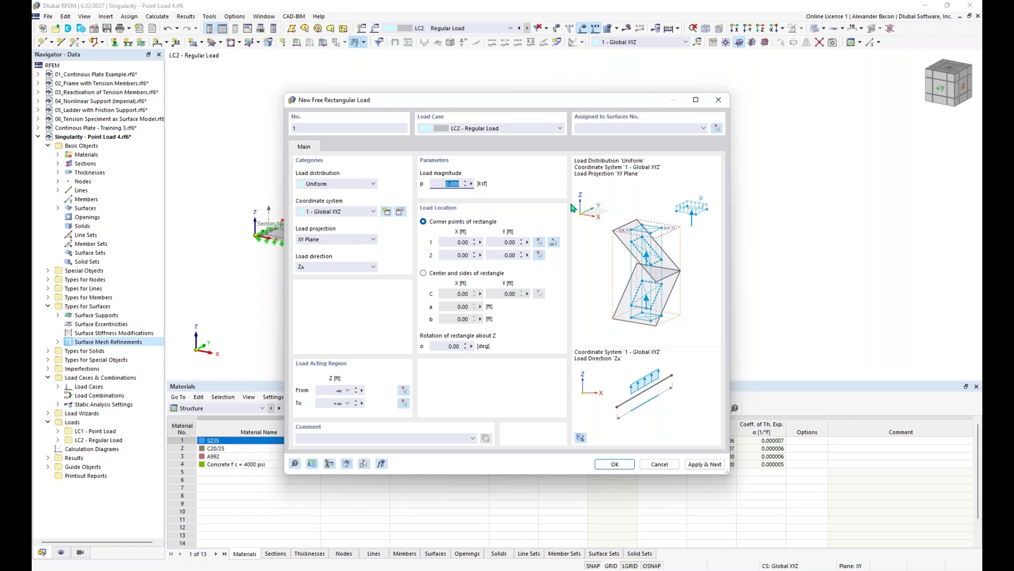
{"action": "left_click", "coordinate": [332, 186]}
{"action": "left_click", "coordinate": [346, 191]}
{"action": "key", "text": "BackSpace"}
- Define the load area by its center and sides, with both sides 1.41 ft, centered on the first plate's midpoint
{"action": "left_click", "coordinate": [452, 273]}
{"action": "left_click", "coordinate": [455, 306]}
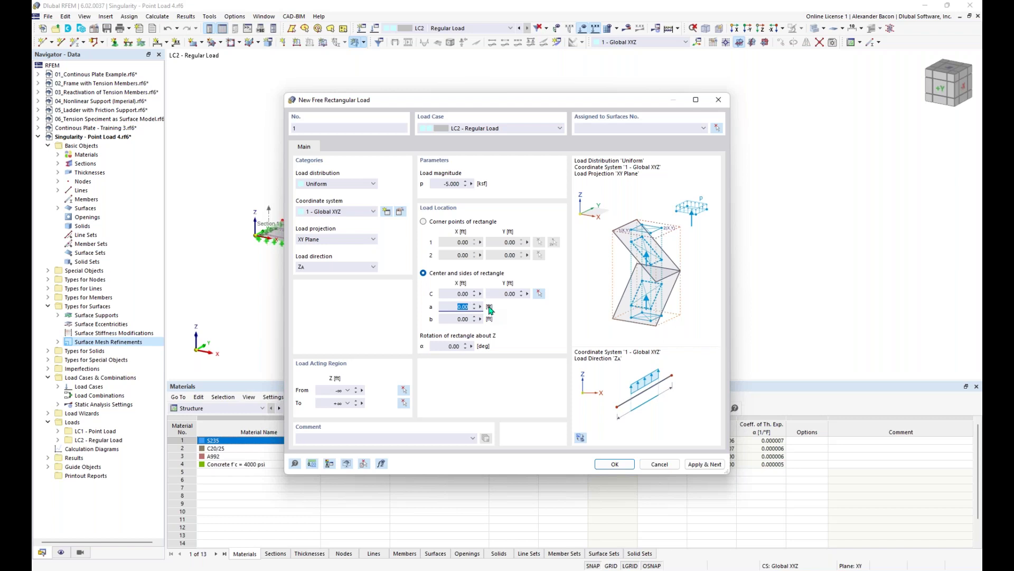
{"action": "type", "text": "1.41"}
{"action": "key", "text": "Tab"}
{"action": "type", "text": "1"}
{"action": "left_click", "coordinate": [322, 267]}
{"action": "left_click", "coordinate": [323, 268]}
{"action": "left_click", "coordinate": [539, 293]}
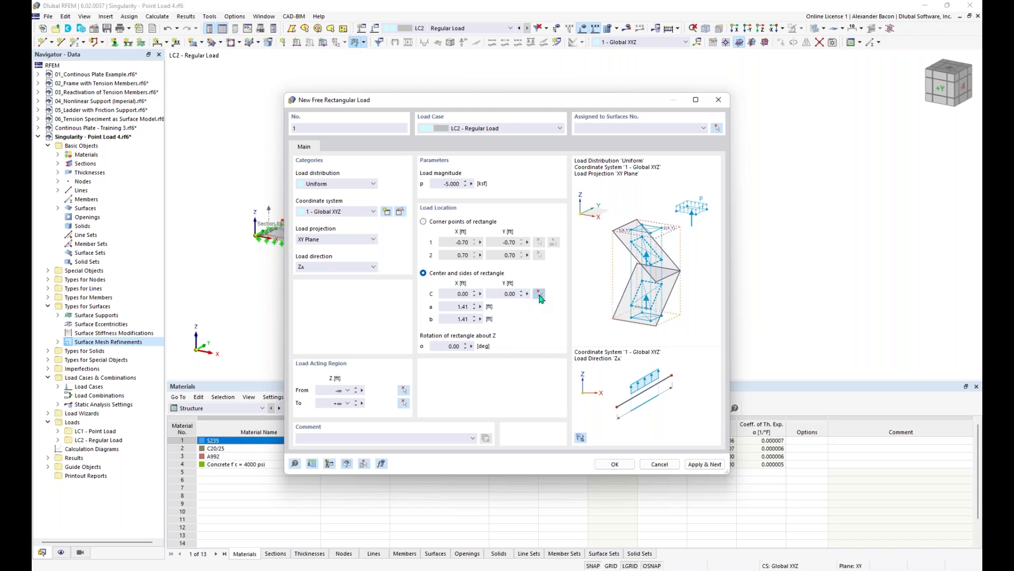
{"action": "left_click", "coordinate": [315, 236]}
- Assign the rectangular load to surface 1 and create it, closing the dialog without adding another load
{"action": "left_click", "coordinate": [717, 129]}
{"action": "left_click", "coordinate": [324, 244]}
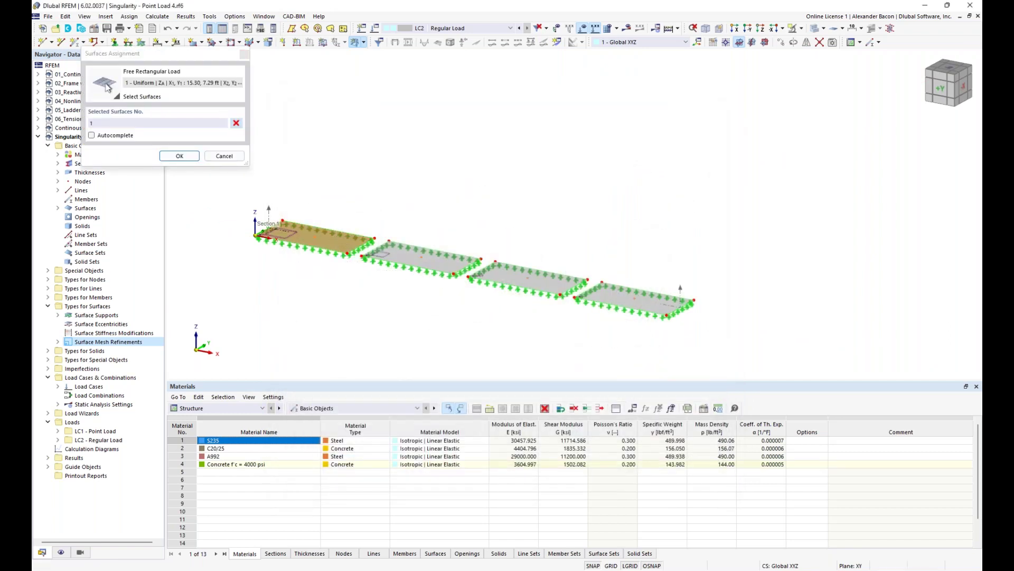
{"action": "left_click", "coordinate": [179, 155]}
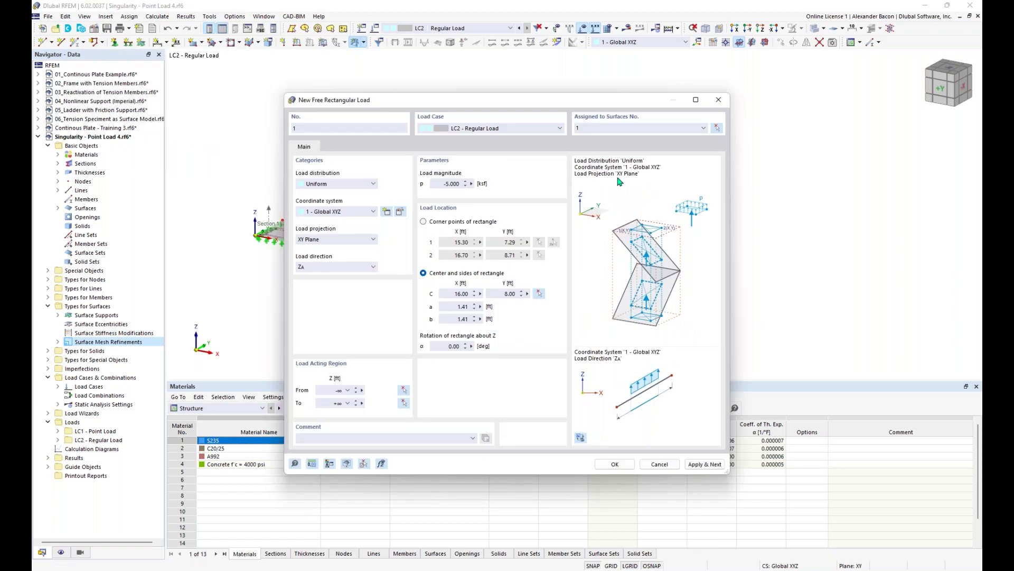
{"action": "left_click_drag", "start_coordinate": [560, 101], "coordinate": [715, 75]}
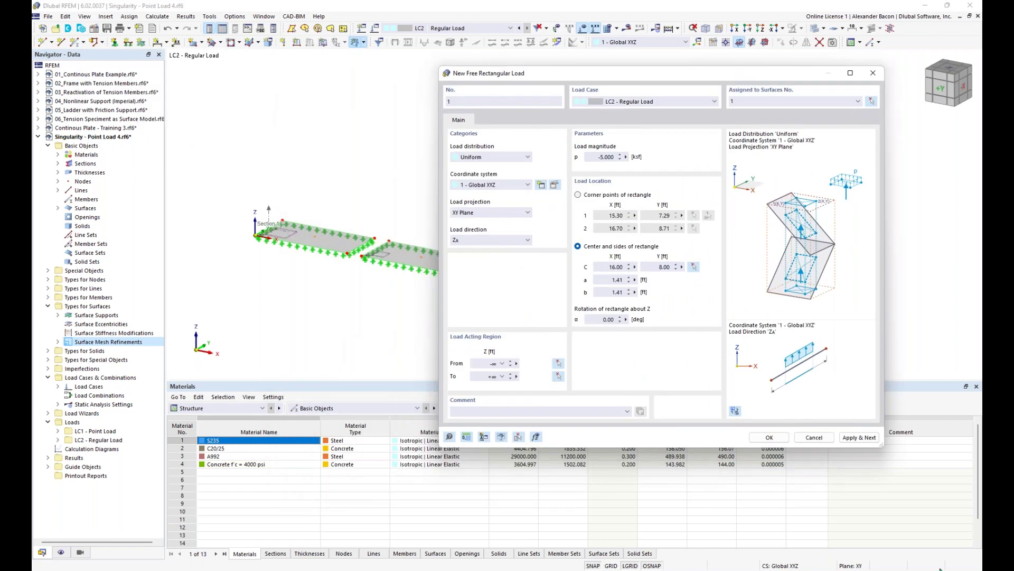
{"action": "left_click", "coordinate": [856, 439]}
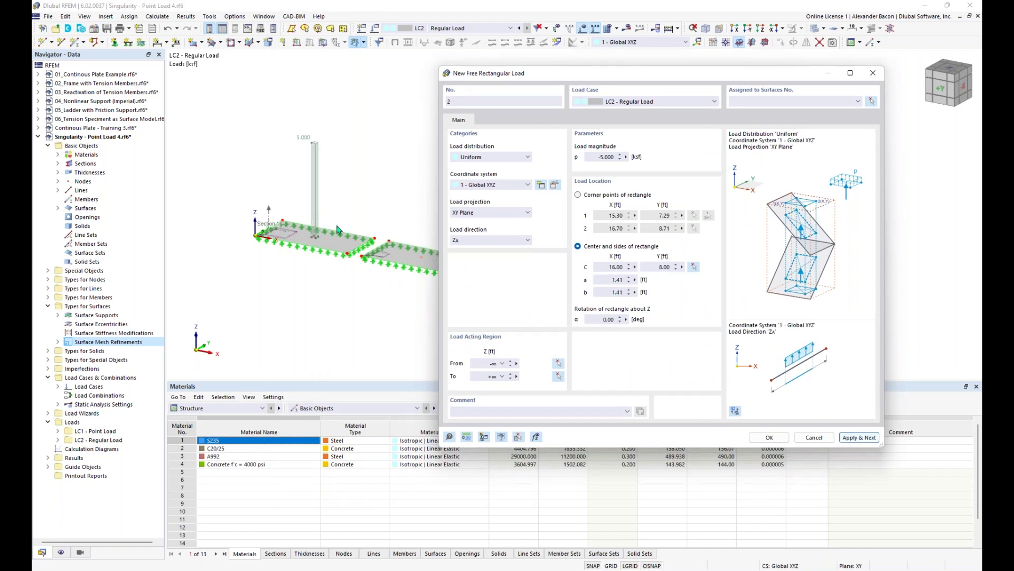
{"action": "left_click_drag", "start_coordinate": [557, 73], "coordinate": [601, 94]}
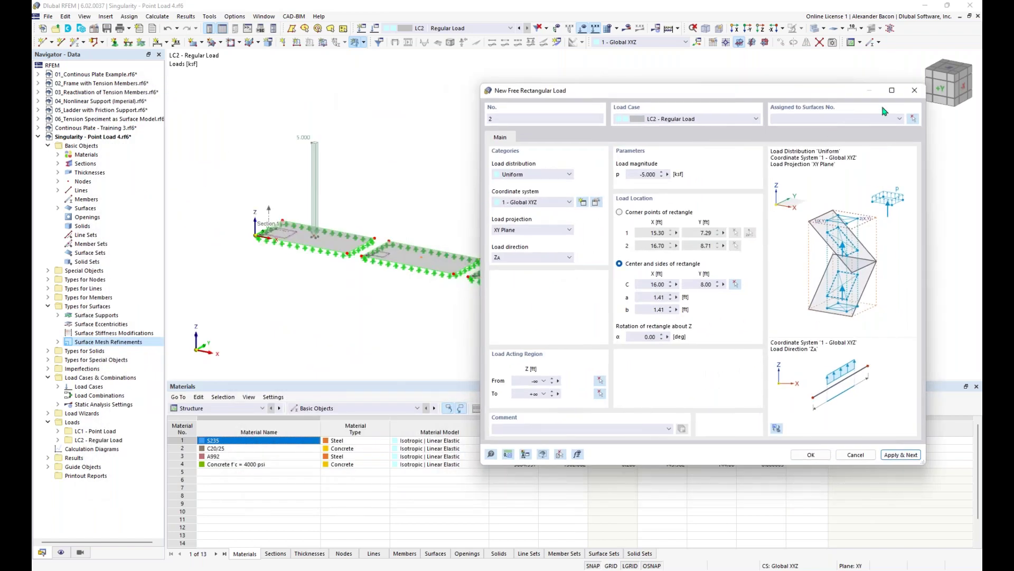
{"action": "left_click", "coordinate": [914, 91]}
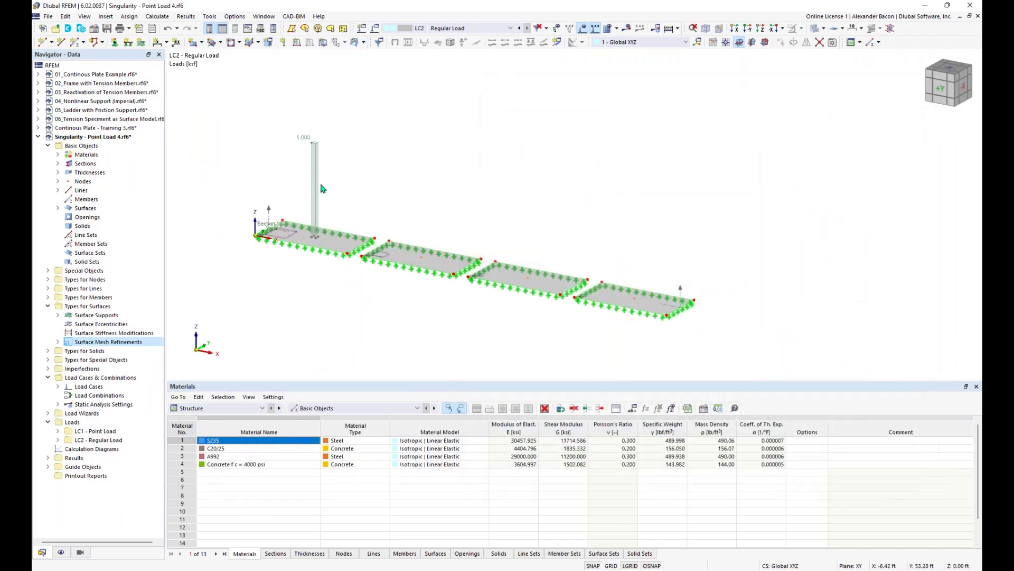
- Copy the first plate's rectangular load to the middle of each of the other three plates
{"action": "left_click", "coordinate": [313, 204]}
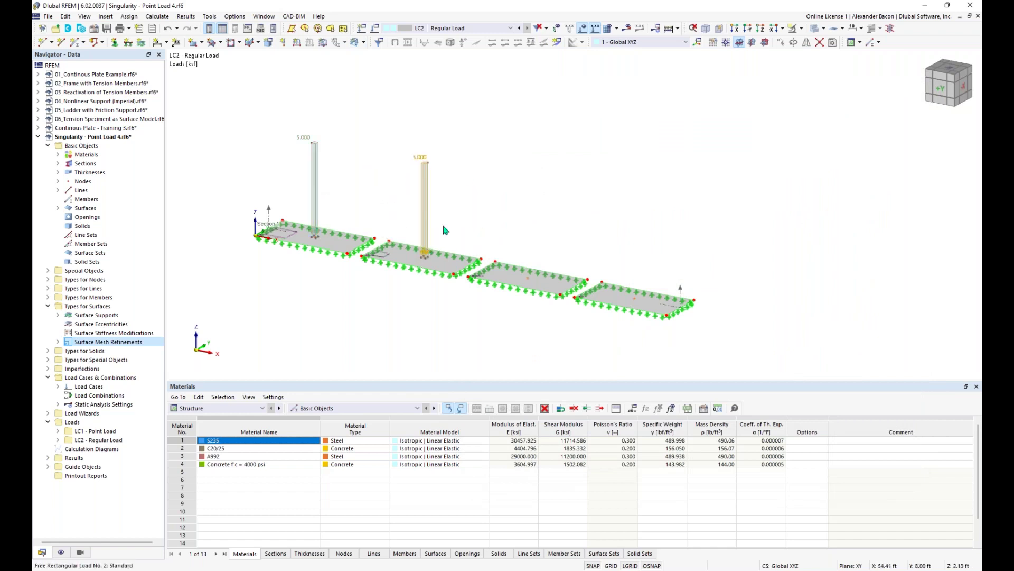
{"action": "left_click", "coordinate": [425, 212]}
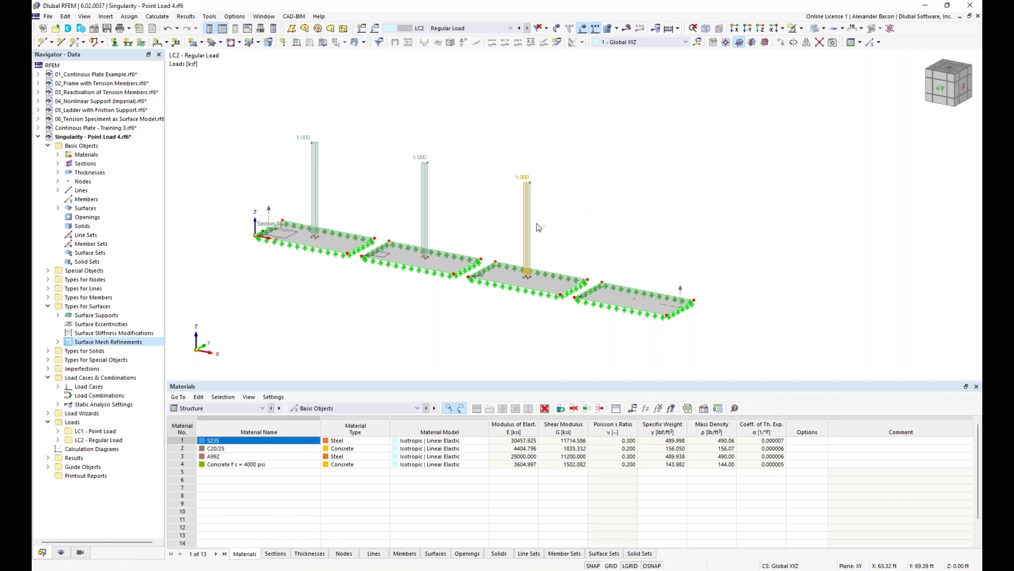
{"action": "left_click", "coordinate": [634, 301]}
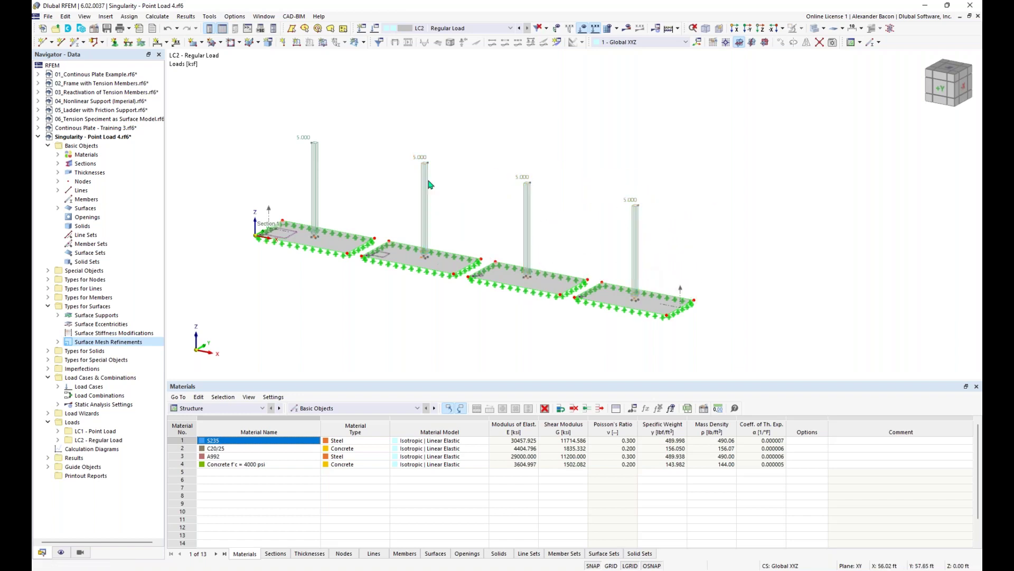
{"action": "scroll", "coordinate": [527, 300], "scroll_direction": "up", "scroll_amount": 5}
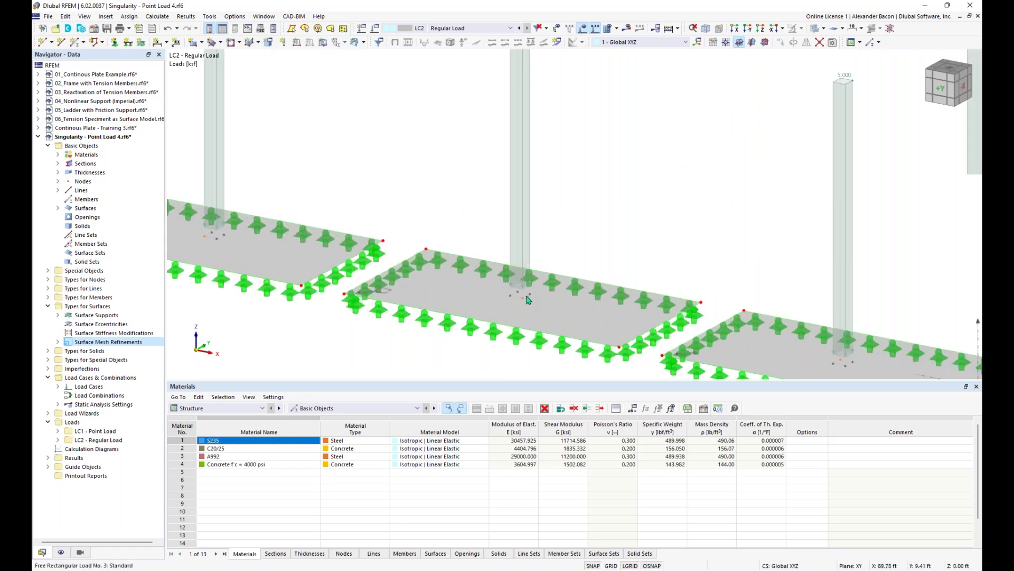
{"action": "scroll", "coordinate": [527, 296], "scroll_direction": "up", "scroll_amount": 2}
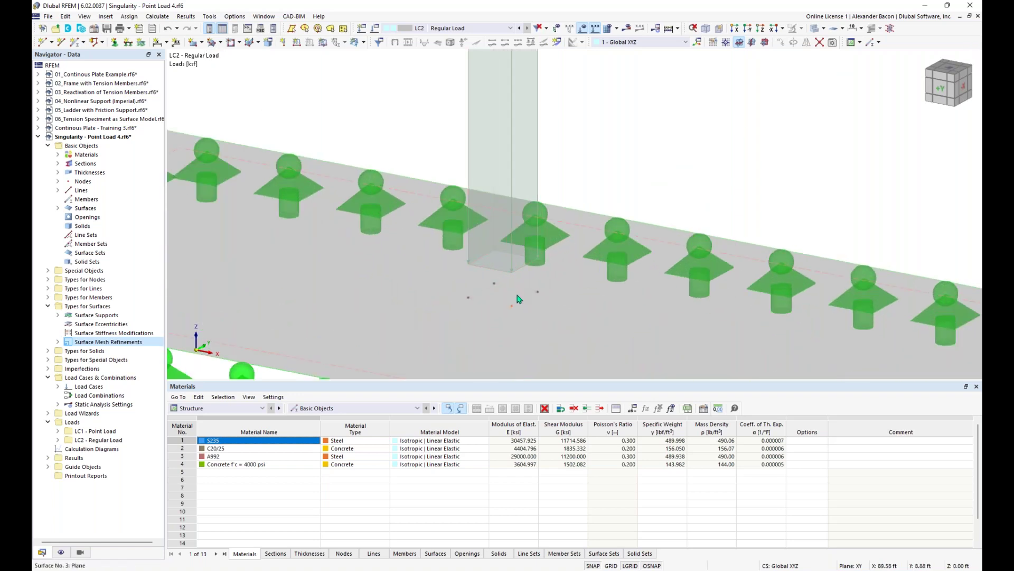
{"action": "scroll", "coordinate": [518, 299], "scroll_direction": "down", "scroll_amount": 8}
{"action": "middle_click_drag", "start_coordinate": [515, 329], "coordinate": [527, 307]}
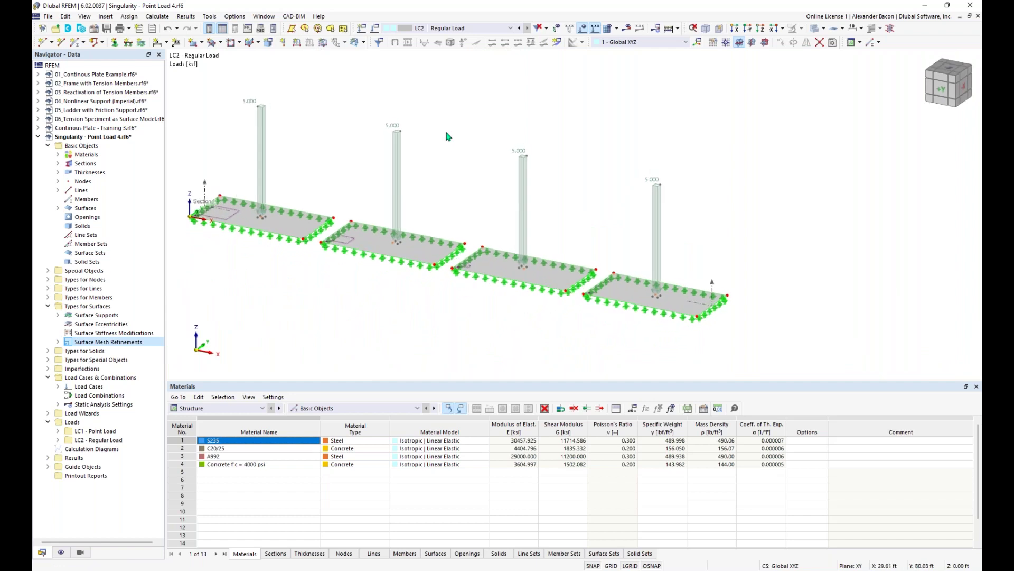
- Calculate load case LC2 and examine the mx moments across the four plates
{"action": "left_click", "coordinate": [669, 28]}
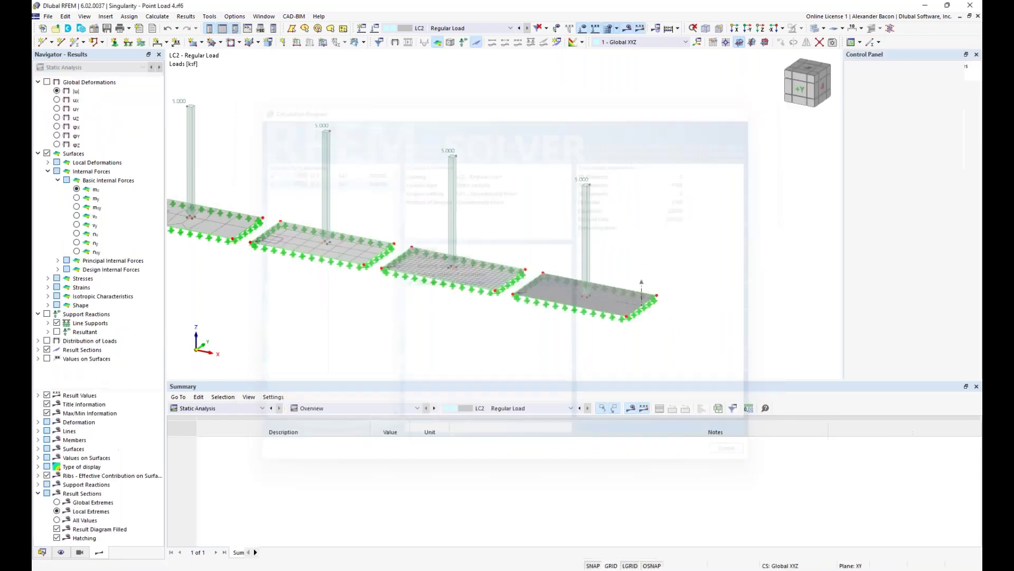
{"action": "middle_click_drag", "start_coordinate": [502, 310], "coordinate": [547, 293], "text": "ctrl"}
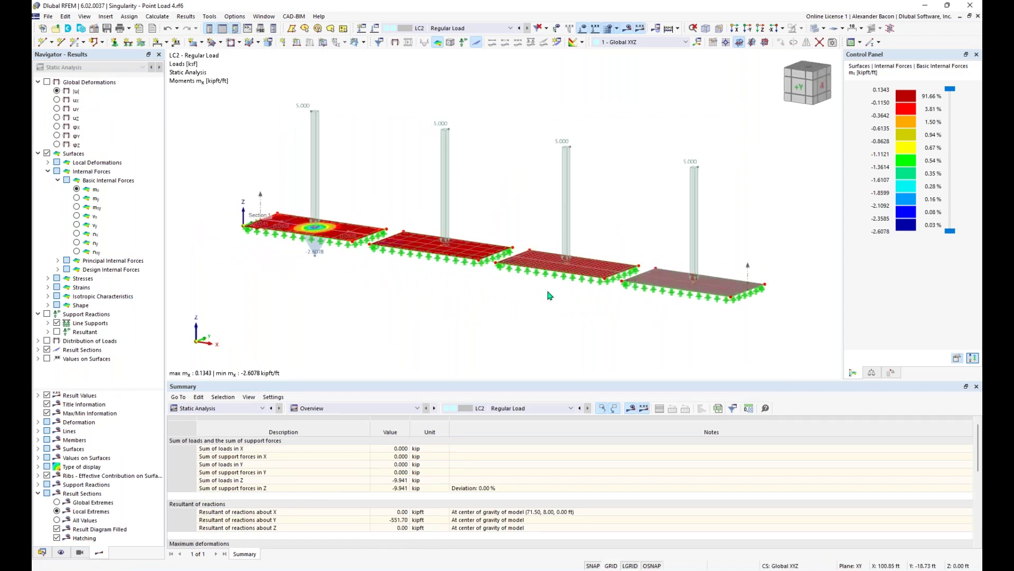
{"action": "middle_click_drag", "start_coordinate": [539, 295], "coordinate": [388, 218], "text": "ctrl"}
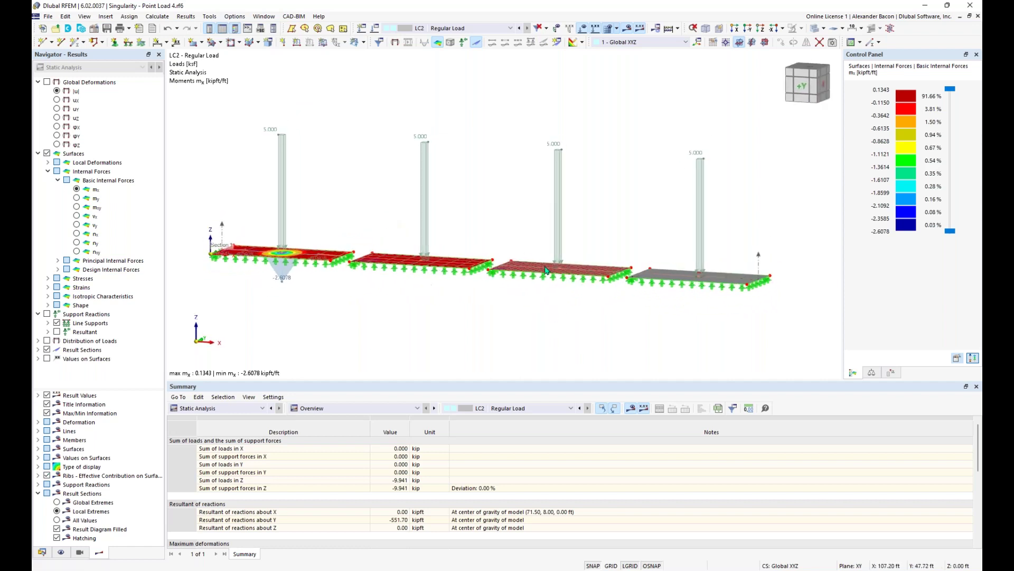
{"action": "middle_click_drag", "start_coordinate": [472, 289], "coordinate": [446, 240], "text": "ctrl"}
{"action": "double_click", "coordinate": [428, 193]}
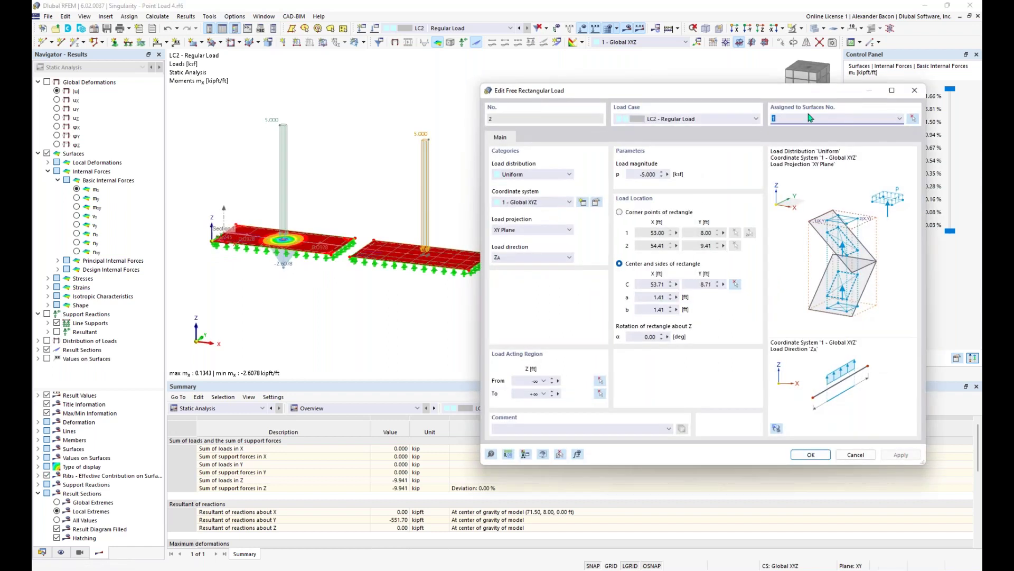
{"action": "left_click", "coordinate": [900, 118]}
{"action": "left_click", "coordinate": [852, 136]}
{"action": "left_click", "coordinate": [915, 91]}
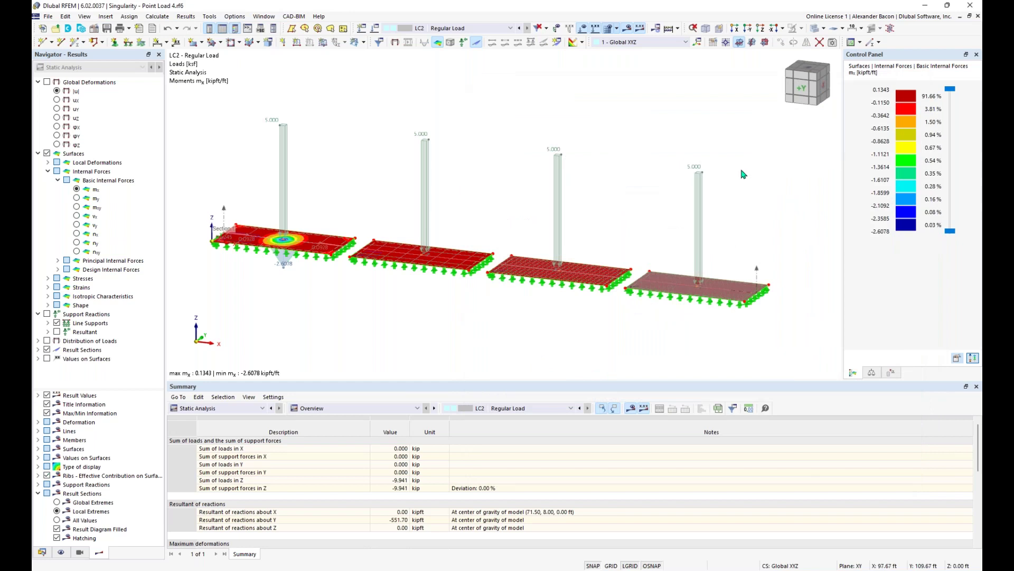
{"action": "left_click_drag", "start_coordinate": [750, 105], "coordinate": [391, 214]}
{"action": "double_click", "coordinate": [419, 179]}
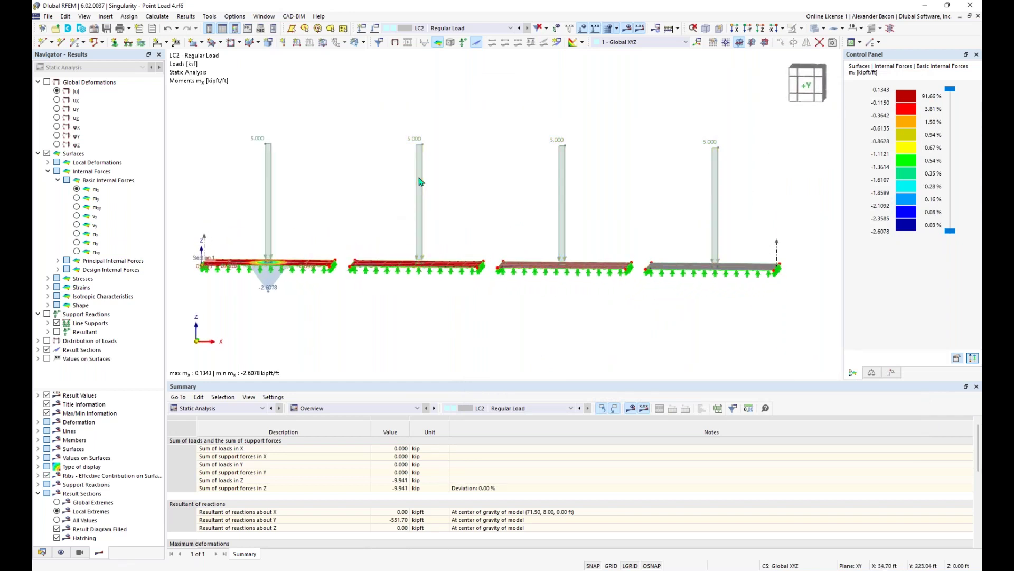
{"action": "left_click_drag", "start_coordinate": [763, 115], "coordinate": [390, 215]}
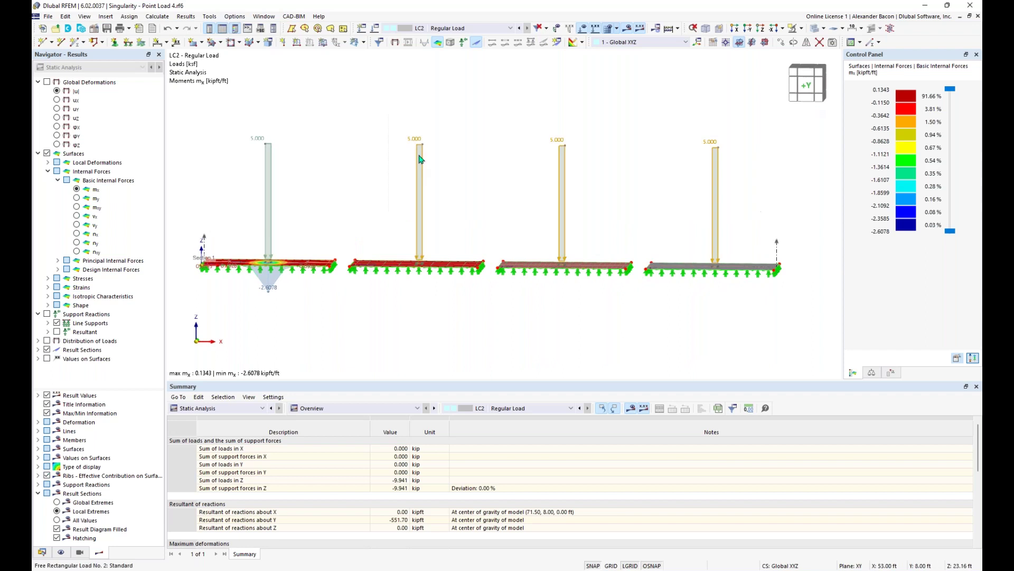
{"action": "double_click", "coordinate": [418, 143]}
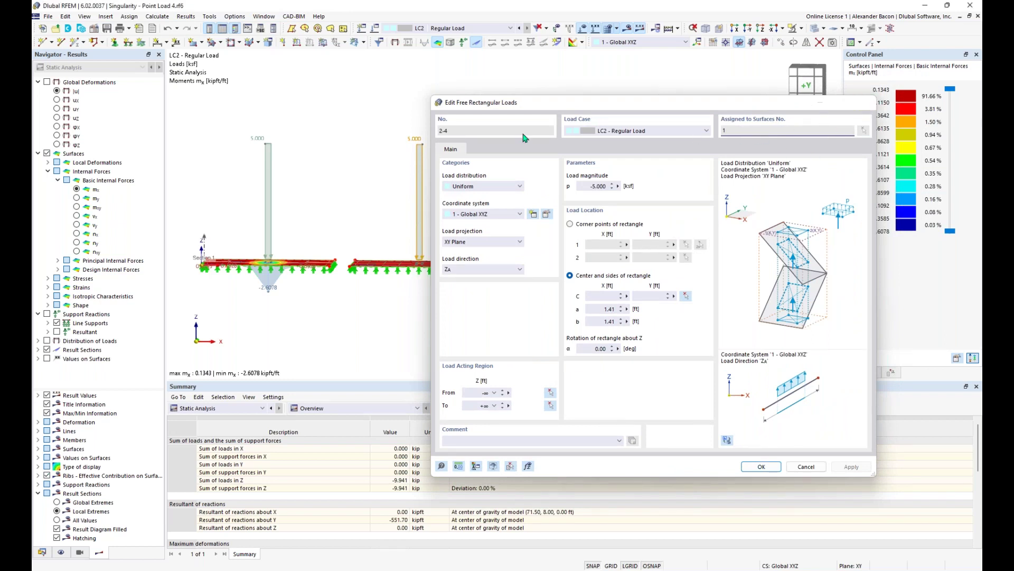
{"action": "left_click", "coordinate": [867, 105]}
- Assign the second plate's rectangular load to all surfaces, return to load case LC2 and check the assignment
{"action": "double_click", "coordinate": [421, 141]}
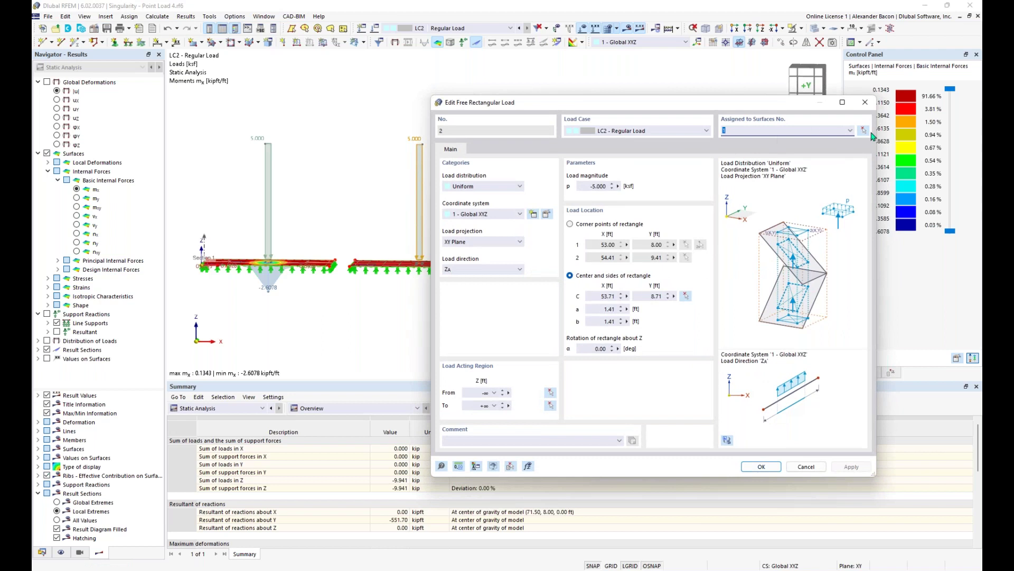
{"action": "left_click", "coordinate": [850, 131]}
{"action": "left_click", "coordinate": [803, 172]}
{"action": "left_click", "coordinate": [762, 464]}
{"action": "left_click", "coordinate": [548, 333]}
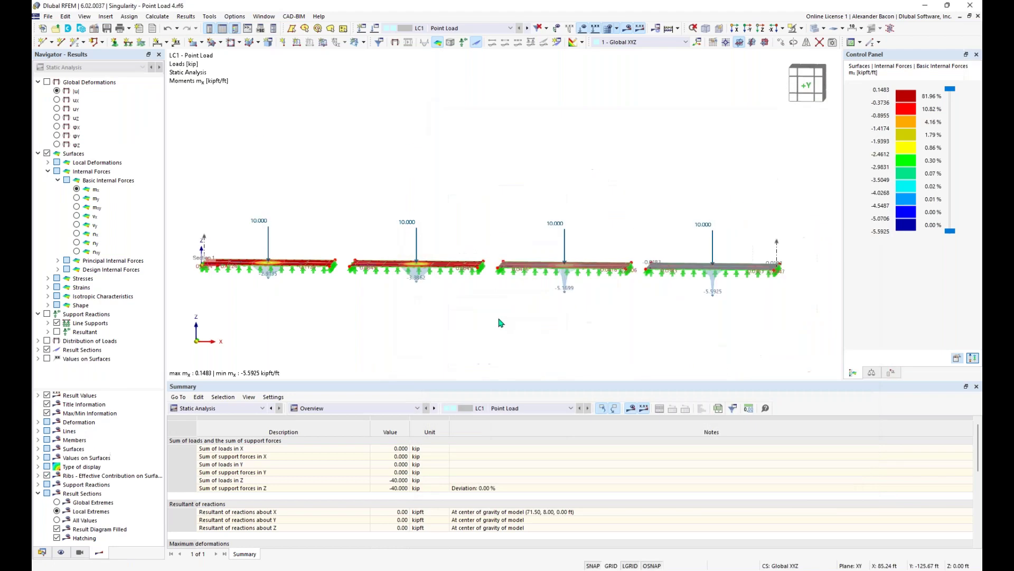
{"action": "left_click", "coordinate": [510, 28]}
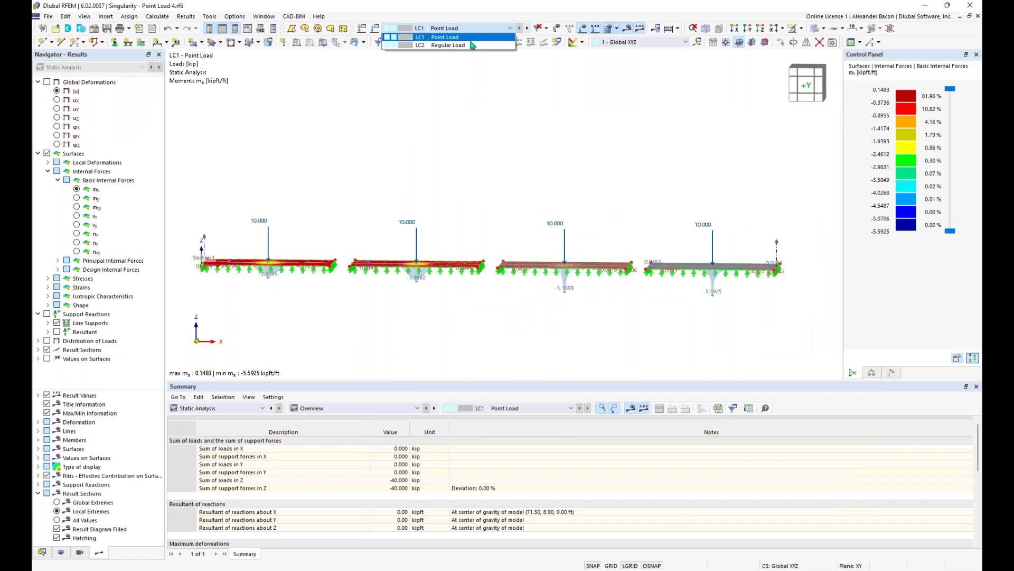
{"action": "left_click", "coordinate": [449, 47]}
{"action": "middle_click_drag", "start_coordinate": [622, 158], "coordinate": [568, 152]}
{"action": "double_click", "coordinate": [432, 135]}
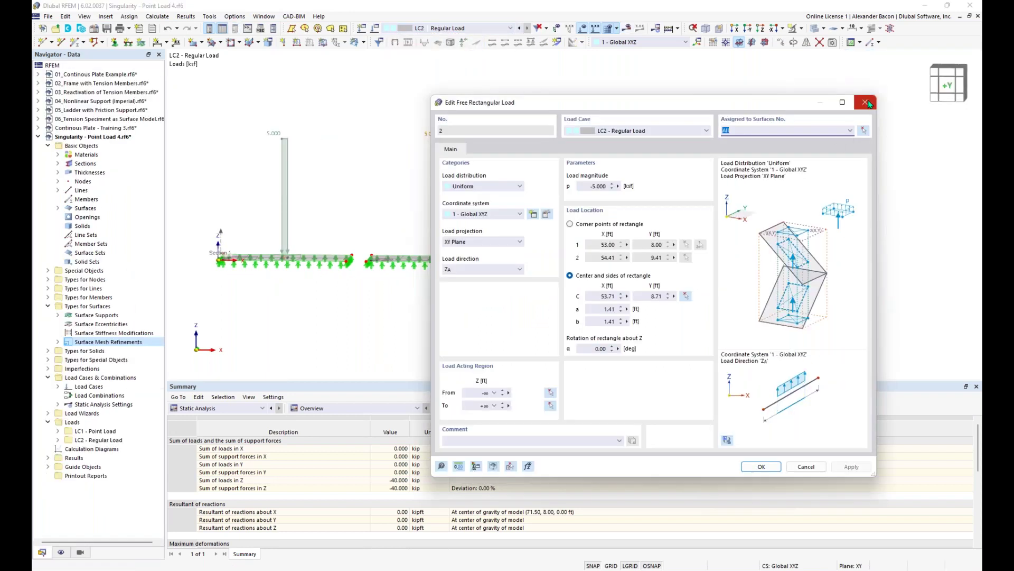
{"action": "key", "text": "Escape"}
- Assign the rectangular loads on the third and fourth plates to all surfaces
{"action": "double_click", "coordinate": [575, 137]}
{"action": "left_click", "coordinate": [852, 131]}
{"action": "left_click", "coordinate": [821, 148]}
{"action": "left_click", "coordinate": [761, 466]}
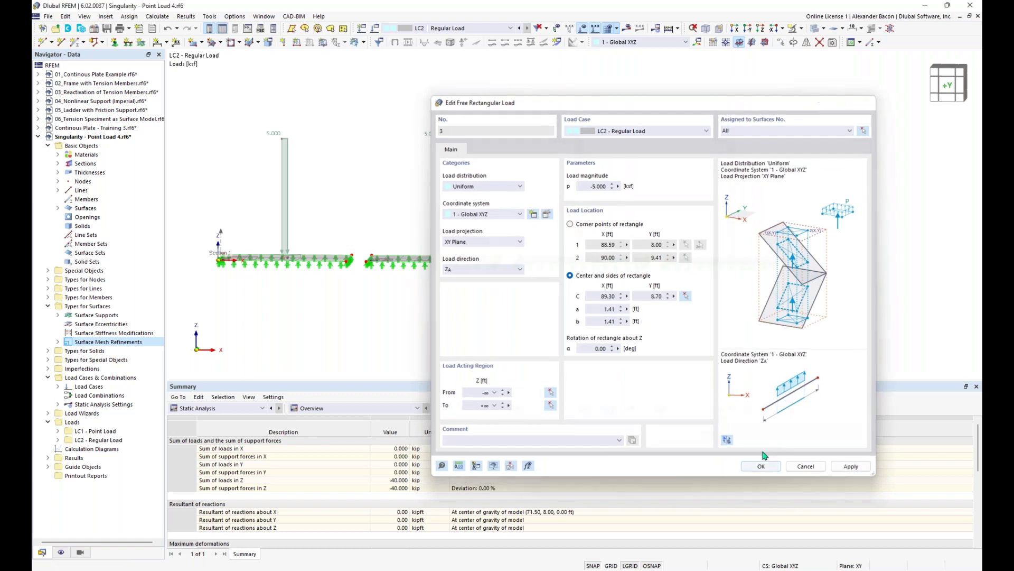
{"action": "double_click", "coordinate": [730, 139]}
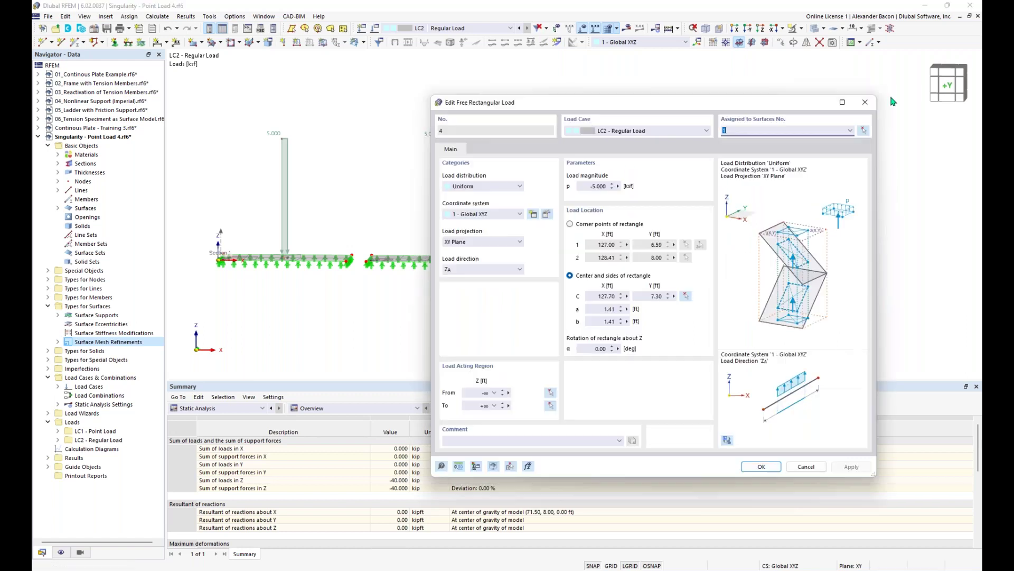
{"action": "left_click", "coordinate": [850, 130]}
{"action": "left_click", "coordinate": [815, 148]}
{"action": "left_click", "coordinate": [762, 466]}
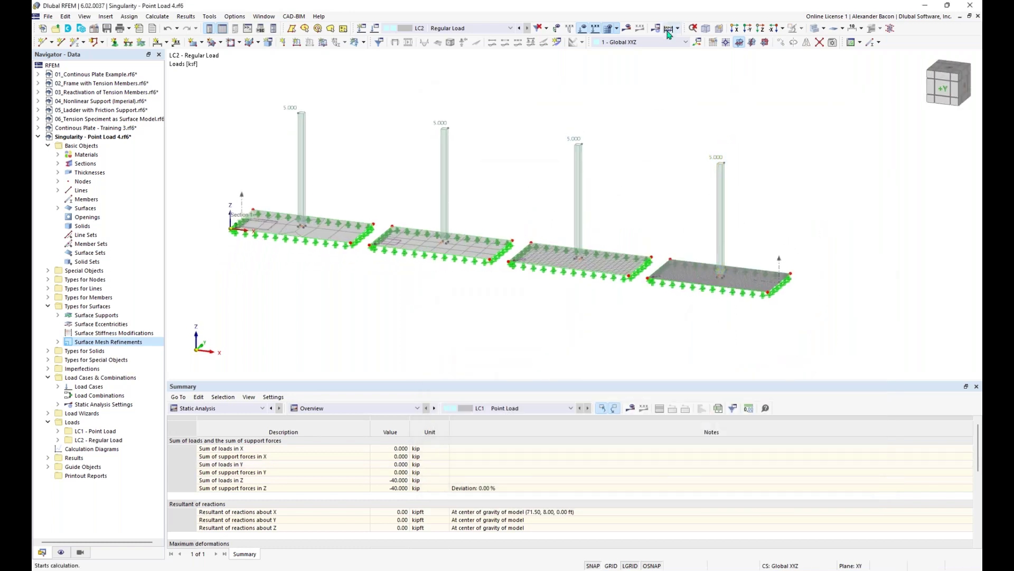
- Calculate load case LC2 and show the mx moments of the four plates in a straight side elevation
{"action": "left_click", "coordinate": [669, 28]}
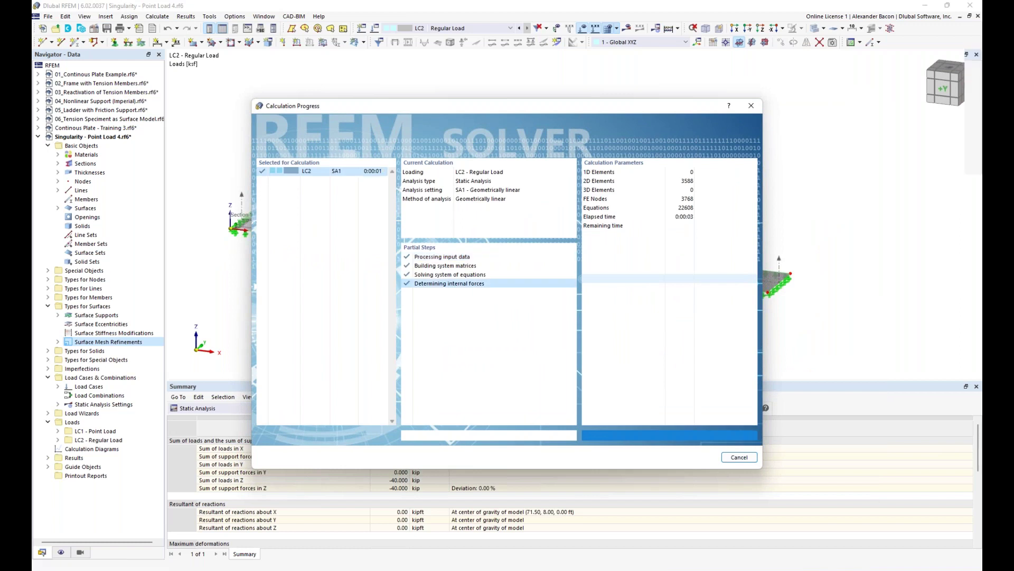
{"action": "key", "text": "ctrl+2"}
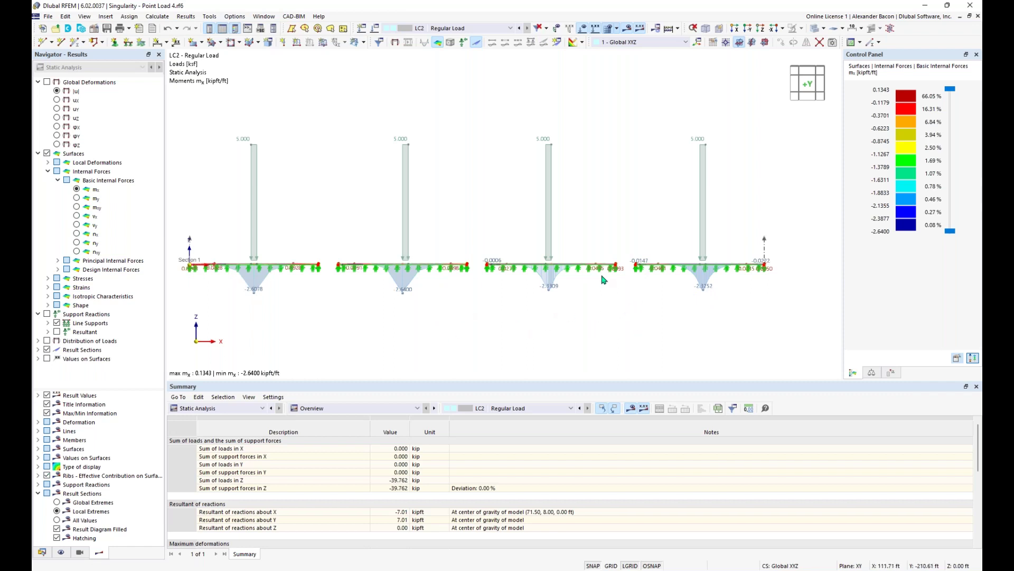
- Examine the mx moments under the fourth plate's rectangular load, and display the LC1 Point Load results for comparison
{"action": "mouse_move", "coordinate": [487, 310]}
{"action": "middle_mouse_down", "text": "ctrl"}
{"action": "mouse_move", "coordinate": [477, 310]}
{"action": "mouse_move", "coordinate": [487, 300]}
{"action": "middle_mouse_up", "text": "ctrl"}
{"action": "scroll", "coordinate": [685, 292], "scroll_direction": "up", "scroll_amount": 5}
{"action": "scroll", "coordinate": [685, 292], "scroll_direction": "up", "scroll_amount": 5}
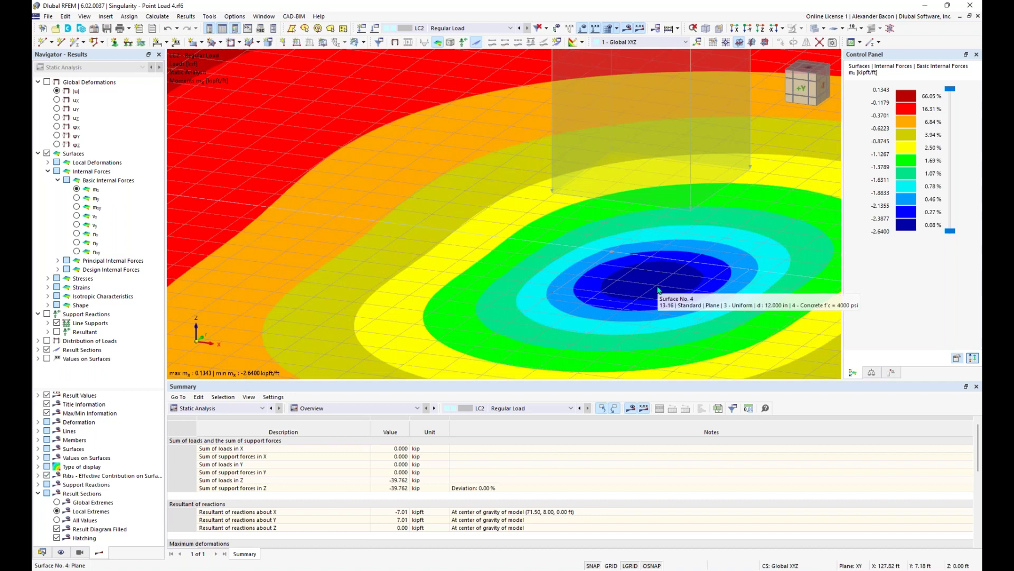
{"action": "scroll", "coordinate": [649, 305], "scroll_direction": "down", "scroll_amount": 10}
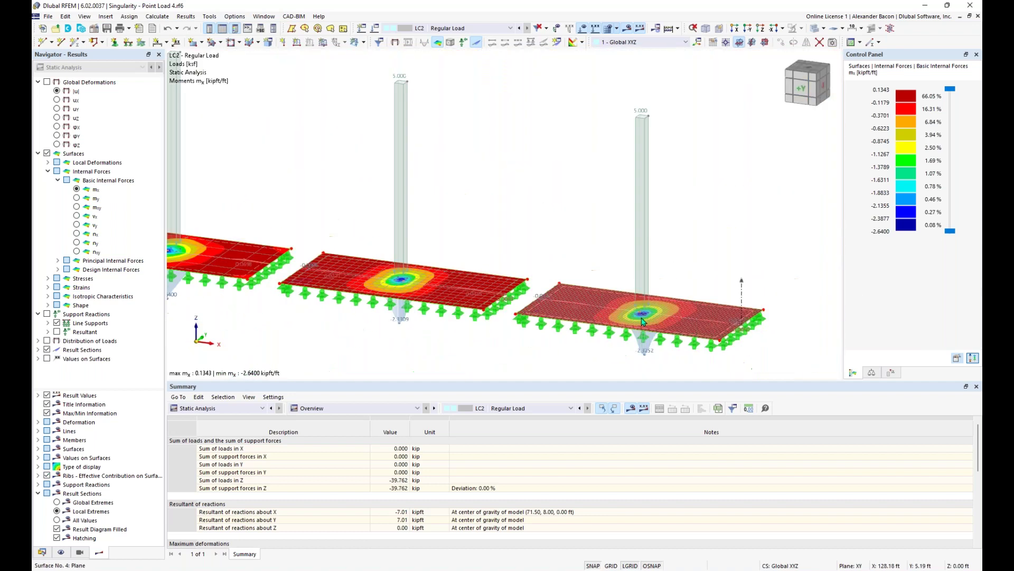
{"action": "middle_click_drag", "start_coordinate": [592, 334], "coordinate": [614, 304]}
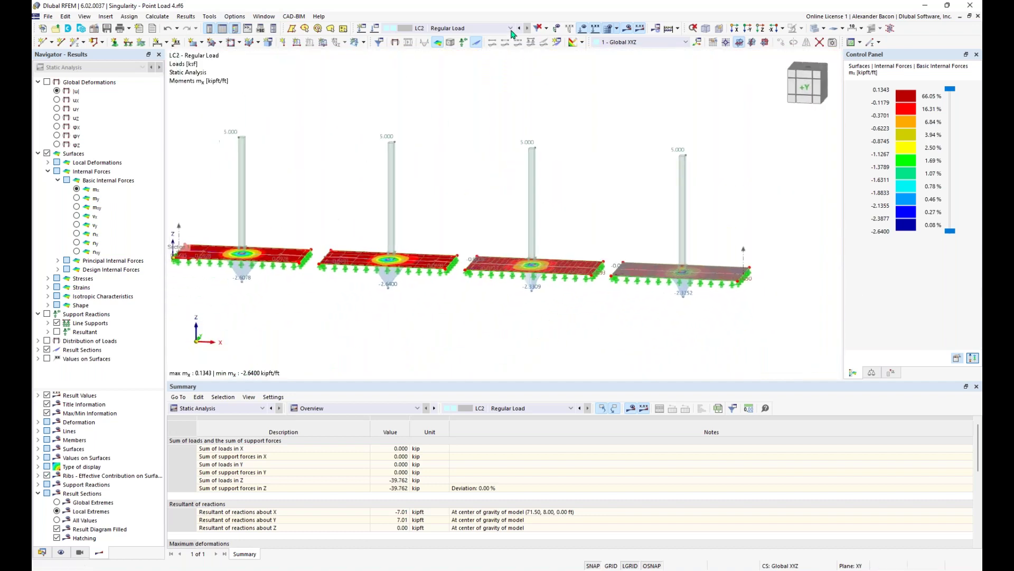
{"action": "left_click", "coordinate": [511, 28]}
{"action": "left_click", "coordinate": [498, 38]}
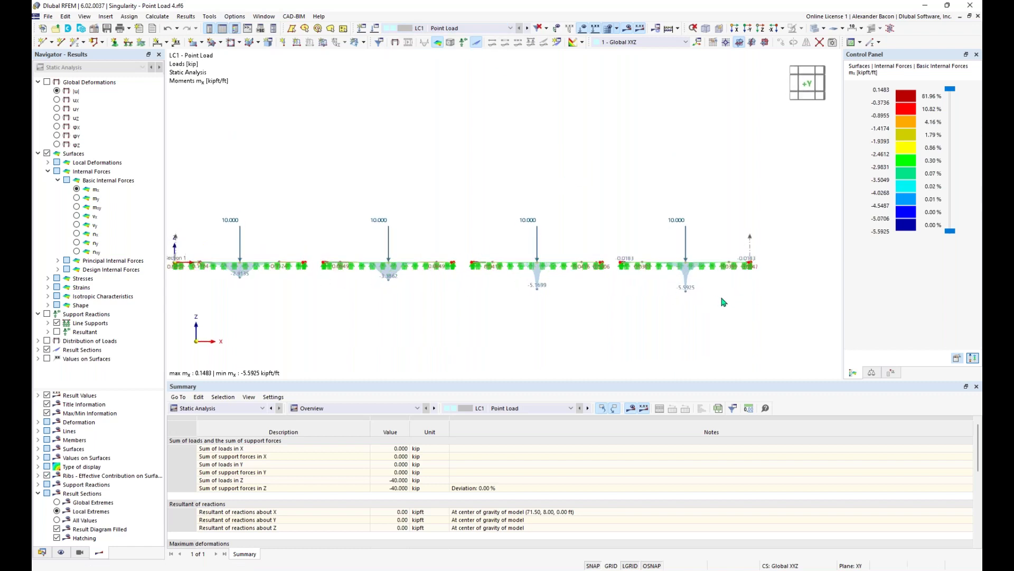
- Display the LC2 Regular Load mx moments of the four plates in a tilted 3D view, and return to LC1 Point Load for comparison
{"action": "middle_click_drag", "start_coordinate": [701, 304], "coordinate": [691, 315], "text": "ctrl"}
{"action": "left_click", "coordinate": [527, 28]}
{"action": "middle_click_drag", "start_coordinate": [486, 122], "coordinate": [527, 118], "text": "ctrl"}
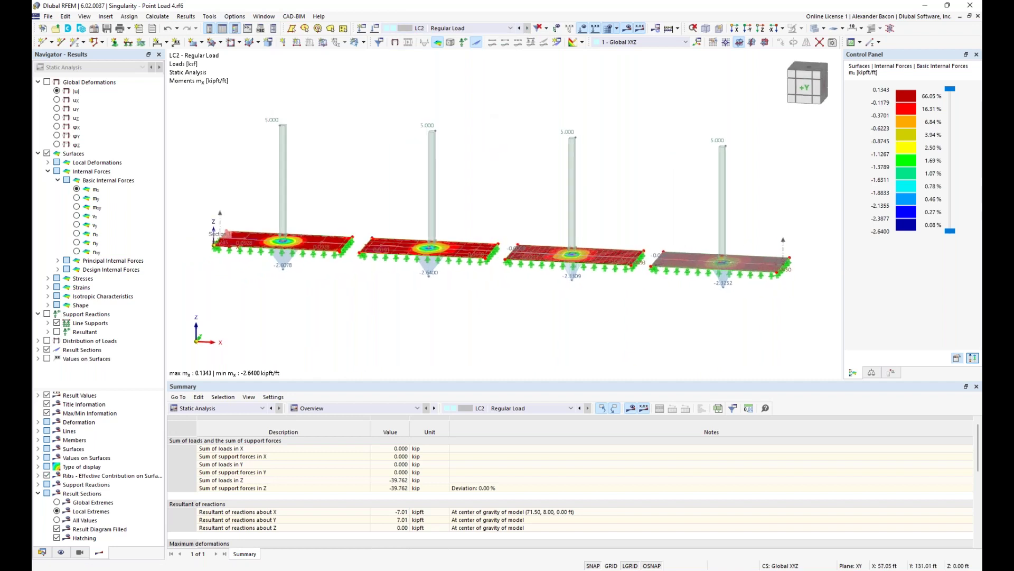
{"action": "left_click", "coordinate": [521, 29]}
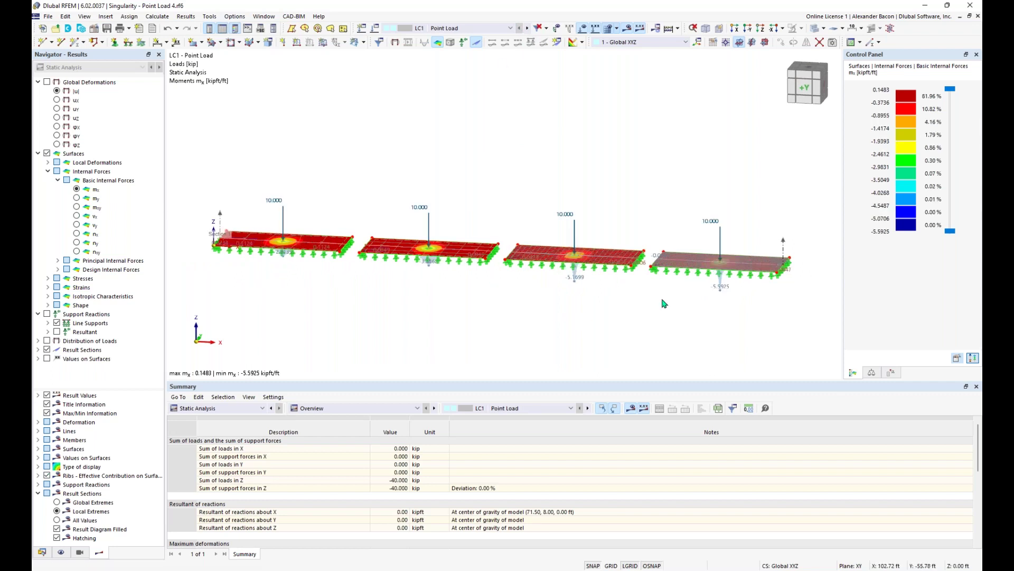
- In the result diagrams of result section 1, add an active smooth range with constant distribution from 111.29 to 112.705 ft
{"action": "right_click", "coordinate": [221, 219]}
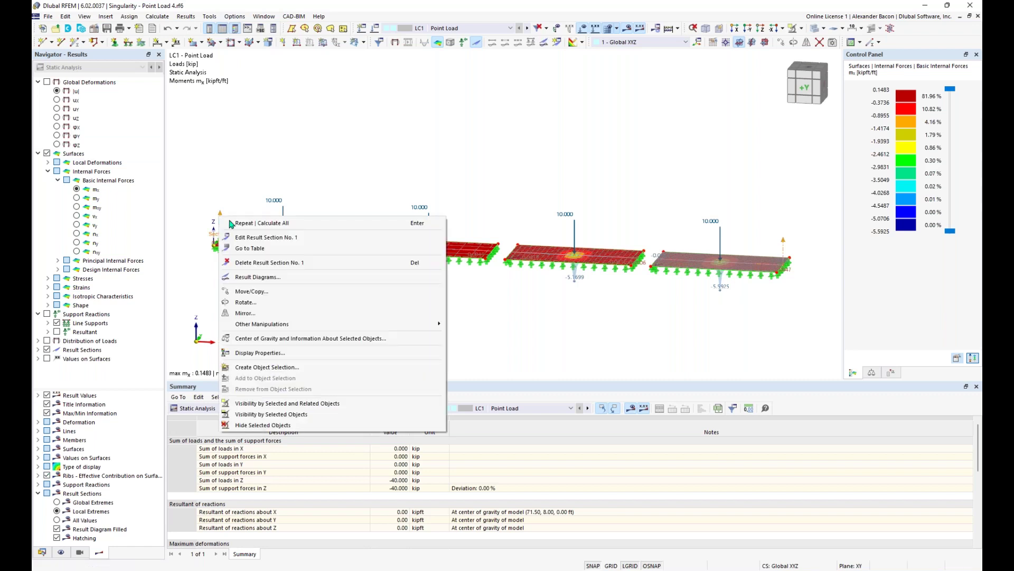
{"action": "left_click", "coordinate": [254, 277]}
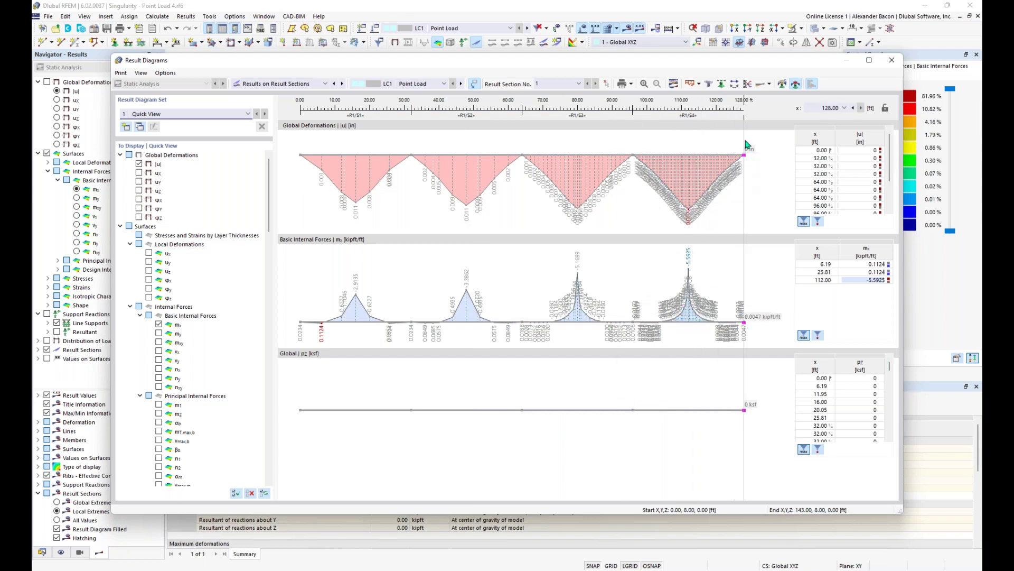
{"action": "left_click", "coordinate": [783, 84]}
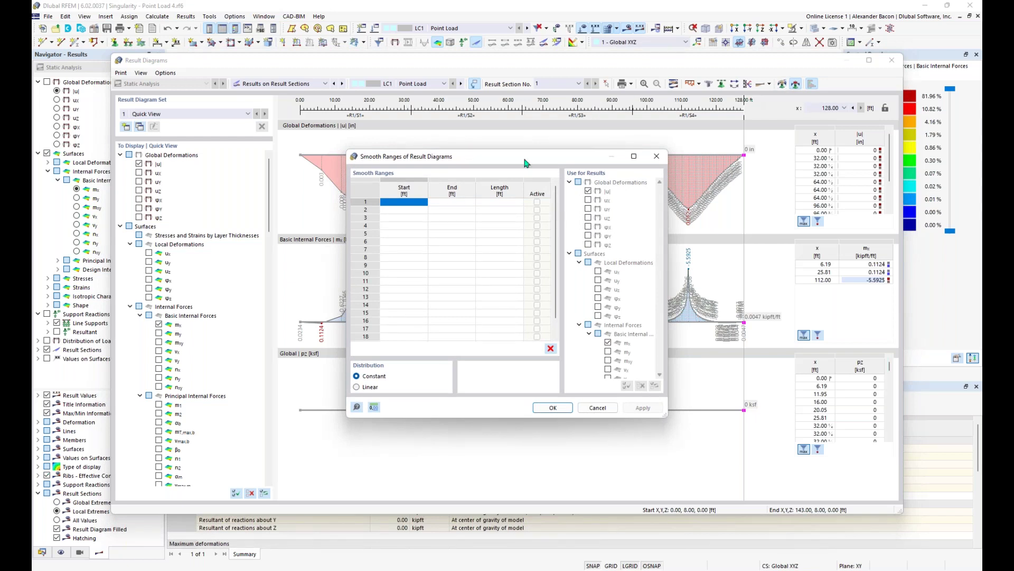
{"action": "left_click", "coordinate": [418, 202]}
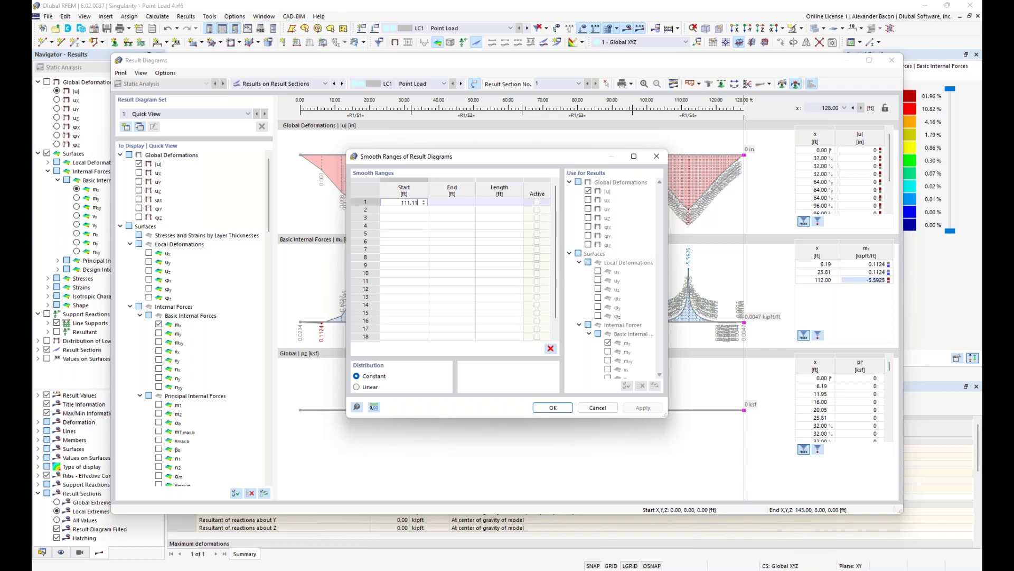
{"action": "type", "text": "."}
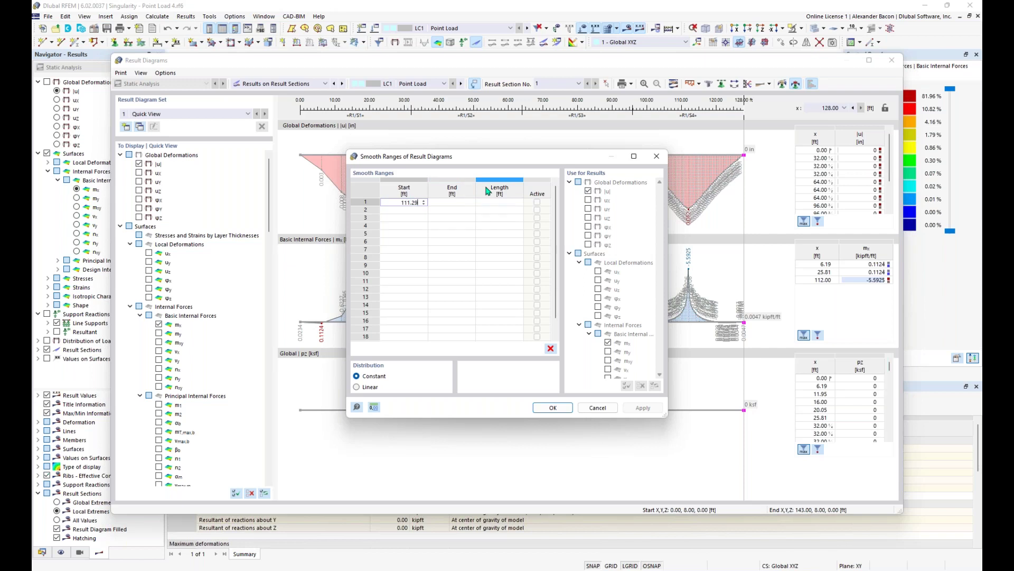
{"action": "key", "text": "Tab"}
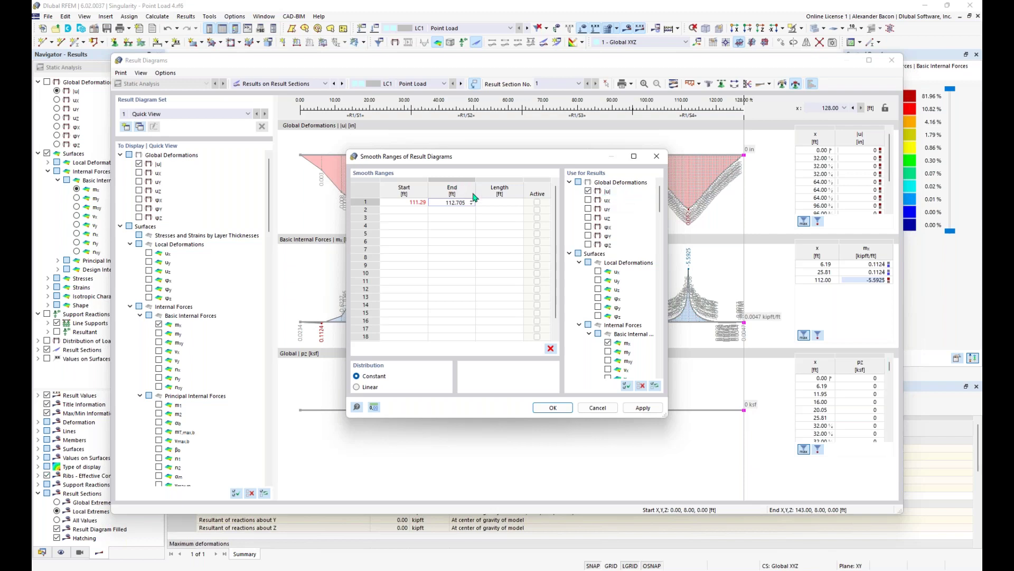
{"action": "left_click", "coordinate": [512, 200]}
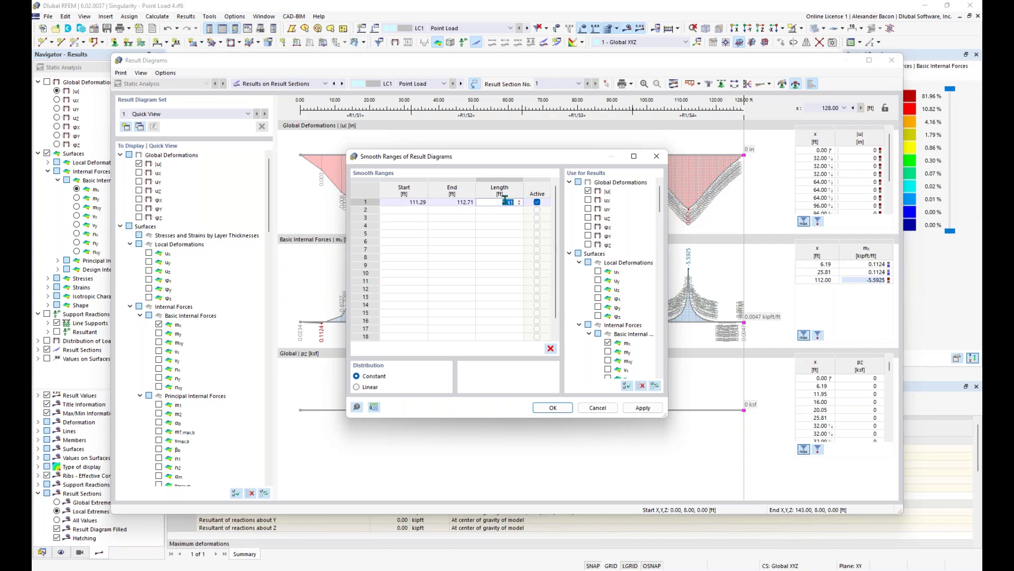
{"action": "left_click", "coordinate": [553, 408]}
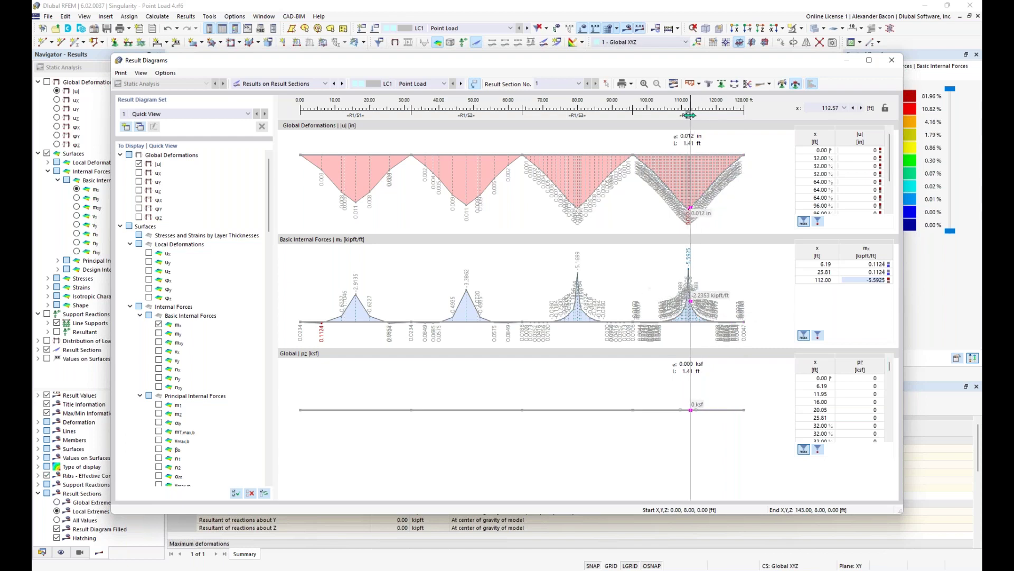
- Examine the averaged mx at the fourth plate's peak, move the smooth range to the other plates' peaks, and close the result diagrams
{"action": "left_click_drag", "start_coordinate": [688, 115], "coordinate": [687, 114]}
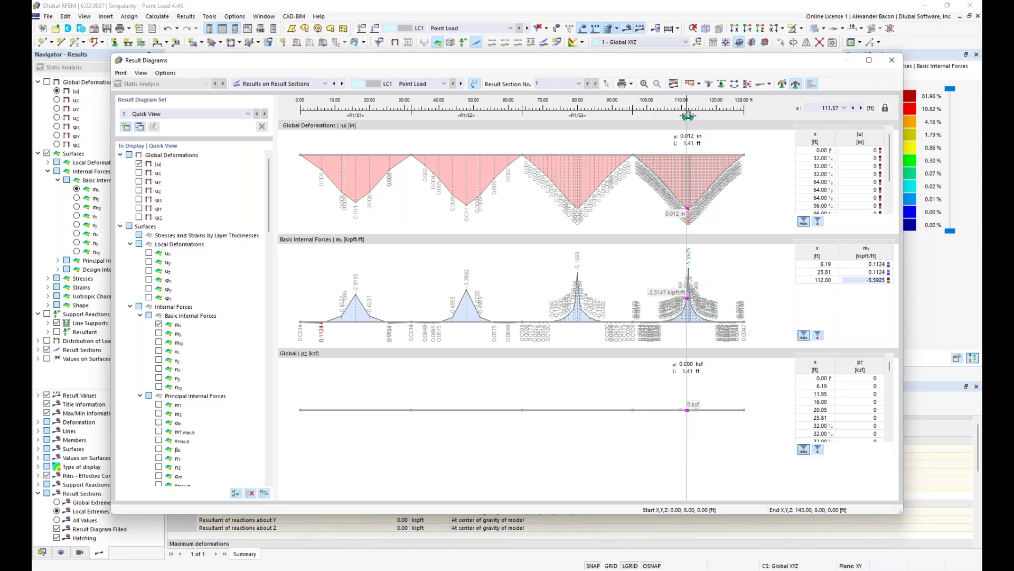
{"action": "left_click_drag", "start_coordinate": [688, 115], "coordinate": [577, 115]}
{"action": "left_click_drag", "start_coordinate": [579, 116], "coordinate": [577, 115]}
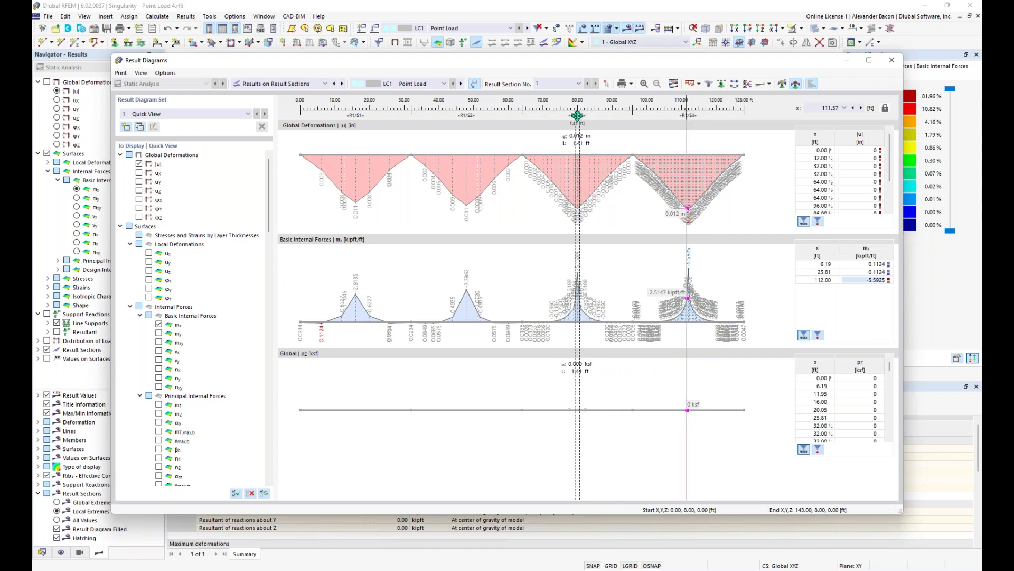
{"action": "left_click", "coordinate": [584, 290]}
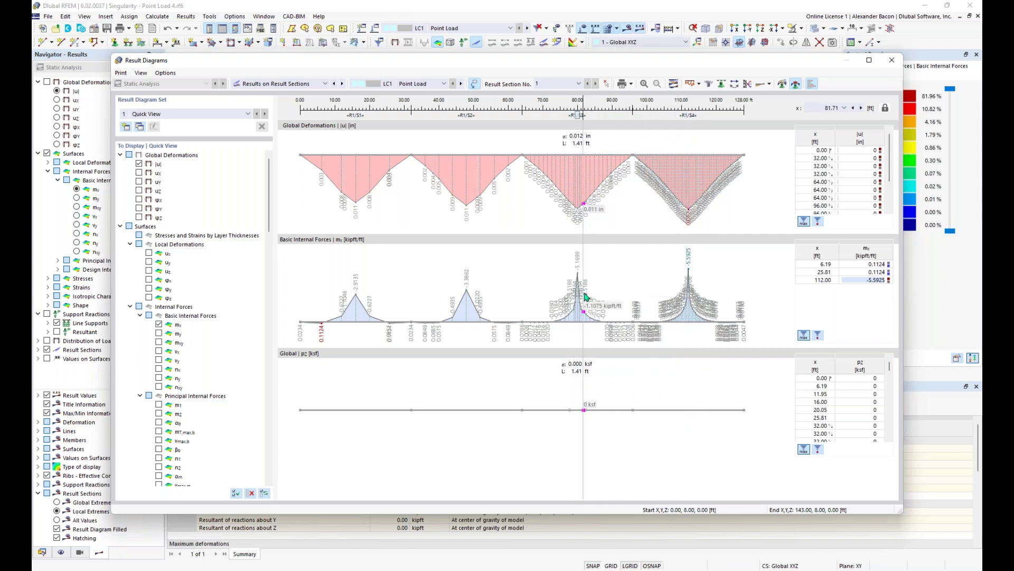
{"action": "left_click_drag", "start_coordinate": [578, 115], "coordinate": [467, 116]}
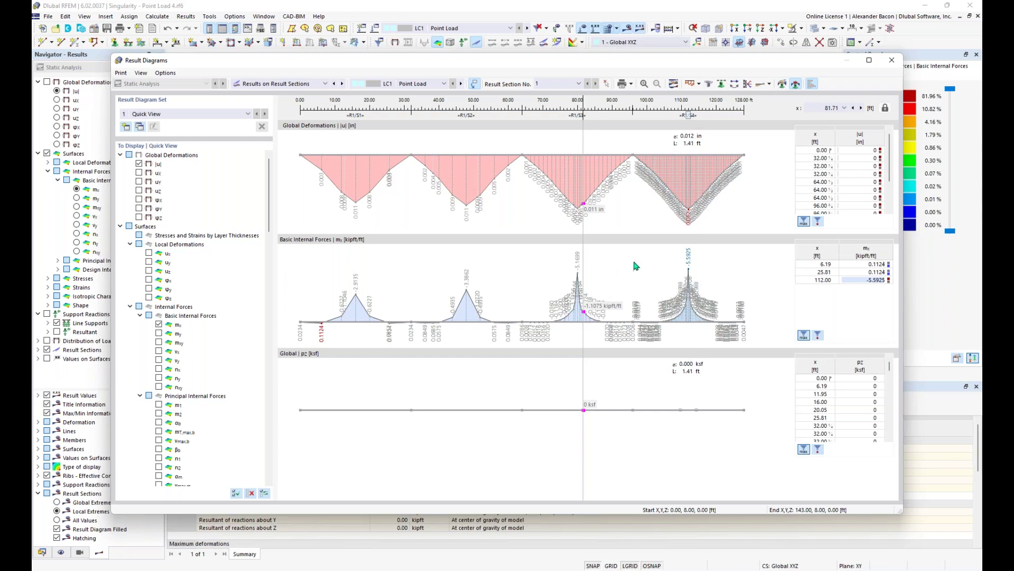
{"action": "left_click", "coordinate": [687, 374]}
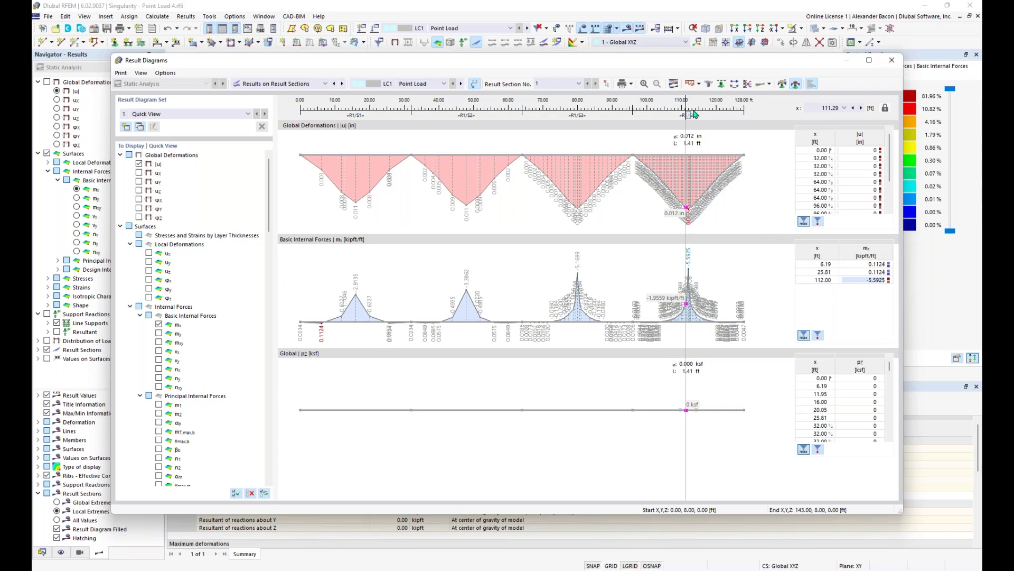
{"action": "mouse_move", "coordinate": [688, 115]}
{"action": "left_mouse_down"}
{"action": "mouse_move", "coordinate": [353, 140]}
{"action": "mouse_move", "coordinate": [364, 140]}
{"action": "left_mouse_up"}
{"action": "left_click", "coordinate": [893, 63]}
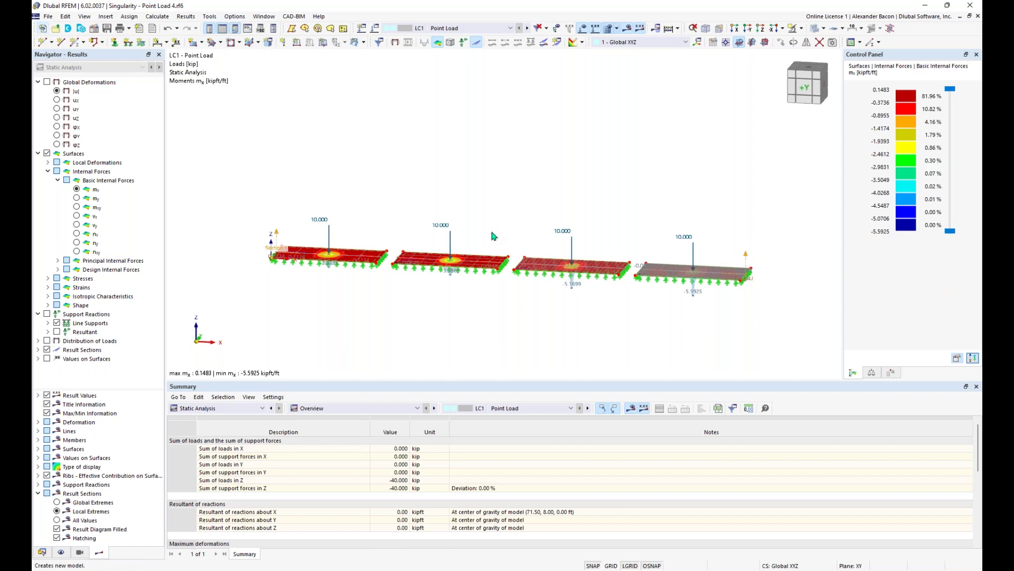
- Create a new model named "Singularity - Nodal Support 4" with the combination wizard and load wizards deactivated
{"action": "key", "text": "ctrl+n"}
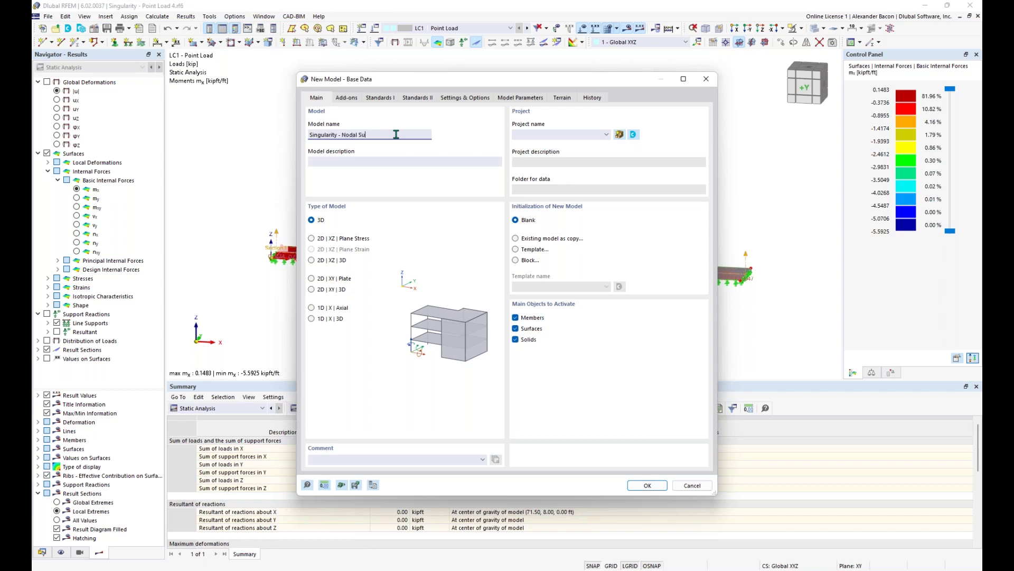
{"action": "type", "text": "4"}
{"action": "left_click", "coordinate": [357, 100]}
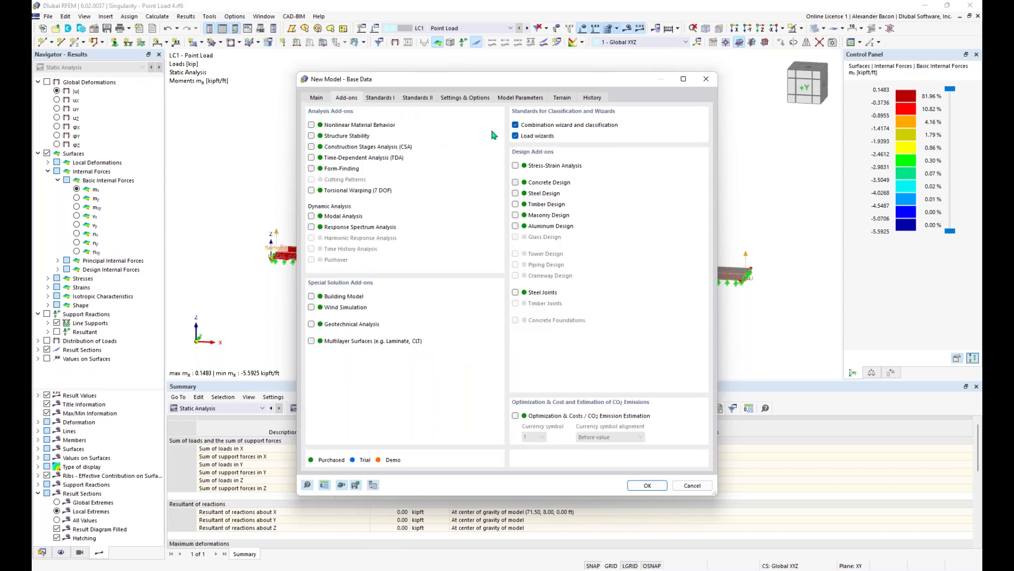
{"action": "left_click", "coordinate": [516, 136]}
{"action": "left_click", "coordinate": [516, 126]}
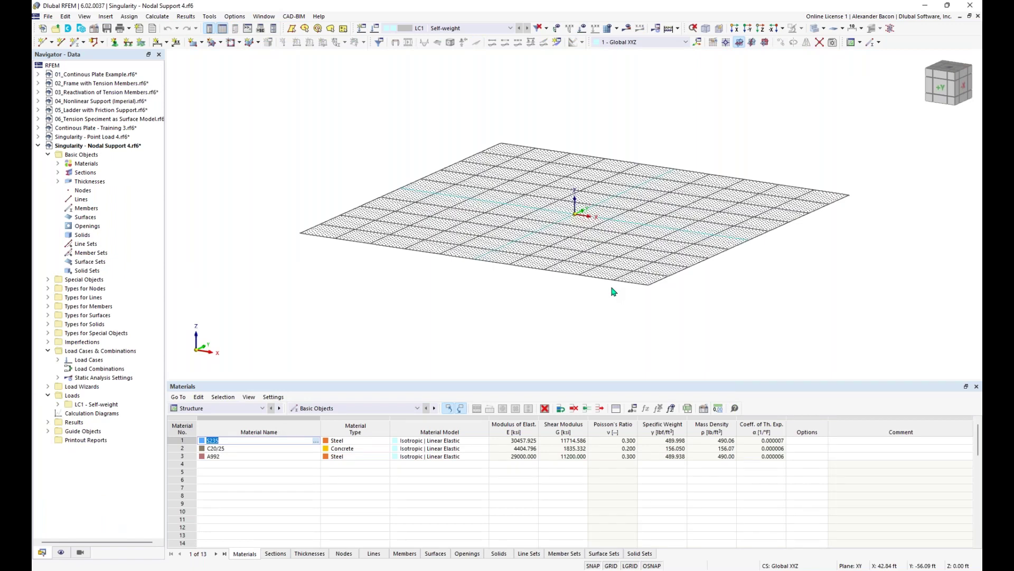
- Start a new rectangular surface and create a new uniform thickness of 8 in for it
{"action": "middle_click_drag", "start_coordinate": [580, 194], "coordinate": [506, 218]}
{"action": "scroll", "coordinate": [538, 234], "scroll_direction": "up", "scroll_amount": 6}
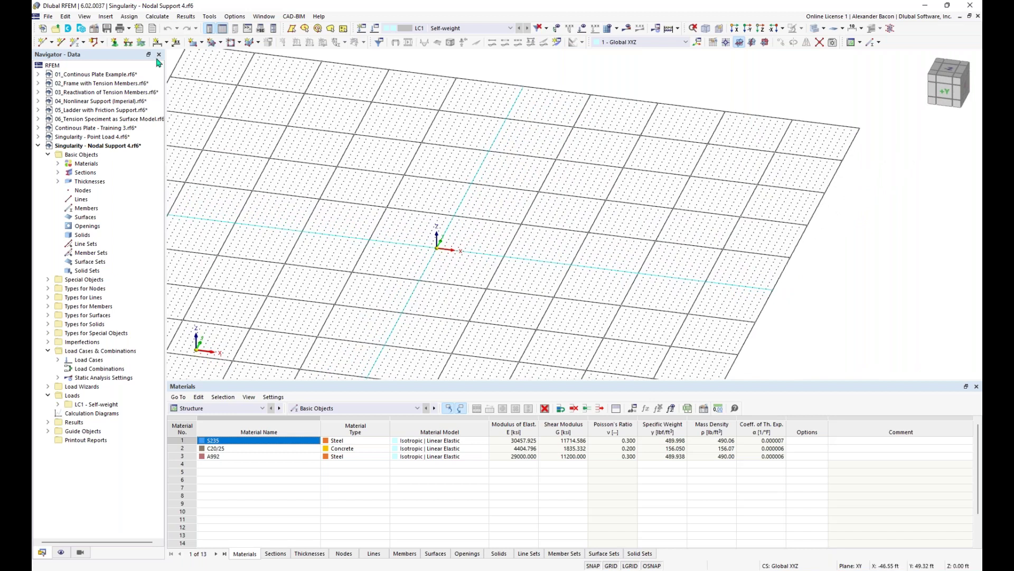
{"action": "left_click", "coordinate": [195, 46]}
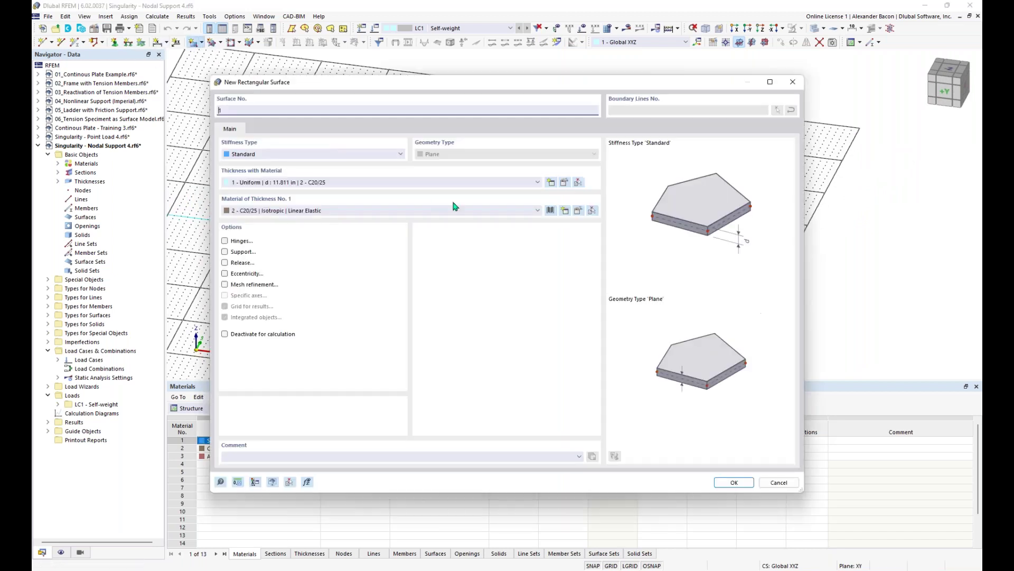
{"action": "left_click", "coordinate": [539, 211]}
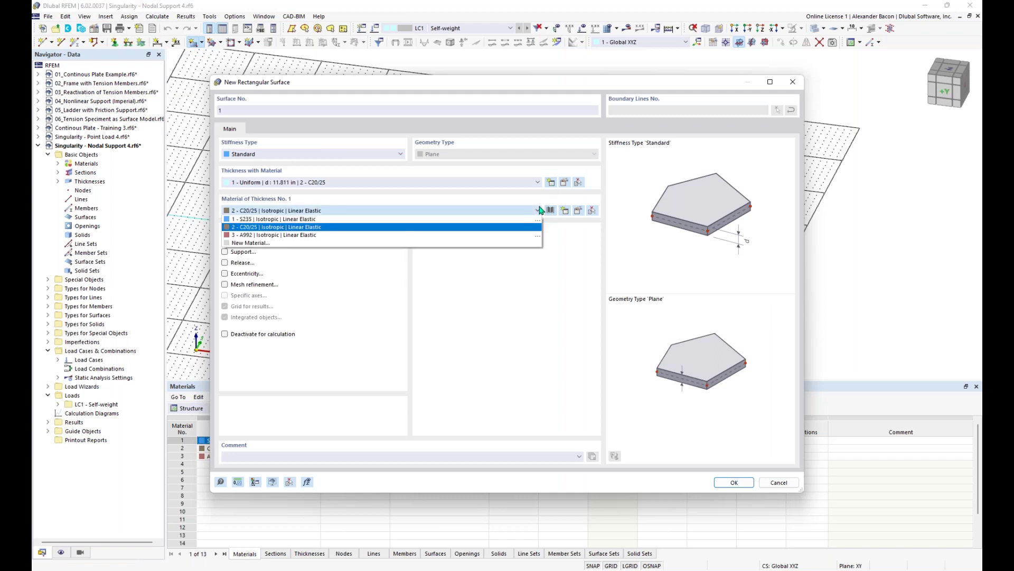
{"action": "left_click", "coordinate": [518, 183]}
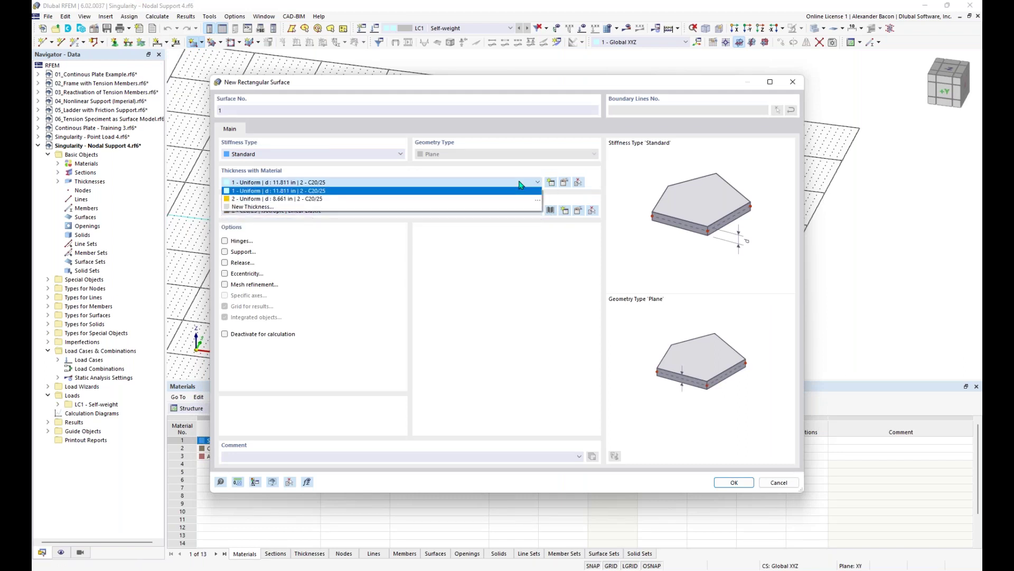
{"action": "left_click", "coordinate": [512, 182]}
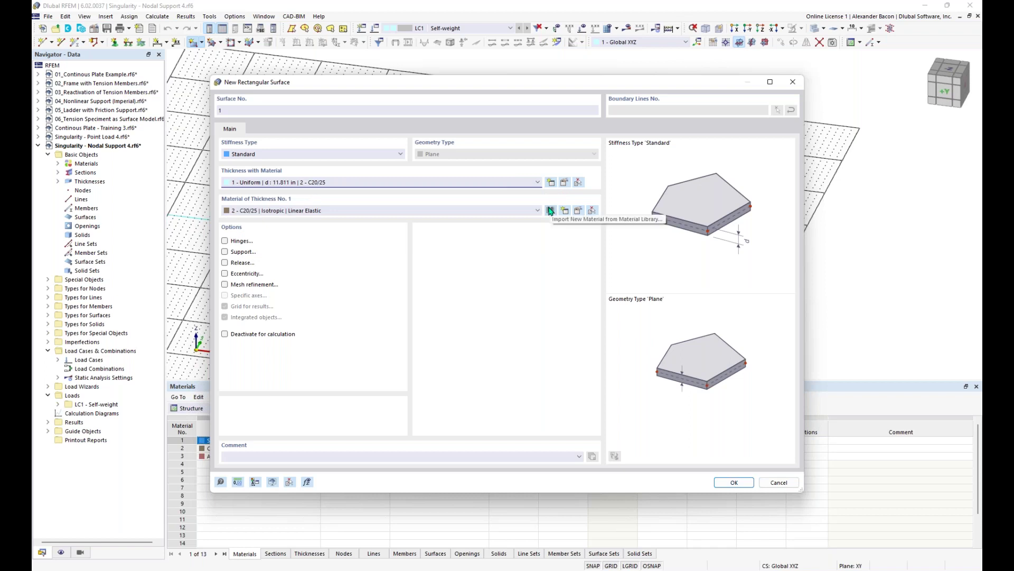
{"action": "left_click", "coordinate": [537, 183]}
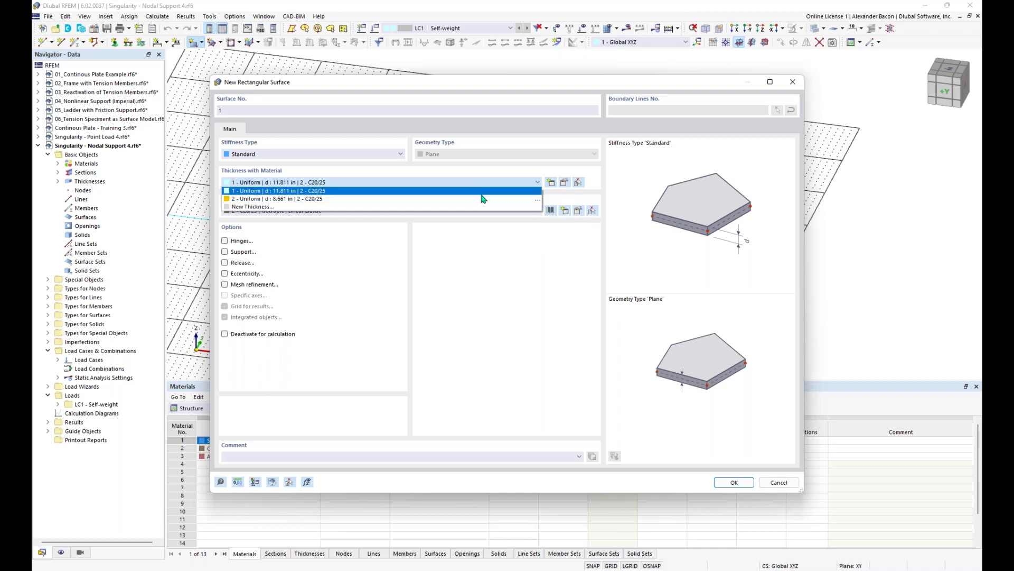
{"action": "left_click", "coordinate": [485, 183]}
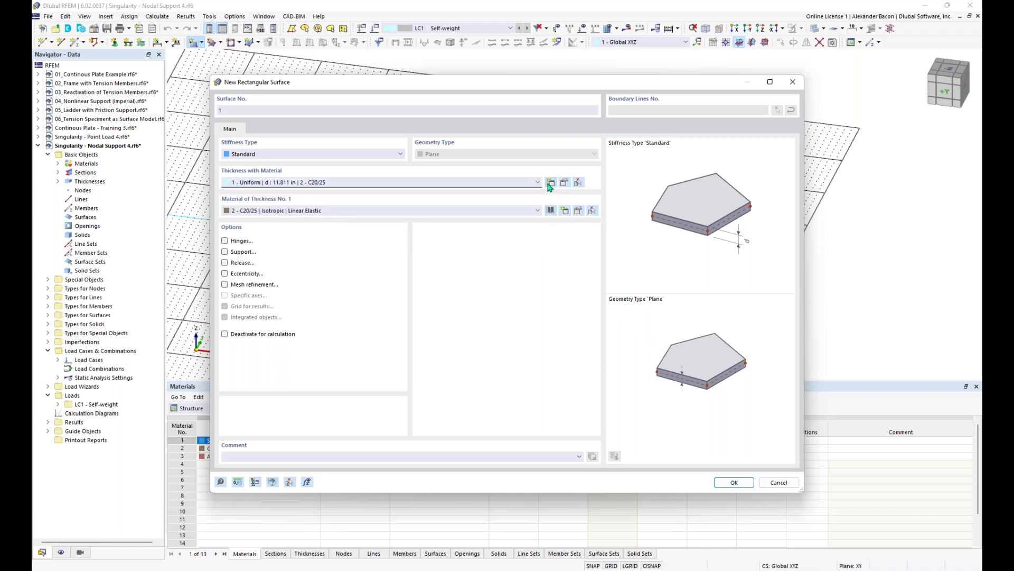
{"action": "left_click", "coordinate": [550, 183]}
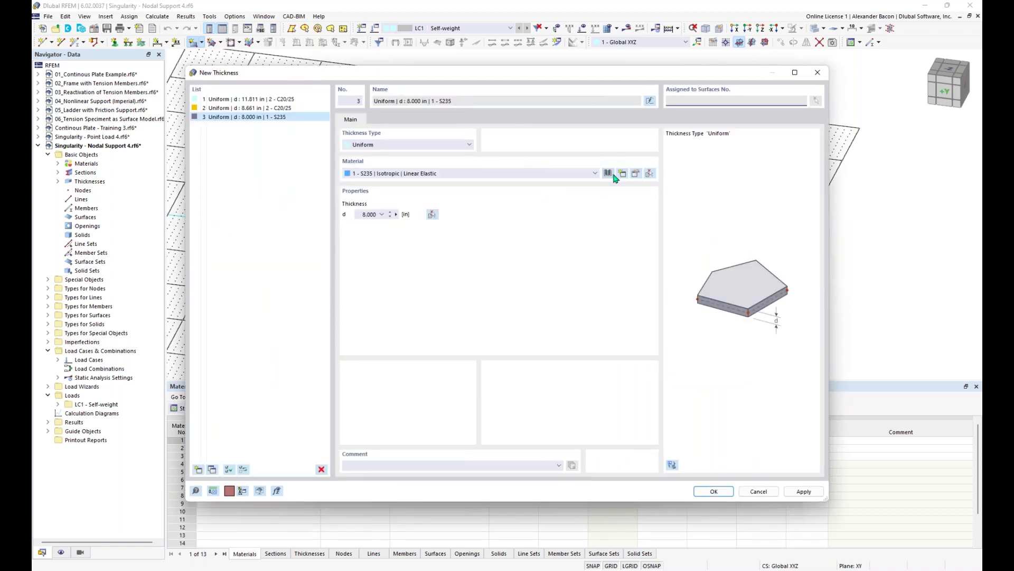
- Assign the ACI 318-19 material Concrete f'c = 4000 psi from the material library to the new thickness
{"action": "left_click", "coordinate": [608, 175]}
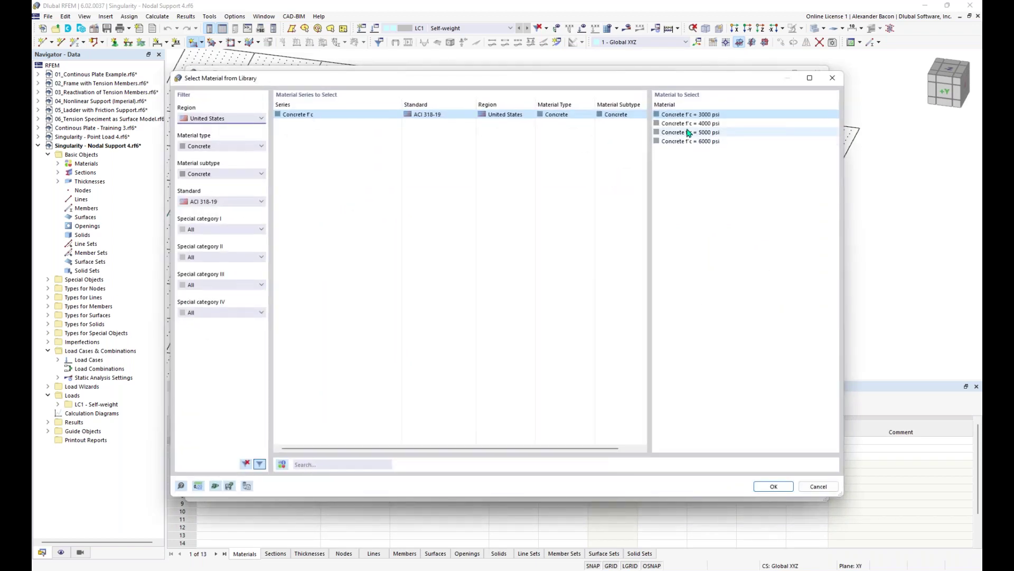
{"action": "left_click", "coordinate": [688, 124]}
{"action": "left_click", "coordinate": [773, 486]}
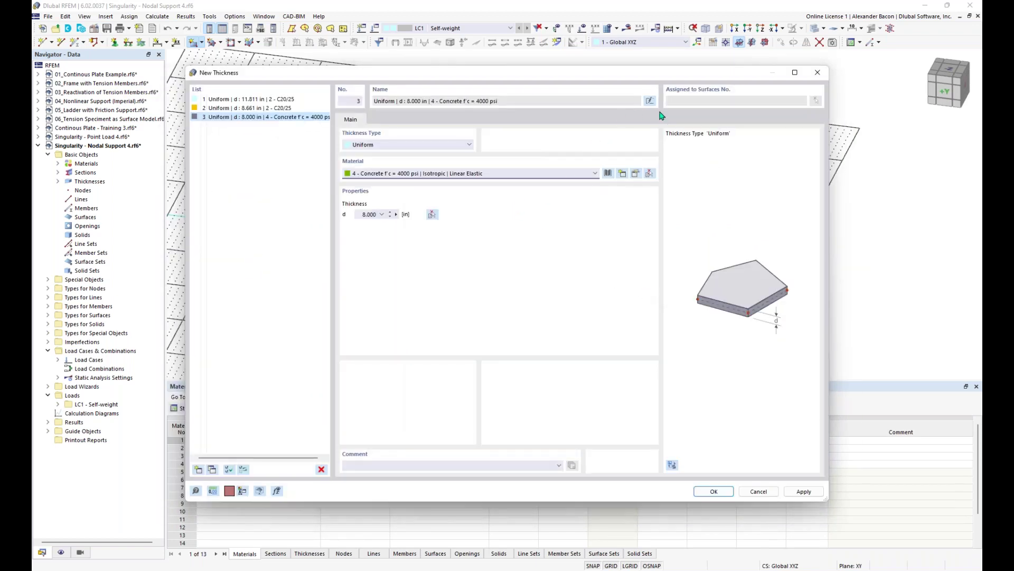
- Reset the material library's region filter, set it to United States again, and filter the material type to Concrete
{"action": "left_click", "coordinate": [609, 173]}
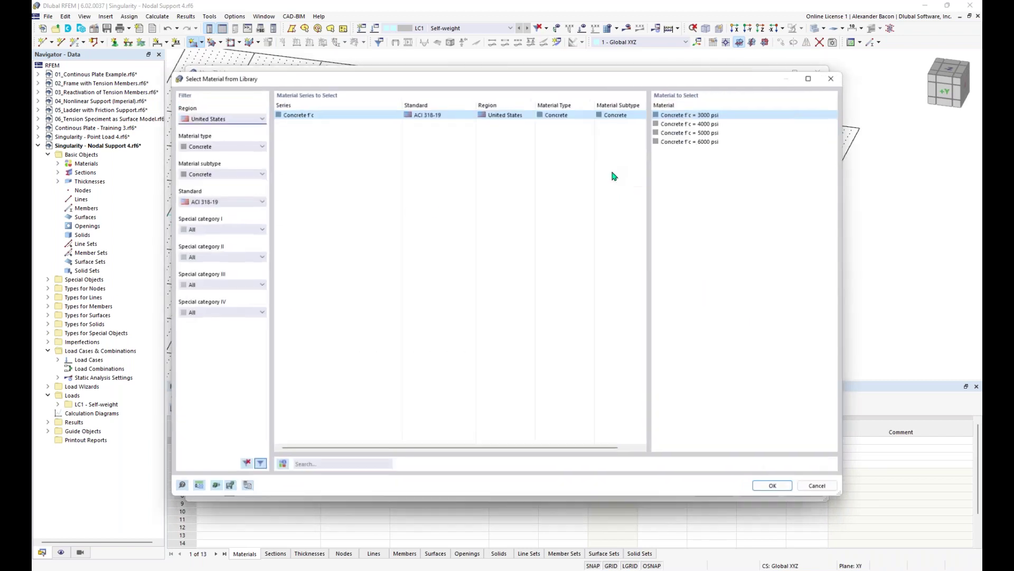
{"action": "left_click", "coordinate": [247, 120]}
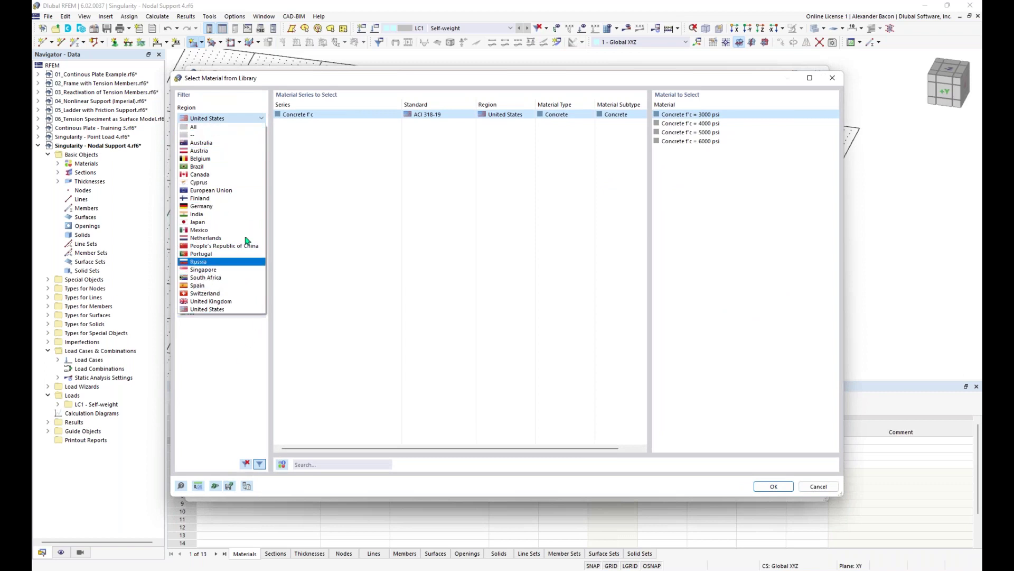
{"action": "left_click", "coordinate": [239, 126]}
{"action": "left_click", "coordinate": [237, 119]}
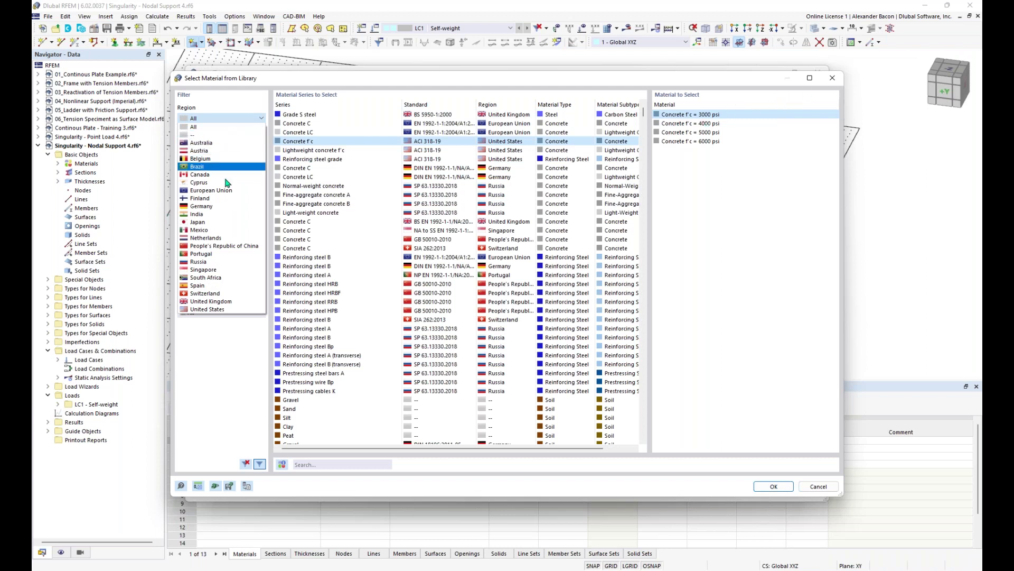
{"action": "left_click", "coordinate": [216, 309]}
{"action": "left_click", "coordinate": [214, 149]}
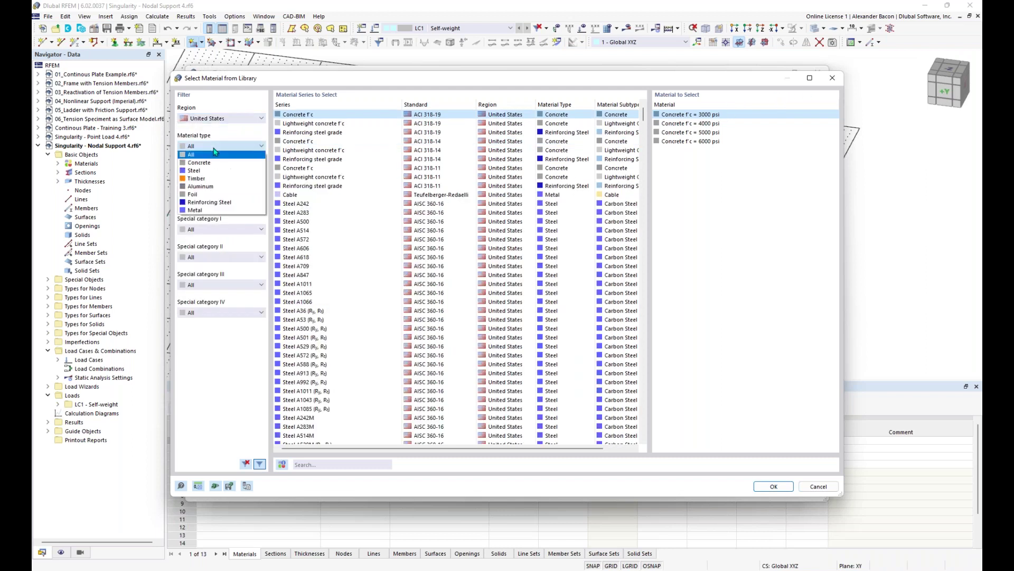
{"action": "left_click", "coordinate": [217, 162]}
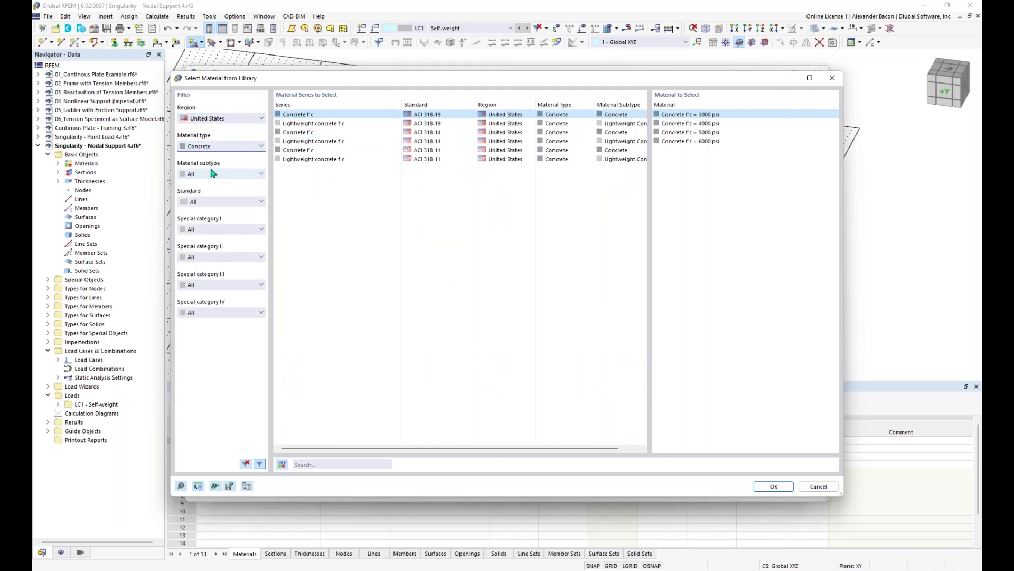
- Filter the material subtype to Concrete and assign the ACI 318-19 material Concrete f'c = 4000 psi to the thickness
{"action": "left_click", "coordinate": [224, 179]}
{"action": "left_click", "coordinate": [220, 198]}
{"action": "left_click", "coordinate": [228, 175]}
{"action": "left_click", "coordinate": [214, 191]}
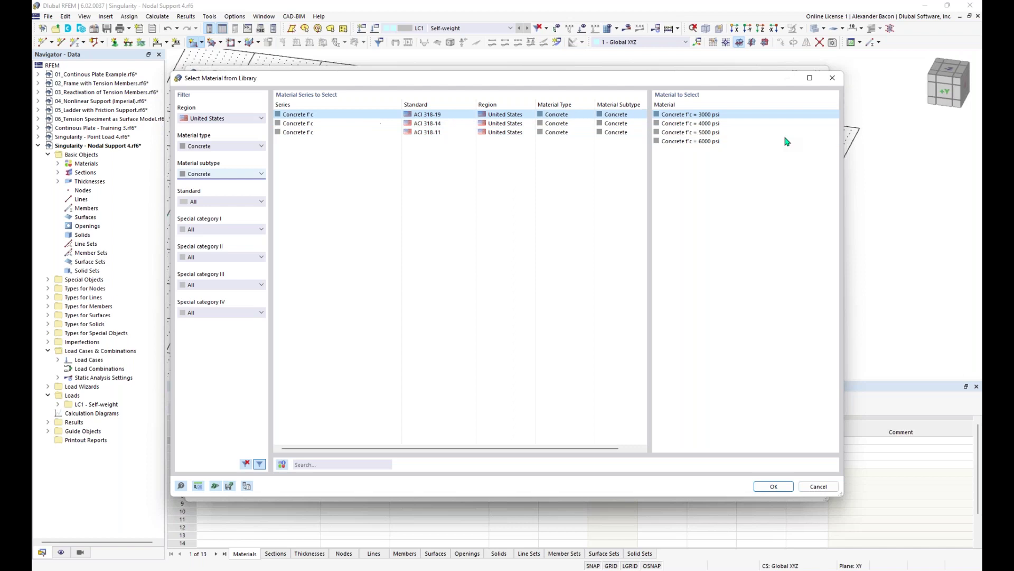
{"action": "left_click", "coordinate": [720, 124]}
{"action": "left_click", "coordinate": [773, 487]}
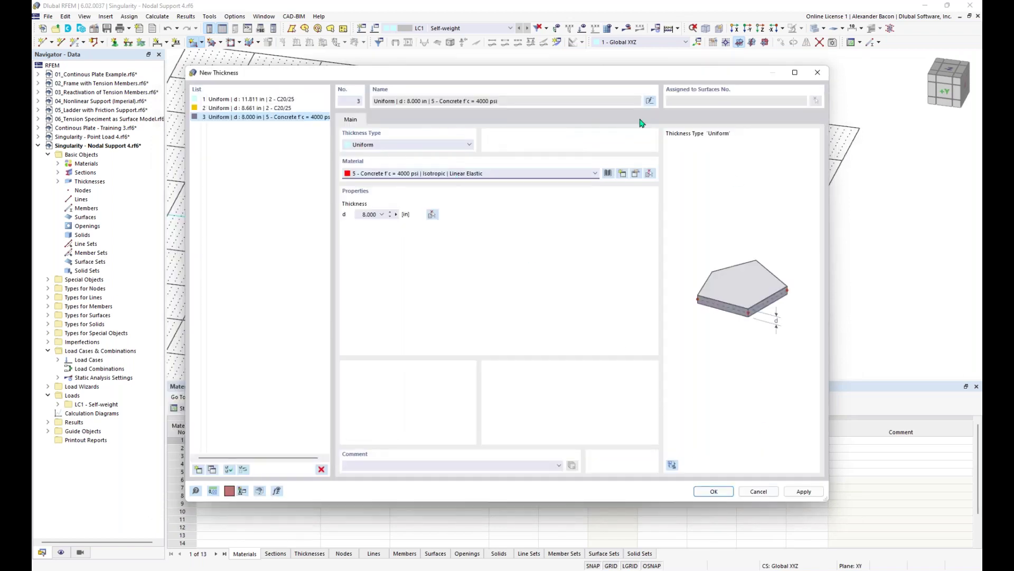
- Set the new uniform thickness to 12 in and accept the rectangular surface's settings
{"action": "left_click", "coordinate": [362, 214]}
{"action": "type", "text": "12"}
{"action": "left_click", "coordinate": [704, 494]}
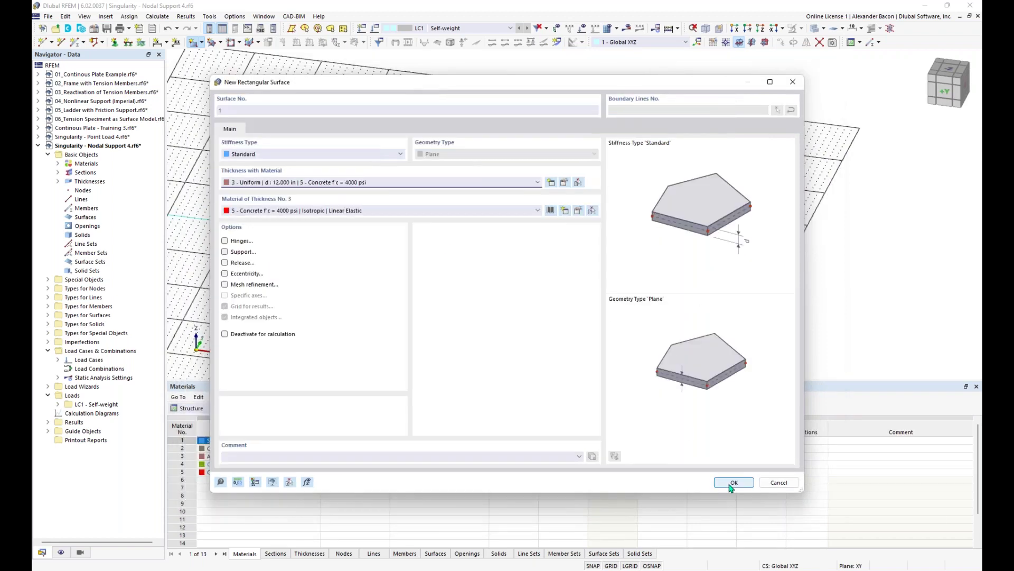
{"action": "left_click", "coordinate": [727, 483]}
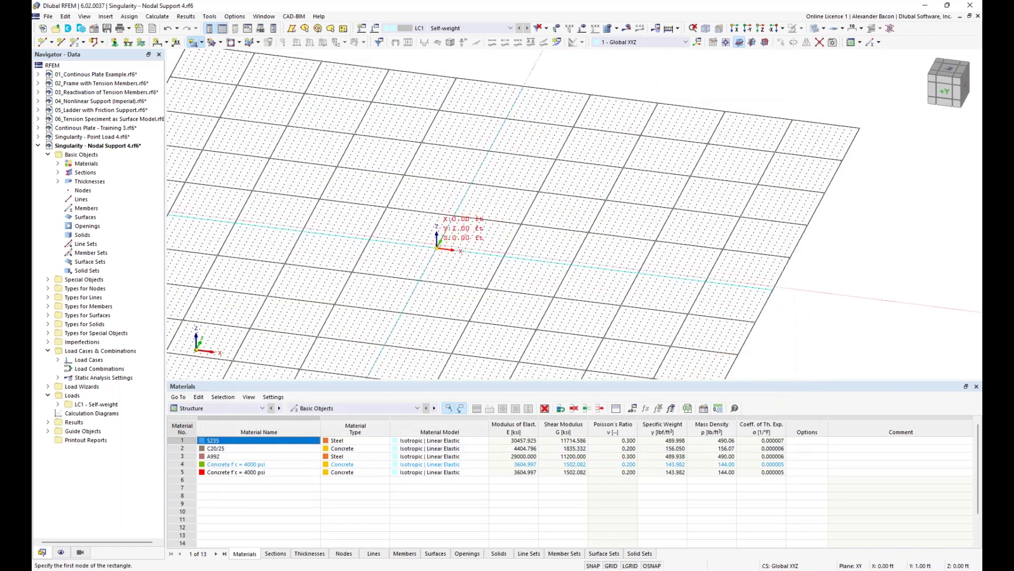
- Draw the rectangular surface in the XY plane from the origin, extending about 32 ft in X
{"action": "left_click", "coordinate": [437, 249]}
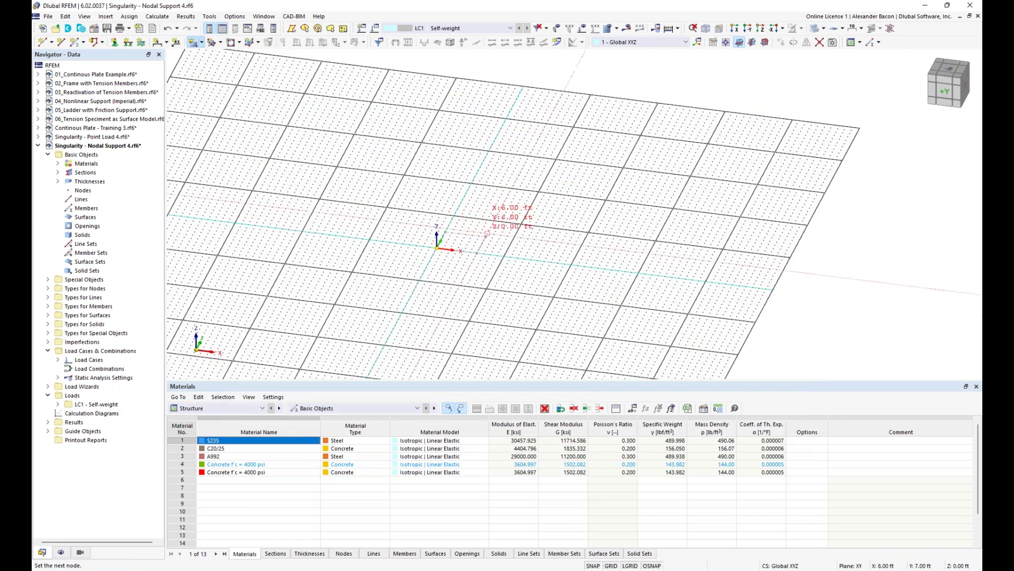
{"action": "left_click", "coordinate": [679, 223]}
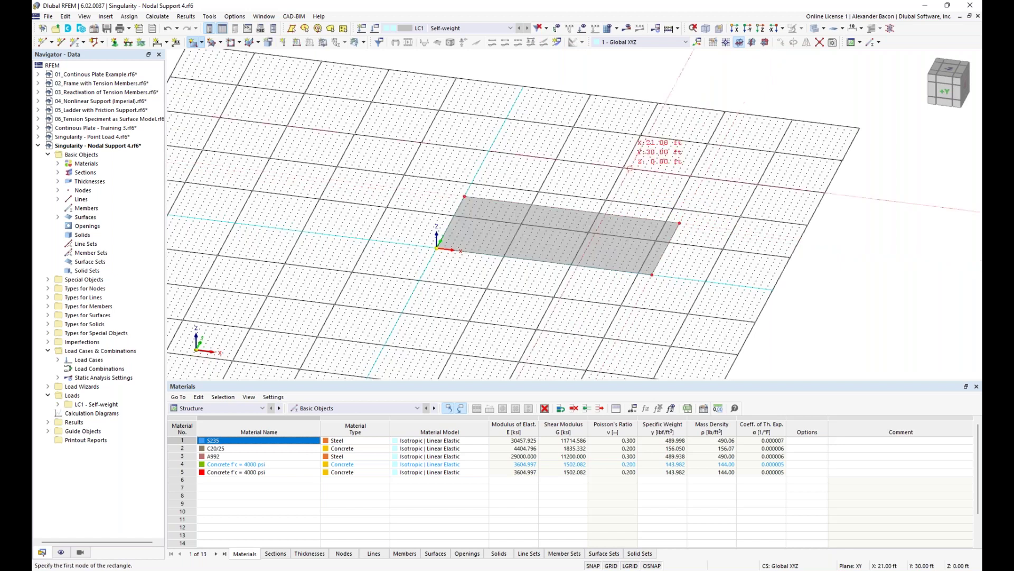
{"action": "key", "text": "Escape"}
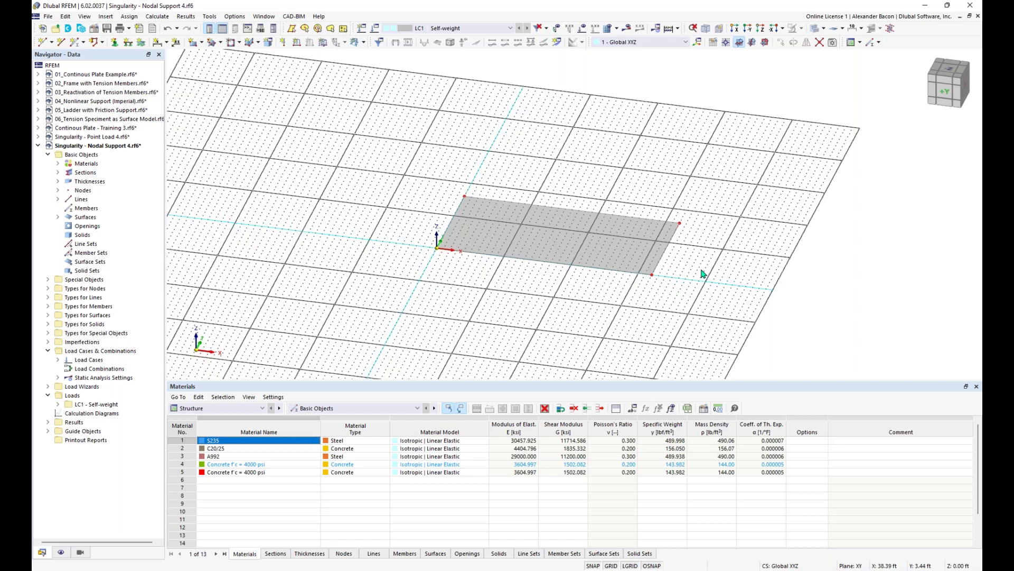
- Assign a hinged line support to the plate's short edge opposite the origin
{"action": "middle_click_drag", "start_coordinate": [685, 285], "coordinate": [641, 194], "text": "ctrl"}
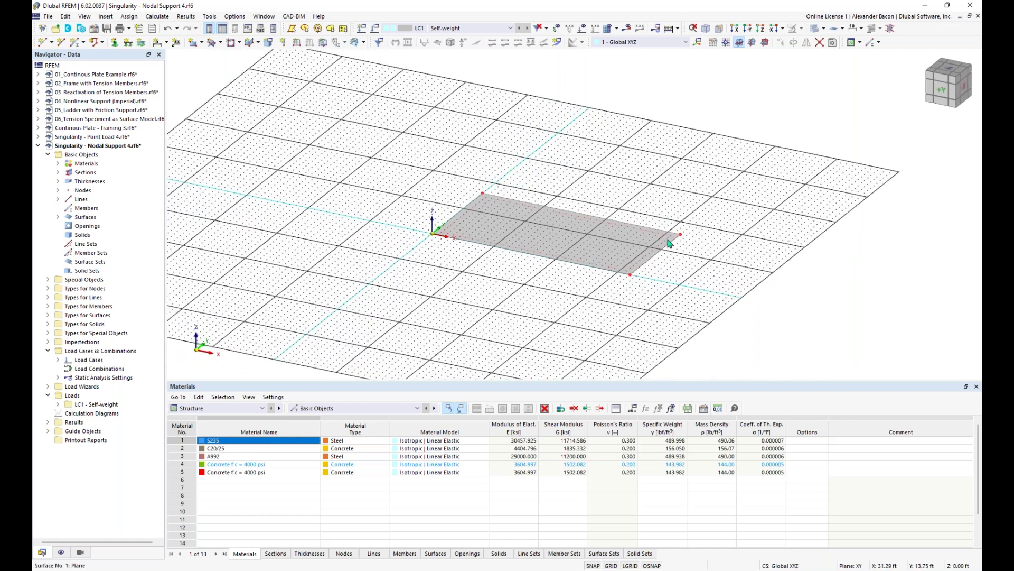
{"action": "scroll", "coordinate": [658, 262], "scroll_direction": "up", "scroll_amount": 3}
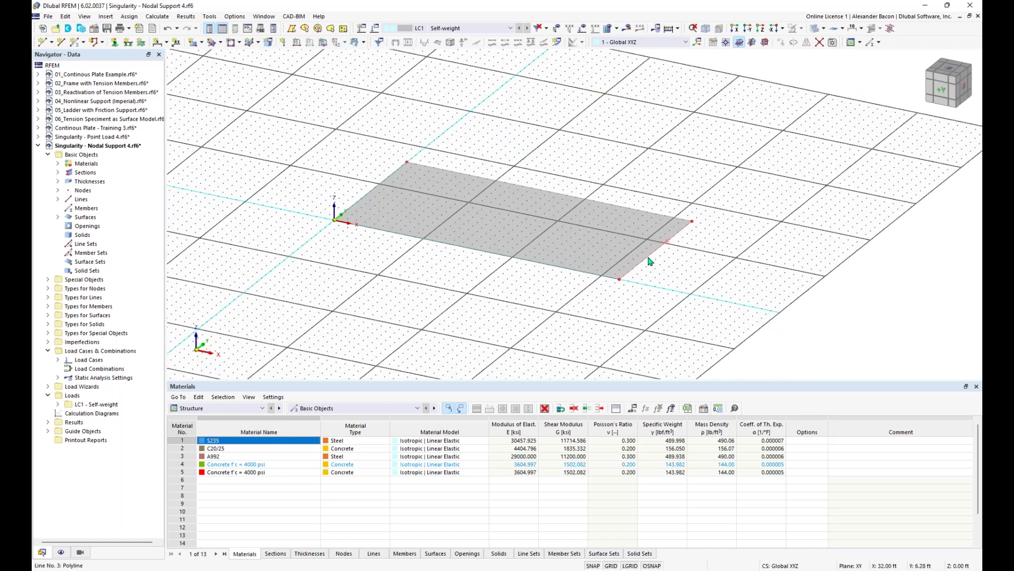
{"action": "left_click", "coordinate": [128, 43]}
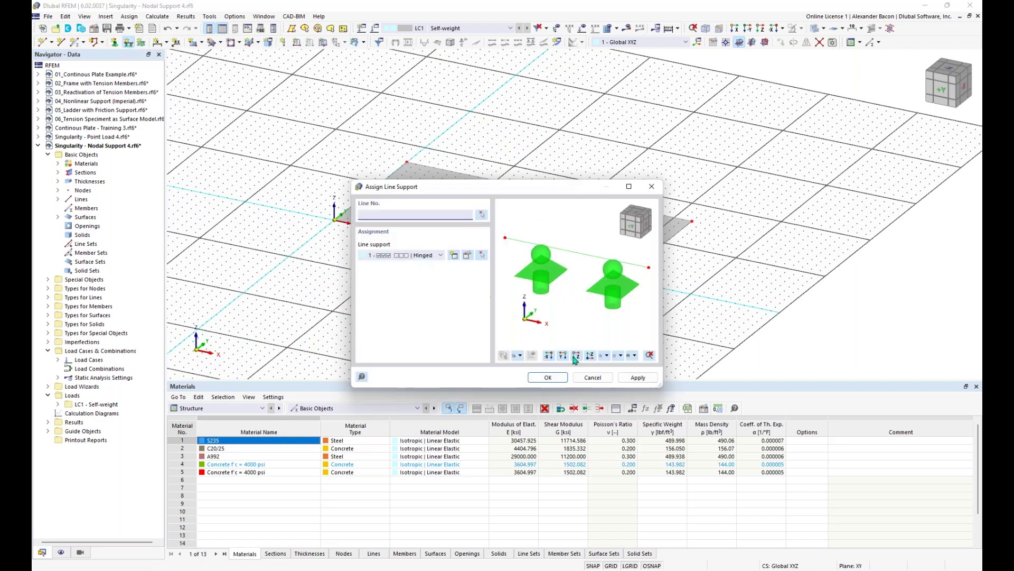
{"action": "left_click", "coordinate": [548, 378]}
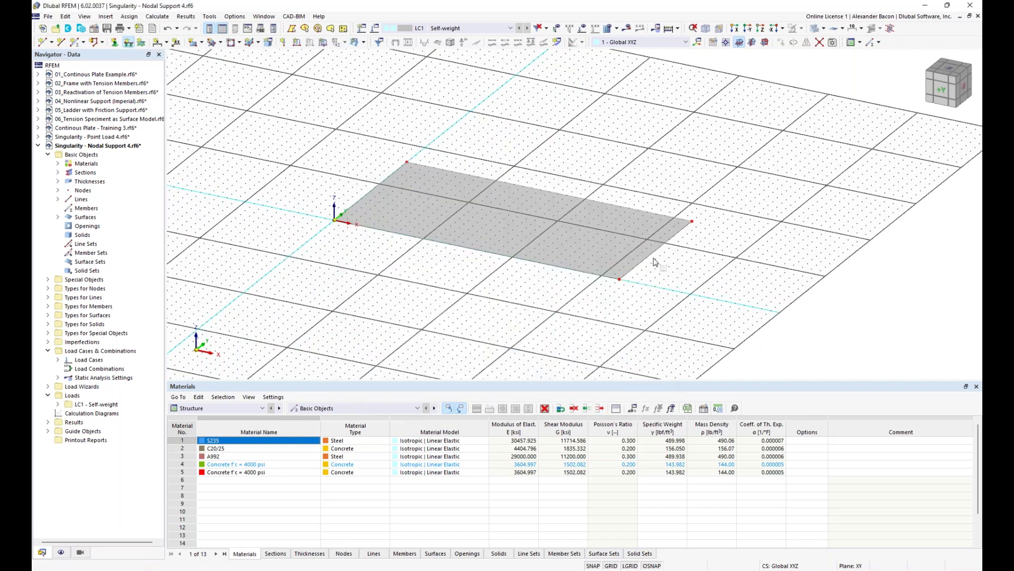
{"action": "left_click", "coordinate": [650, 259]}
{"action": "key", "text": "Escape"}
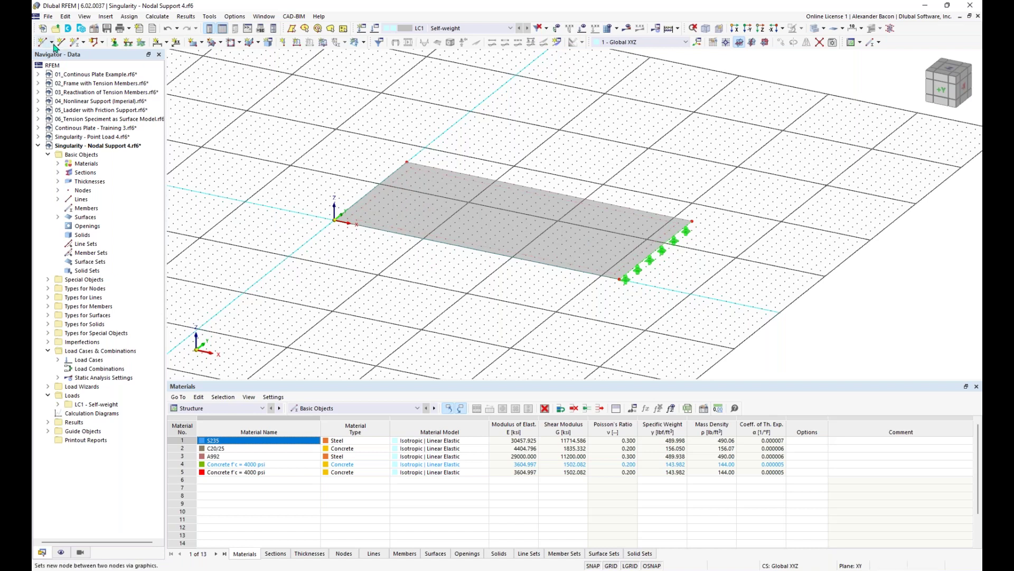
- Place a standard node on the plate near its unsupported short edge, about midway across the width
{"action": "left_click", "coordinate": [51, 42]}
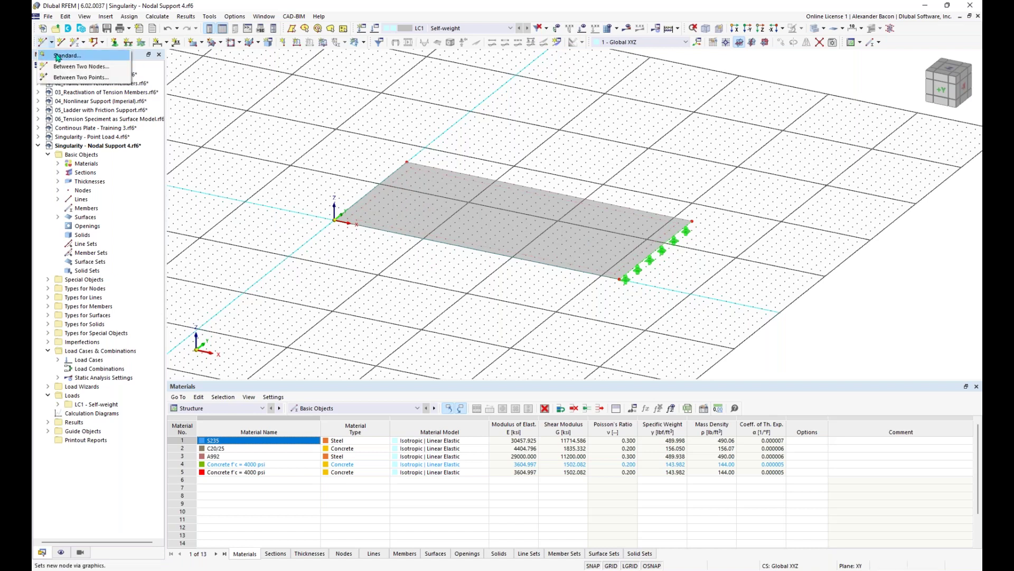
{"action": "left_click", "coordinate": [58, 55]}
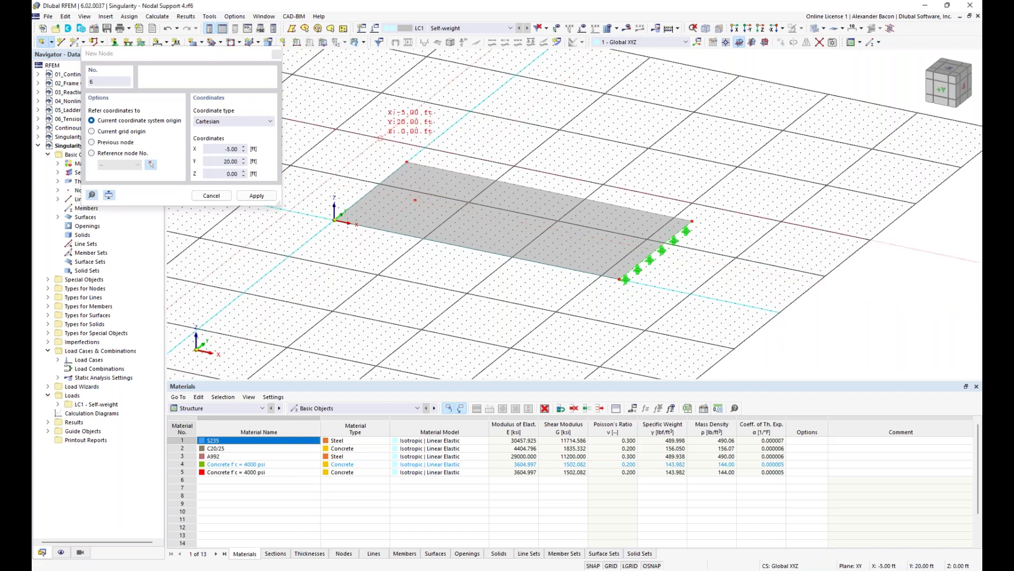
{"action": "left_click", "coordinate": [415, 199]}
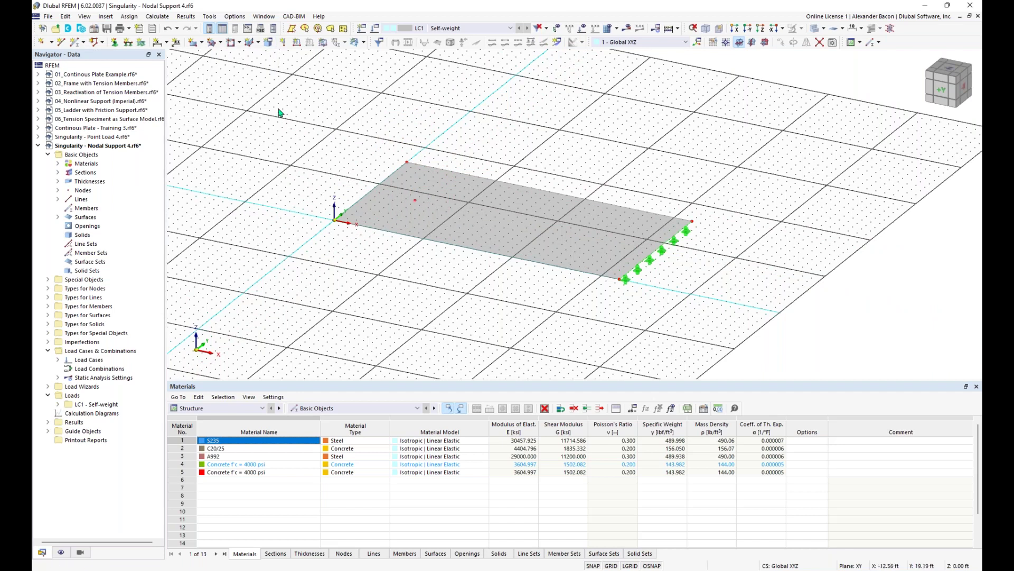
- Assign a hinged nodal support to the new node inside the plate
{"action": "left_click", "coordinate": [115, 43]}
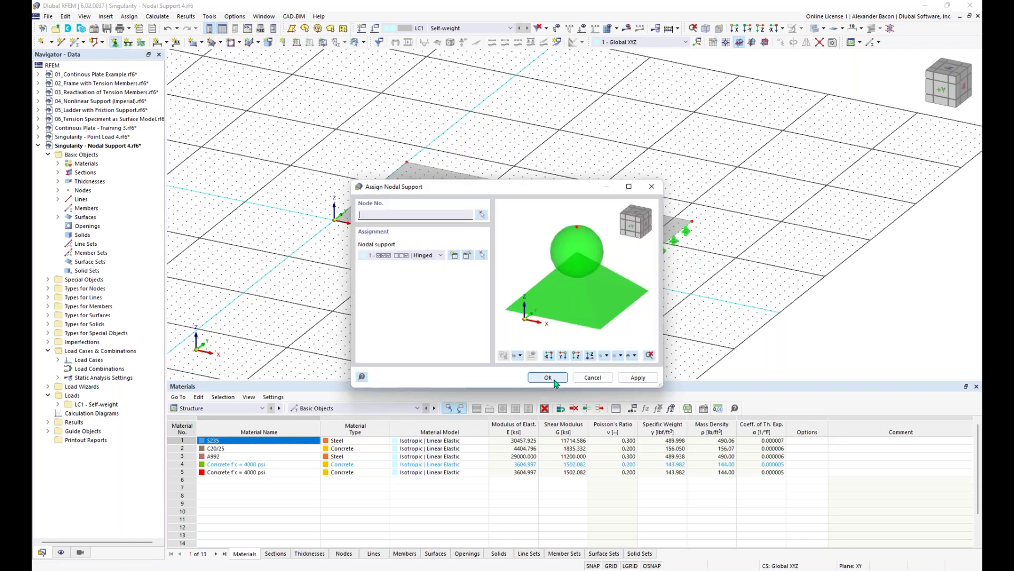
{"action": "left_click", "coordinate": [547, 377]}
{"action": "left_click", "coordinate": [414, 201]}
{"action": "key", "text": "Escape"}
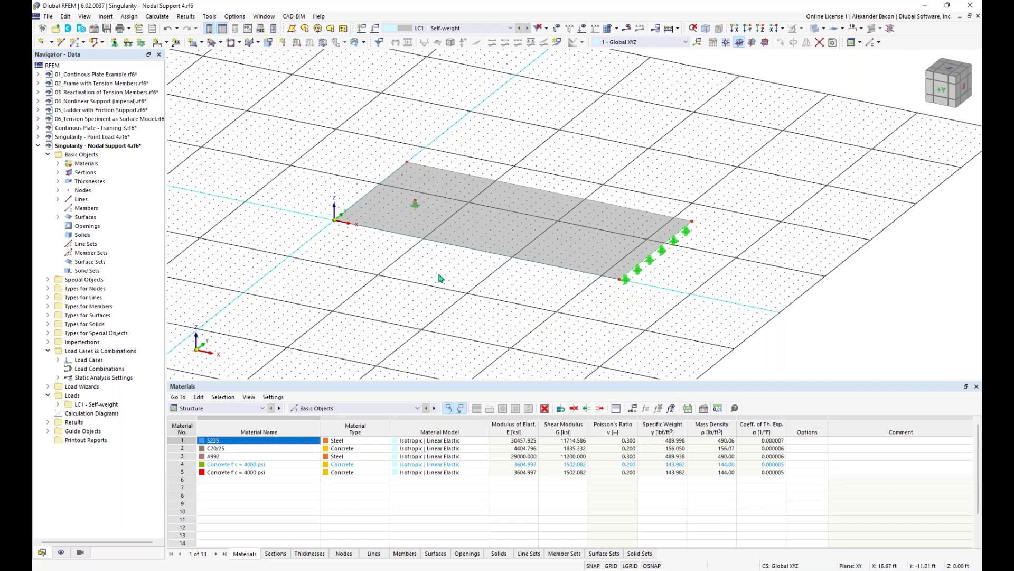
- Apply a uniform surface load of -0.210 ksf in global ZA to the plate in load case LC1
{"action": "left_click", "coordinate": [323, 46]}
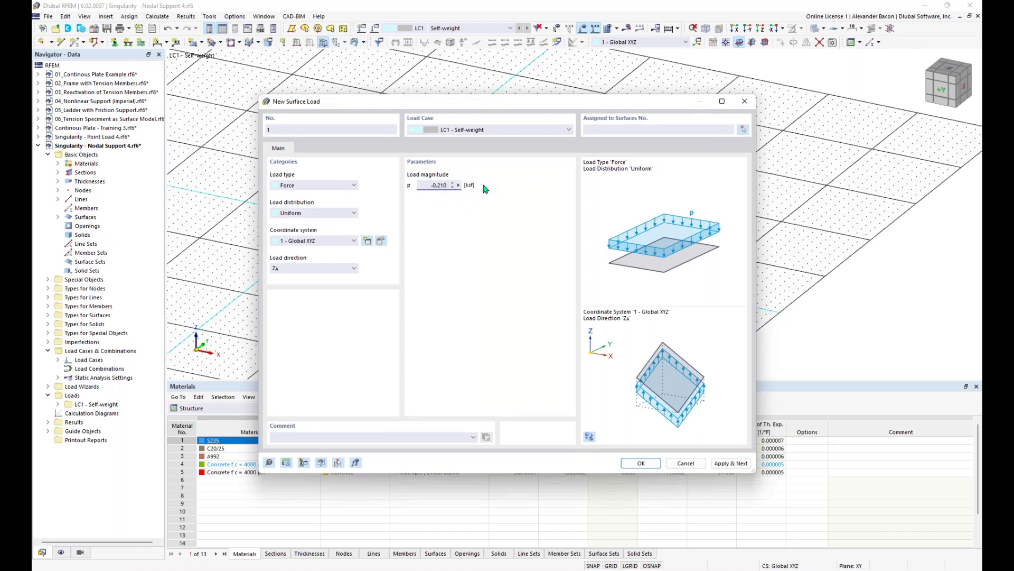
{"action": "left_click", "coordinate": [624, 463]}
{"action": "left_click", "coordinate": [546, 249]}
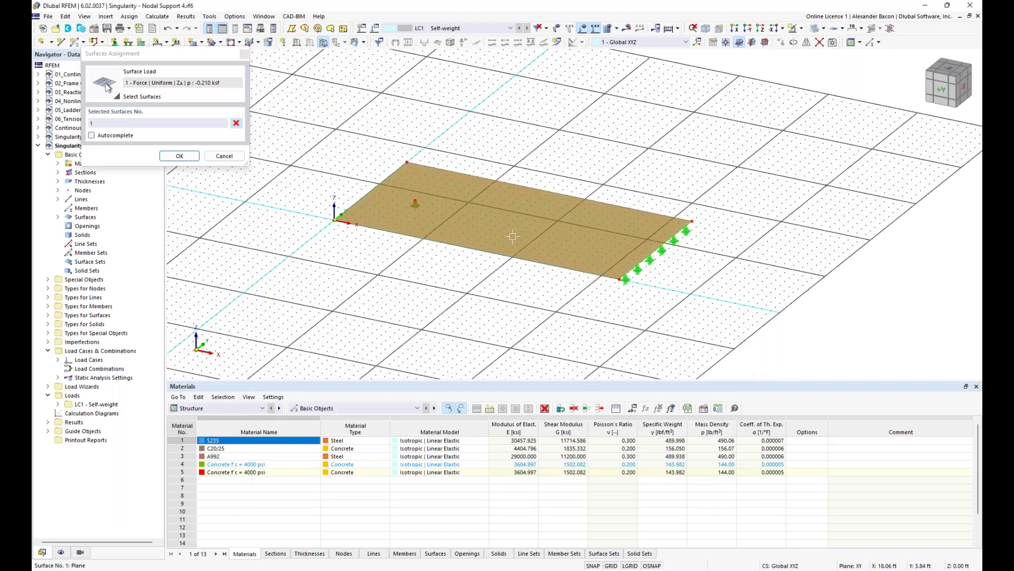
{"action": "left_click", "coordinate": [180, 156]}
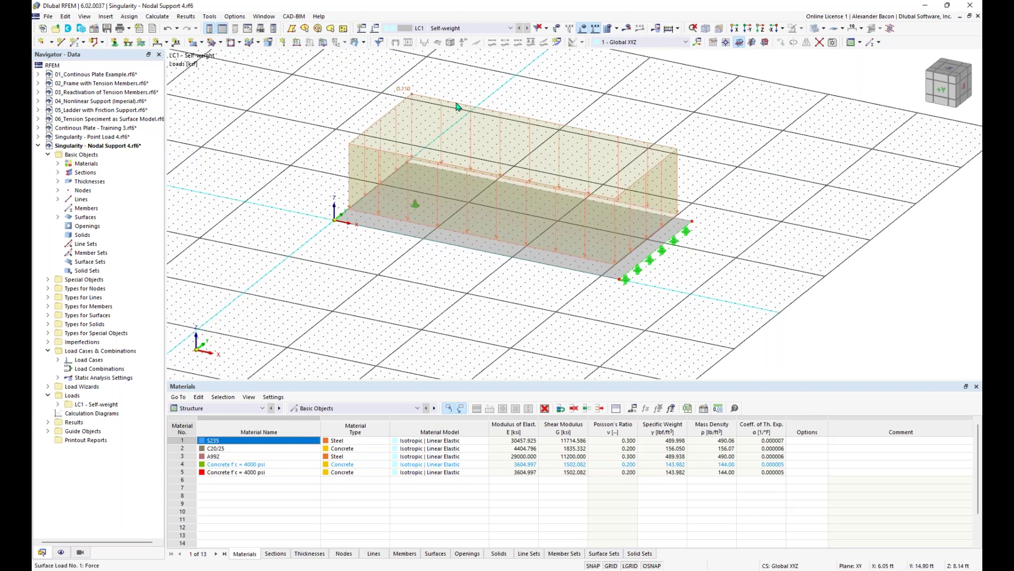
- Reduce the display size of the surface load on the plate
{"action": "right_click", "coordinate": [477, 113]}
{"action": "left_click_drag", "start_coordinate": [576, 176], "coordinate": [567, 176]}
{"action": "key", "text": "Escape"}
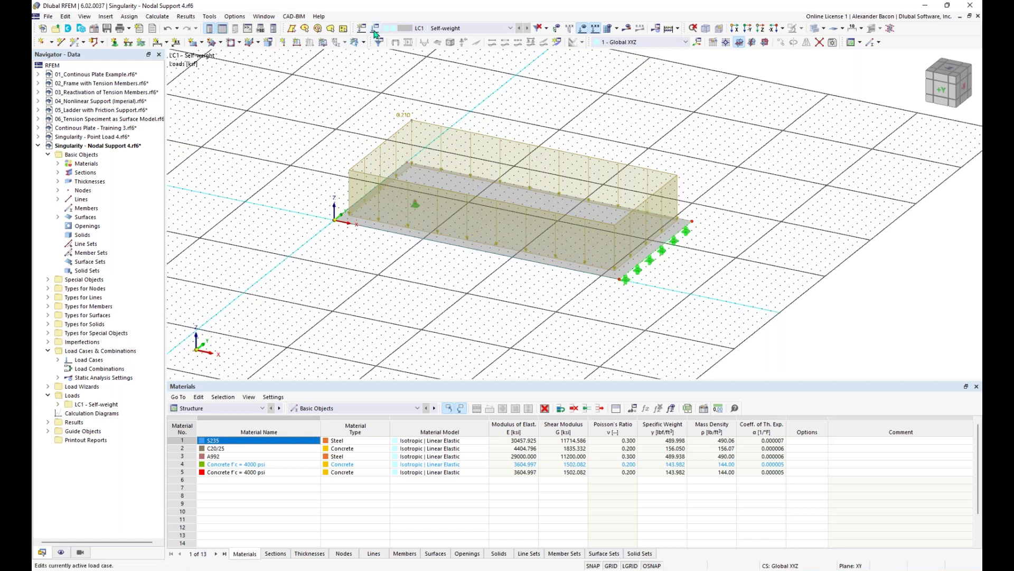
- Deactivate the active self-weight in load case LC1 and accept the load case settings
{"action": "left_click", "coordinate": [375, 32]}
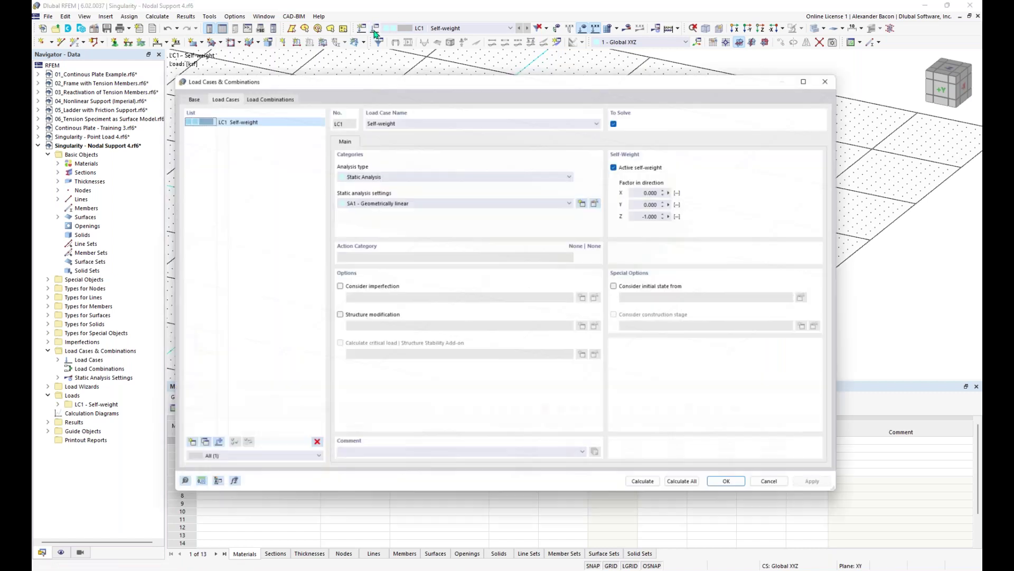
{"action": "left_click", "coordinate": [621, 164]}
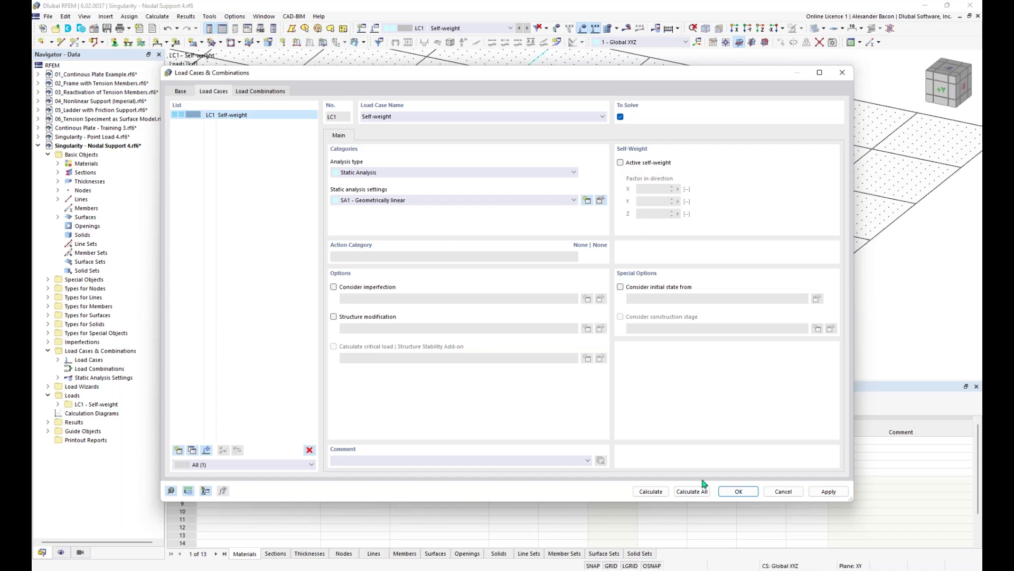
{"action": "left_click", "coordinate": [739, 492]}
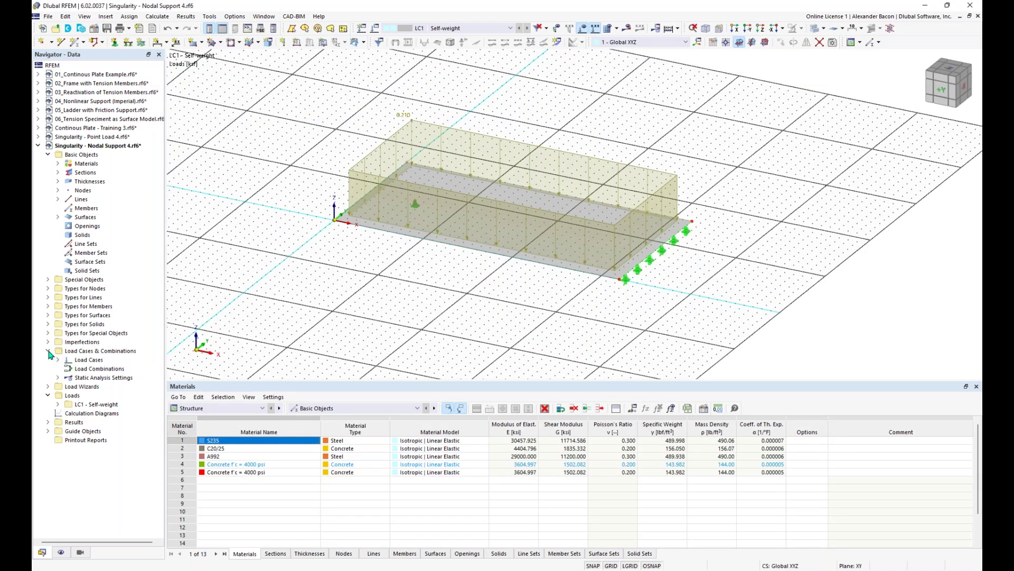
- Create a surface mesh refinement with a 7 ft target FE length and a copy of it with 4 ft
{"action": "left_click", "coordinate": [48, 315]}
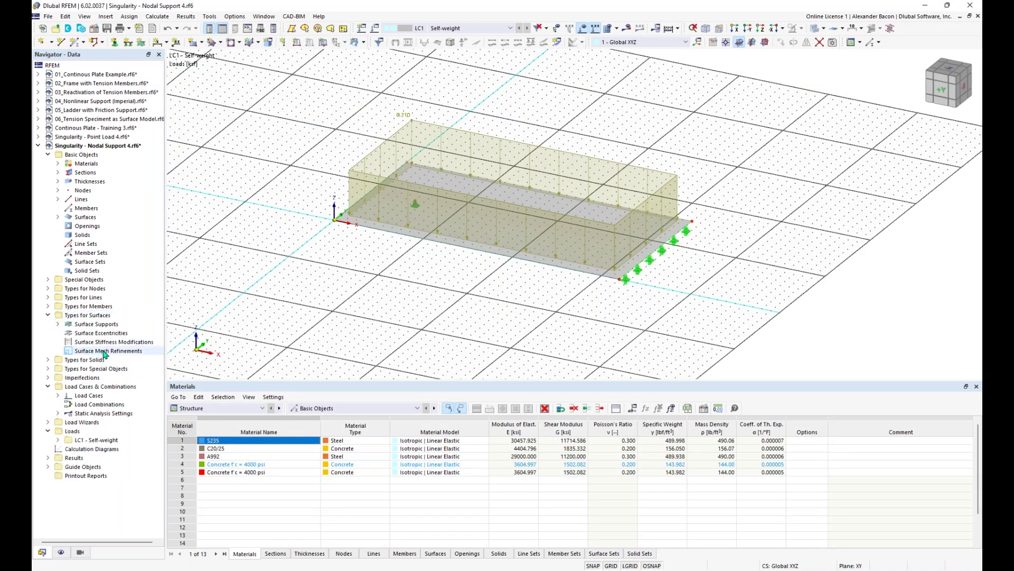
{"action": "right_click", "coordinate": [103, 352]}
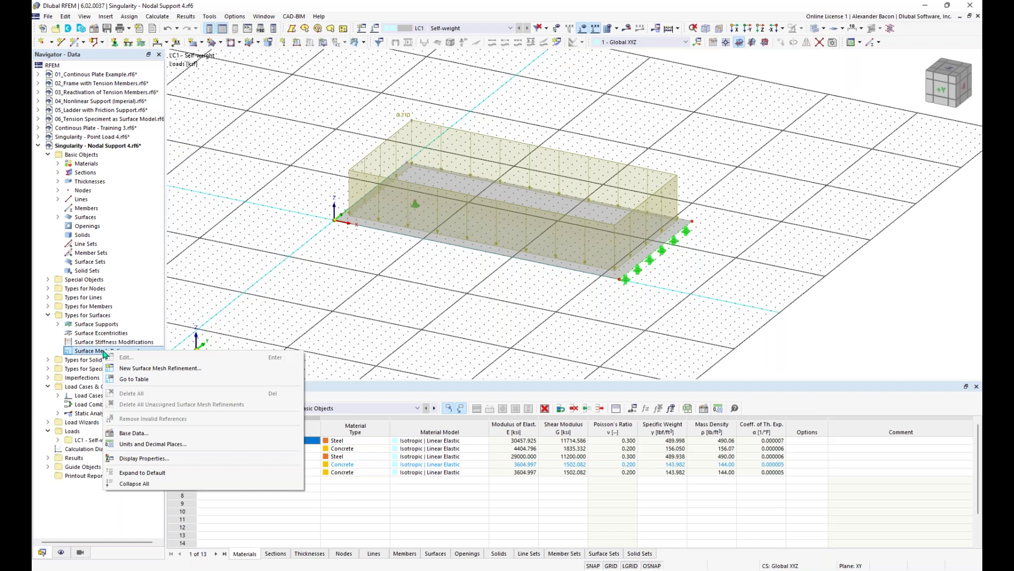
{"action": "left_click", "coordinate": [140, 369]}
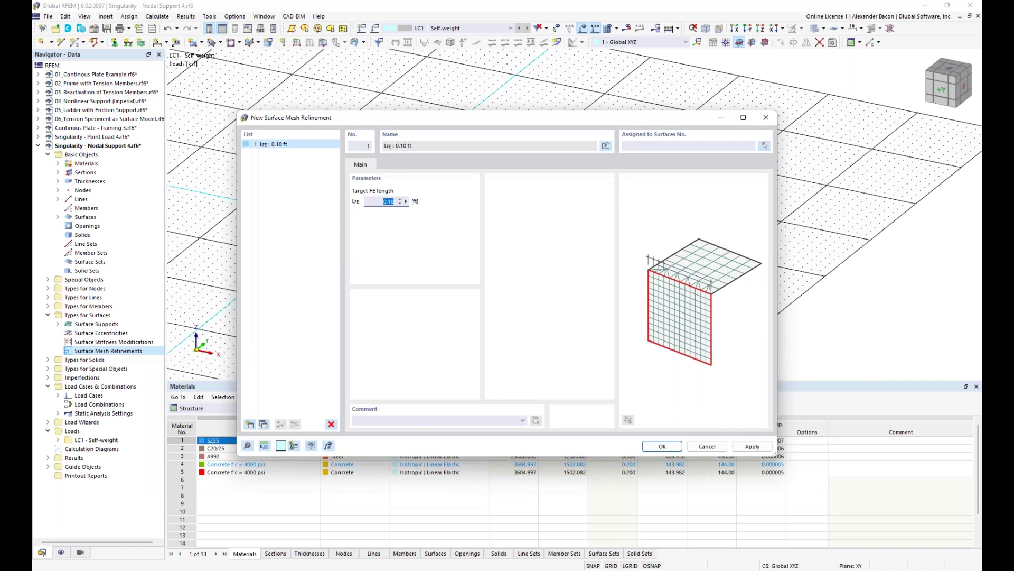
{"action": "type", "text": "7"}
{"action": "left_click", "coordinate": [263, 424]}
{"action": "left_click_drag", "start_coordinate": [377, 201], "coordinate": [418, 203]}
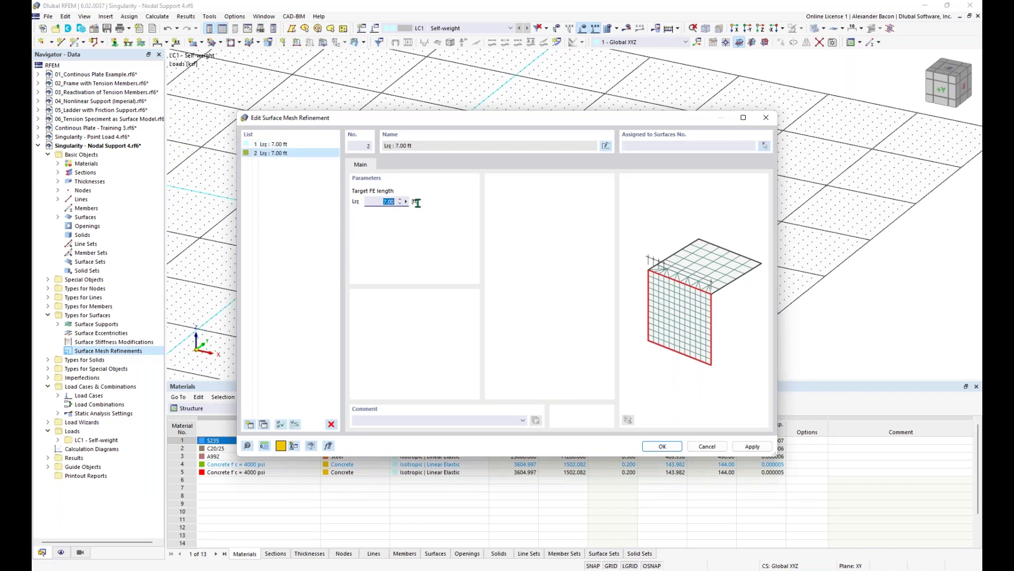
{"action": "type", "text": "4"}
- Create two further copies of the surface mesh refinement with target FE lengths of 1.25 ft and 0.4 ft
{"action": "left_click", "coordinate": [264, 424]}
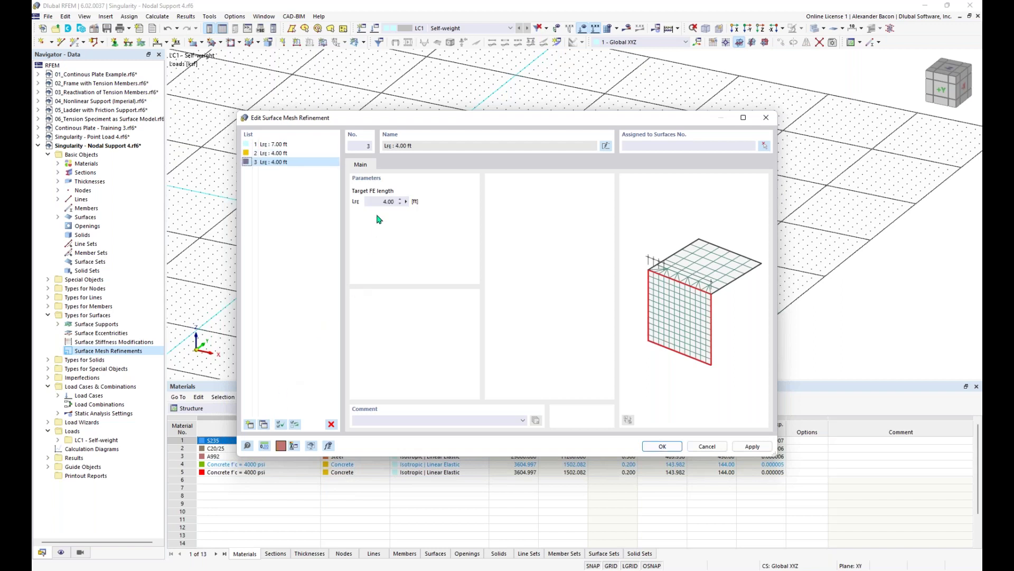
{"action": "double_click", "coordinate": [390, 204]}
{"action": "left_click", "coordinate": [264, 424]}
{"action": "double_click", "coordinate": [384, 204]}
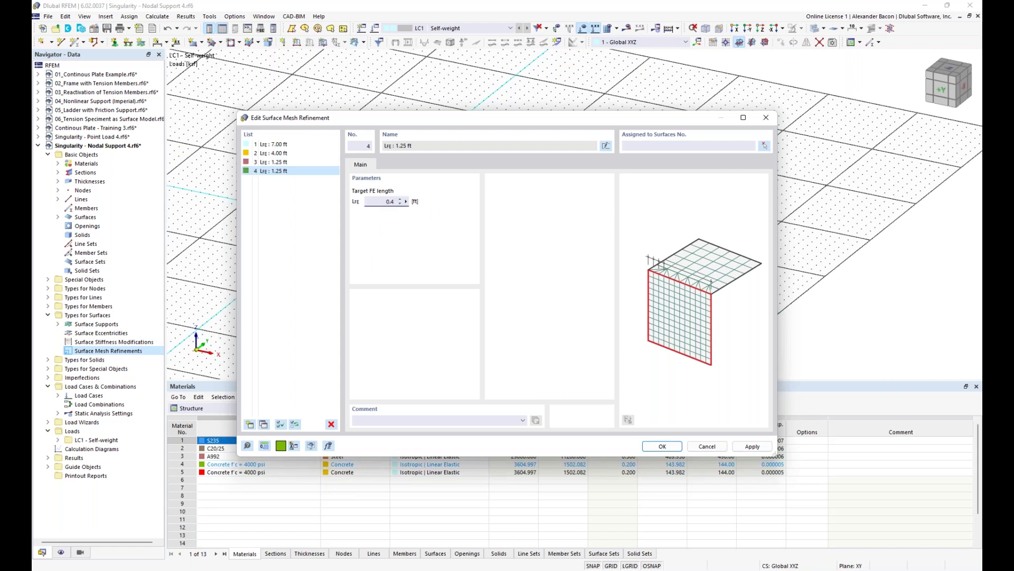
- Assign the 7 ft mesh refinement to surface 1
{"action": "left_click", "coordinate": [282, 144]}
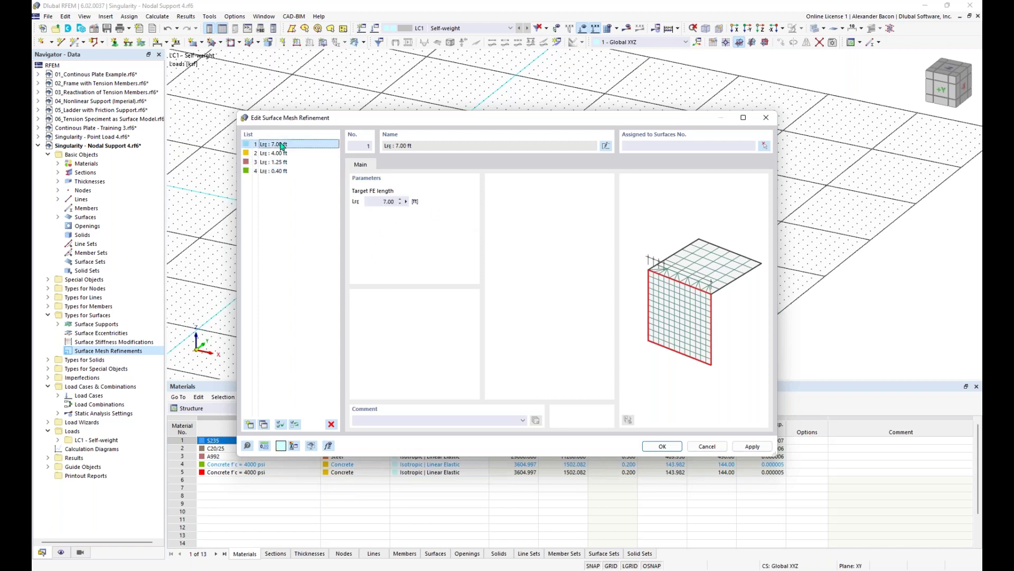
{"action": "left_click", "coordinate": [646, 146]}
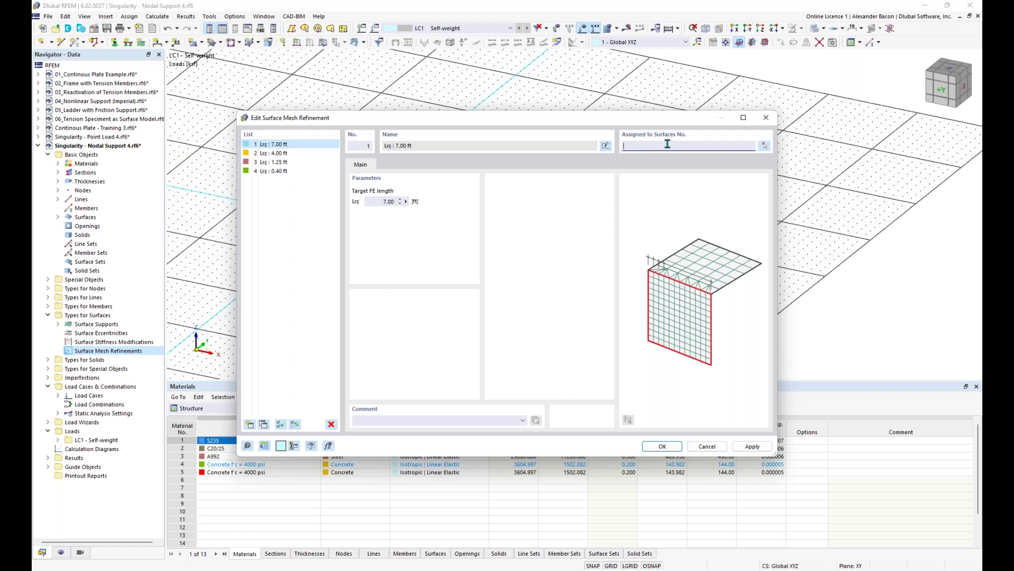
- Try to assign the 4 ft mesh refinement to surface 2, clear that assignment and accept the mesh refinements
{"action": "left_click", "coordinate": [312, 153]}
{"action": "left_click", "coordinate": [628, 145]}
{"action": "type", "text": "2"}
{"action": "left_click", "coordinate": [304, 161]}
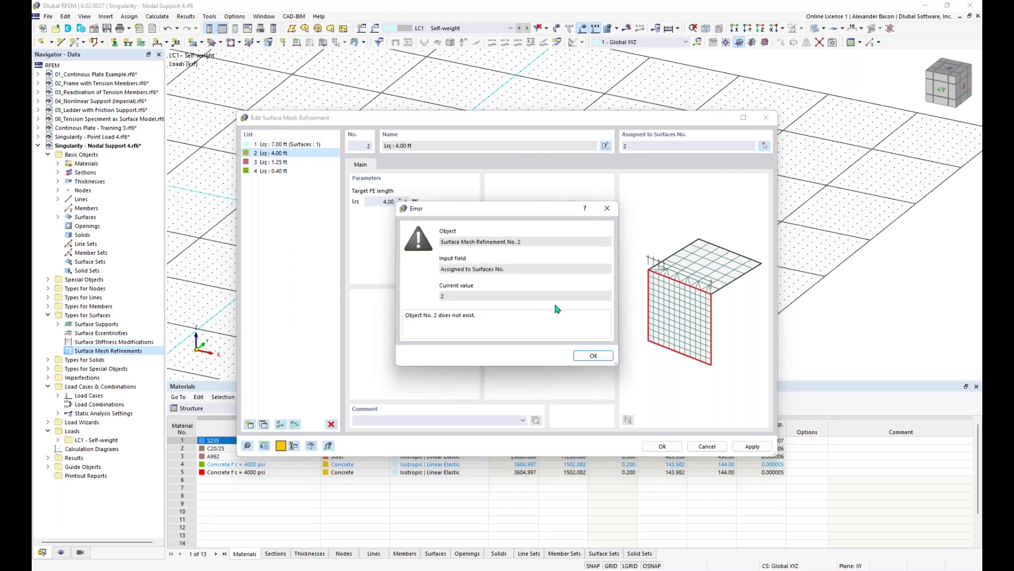
{"action": "left_click", "coordinate": [590, 353]}
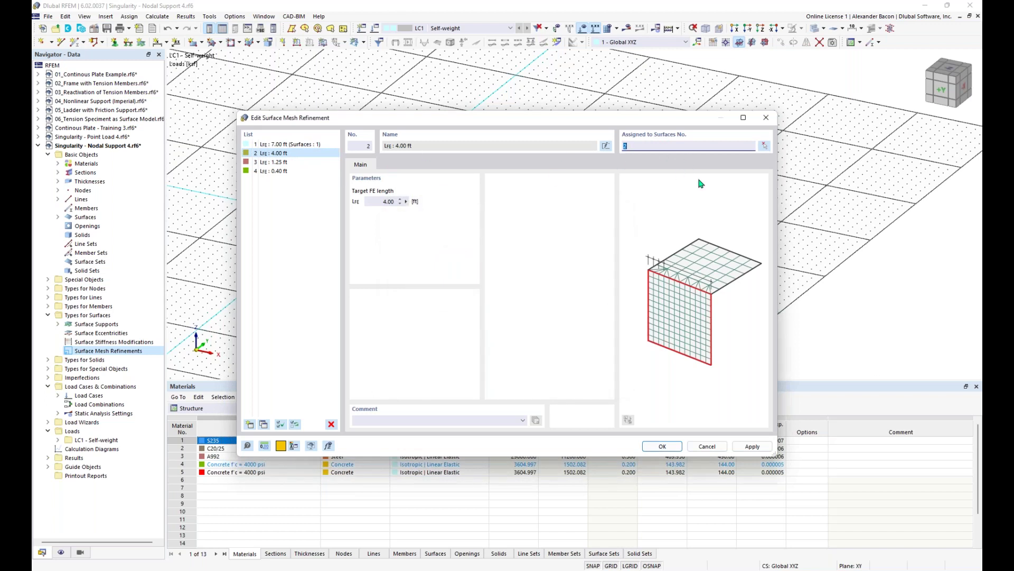
{"action": "left_click", "coordinate": [296, 162]}
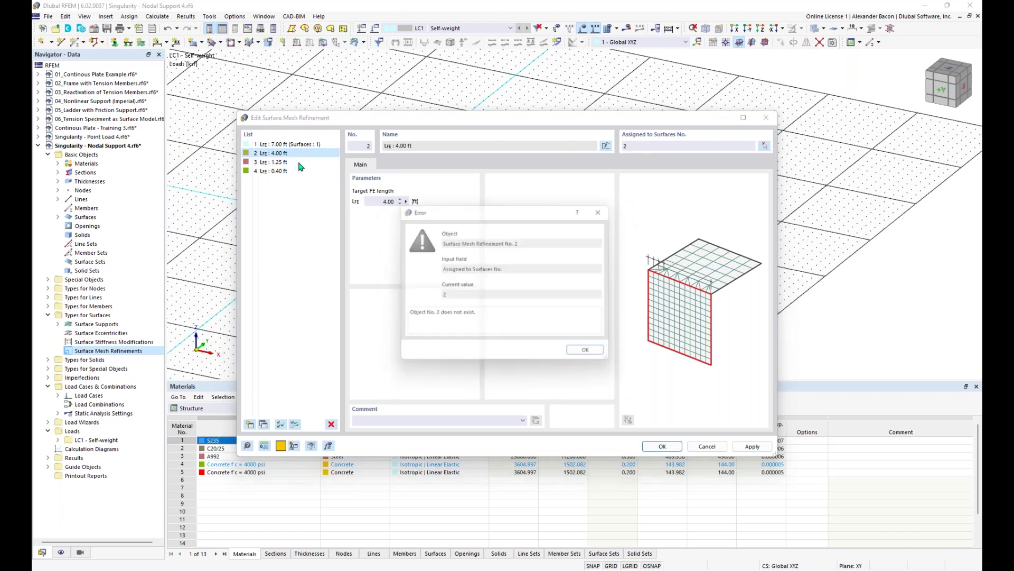
{"action": "left_click", "coordinate": [592, 356]}
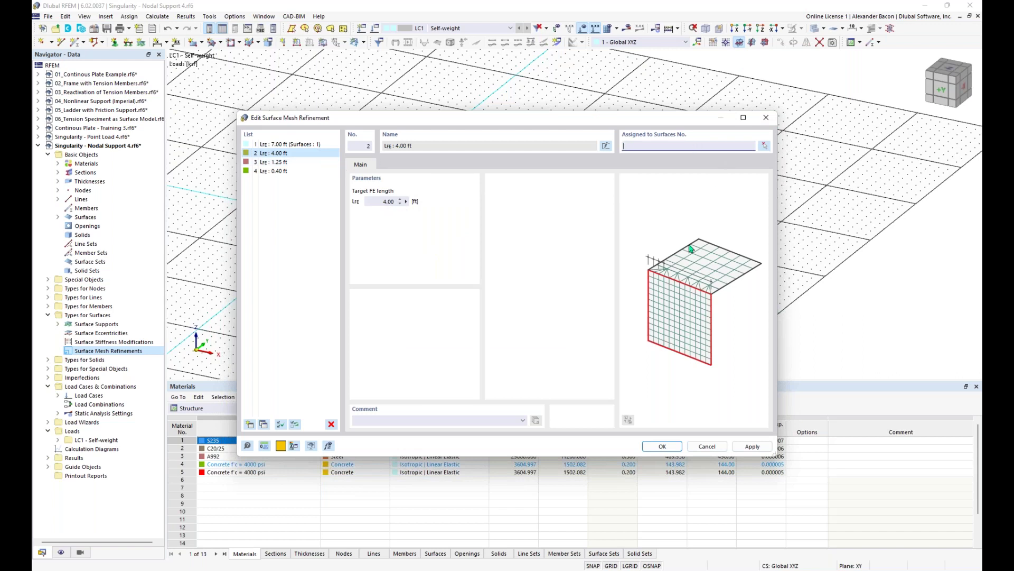
{"action": "left_click", "coordinate": [662, 446]}
- Copy the whole plate with its supports and load three times along the global X direction
{"action": "scroll", "coordinate": [463, 317], "scroll_direction": "down", "scroll_amount": 3}
{"action": "middle_click_drag", "start_coordinate": [465, 314], "coordinate": [495, 275]}
{"action": "scroll", "coordinate": [495, 275], "scroll_direction": "down", "scroll_amount": 1}
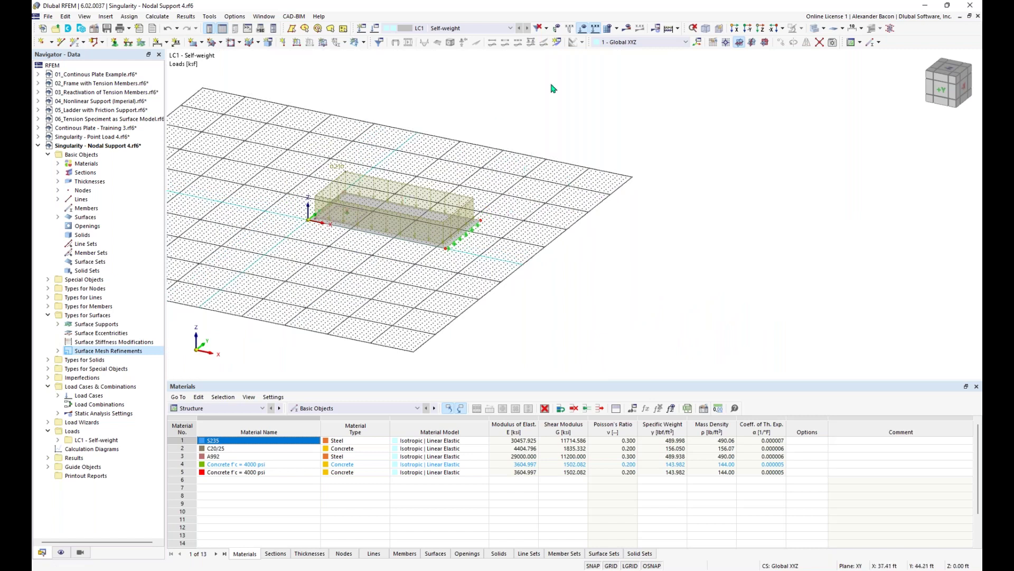
{"action": "left_click_drag", "start_coordinate": [538, 117], "coordinate": [292, 312]}
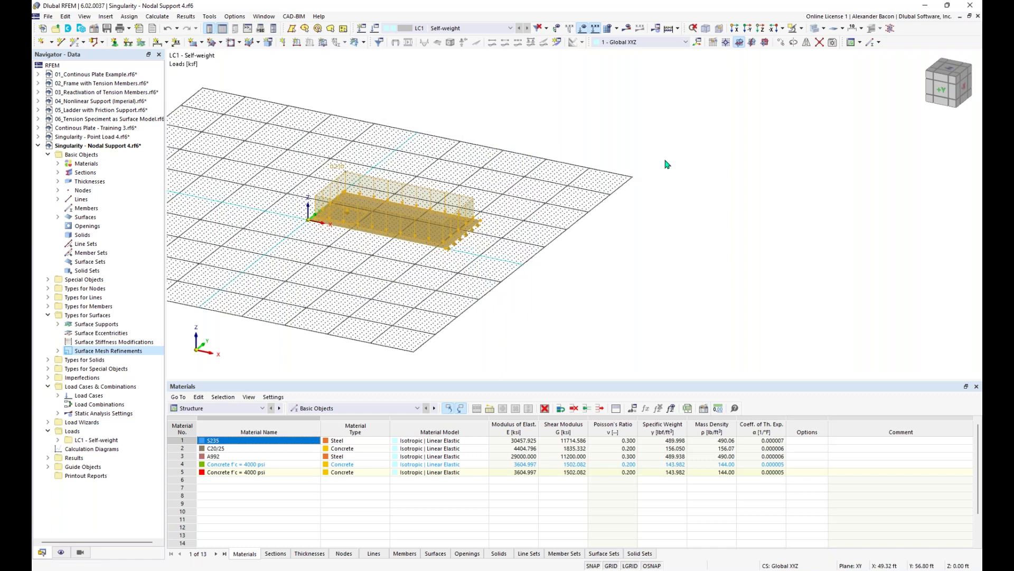
{"action": "left_click", "coordinate": [782, 45]}
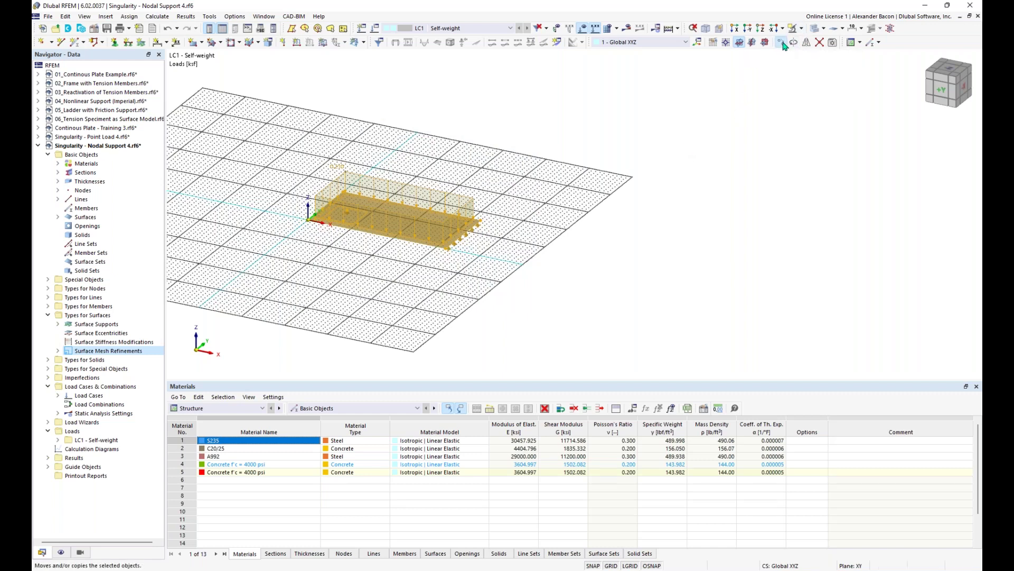
{"action": "left_click", "coordinate": [362, 203]}
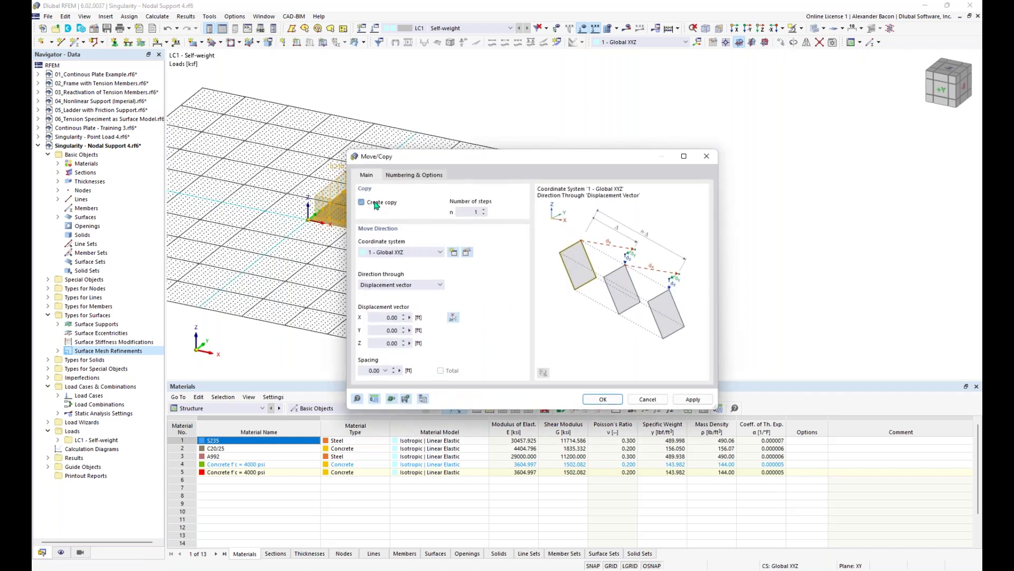
{"action": "left_click", "coordinate": [463, 213]}
{"action": "type", "text": "3"}
{"action": "left_click", "coordinate": [385, 317]}
{"action": "left_click", "coordinate": [603, 399]}
{"action": "middle_click_drag", "start_coordinate": [601, 347], "coordinate": [454, 307]}
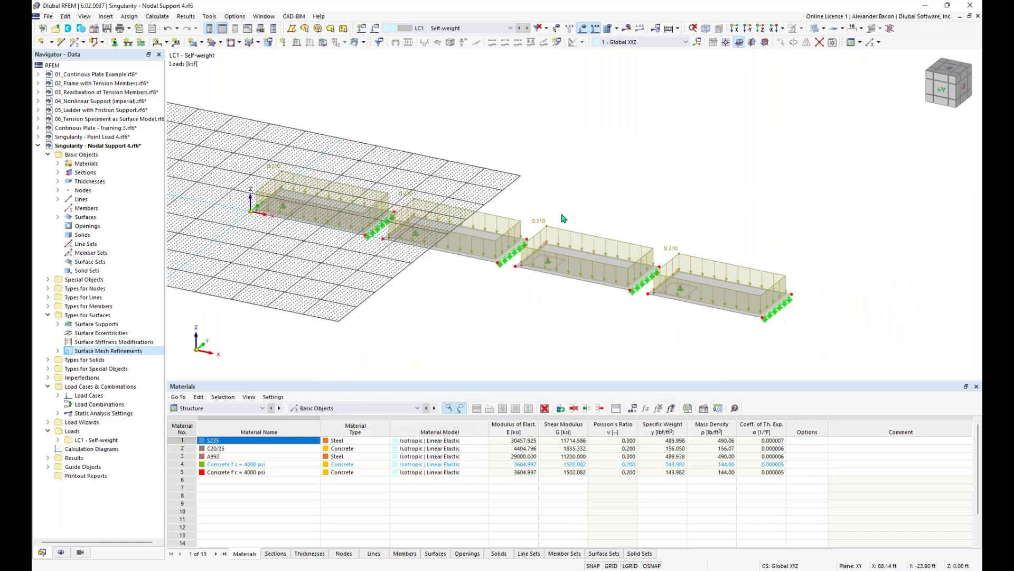
- Hide the work plane grid and the loads, and list the existing surface mesh refinements
{"action": "left_click", "coordinate": [612, 565]}
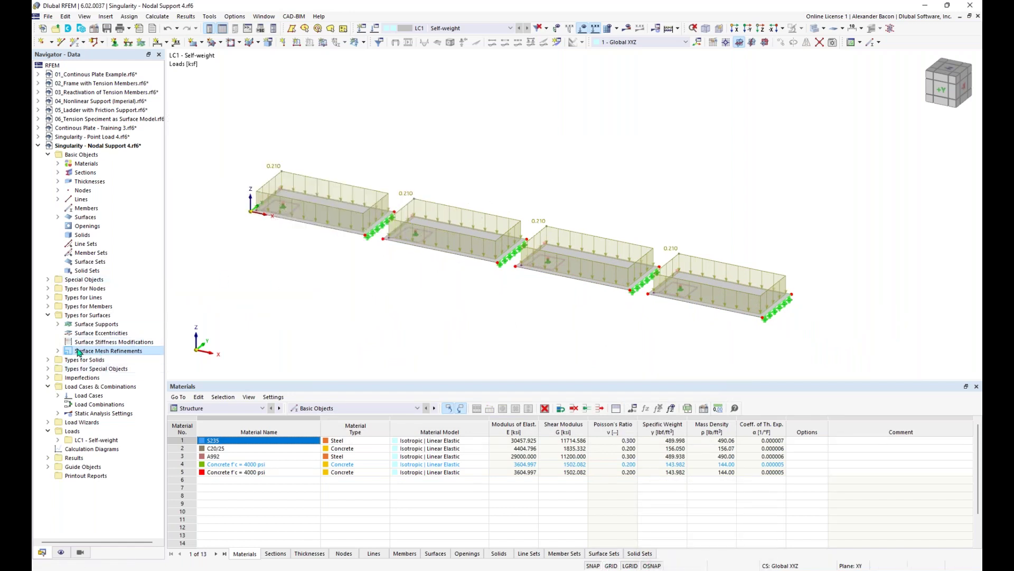
{"action": "left_click", "coordinate": [58, 350]}
{"action": "left_click", "coordinate": [582, 28]}
- Assign the 4 ft surface mesh refinement graphically to the second plate
{"action": "right_click", "coordinate": [108, 368]}
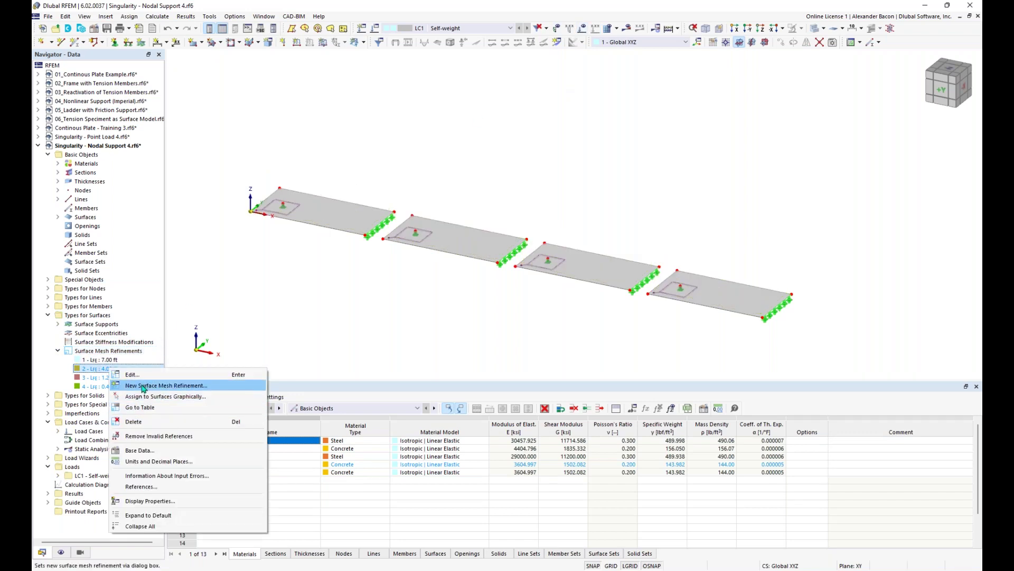
{"action": "left_click", "coordinate": [152, 397]}
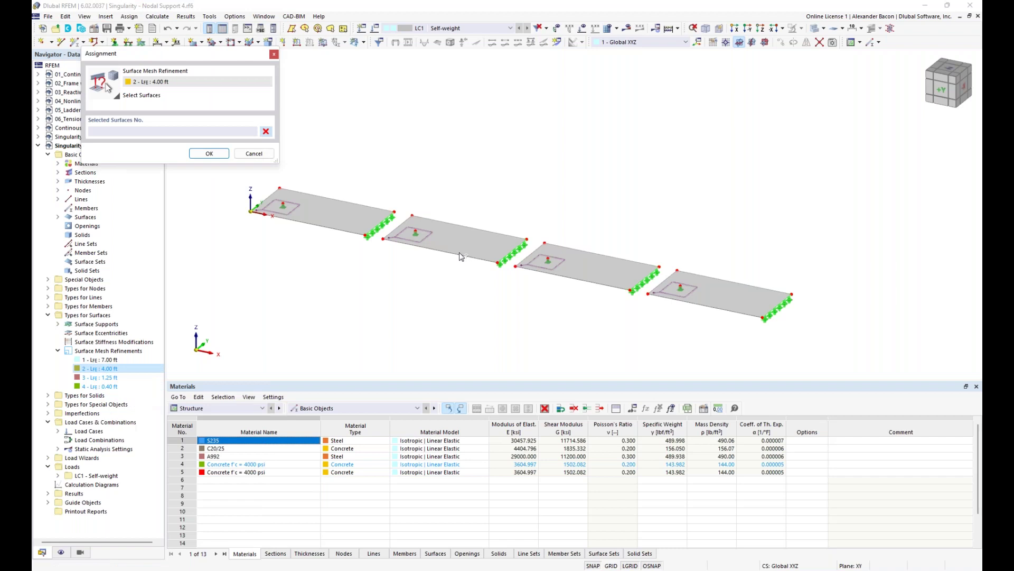
{"action": "left_click", "coordinate": [457, 242]}
{"action": "left_click", "coordinate": [205, 154]}
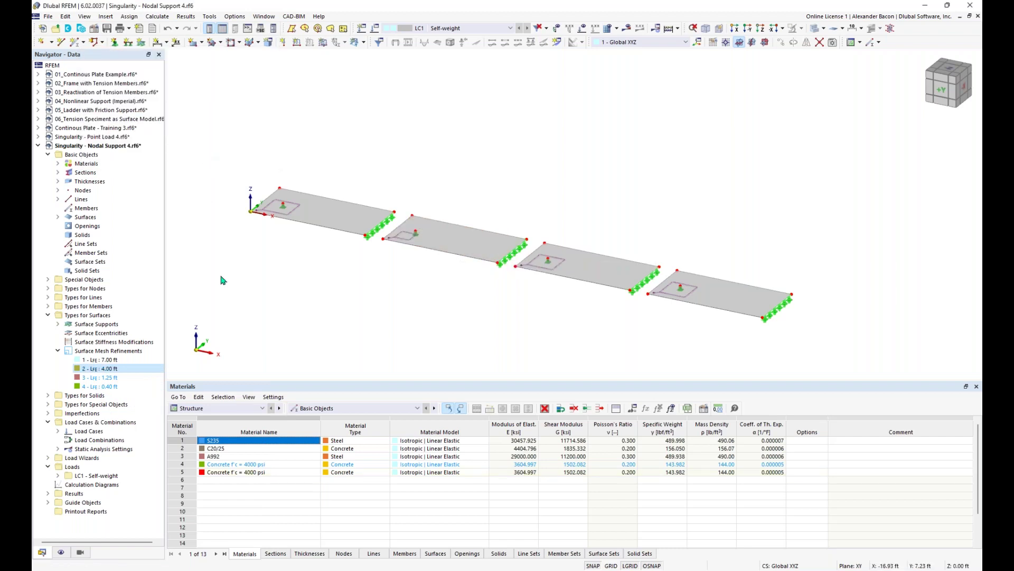
- Assign the 1.25 ft surface mesh refinement graphically to the third plate, surface 3
{"action": "right_click", "coordinate": [104, 377]}
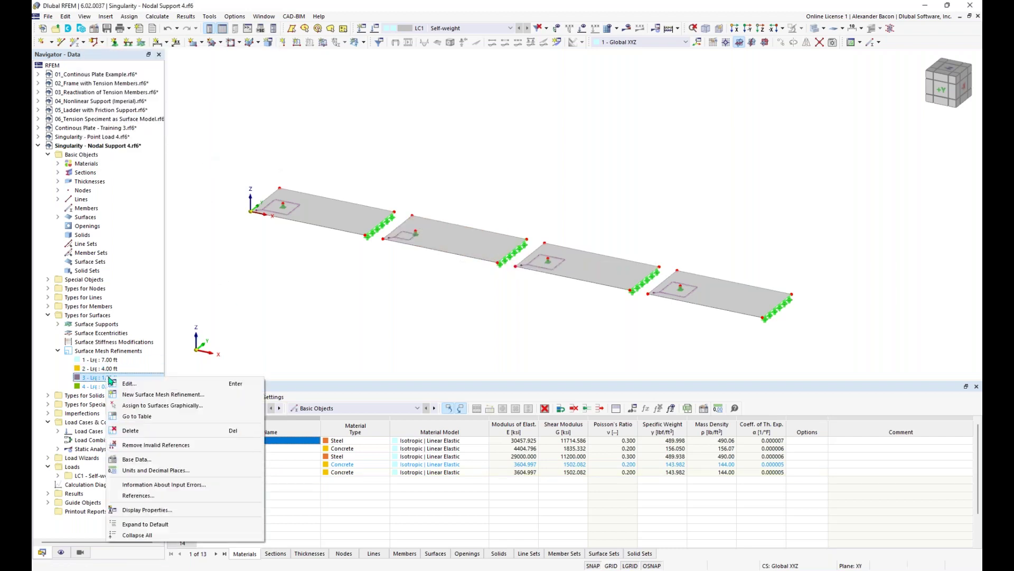
{"action": "left_click", "coordinate": [141, 405]}
{"action": "left_click", "coordinate": [614, 271]}
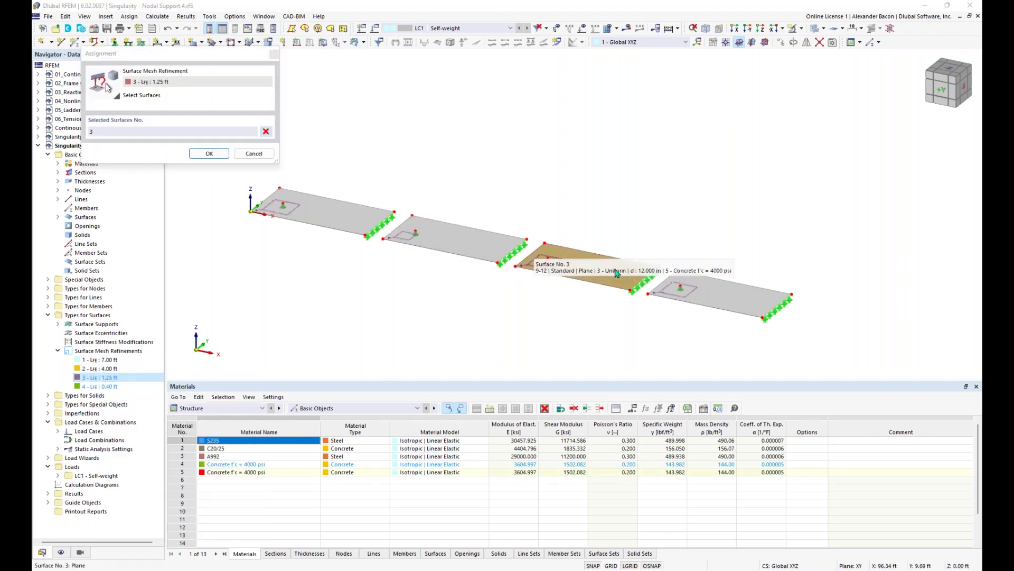
{"action": "left_click", "coordinate": [209, 154]}
- Assign the 0.40 ft surface mesh refinement graphically to the fourth plate, surface 4
{"action": "right_click", "coordinate": [112, 387]}
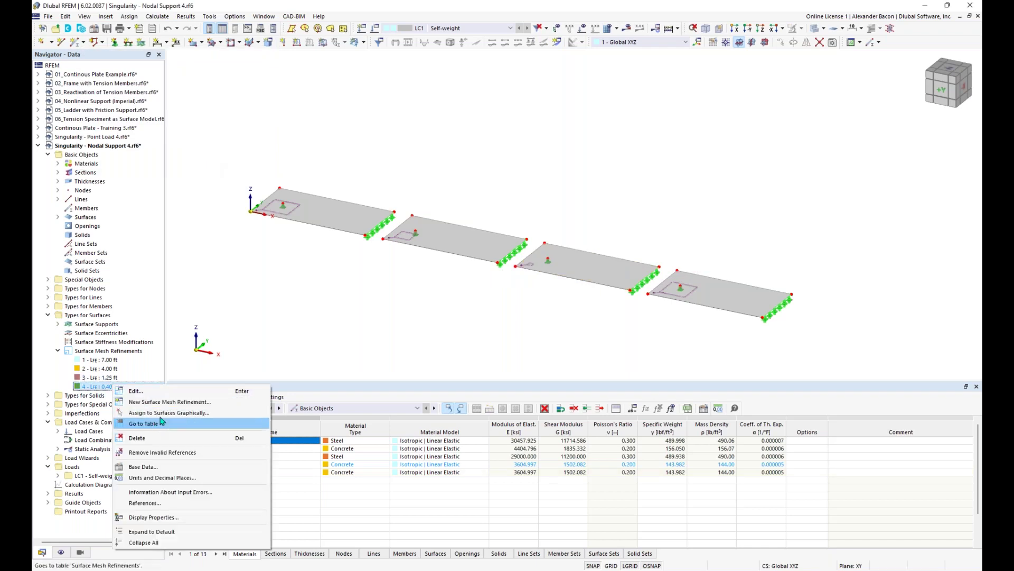
{"action": "left_click", "coordinate": [180, 413]}
{"action": "left_click", "coordinate": [721, 300]}
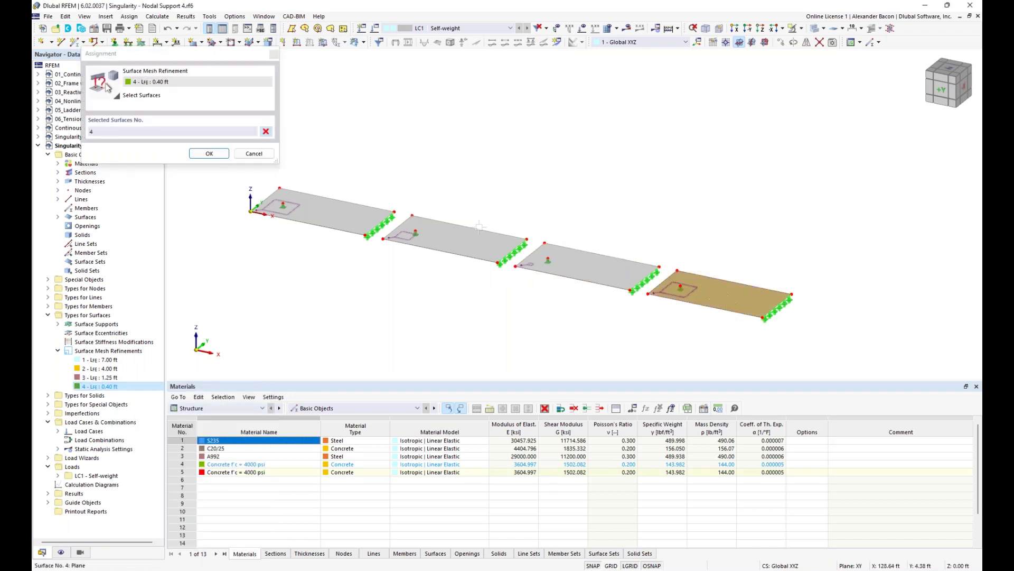
{"action": "left_click", "coordinate": [209, 154]}
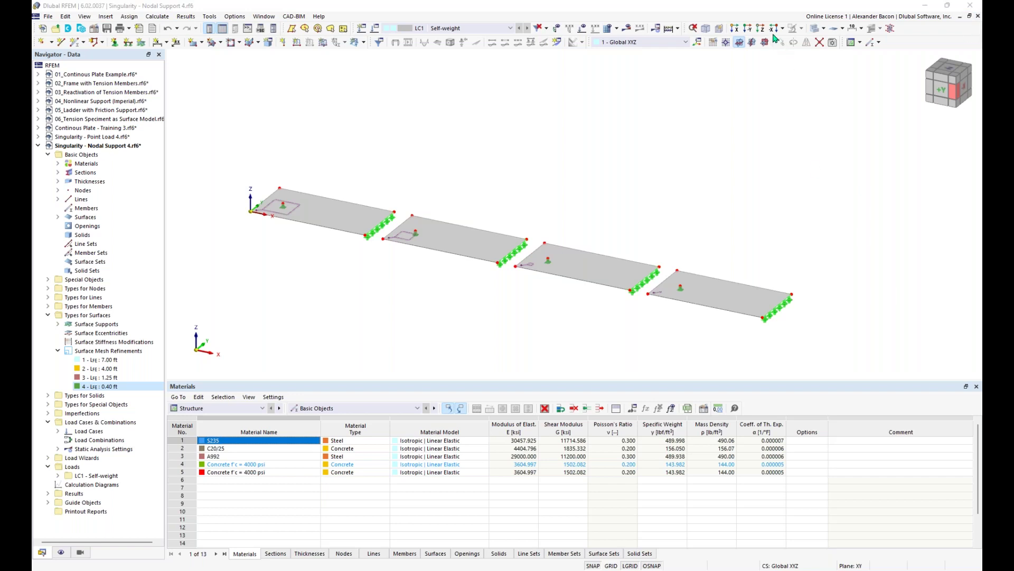
- Create a result section through all four plates from point (0, 8, 0) ft to point (143, 8, 0) ft, projected in global Z
{"action": "scroll", "coordinate": [372, 190], "scroll_direction": "down", "scroll_amount": 1}
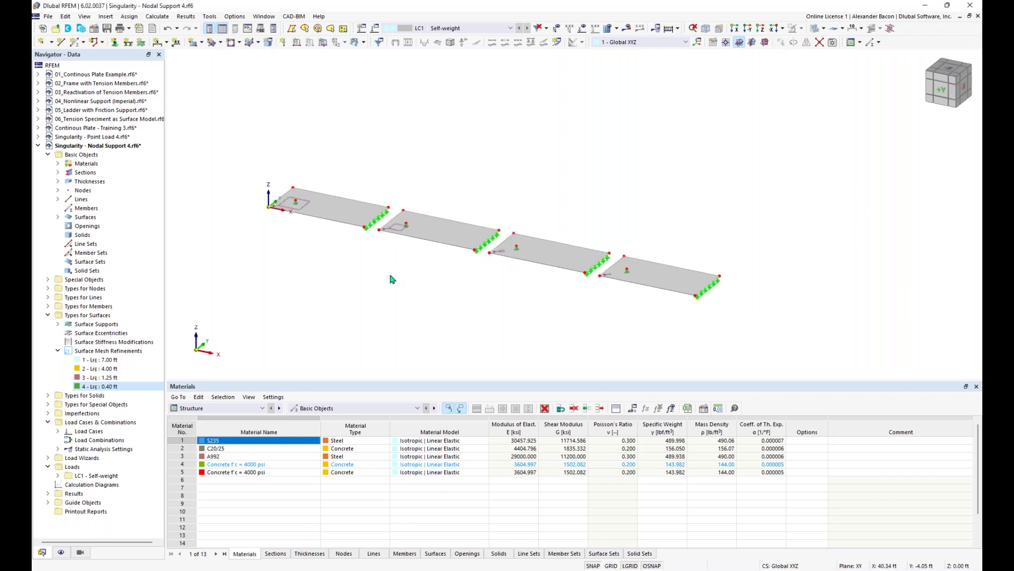
{"action": "scroll", "coordinate": [400, 276], "scroll_direction": "up", "scroll_amount": 2}
{"action": "middle_click_drag", "start_coordinate": [409, 275], "coordinate": [414, 297]}
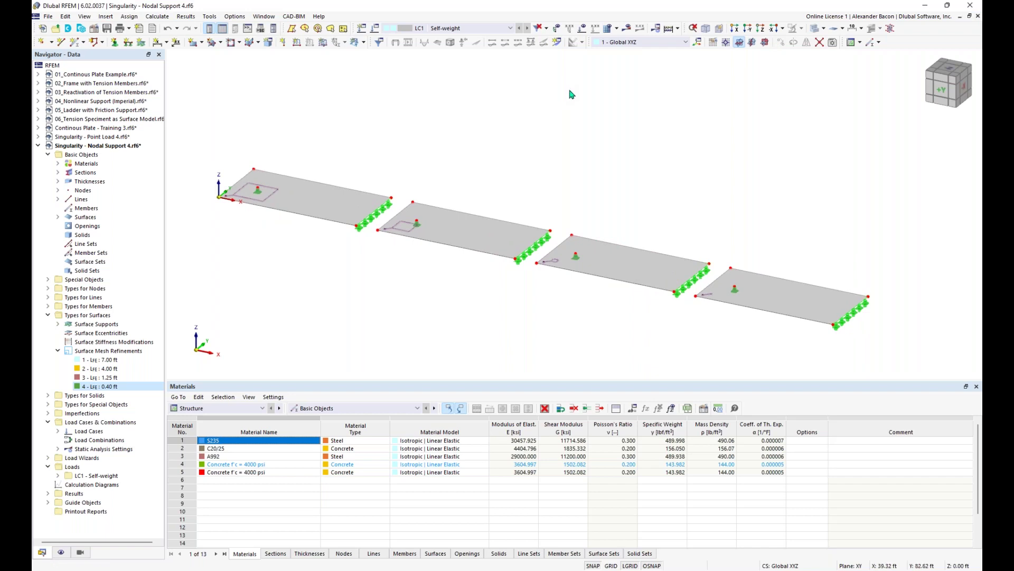
{"action": "left_click", "coordinate": [558, 42]}
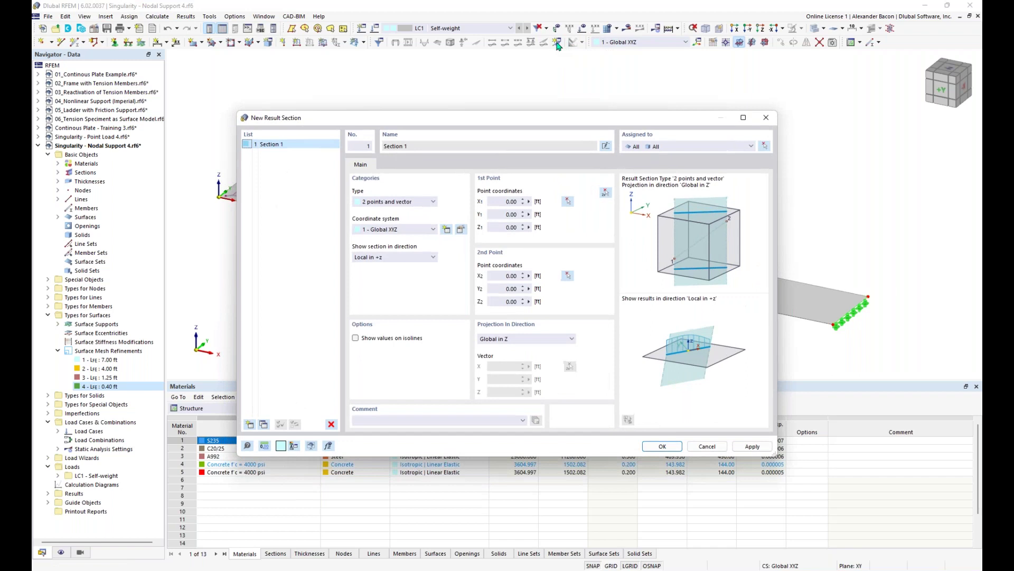
{"action": "left_click", "coordinate": [605, 194]}
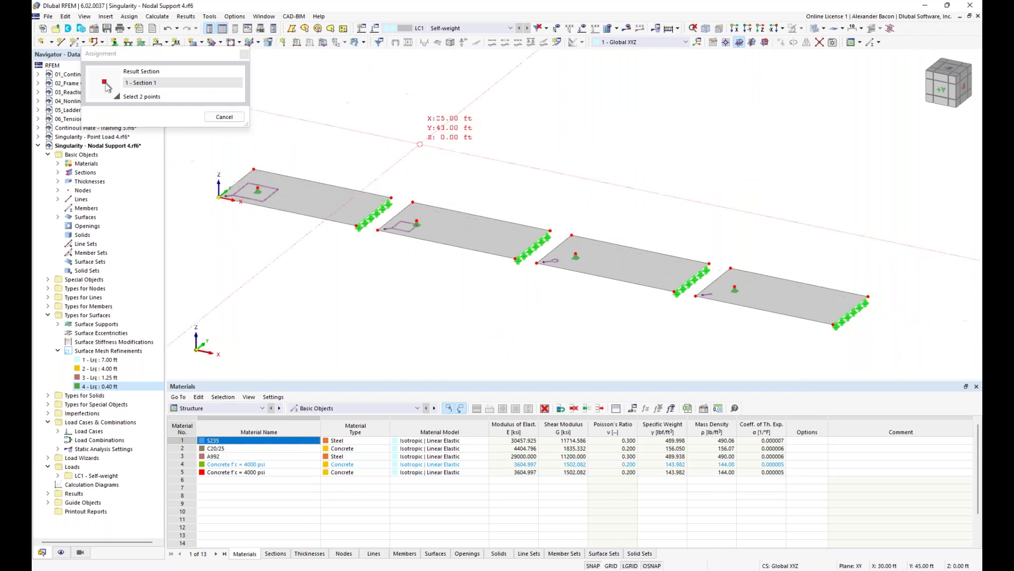
{"action": "left_click", "coordinate": [868, 296]}
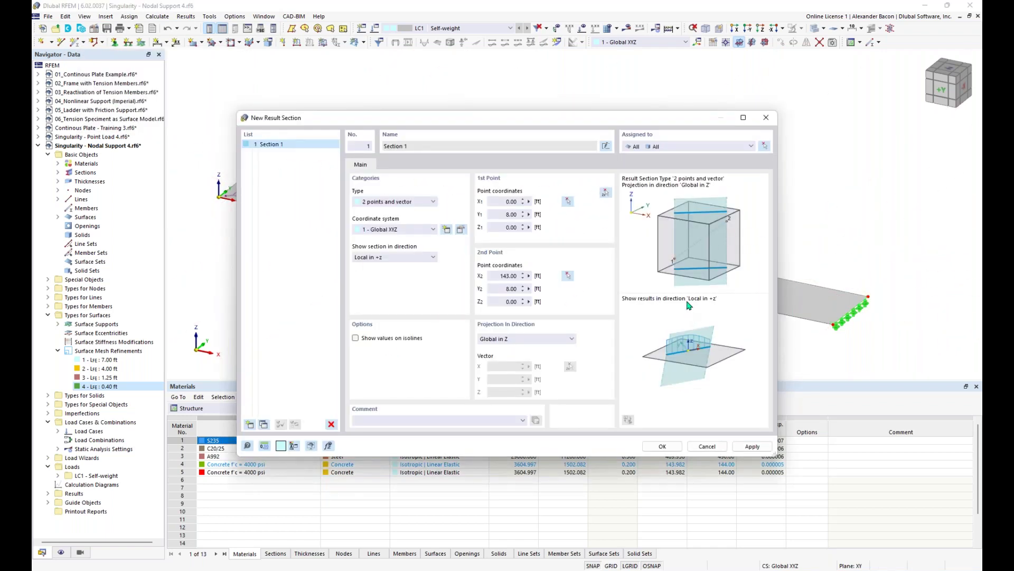
{"action": "left_click", "coordinate": [662, 445]}
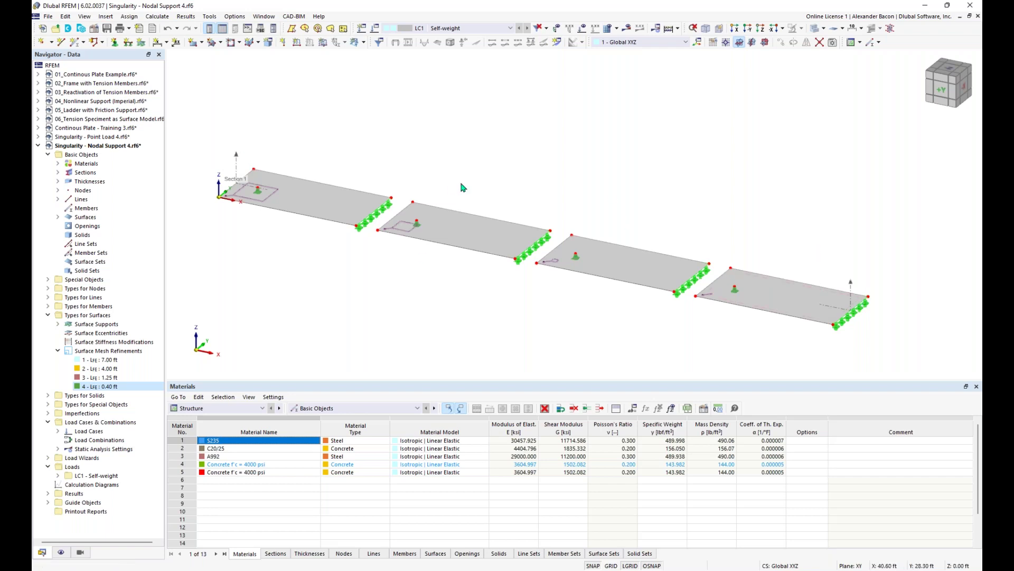
- Show the loads on the plates again and calculate the model
{"action": "left_click", "coordinate": [582, 28]}
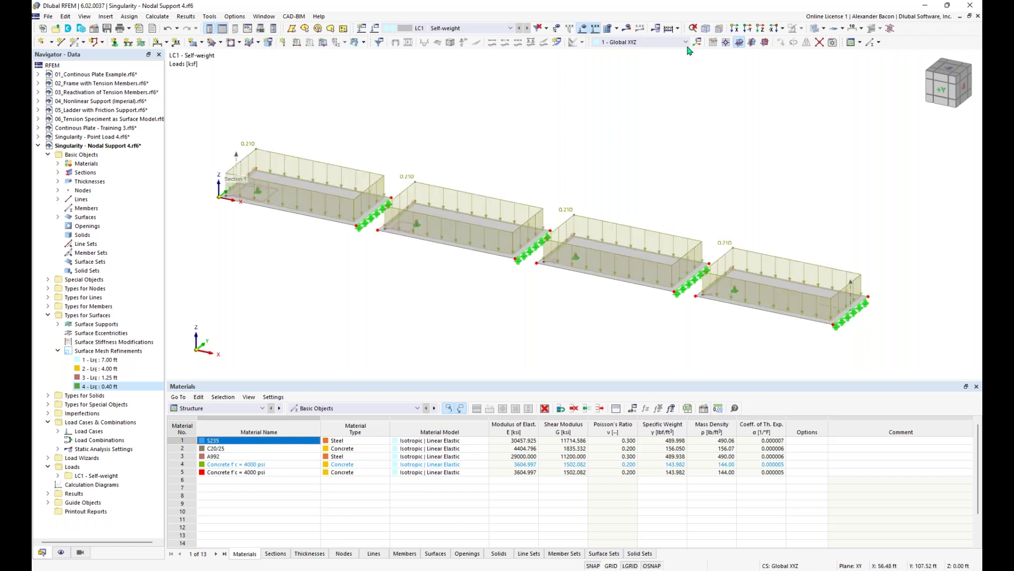
{"action": "left_click", "coordinate": [669, 29]}
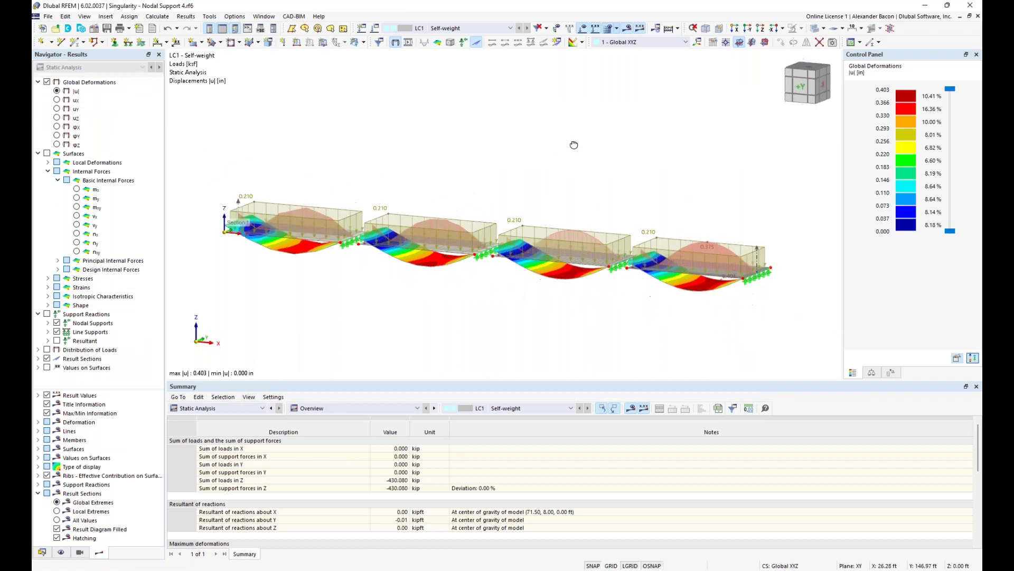
- Hide the loads and result sections, and compare the global deformations of the four plates in side and isometric views
{"action": "left_click", "coordinate": [592, 28]}
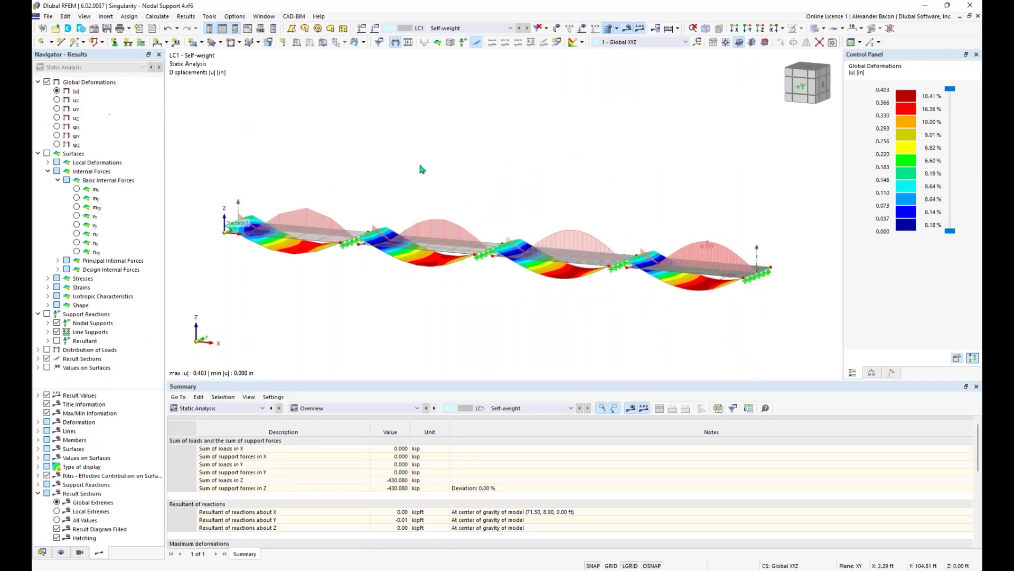
{"action": "left_click", "coordinate": [47, 359]}
{"action": "key", "text": "ctrl+shift+y"}
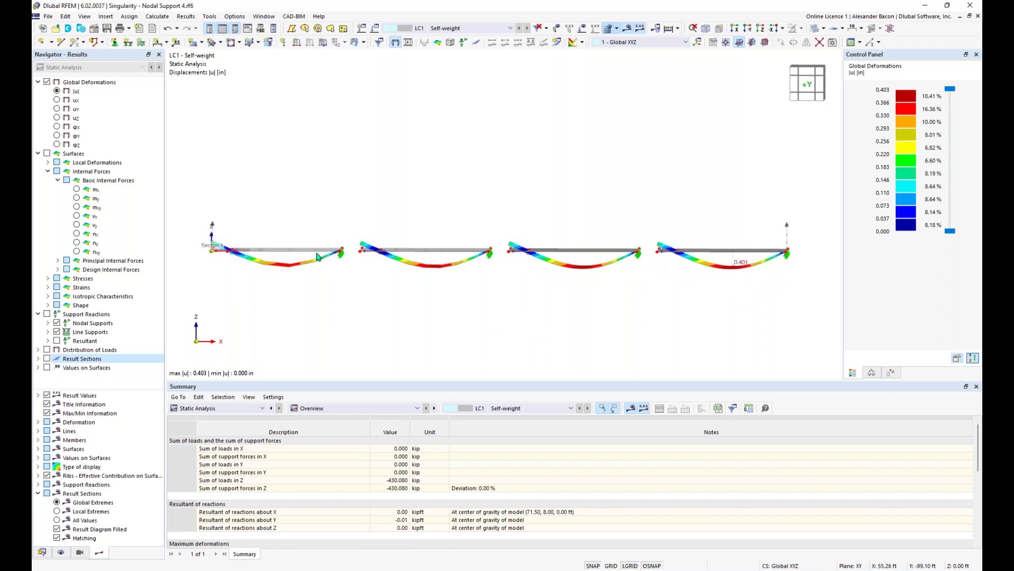
{"action": "scroll", "coordinate": [264, 267], "scroll_direction": "up", "scroll_amount": 3}
{"action": "middle_click_drag", "start_coordinate": [474, 308], "coordinate": [388, 319]}
{"action": "scroll", "coordinate": [509, 324], "scroll_direction": "down", "scroll_amount": 5}
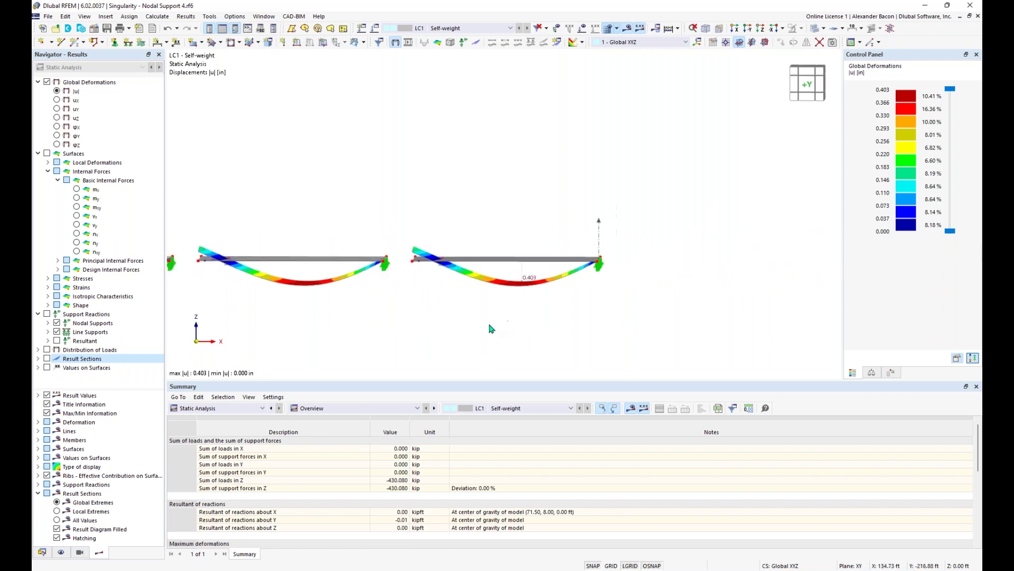
{"action": "middle_click_drag", "start_coordinate": [565, 319], "coordinate": [534, 301], "text": "ctrl"}
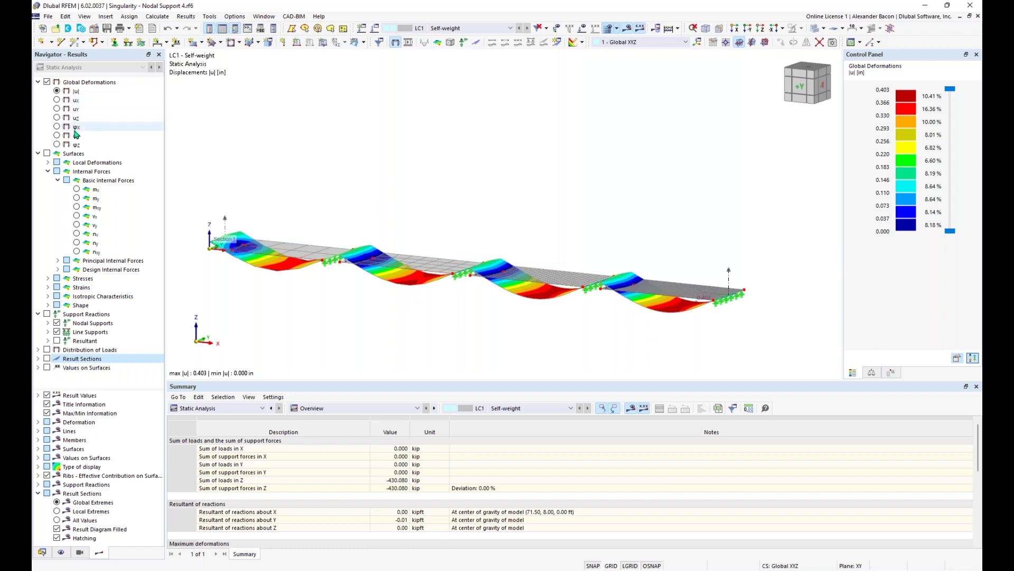
- Display the basic internal moments mx on the surfaces together with the result section diagrams in a side view
{"action": "left_click", "coordinate": [47, 154]}
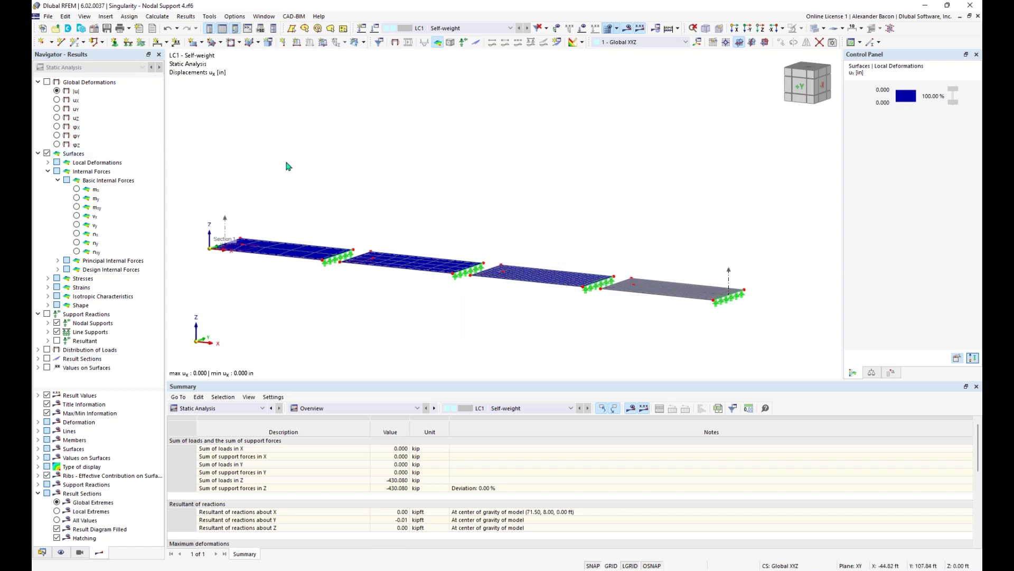
{"action": "middle_click_drag", "start_coordinate": [283, 172], "coordinate": [284, 181]}
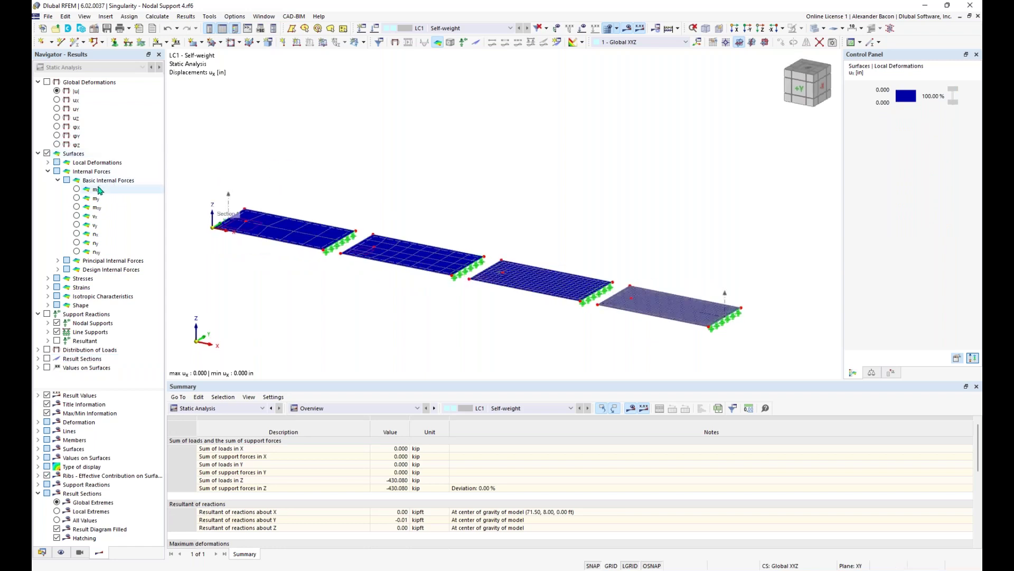
{"action": "left_click", "coordinate": [78, 190]}
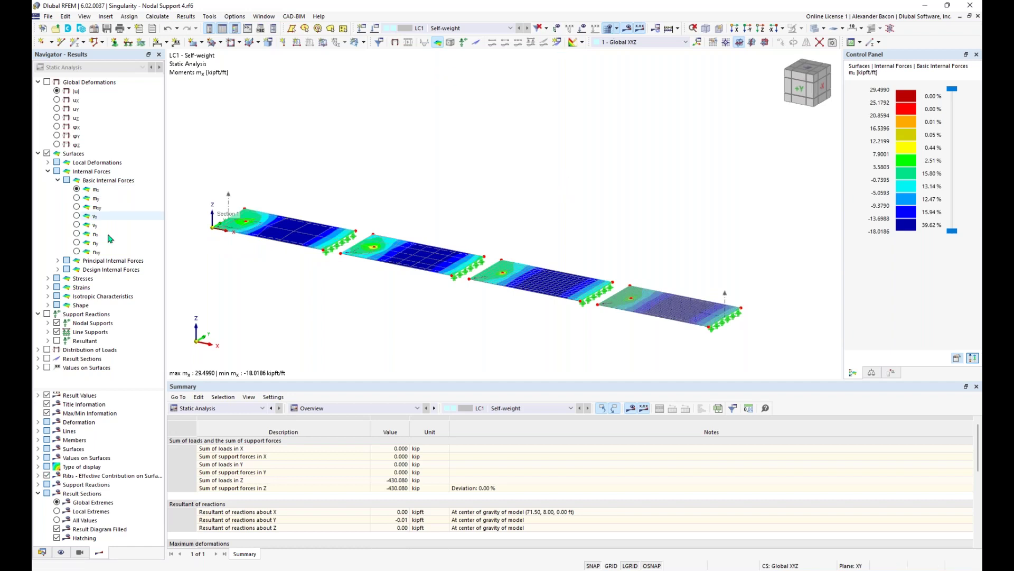
{"action": "left_click", "coordinate": [47, 358]}
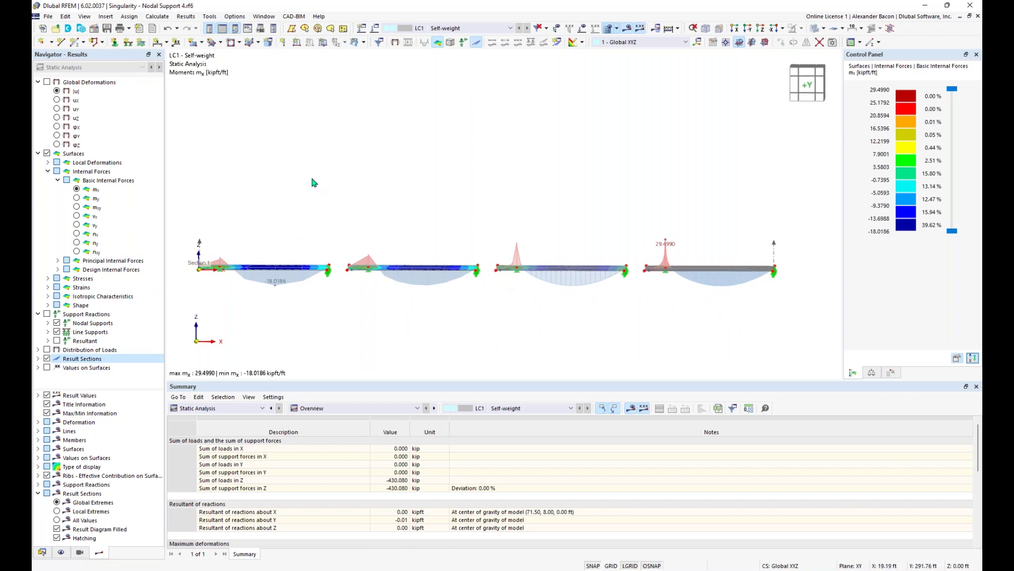
{"action": "middle_click_drag", "start_coordinate": [415, 231], "coordinate": [400, 237], "text": "ctrl"}
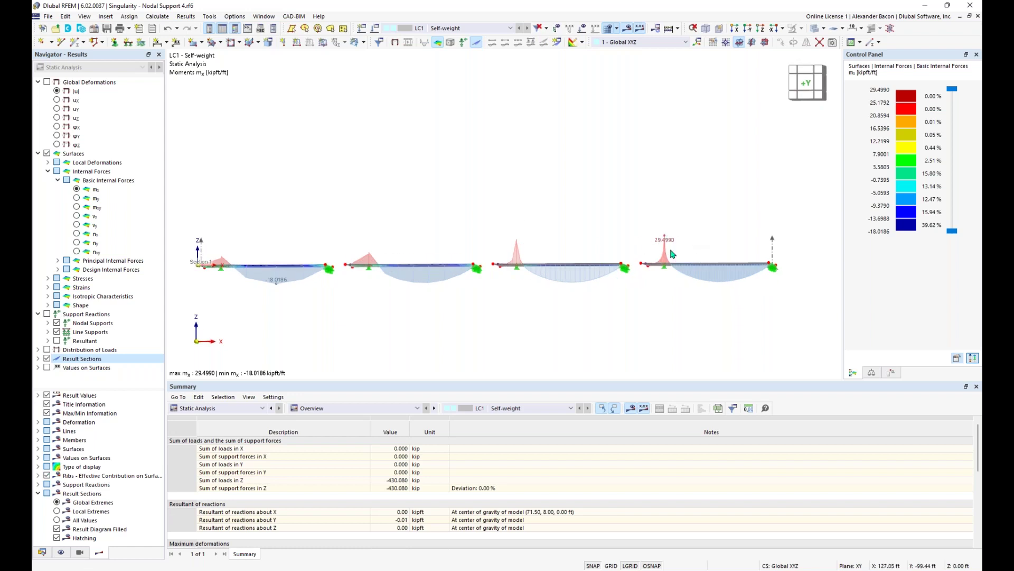
- Label the result section diagrams with local extremes for all four plates
{"action": "scroll", "coordinate": [673, 254], "scroll_direction": "up", "scroll_amount": 2}
{"action": "middle_click_drag", "start_coordinate": [362, 238], "coordinate": [450, 236]}
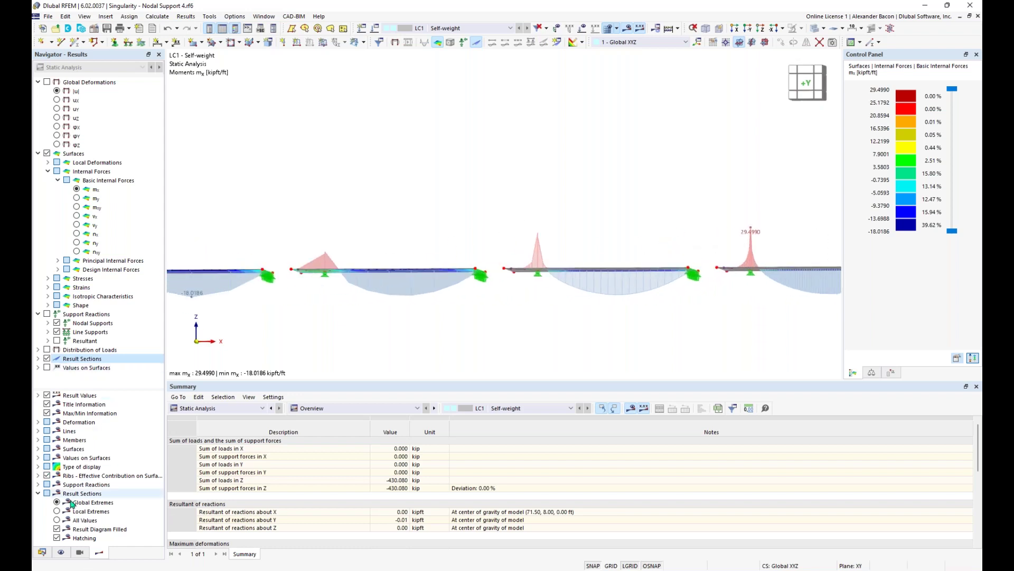
{"action": "left_click", "coordinate": [57, 510]}
{"action": "middle_click_drag", "start_coordinate": [372, 355], "coordinate": [393, 329]}
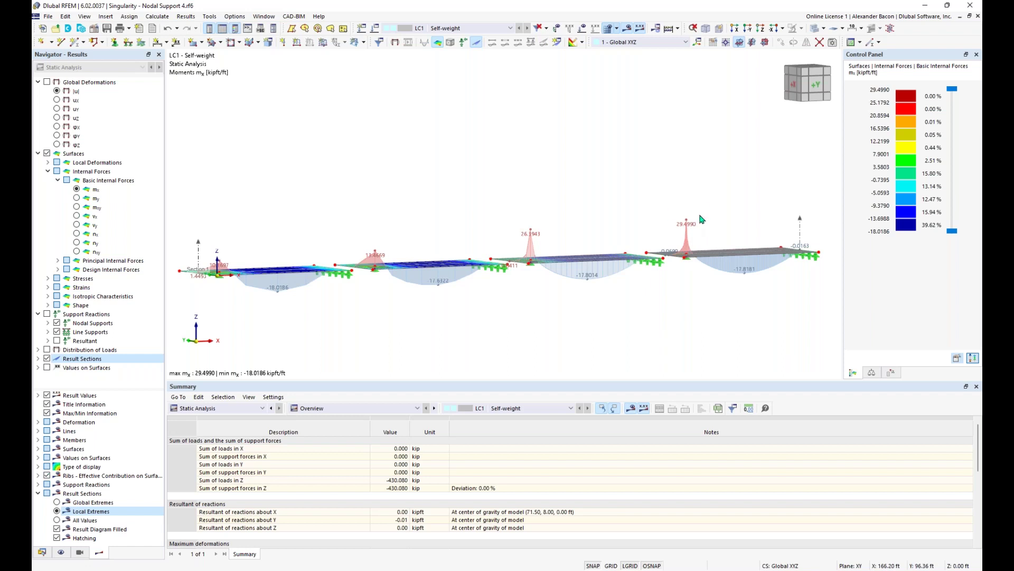
{"action": "middle_click_drag", "start_coordinate": [708, 196], "coordinate": [702, 236], "text": "ctrl"}
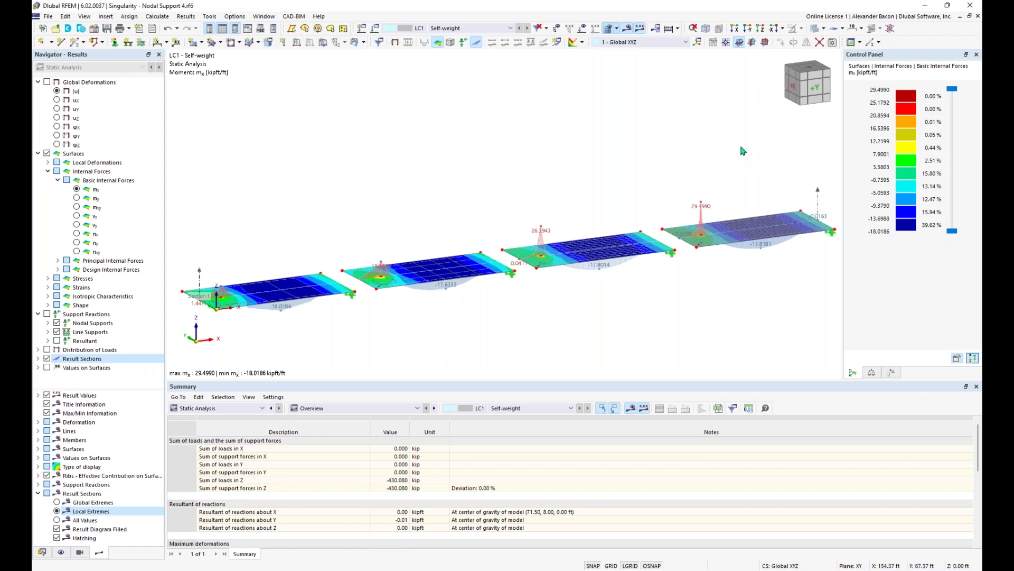
{"action": "mouse_move", "coordinate": [599, 320]}
{"action": "middle_mouse_down", "text": "ctrl"}
{"action": "mouse_move", "coordinate": [549, 300]}
{"action": "mouse_move", "coordinate": [607, 323]}
{"action": "middle_mouse_up", "text": "ctrl"}
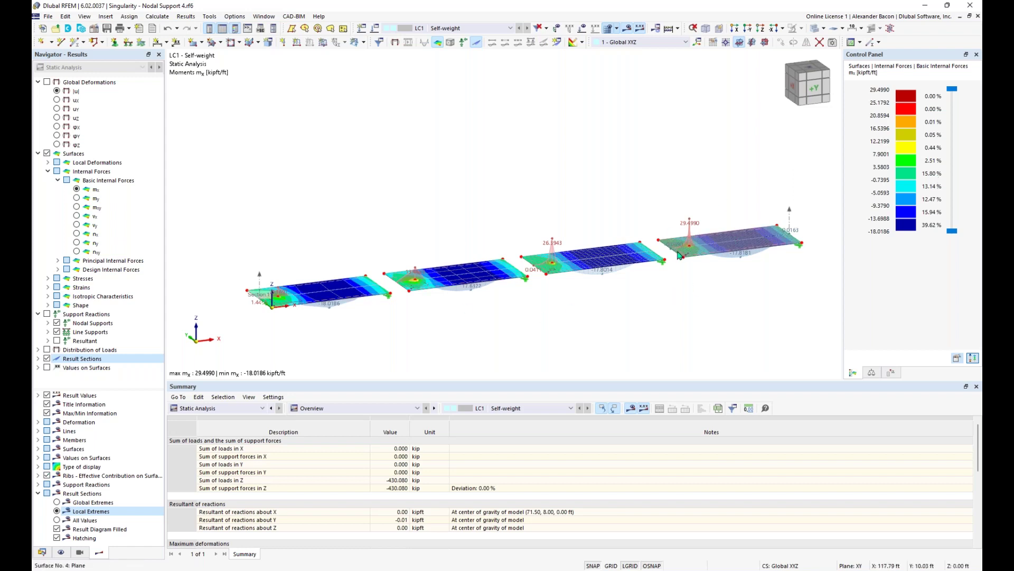
- Compare the mx moment peaks at the nodal supports and the mid-span moments plate by plate across the four mesh refinements
{"action": "scroll", "coordinate": [282, 297], "scroll_direction": "up", "scroll_amount": 3}
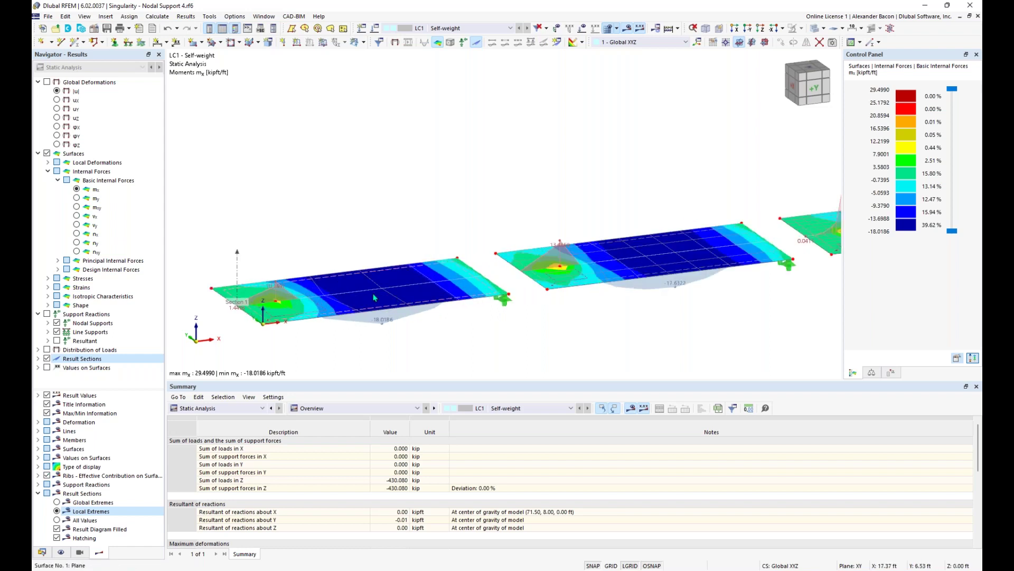
{"action": "scroll", "coordinate": [382, 294], "scroll_direction": "down", "scroll_amount": 2}
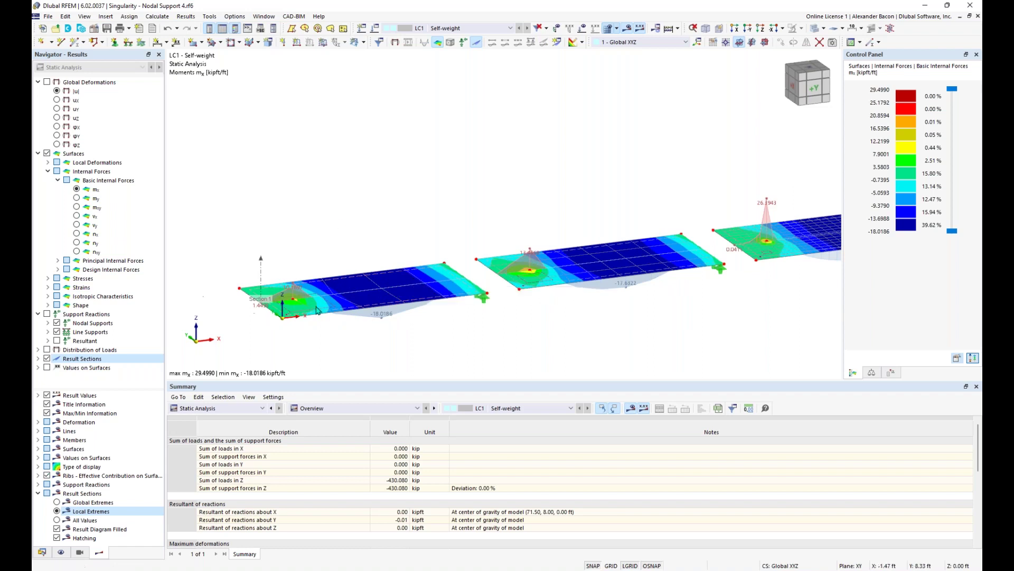
{"action": "scroll", "coordinate": [391, 295], "scroll_direction": "down", "scroll_amount": 1}
{"action": "middle_click_drag", "start_coordinate": [736, 290], "coordinate": [508, 290]}
{"action": "scroll", "coordinate": [678, 295], "scroll_direction": "up", "scroll_amount": 4}
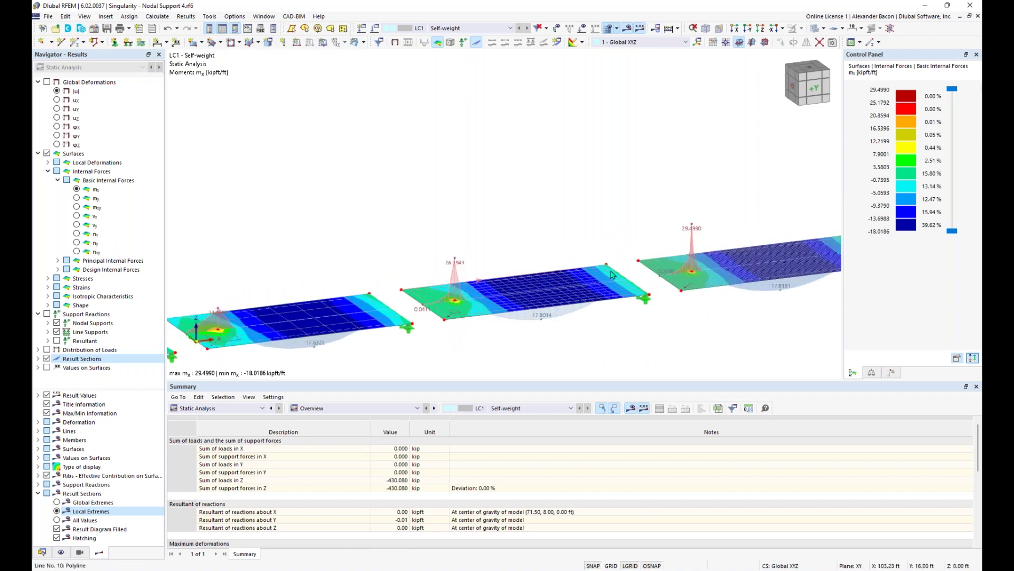
{"action": "middle_click_drag", "start_coordinate": [608, 303], "coordinate": [661, 283]}
{"action": "middle_click_drag", "start_coordinate": [209, 341], "coordinate": [372, 305]}
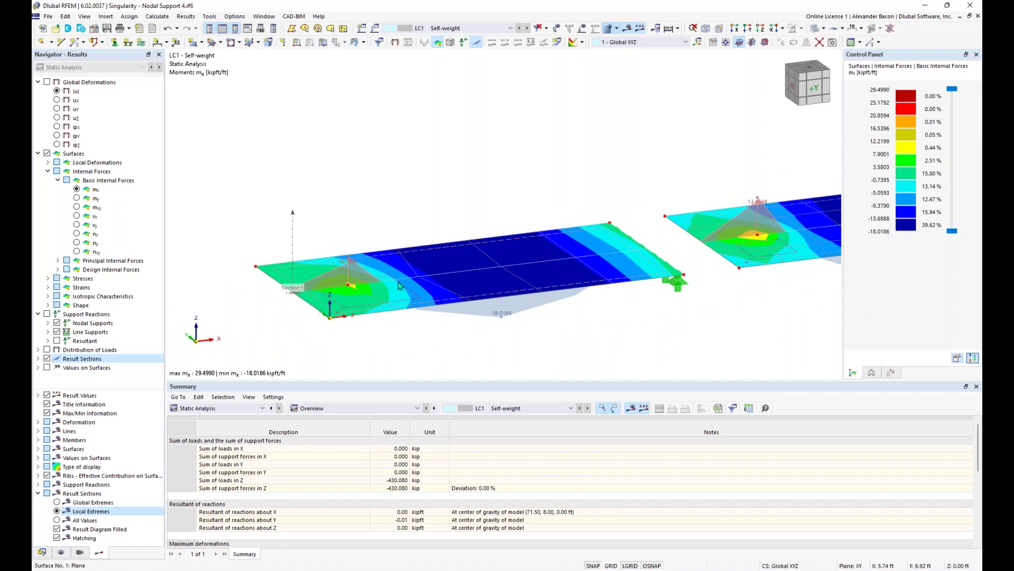
{"action": "scroll", "coordinate": [481, 290], "scroll_direction": "down", "scroll_amount": 1}
{"action": "scroll", "coordinate": [480, 290], "scroll_direction": "down", "scroll_amount": 1}
{"action": "middle_click_drag", "start_coordinate": [671, 241], "coordinate": [453, 298]}
{"action": "middle_click_drag", "start_coordinate": [630, 287], "coordinate": [449, 306]}
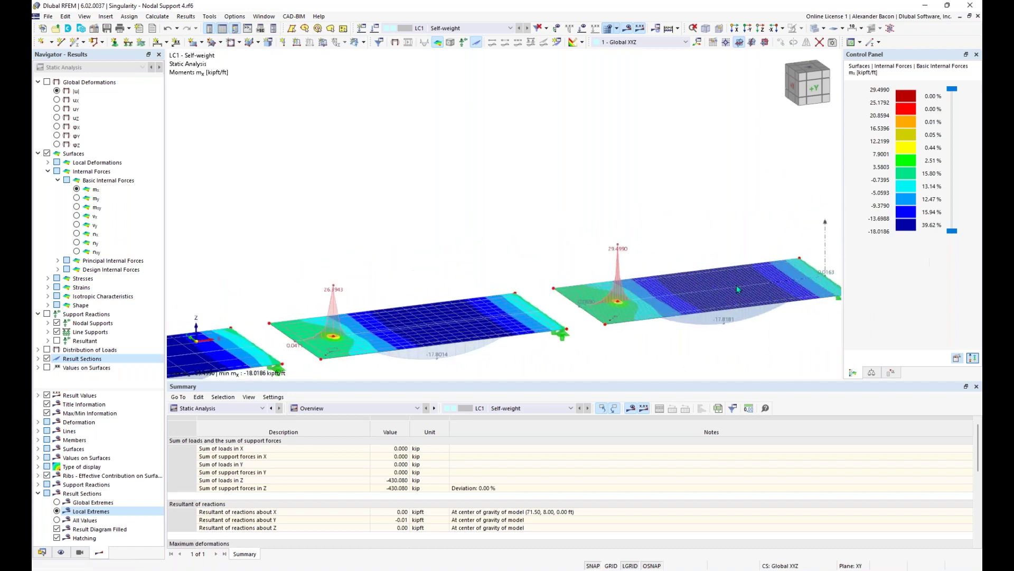
{"action": "scroll", "coordinate": [628, 300], "scroll_direction": "up", "scroll_amount": 3}
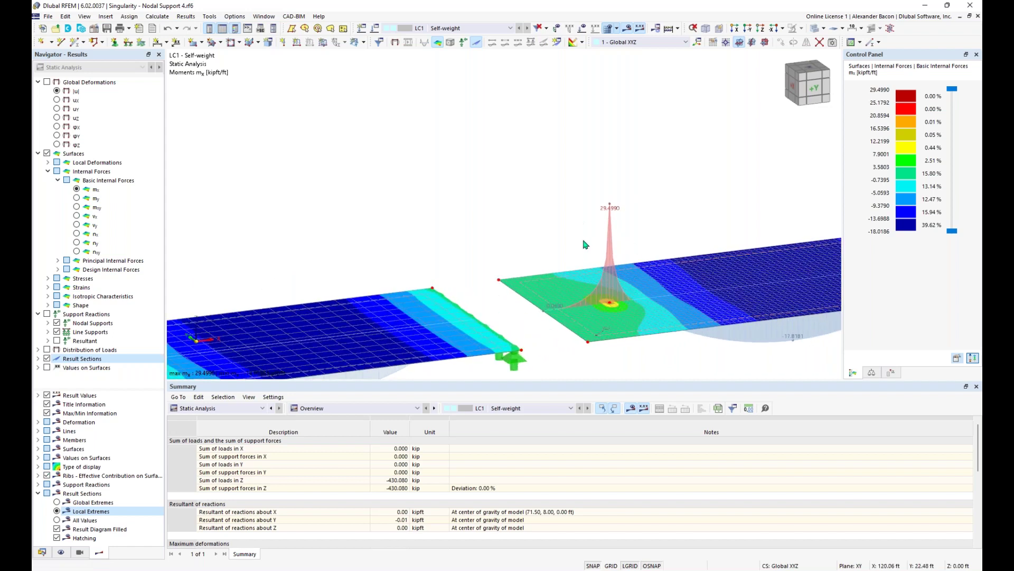
{"action": "scroll", "coordinate": [585, 251], "scroll_direction": "down", "scroll_amount": 1}
{"action": "scroll", "coordinate": [574, 252], "scroll_direction": "down", "scroll_amount": 3}
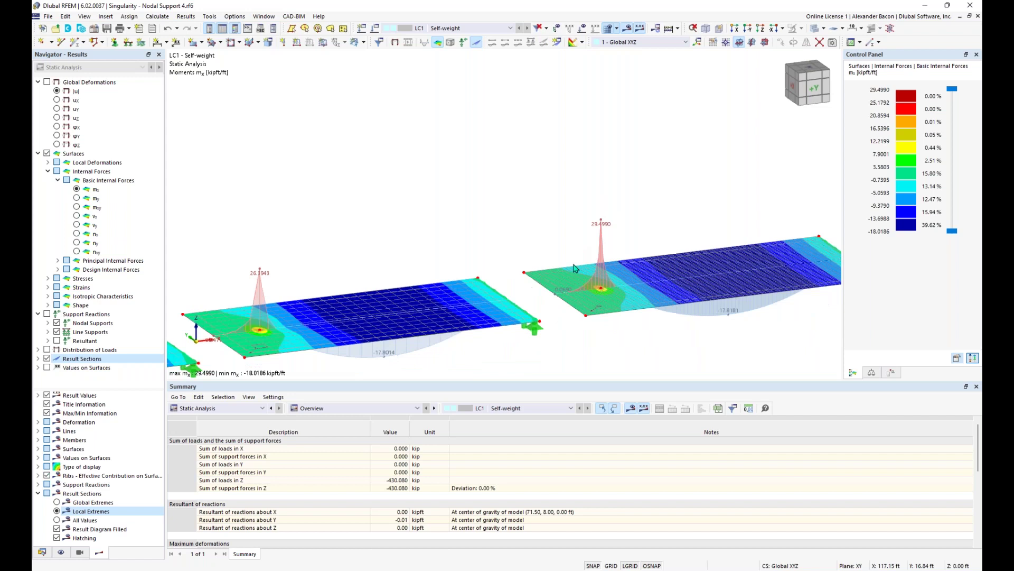
{"action": "middle_click_drag", "start_coordinate": [575, 252], "coordinate": [584, 205]}
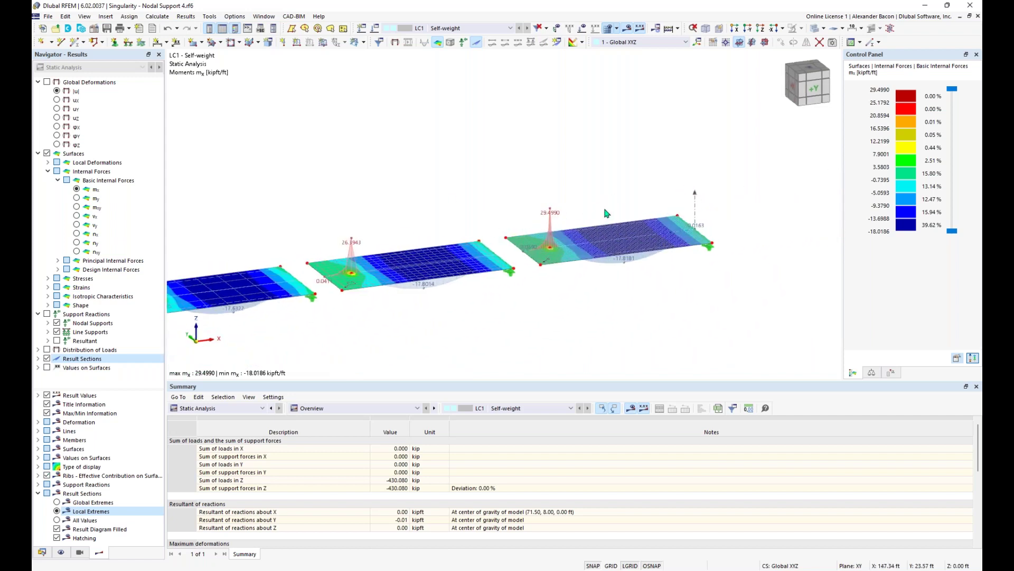
- Examine the result diagrams of result section 1 along the four plates, and return to the model
{"action": "right_click", "coordinate": [695, 216]}
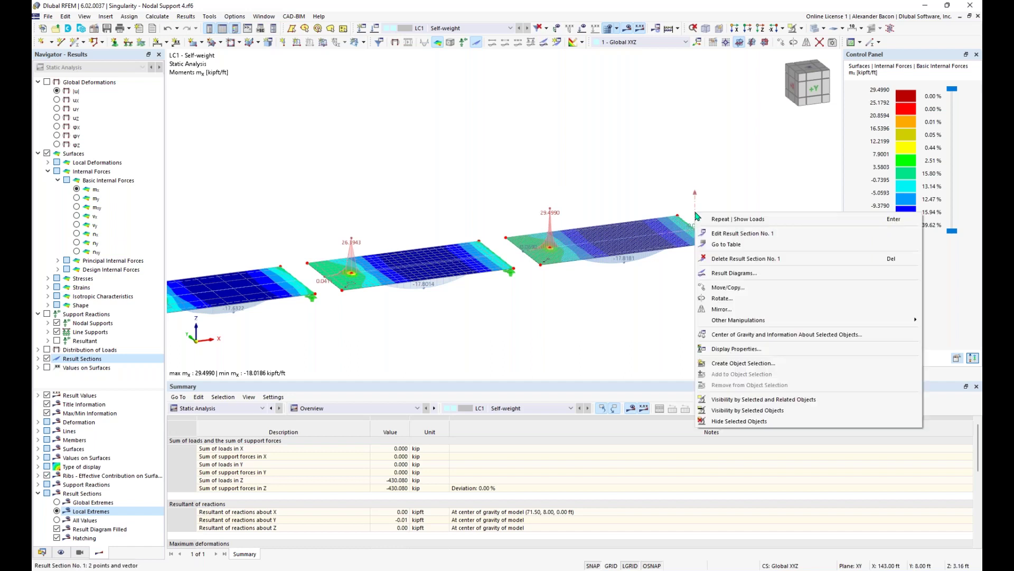
{"action": "left_click", "coordinate": [735, 273]}
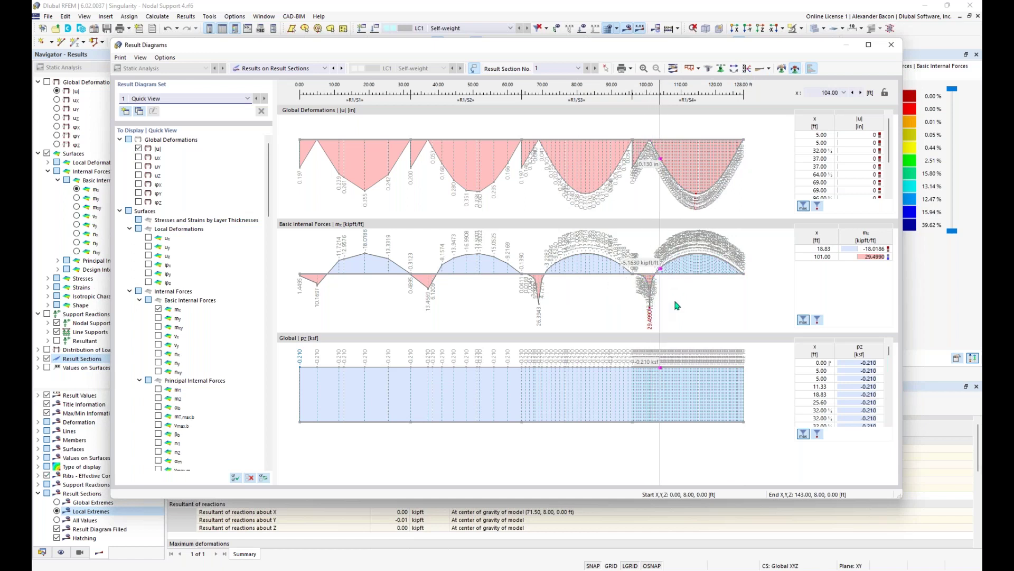
{"action": "left_click", "coordinate": [891, 45]}
{"action": "middle_click_drag", "start_coordinate": [522, 344], "coordinate": [578, 324]}
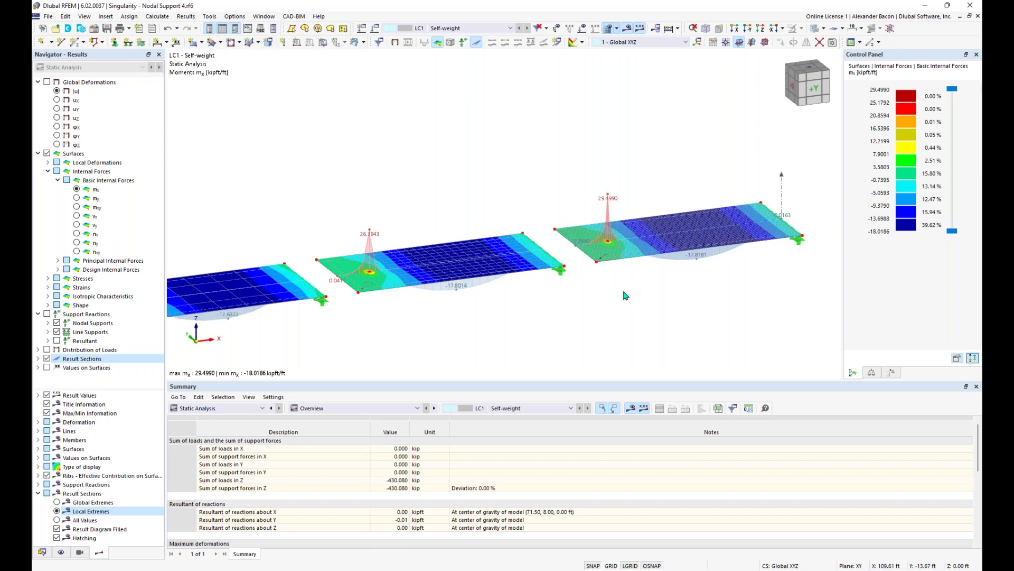
- Open the hinged nodal support assigned to node 20 under the fourth plate for editing, starting from a side view
{"action": "middle_click_drag", "start_coordinate": [615, 259], "coordinate": [621, 244], "text": "ctrl"}
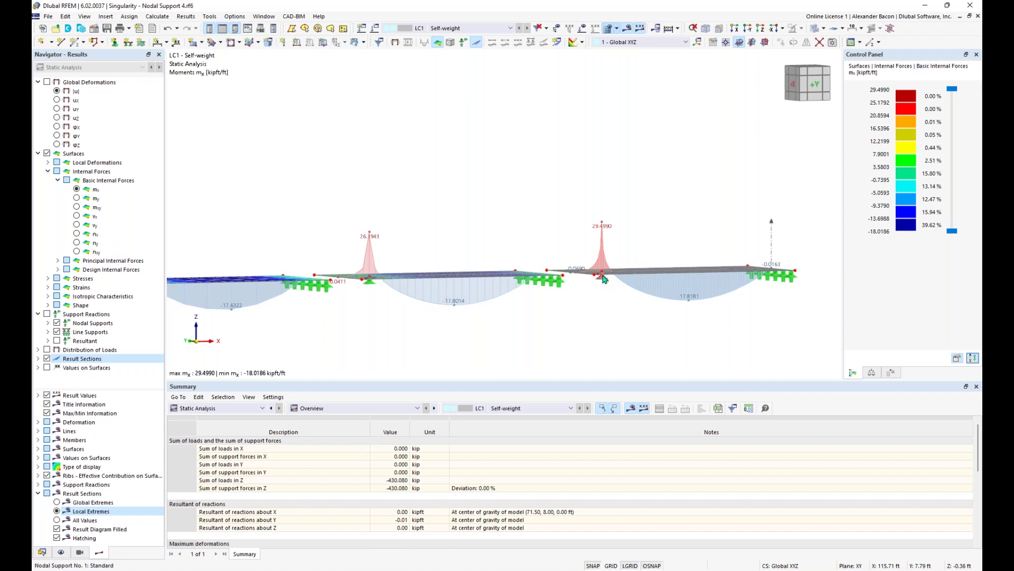
{"action": "mouse_move", "coordinate": [604, 279]}
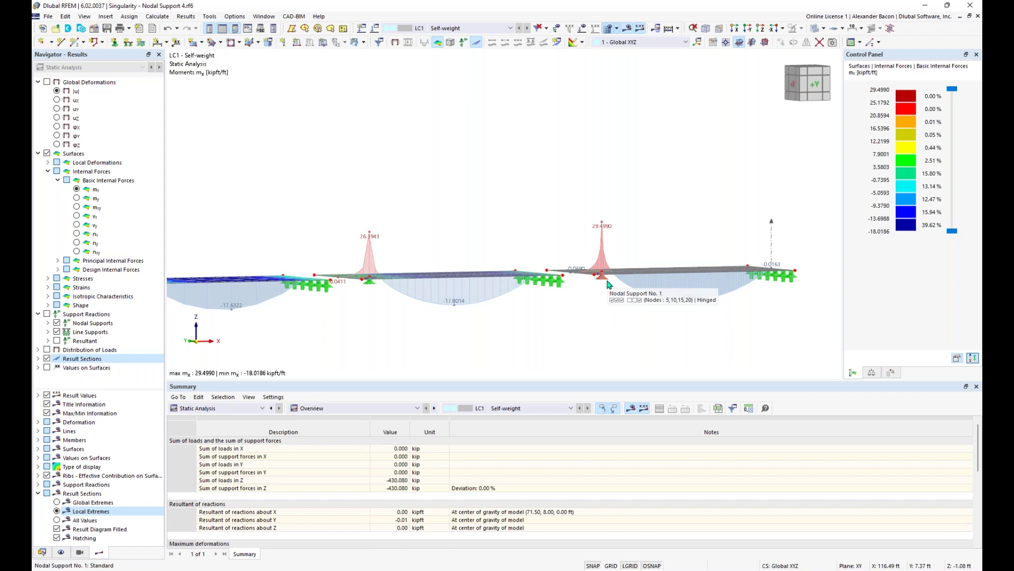
{"action": "middle_click_drag", "start_coordinate": [592, 314], "coordinate": [609, 322], "text": "ctrl"}
{"action": "middle_click_drag", "start_coordinate": [611, 287], "coordinate": [597, 287], "text": "ctrl"}
{"action": "key", "text": "ctrl+shift+y"}
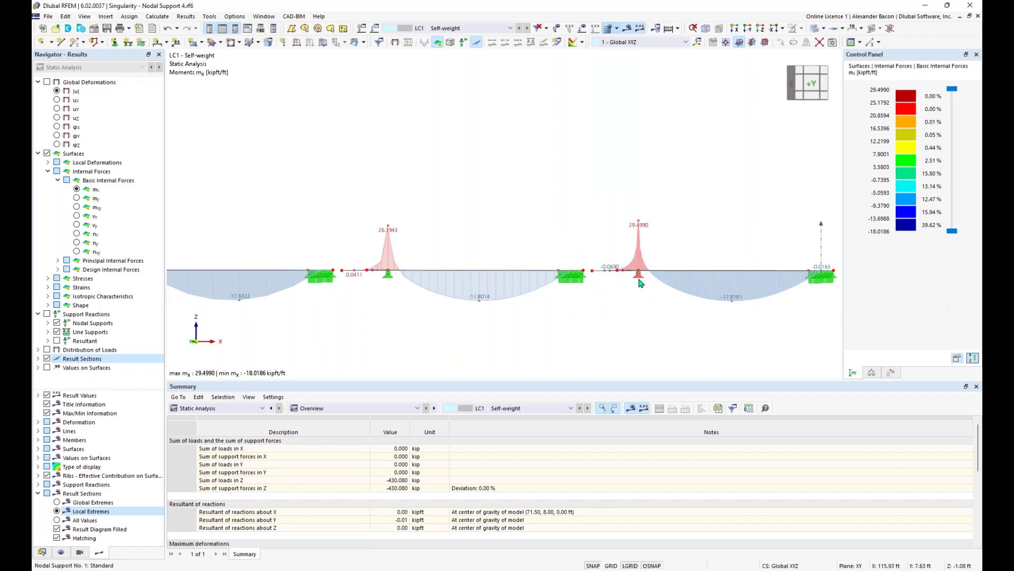
{"action": "double_click", "coordinate": [640, 281]}
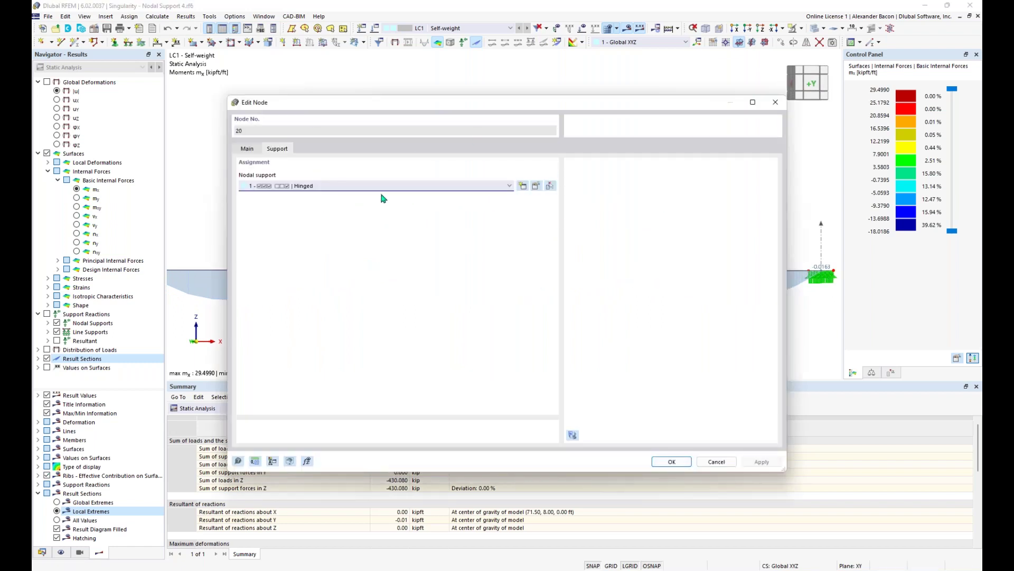
{"action": "left_click", "coordinate": [299, 185]}
{"action": "left_click", "coordinate": [298, 207]}
{"action": "left_click", "coordinate": [536, 187]}
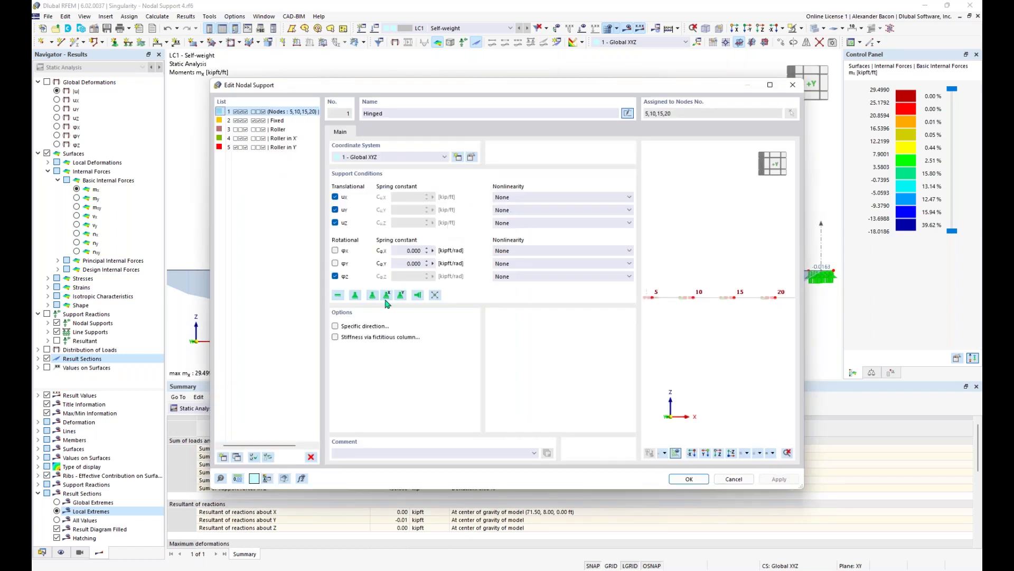
{"action": "left_click", "coordinate": [335, 199]}
{"action": "left_click", "coordinate": [336, 198]}
{"action": "left_click", "coordinate": [336, 198]}
{"action": "left_click", "coordinate": [335, 198]}
{"action": "left_click", "coordinate": [409, 250]}
{"action": "left_click", "coordinate": [394, 220]}
- Activate stiffness via fictitious column for the hinged nodal support, modelled by elastic surface foundations
{"action": "left_click", "coordinate": [335, 337]}
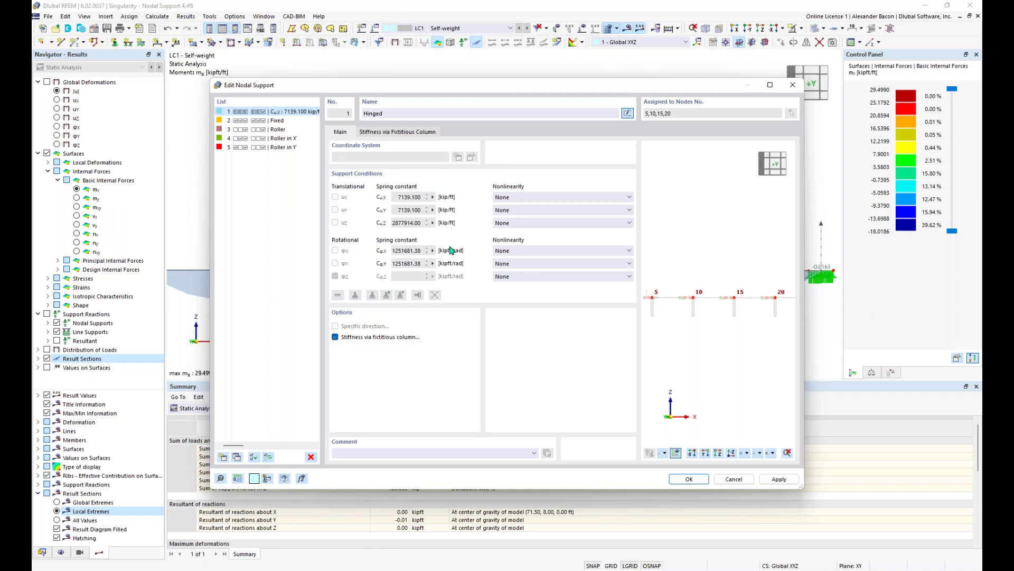
{"action": "left_click", "coordinate": [407, 132]}
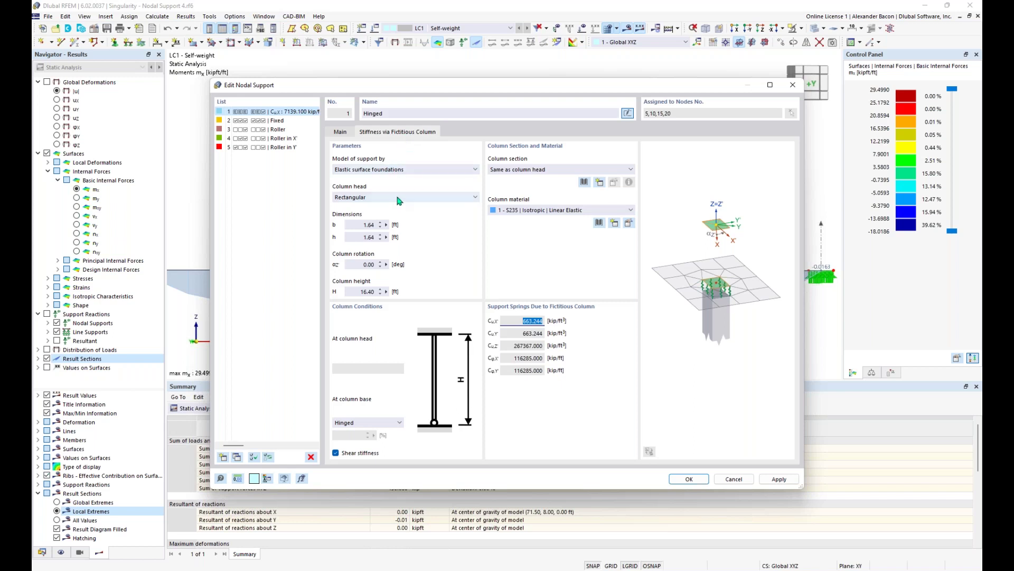
{"action": "left_click", "coordinate": [393, 170]}
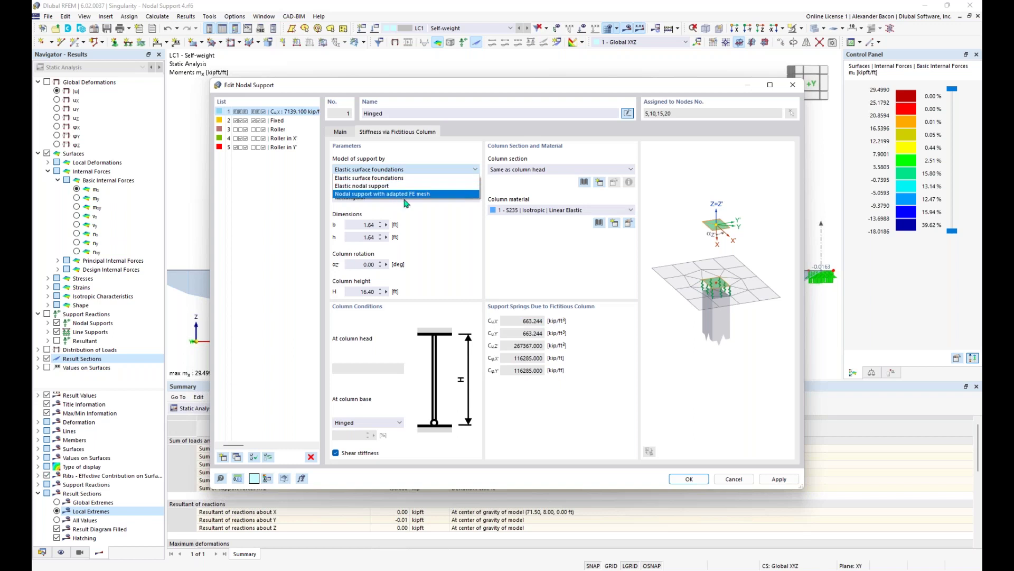
{"action": "left_click", "coordinate": [387, 179]}
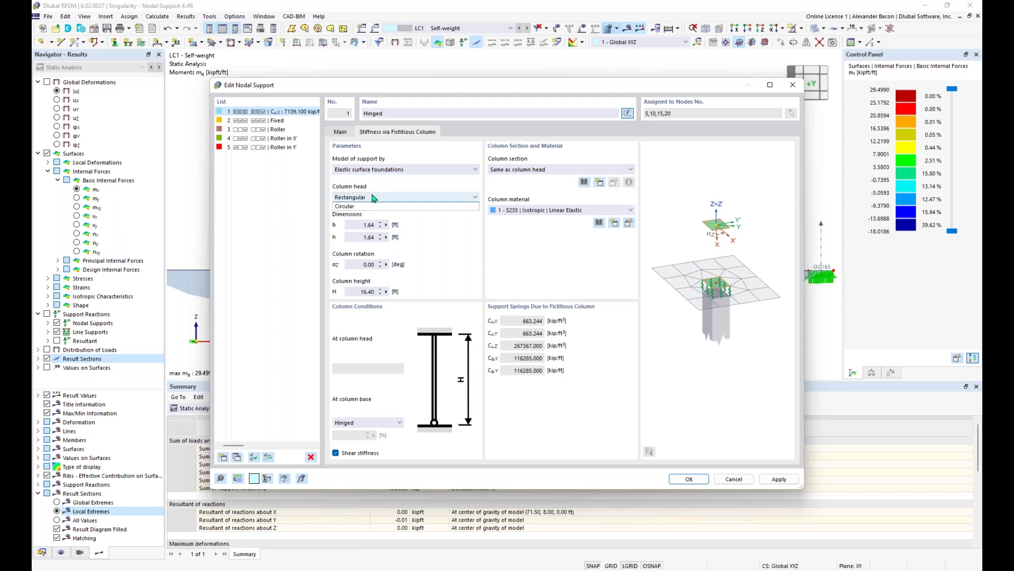
- Keep the rectangular column head, set its dimensions b and h to 1.41 ft, and set the column height to 10 ft
{"action": "left_click", "coordinate": [373, 197]}
{"action": "left_click", "coordinate": [373, 197]}
{"action": "double_click", "coordinate": [361, 224]}
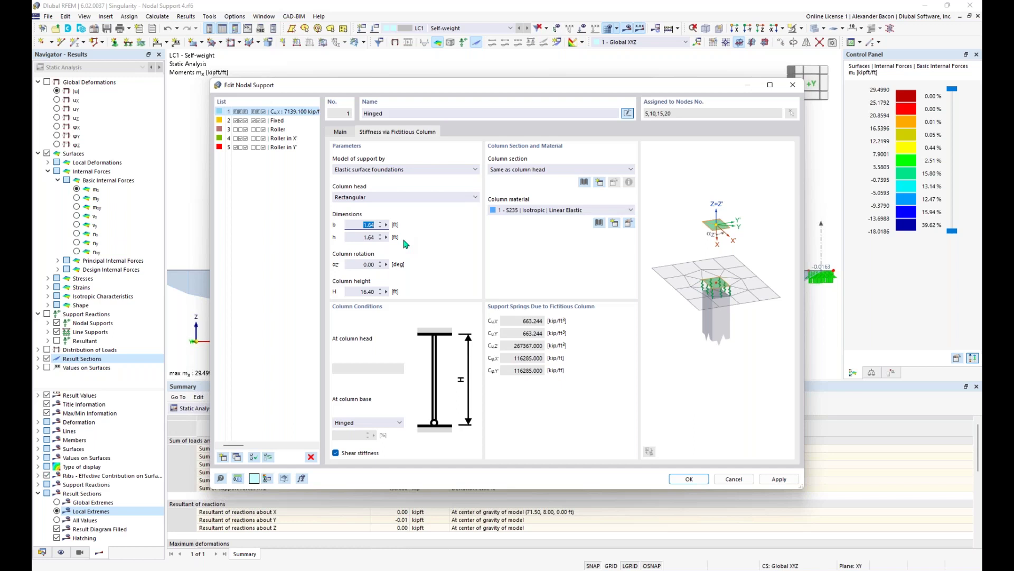
{"action": "type", "text": "1.41"}
{"action": "double_click", "coordinate": [365, 237]}
{"action": "type", "text": "1.41"}
{"action": "left_click", "coordinate": [357, 290]}
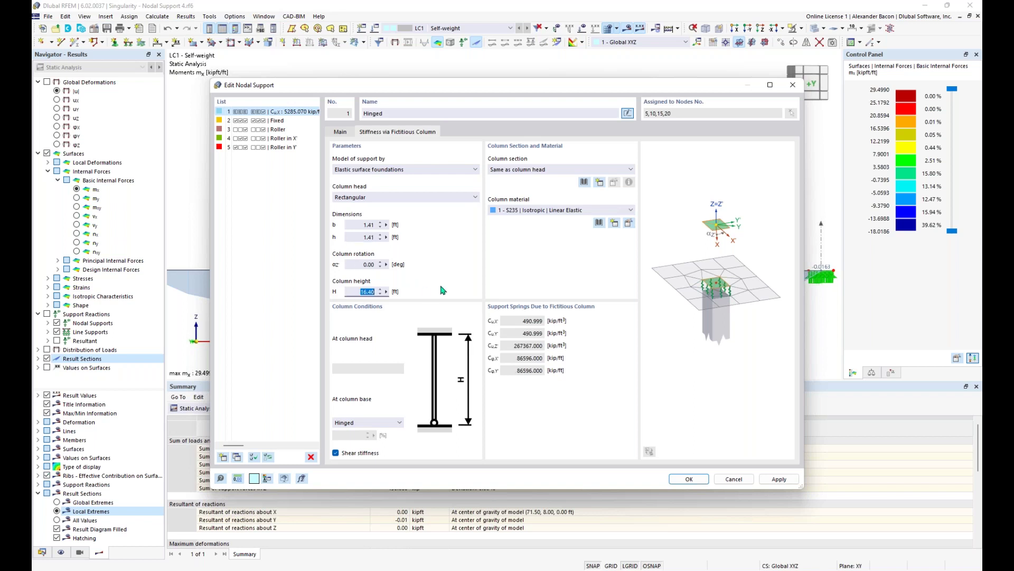
{"action": "type", "text": "10"}
- Assign material 4 - Concrete f'c = 4000 psi to the fictitious column and keep its section the same as the column head
{"action": "left_click", "coordinate": [538, 211]}
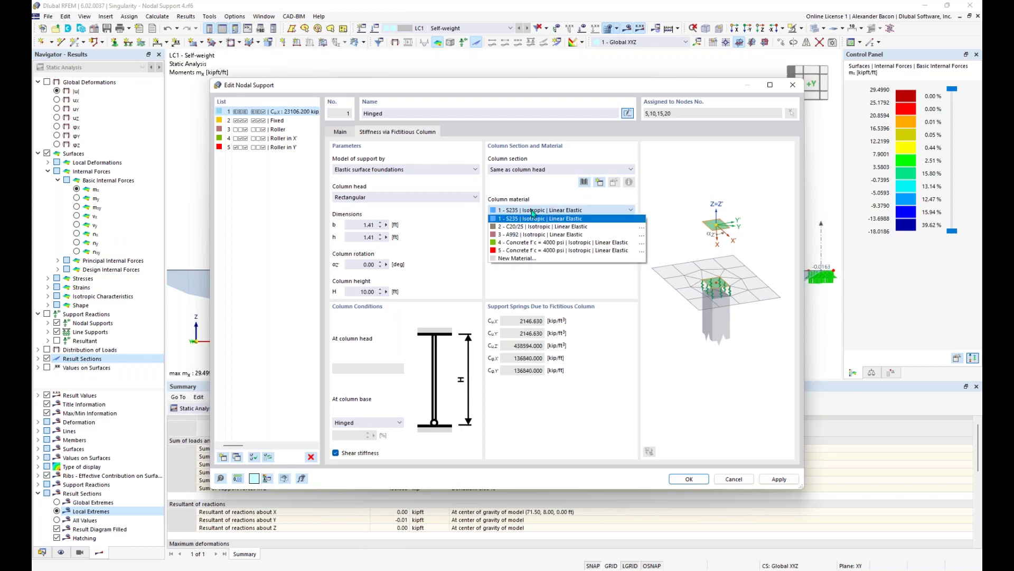
{"action": "left_click", "coordinate": [539, 242]}
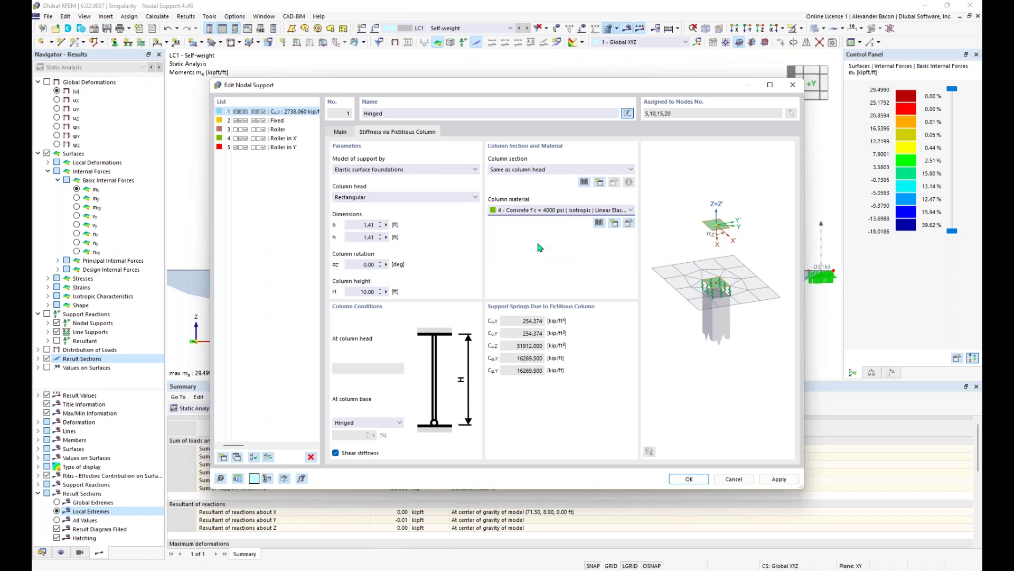
{"action": "left_click", "coordinate": [529, 171]}
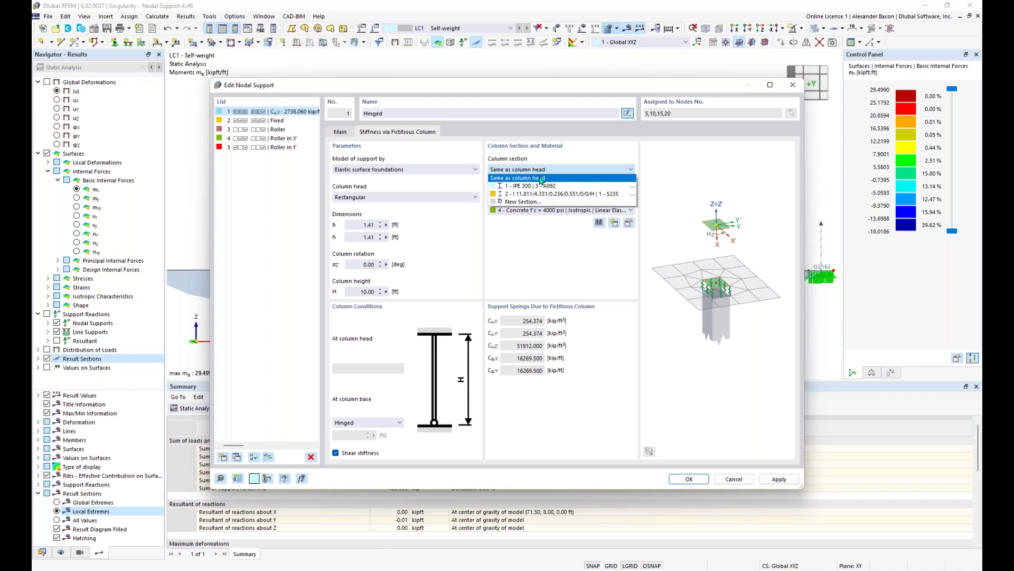
{"action": "left_click", "coordinate": [545, 177]}
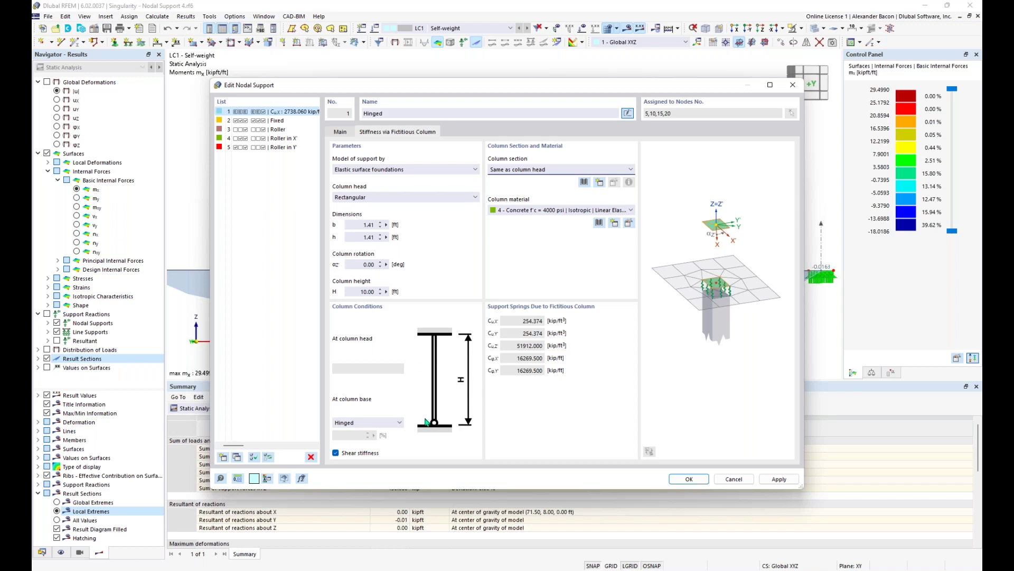
- Keep the fictitious column's base condition as Hinged and display the spring constants in the support's main settings
{"action": "left_click", "coordinate": [384, 423]}
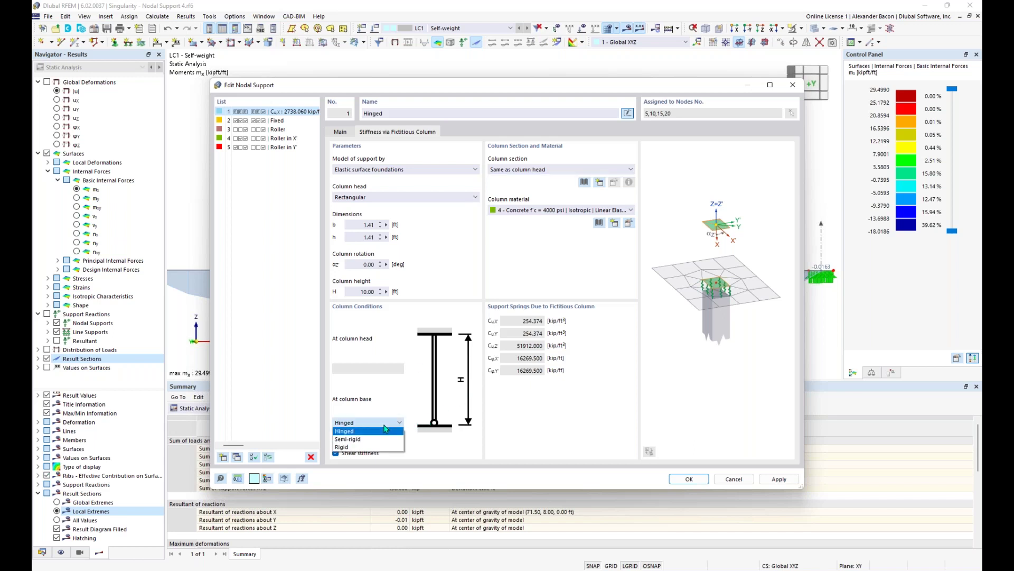
{"action": "left_click", "coordinate": [385, 430]}
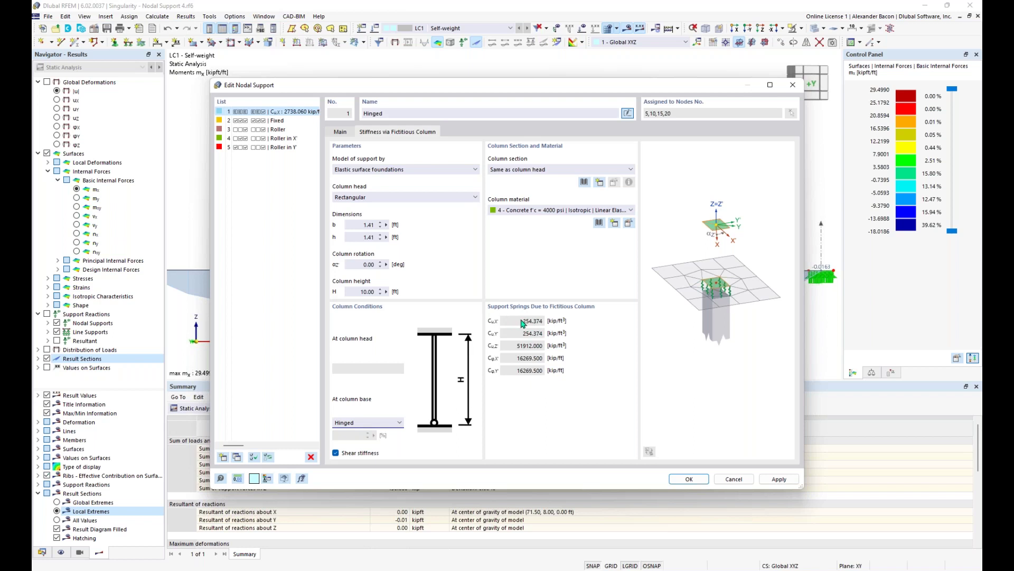
{"action": "left_click", "coordinate": [343, 135]}
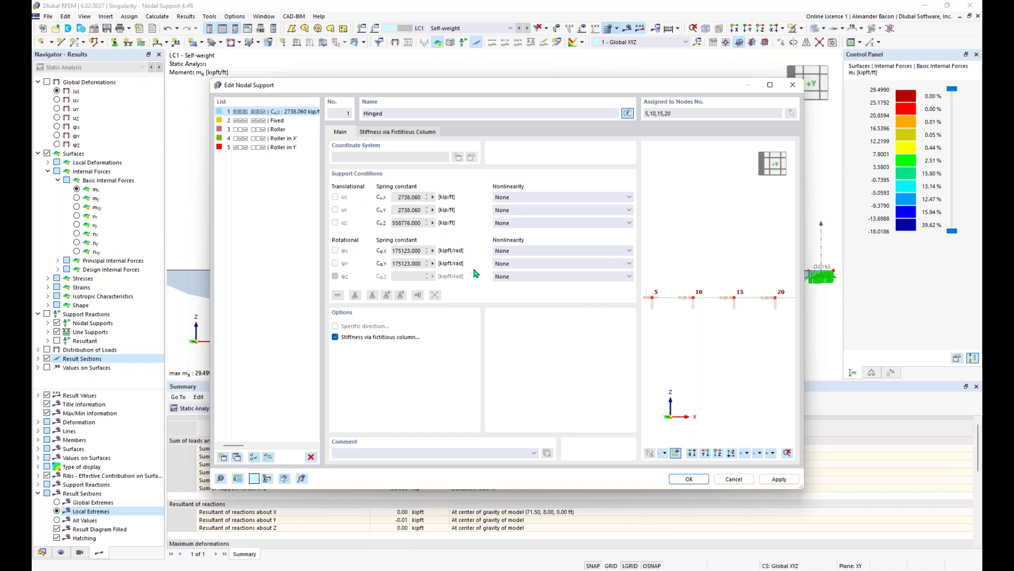
- Examine the fictitious columns at the supported nodes in the support dialog's model preview
{"action": "middle_click_drag", "start_coordinate": [703, 308], "coordinate": [755, 356], "text": "ctrl"}
{"action": "scroll", "coordinate": [684, 322], "scroll_direction": "up", "scroll_amount": 5}
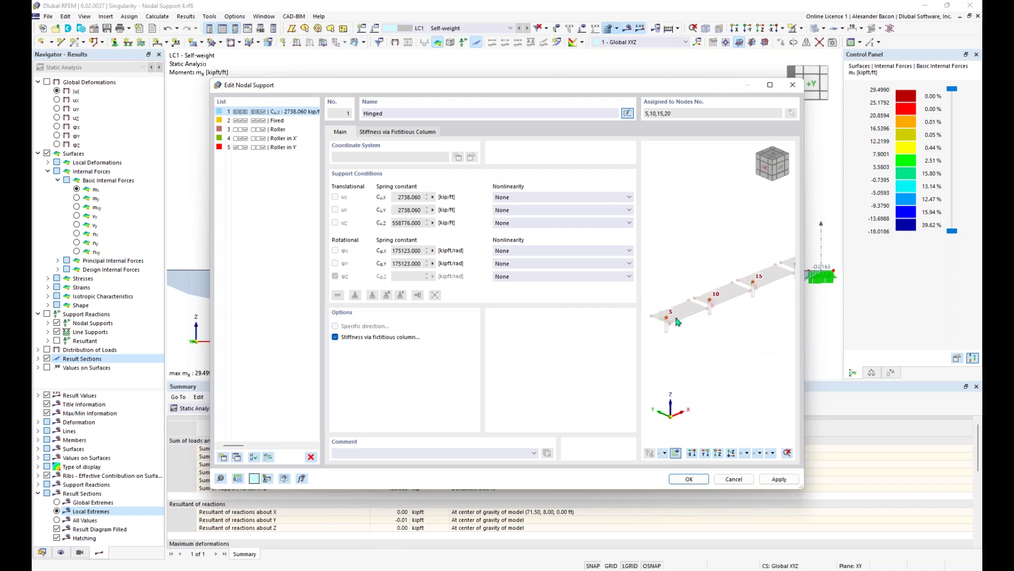
{"action": "middle_click_drag", "start_coordinate": [734, 302], "coordinate": [698, 330]}
{"action": "scroll", "coordinate": [698, 330], "scroll_direction": "up", "scroll_amount": 3}
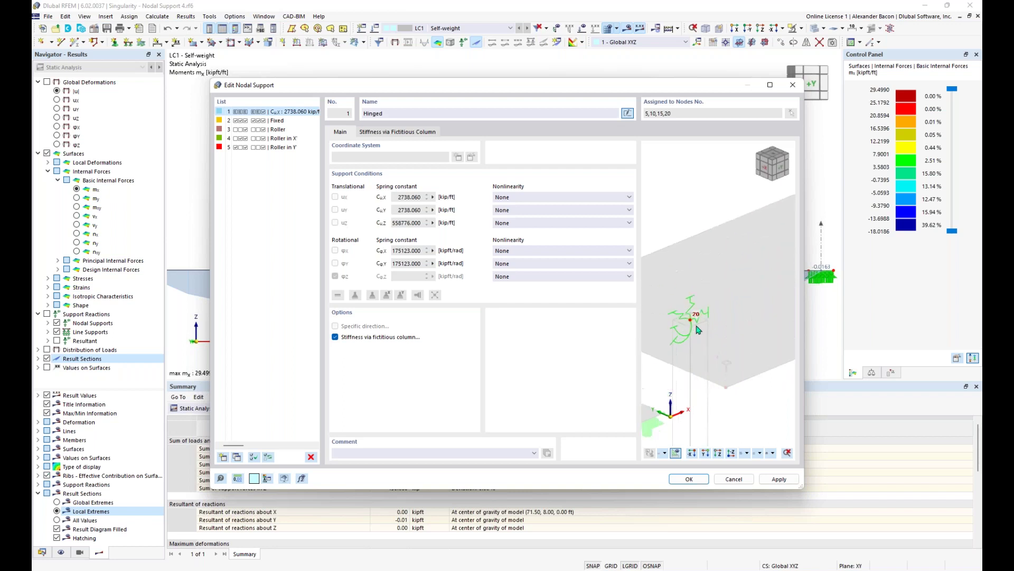
{"action": "scroll", "coordinate": [697, 329], "scroll_direction": "up", "scroll_amount": 2}
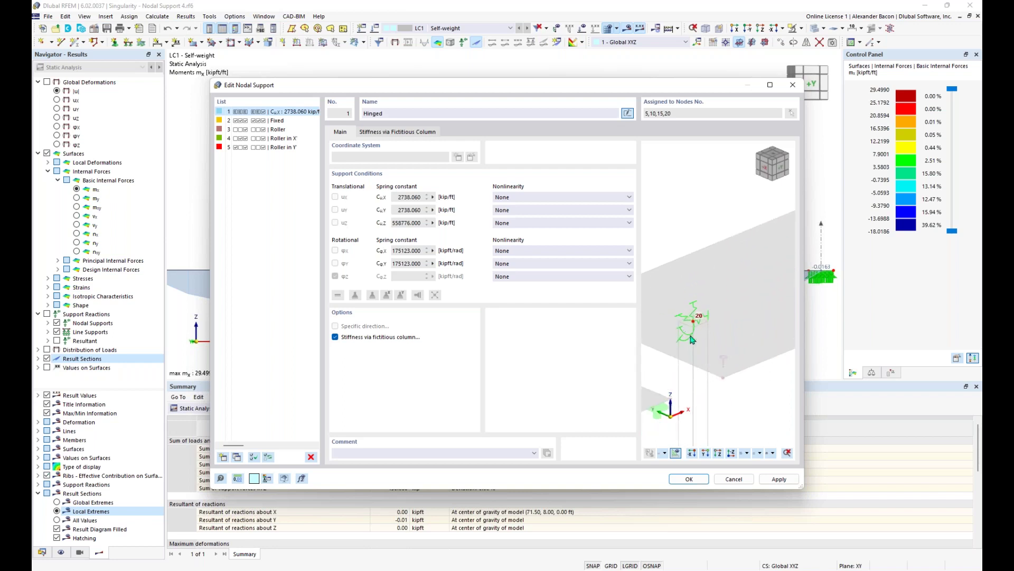
{"action": "scroll", "coordinate": [692, 340], "scroll_direction": "down", "scroll_amount": 2}
{"action": "middle_click_drag", "start_coordinate": [696, 346], "coordinate": [725, 355]}
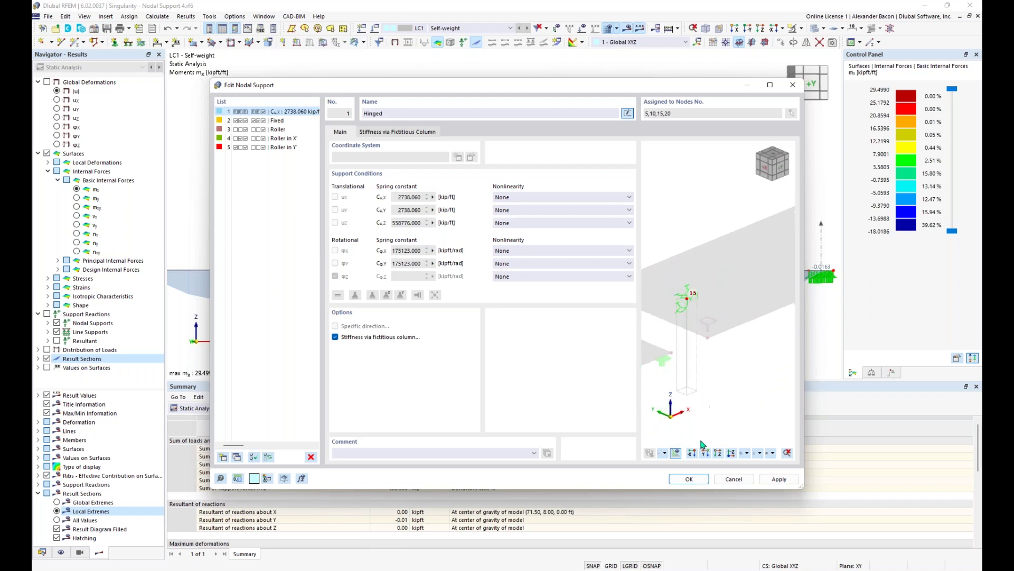
- Apply the nodal support changes, accept deleting the results and mesh, and confirm the edit of node 20
{"action": "left_click", "coordinate": [689, 478]}
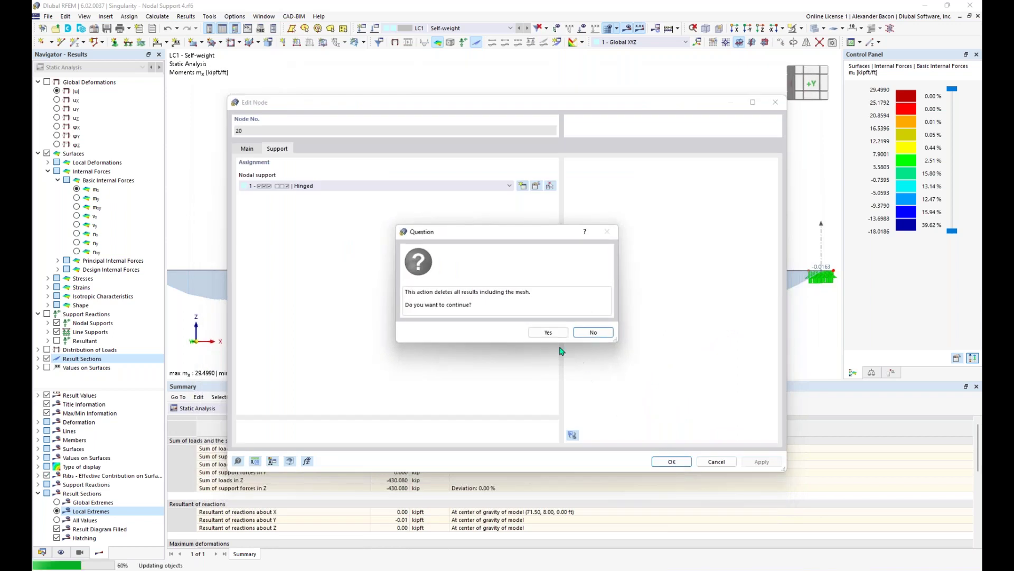
{"action": "left_click", "coordinate": [547, 332]}
{"action": "left_click", "coordinate": [672, 461]}
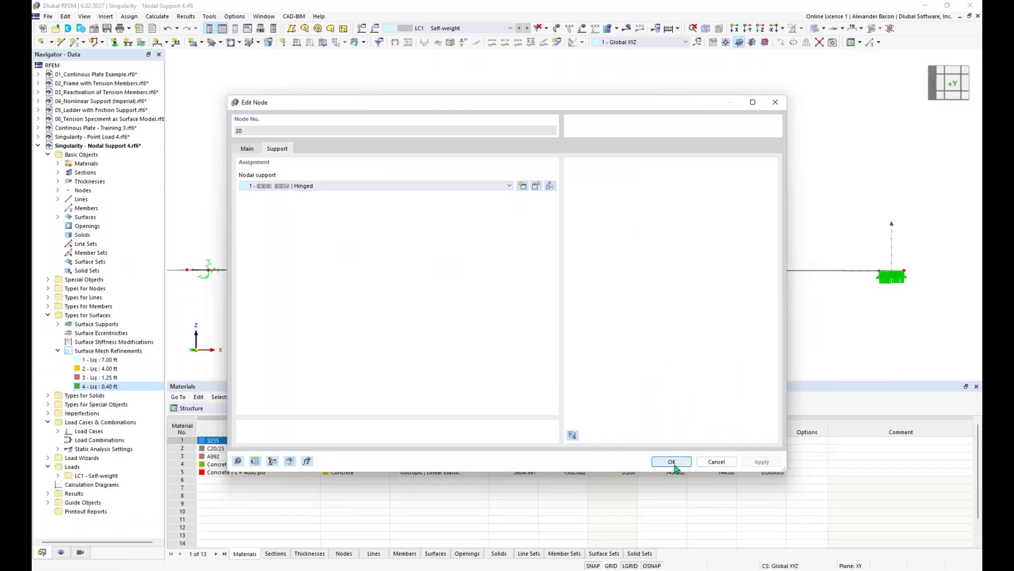
- Inspect the modified nodal supports on the four plates and read the stiffness information of the fourth plate's support
{"action": "middle_click_drag", "start_coordinate": [655, 333], "coordinate": [579, 323]}
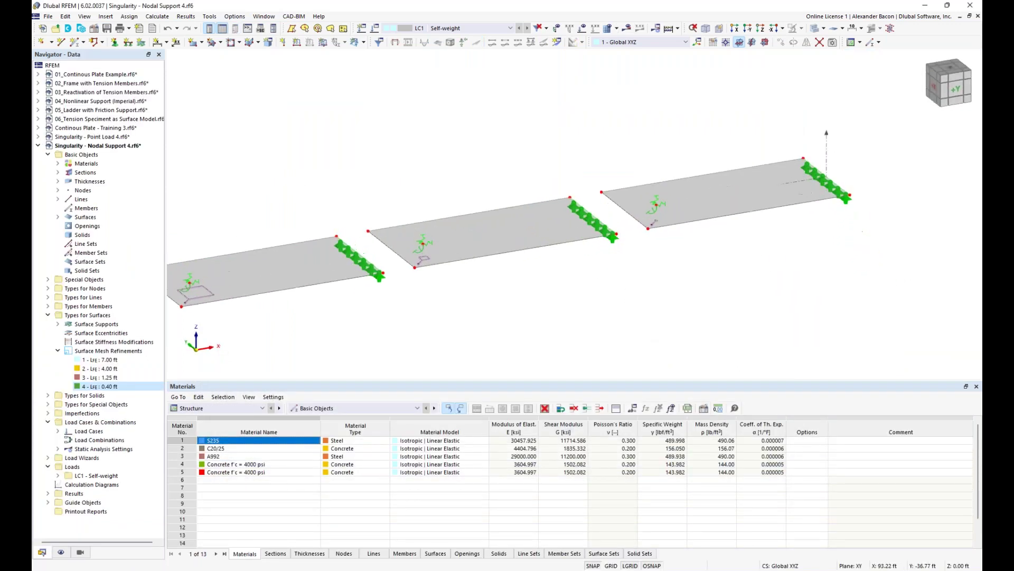
{"action": "scroll", "coordinate": [604, 294], "scroll_direction": "down", "scroll_amount": 2}
{"action": "scroll", "coordinate": [482, 302], "scroll_direction": "up", "scroll_amount": 3}
{"action": "middle_click_drag", "start_coordinate": [352, 296], "coordinate": [506, 267]}
{"action": "middle_click_drag", "start_coordinate": [619, 272], "coordinate": [616, 294]}
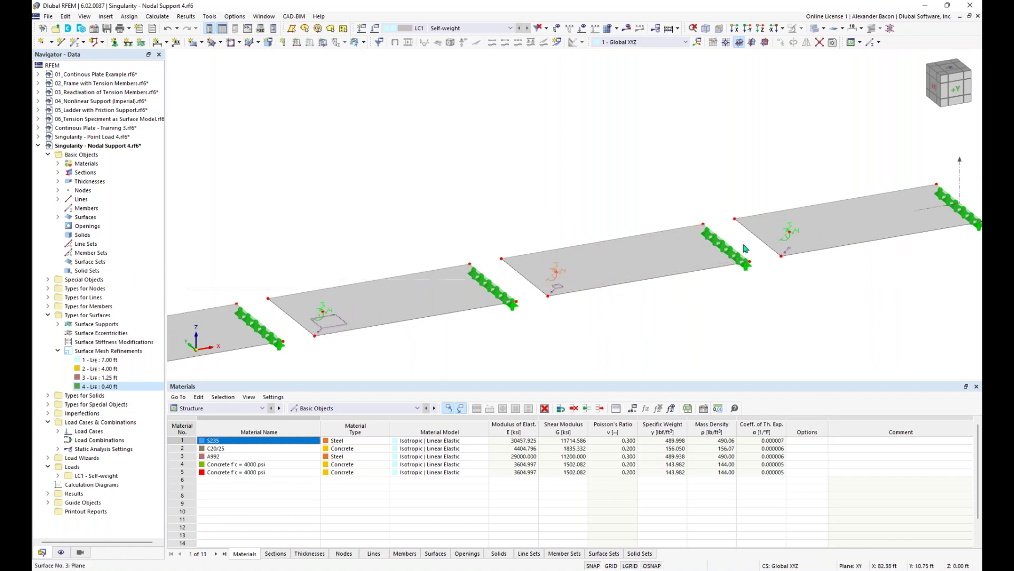
{"action": "mouse_move", "coordinate": [790, 230]}
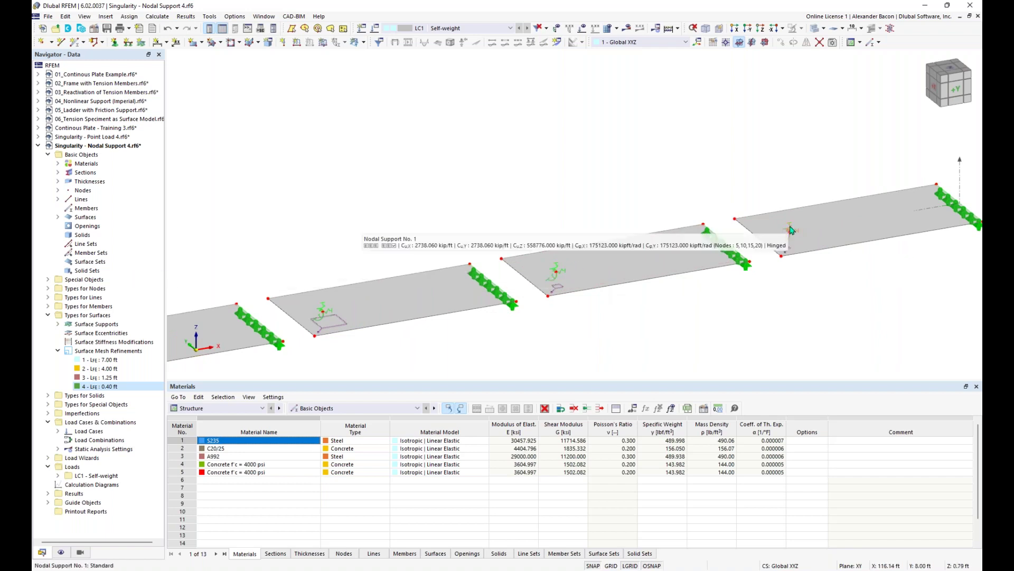
- Calculate the whole model and view the mx moments of all four plates from the side
{"action": "scroll", "coordinate": [654, 335], "scroll_direction": "down", "scroll_amount": 4}
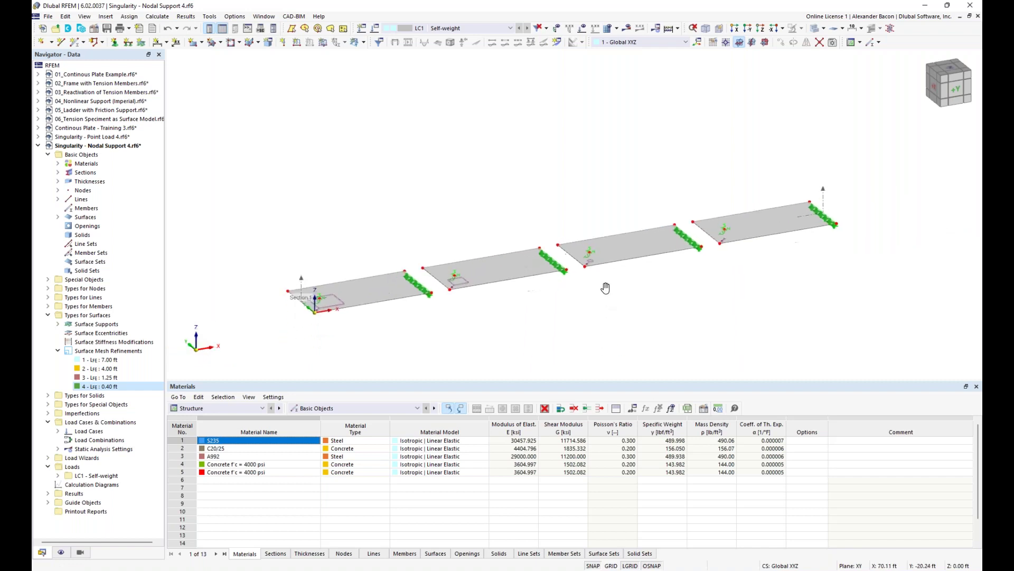
{"action": "left_click", "coordinate": [670, 29]}
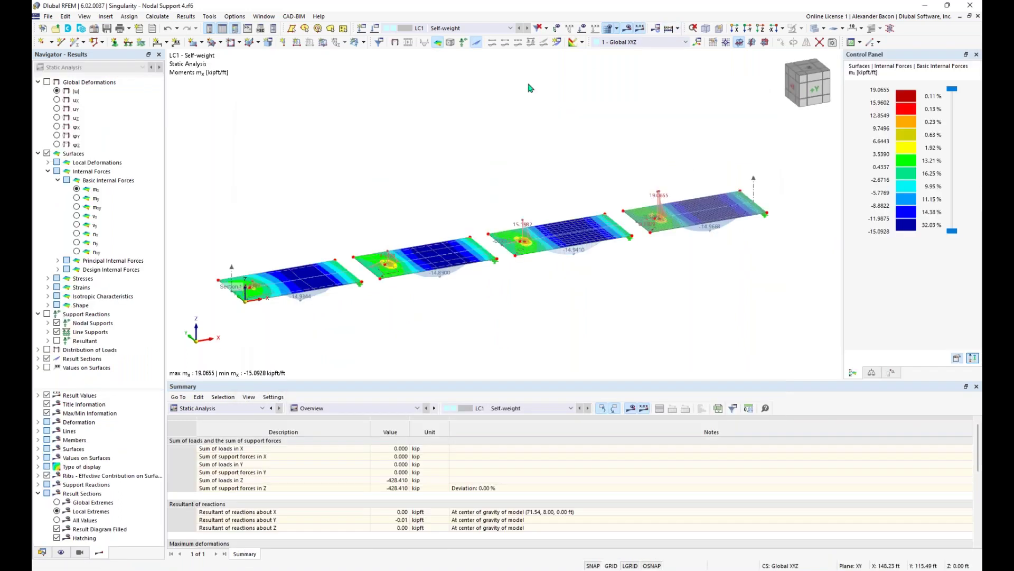
{"action": "middle_click_drag", "start_coordinate": [450, 297], "coordinate": [402, 237], "text": "ctrl"}
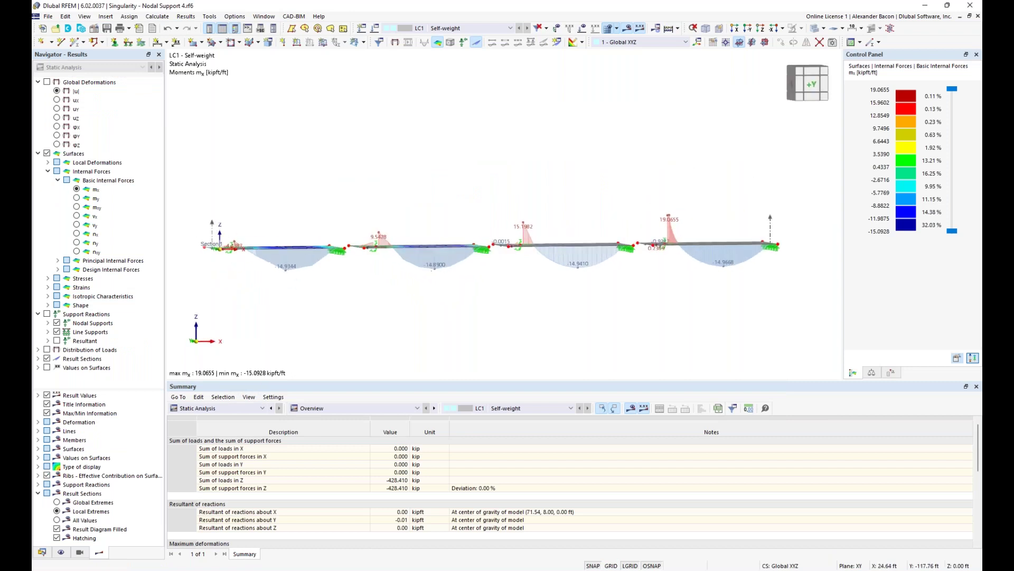
- Display the global deformations |u| of the four plates and inspect their deflected shapes
{"action": "left_click", "coordinate": [47, 82]}
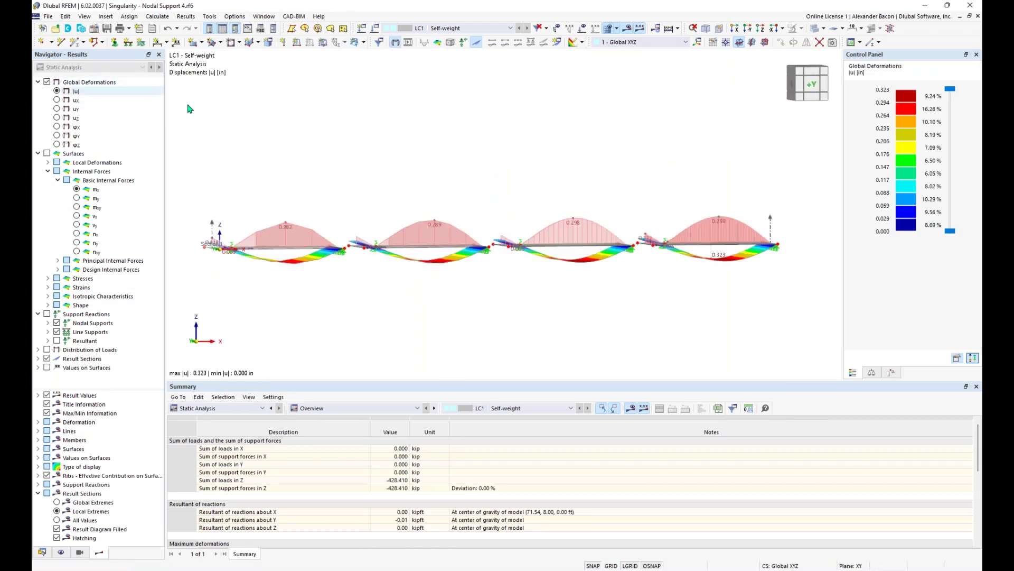
{"action": "mouse_move", "coordinate": [294, 129]}
{"action": "middle_mouse_down", "text": "ctrl"}
{"action": "mouse_move", "coordinate": [317, 136]}
{"action": "mouse_move", "coordinate": [306, 145]}
{"action": "middle_mouse_up", "text": "ctrl"}
{"action": "right_click", "coordinate": [306, 144]}
{"action": "key", "text": "Escape"}
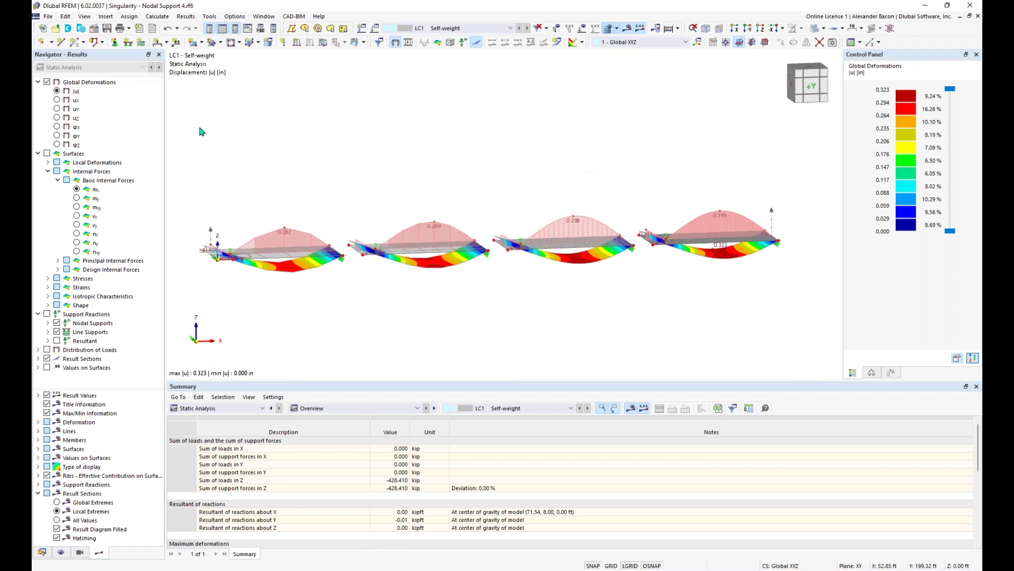
- Display the surface moments mx again and compare their distribution and peaks at the nodal supports across the four plates
{"action": "left_click", "coordinate": [47, 154]}
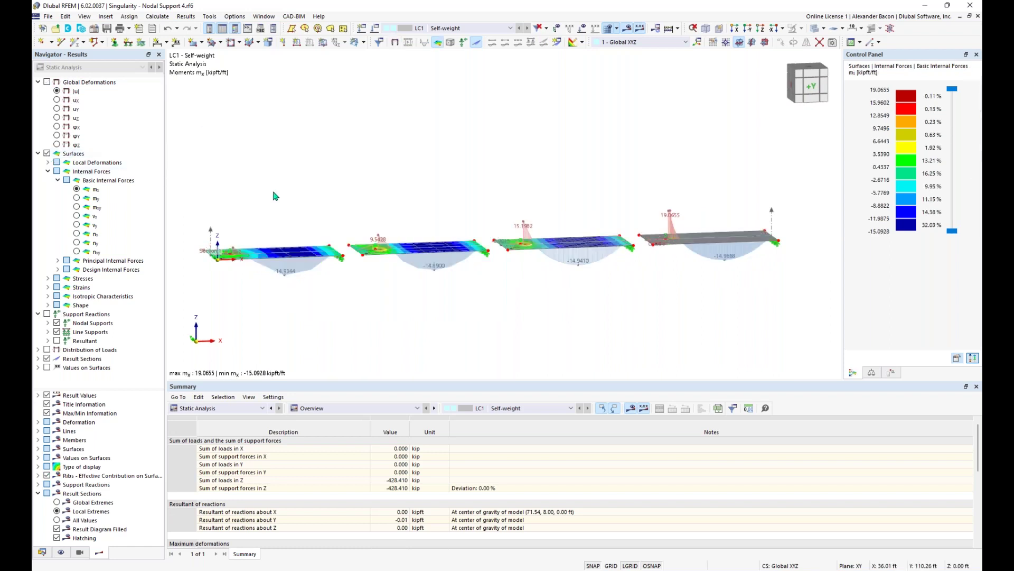
{"action": "middle_click_drag", "start_coordinate": [262, 201], "coordinate": [313, 228], "text": "ctrl"}
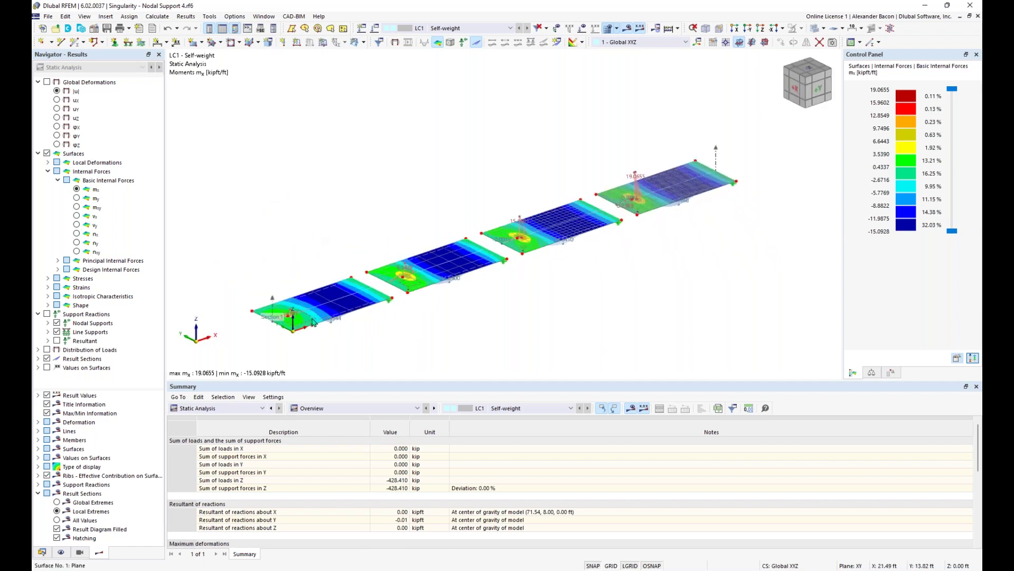
{"action": "scroll", "coordinate": [312, 322], "scroll_direction": "up", "scroll_amount": 2}
{"action": "middle_click_drag", "start_coordinate": [457, 310], "coordinate": [411, 287], "text": "ctrl"}
{"action": "scroll", "coordinate": [415, 290], "scroll_direction": "down", "scroll_amount": 2}
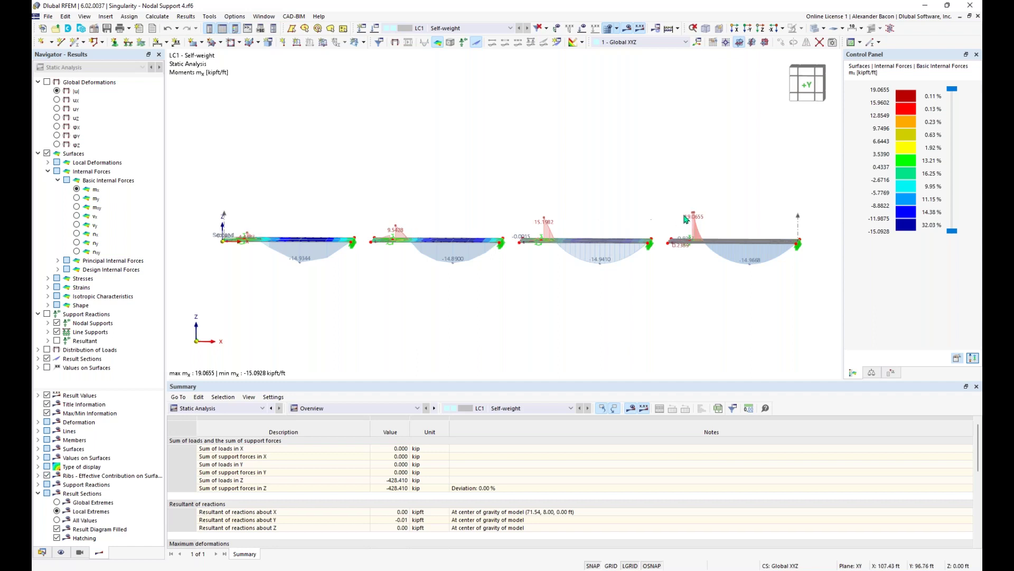
{"action": "middle_click_drag", "start_coordinate": [629, 204], "coordinate": [683, 224], "text": "ctrl"}
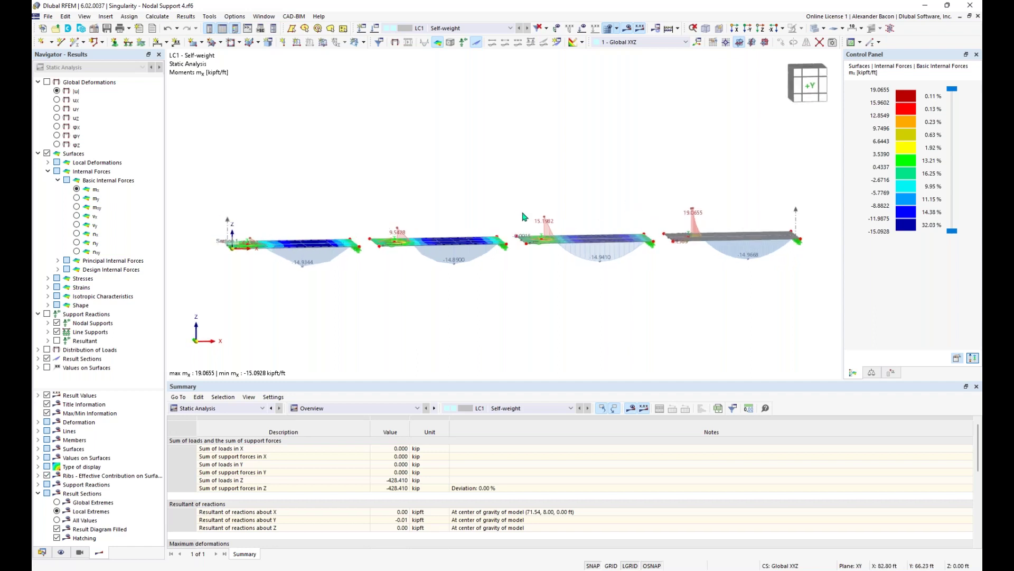
{"action": "middle_click_drag", "start_coordinate": [414, 192], "coordinate": [458, 215], "text": "ctrl"}
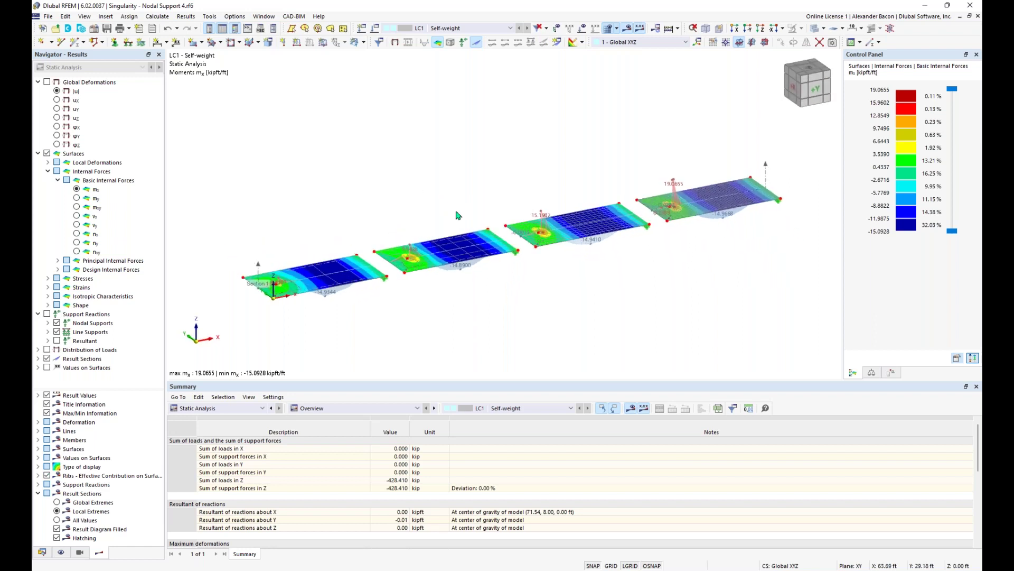
{"action": "scroll", "coordinate": [296, 282], "scroll_direction": "up", "scroll_amount": 2}
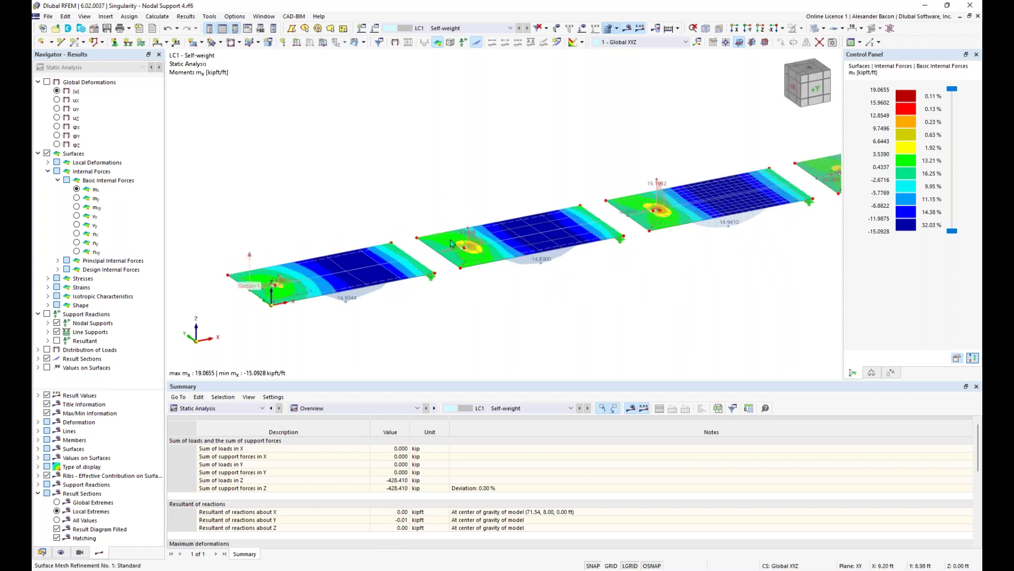
{"action": "middle_click_drag", "start_coordinate": [720, 255], "coordinate": [667, 267]}
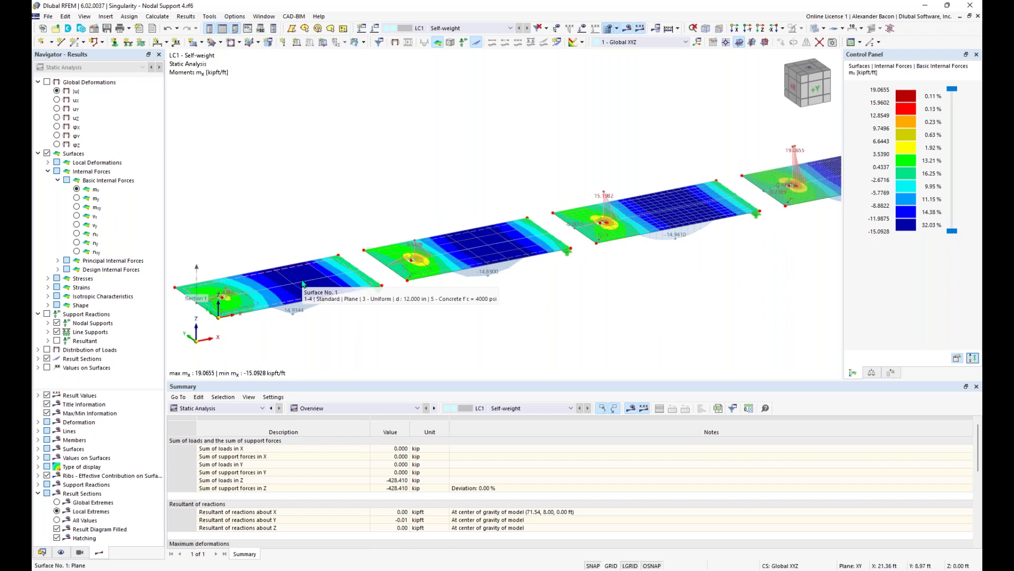
{"action": "middle_click_drag", "start_coordinate": [278, 229], "coordinate": [289, 230]}
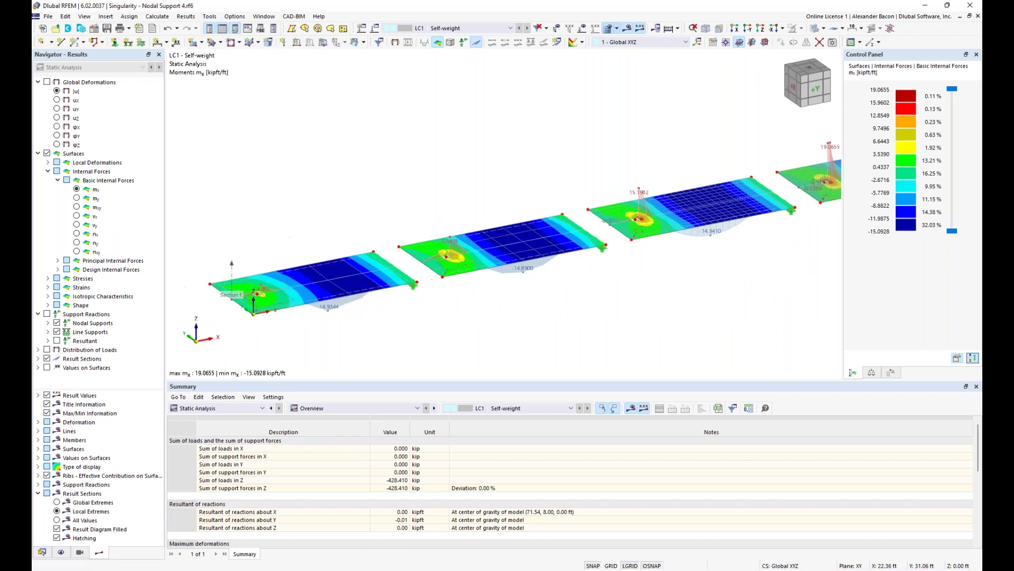
- Start a new nodal mesh refinement for node 5, at the nodal support of the first plate
{"action": "scroll", "coordinate": [268, 290], "scroll_direction": "up", "scroll_amount": 5}
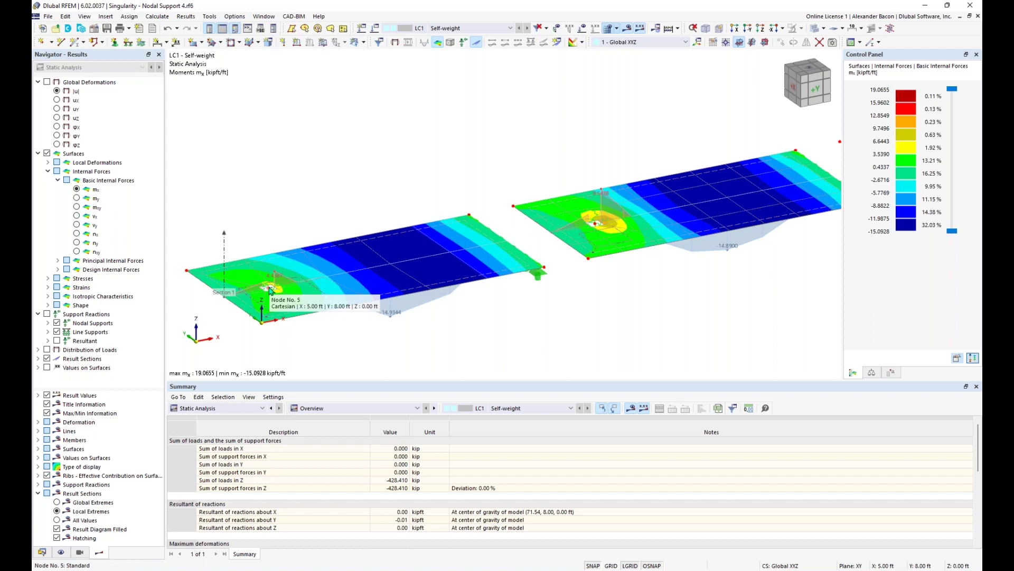
{"action": "right_click", "coordinate": [270, 290]}
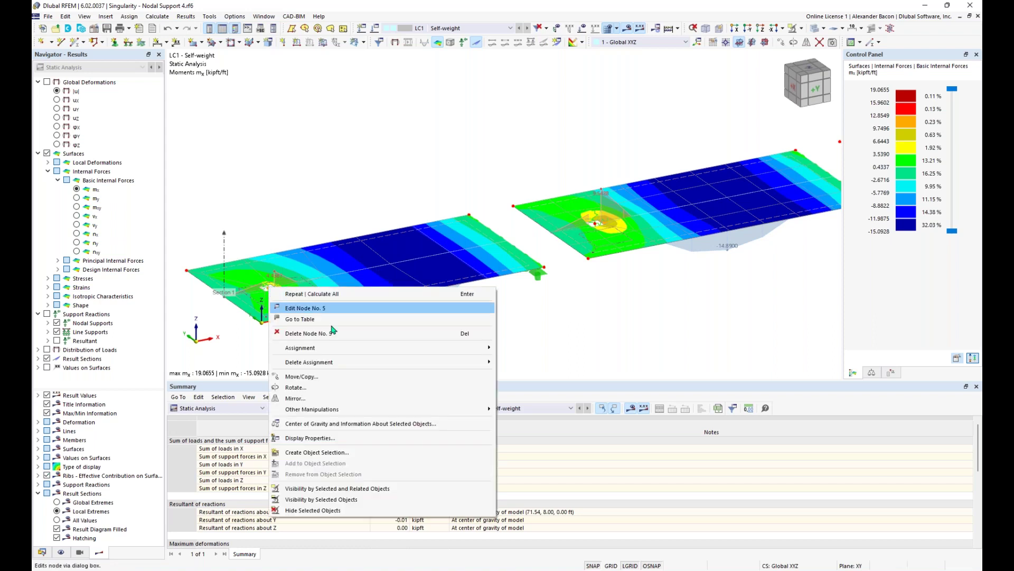
{"action": "mouse_move", "coordinate": [369, 347]}
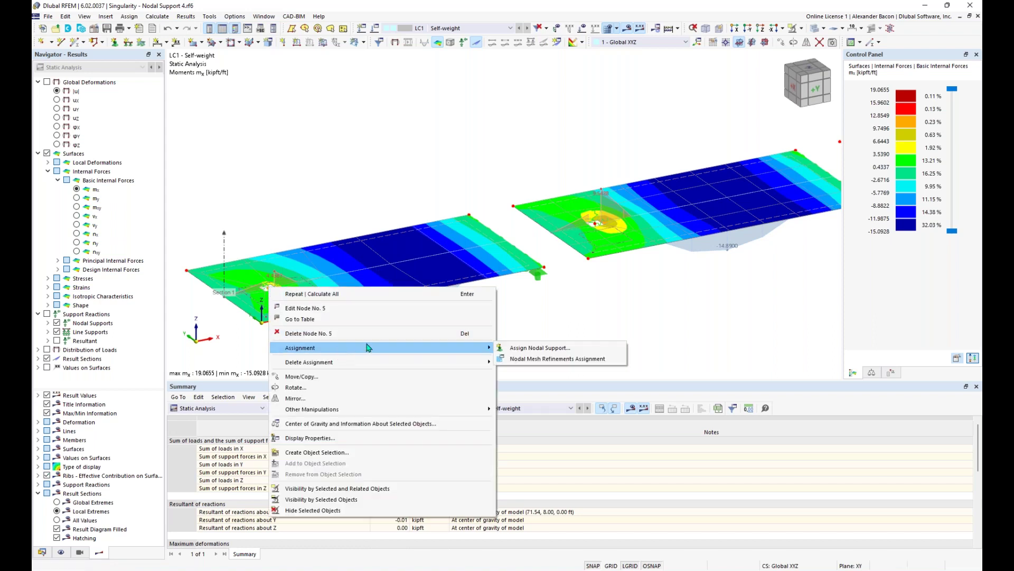
{"action": "left_click", "coordinate": [526, 360]}
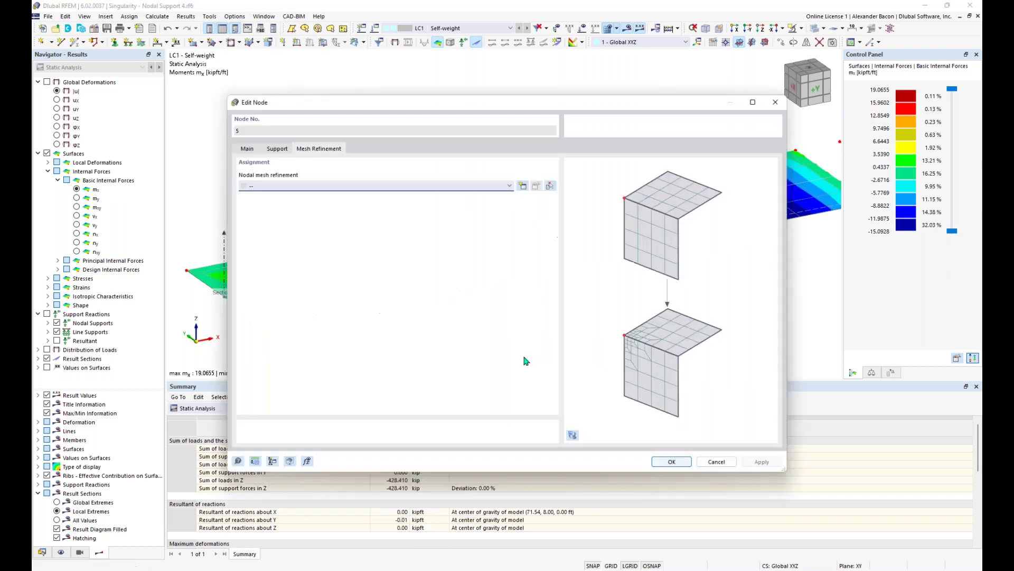
{"action": "left_click", "coordinate": [415, 187]}
{"action": "left_click", "coordinate": [414, 204]}
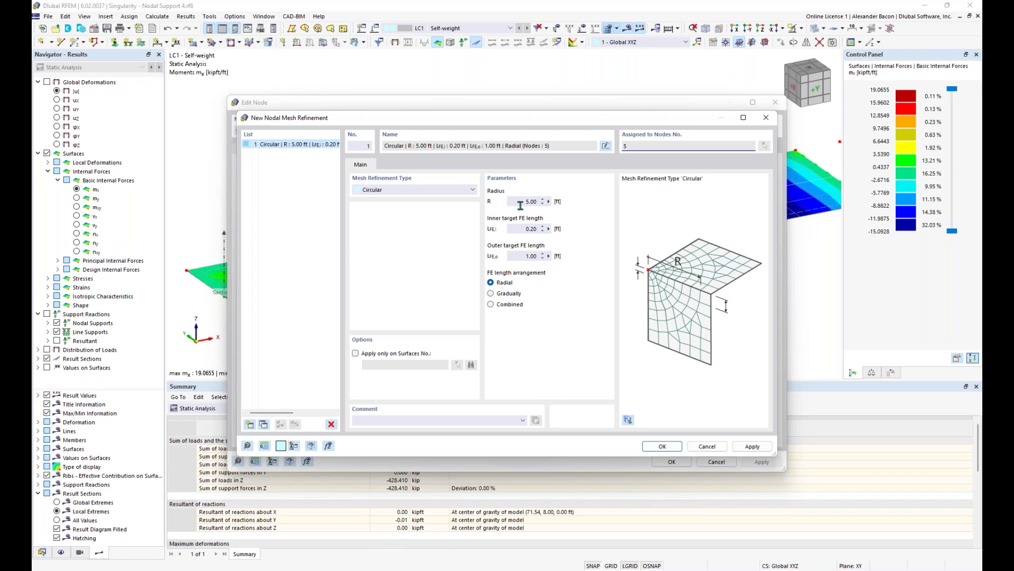
- Try the Rectangular mesh refinement type and switch back to Circular
{"action": "left_click", "coordinate": [410, 190]}
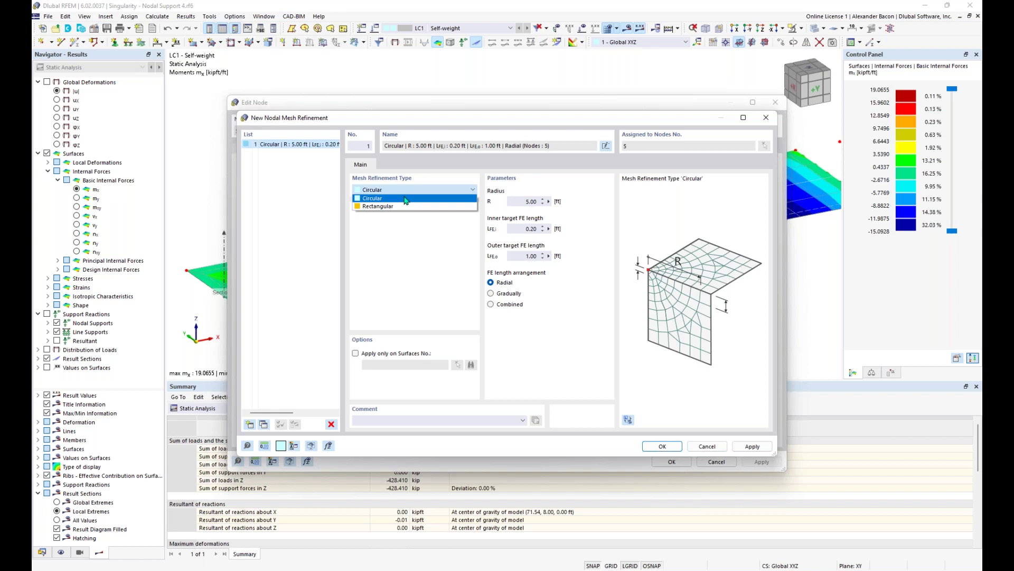
{"action": "left_click", "coordinate": [407, 206]}
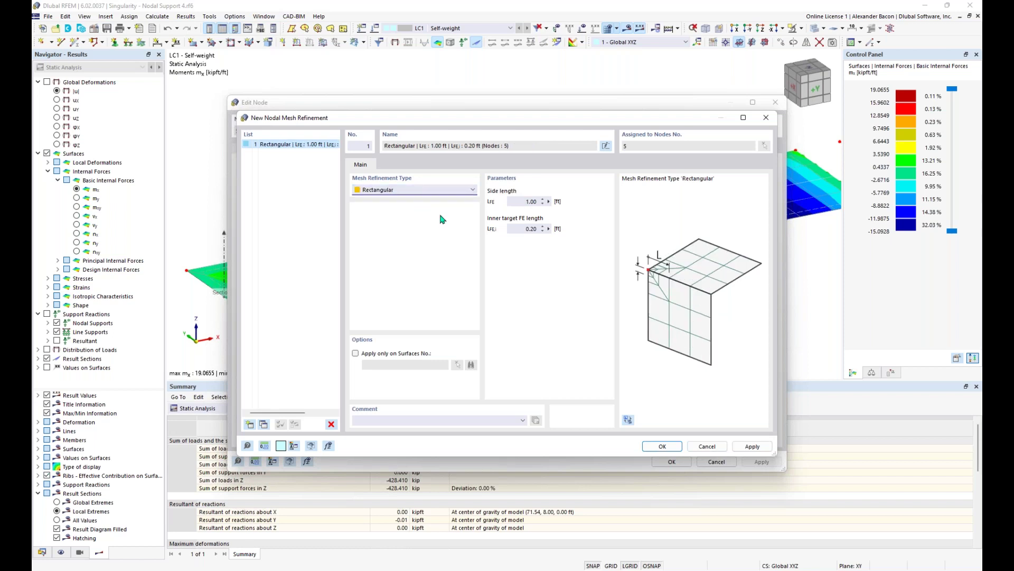
{"action": "left_click", "coordinate": [414, 193]}
{"action": "left_click", "coordinate": [408, 199]}
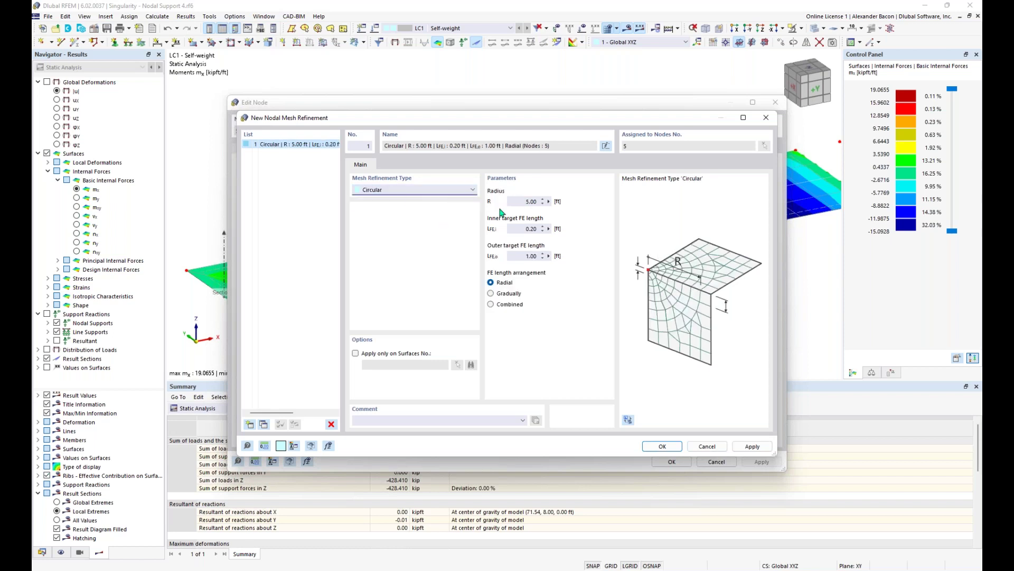
- Create the circular radial refinement with radius 5 ft, inner target FE length 0.33 ft and outer length 1 ft, accepting deletion of the results
{"action": "left_click", "coordinate": [515, 203]}
{"action": "left_click", "coordinate": [524, 228]}
{"action": "left_click", "coordinate": [528, 256]}
{"action": "left_click", "coordinate": [662, 446]}
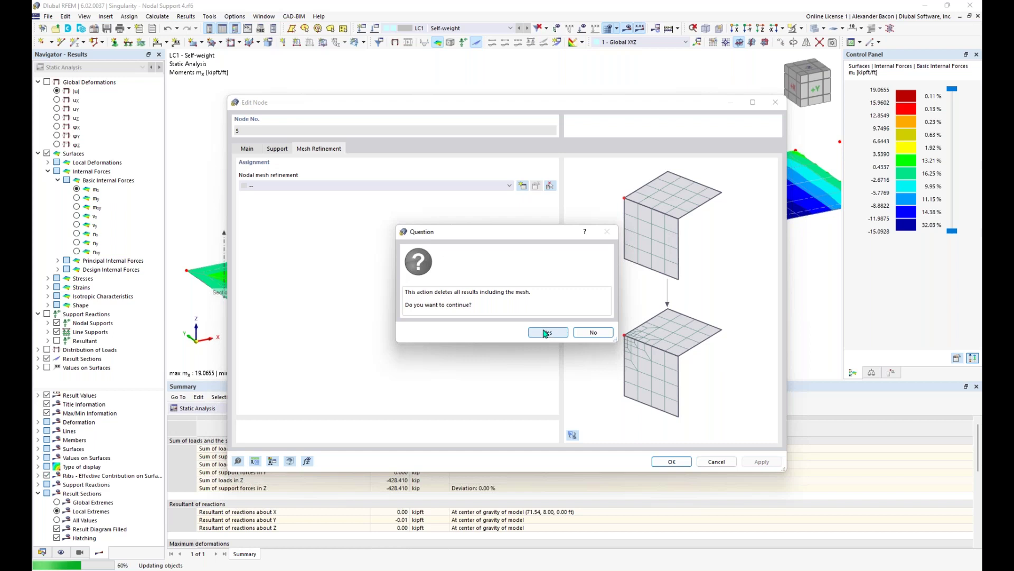
{"action": "left_click", "coordinate": [545, 333]}
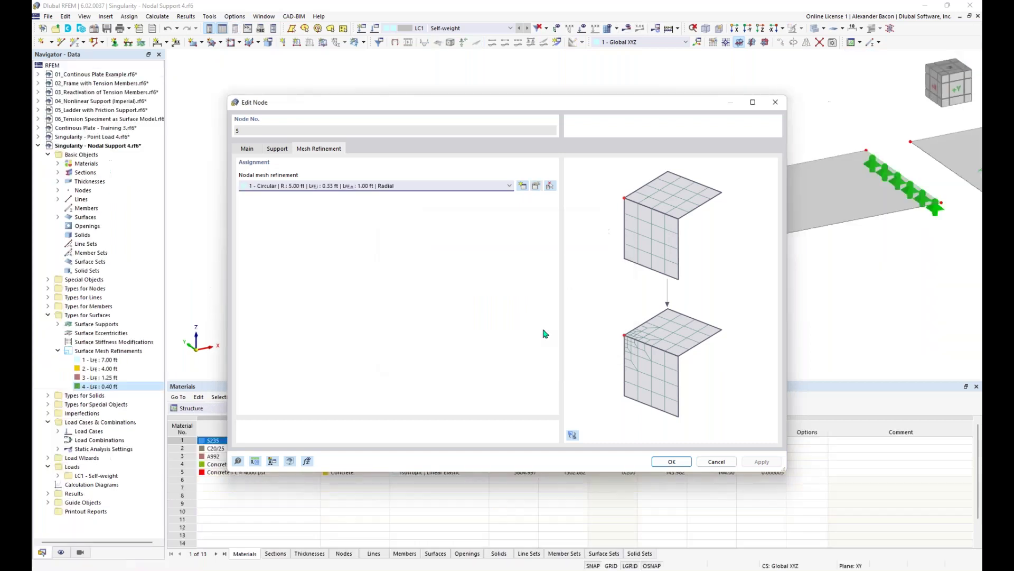
- Confirm the circular mesh refinement for node 5 and check its extent around the first plate's nodal support
{"action": "left_click", "coordinate": [672, 462]}
{"action": "scroll", "coordinate": [555, 332], "scroll_direction": "down", "scroll_amount": 2}
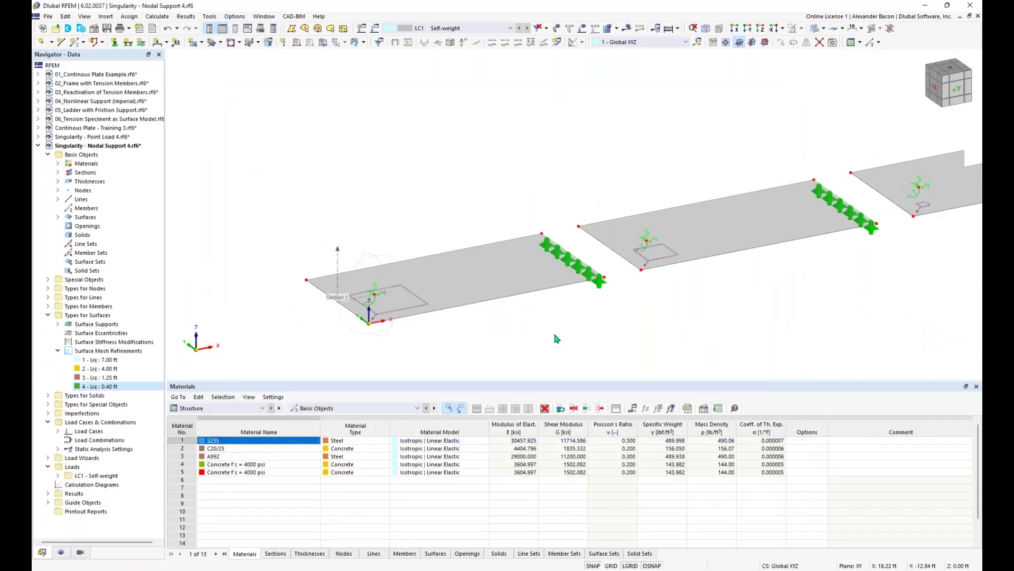
{"action": "scroll", "coordinate": [396, 304], "scroll_direction": "up", "scroll_amount": 4}
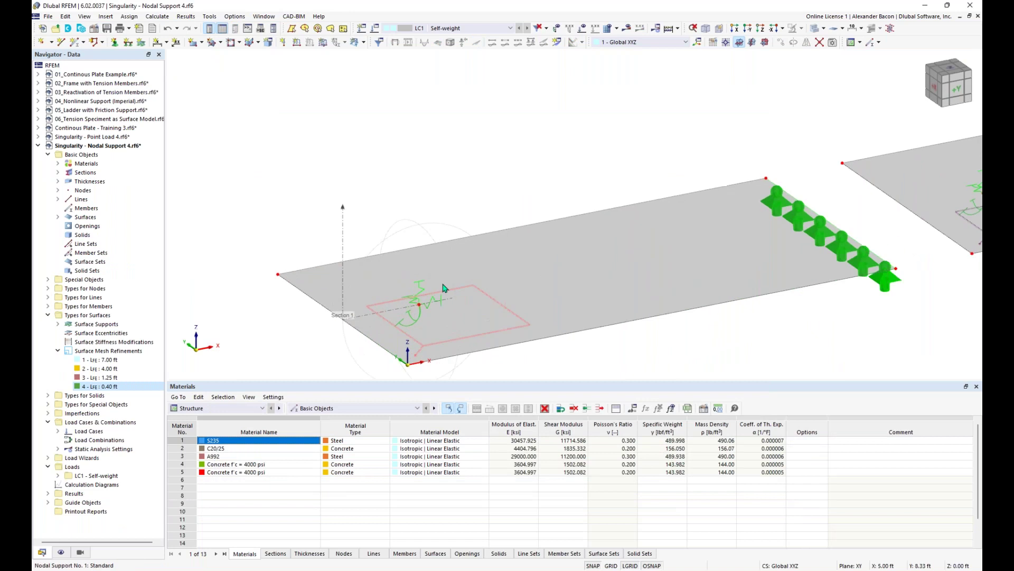
{"action": "scroll", "coordinate": [458, 167], "scroll_direction": "up", "scroll_amount": 5}
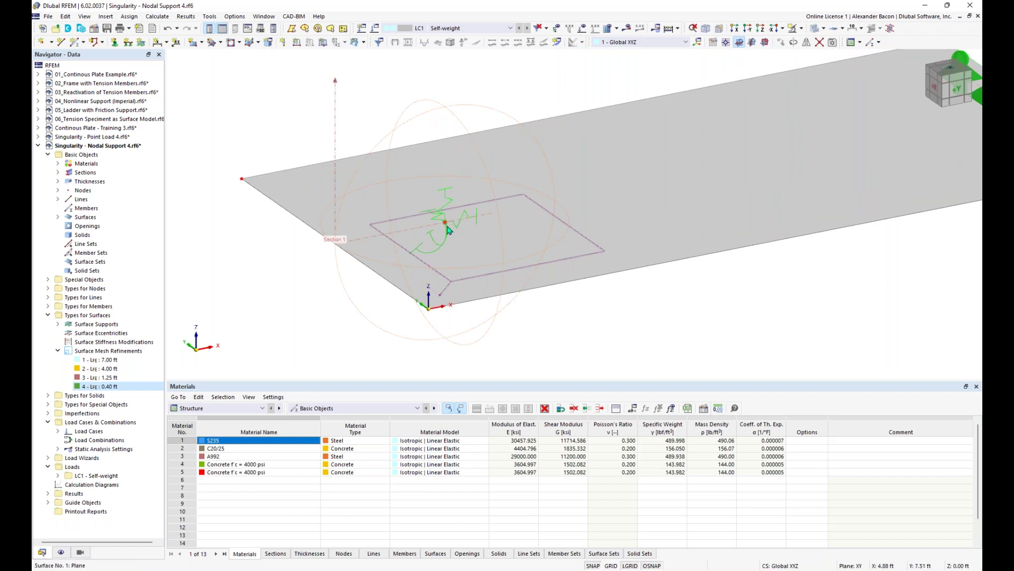
{"action": "scroll", "coordinate": [503, 128], "scroll_direction": "down", "scroll_amount": 3}
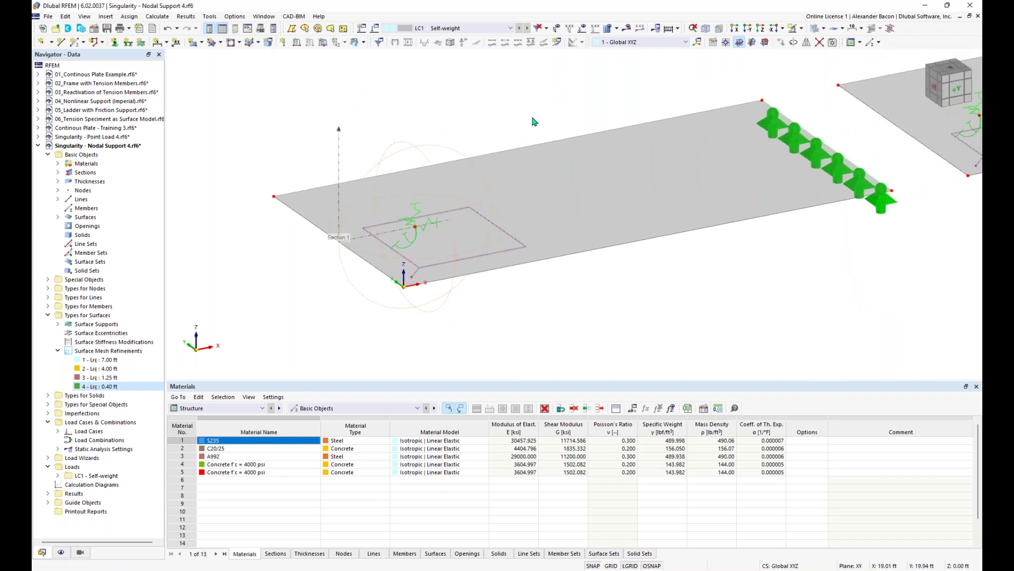
- Copy the circular nodal mesh refinement from the first plate's support node to the support nodes of the other three plates
{"action": "scroll", "coordinate": [624, 83], "scroll_direction": "down", "scroll_amount": 2}
{"action": "middle_click_drag", "start_coordinate": [624, 83], "coordinate": [335, 173]}
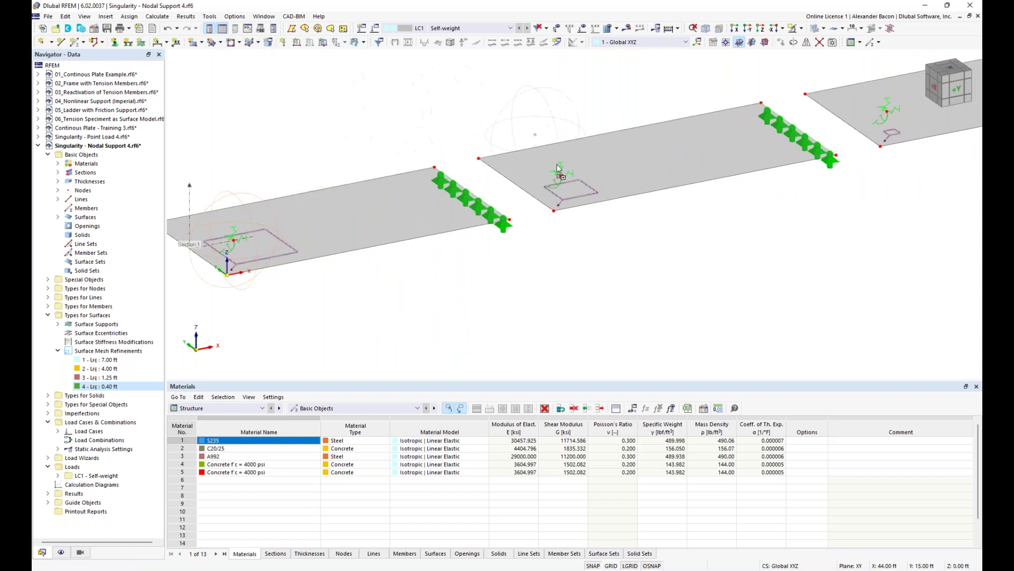
{"action": "middle_click_drag", "start_coordinate": [560, 179], "coordinate": [356, 234]}
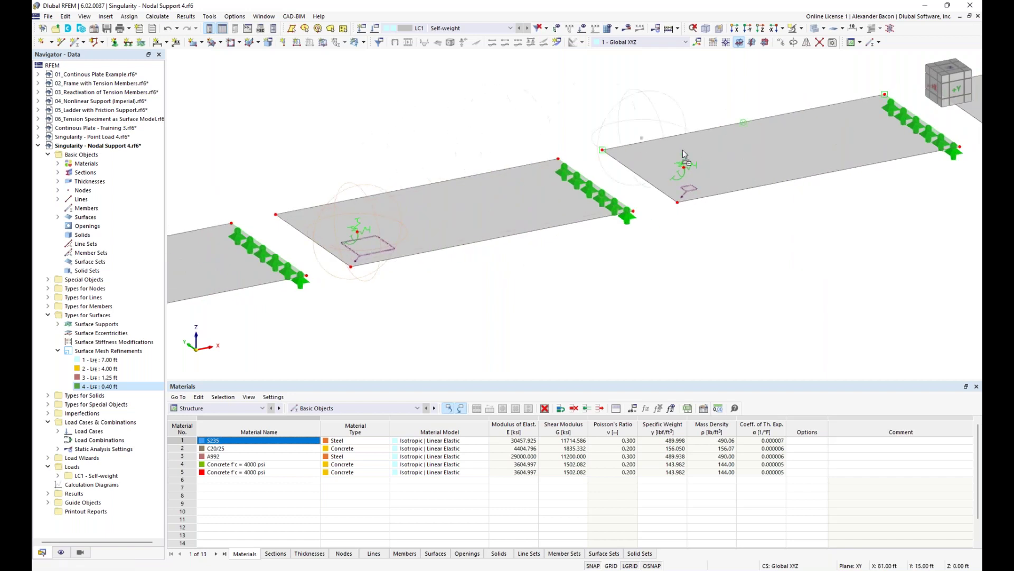
{"action": "middle_click_drag", "start_coordinate": [741, 228], "coordinate": [727, 238]}
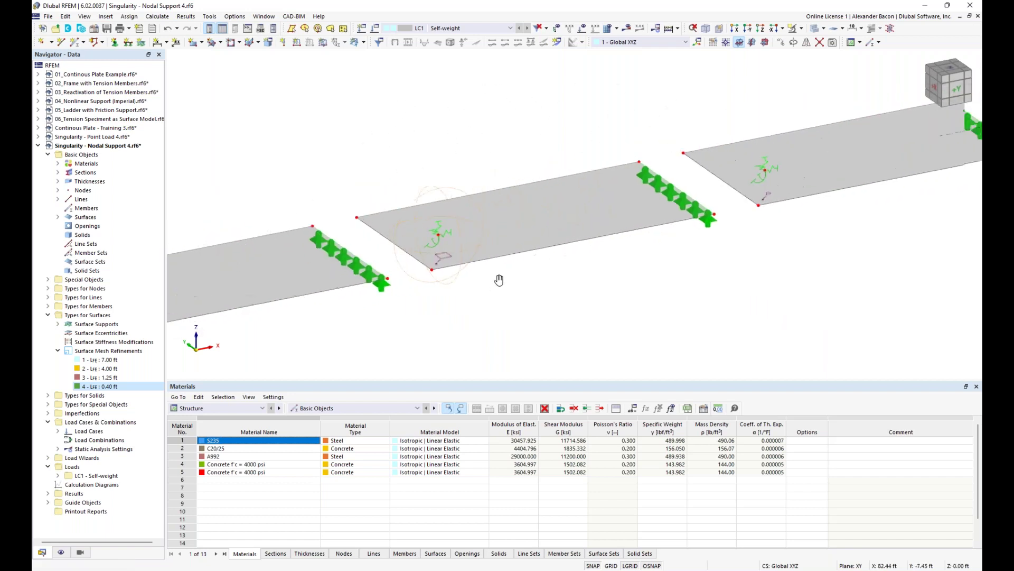
{"action": "left_click_drag", "start_coordinate": [342, 198], "coordinate": [670, 177], "text": "ctrl"}
{"action": "scroll", "coordinate": [669, 249], "scroll_direction": "down", "scroll_amount": 3}
{"action": "middle_click_drag", "start_coordinate": [669, 248], "coordinate": [676, 253]}
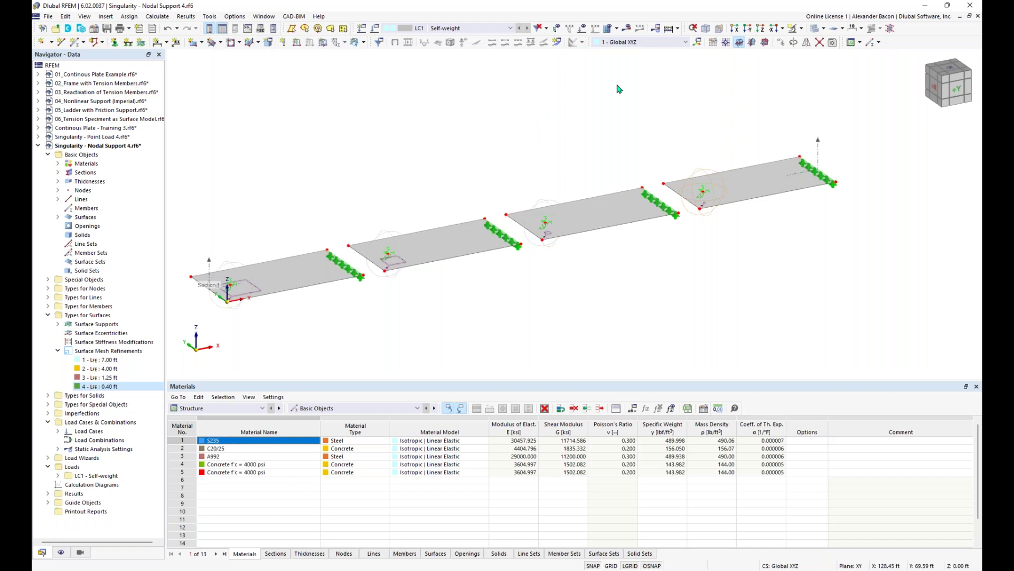
- Recalculate the self-weight load case with the refined mesh and compare the mx peaks at the nodal supports of the four plates
{"action": "left_click", "coordinate": [656, 28]}
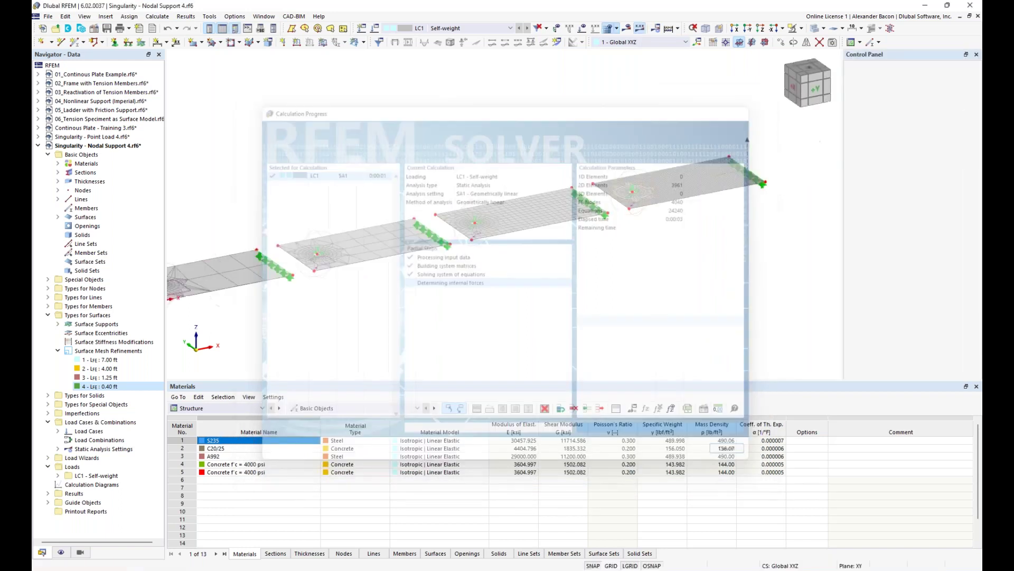
{"action": "middle_click_drag", "start_coordinate": [400, 300], "coordinate": [459, 287]}
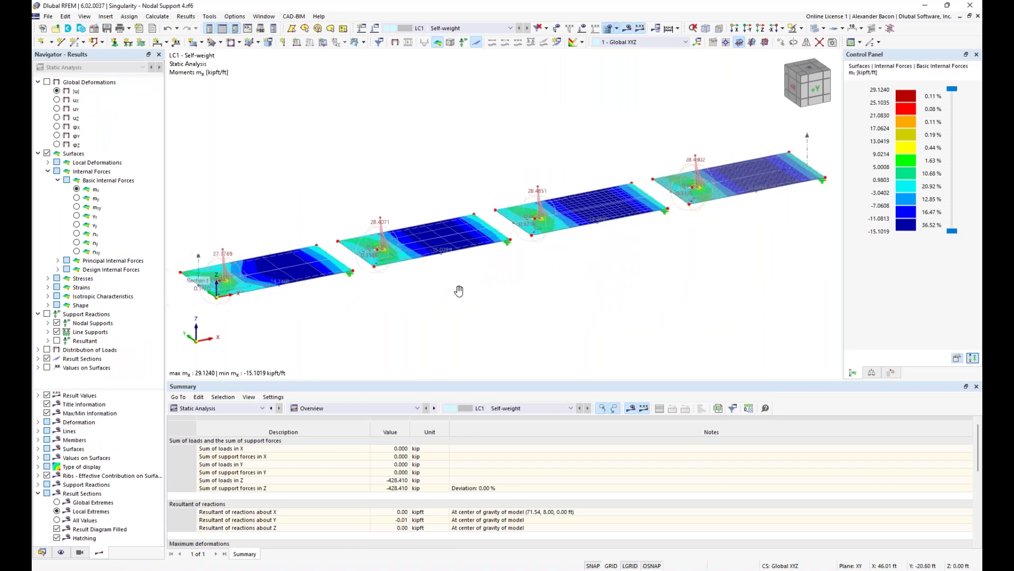
{"action": "scroll", "coordinate": [227, 292], "scroll_direction": "up", "scroll_amount": 4}
{"action": "scroll", "coordinate": [228, 292], "scroll_direction": "up", "scroll_amount": 1}
{"action": "middle_click_drag", "start_coordinate": [228, 292], "coordinate": [307, 292]}
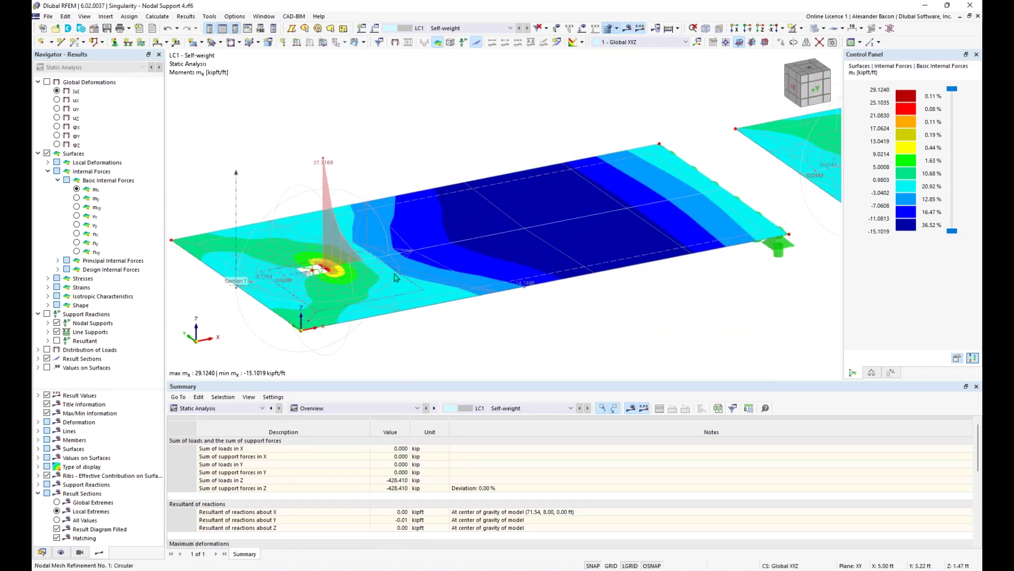
{"action": "scroll", "coordinate": [352, 280], "scroll_direction": "down", "scroll_amount": 5}
{"action": "middle_click_drag", "start_coordinate": [642, 300], "coordinate": [227, 261]}
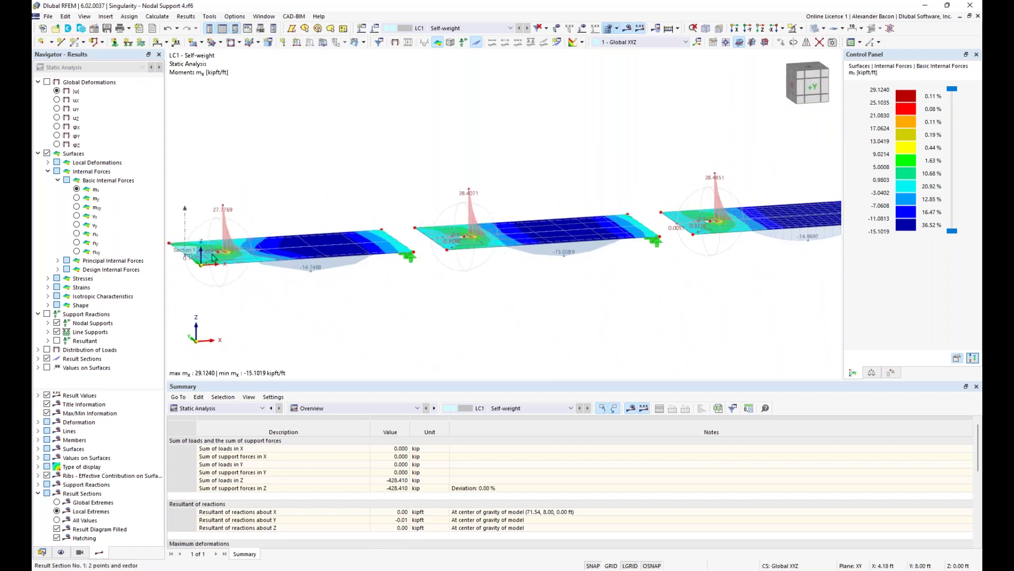
{"action": "scroll", "coordinate": [214, 258], "scroll_direction": "down", "scroll_amount": 2}
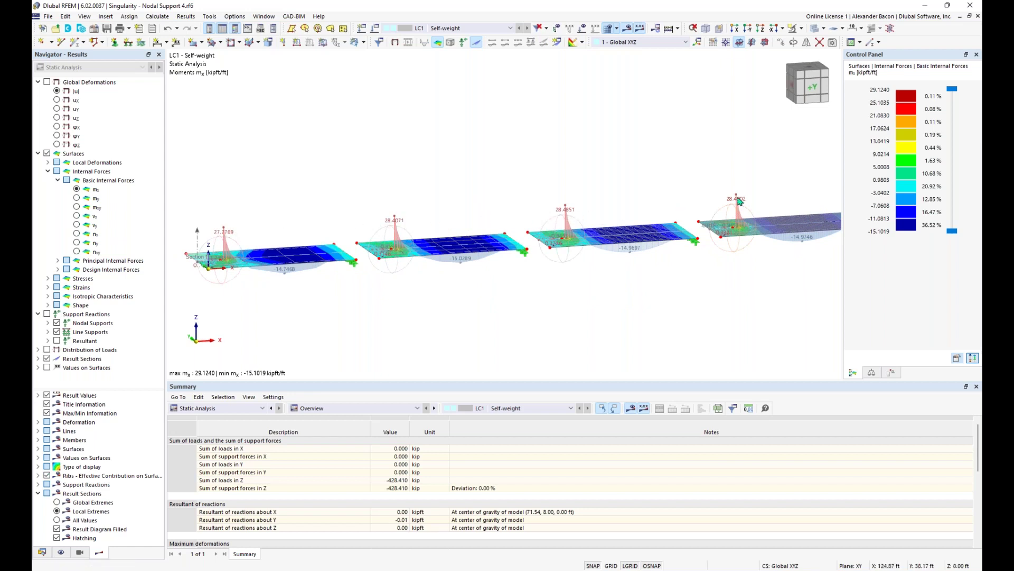
{"action": "middle_click_drag", "start_coordinate": [630, 238], "coordinate": [580, 293], "text": "ctrl"}
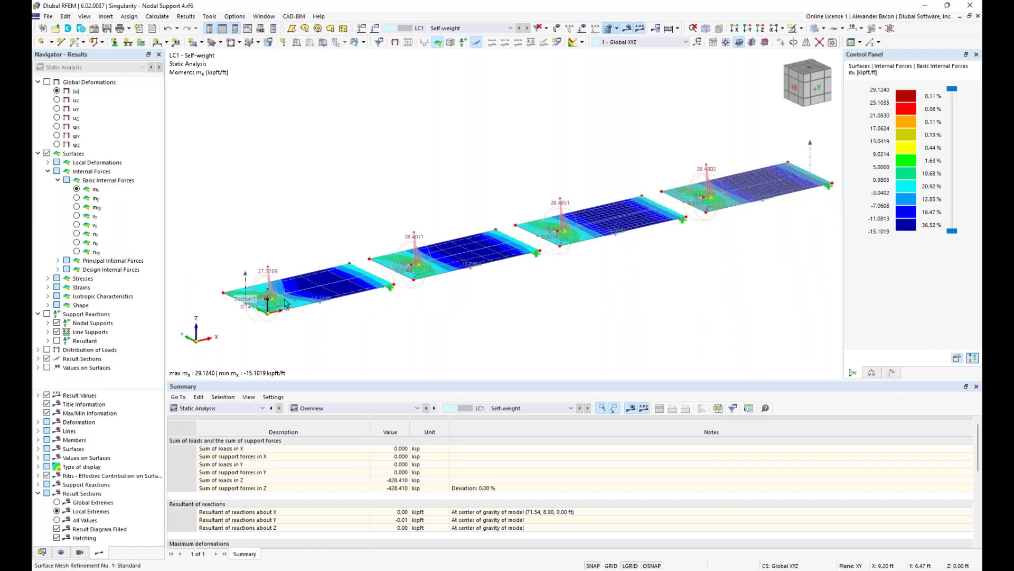
- Examine the moments mx and the refined mesh closely around the first plate's nodal support and result section
{"action": "scroll", "coordinate": [267, 301], "scroll_direction": "up", "scroll_amount": 1}
{"action": "scroll", "coordinate": [267, 302], "scroll_direction": "up", "scroll_amount": 6}
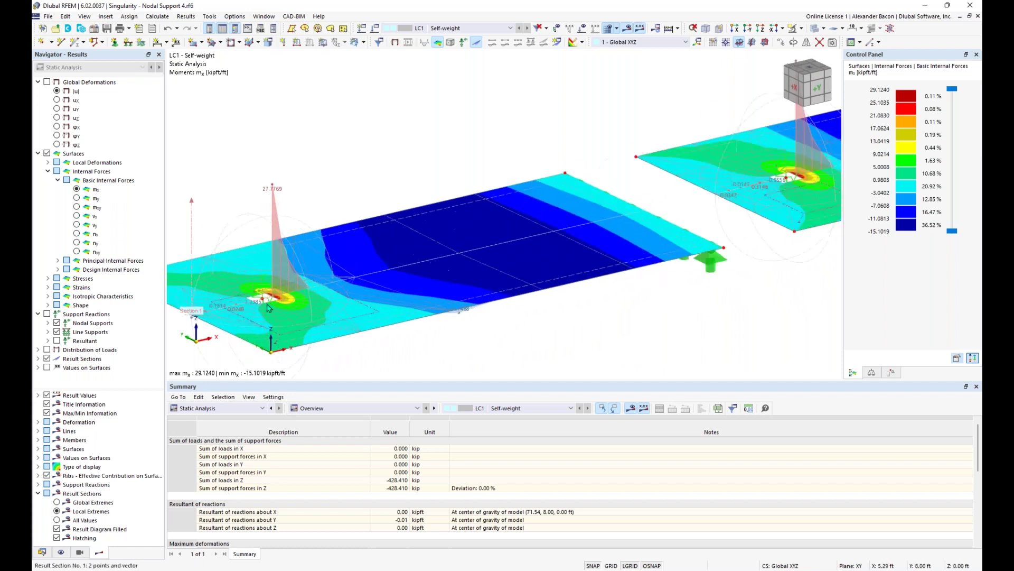
{"action": "scroll", "coordinate": [330, 300], "scroll_direction": "up", "scroll_amount": 1}
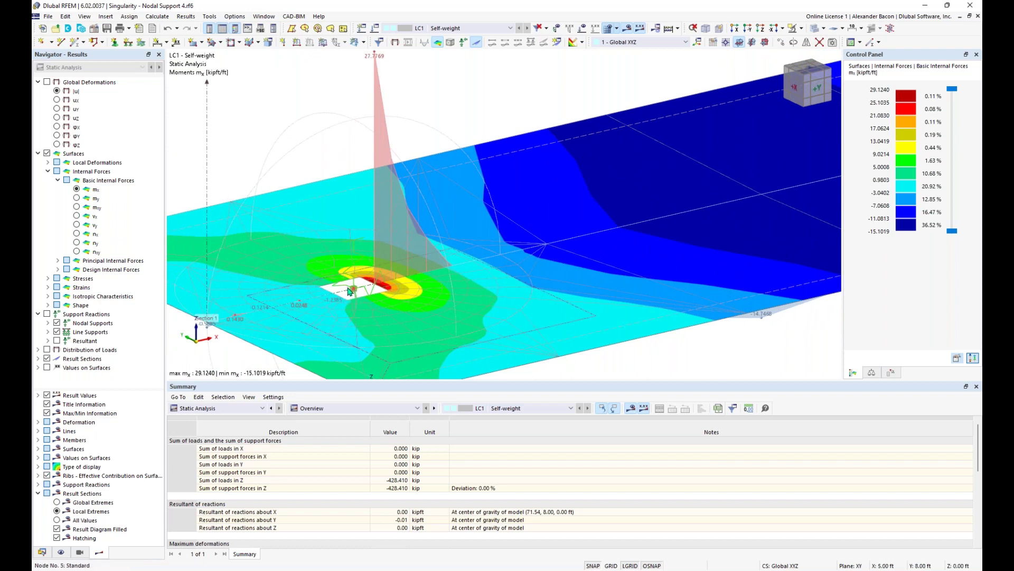
{"action": "scroll", "coordinate": [354, 300], "scroll_direction": "up", "scroll_amount": 1}
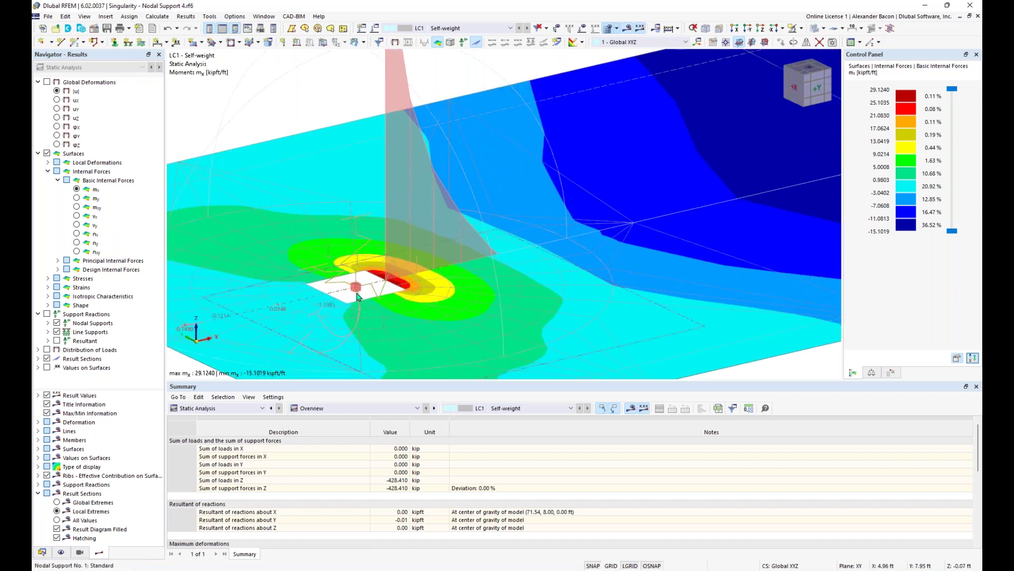
{"action": "mouse_move", "coordinate": [356, 297]}
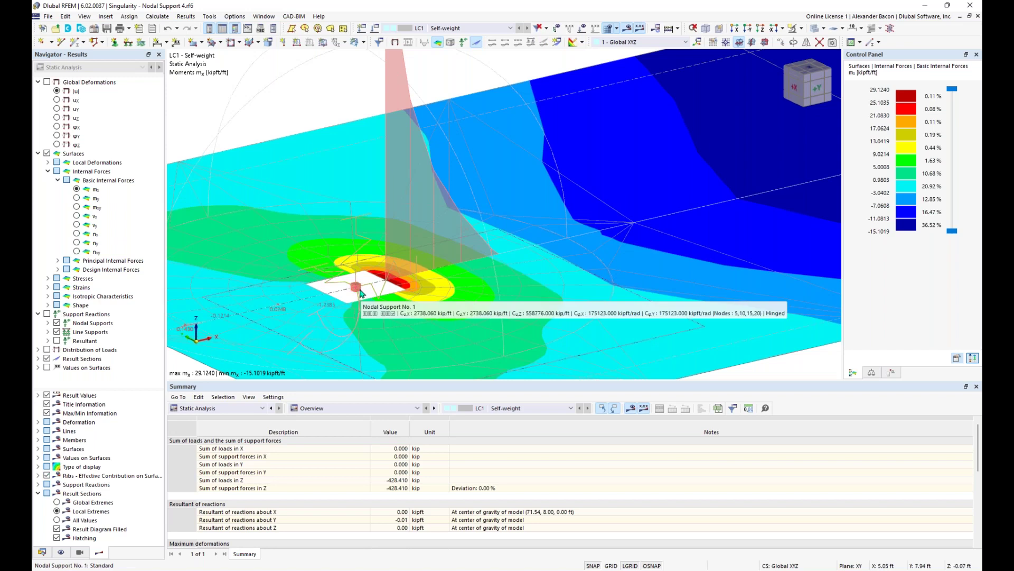
{"action": "scroll", "coordinate": [384, 288], "scroll_direction": "down", "scroll_amount": 2}
{"action": "middle_click_drag", "start_coordinate": [384, 288], "coordinate": [394, 321]}
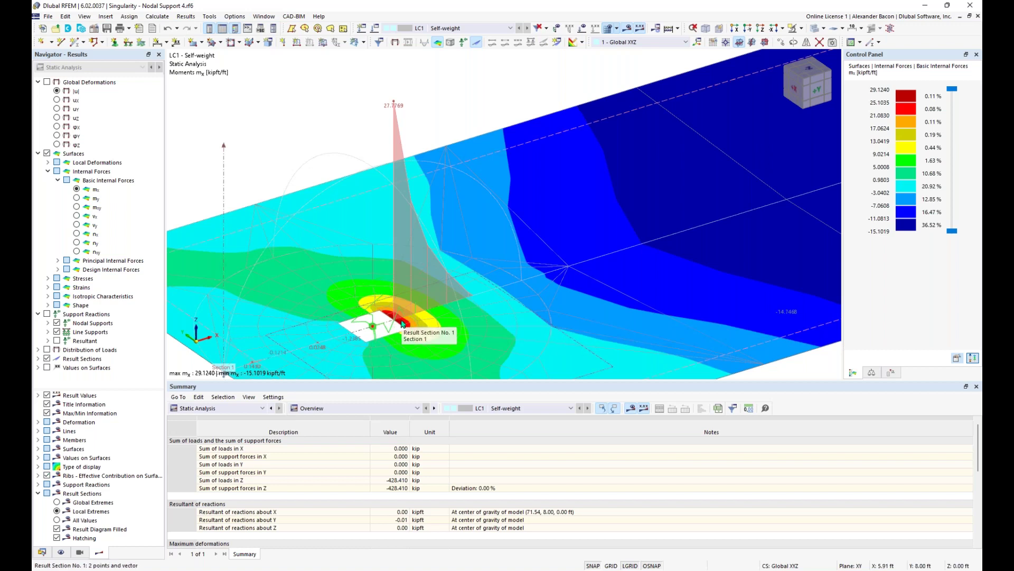
{"action": "scroll", "coordinate": [400, 323], "scroll_direction": "up", "scroll_amount": 2}
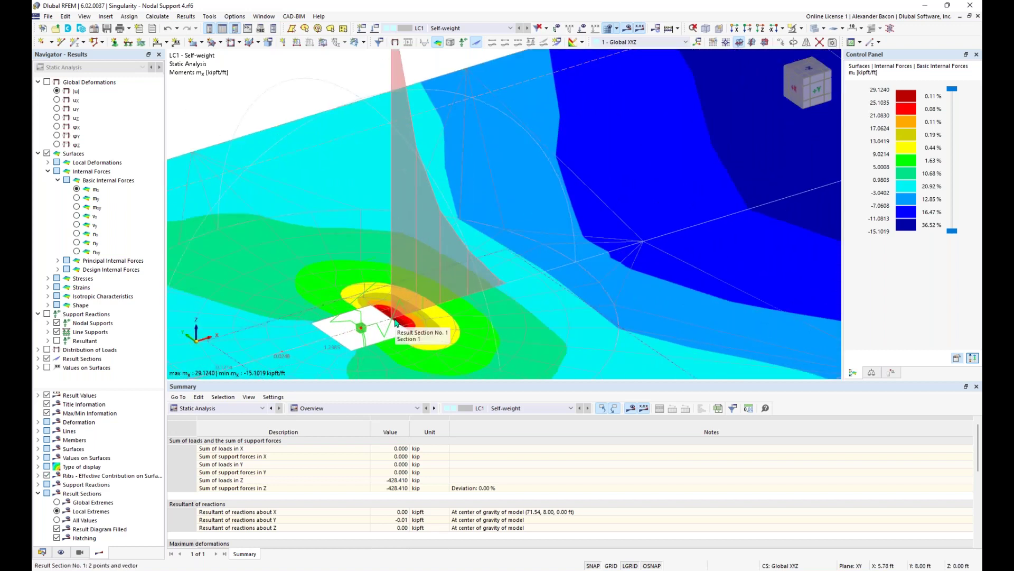
{"action": "scroll", "coordinate": [396, 322], "scroll_direction": "down", "scroll_amount": 1}
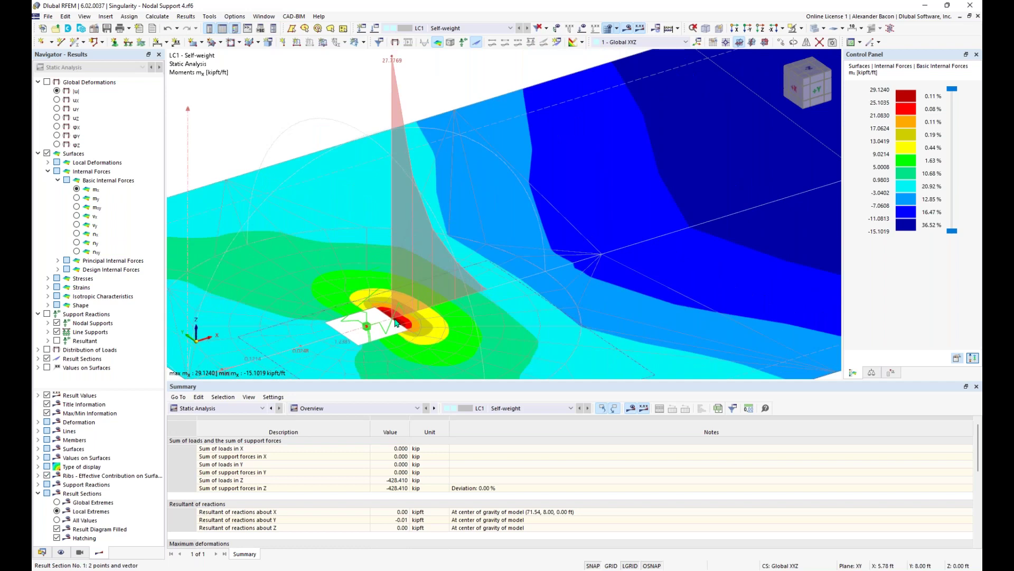
{"action": "scroll", "coordinate": [396, 324], "scroll_direction": "down", "scroll_amount": 1}
{"action": "scroll", "coordinate": [399, 324], "scroll_direction": "down", "scroll_amount": 1}
- Inspect the mx distribution and section peaks around the nodal supports of the second and third plates
{"action": "middle_click_drag", "start_coordinate": [413, 320], "coordinate": [477, 281], "text": "ctrl"}
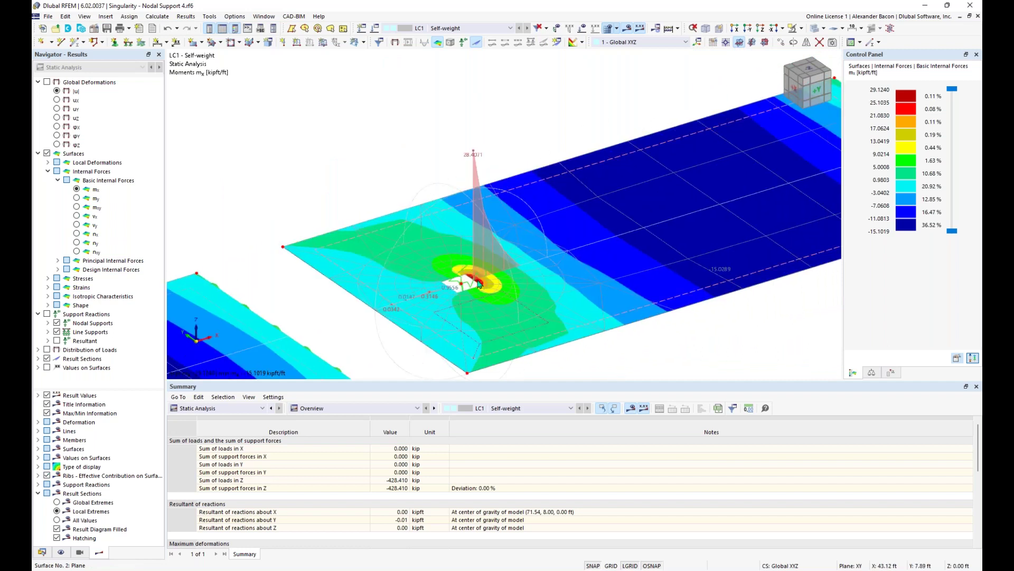
{"action": "scroll", "coordinate": [482, 281], "scroll_direction": "down", "scroll_amount": 1}
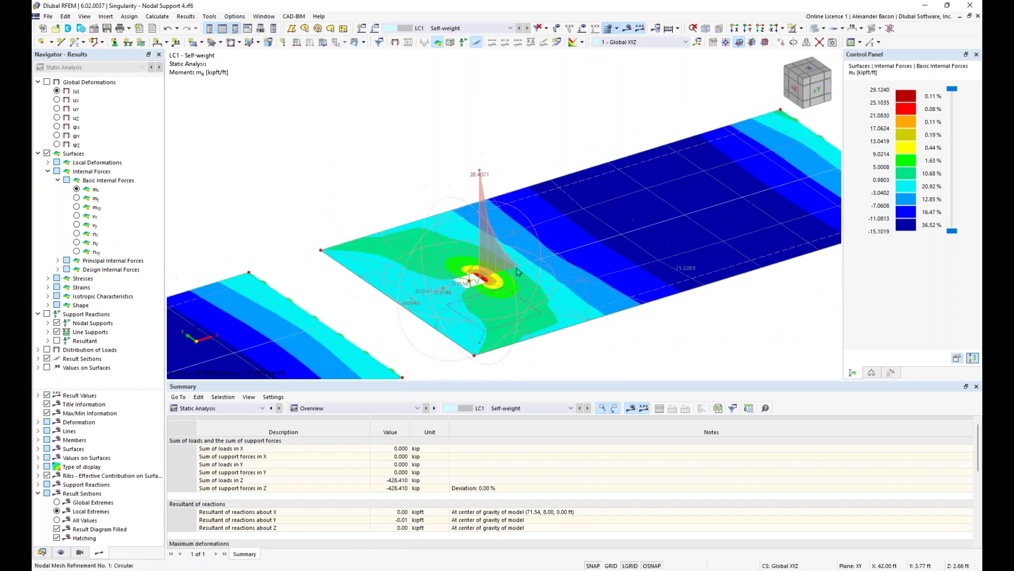
{"action": "middle_click_drag", "start_coordinate": [635, 228], "coordinate": [440, 303]}
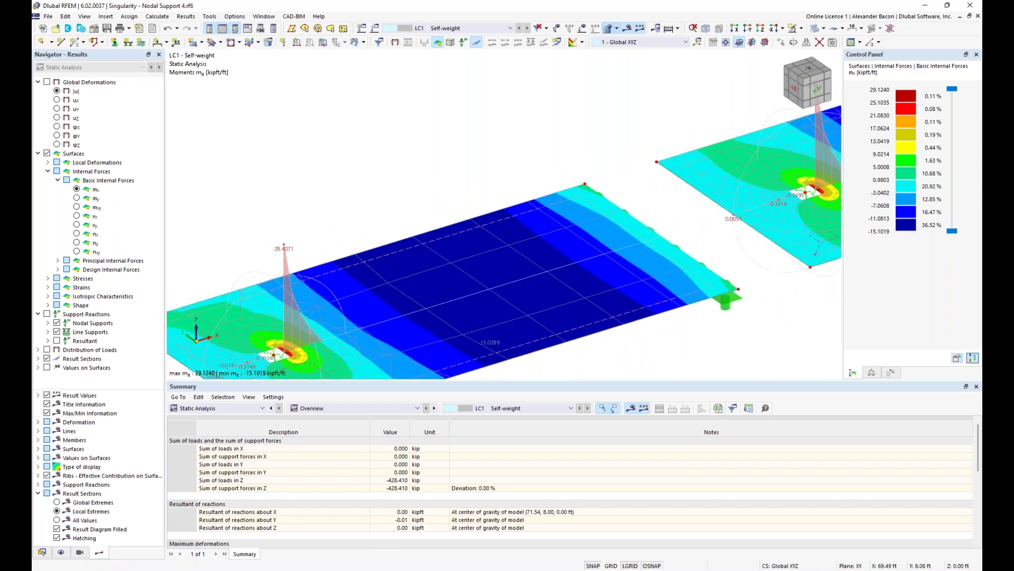
{"action": "middle_click_drag", "start_coordinate": [830, 186], "coordinate": [623, 266]}
{"action": "scroll", "coordinate": [611, 274], "scroll_direction": "up", "scroll_amount": 1}
{"action": "middle_click_drag", "start_coordinate": [805, 222], "coordinate": [576, 277]}
{"action": "middle_click_drag", "start_coordinate": [732, 214], "coordinate": [414, 340]}
- Inspect the mx distribution around the fourth plate's nodal support and compare it with the peaks across all four plates
{"action": "middle_click_drag", "start_coordinate": [830, 238], "coordinate": [565, 277]}
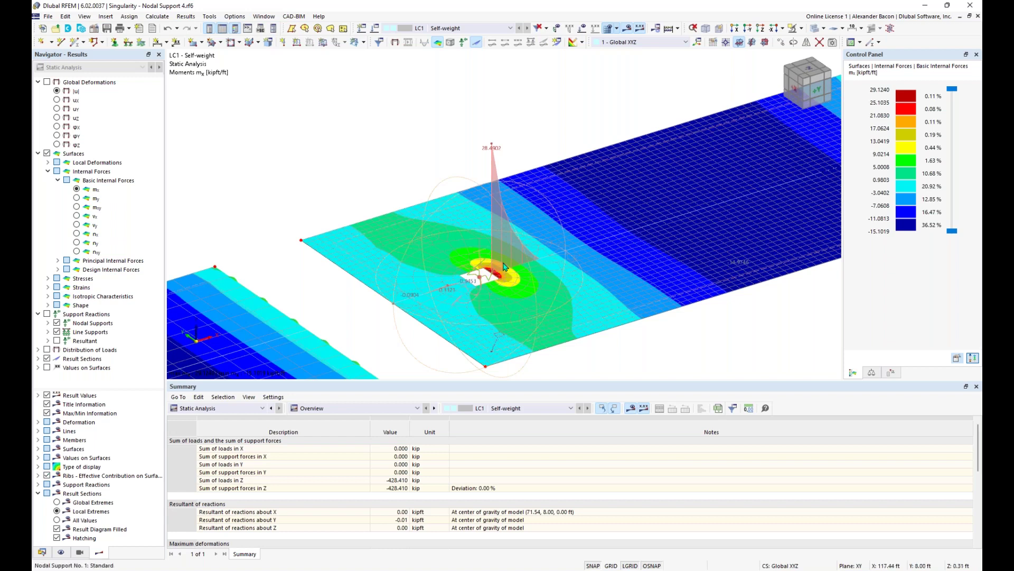
{"action": "scroll", "coordinate": [493, 273], "scroll_direction": "down", "scroll_amount": 2}
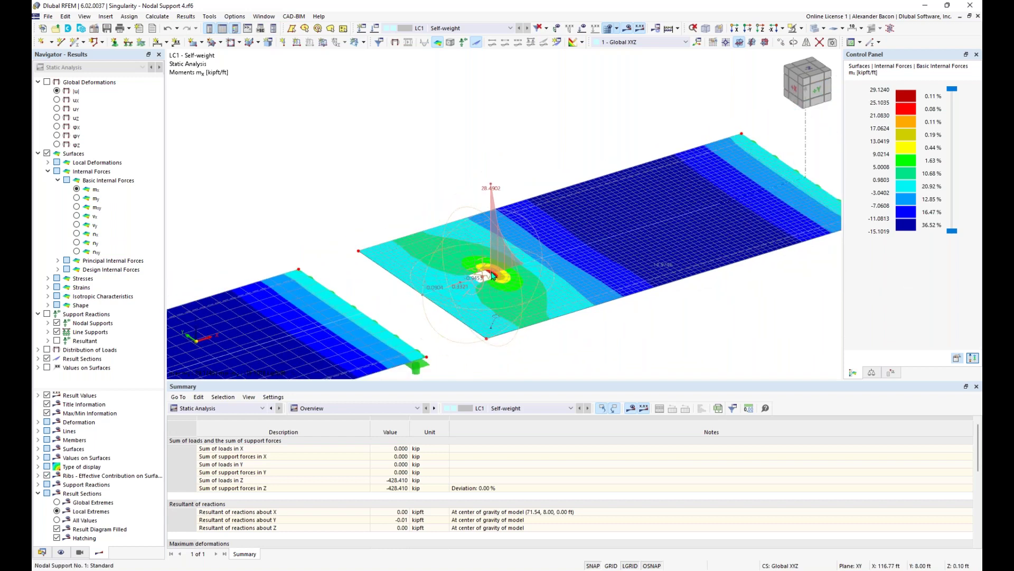
{"action": "scroll", "coordinate": [493, 274], "scroll_direction": "up", "scroll_amount": 3}
{"action": "scroll", "coordinate": [490, 233], "scroll_direction": "down", "scroll_amount": 1}
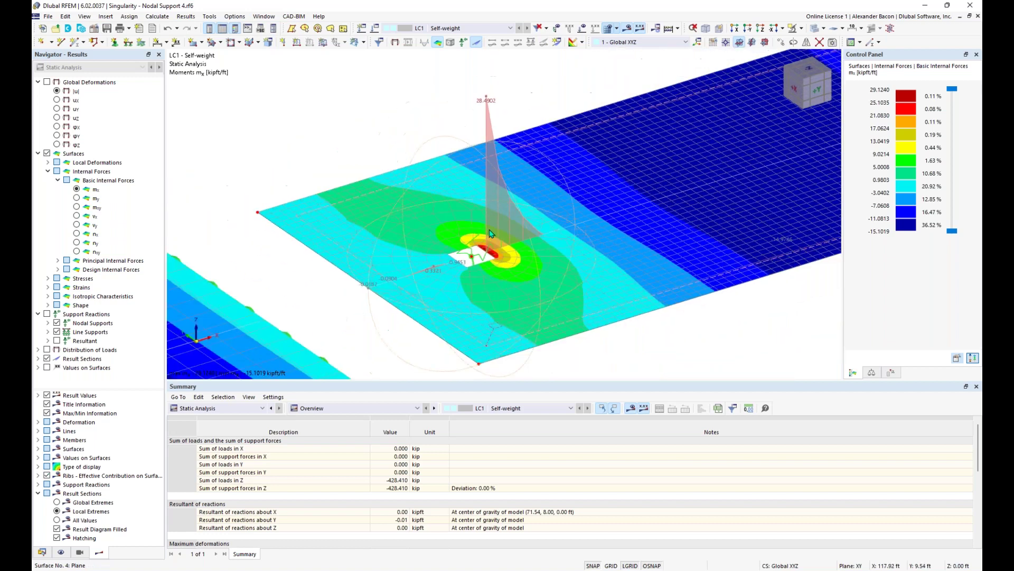
{"action": "scroll", "coordinate": [490, 233], "scroll_direction": "down", "scroll_amount": 1}
{"action": "scroll", "coordinate": [532, 249], "scroll_direction": "down", "scroll_amount": 2}
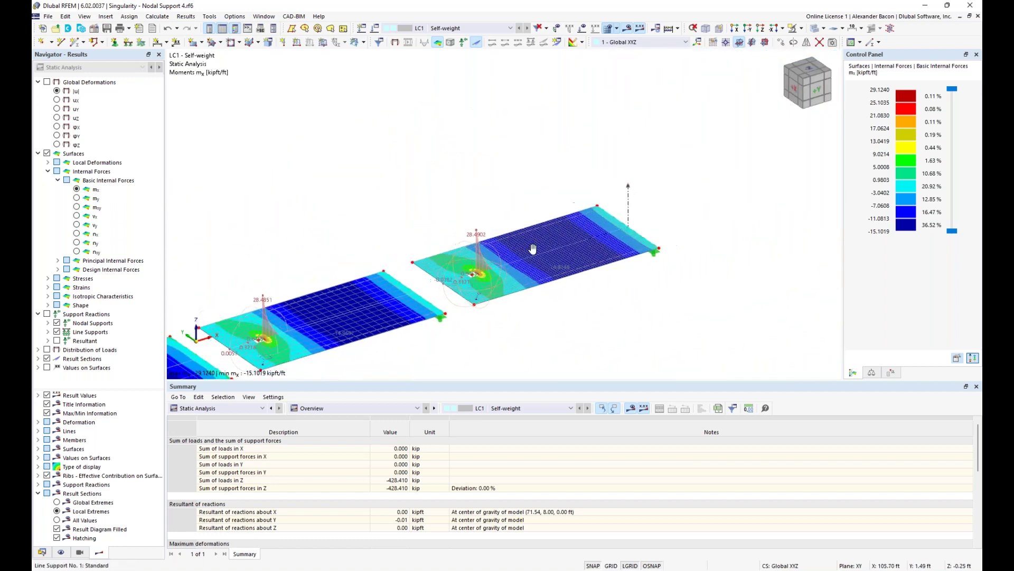
{"action": "scroll", "coordinate": [533, 249], "scroll_direction": "down", "scroll_amount": 5}
{"action": "scroll", "coordinate": [547, 278], "scroll_direction": "up", "scroll_amount": 2}
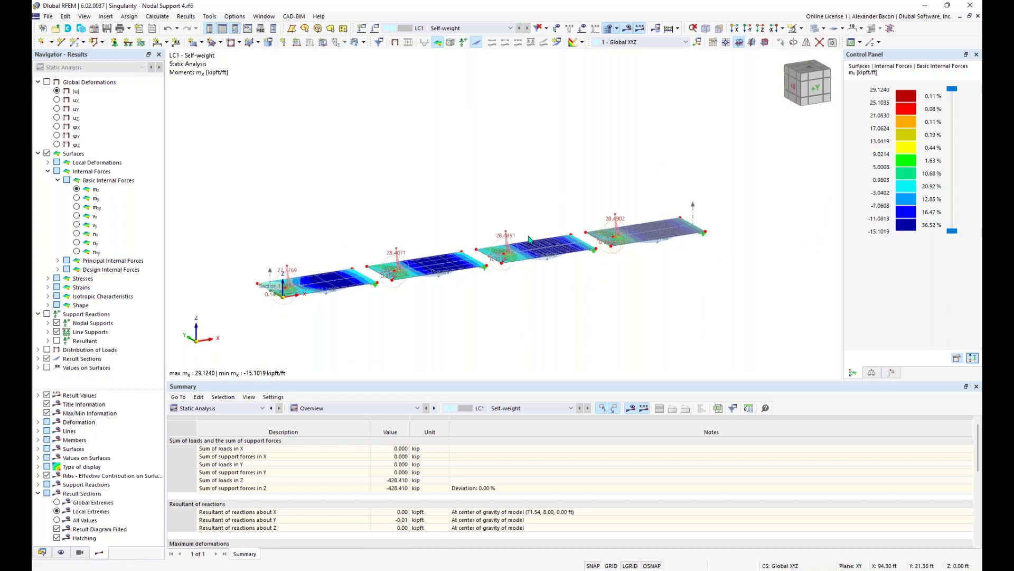
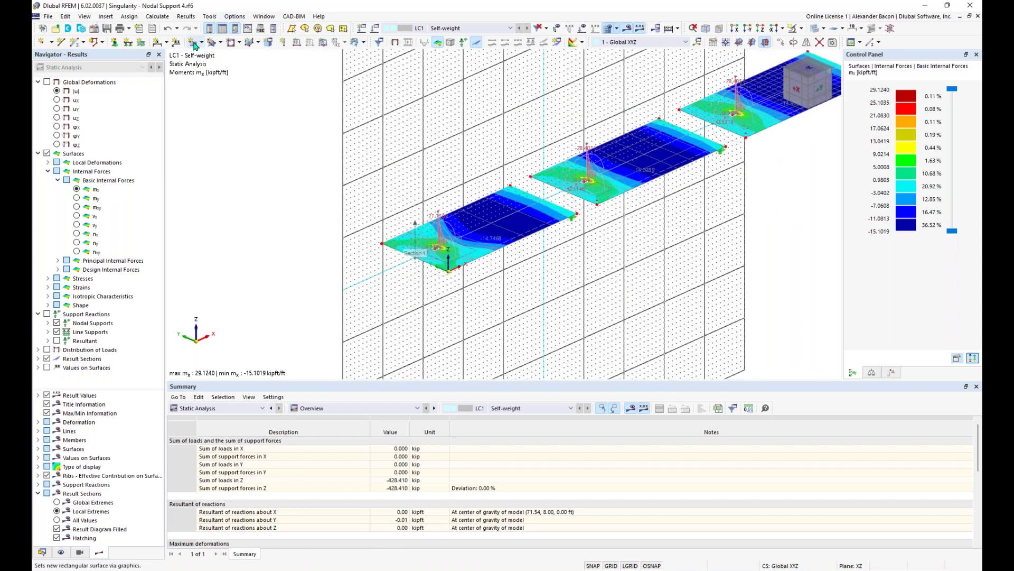
- Draw a vertical rectangular surface about 14.7 ft high below the first plate in the XZ plane, using the 11.811 in C20/25 thickness
{"action": "left_click", "coordinate": [194, 45]}
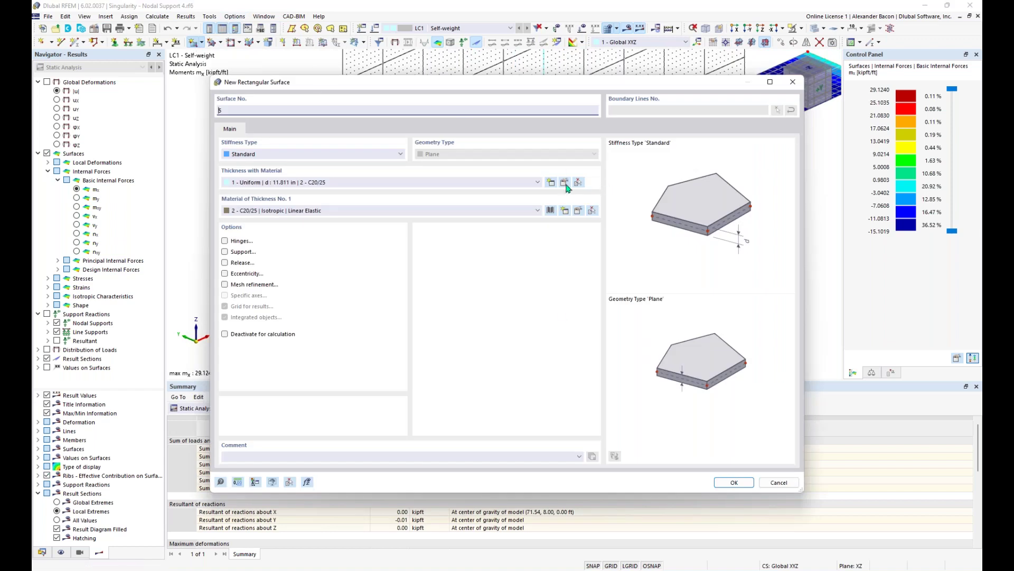
{"action": "left_click", "coordinate": [733, 483]}
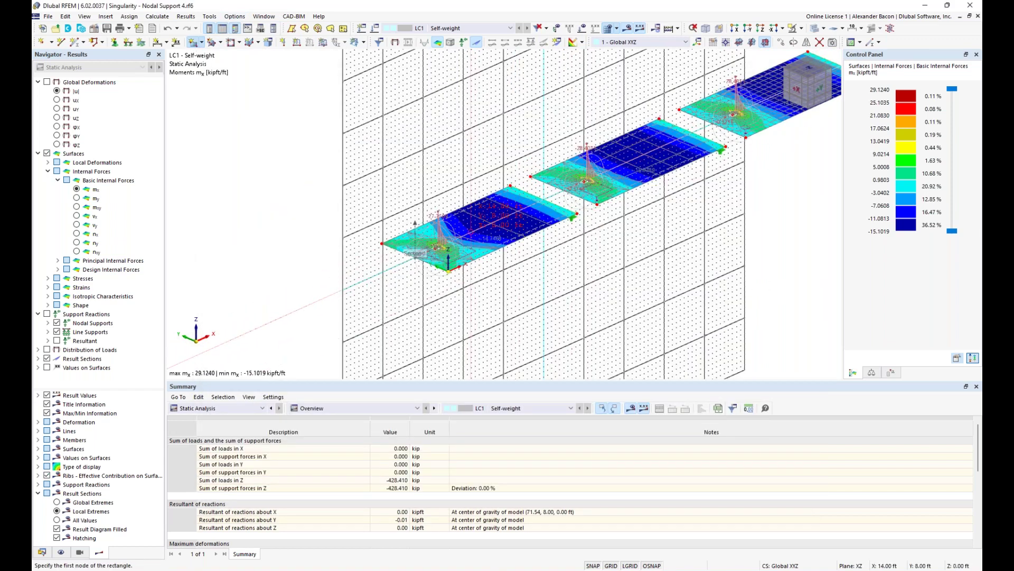
{"action": "scroll", "coordinate": [447, 266], "scroll_direction": "up", "scroll_amount": 4}
{"action": "middle_click_drag", "start_coordinate": [499, 191], "coordinate": [504, 175], "text": "ctrl"}
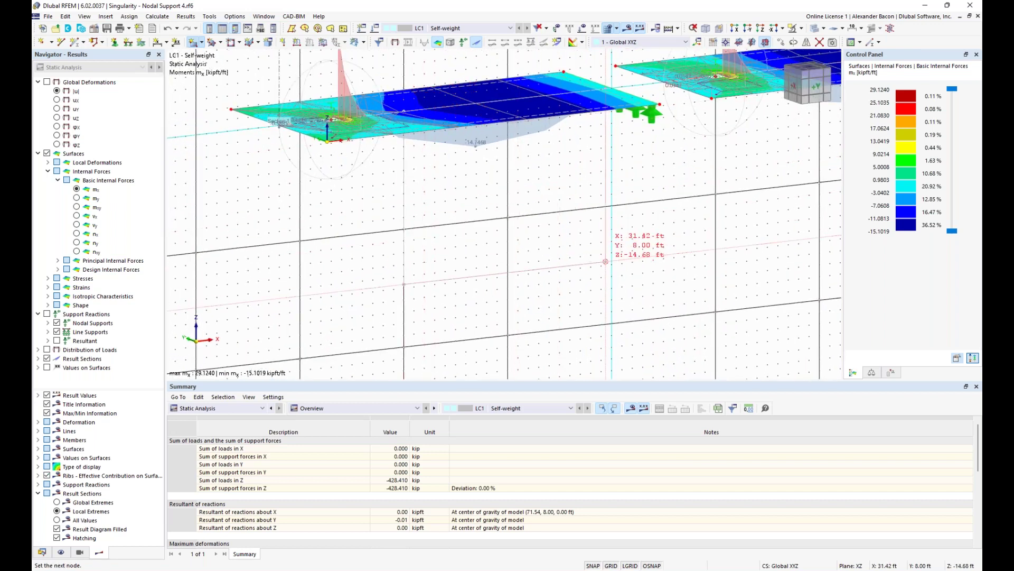
{"action": "left_click", "coordinate": [508, 257]}
{"action": "left_click", "coordinate": [548, 331]}
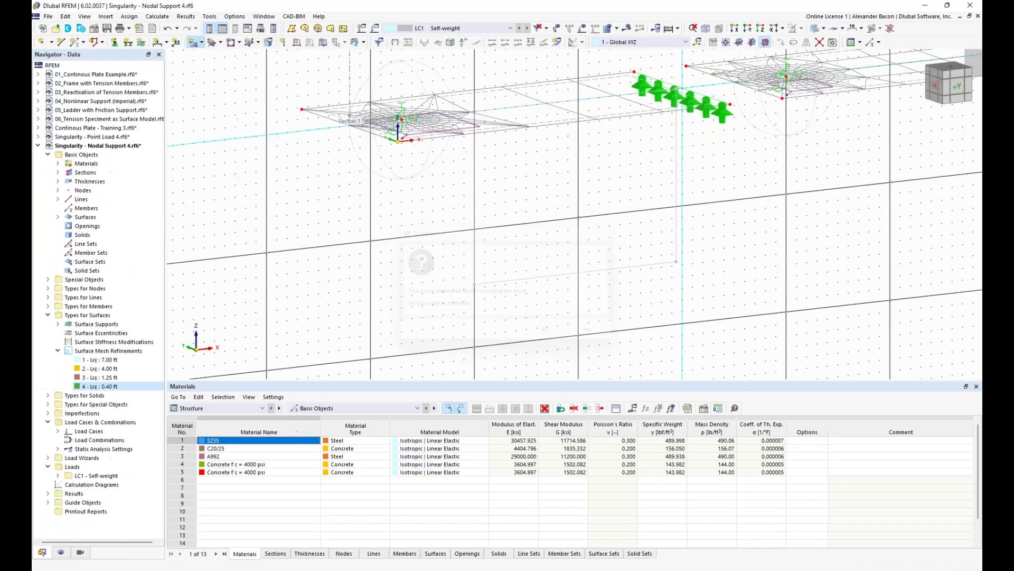
{"action": "scroll", "coordinate": [642, 255], "scroll_direction": "up", "scroll_amount": 4}
{"action": "middle_click_drag", "start_coordinate": [642, 255], "coordinate": [695, 258], "text": "ctrl"}
{"action": "key", "text": "Escape"}
{"action": "scroll", "coordinate": [645, 249], "scroll_direction": "down", "scroll_amount": 4}
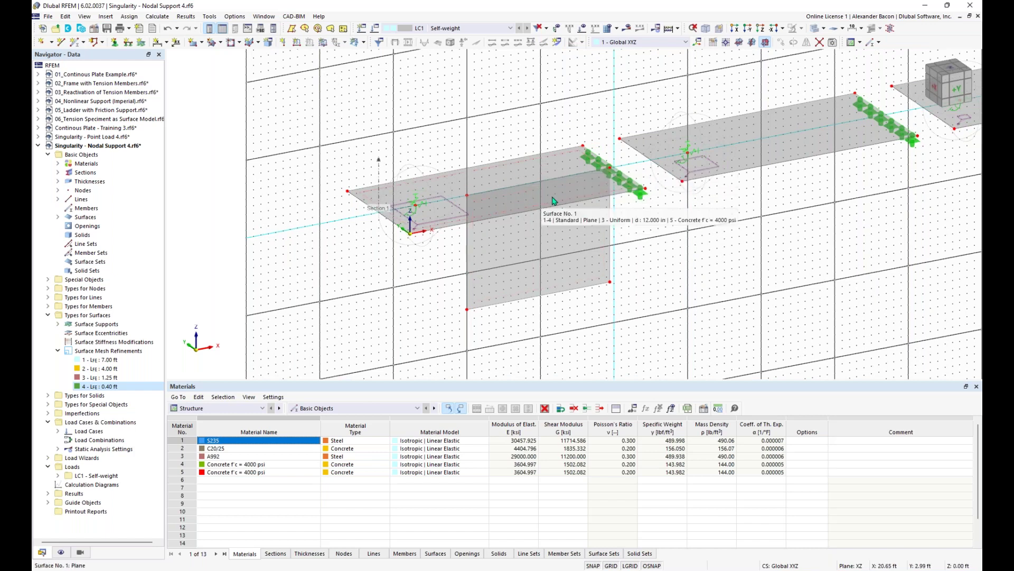
- Display the LC1 self-weight loads on the plates and hide them again
{"action": "scroll", "coordinate": [415, 202], "scroll_direction": "up", "scroll_amount": 2}
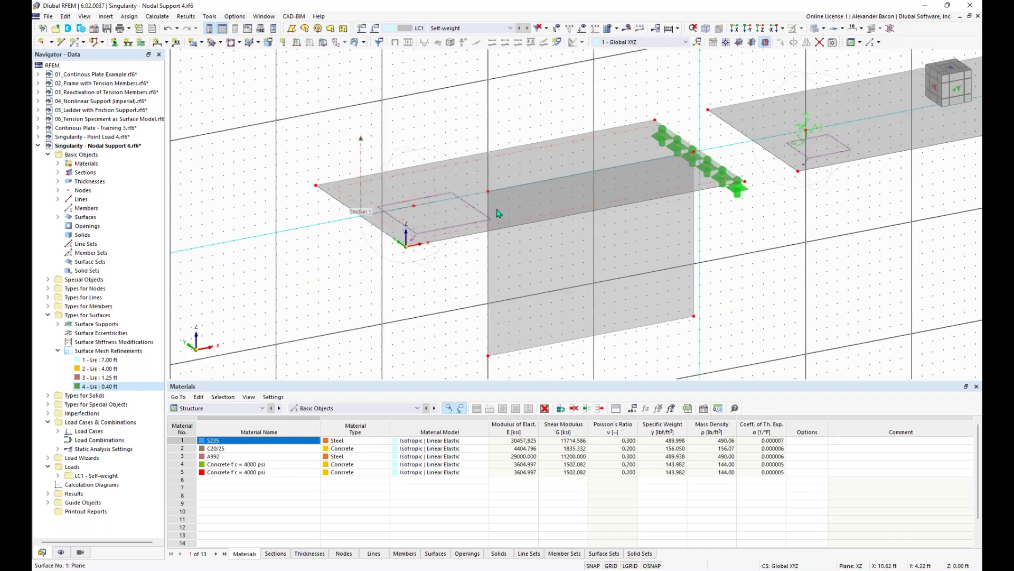
{"action": "scroll", "coordinate": [435, 175], "scroll_direction": "down", "scroll_amount": 2}
{"action": "middle_click_drag", "start_coordinate": [564, 225], "coordinate": [620, 233]}
{"action": "left_click", "coordinate": [582, 30]}
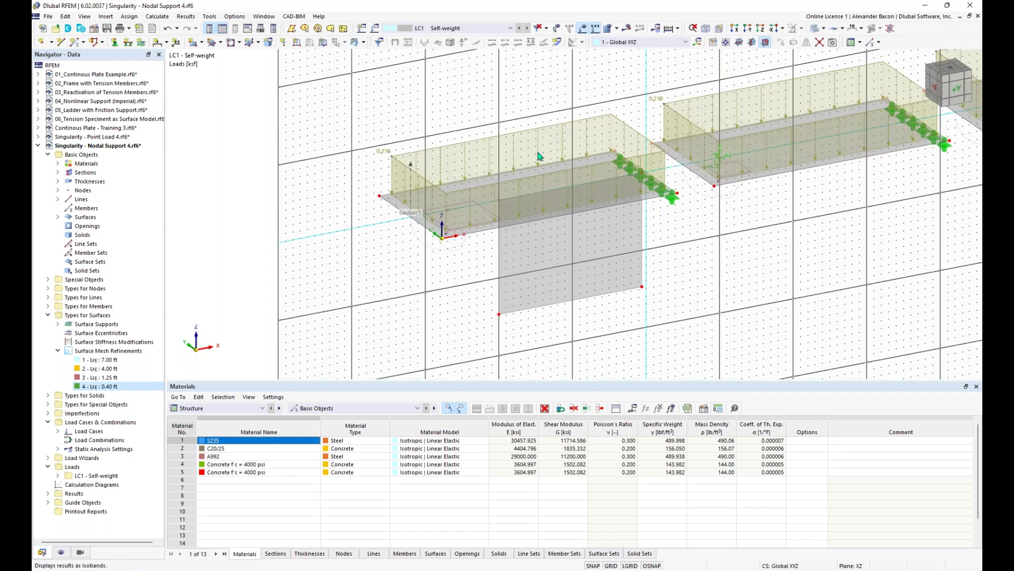
{"action": "left_click", "coordinate": [582, 31]}
{"action": "scroll", "coordinate": [693, 161], "scroll_direction": "down", "scroll_amount": 2}
{"action": "middle_click_drag", "start_coordinate": [496, 241], "coordinate": [392, 277]}
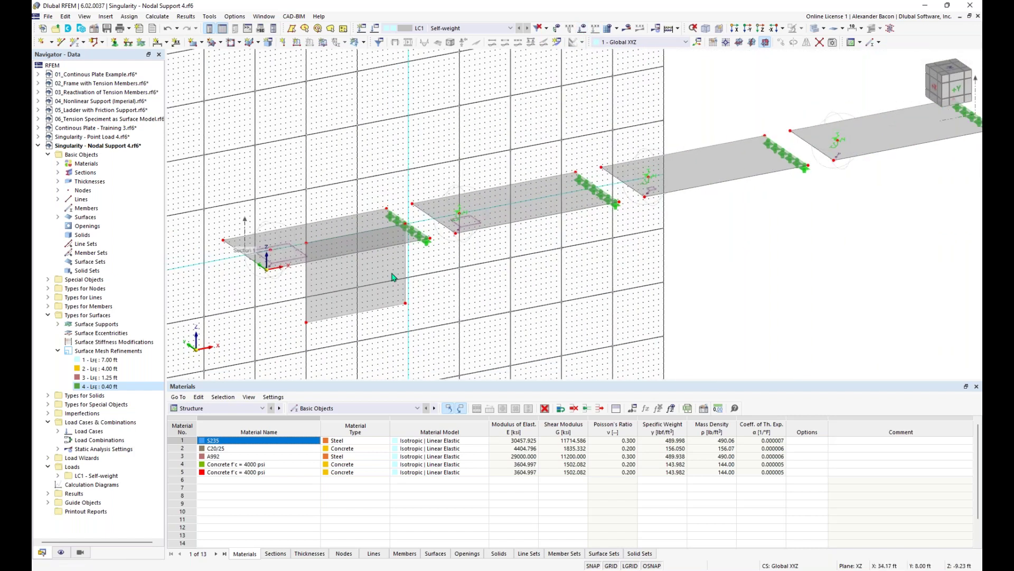
- Examine the vertical surface below the first plate and its boundary lines, including in a straight front view
{"action": "left_click", "coordinate": [370, 279]}
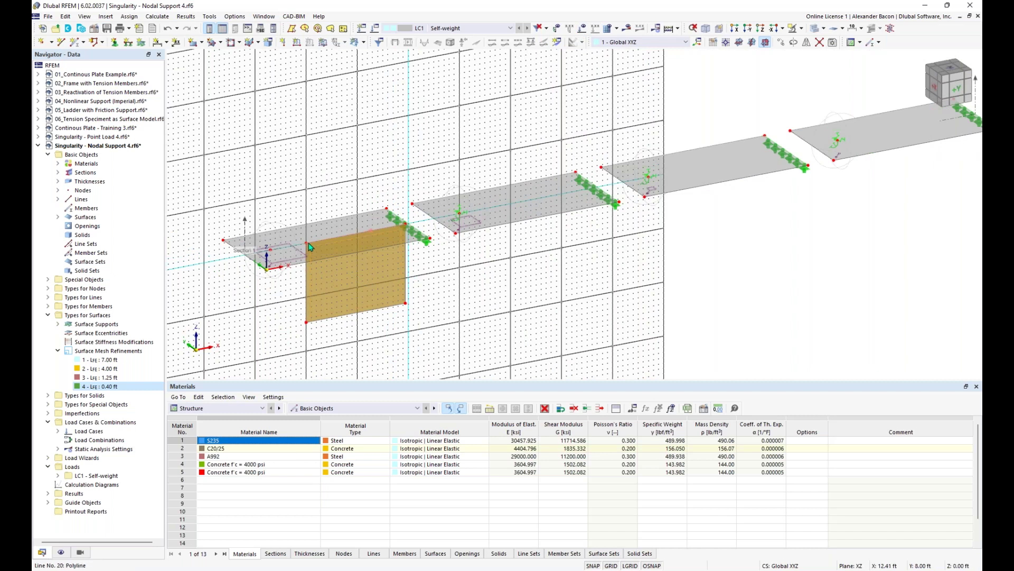
{"action": "key", "text": "F7"}
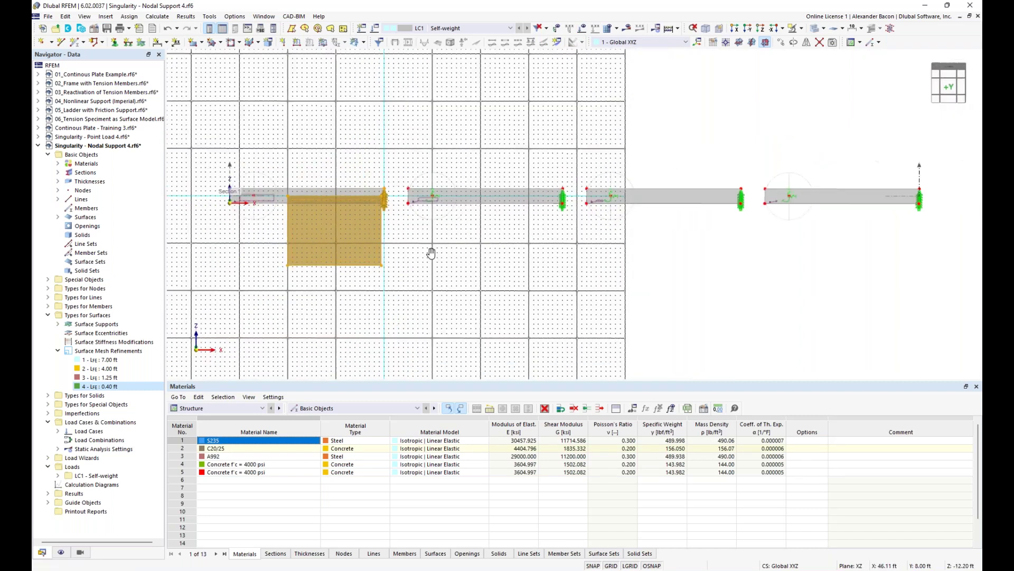
{"action": "middle_click_drag", "start_coordinate": [430, 251], "coordinate": [465, 253], "text": "ctrl"}
{"action": "left_click", "coordinate": [315, 305]}
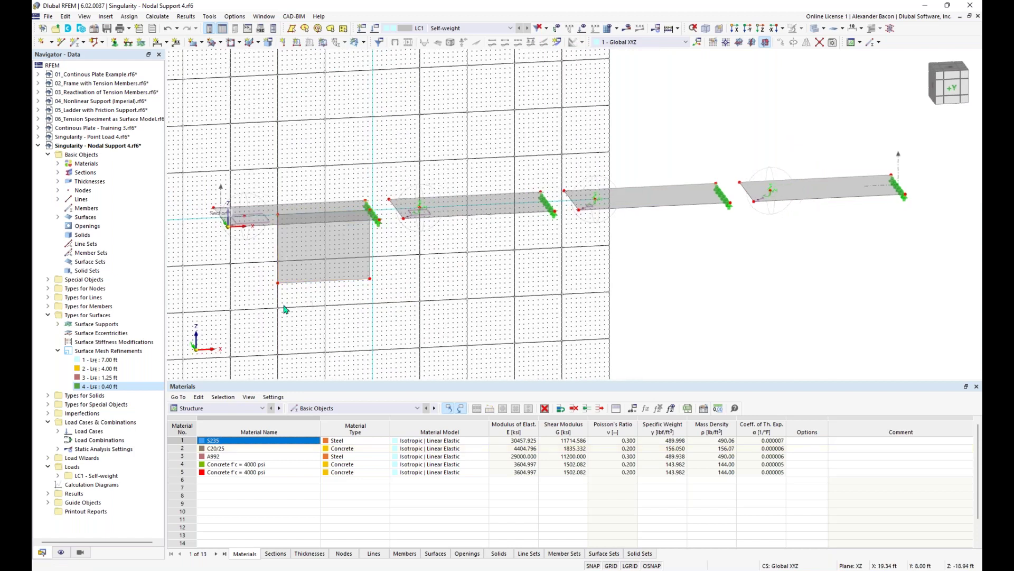
{"action": "left_click", "coordinate": [285, 265]}
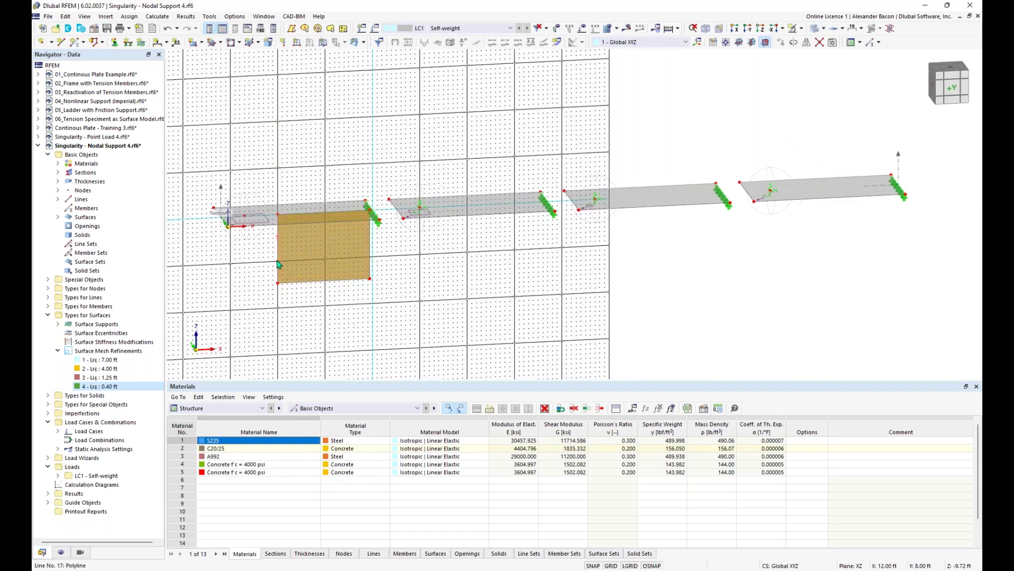
{"action": "left_click", "coordinate": [278, 264]}
{"action": "key", "text": "ctrl+shift+y"}
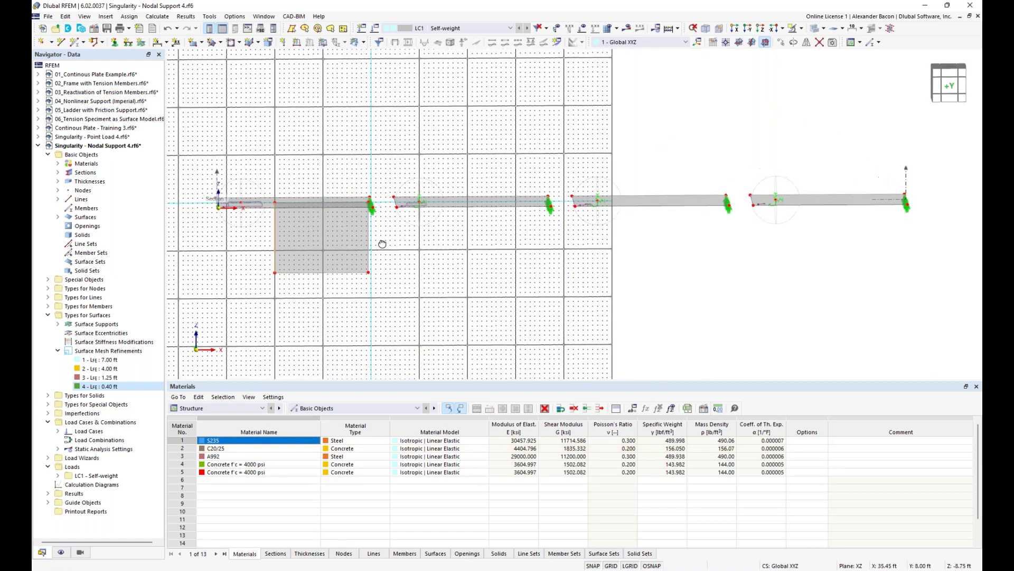
{"action": "scroll", "coordinate": [417, 239], "scroll_direction": "down", "scroll_amount": 3}
{"action": "middle_click_drag", "start_coordinate": [797, 181], "coordinate": [875, 169]}
{"action": "key", "text": "ctrl+a"}
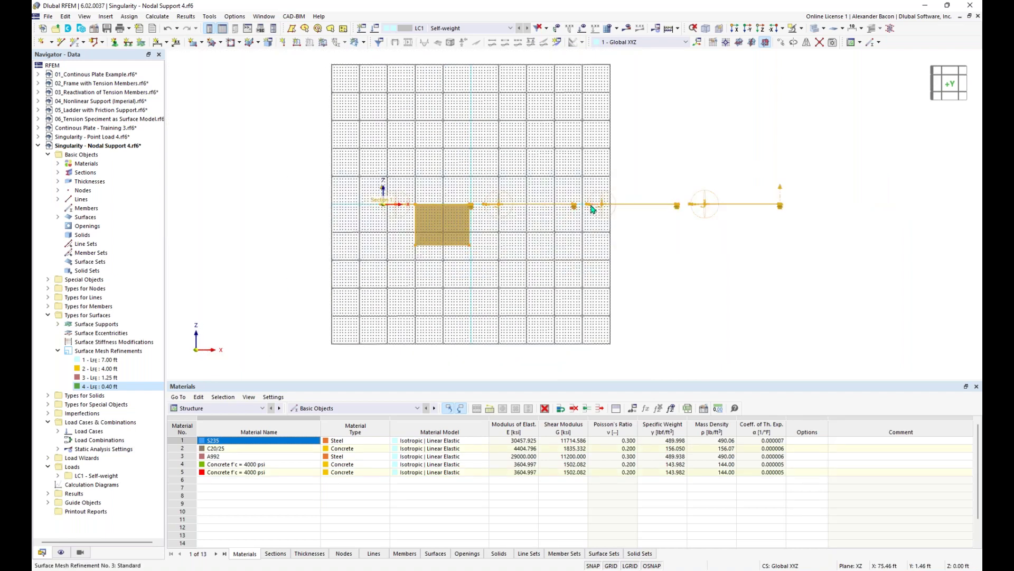
{"action": "left_click_drag", "start_coordinate": [584, 210], "coordinate": [402, 217]}
{"action": "scroll", "coordinate": [560, 247], "scroll_direction": "up", "scroll_amount": 3}
{"action": "key", "text": "Escape"}
- Move the work plane origin to the nodal support of the fourth plate
{"action": "middle_click_drag", "start_coordinate": [464, 227], "coordinate": [587, 285], "text": "ctrl"}
{"action": "left_click", "coordinate": [726, 42]}
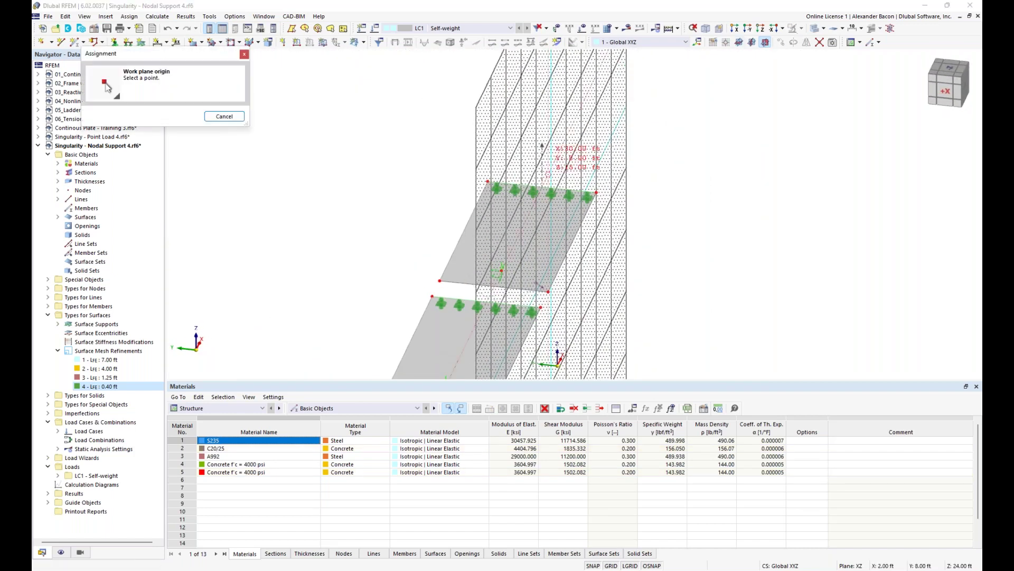
{"action": "left_click", "coordinate": [525, 242]}
{"action": "middle_click_drag", "start_coordinate": [525, 242], "coordinate": [732, 316], "text": "ctrl"}
{"action": "middle_click_drag", "start_coordinate": [731, 316], "coordinate": [542, 287]}
{"action": "scroll", "coordinate": [679, 295], "scroll_direction": "up", "scroll_amount": 3}
{"action": "left_click_drag", "start_coordinate": [555, 280], "coordinate": [461, 268]}
{"action": "mouse_move", "coordinate": [483, 280]}
{"action": "middle_mouse_down", "text": "ctrl"}
{"action": "mouse_move", "coordinate": [587, 289]}
{"action": "mouse_move", "coordinate": [529, 267]}
{"action": "middle_mouse_up", "text": "ctrl"}
- Draw a vertical rectangular surface about 15 ft high below the fourth plate with the 11.811 in C20/25 thickness, and remove that plate's nodal support
{"action": "left_click", "coordinate": [194, 44]}
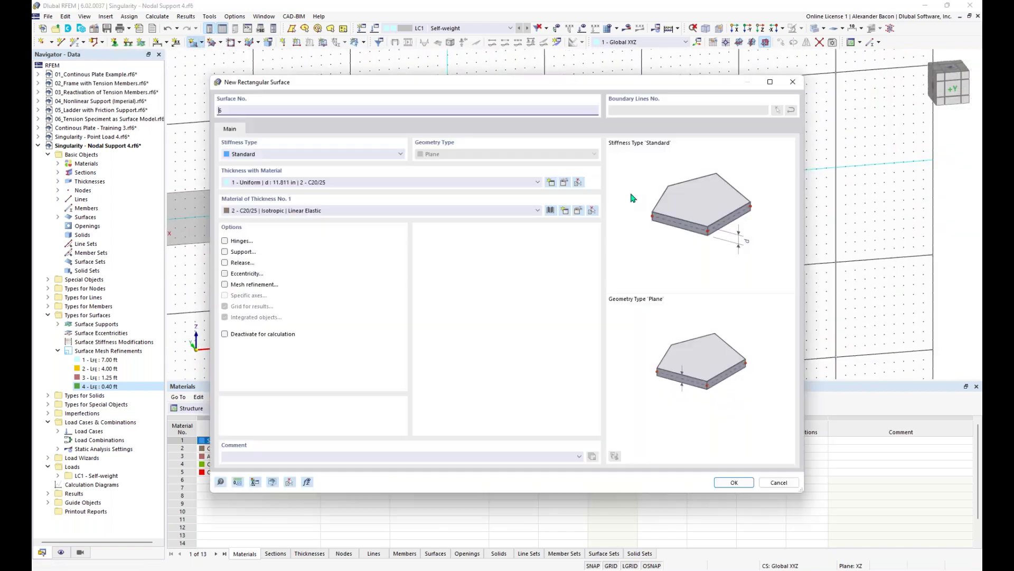
{"action": "left_click", "coordinate": [722, 482]}
{"action": "left_click", "coordinate": [496, 197]}
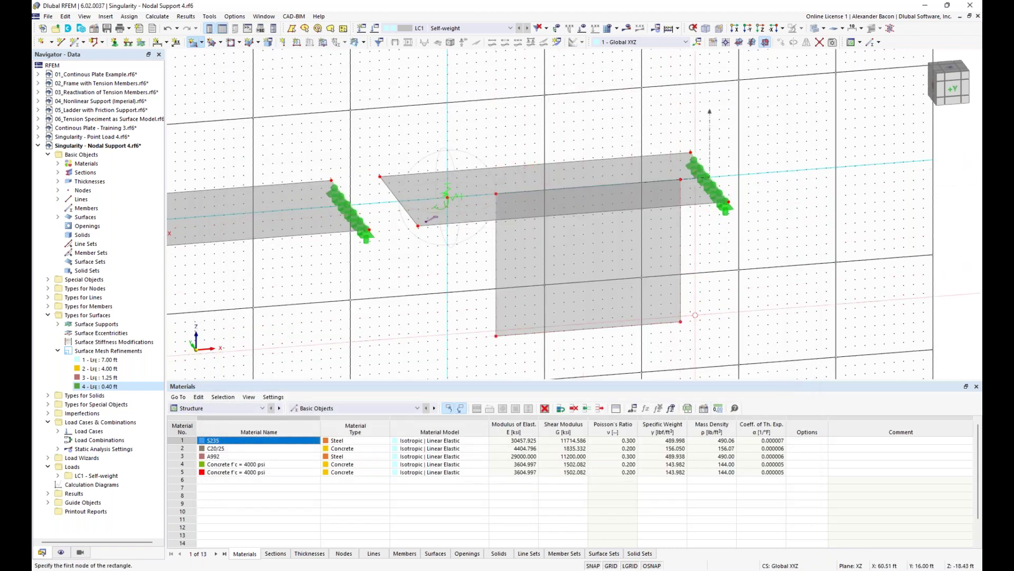
{"action": "scroll", "coordinate": [700, 150], "scroll_direction": "down", "scroll_amount": 1}
{"action": "middle_click_drag", "start_coordinate": [664, 133], "coordinate": [600, 121]}
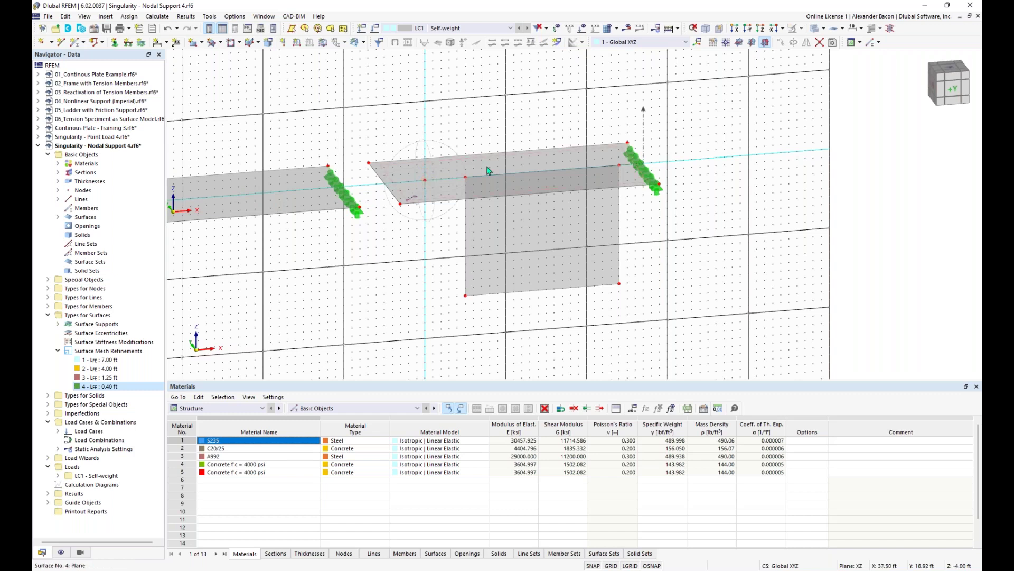
- Try to calculate the static analysis for LC1 Self-weight
{"action": "left_click", "coordinate": [629, 29]}
{"action": "left_click", "coordinate": [555, 331]}
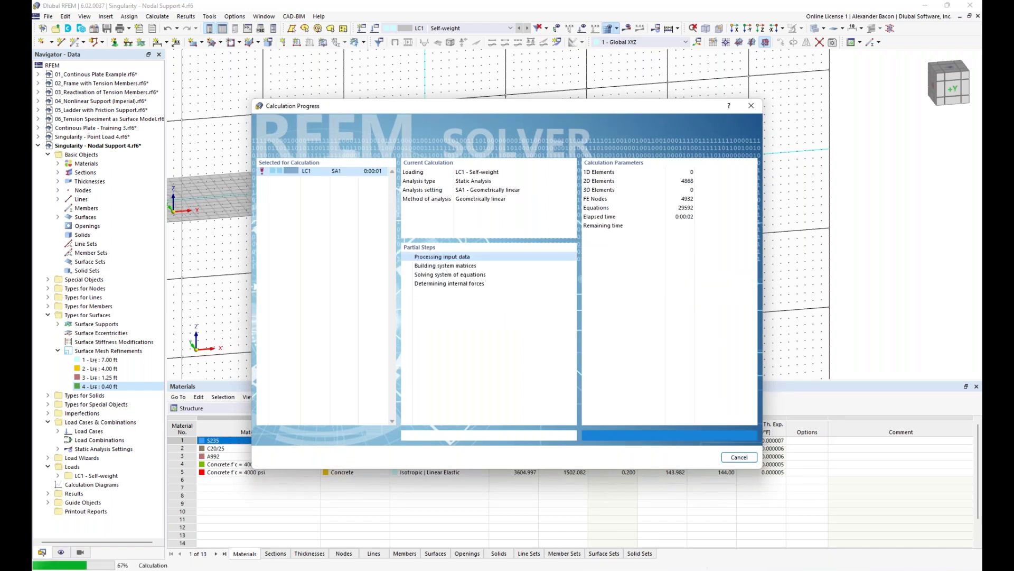
{"action": "key", "text": "Return"}
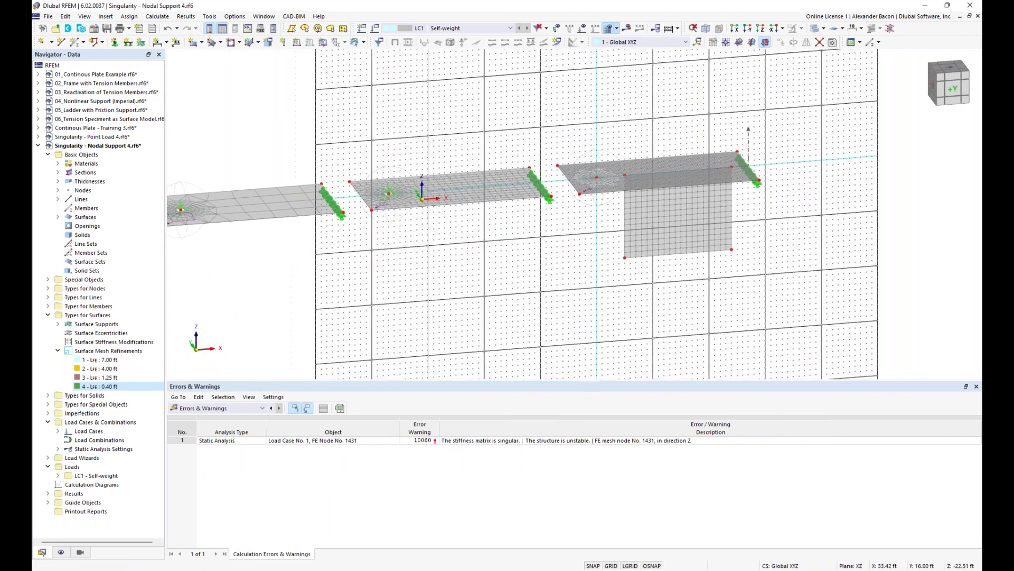
- Delete the first plate together with the vertical surface below it
{"action": "left_click_drag", "start_coordinate": [360, 198], "coordinate": [219, 337]}
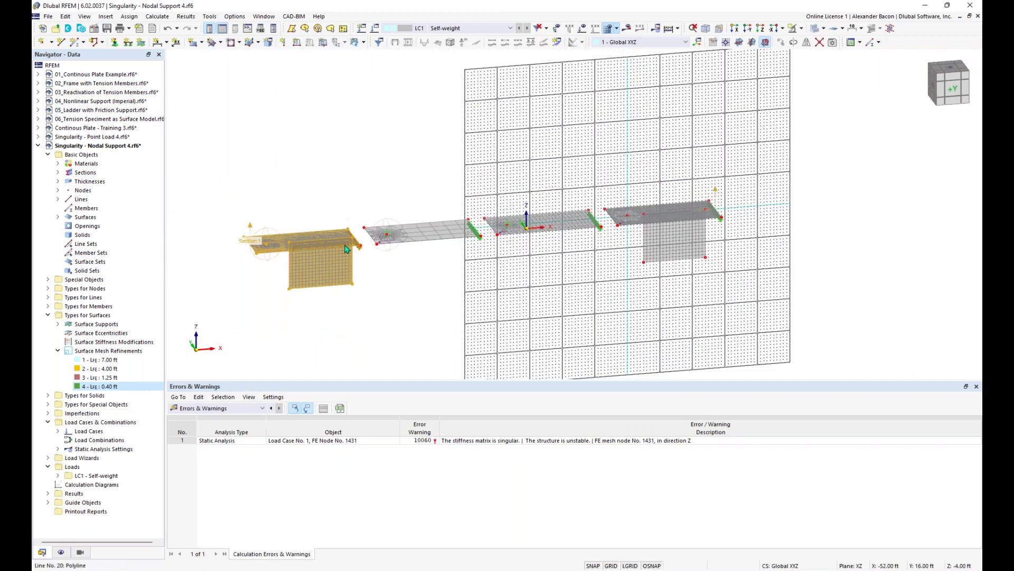
{"action": "key", "text": "Delete"}
{"action": "left_click", "coordinate": [555, 333]}
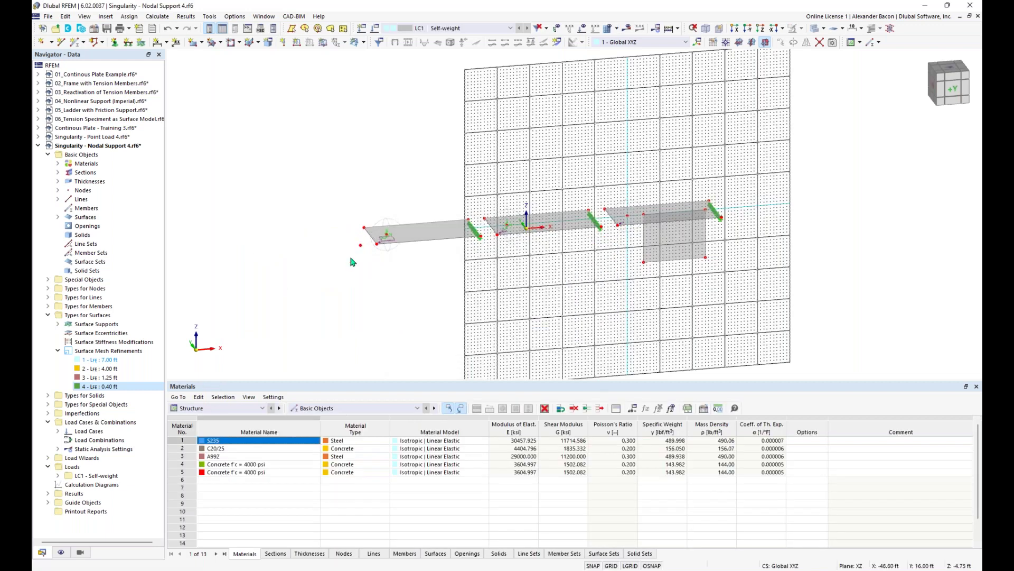
- Assign the hinged line support to the bottom edge of the vertical surface below the fourth plate
{"action": "left_click", "coordinate": [128, 42]}
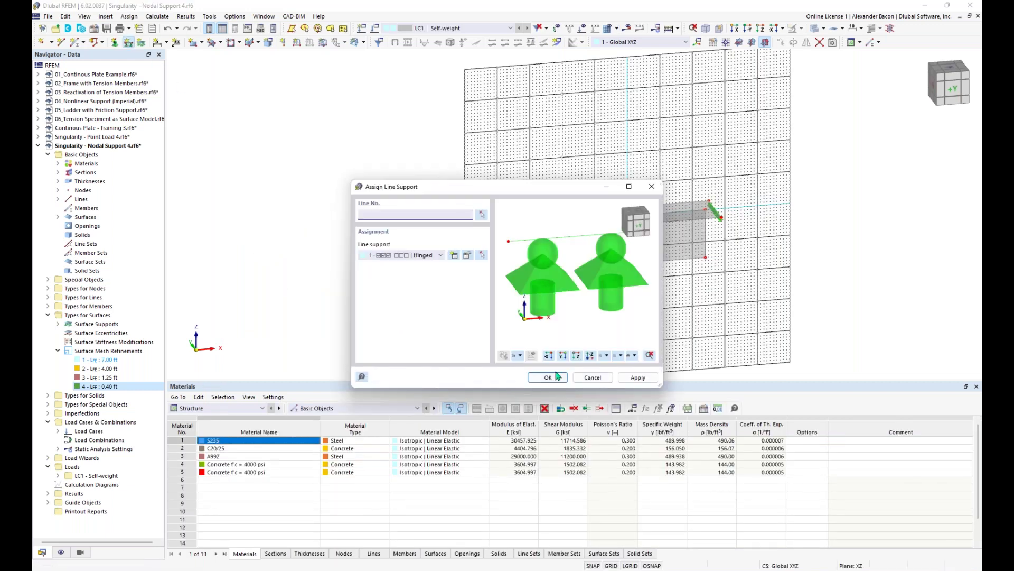
{"action": "left_click", "coordinate": [548, 377]}
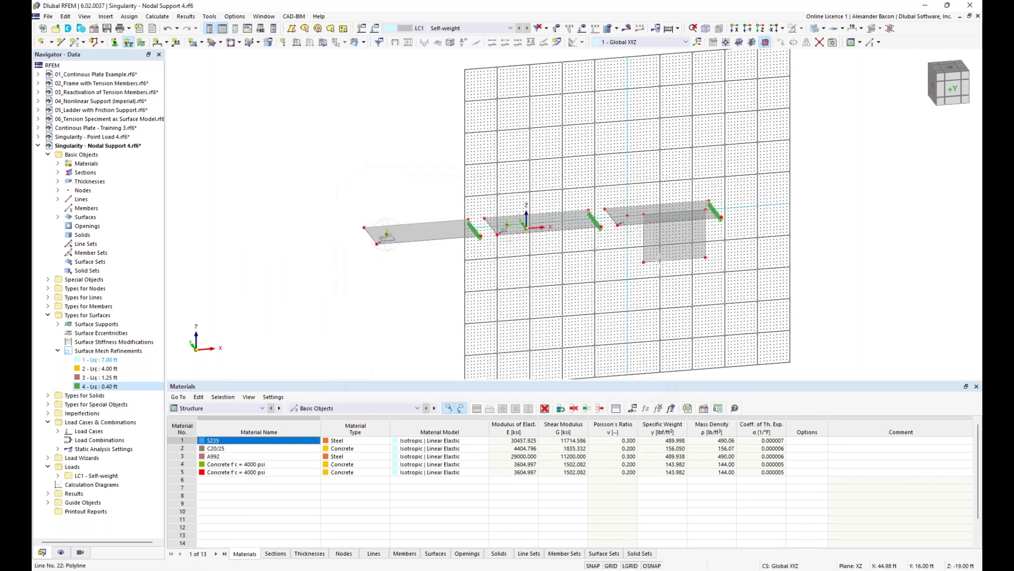
{"action": "left_click", "coordinate": [659, 261]}
{"action": "key", "text": "Escape"}
{"action": "scroll", "coordinate": [792, 258], "scroll_direction": "up", "scroll_amount": 3}
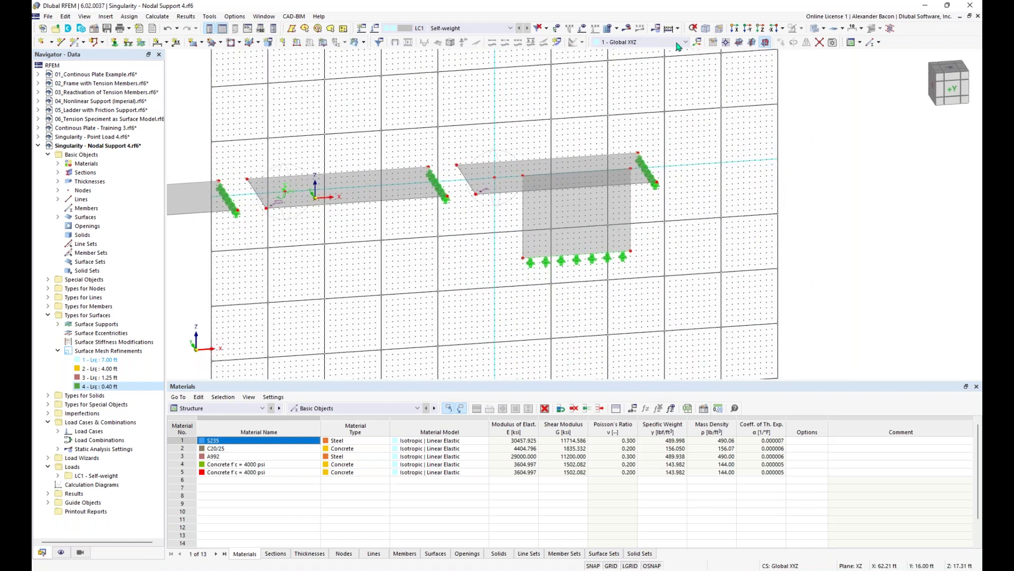
- Calculate LC1 Self-weight and show the moments mx on the fourth plate and its supporting vertical surface
{"action": "left_click", "coordinate": [668, 30]}
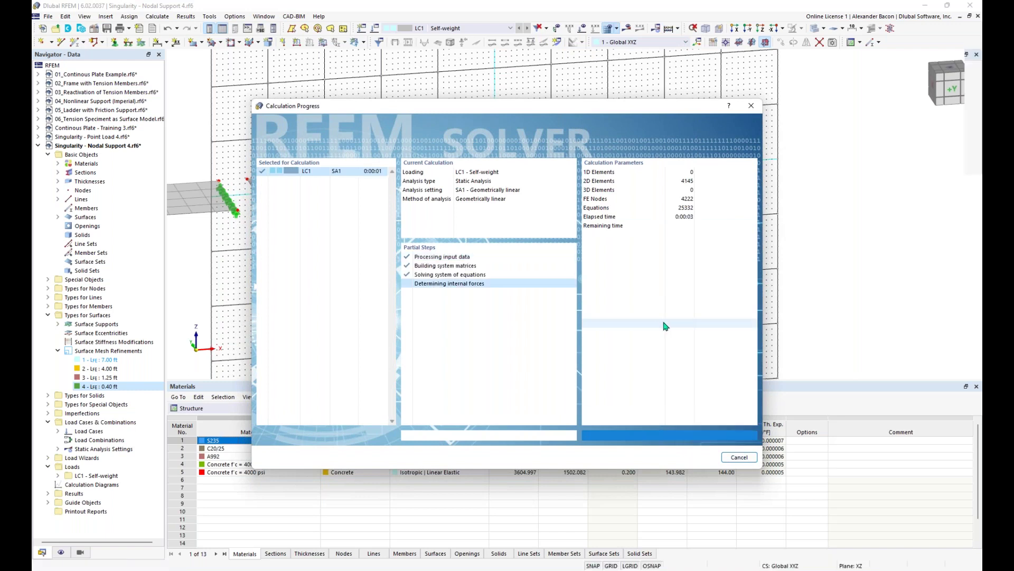
{"action": "scroll", "coordinate": [482, 220], "scroll_direction": "up", "scroll_amount": 3}
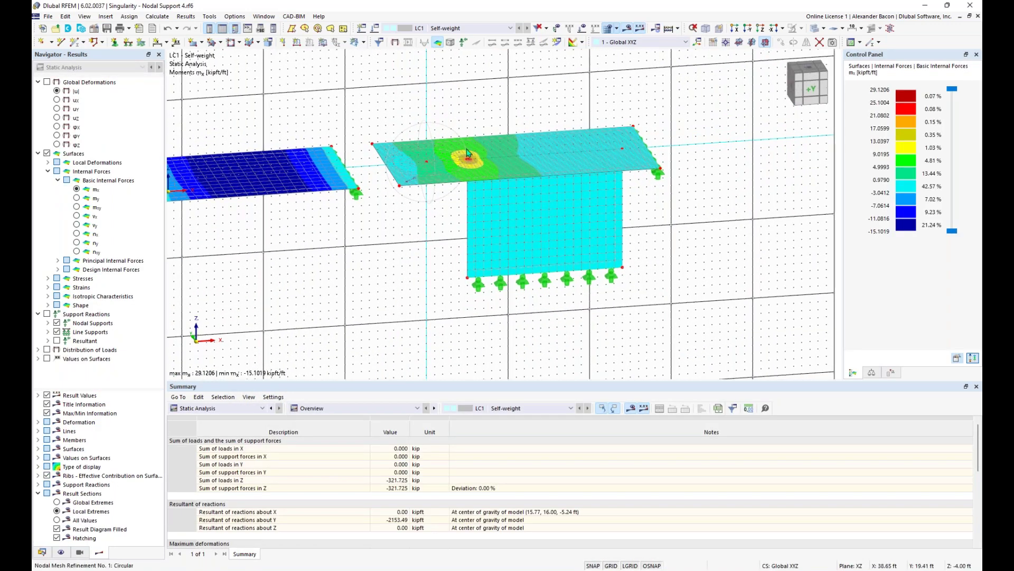
{"action": "scroll", "coordinate": [558, 222], "scroll_direction": "up", "scroll_amount": 2}
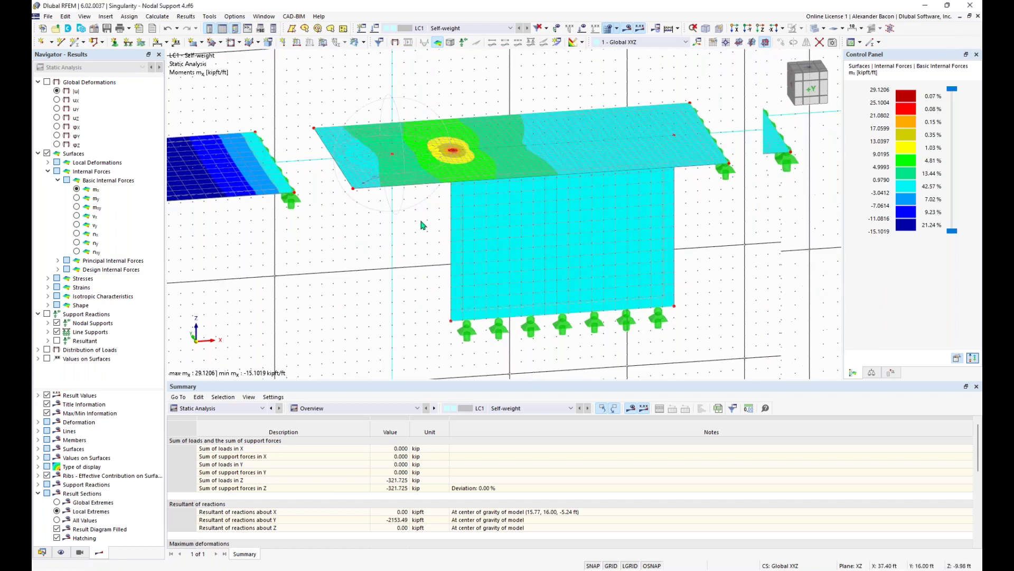
- Examine the mx peak and the mesh closely where the vertical surface's upper corner meets the fourth plate
{"action": "scroll", "coordinate": [444, 245], "scroll_direction": "up", "scroll_amount": 3}
{"action": "middle_click_drag", "start_coordinate": [445, 244], "coordinate": [475, 214], "text": "ctrl"}
{"action": "scroll", "coordinate": [434, 174], "scroll_direction": "up", "scroll_amount": 2}
{"action": "scroll", "coordinate": [475, 214], "scroll_direction": "down", "scroll_amount": 3}
{"action": "scroll", "coordinate": [472, 212], "scroll_direction": "up", "scroll_amount": 3}
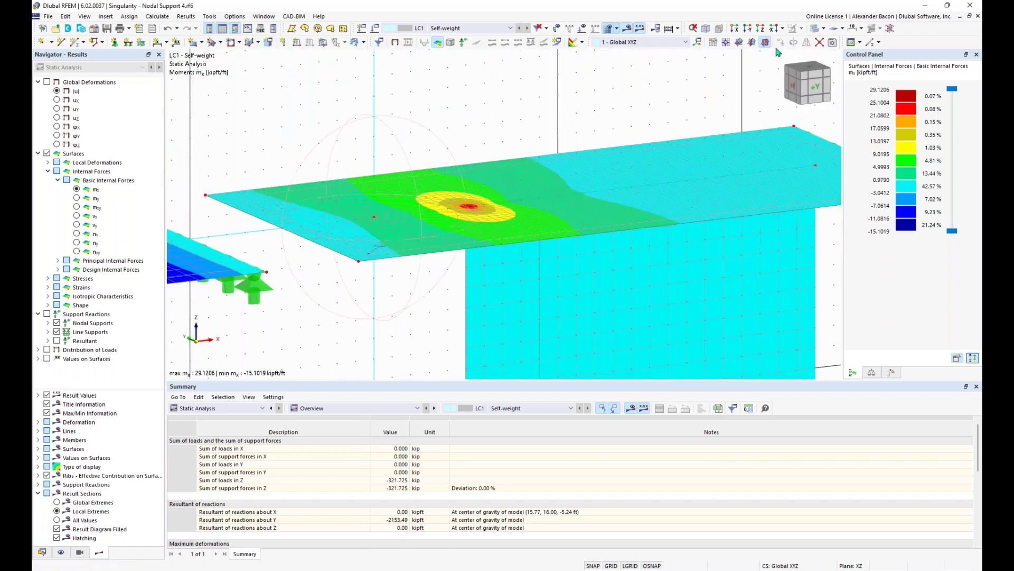
{"action": "scroll", "coordinate": [476, 205], "scroll_direction": "up", "scroll_amount": 4}
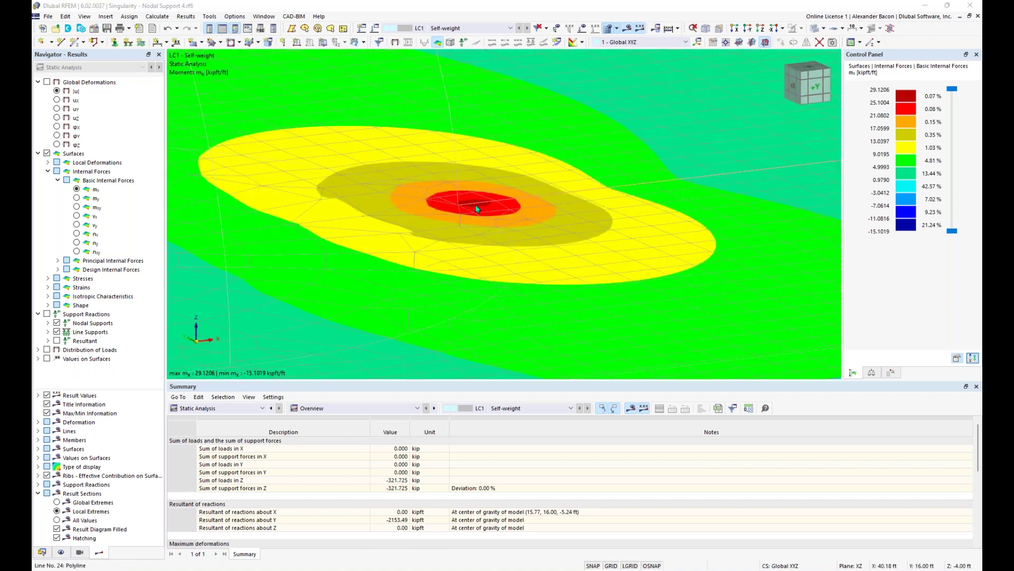
{"action": "scroll", "coordinate": [474, 209], "scroll_direction": "down", "scroll_amount": 4}
{"action": "middle_click_drag", "start_coordinate": [480, 218], "coordinate": [427, 224]}
{"action": "scroll", "coordinate": [426, 225], "scroll_direction": "down", "scroll_amount": 1}
{"action": "scroll", "coordinate": [428, 227], "scroll_direction": "down", "scroll_amount": 1}
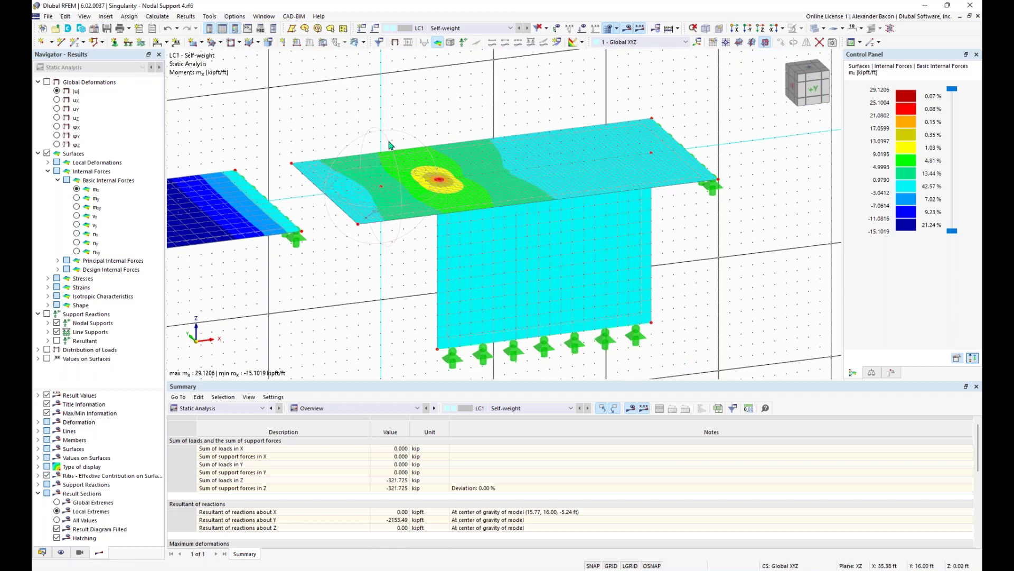
- Move the circular nodal mesh refinement to the vertical surface's upper corner node on the fourth plate and recalculate the results
{"action": "double_click", "coordinate": [439, 179]}
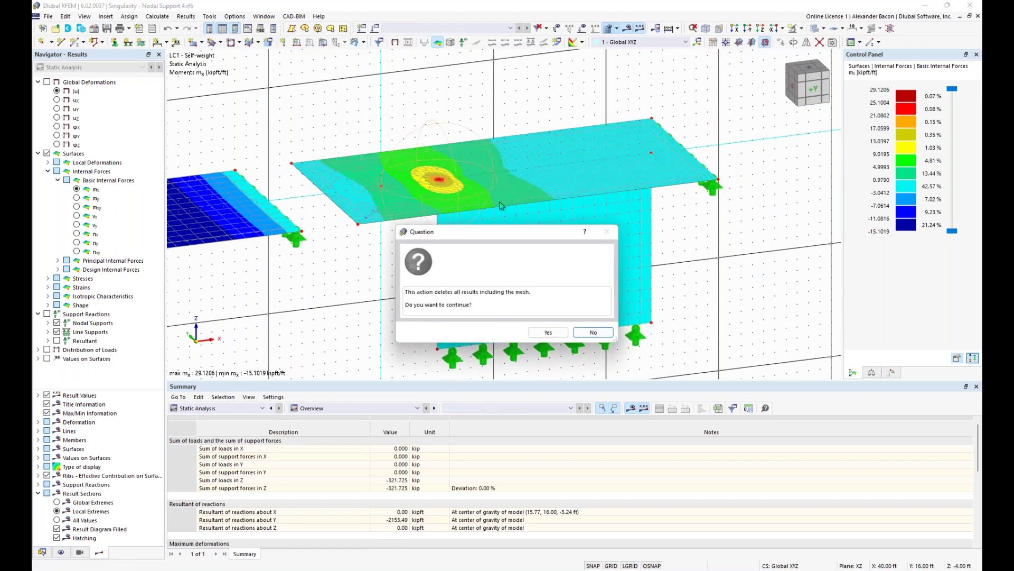
{"action": "left_click", "coordinate": [552, 331]}
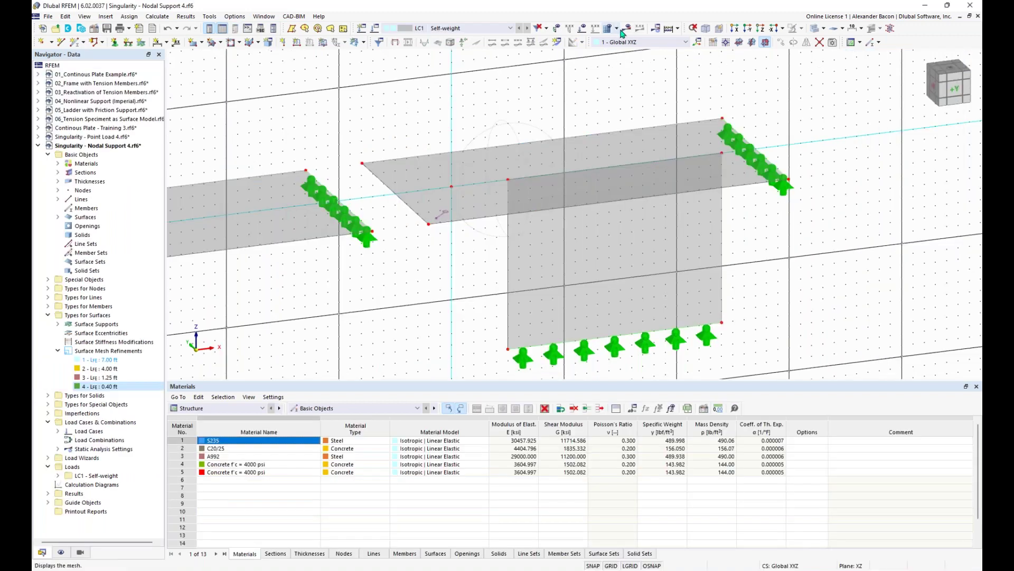
{"action": "left_click", "coordinate": [631, 28]}
{"action": "left_click", "coordinate": [548, 332]}
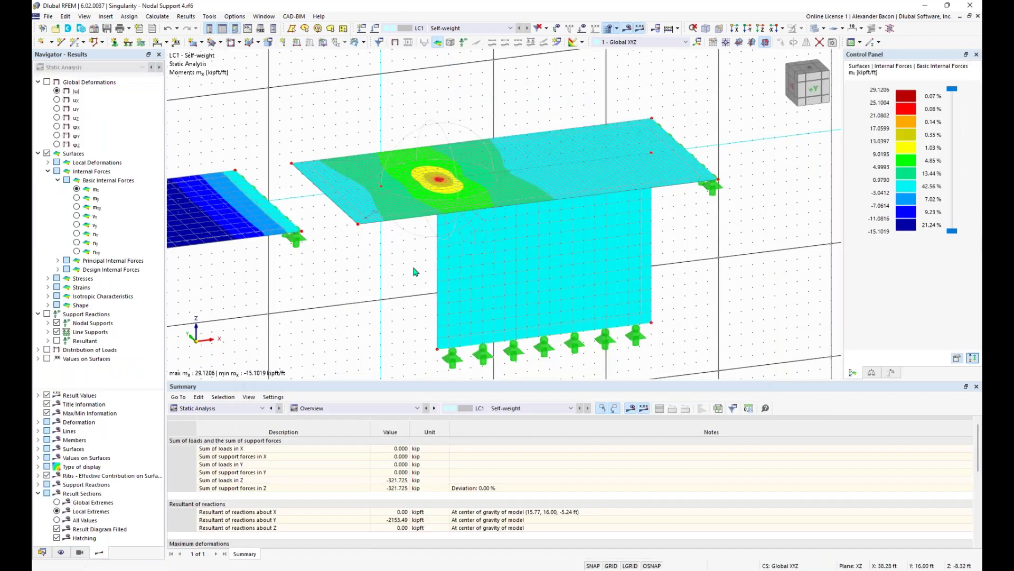
- Inspect the refined mesh and mx distribution around the wall corner from the front and from above
{"action": "middle_click_drag", "start_coordinate": [406, 283], "coordinate": [445, 254]}
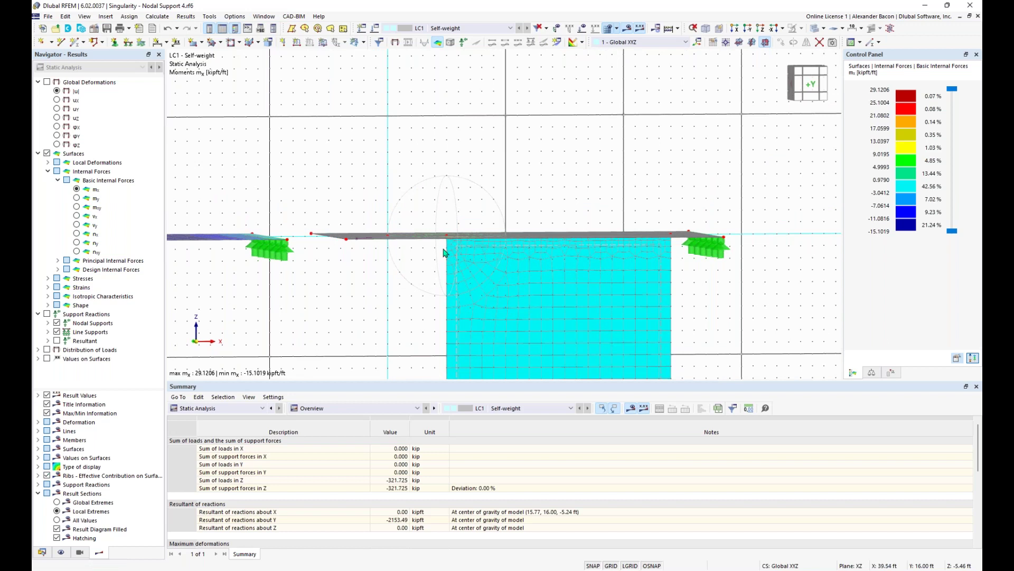
{"action": "scroll", "coordinate": [444, 253], "scroll_direction": "up", "scroll_amount": 3}
{"action": "middle_click_drag", "start_coordinate": [450, 155], "coordinate": [413, 273], "text": "ctrl"}
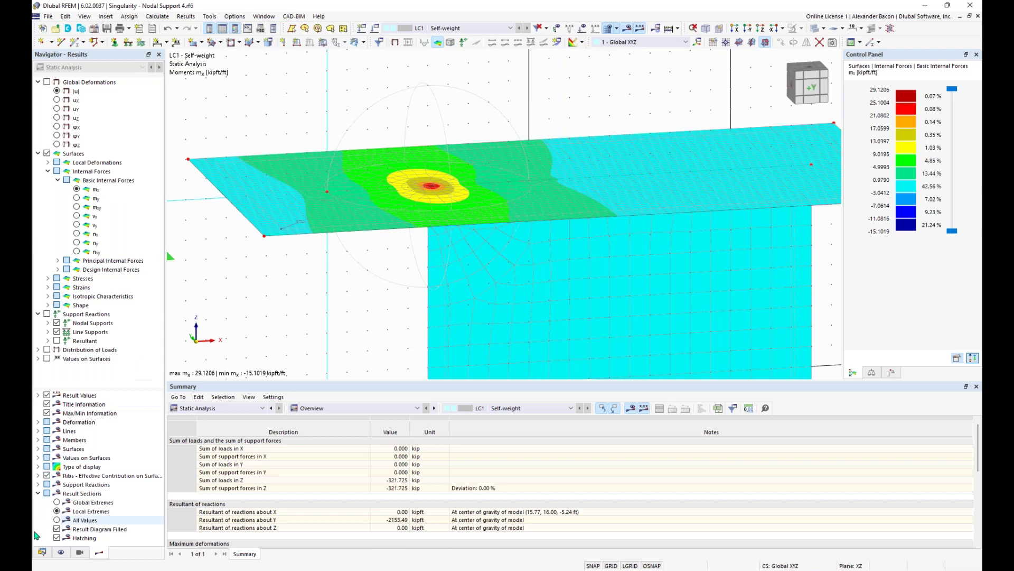
{"action": "left_click", "coordinate": [42, 551]}
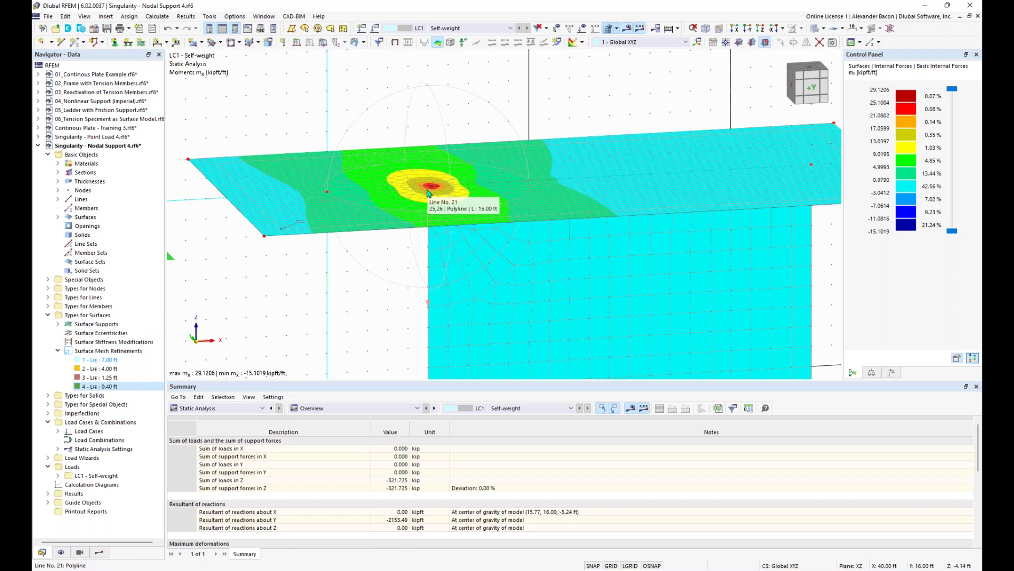
{"action": "left_click", "coordinate": [107, 16]}
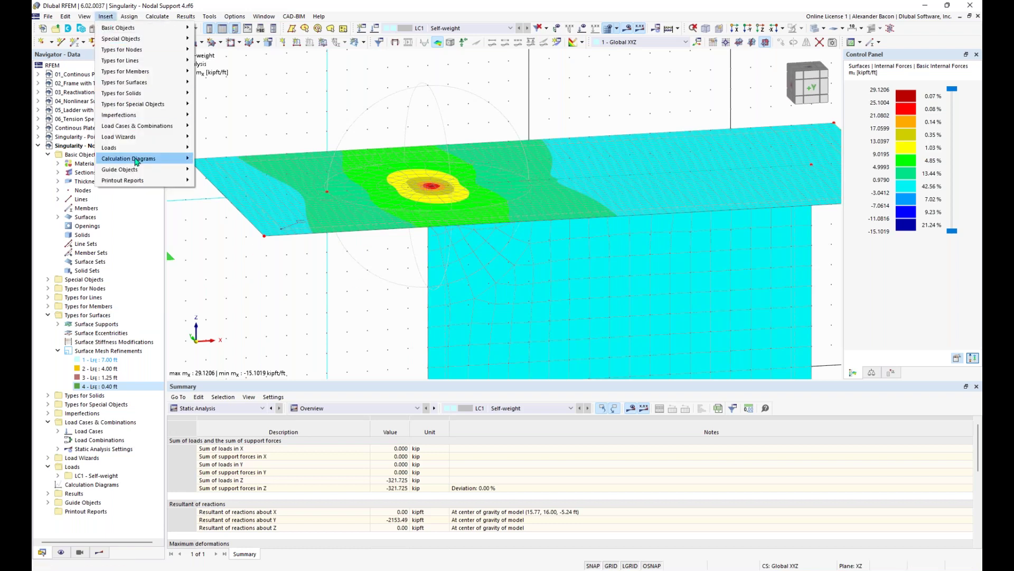
{"action": "left_click", "coordinate": [247, 109]}
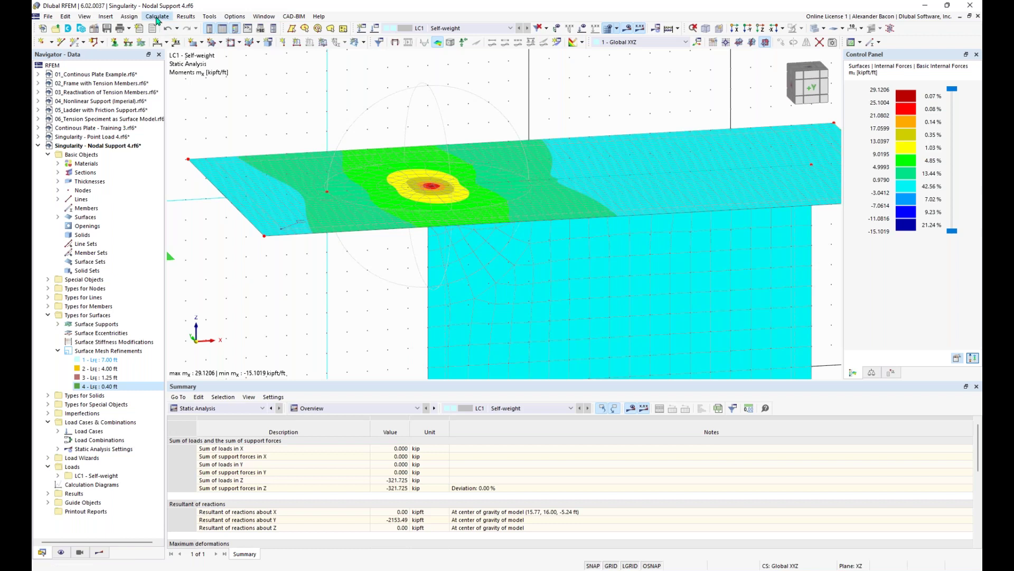
{"action": "left_click", "coordinate": [157, 17]}
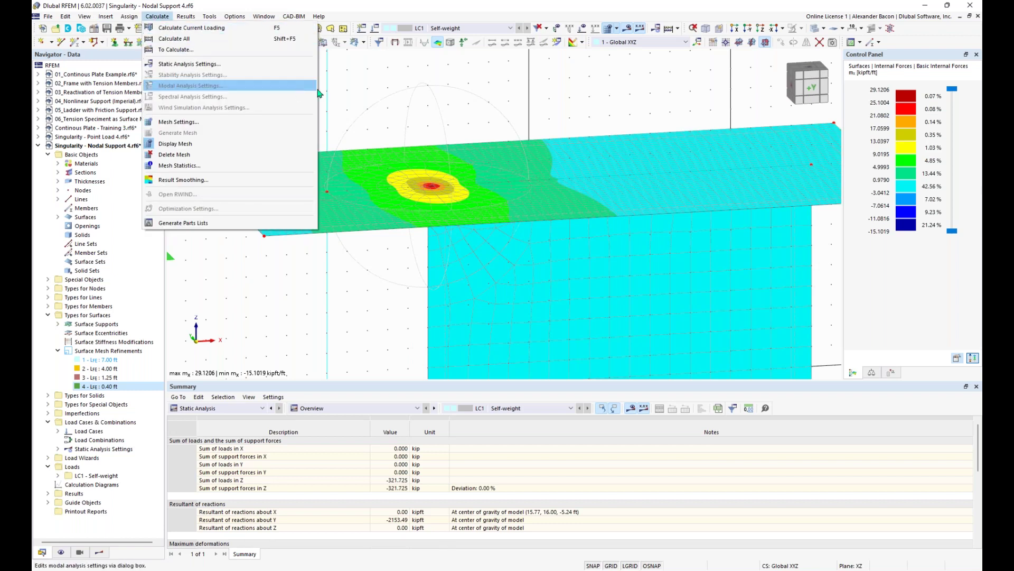
{"action": "left_click", "coordinate": [458, 202]}
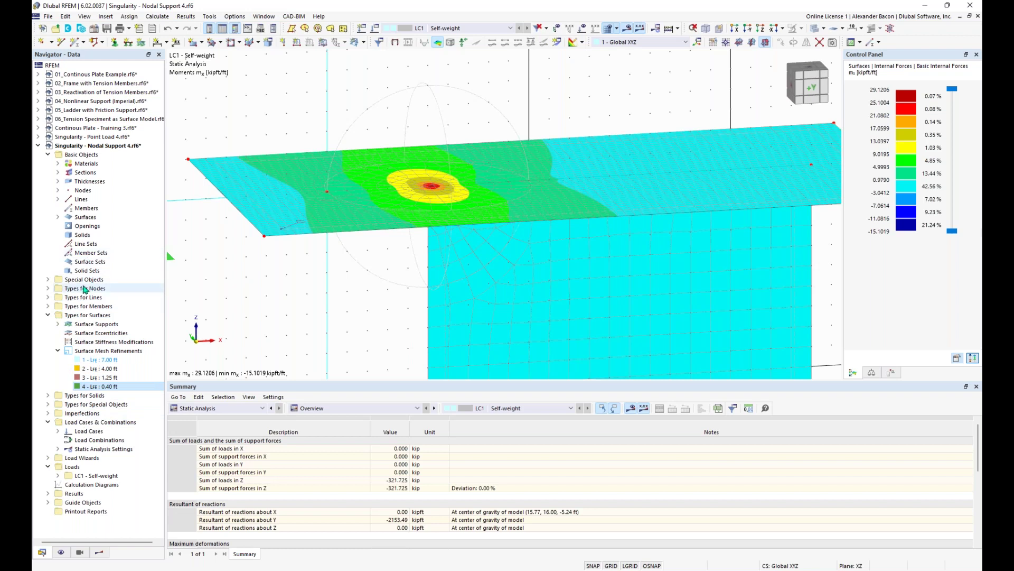
{"action": "scroll", "coordinate": [394, 288], "scroll_direction": "down", "scroll_amount": 3}
{"action": "middle_click_drag", "start_coordinate": [393, 287], "coordinate": [415, 167]}
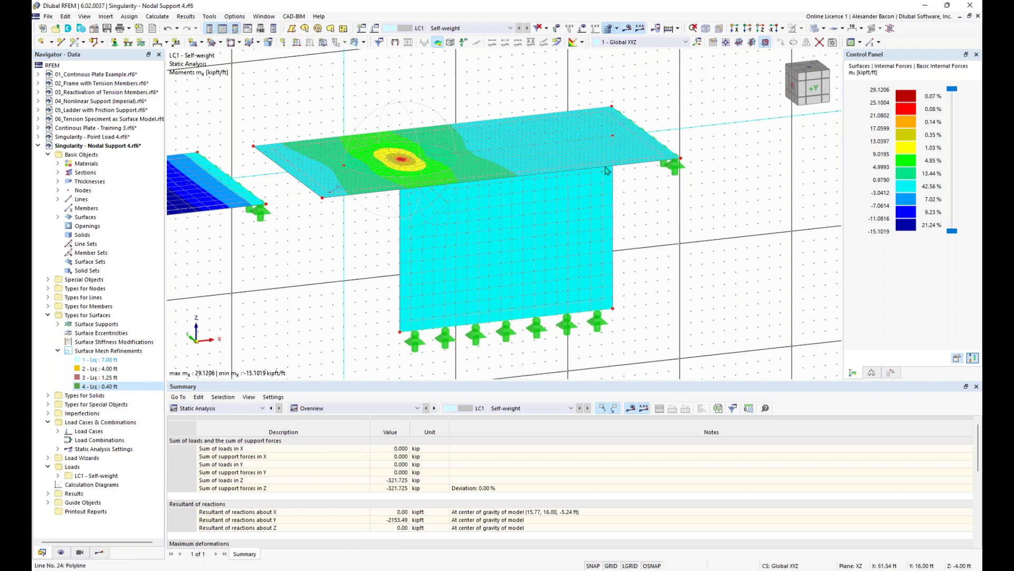
{"action": "scroll", "coordinate": [595, 144], "scroll_direction": "down", "scroll_amount": 1}
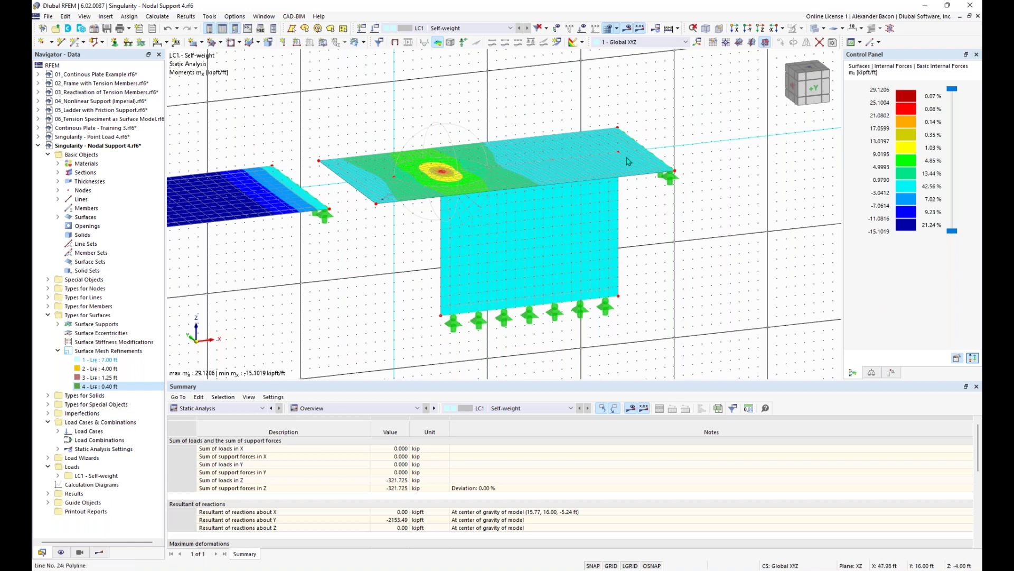
{"action": "scroll", "coordinate": [717, 274], "scroll_direction": "down", "scroll_amount": 1}
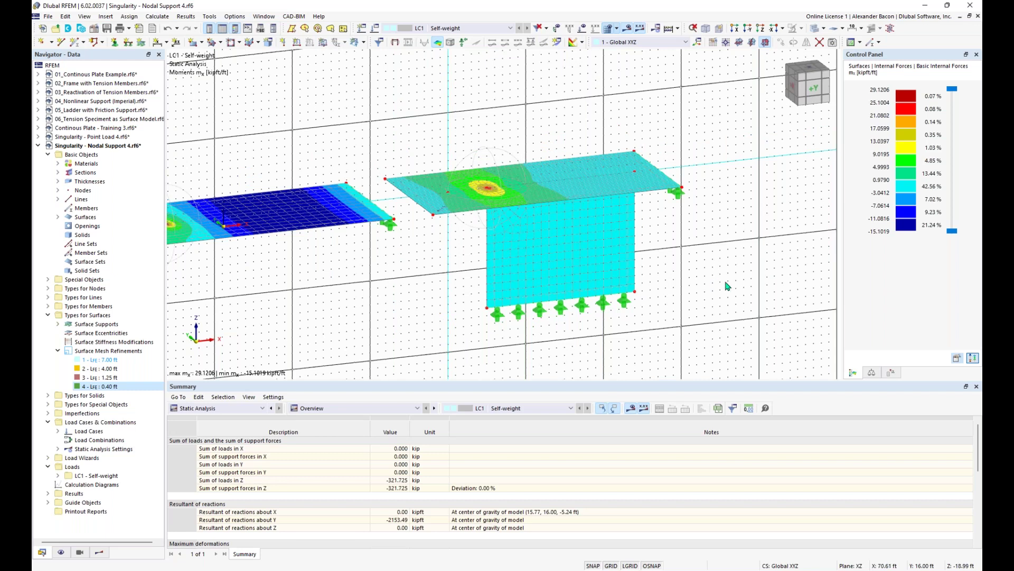
- Switch to the PowerPoint slide show of the online training and advance from the singularities slide to the "Any Questions" slide
{"action": "key", "text": "super+Tab"}
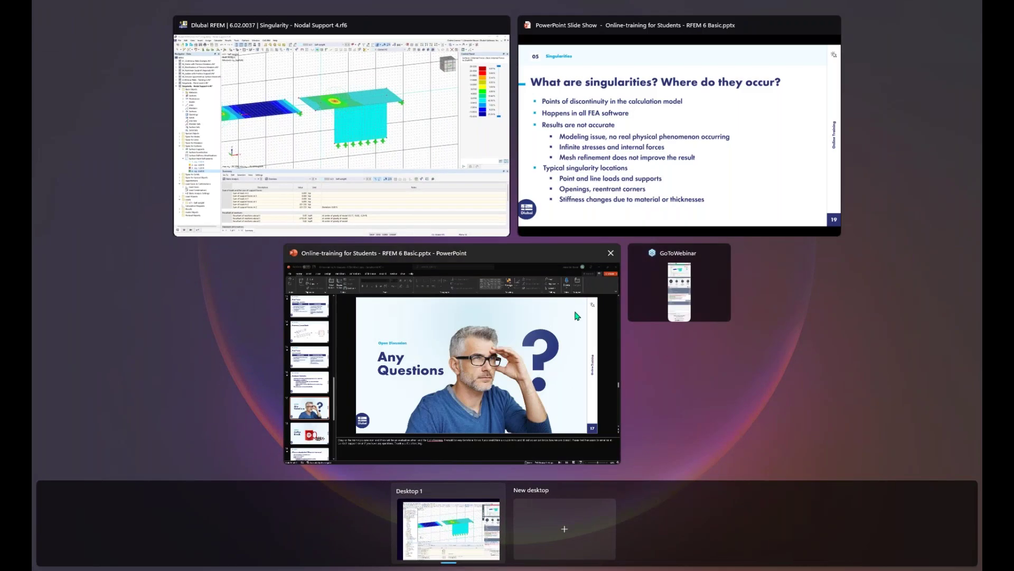
{"action": "left_click", "coordinate": [623, 215]}
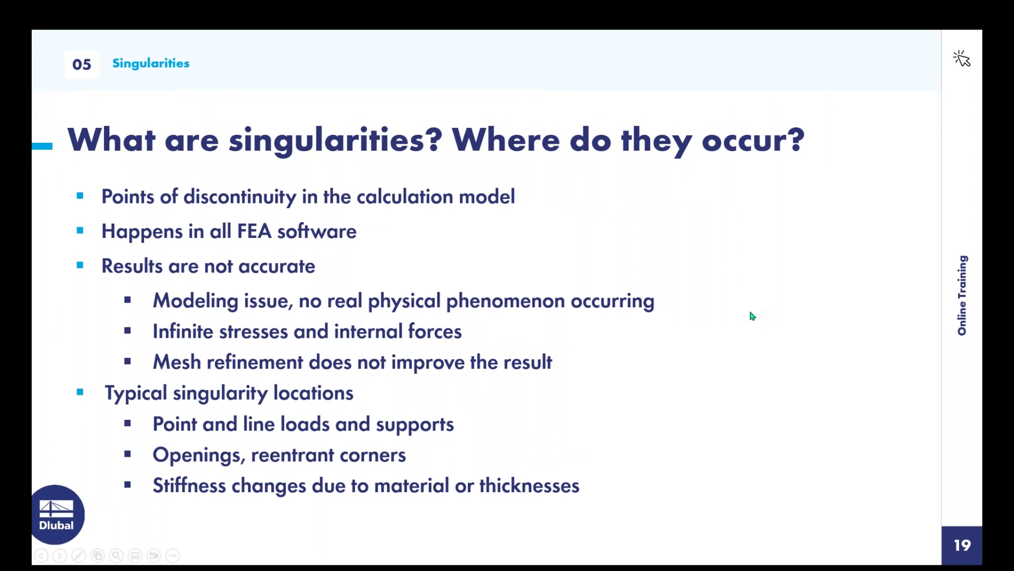
{"action": "left_click", "coordinate": [750, 314]}
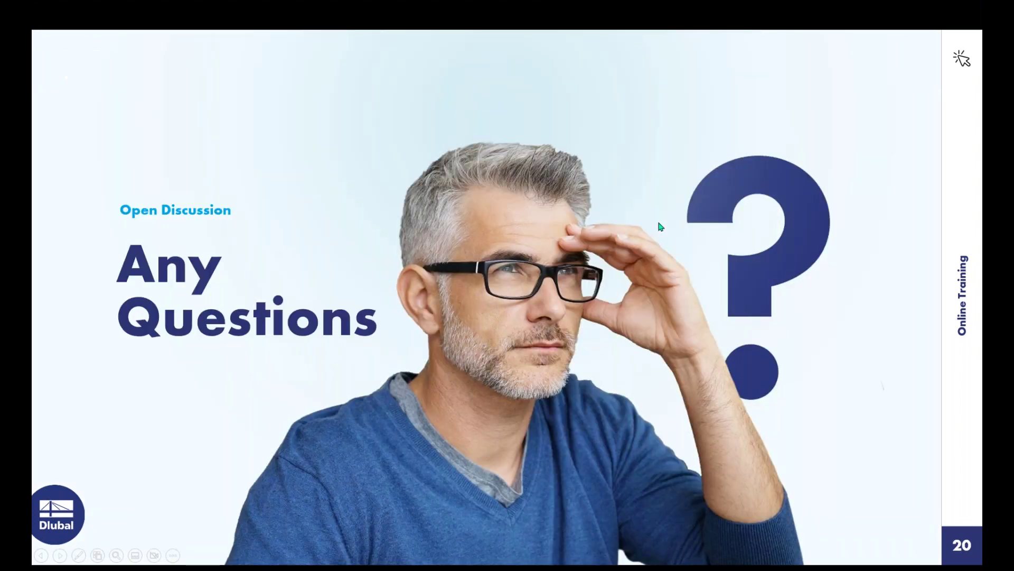